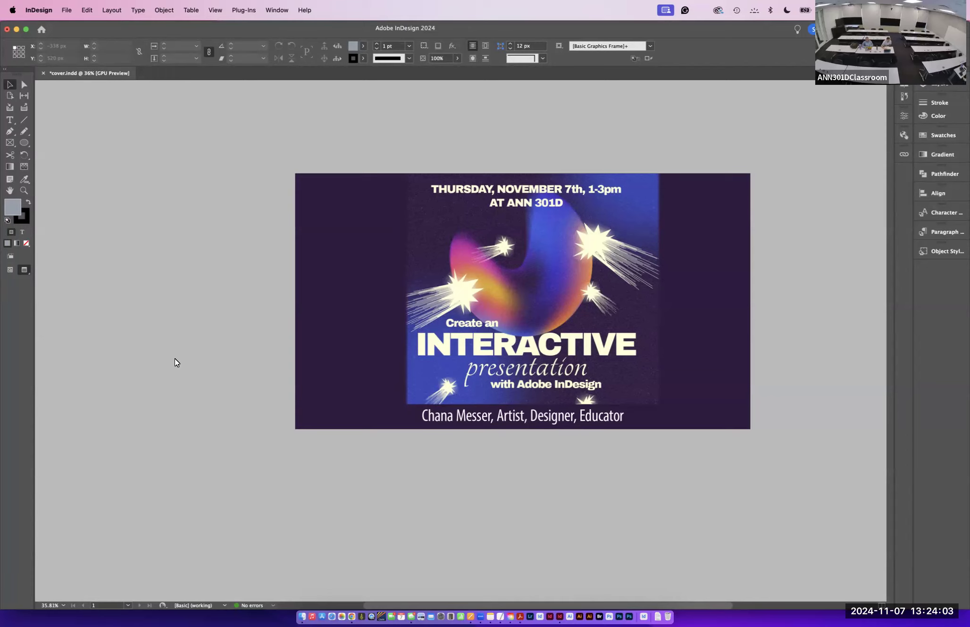
- Close cover.indd without saving its changes
{"action": "left_click", "coordinate": [67, 9]}
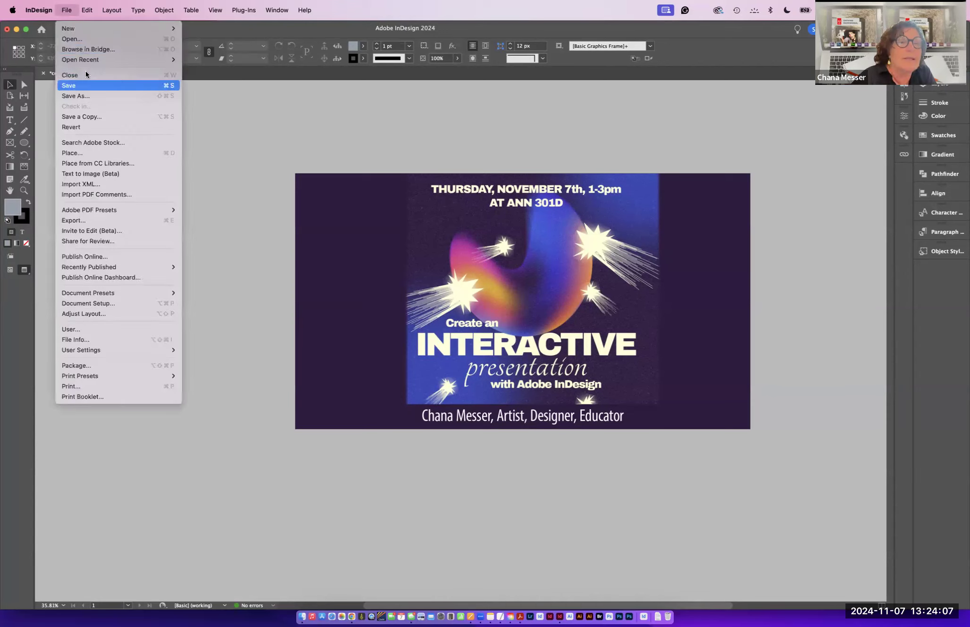
{"action": "left_click", "coordinate": [87, 74]}
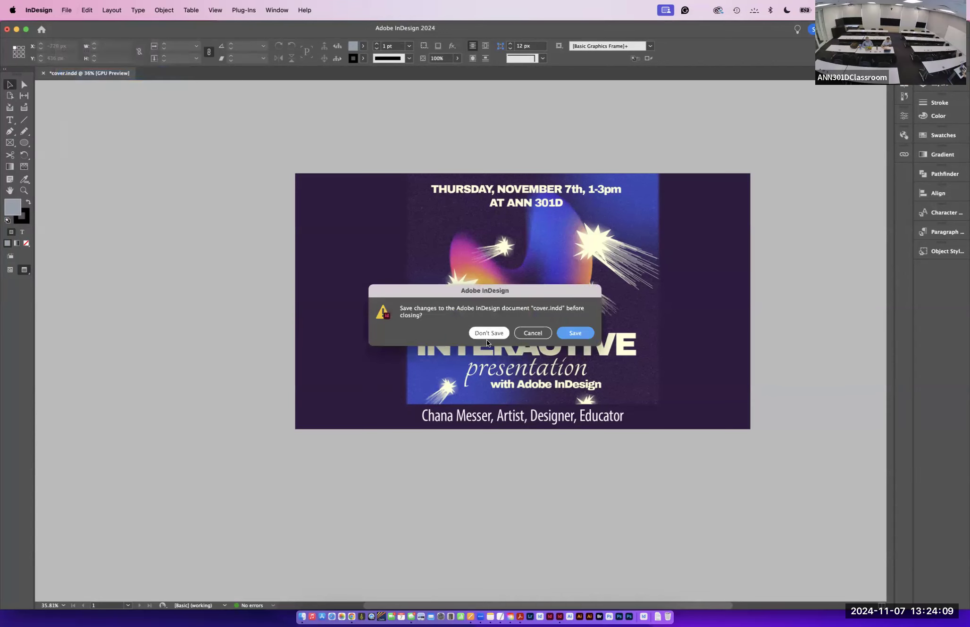
{"action": "left_click", "coordinate": [485, 334]}
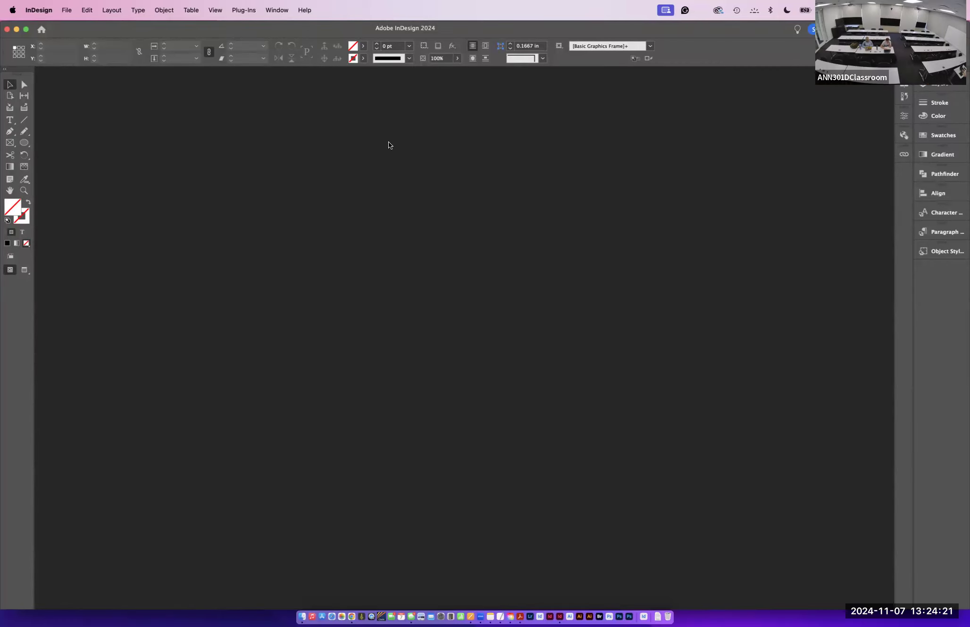
- Open the Presentation_INDD.indt template from the Creating a presentation folder
{"action": "left_click", "coordinate": [69, 9]}
{"action": "left_click", "coordinate": [81, 38]}
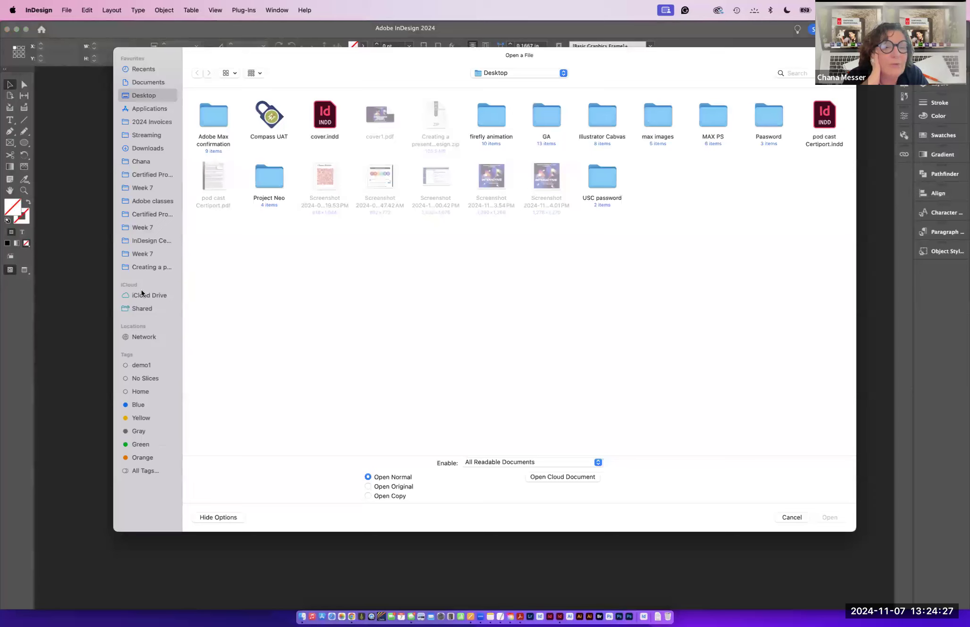
{"action": "left_click", "coordinate": [140, 266]}
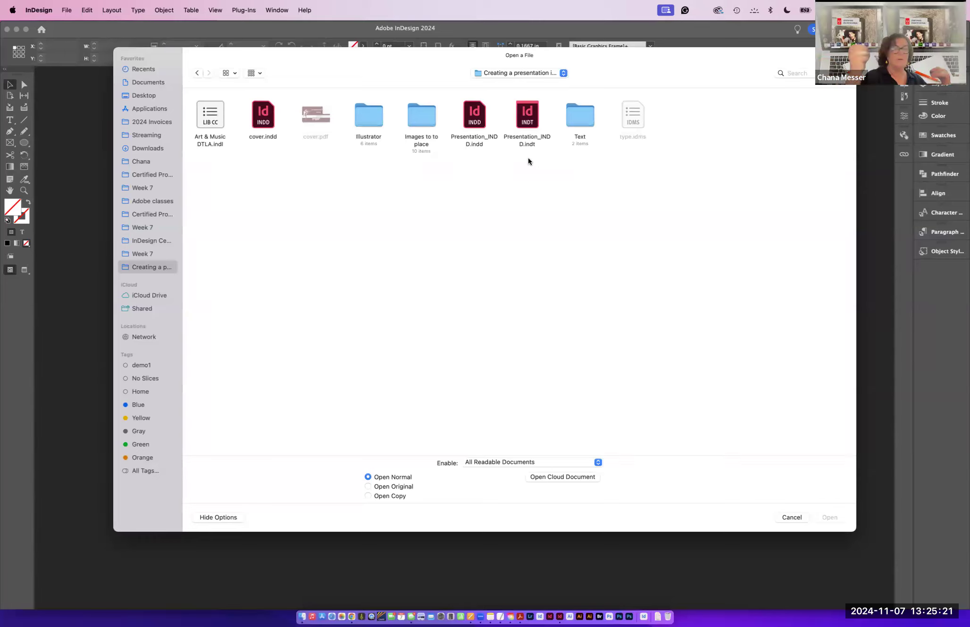
{"action": "left_click", "coordinate": [523, 118]}
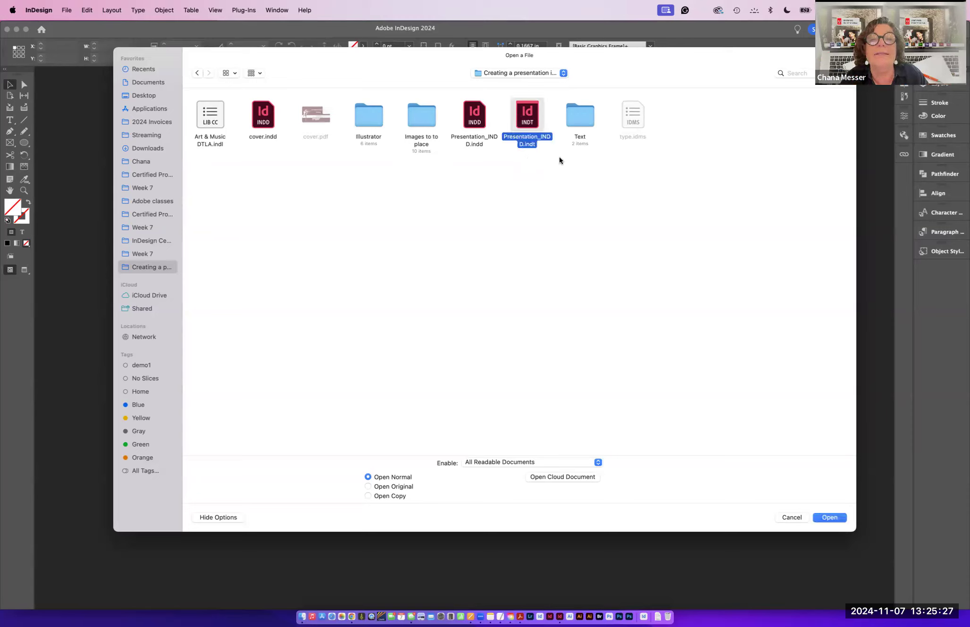
{"action": "left_click", "coordinate": [824, 518]}
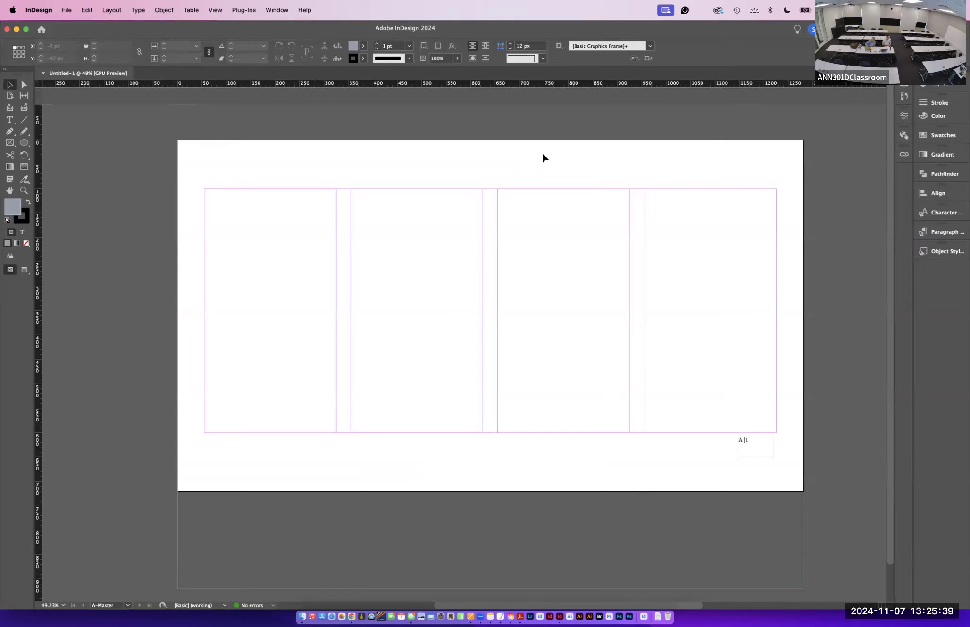
- Open the Properties panel and move it over the document
{"action": "left_click", "coordinate": [903, 115]}
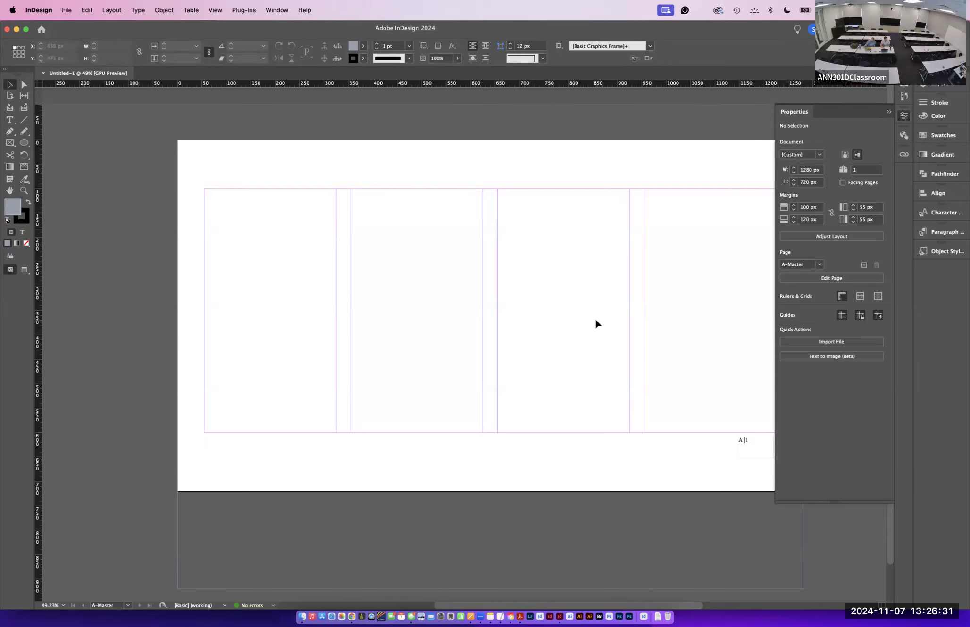
{"action": "left_click_drag", "start_coordinate": [794, 114], "coordinate": [707, 101]}
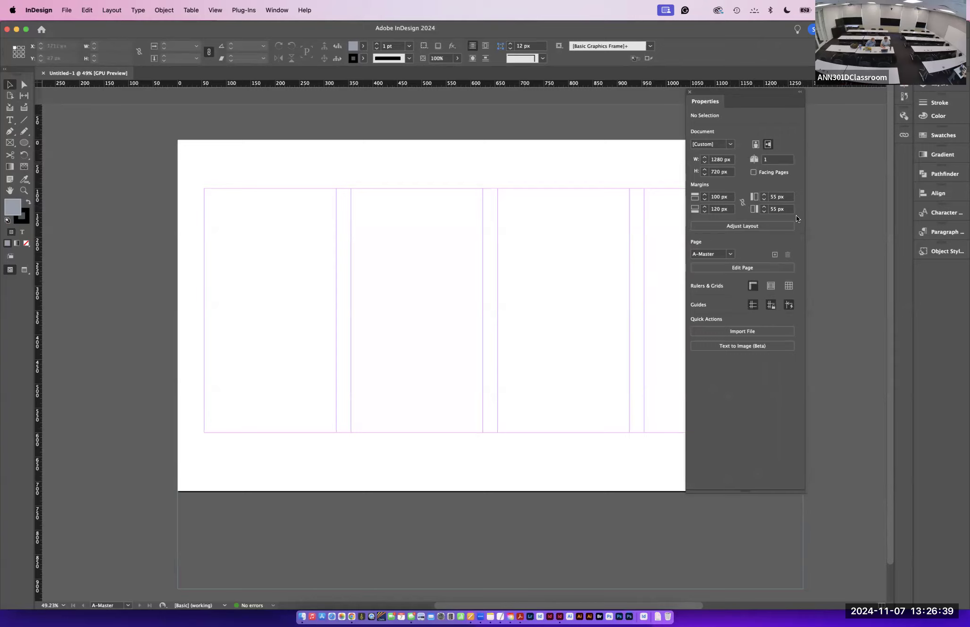
- Toggle the document grid on and off again from the Properties panel
{"action": "left_click", "coordinate": [755, 287]}
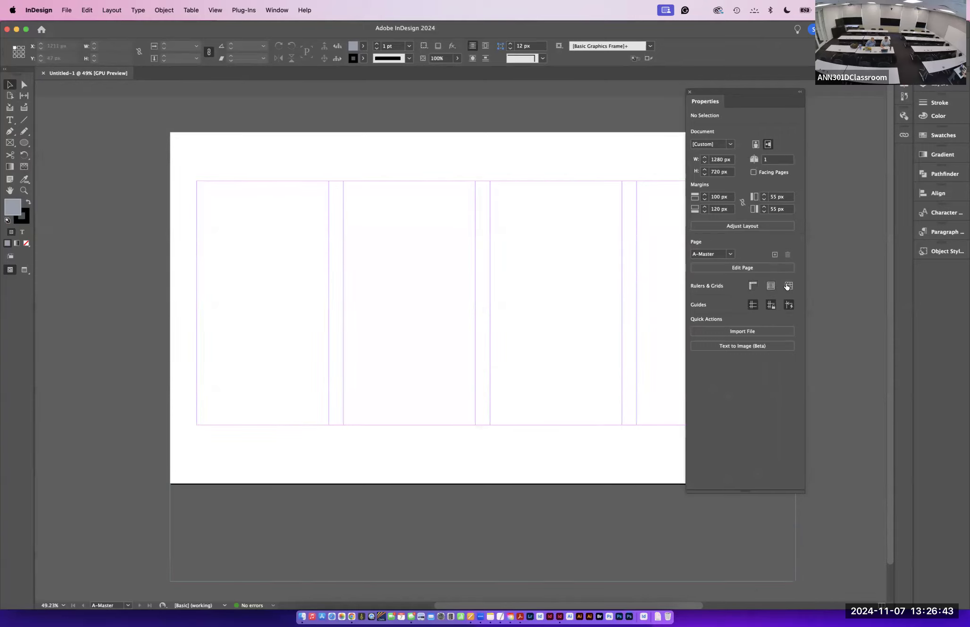
{"action": "left_click", "coordinate": [788, 287]}
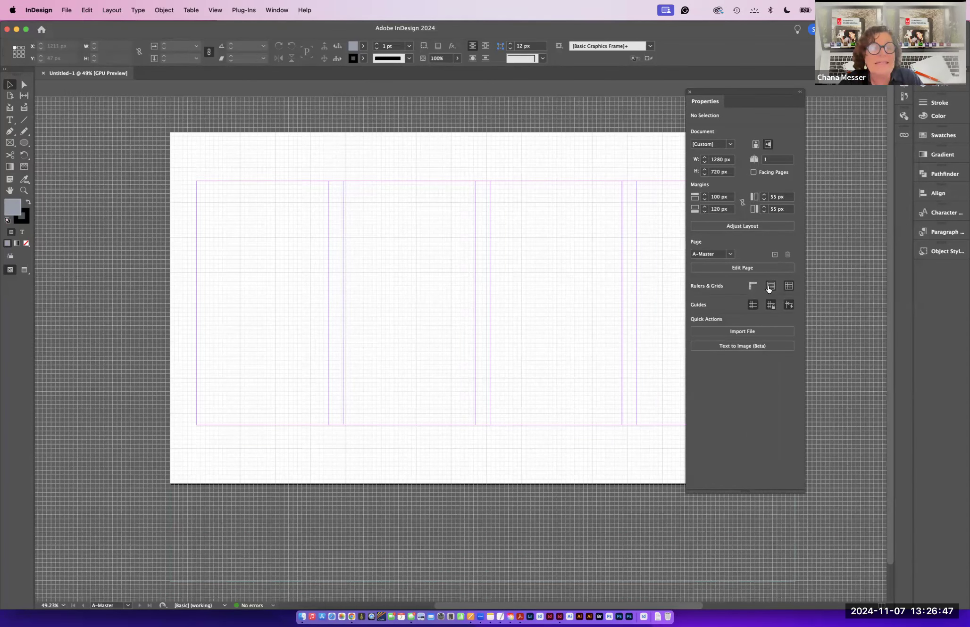
{"action": "left_click", "coordinate": [788, 286]}
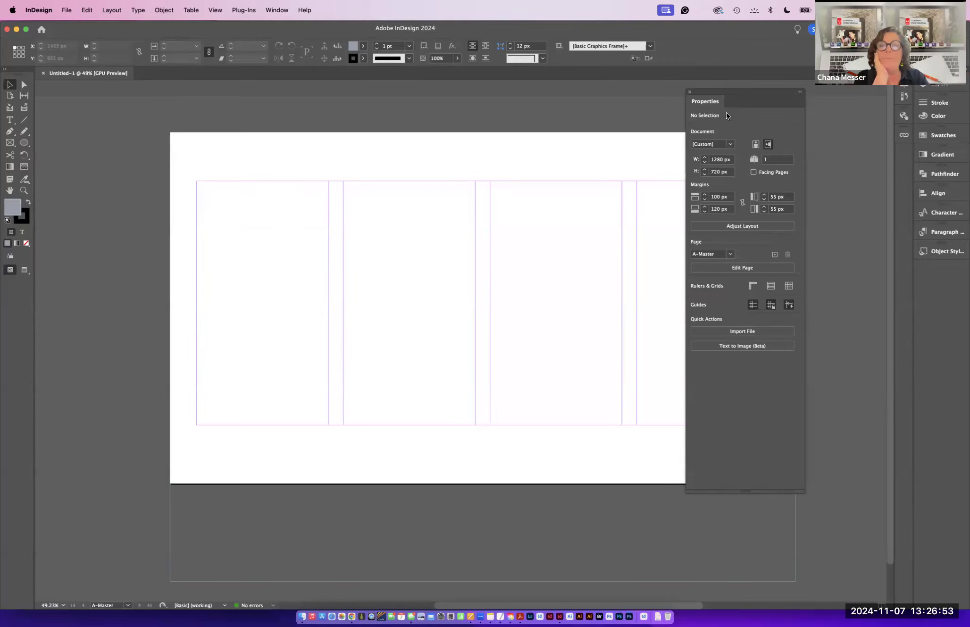
- Reposition the Properties panel and open the Pages panel, lengthening it and placing it beside the page
{"action": "left_click_drag", "start_coordinate": [717, 90], "coordinate": [790, 86]}
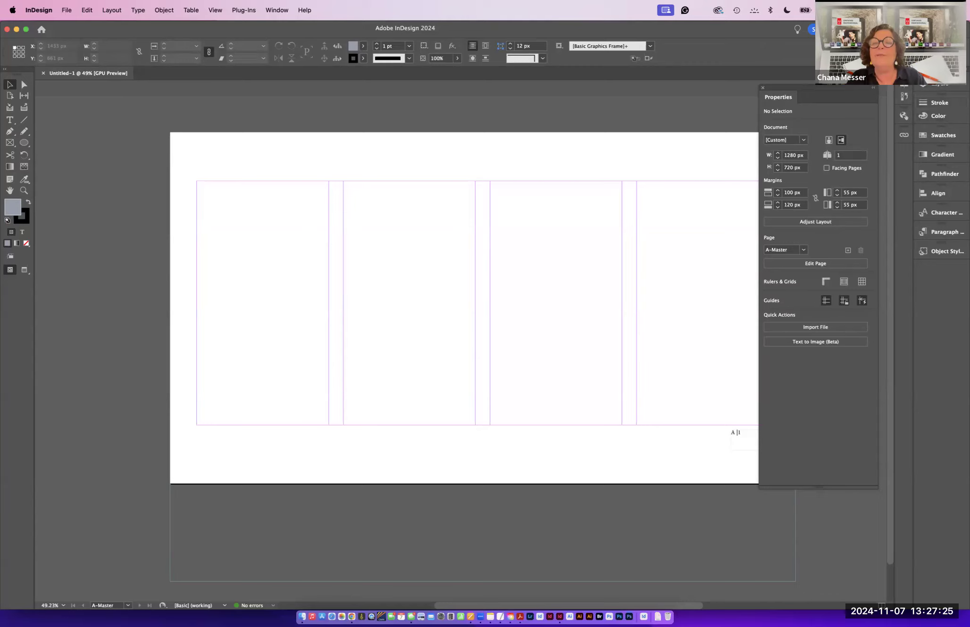
{"action": "left_click_drag", "start_coordinate": [48, 134], "coordinate": [96, 135]}
{"action": "left_click", "coordinate": [87, 103]}
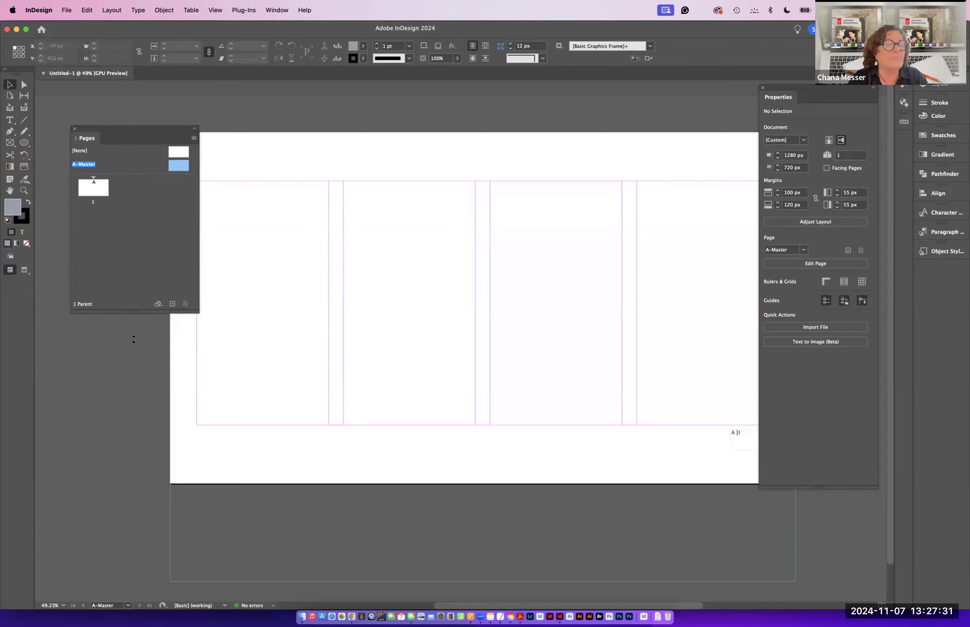
{"action": "left_click_drag", "start_coordinate": [133, 339], "coordinate": [135, 585]}
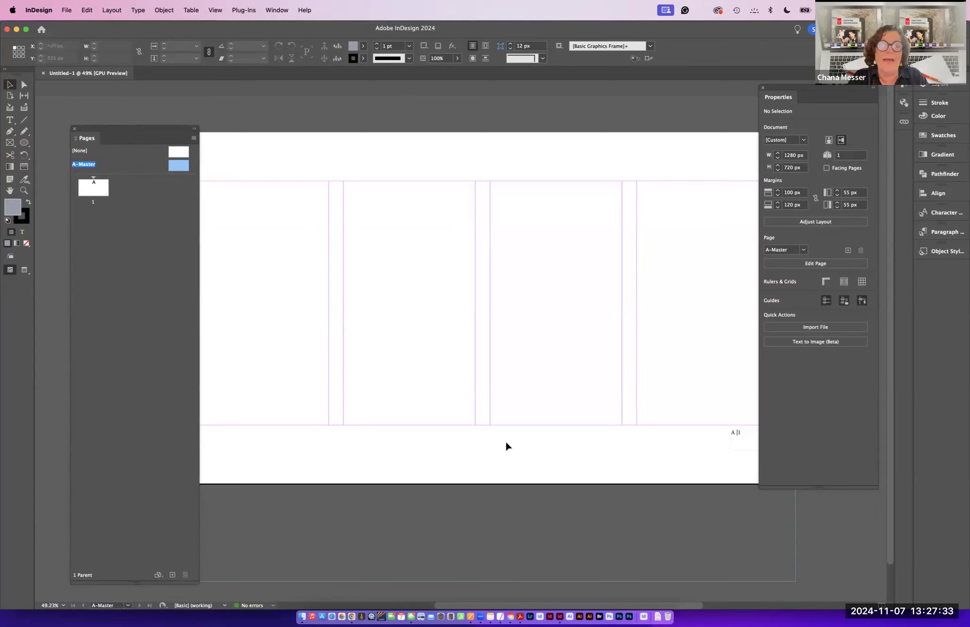
{"action": "left_click_drag", "start_coordinate": [99, 128], "coordinate": [74, 98]}
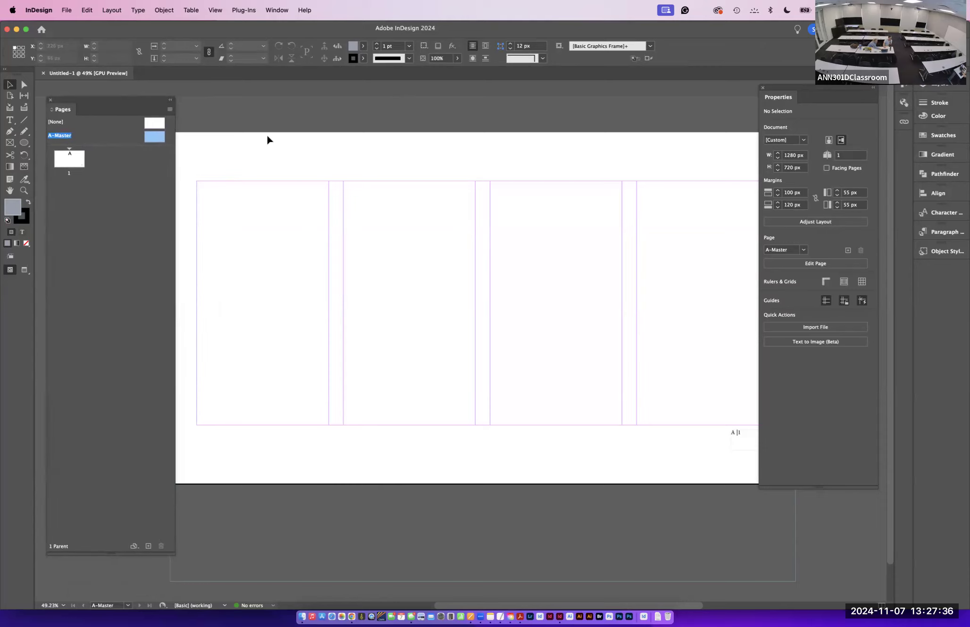
{"action": "left_click", "coordinate": [276, 10]}
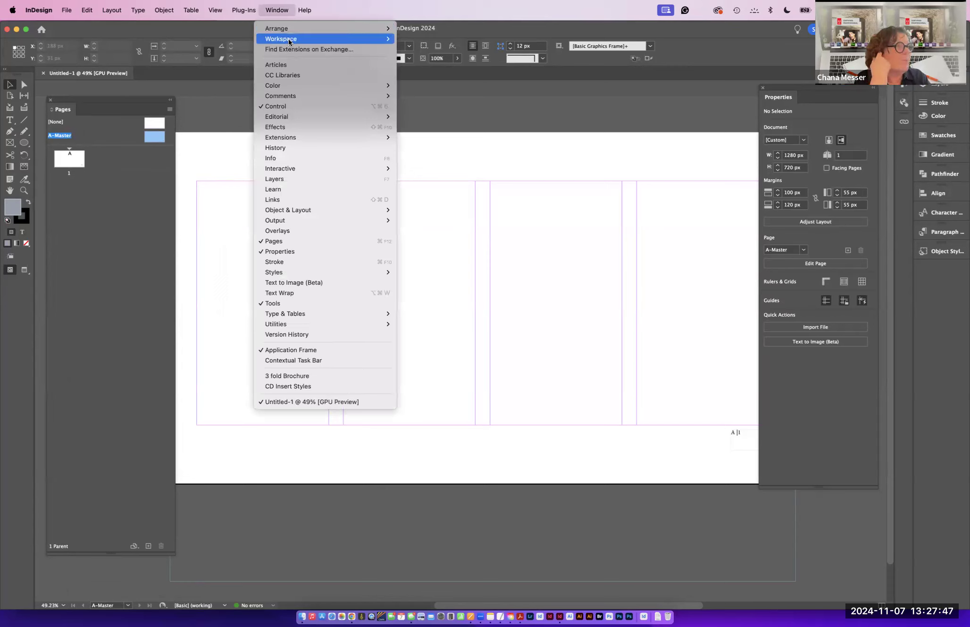
{"action": "mouse_move", "coordinate": [289, 42]}
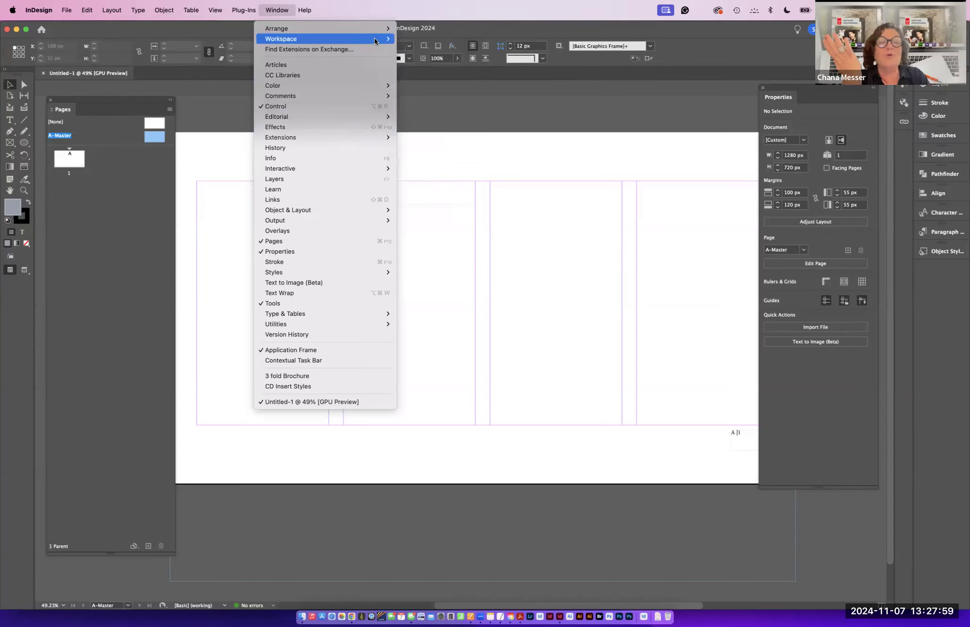
{"action": "left_click", "coordinate": [214, 156]}
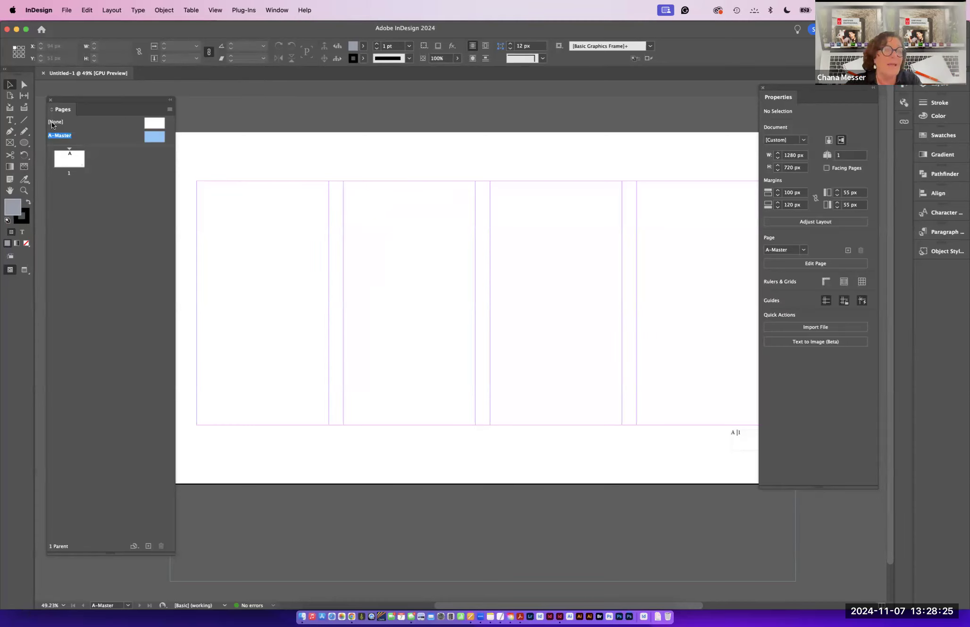
- Move the Pages panel slightly and select the page 1 thumbnail
{"action": "left_click_drag", "start_coordinate": [84, 99], "coordinate": [95, 92]}
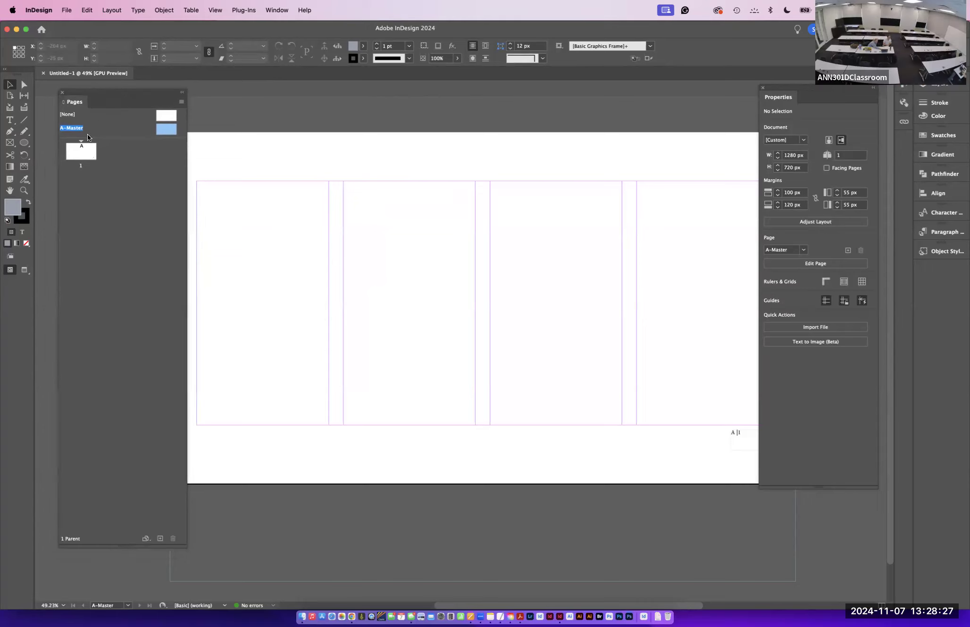
{"action": "left_click", "coordinate": [83, 149]}
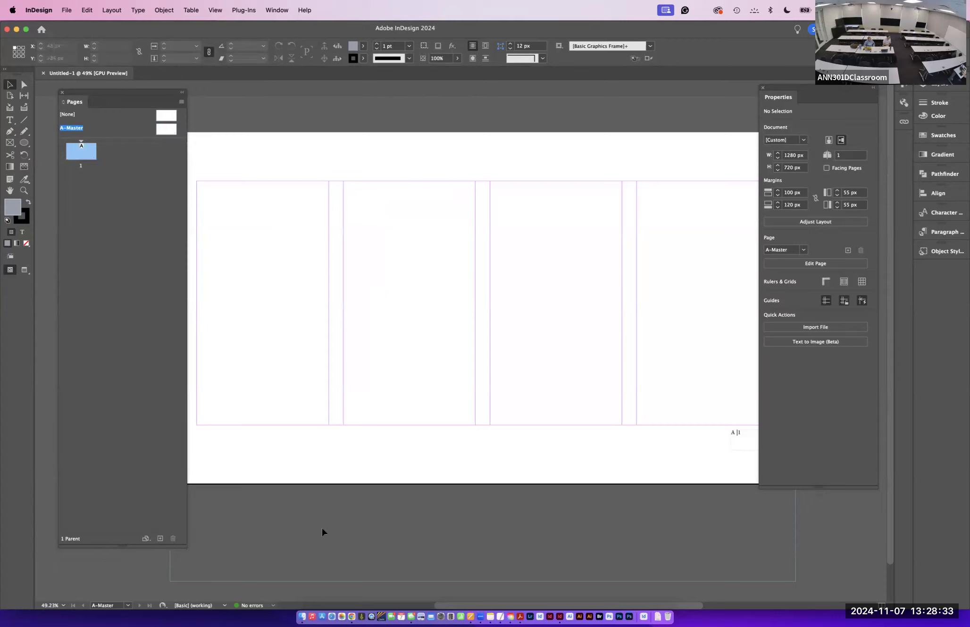
- Hide InDesign and show the Annenberg Digital Lounge Facebook page in Chrome, hiding other applications
{"action": "left_click", "coordinate": [39, 10]}
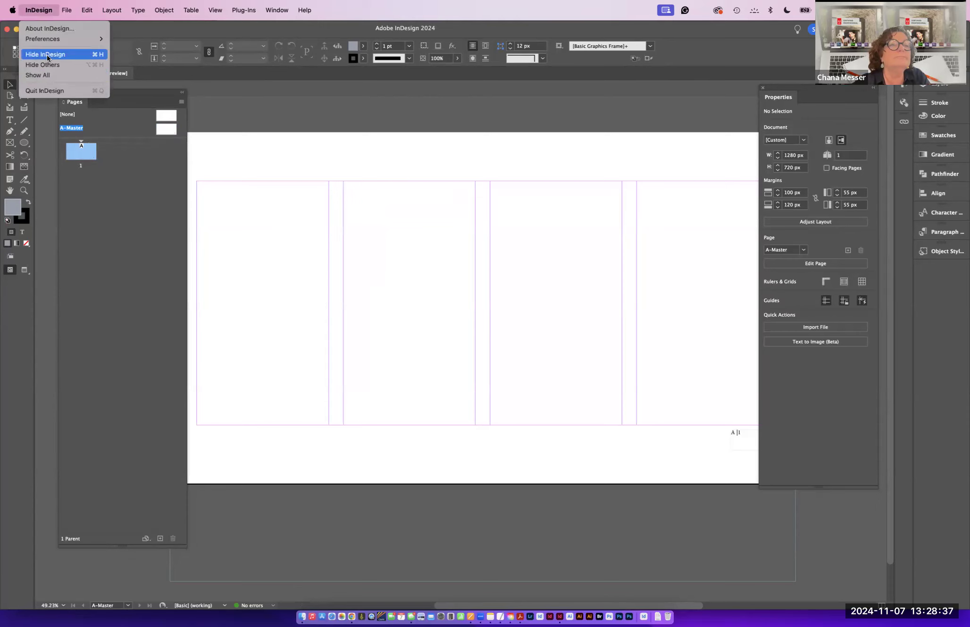
{"action": "left_click", "coordinate": [47, 55]}
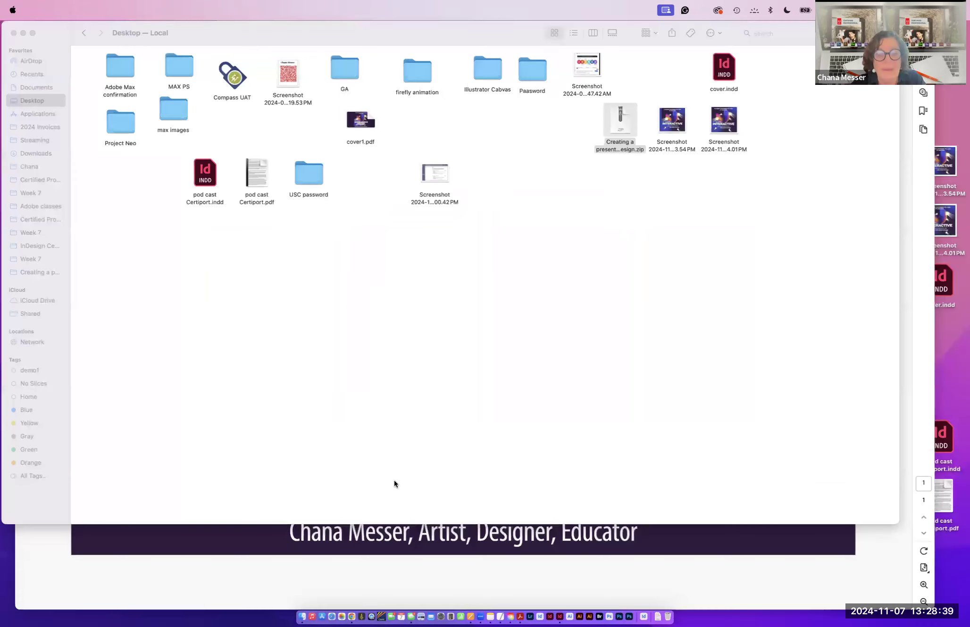
{"action": "left_click", "coordinate": [351, 617]}
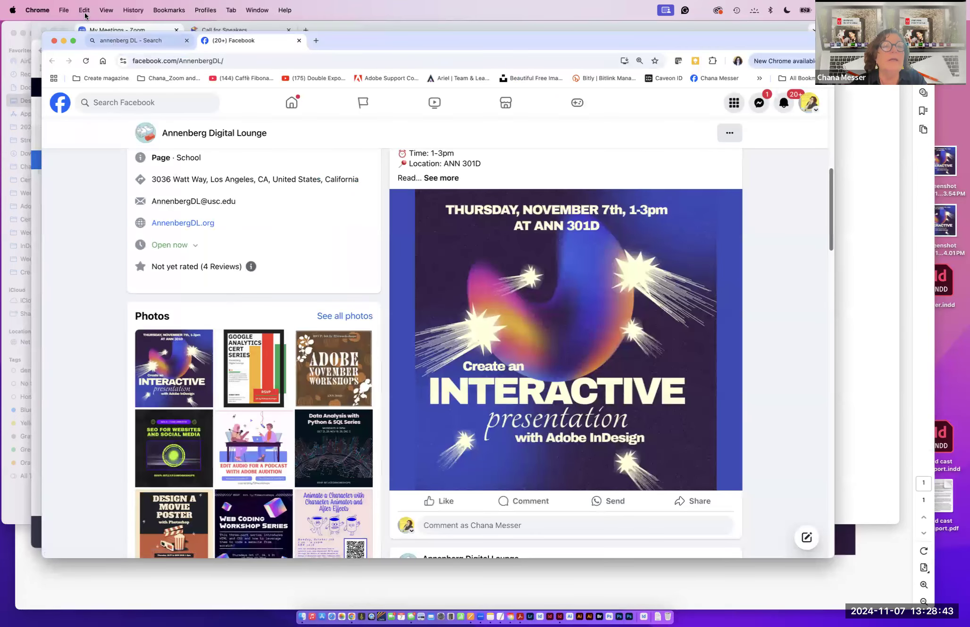
{"action": "left_click", "coordinate": [41, 10]}
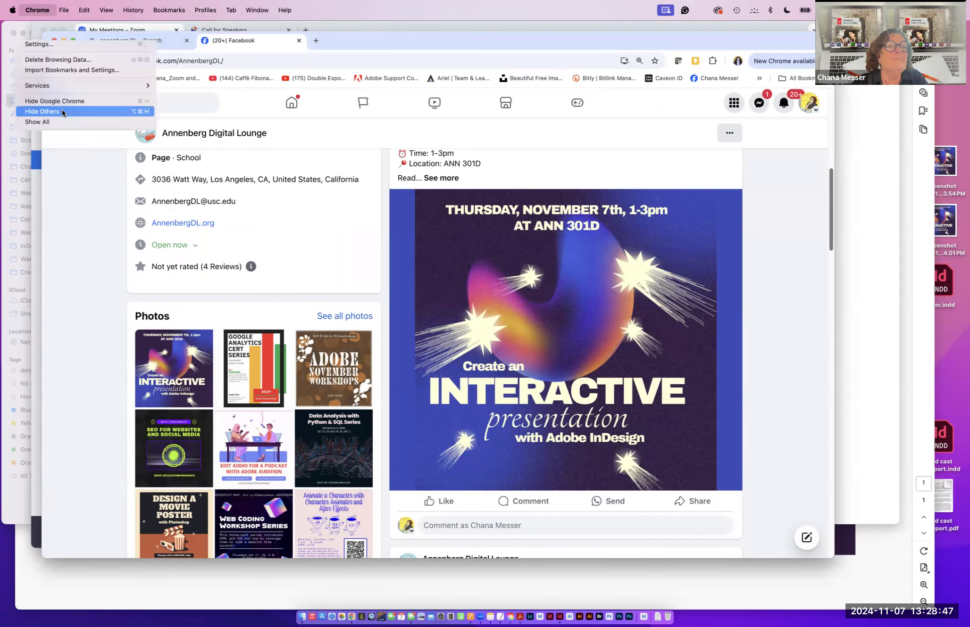
{"action": "left_click", "coordinate": [68, 111]}
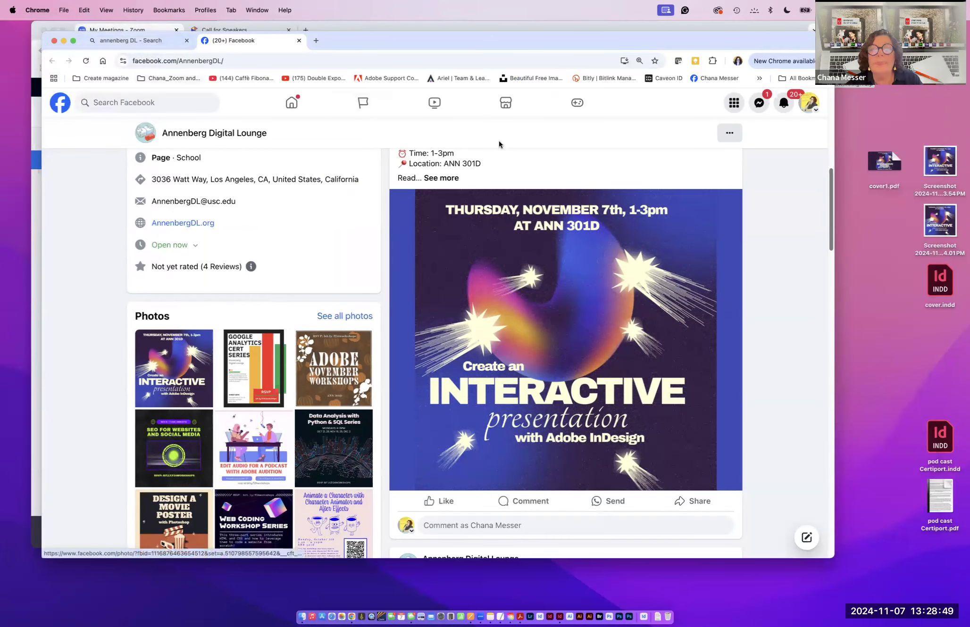
- Return to InDesign and open cover.indd from the Creating a presentation folder
{"action": "left_click", "coordinate": [302, 616]}
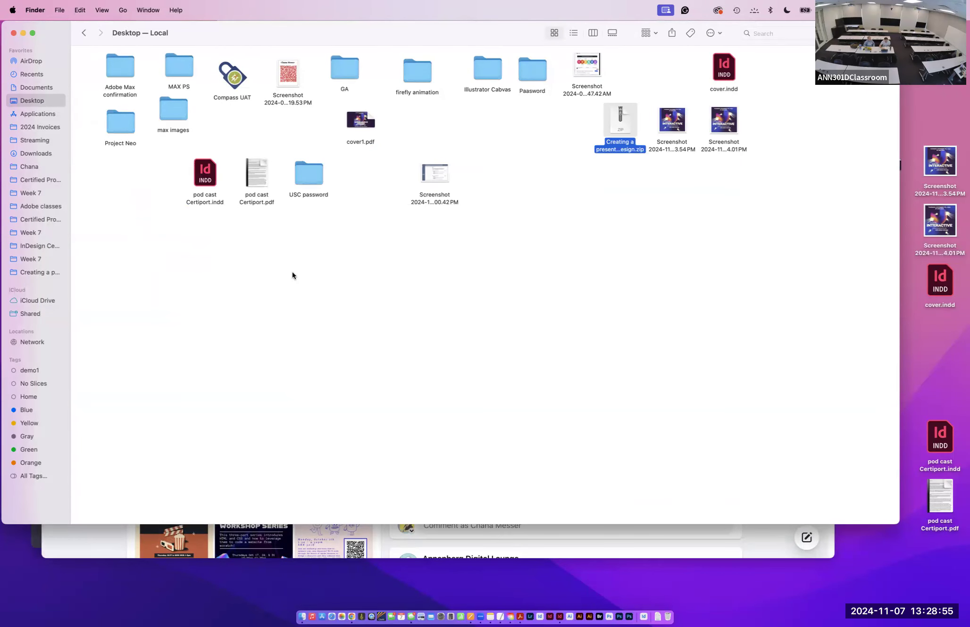
{"action": "left_click", "coordinate": [560, 617]}
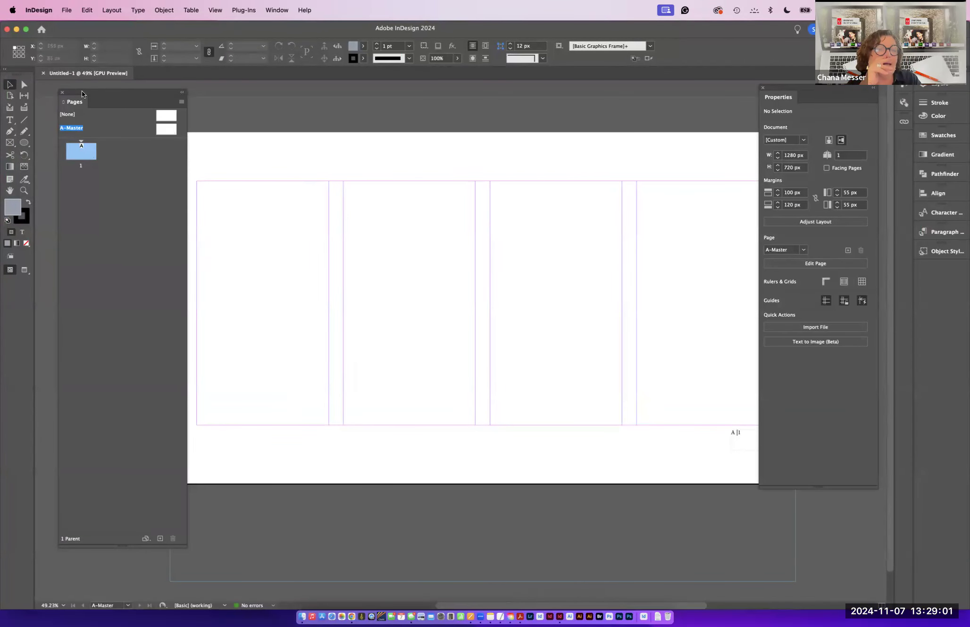
{"action": "left_click_drag", "start_coordinate": [82, 93], "coordinate": [73, 92]}
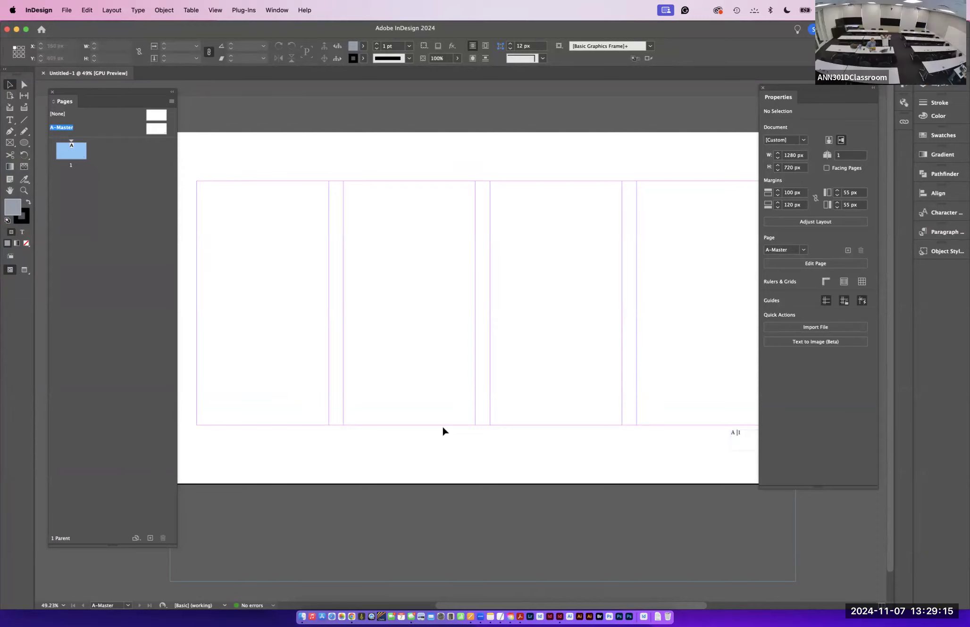
{"action": "left_click", "coordinate": [68, 10]}
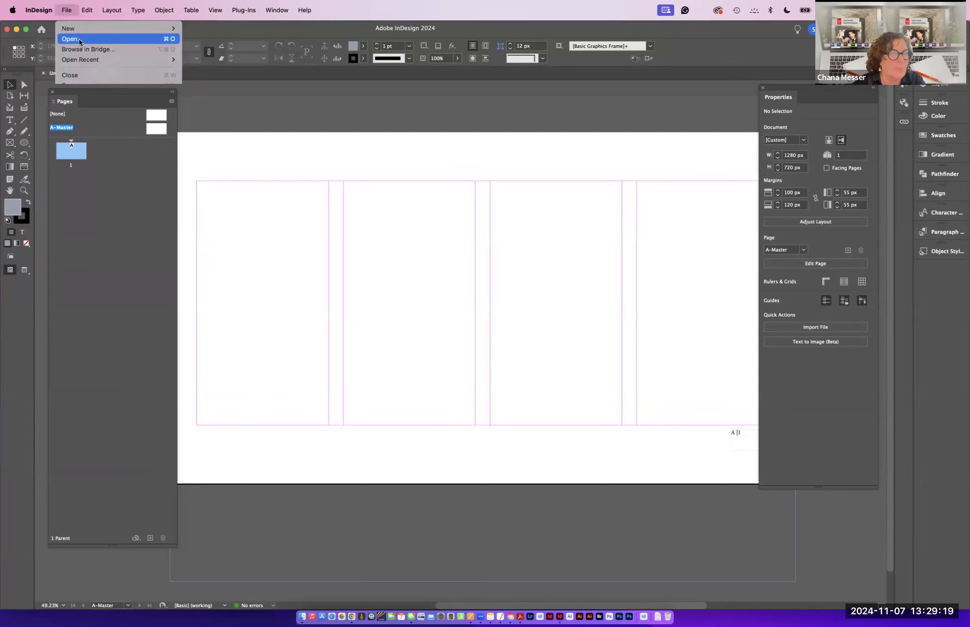
{"action": "left_click", "coordinate": [79, 39]}
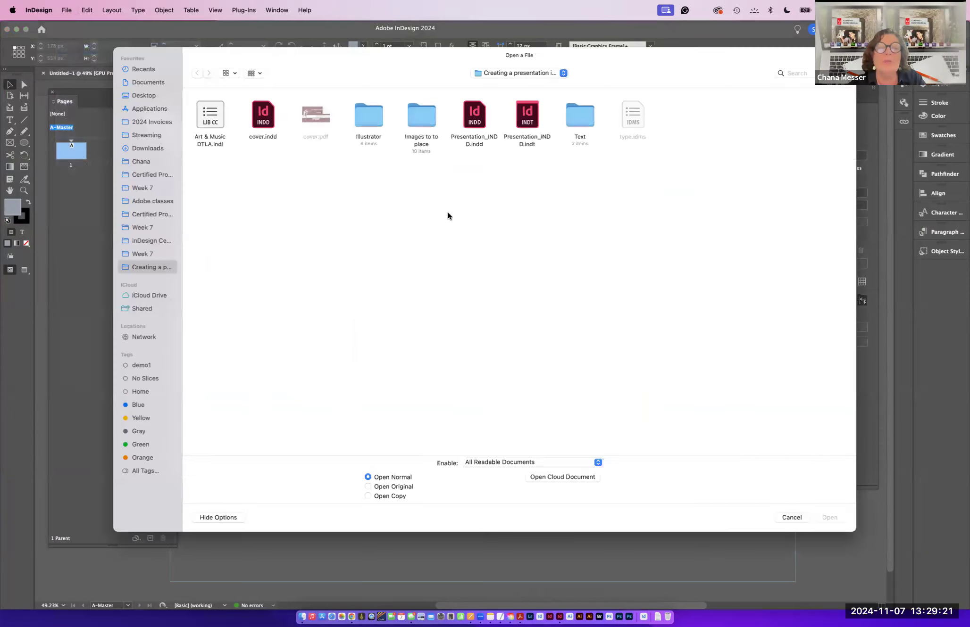
{"action": "left_click", "coordinate": [261, 117]}
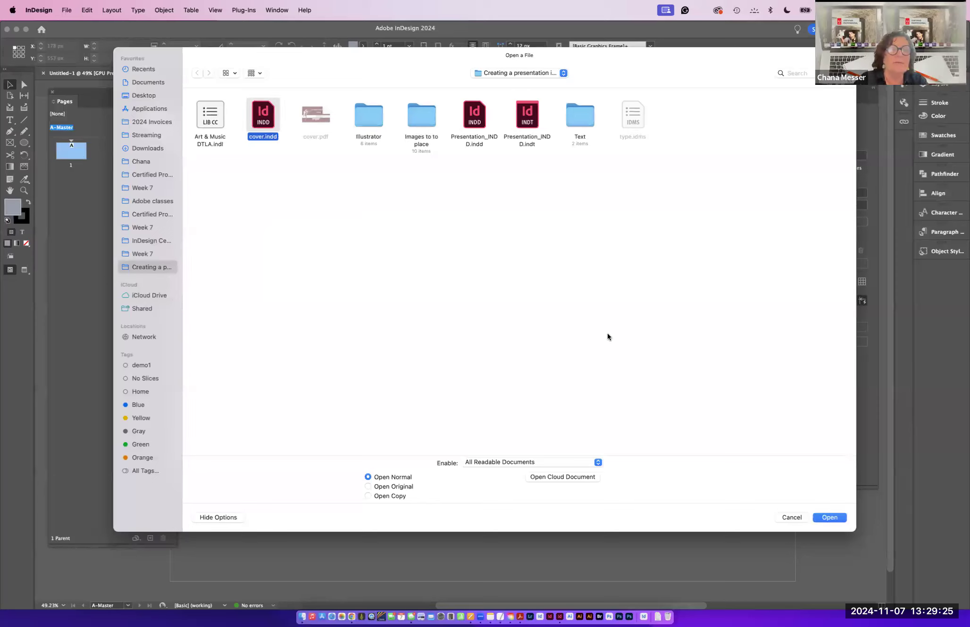
{"action": "left_click", "coordinate": [830, 516]}
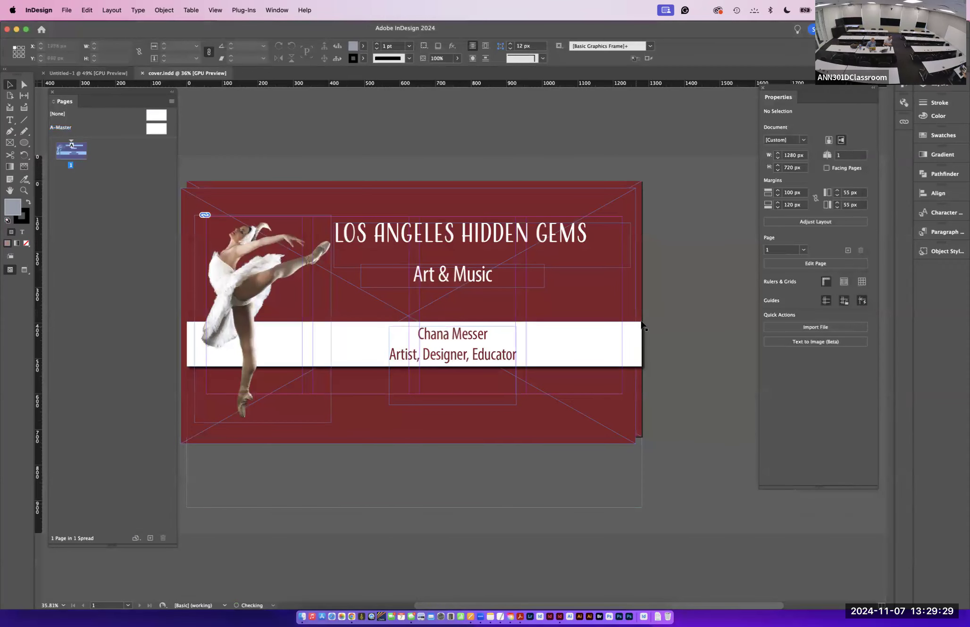
- Switch the cover document to Preview screen mode
{"action": "left_click_drag", "start_coordinate": [377, 406], "coordinate": [438, 410]}
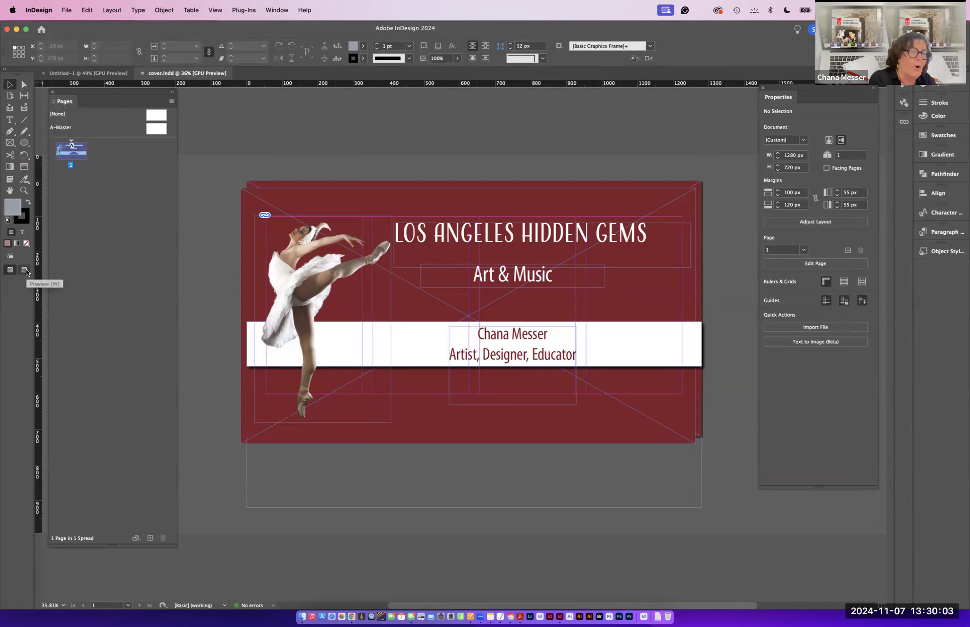
{"action": "left_click", "coordinate": [24, 270]}
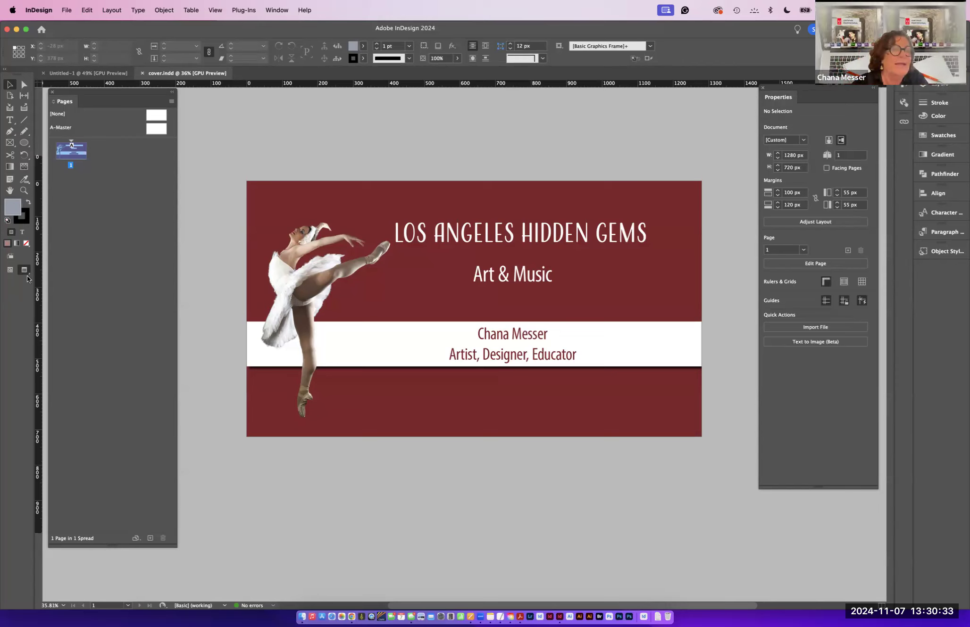
- Switch the cover document to Bleed and then Slug screen modes
{"action": "left_click", "coordinate": [25, 274]}
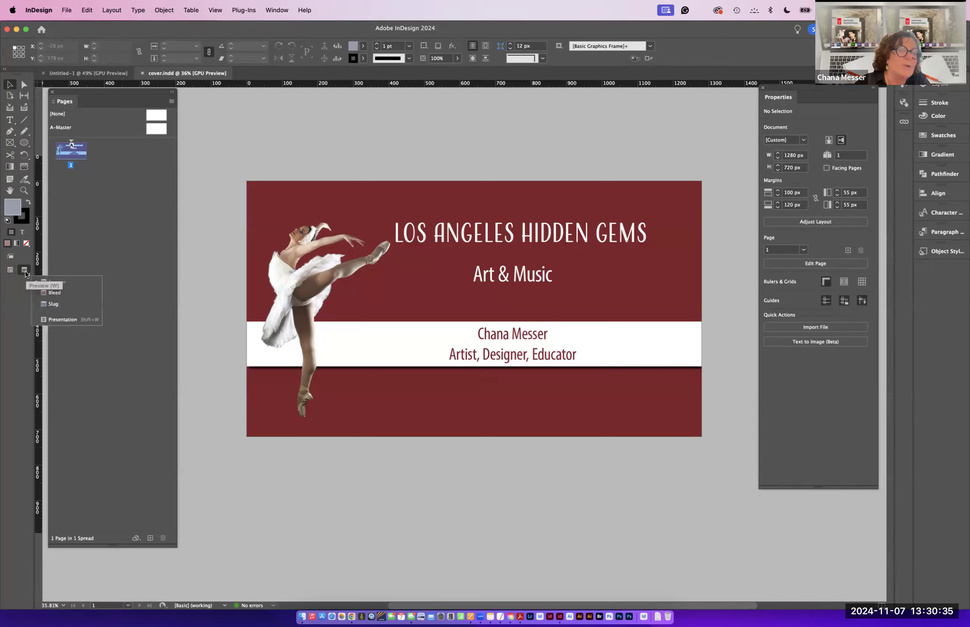
{"action": "left_click", "coordinate": [55, 294]}
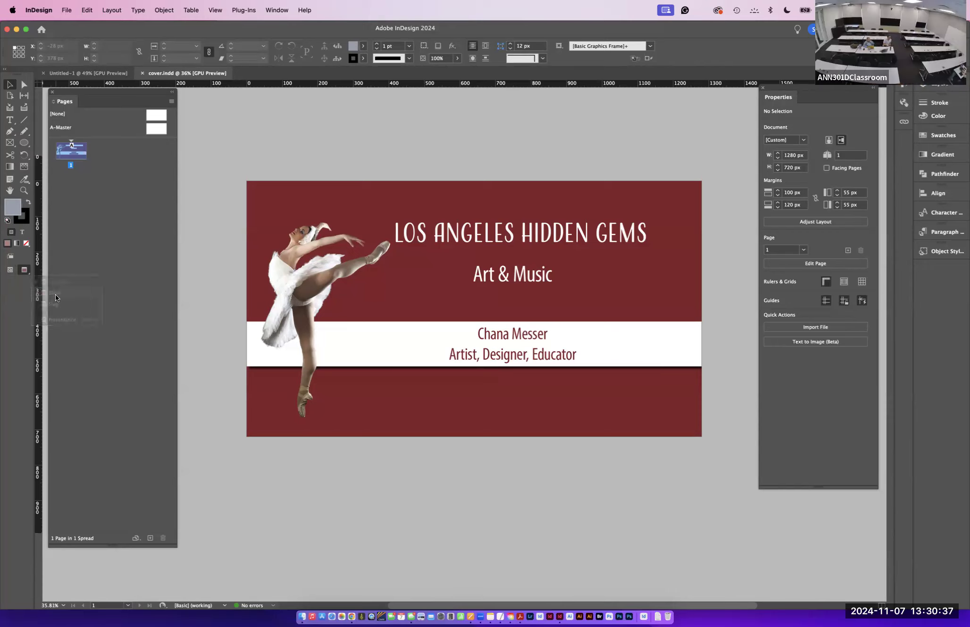
{"action": "left_click", "coordinate": [24, 271]}
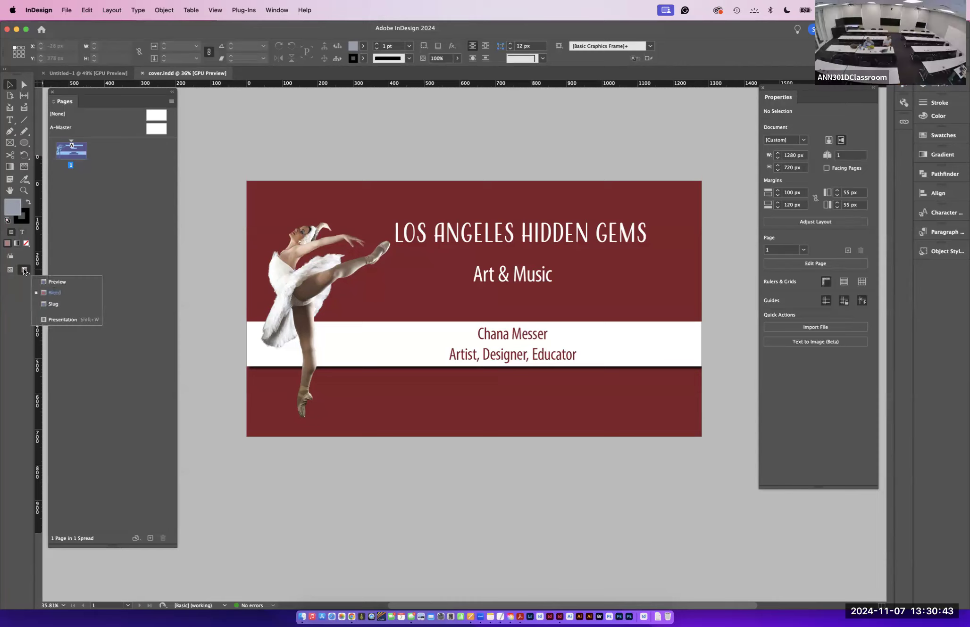
{"action": "left_click", "coordinate": [43, 304]}
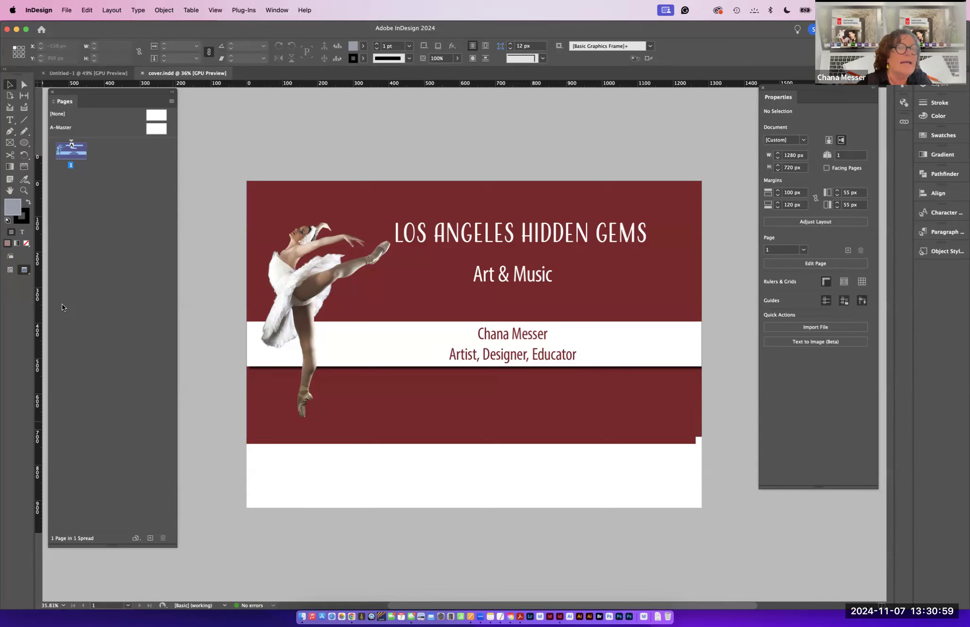
- View the cover in Presentation screen mode and exit it
{"action": "left_click", "coordinate": [25, 271]}
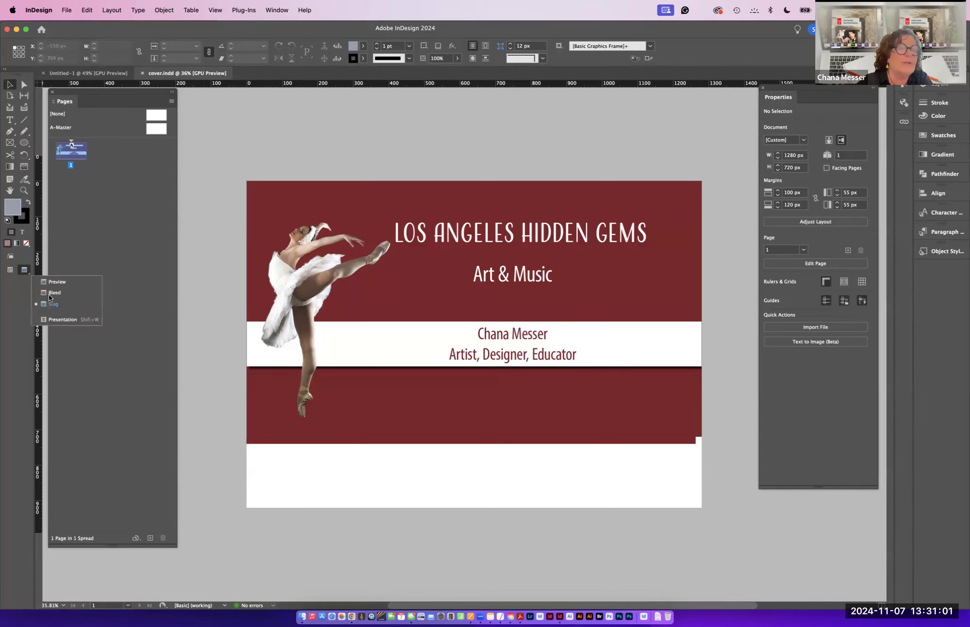
{"action": "left_click", "coordinate": [61, 319]}
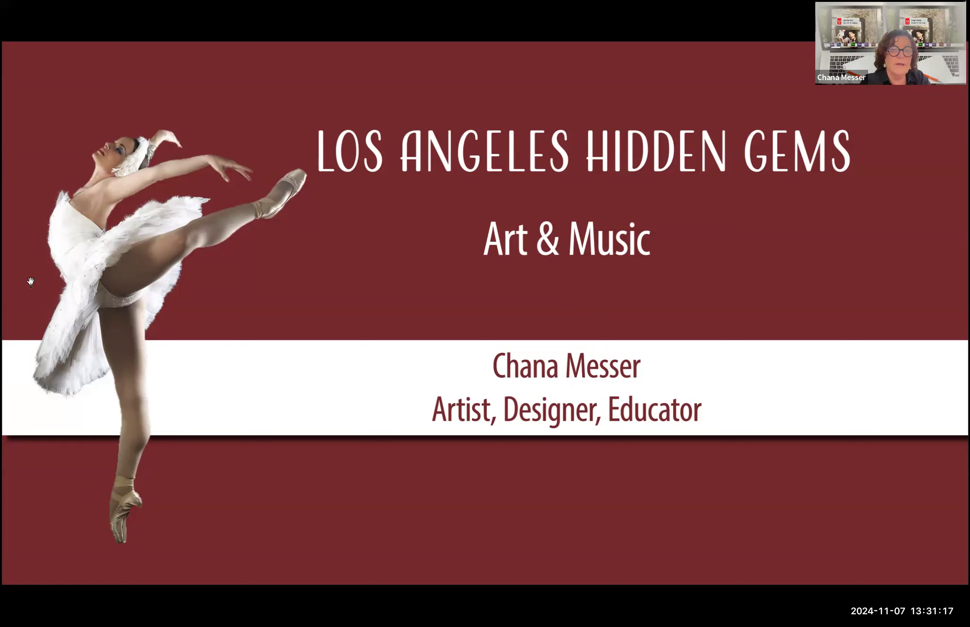
{"action": "key", "text": "Escape"}
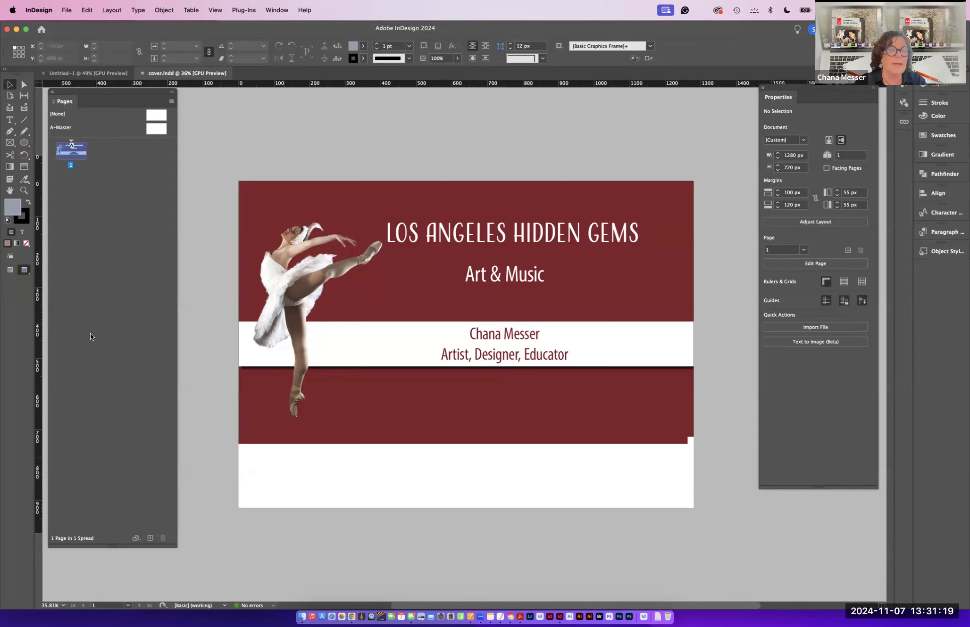
- Return to Normal screen mode and open the A-Master parent page for editing
{"action": "left_click", "coordinate": [10, 271]}
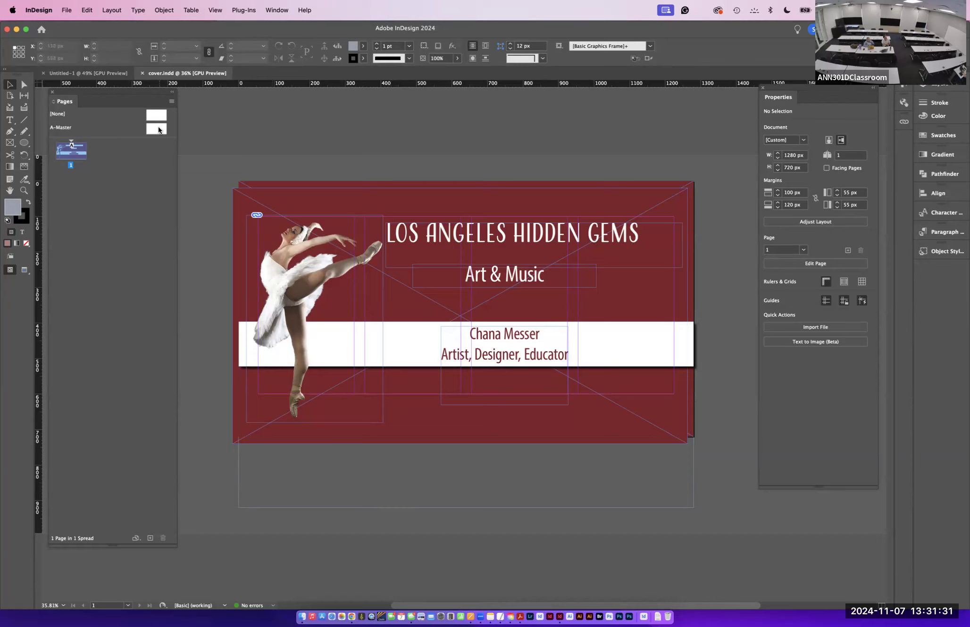
{"action": "left_click", "coordinate": [81, 128]}
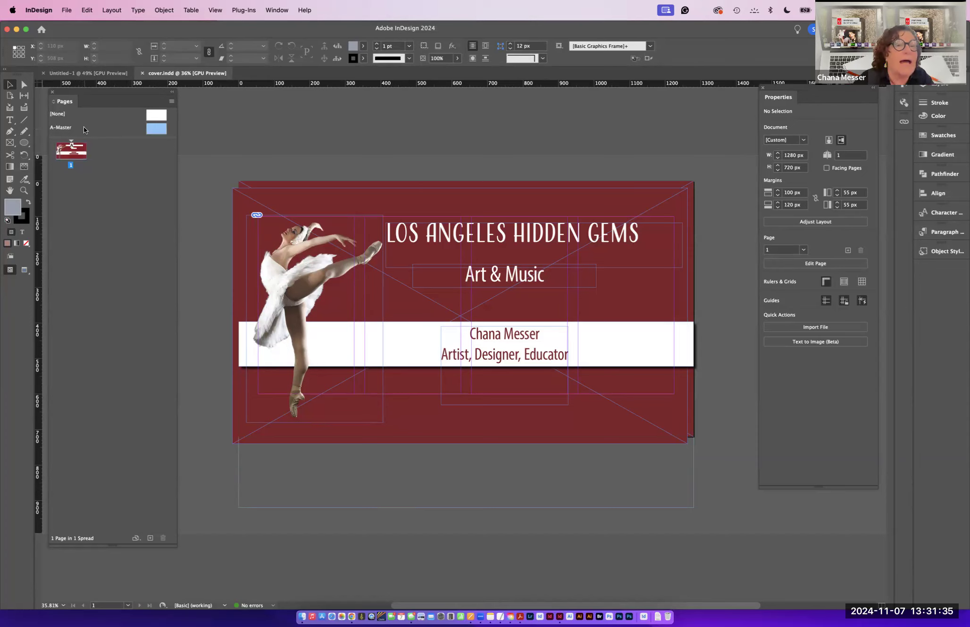
{"action": "double_click", "coordinate": [157, 127]}
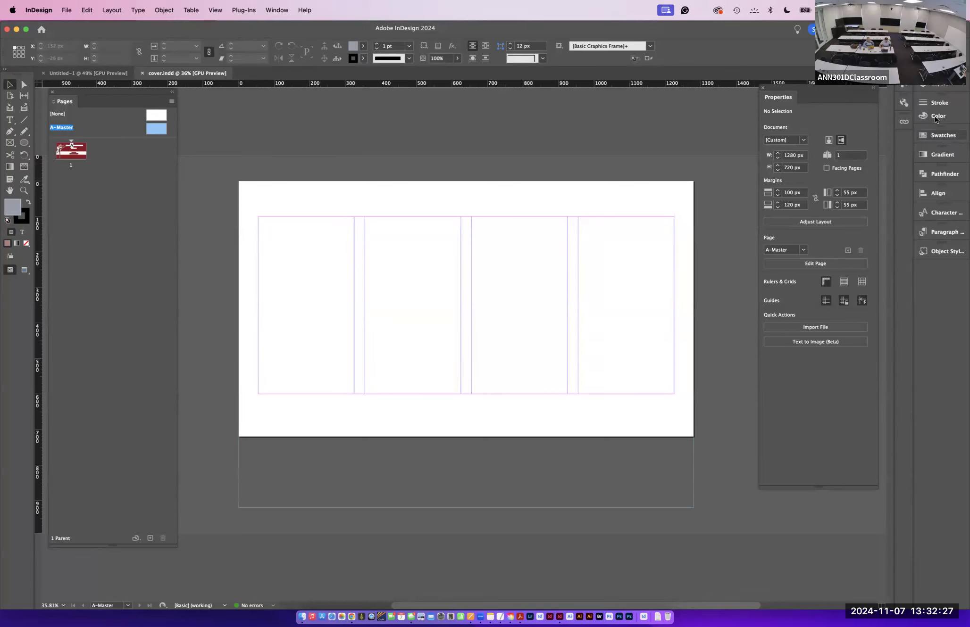
- Open the Swatches panel, enlarge it, and expand the Colorful_Theme and Blue option color groups
{"action": "left_click", "coordinate": [934, 133]}
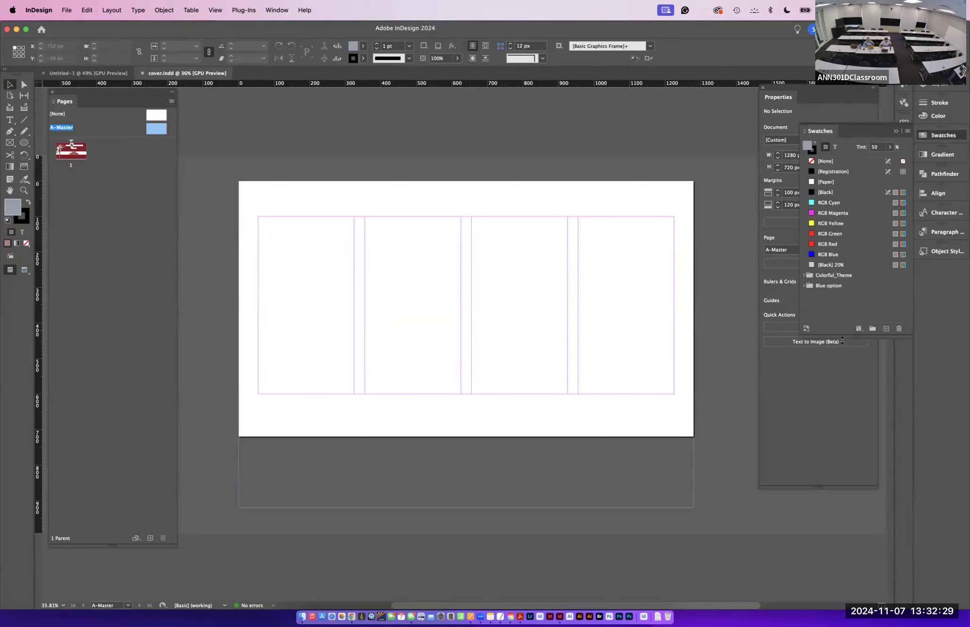
{"action": "left_click_drag", "start_coordinate": [842, 339], "coordinate": [859, 537]}
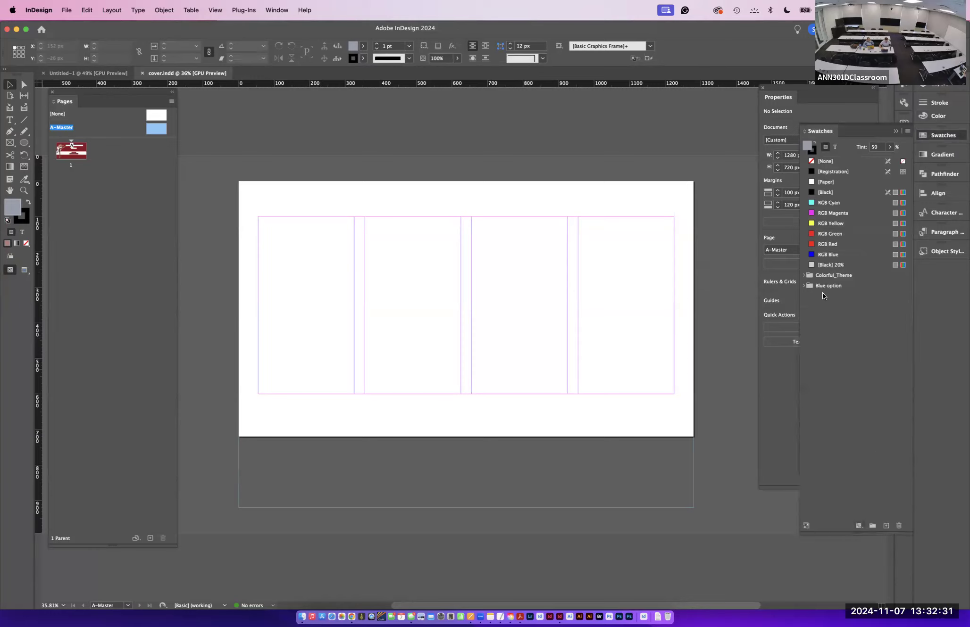
{"action": "left_click", "coordinate": [803, 275]}
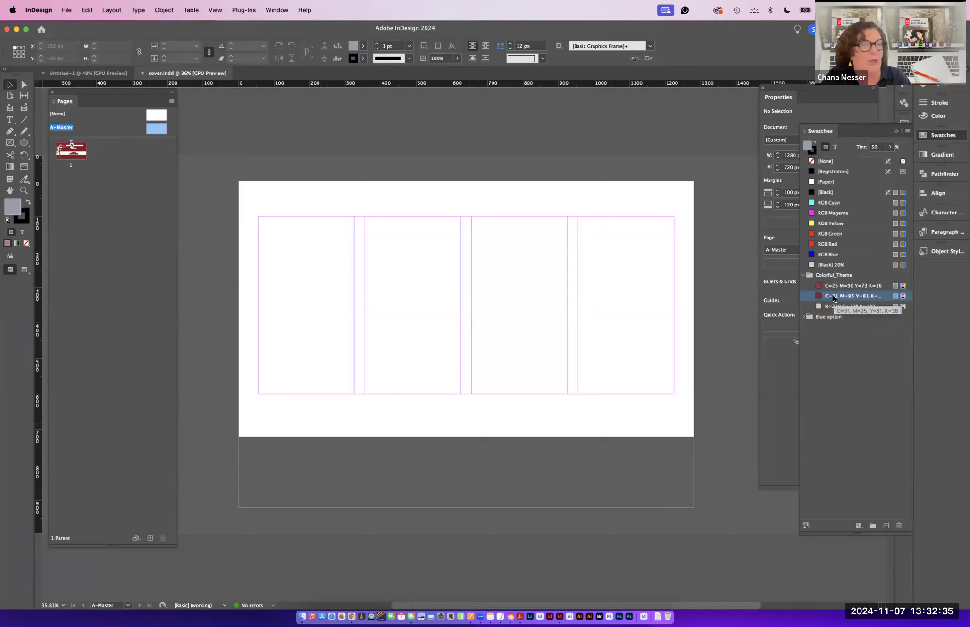
{"action": "left_click", "coordinate": [803, 317]}
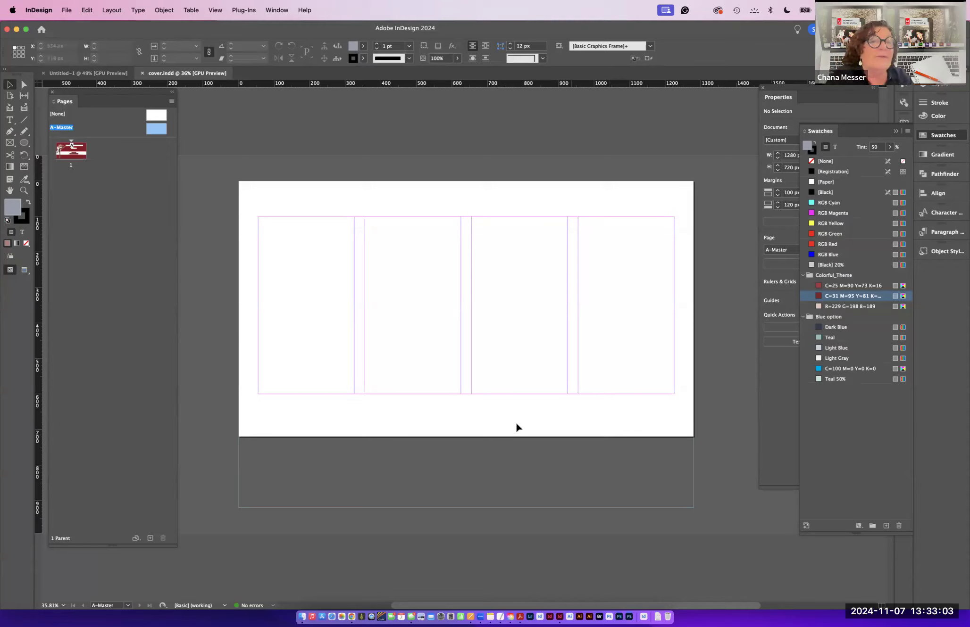
- Return to page 1 and select all objects on it
{"action": "double_click", "coordinate": [70, 150]}
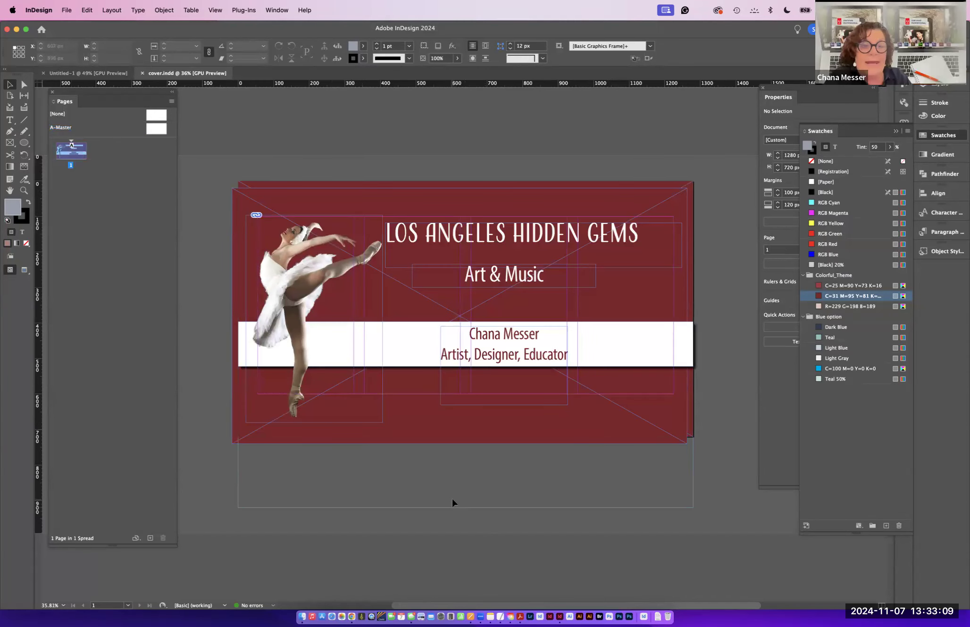
{"action": "key", "text": "super+a"}
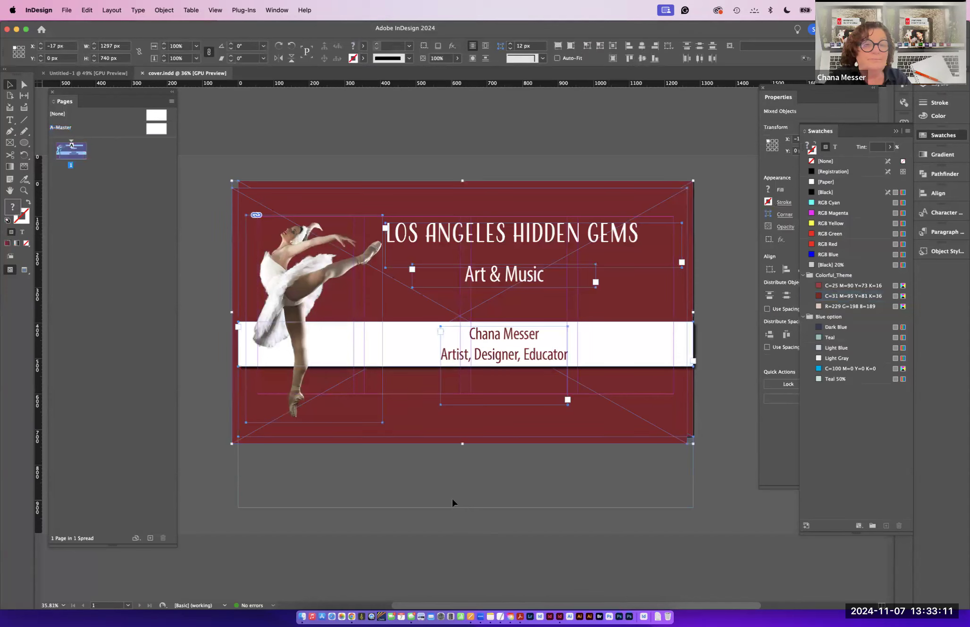
{"action": "left_click", "coordinate": [67, 11]}
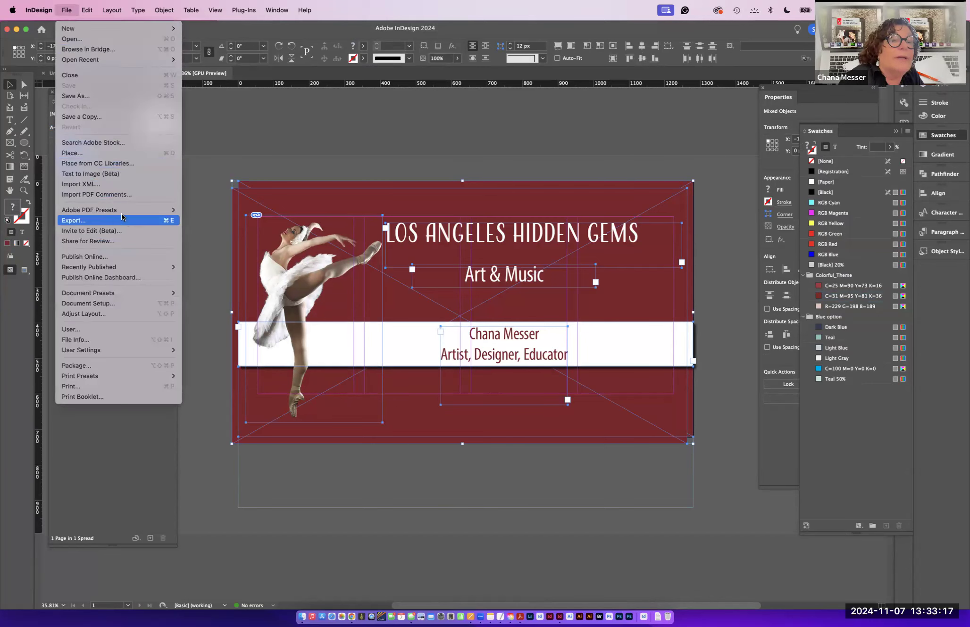
{"action": "left_click", "coordinate": [92, 97]}
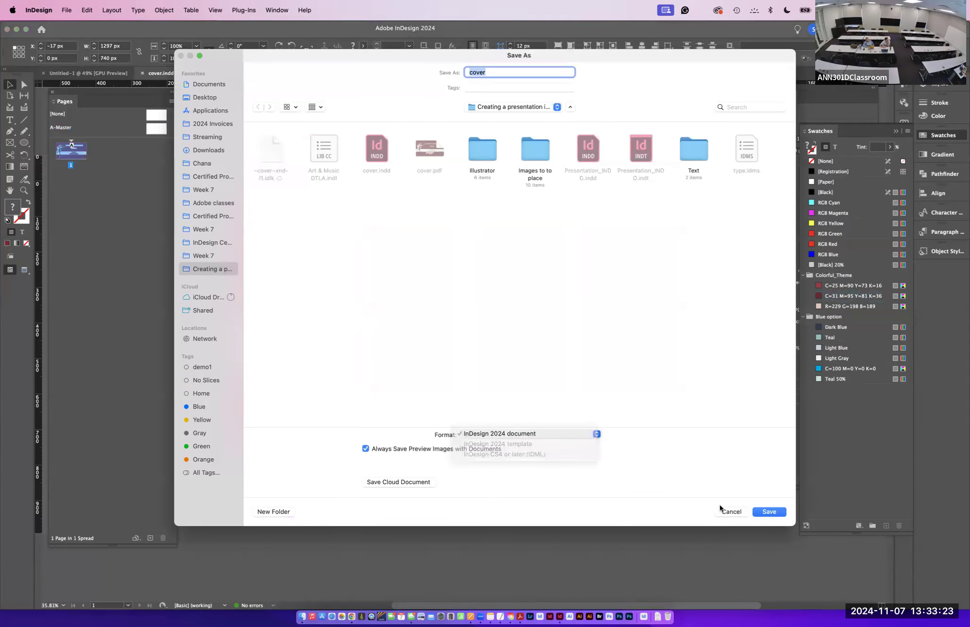
{"action": "left_click", "coordinate": [734, 512]}
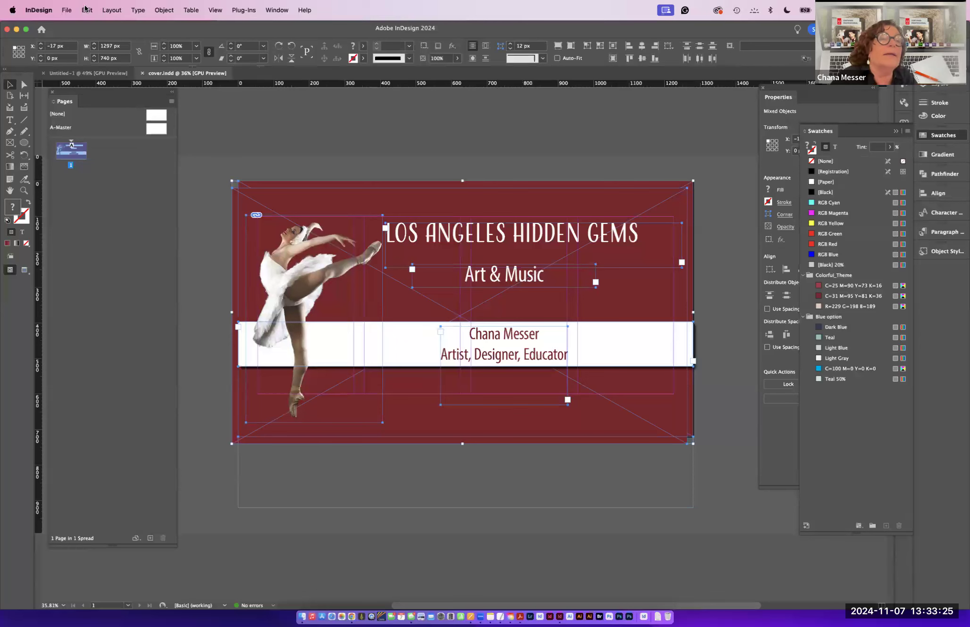
- Export the selected objects as an InDesign Snippet named colors and more to the Desktop
{"action": "left_click", "coordinate": [71, 10]}
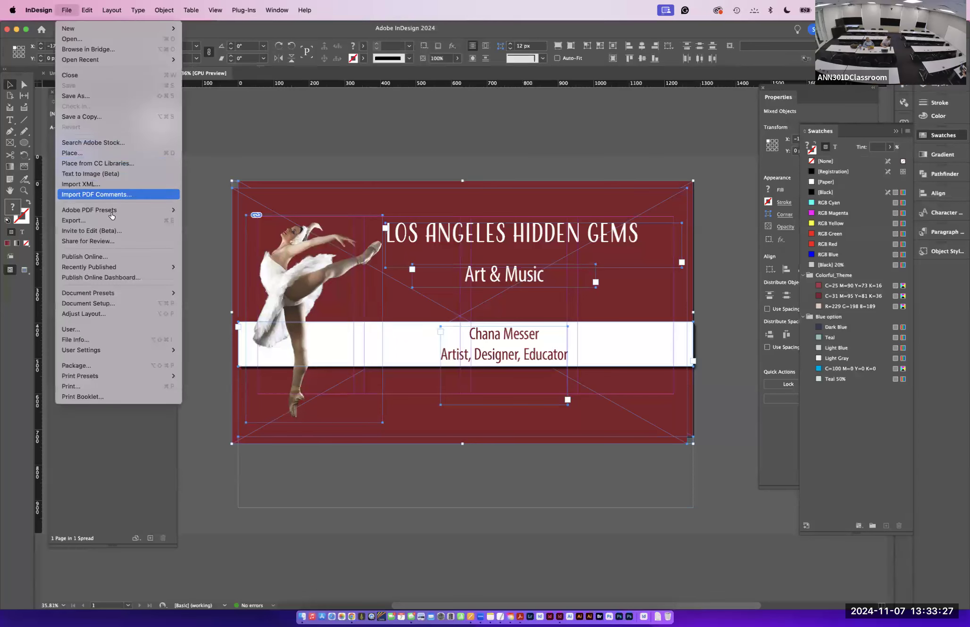
{"action": "left_click", "coordinate": [112, 226]}
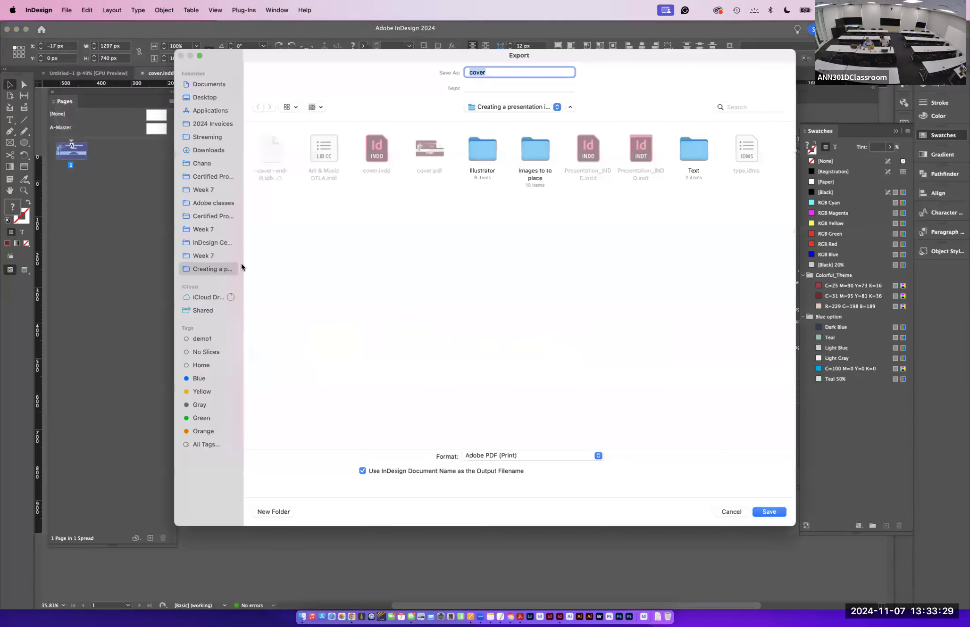
{"action": "left_click", "coordinate": [515, 455]}
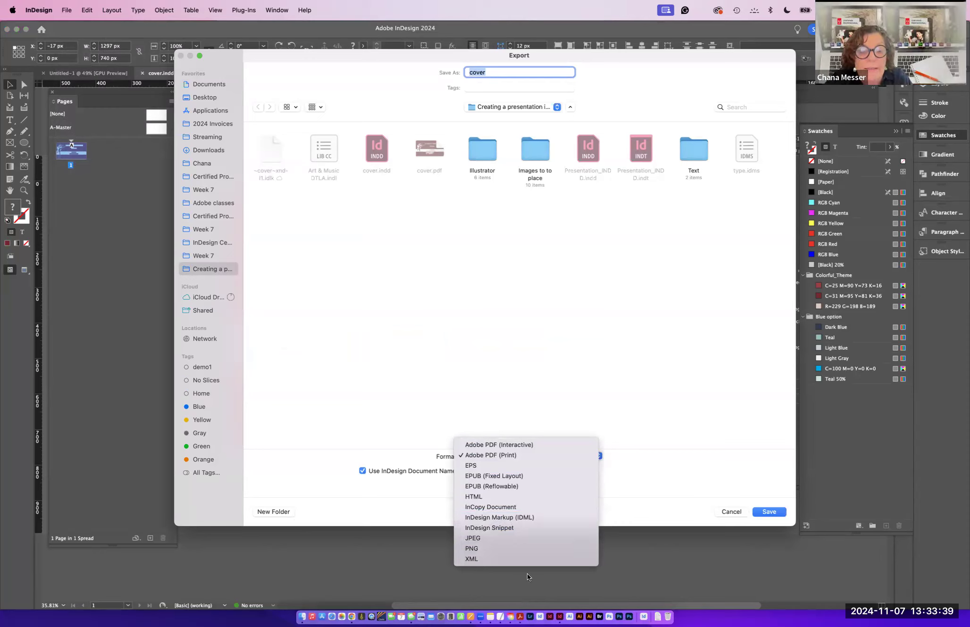
{"action": "left_click", "coordinate": [499, 528]}
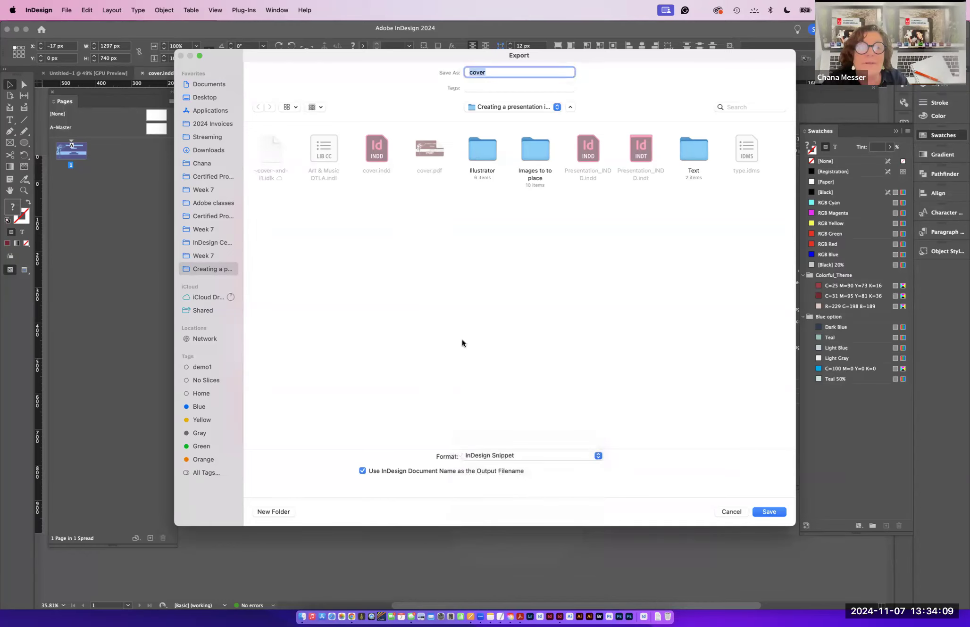
{"action": "left_click", "coordinate": [200, 98]}
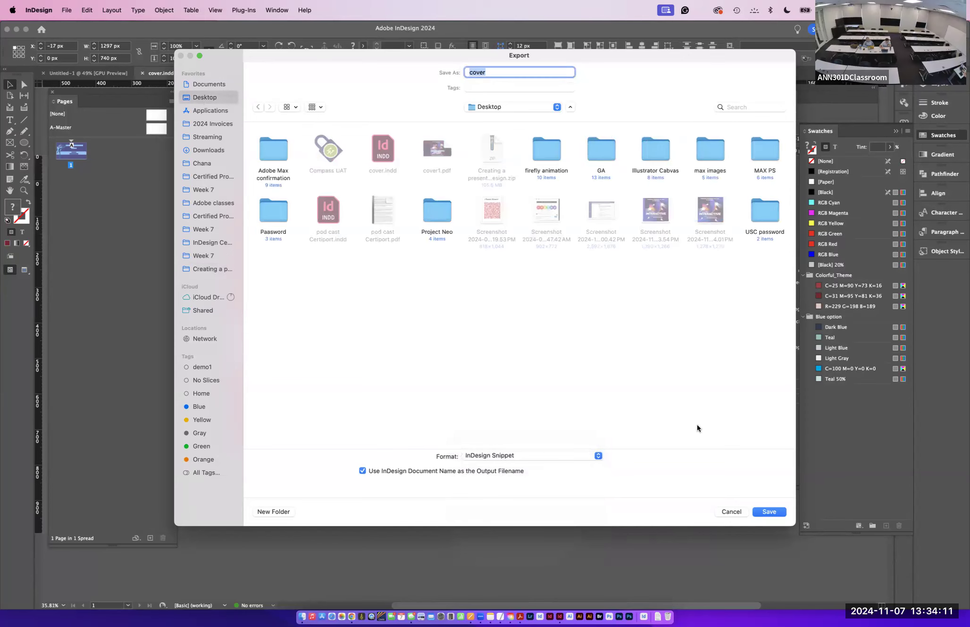
{"action": "left_click_drag", "start_coordinate": [589, 54], "coordinate": [575, 137]}
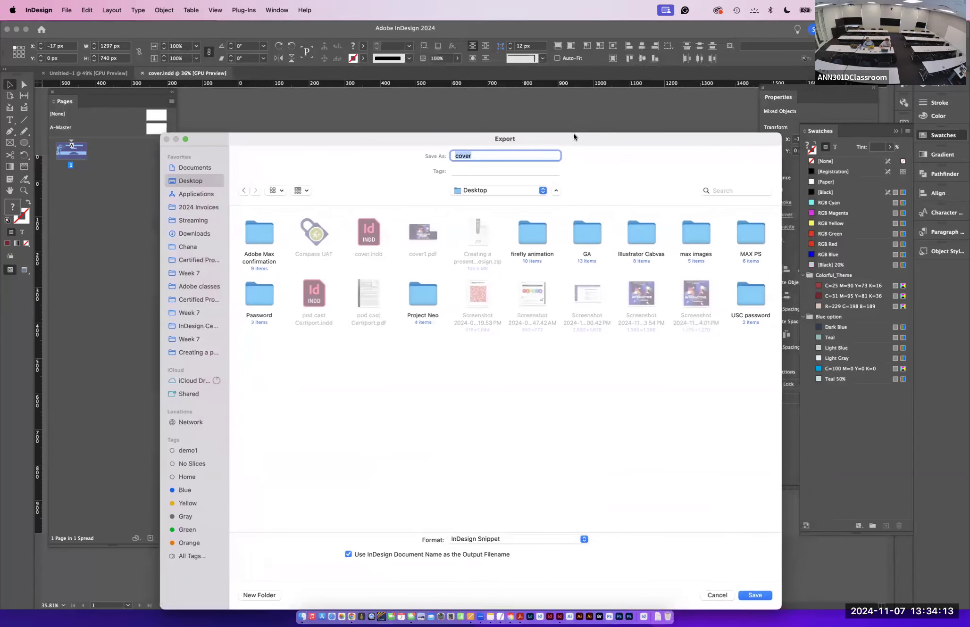
{"action": "left_click", "coordinate": [486, 155]}
{"action": "key", "text": "super+a"}
{"action": "type", "text": "colors and more"}
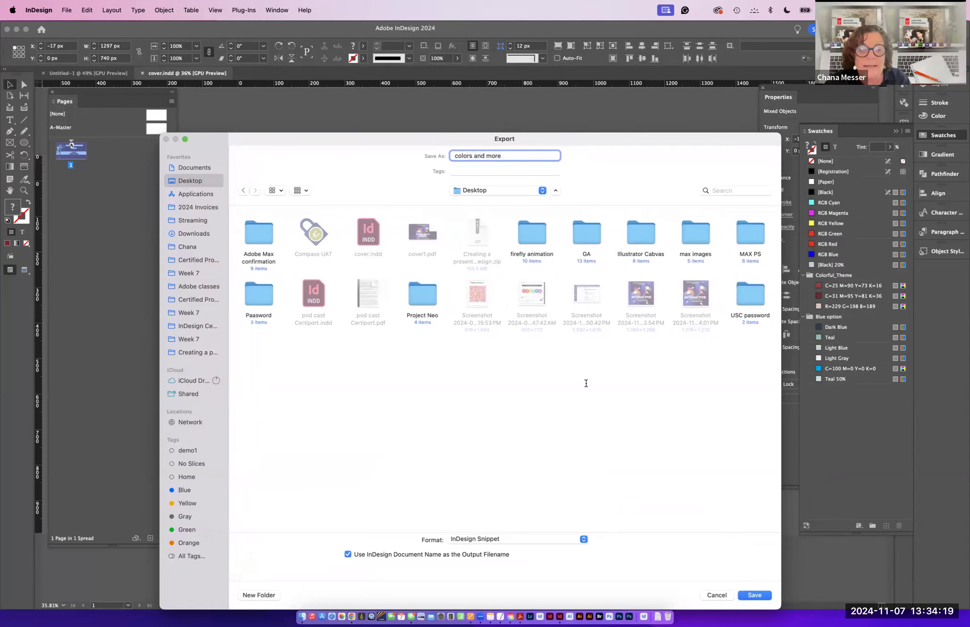
{"action": "left_click", "coordinate": [747, 594]}
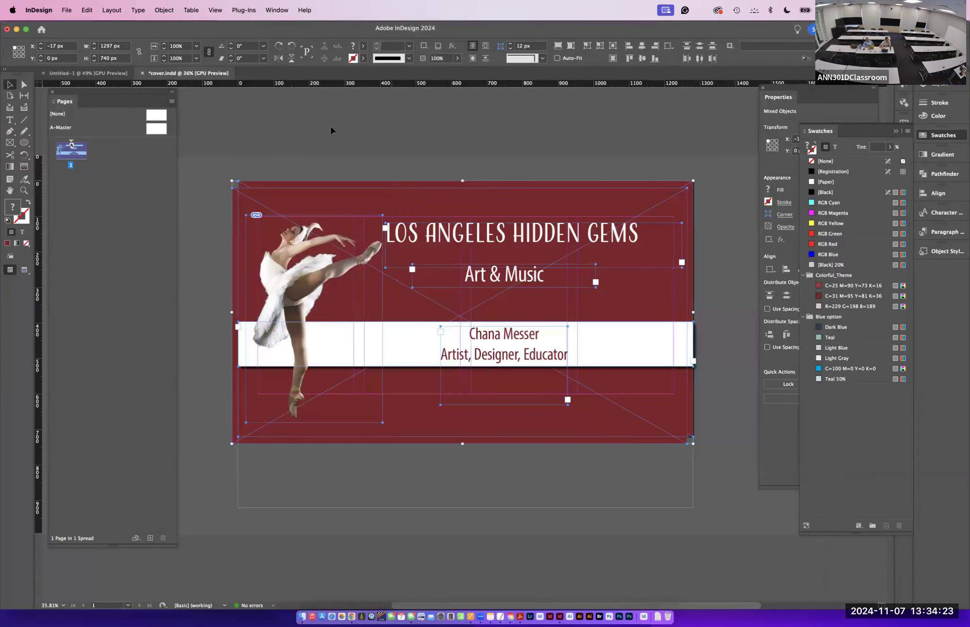
- Deselect everything and create a new object library named interactive on the Desktop, declining CC Libraries
{"action": "left_click", "coordinate": [315, 131]}
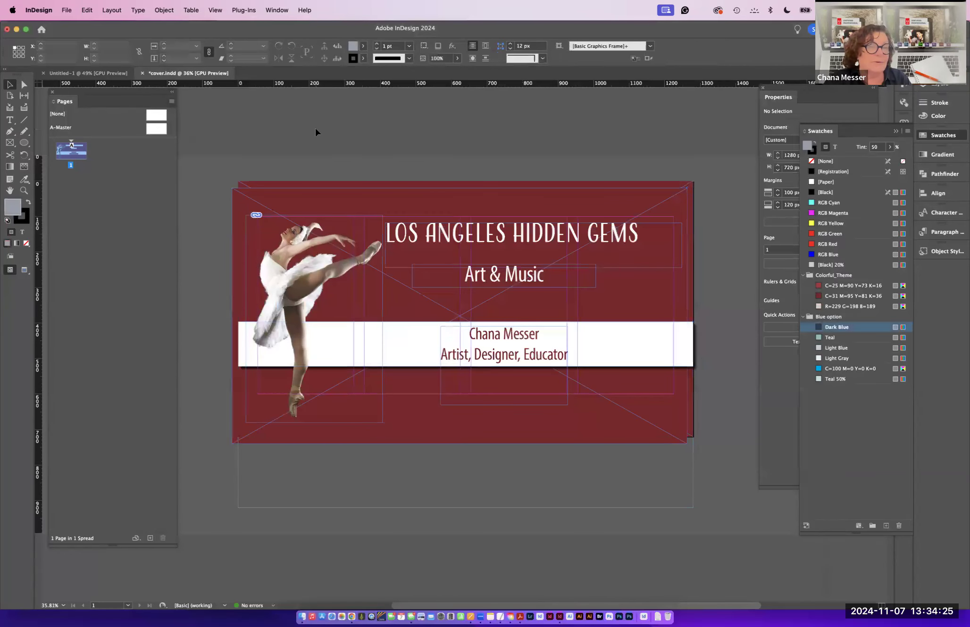
{"action": "left_click", "coordinate": [67, 10]}
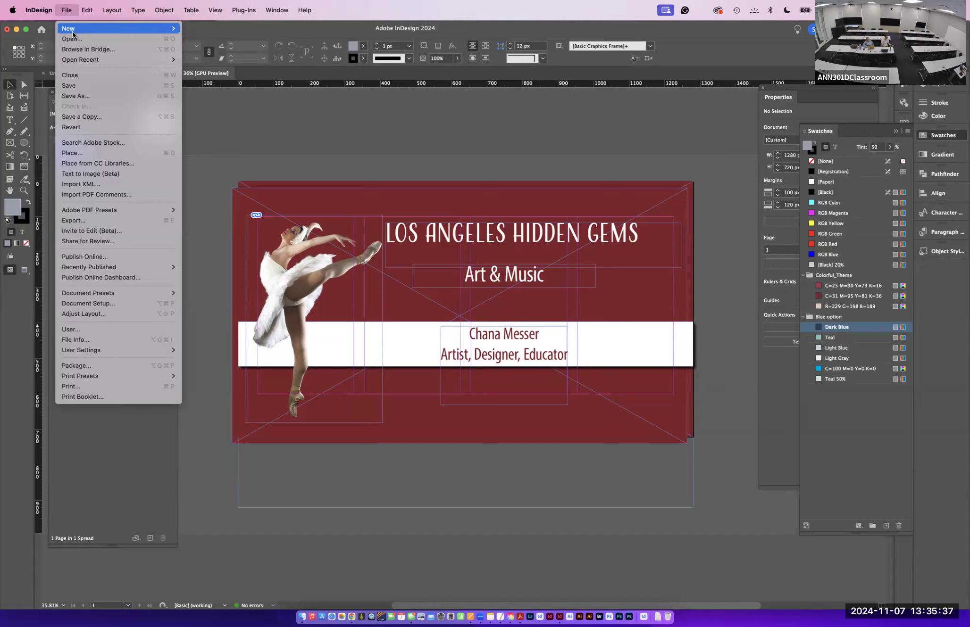
{"action": "left_click", "coordinate": [195, 49]}
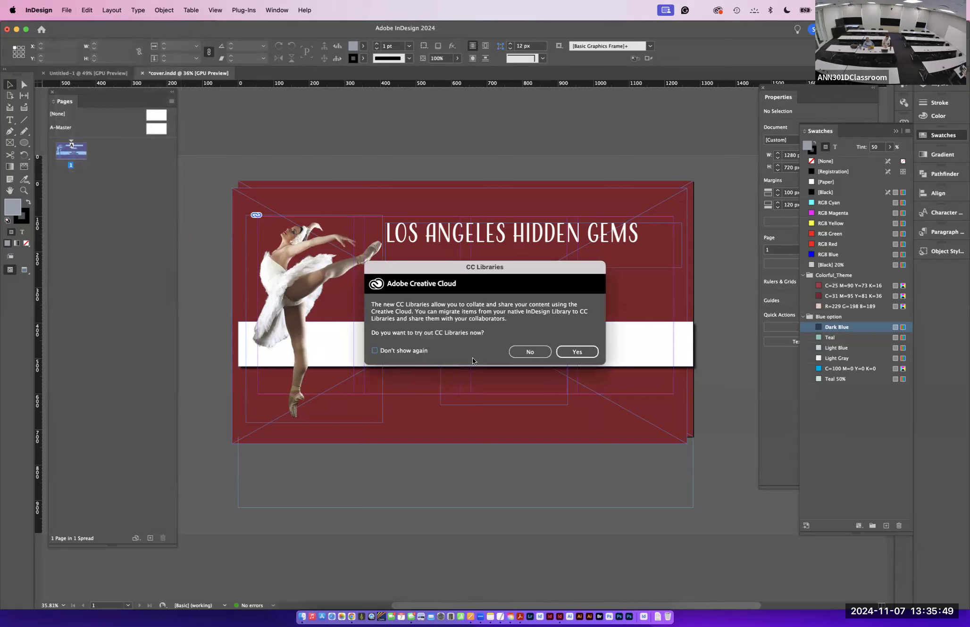
{"action": "left_click", "coordinate": [527, 352]}
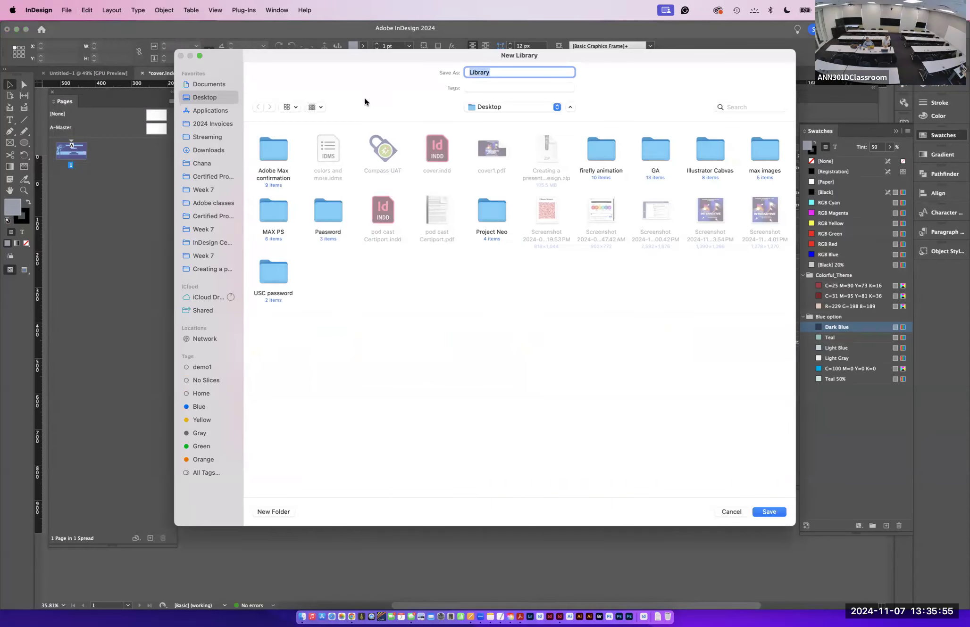
{"action": "left_click_drag", "start_coordinate": [330, 57], "coordinate": [343, 97]}
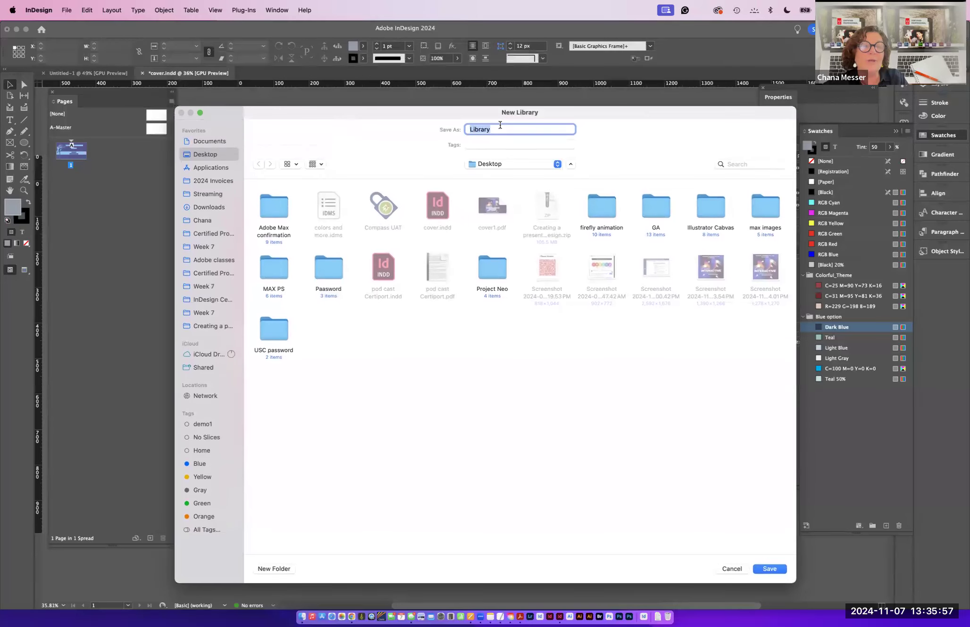
{"action": "type", "text": "inte"}
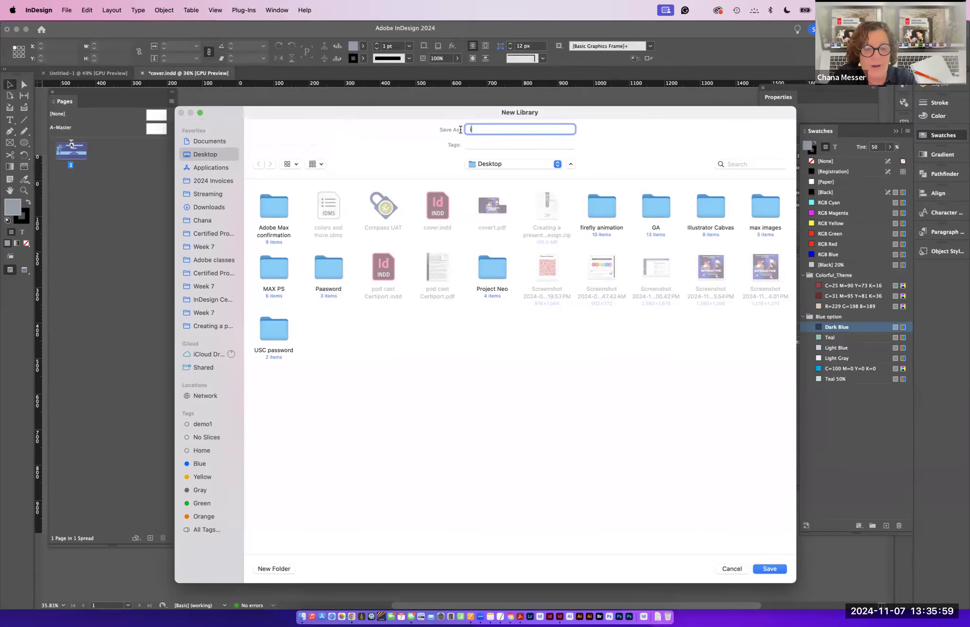
{"action": "type", "text": "ctive"}
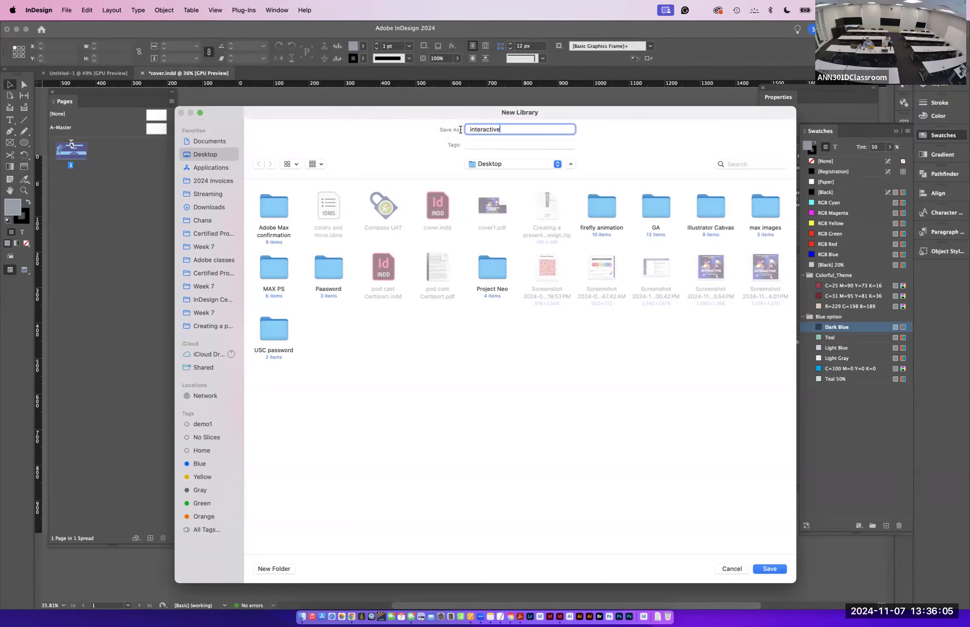
{"action": "left_click", "coordinate": [769, 569]}
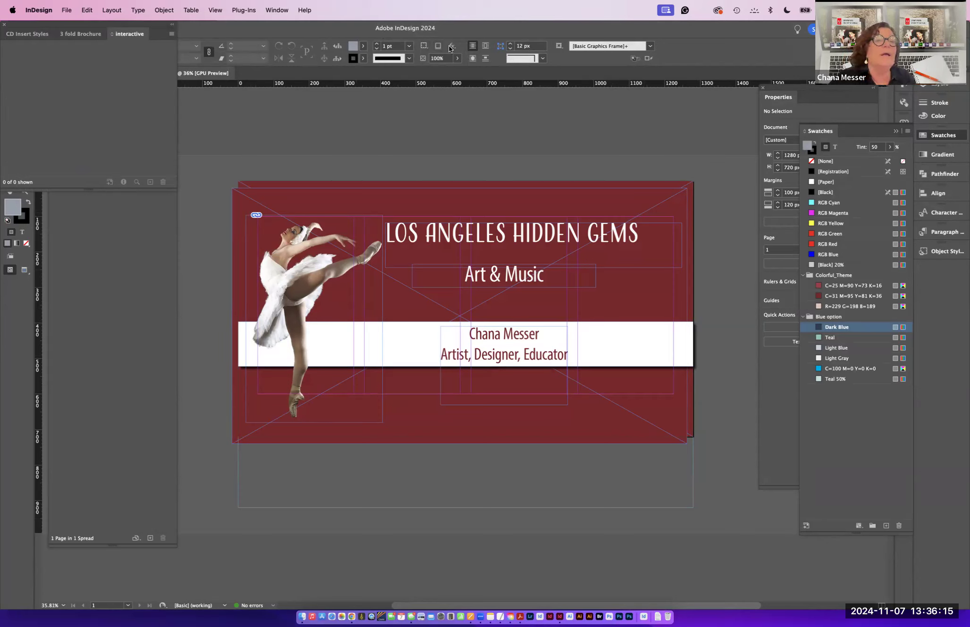
- Add the ballerina image to the interactive library and confirm its item information
{"action": "left_click_drag", "start_coordinate": [128, 22], "coordinate": [332, 102]}
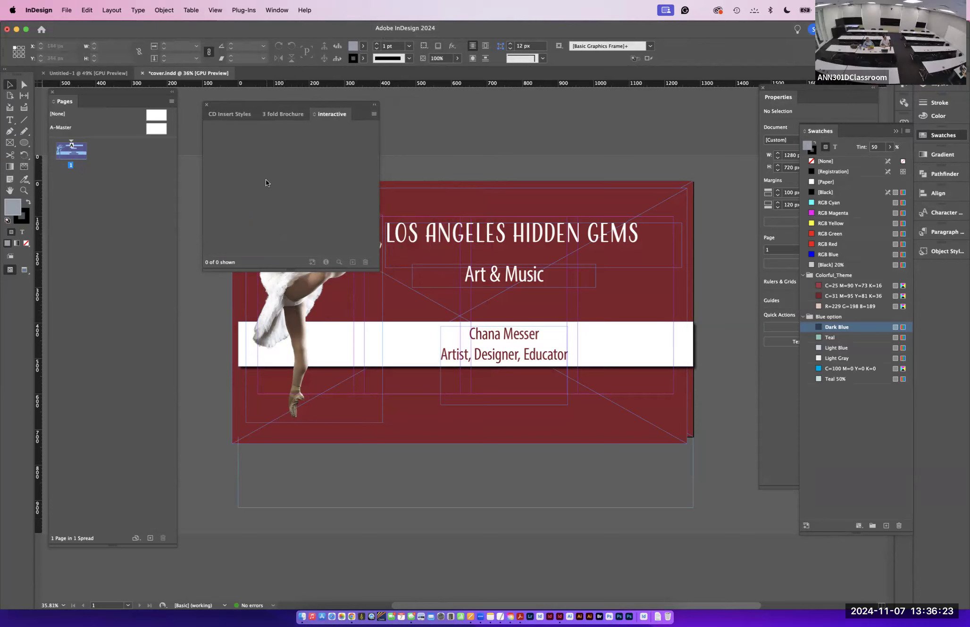
{"action": "left_click", "coordinate": [296, 308]}
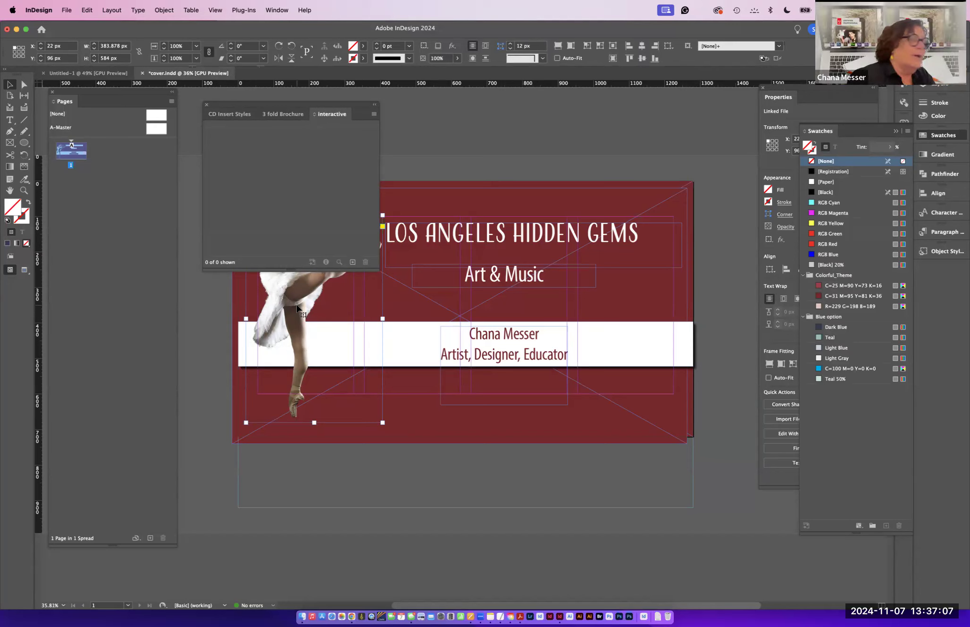
{"action": "left_click_drag", "start_coordinate": [296, 309], "coordinate": [223, 138]}
{"action": "double_click", "coordinate": [216, 150]}
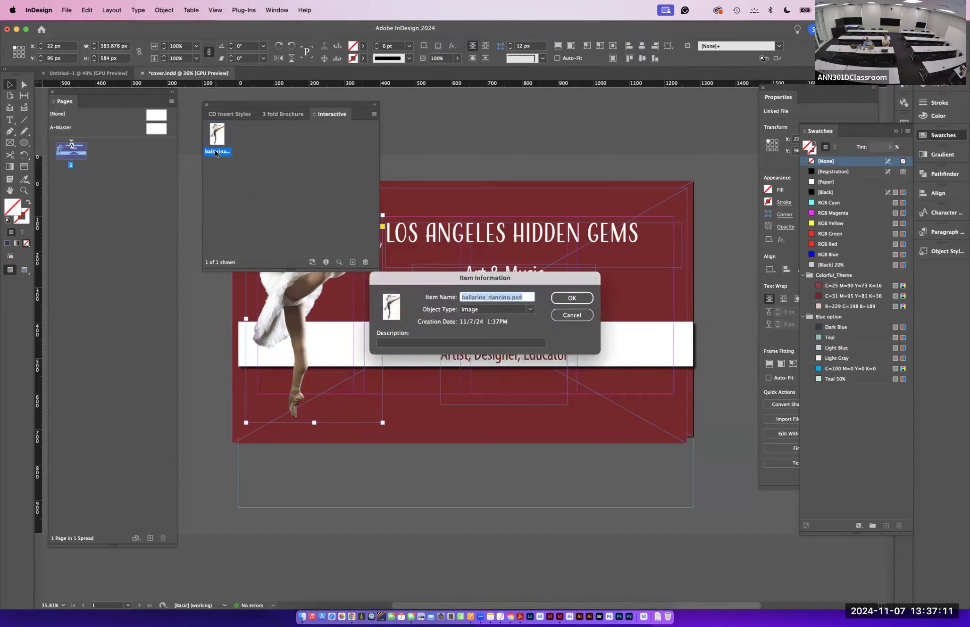
{"action": "left_click", "coordinate": [394, 341]}
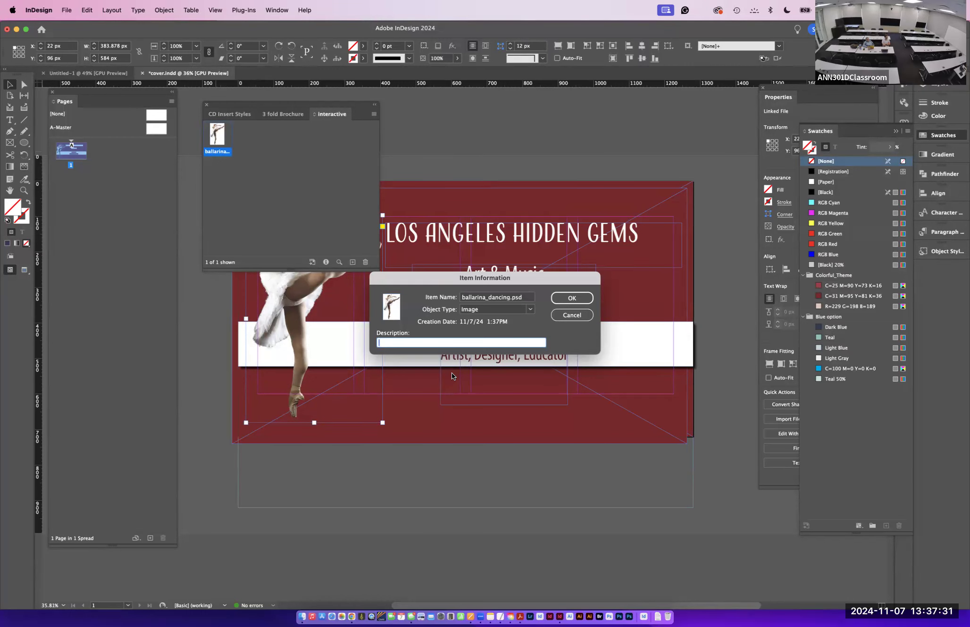
{"action": "left_click", "coordinate": [571, 297]}
- Add the LOS ANGELES HIDDEN GEMS title frame to the library and name the item title
{"action": "left_click", "coordinate": [505, 239]}
{"action": "left_click_drag", "start_coordinate": [505, 240], "coordinate": [255, 145]}
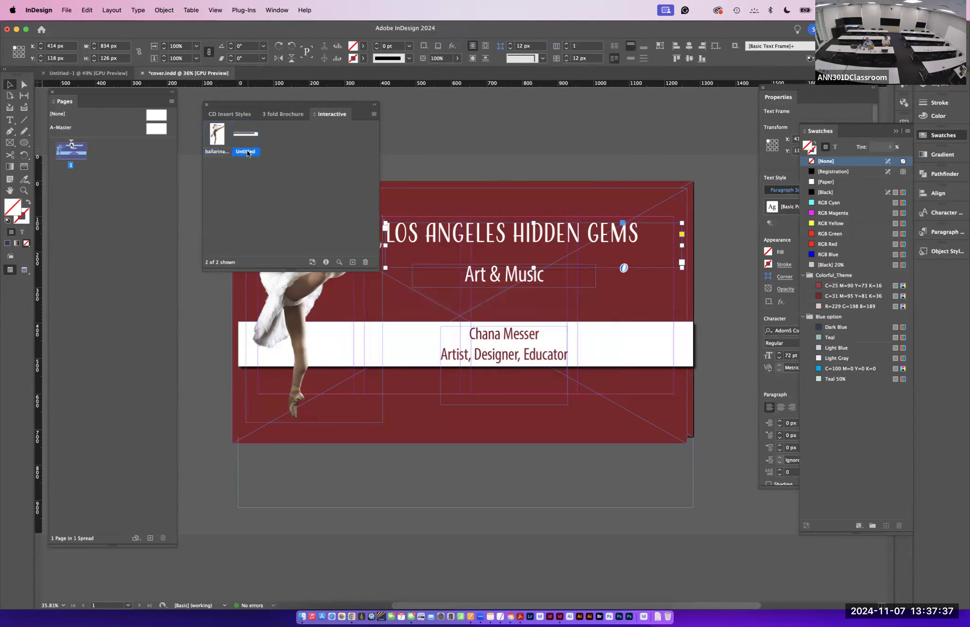
{"action": "double_click", "coordinate": [246, 151]}
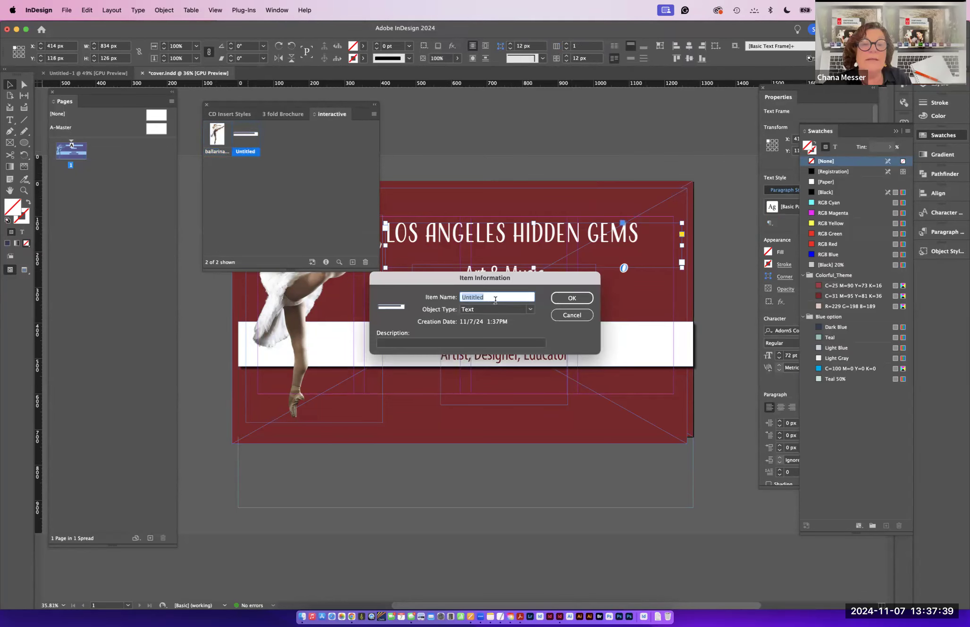
{"action": "type", "text": "title"}
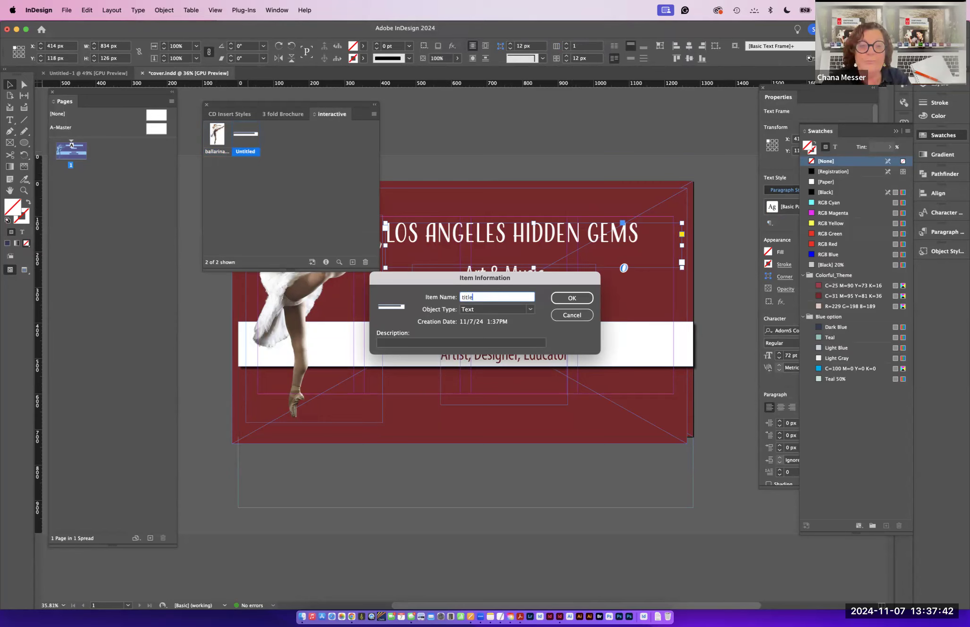
{"action": "key", "text": "Return"}
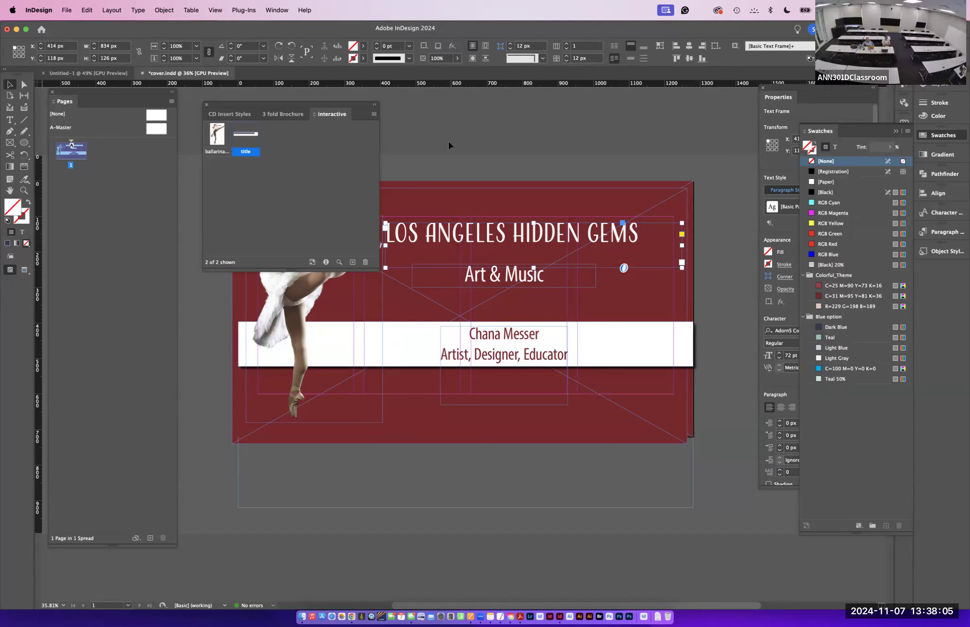
- Dock the interactive library among the side panels and close the floating library panels
{"action": "left_click", "coordinate": [276, 114]}
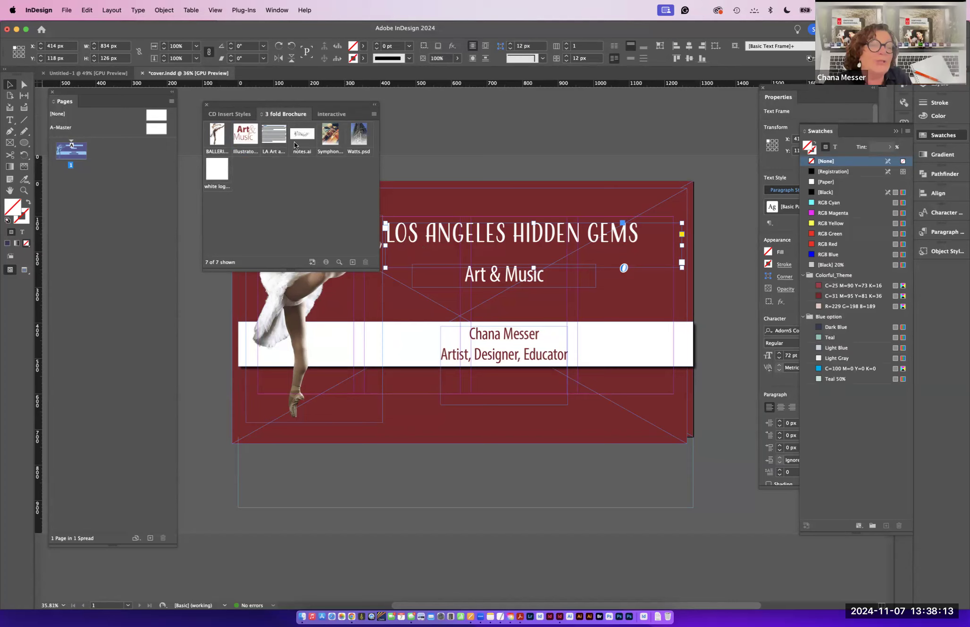
{"action": "left_click", "coordinate": [225, 113]}
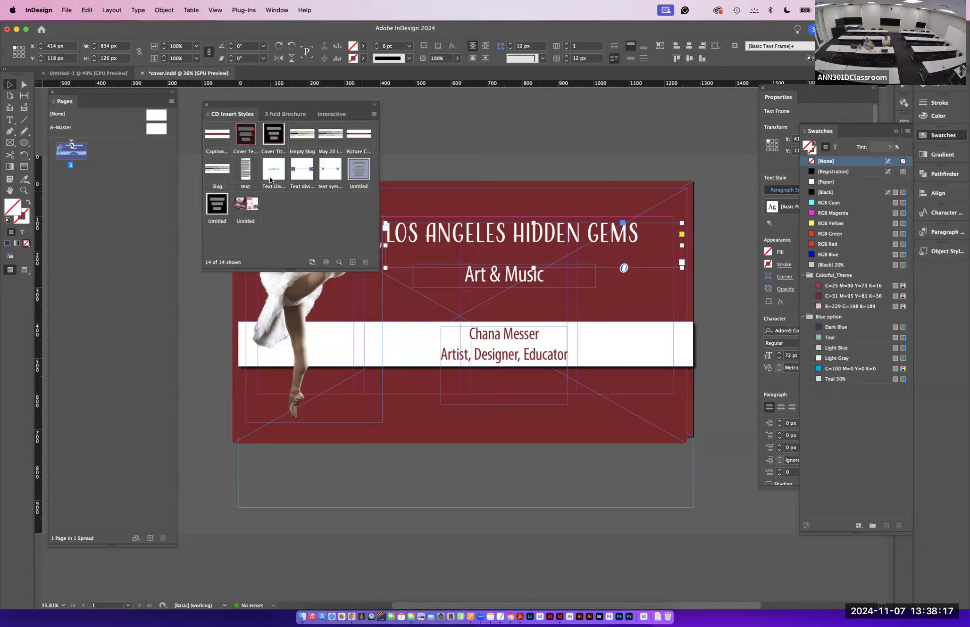
{"action": "left_click", "coordinate": [331, 114]}
{"action": "left_click_drag", "start_coordinate": [335, 112], "coordinate": [925, 261]}
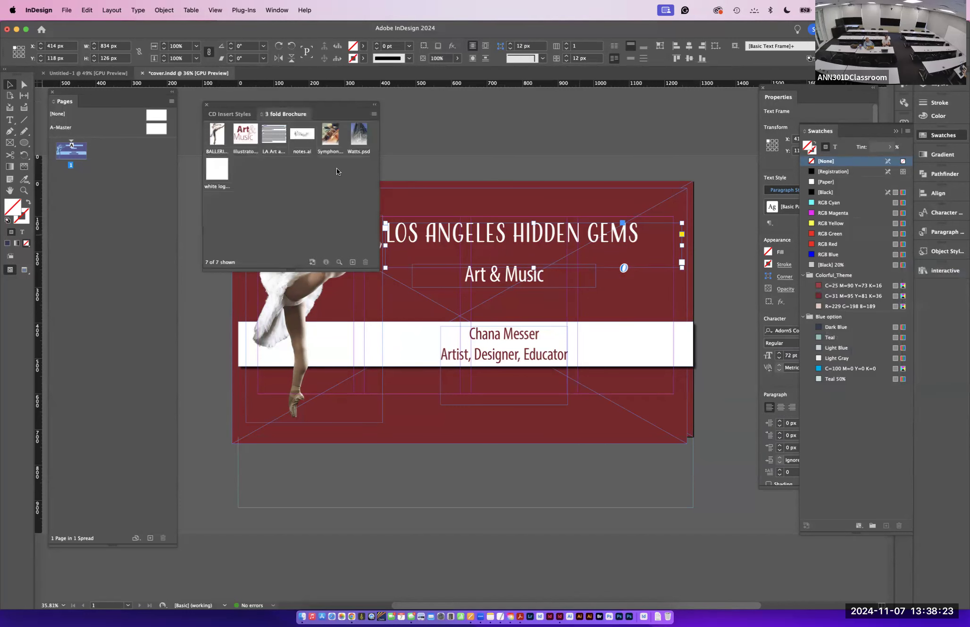
{"action": "left_click", "coordinate": [209, 104]}
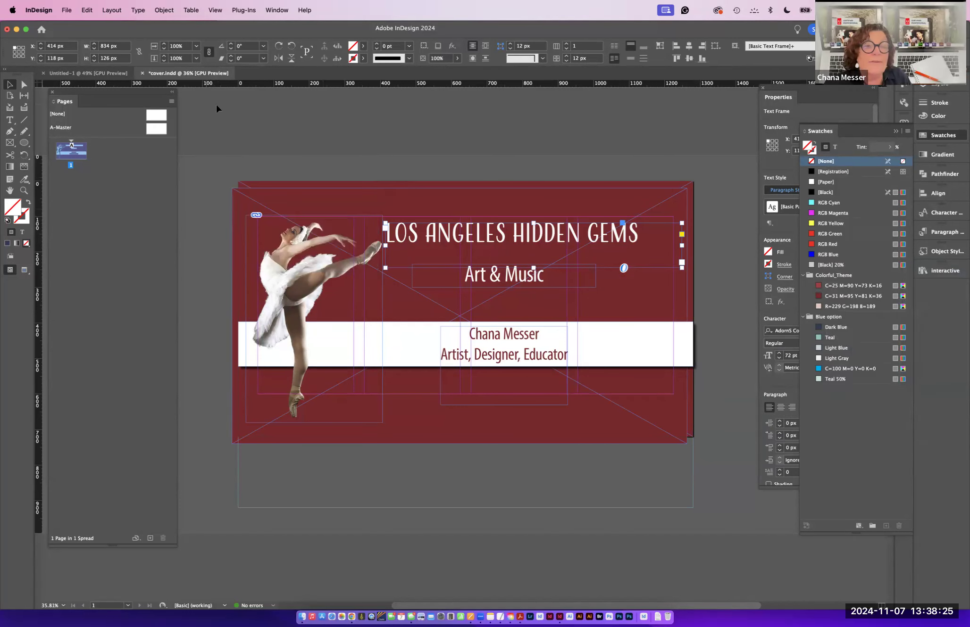
{"action": "left_click", "coordinate": [278, 115]}
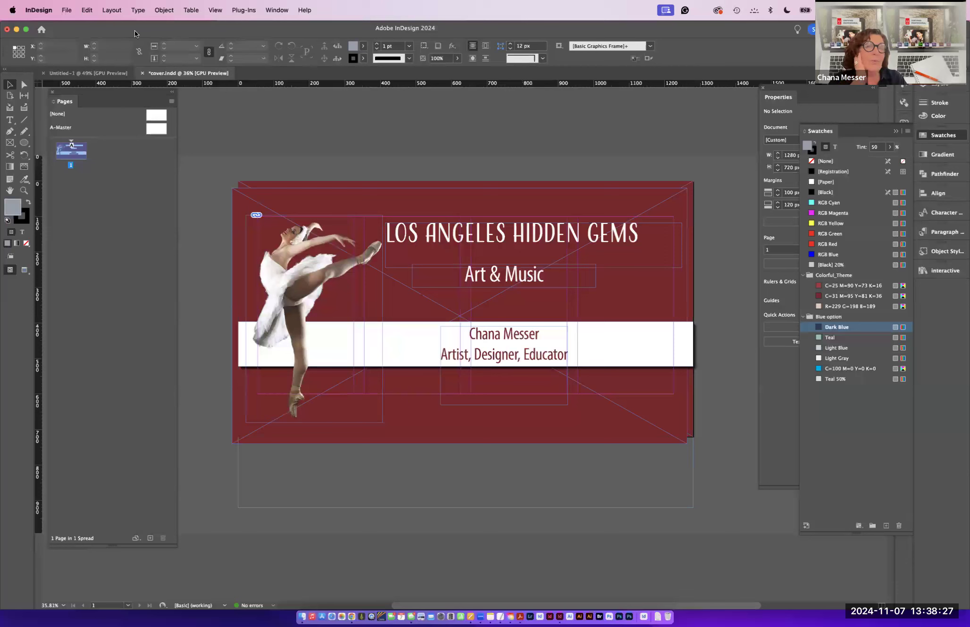
- Start a new document using the Web preset 1024 x 768
{"action": "left_click", "coordinate": [63, 10]}
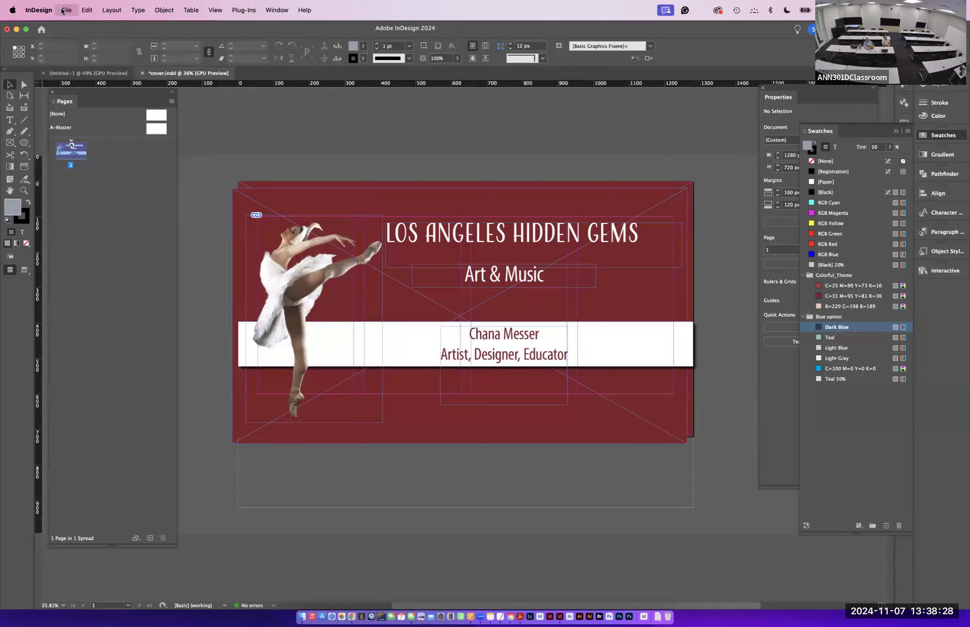
{"action": "left_click", "coordinate": [226, 29]}
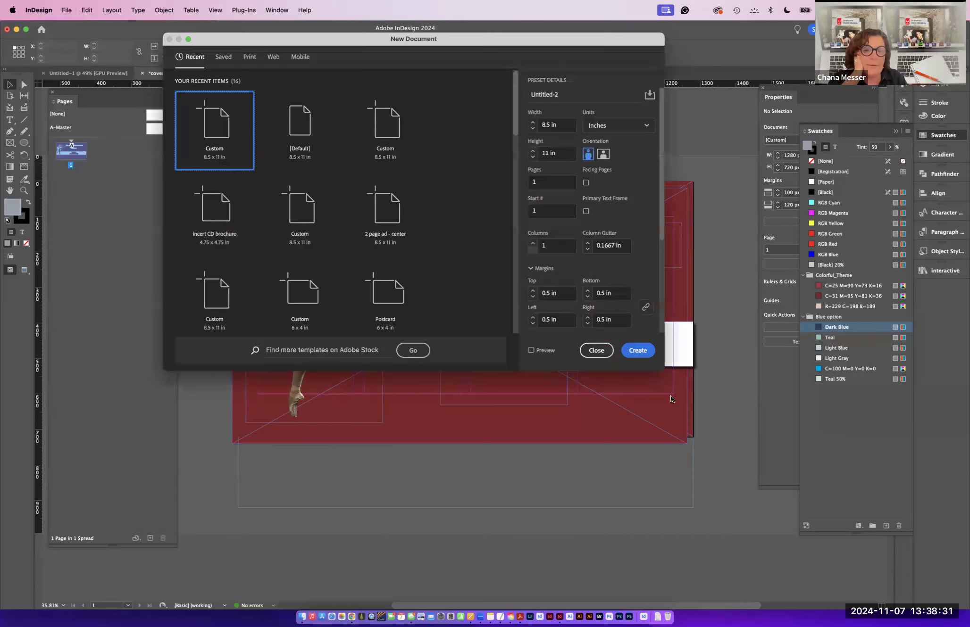
{"action": "left_click_drag", "start_coordinate": [663, 369], "coordinate": [865, 587]}
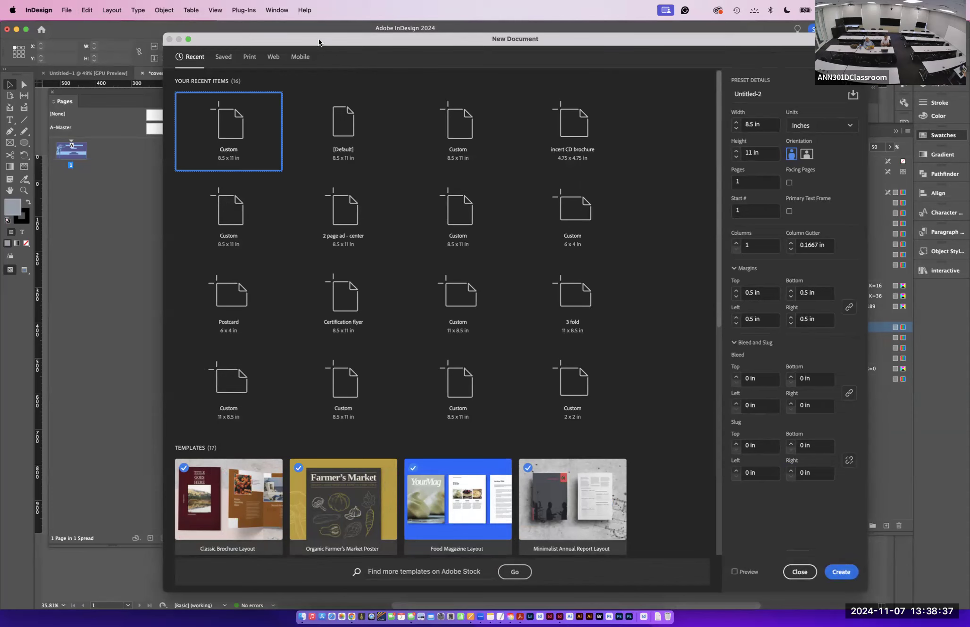
{"action": "left_click_drag", "start_coordinate": [239, 40], "coordinate": [248, 113]}
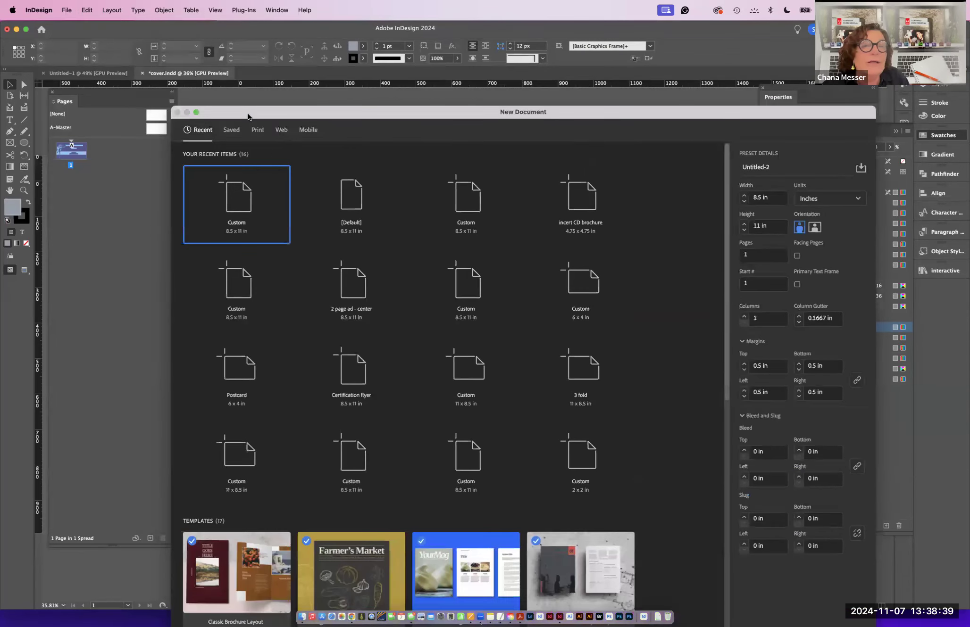
{"action": "left_click", "coordinate": [282, 130]}
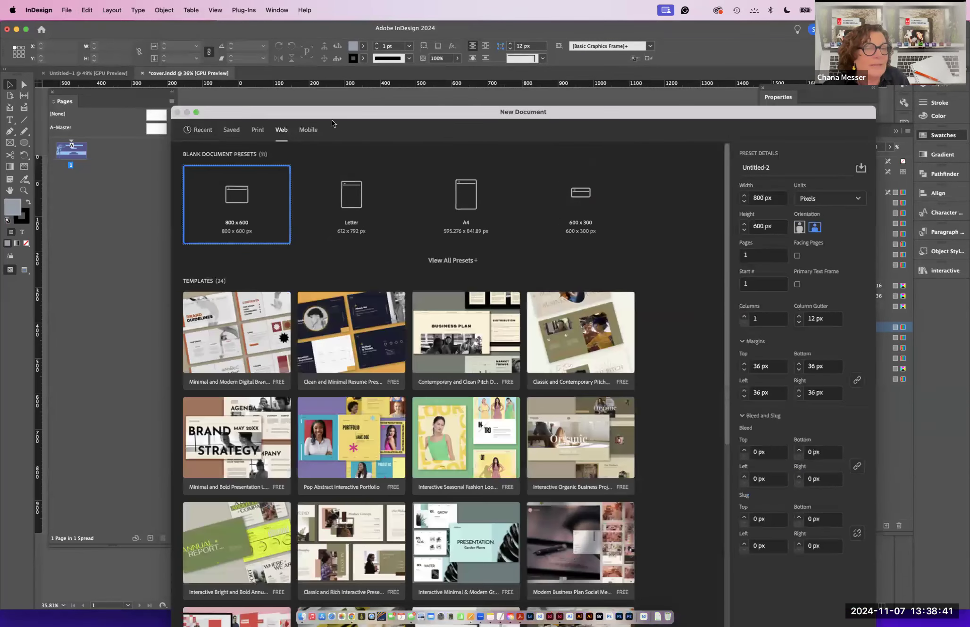
{"action": "left_click", "coordinate": [450, 262]}
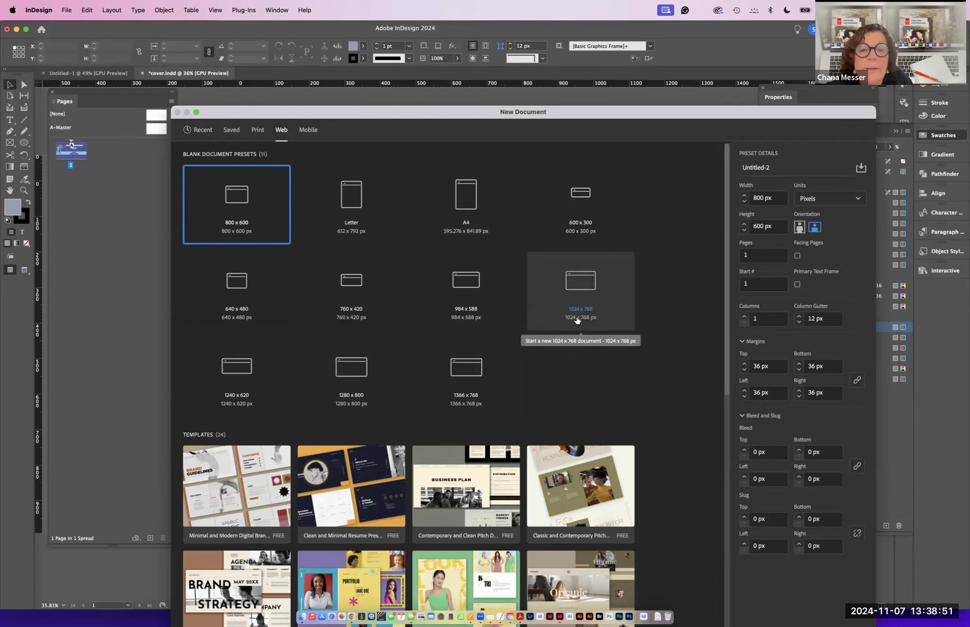
{"action": "left_click", "coordinate": [578, 282]}
{"action": "left_click_drag", "start_coordinate": [379, 109], "coordinate": [315, 40]}
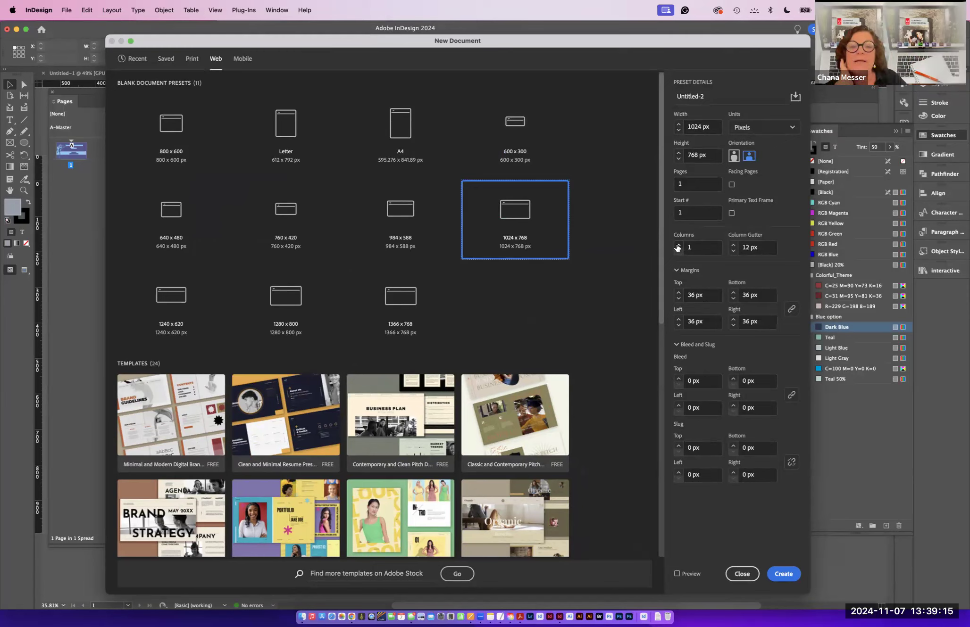
- Set the new document to 4 columns with a 20 px column gutter
{"action": "left_click", "coordinate": [677, 245]}
{"action": "left_click", "coordinate": [678, 245]}
{"action": "left_click", "coordinate": [678, 244]}
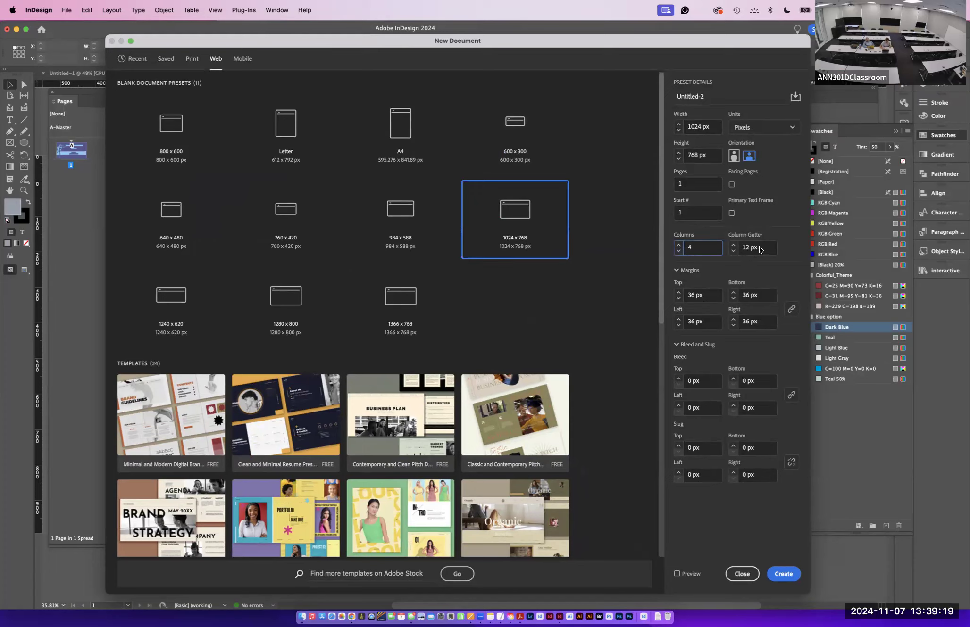
{"action": "left_click_drag", "start_coordinate": [760, 250], "coordinate": [734, 246]}
{"action": "type", "text": "2"}
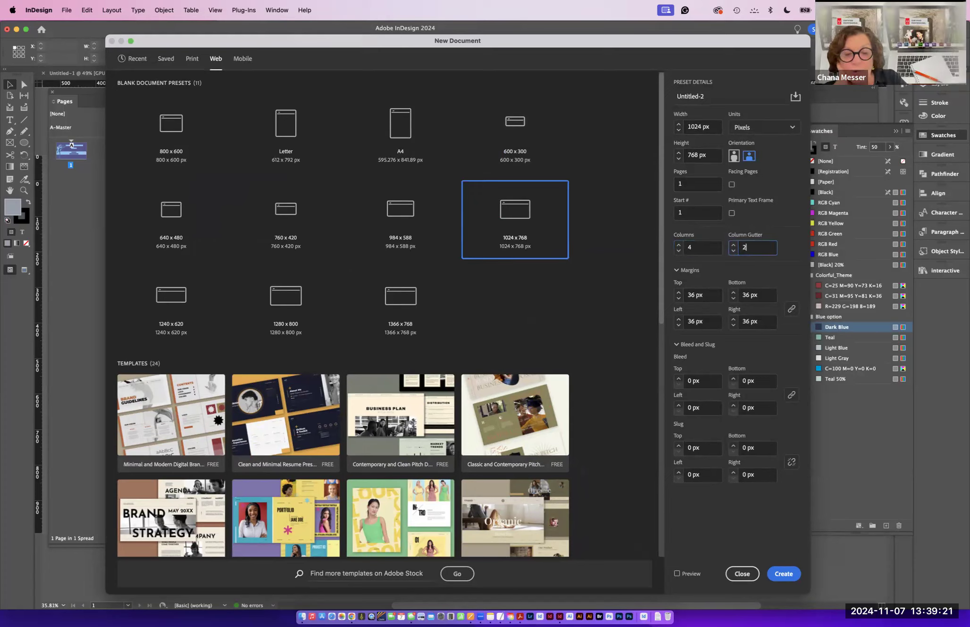
{"action": "type", "text": "0"}
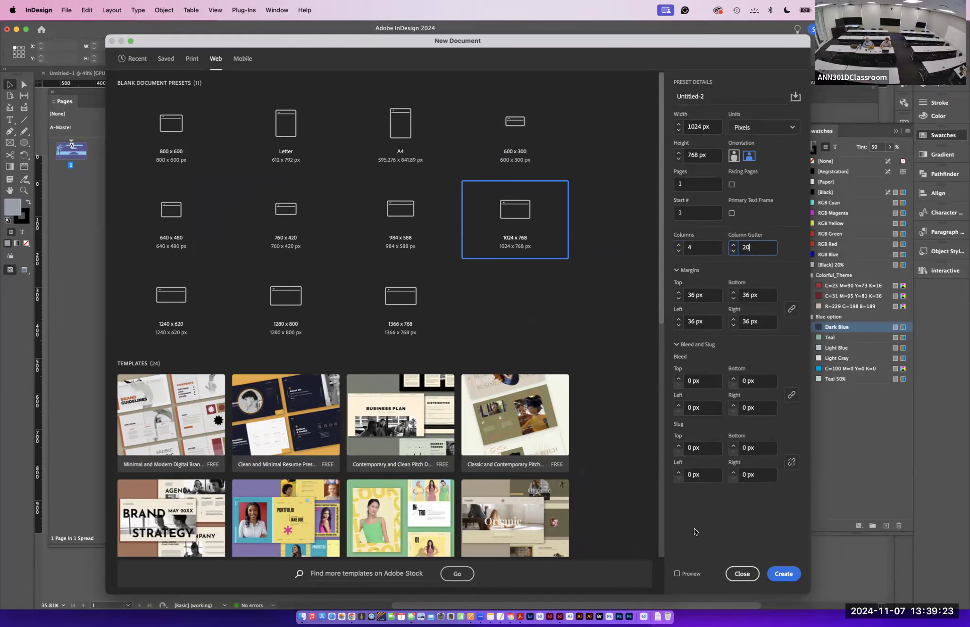
- Turn on preview and set all linked margins to 100 px
{"action": "left_click", "coordinate": [677, 574]}
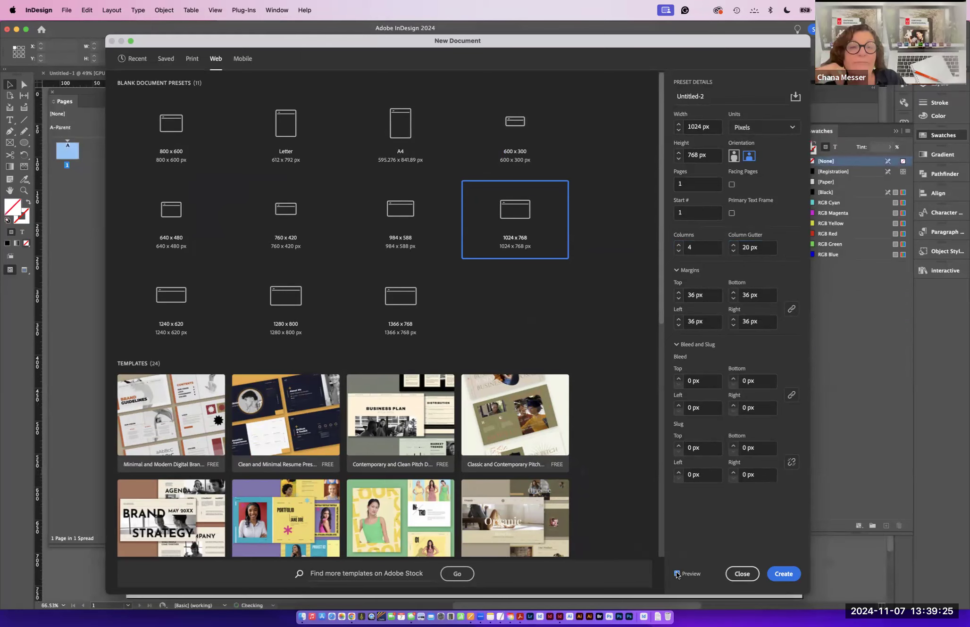
{"action": "left_click_drag", "start_coordinate": [200, 44], "coordinate": [160, 31]}
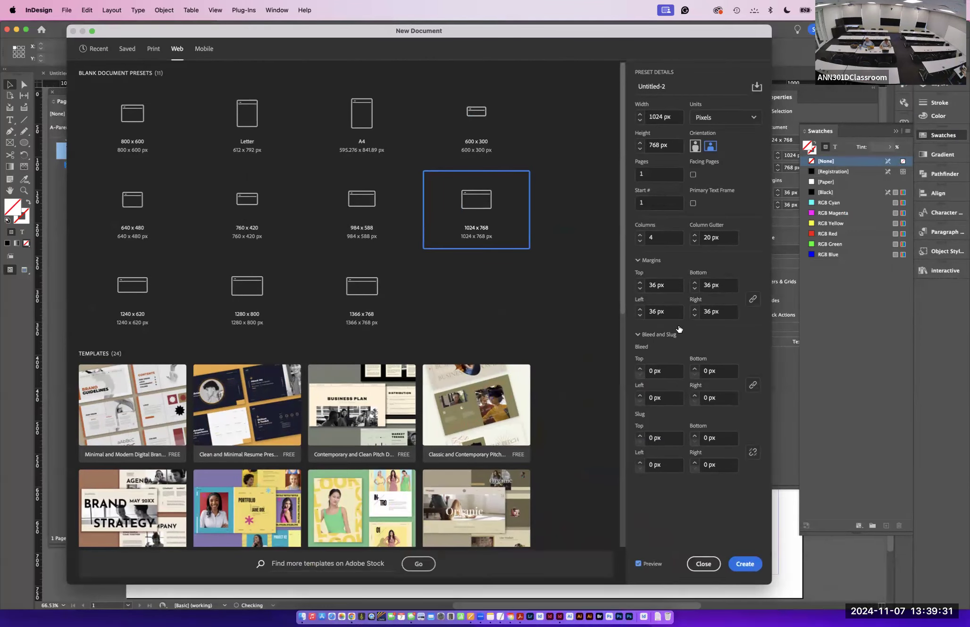
{"action": "left_click_drag", "start_coordinate": [655, 284], "coordinate": [646, 284]}
{"action": "type", "text": "100"}
- Try setting the linked margins to 120 px and then 550 px
{"action": "left_click", "coordinate": [697, 286]}
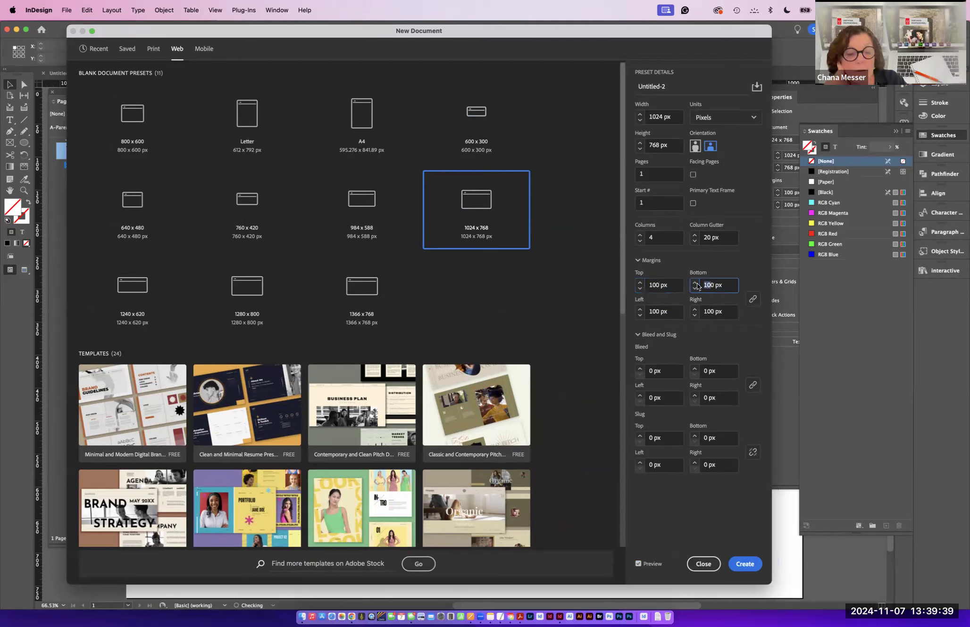
{"action": "type", "text": "120"}
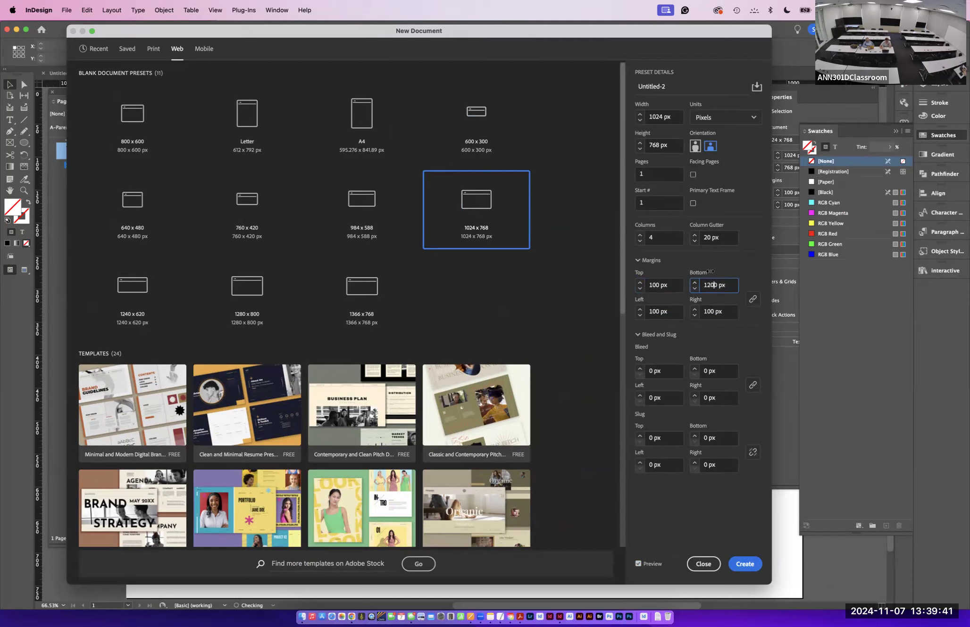
{"action": "left_click", "coordinate": [659, 311]}
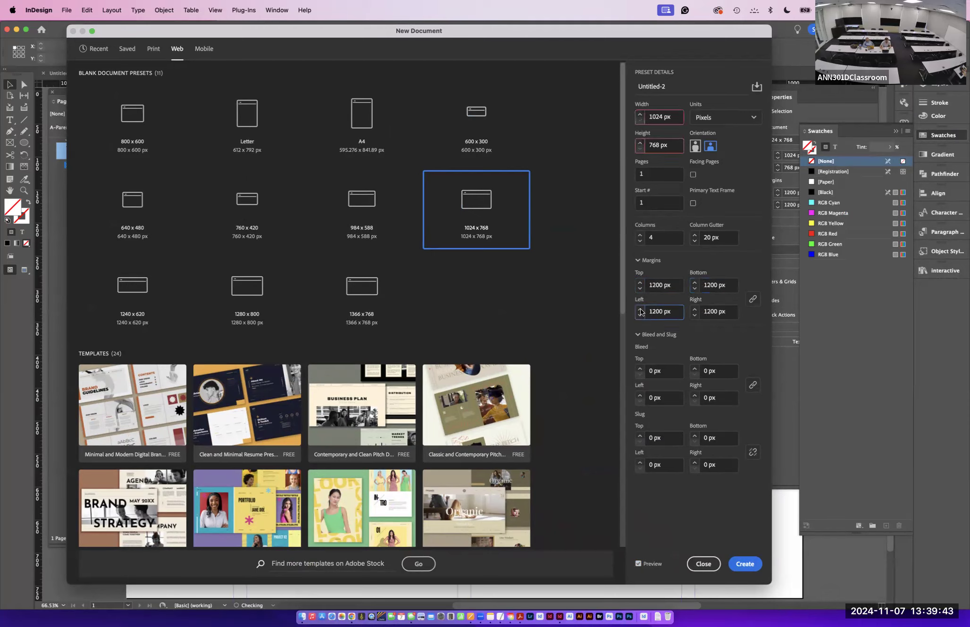
{"action": "type", "text": "550"}
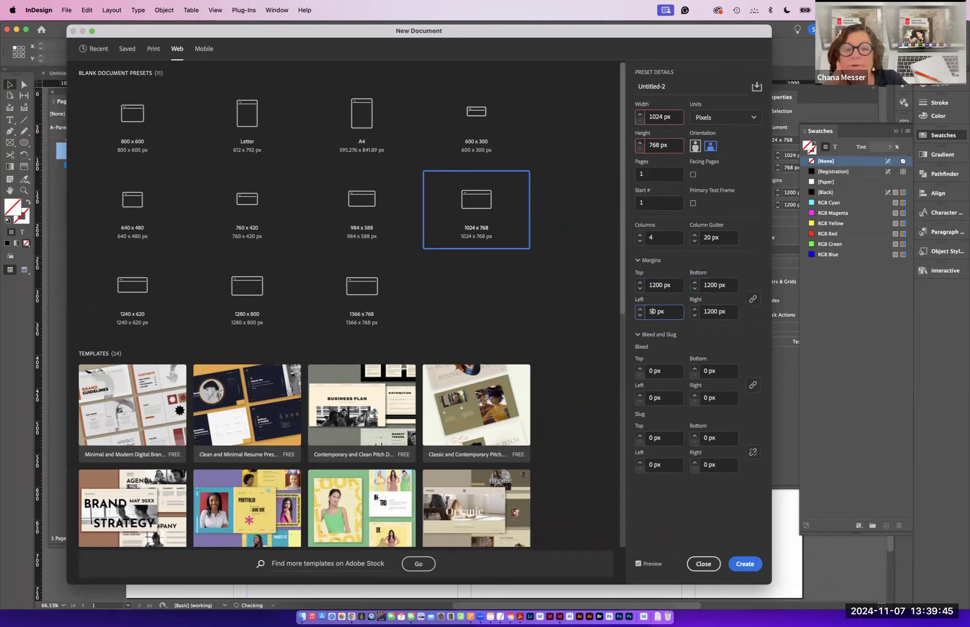
{"action": "left_click", "coordinate": [719, 311]}
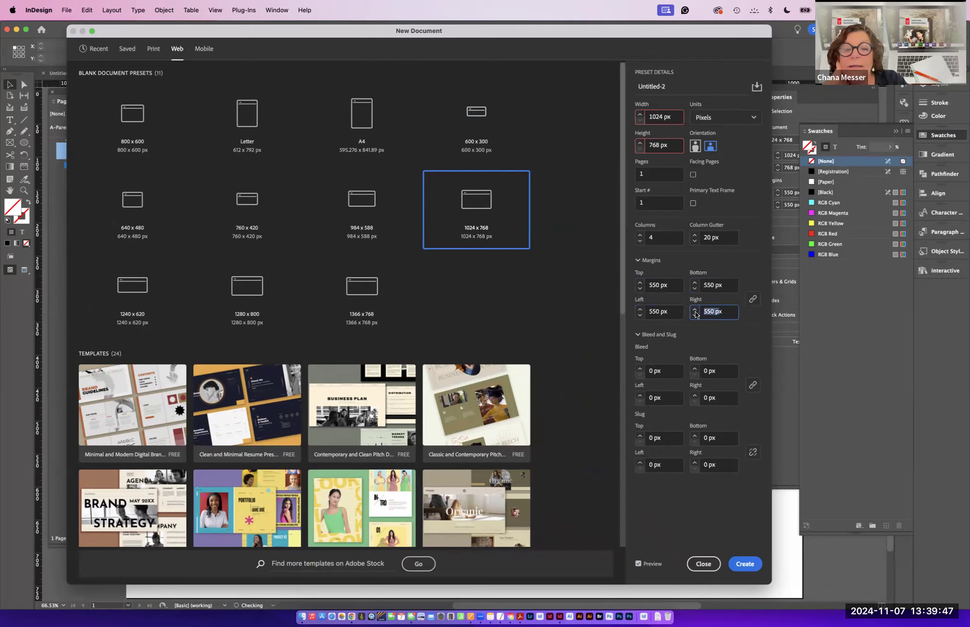
{"action": "type", "text": "550"}
- Unlink the margins and set the top and bottom margins to 100 px
{"action": "left_click", "coordinate": [753, 299]}
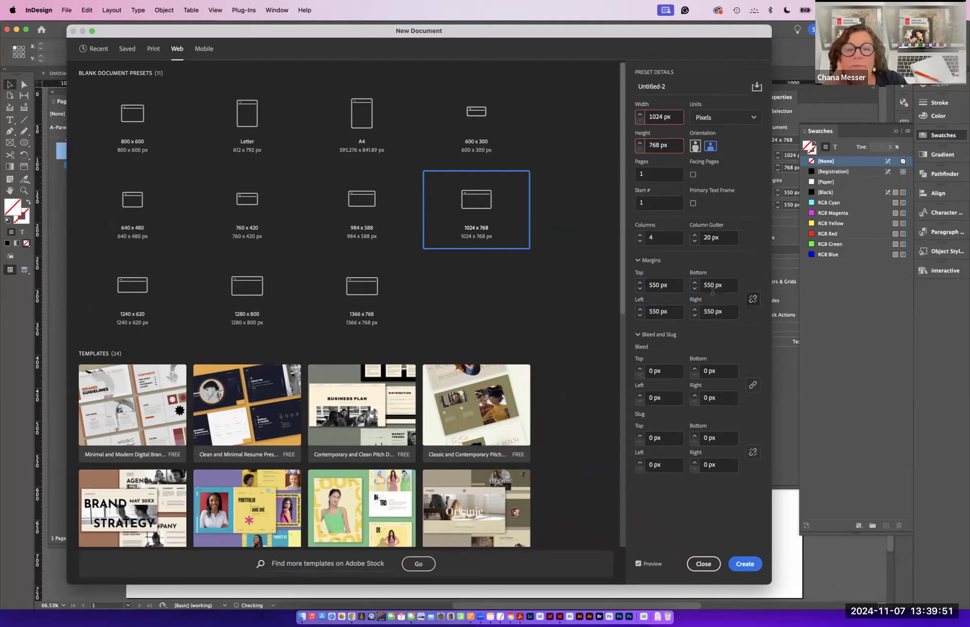
{"action": "left_click", "coordinate": [657, 286]}
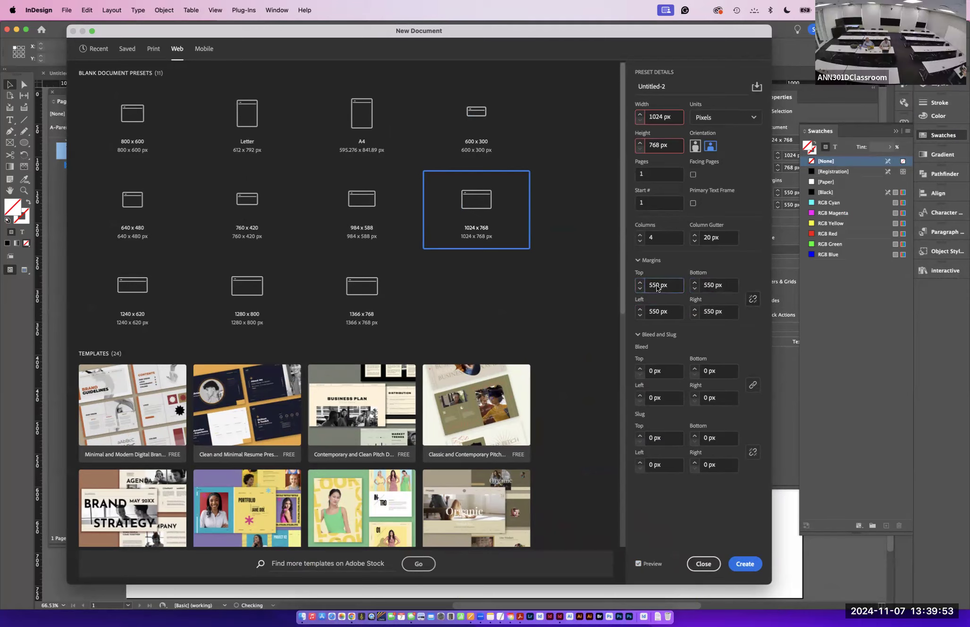
{"action": "left_click_drag", "start_coordinate": [659, 286], "coordinate": [642, 286]}
{"action": "type", "text": "100"}
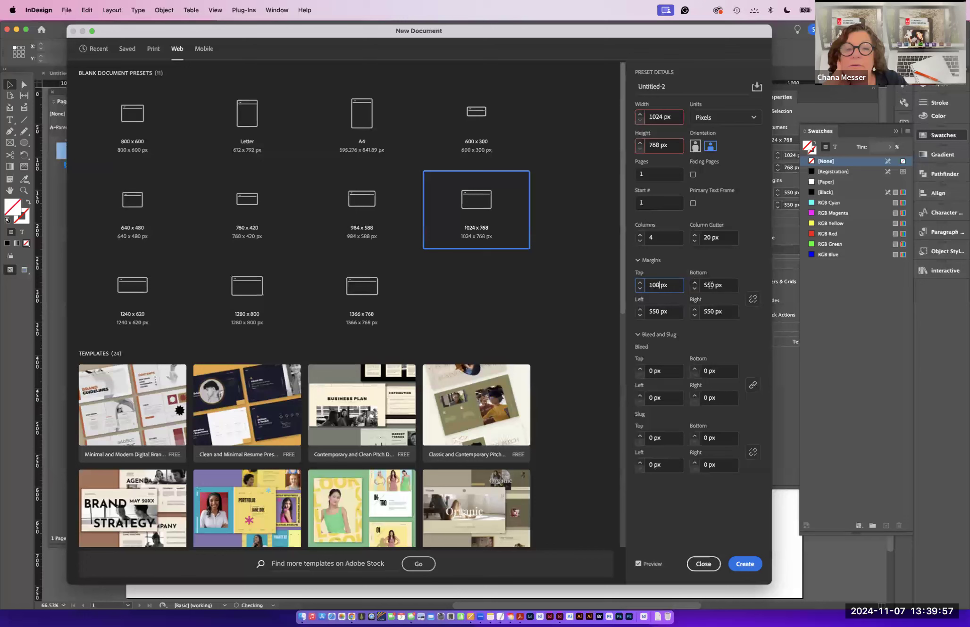
{"action": "left_click", "coordinate": [713, 284]}
{"action": "left_click_drag", "start_coordinate": [715, 285], "coordinate": [699, 285]}
{"action": "type", "text": "100"}
- Set the left and right margins to 55 px
{"action": "left_click", "coordinate": [659, 312]}
{"action": "left_click_drag", "start_coordinate": [659, 312], "coordinate": [643, 312]}
{"action": "type", "text": "5"}
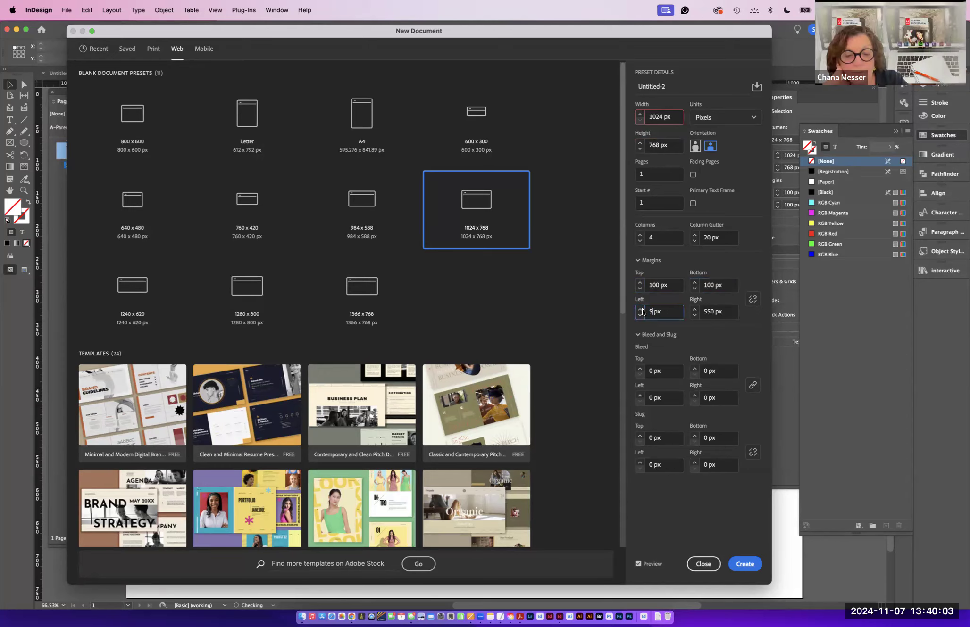
{"action": "type", "text": "5"}
{"action": "left_click", "coordinate": [716, 311]}
{"action": "left_click_drag", "start_coordinate": [715, 312], "coordinate": [700, 315]}
{"action": "type", "text": "55"}
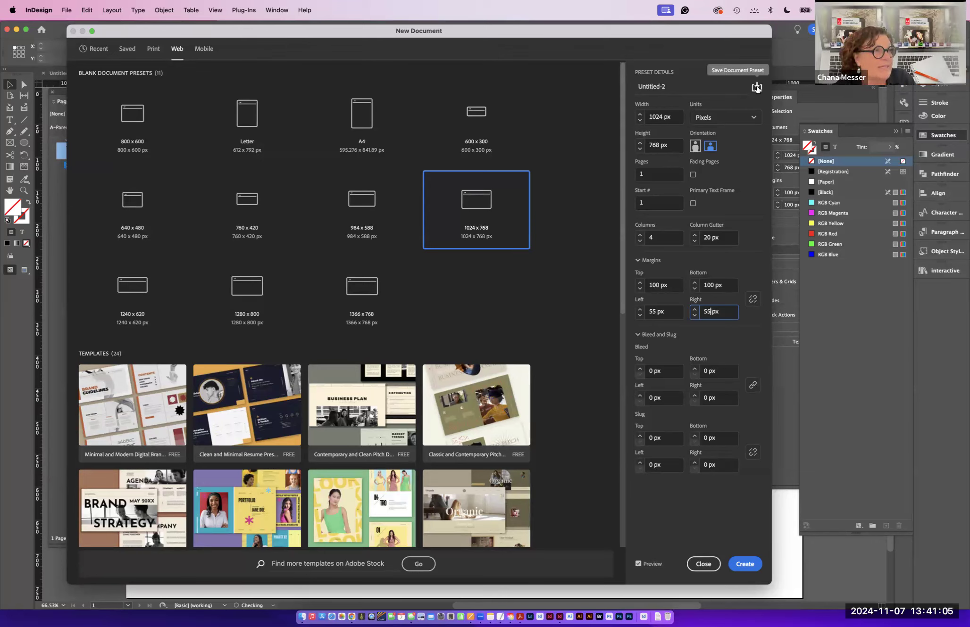
- Save the current document settings as a preset named prewntation
{"action": "left_click", "coordinate": [756, 87]}
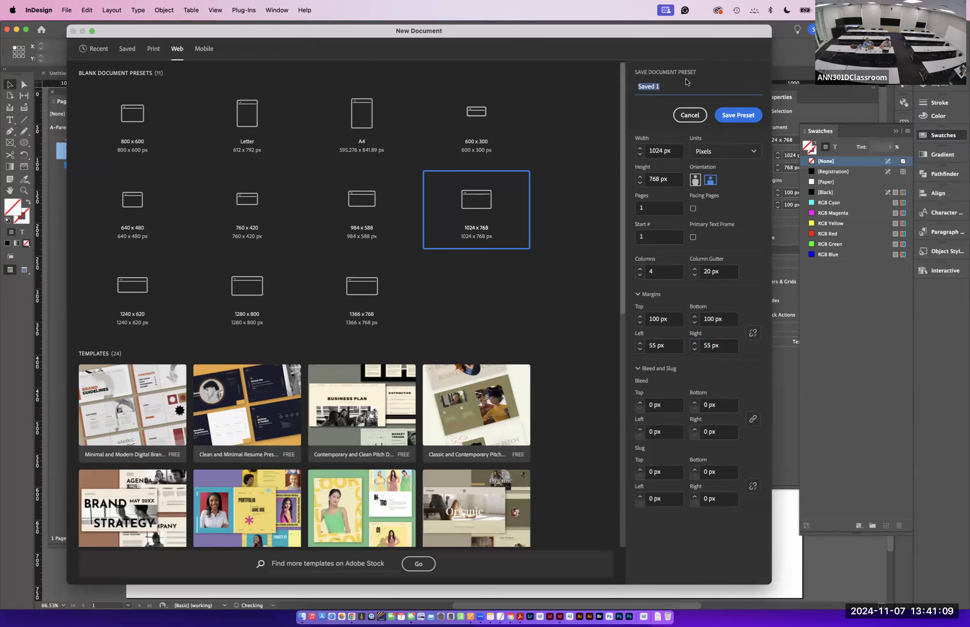
{"action": "type", "text": "prewntation"}
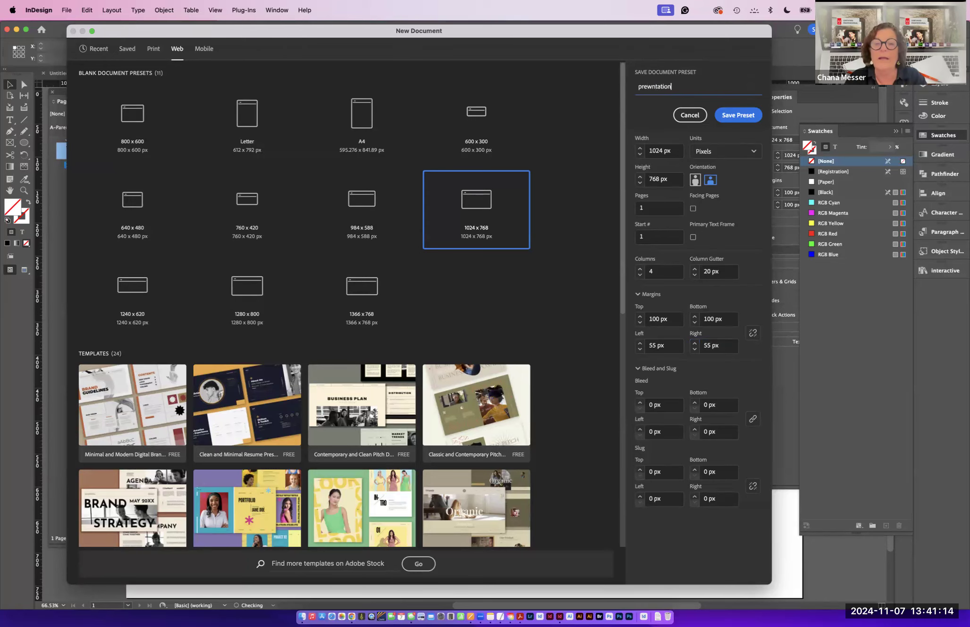
{"action": "left_click", "coordinate": [733, 116]}
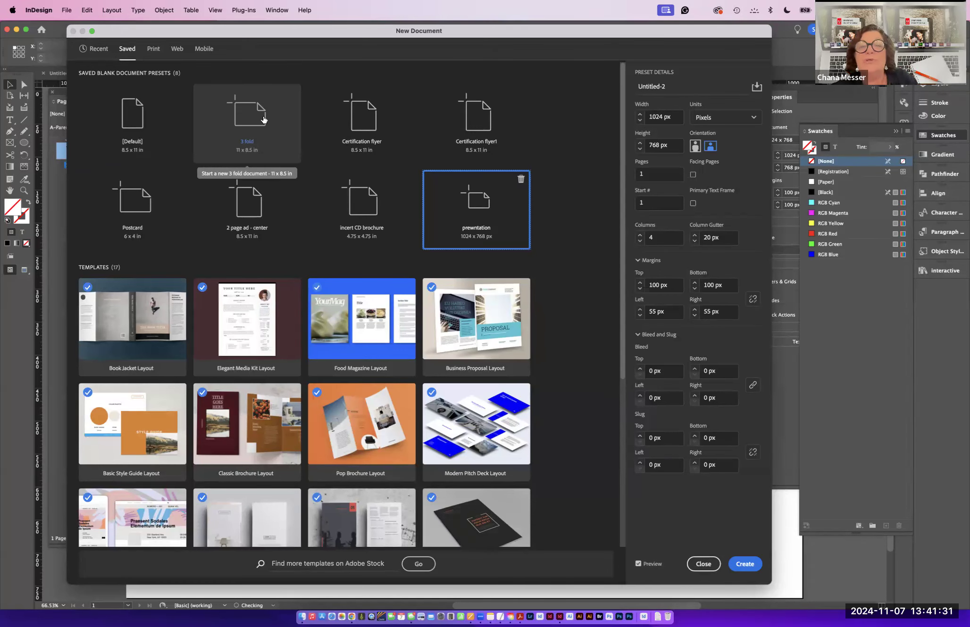
- Name the document interactive presentation and create it
{"action": "left_click_drag", "start_coordinate": [667, 87], "coordinate": [622, 82]}
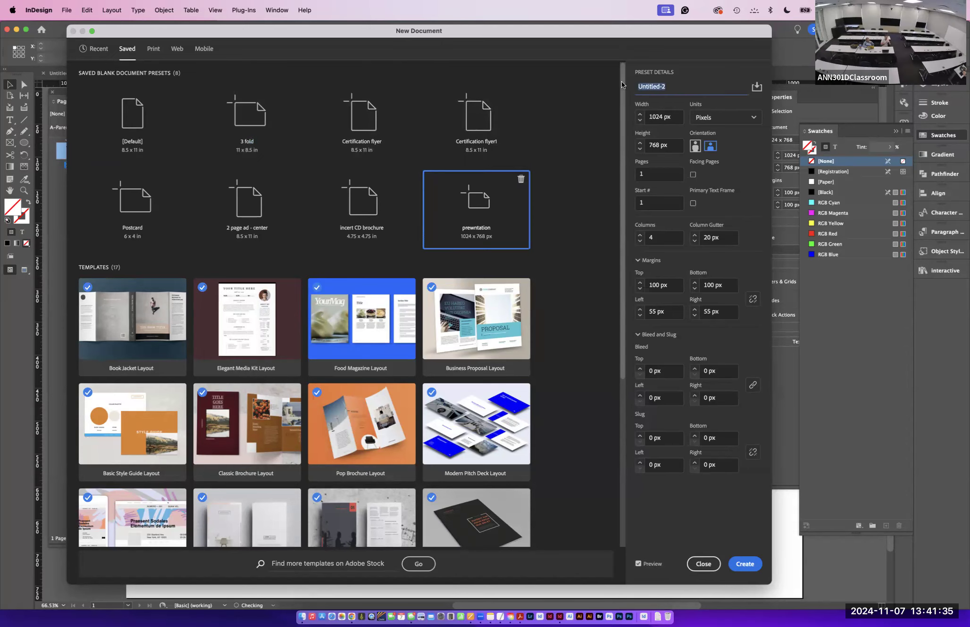
{"action": "type", "text": "interactive presentation"}
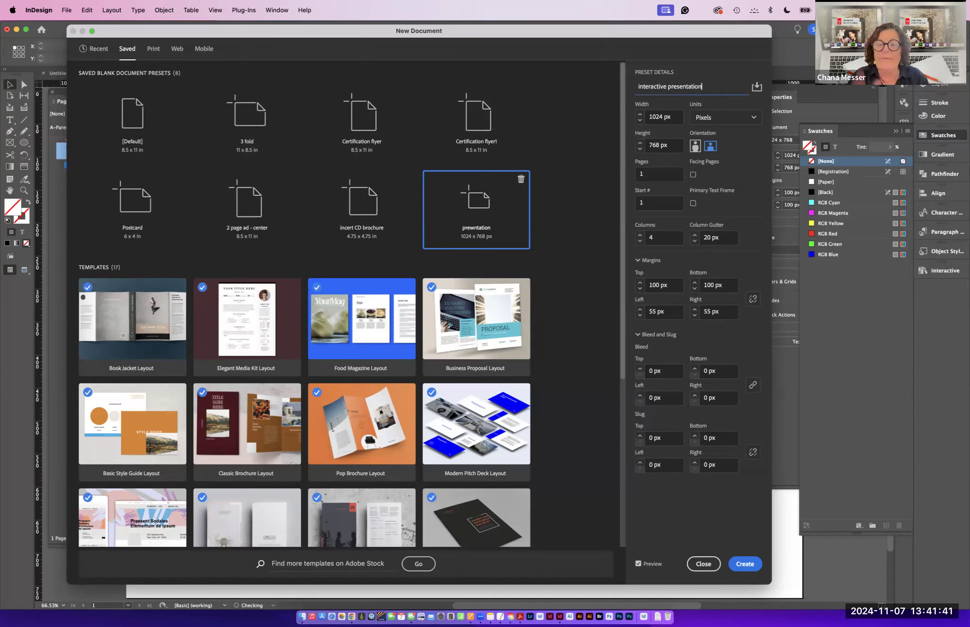
{"action": "left_click", "coordinate": [745, 565]}
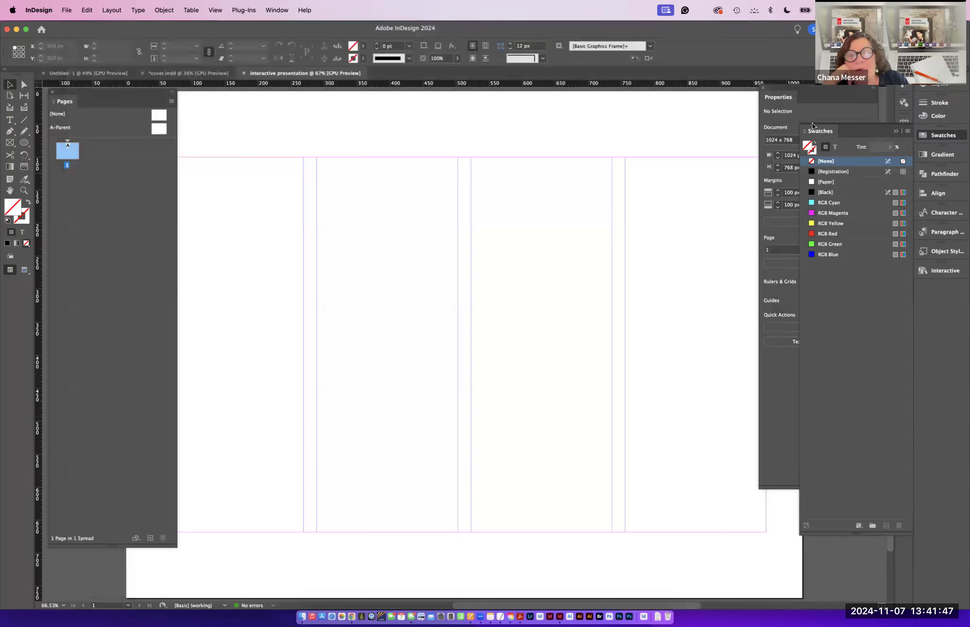
- Tidy the panels and open the A-Parent page for editing
{"action": "left_click_drag", "start_coordinate": [778, 96], "coordinate": [927, 120]}
{"action": "left_click_drag", "start_coordinate": [176, 544], "coordinate": [108, 427]}
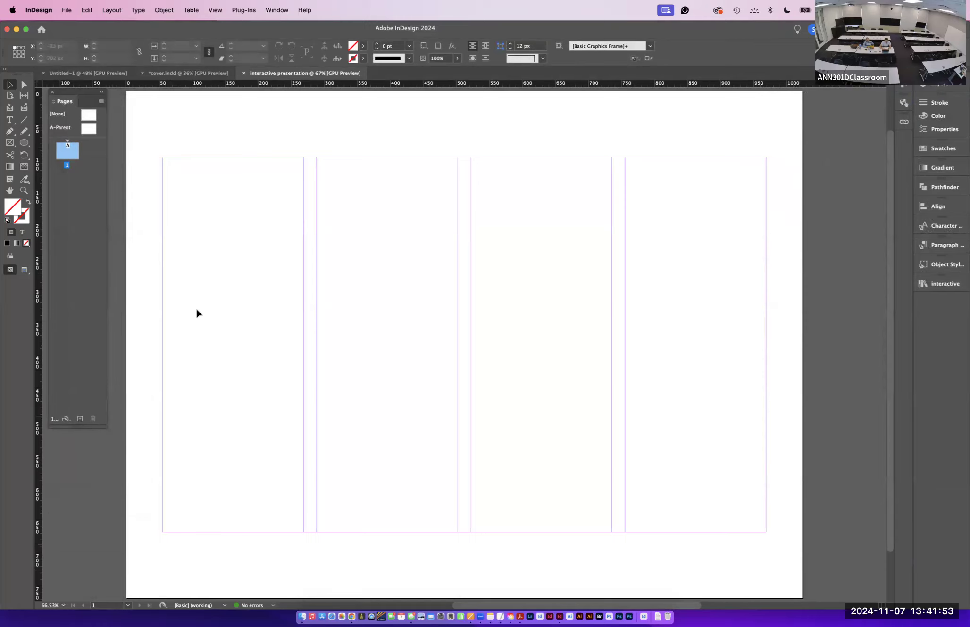
{"action": "double_click", "coordinate": [86, 126]}
{"action": "left_click", "coordinate": [66, 127]}
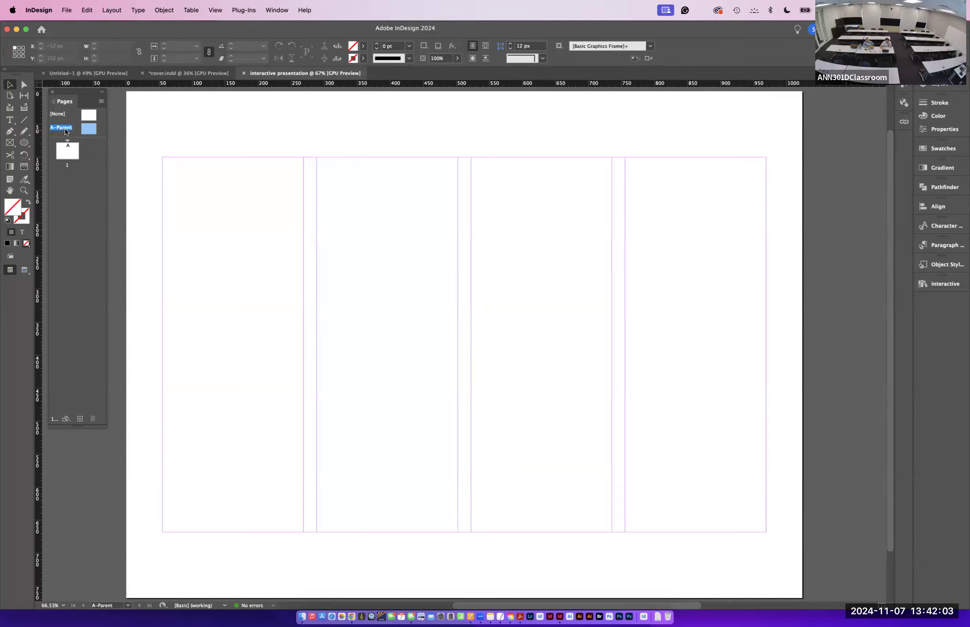
{"action": "scroll", "coordinate": [537, 104], "scroll_direction": "up", "scroll_amount": 1}
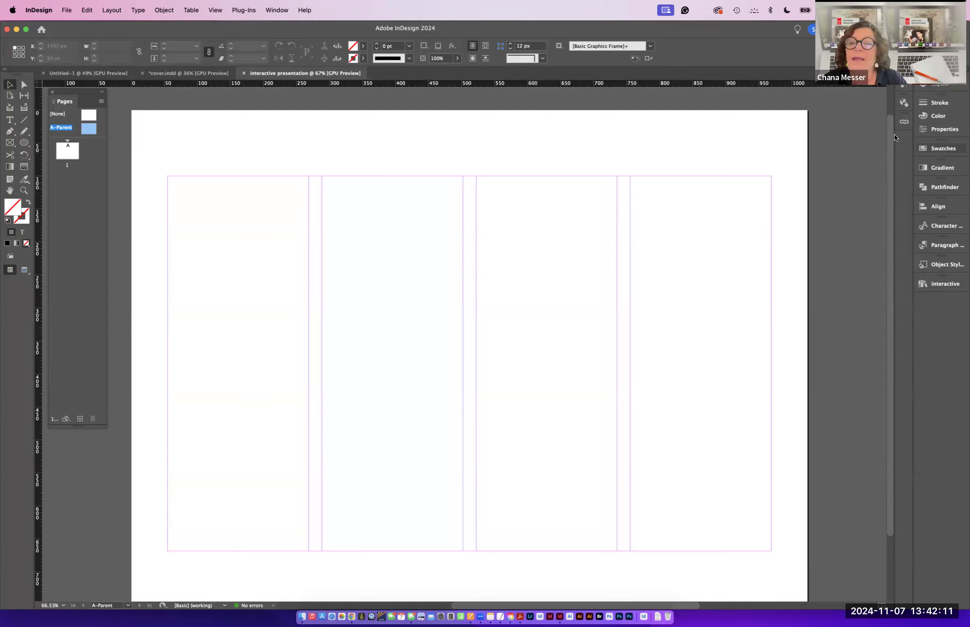
- Select all unused swatches and delete them
{"action": "left_click", "coordinate": [938, 147]}
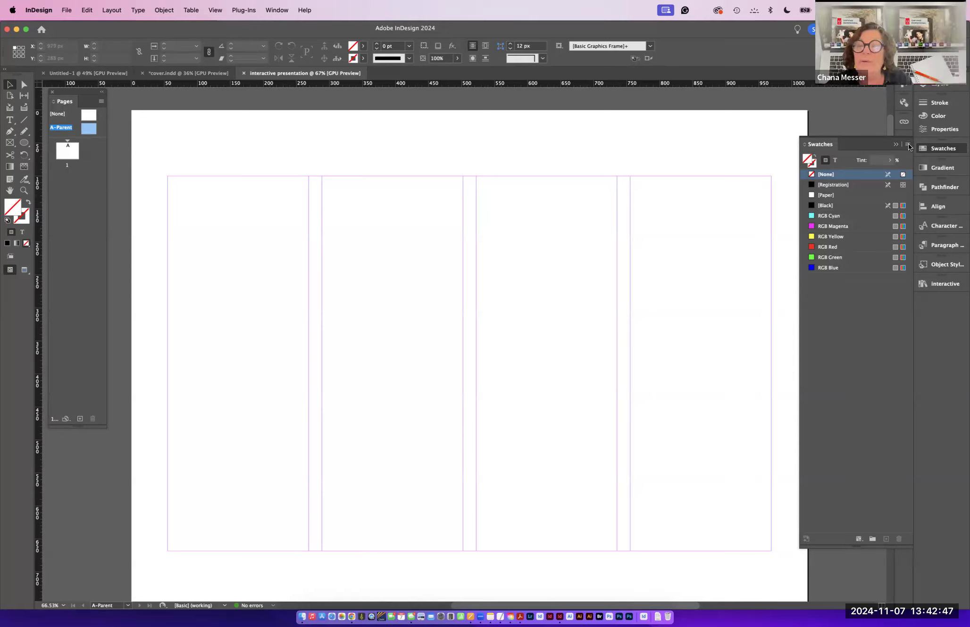
{"action": "right_click", "coordinate": [872, 316]}
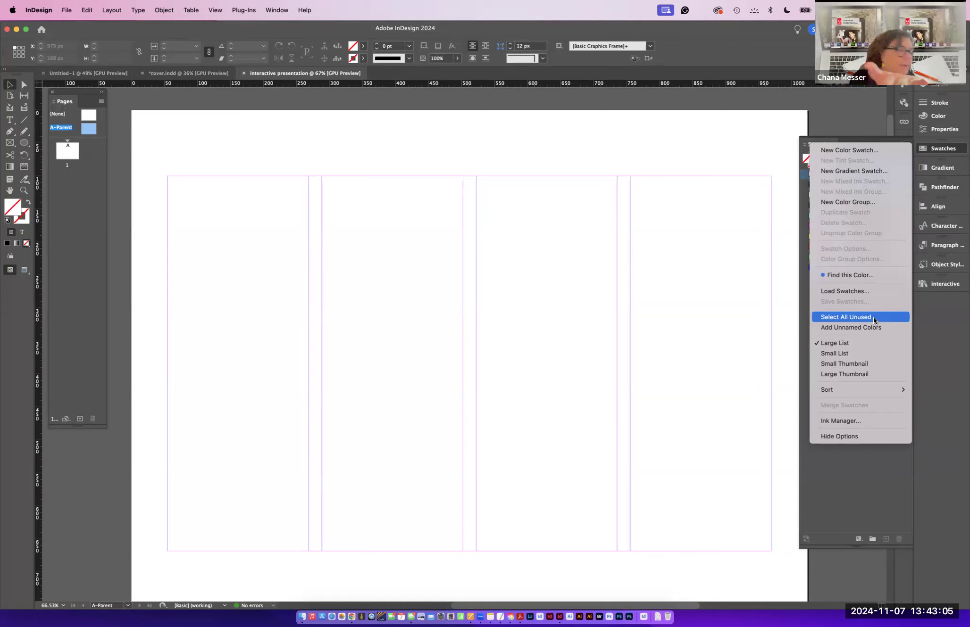
{"action": "left_click", "coordinate": [872, 317]}
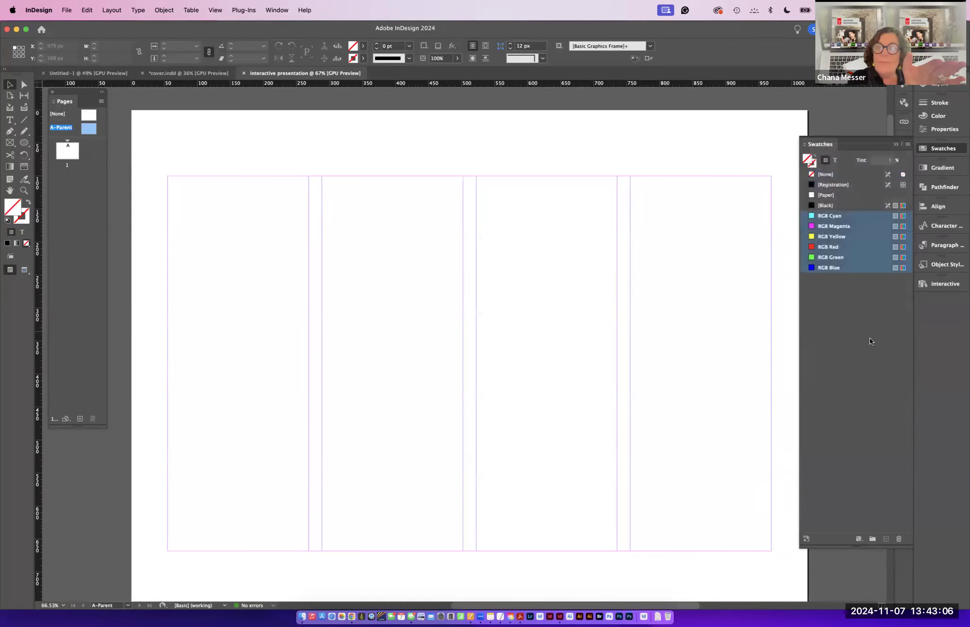
{"action": "left_click", "coordinate": [899, 539]}
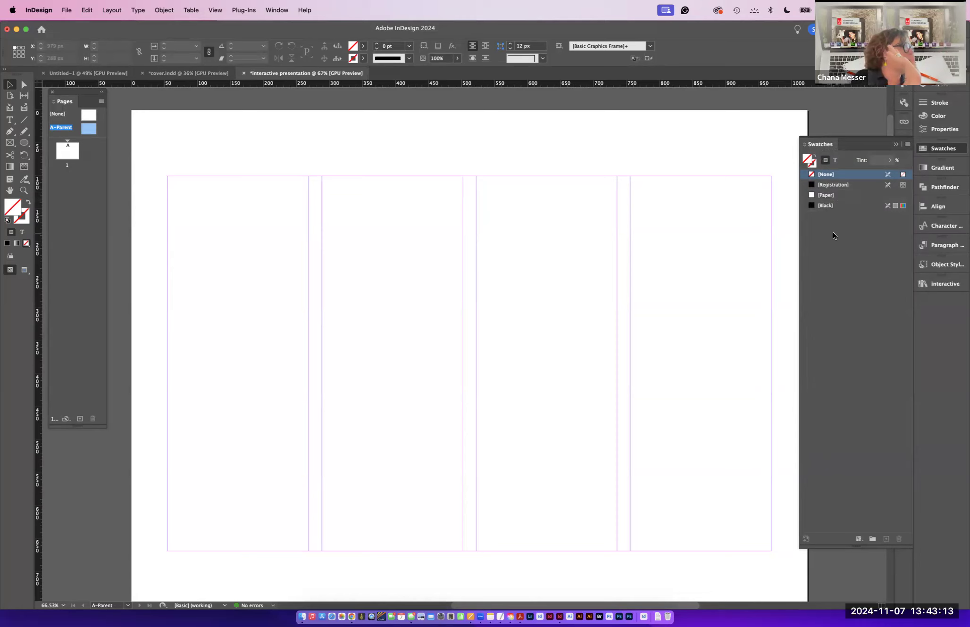
- Save the document as an InDesign 2024 template named interactive presentation on the Desktop
{"action": "left_click", "coordinate": [67, 10]}
{"action": "left_click", "coordinate": [87, 93]}
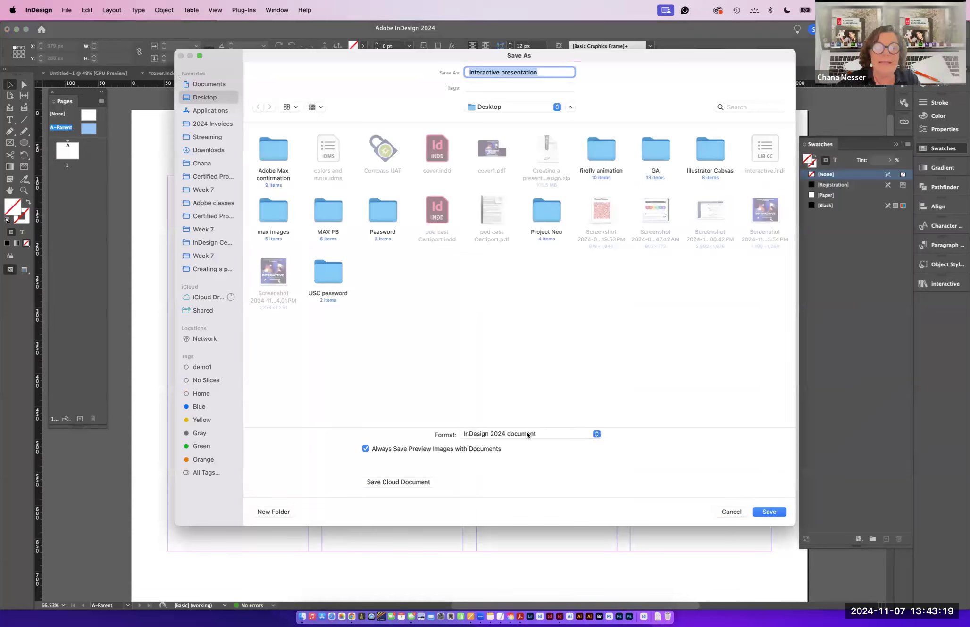
{"action": "left_click", "coordinate": [526, 432]}
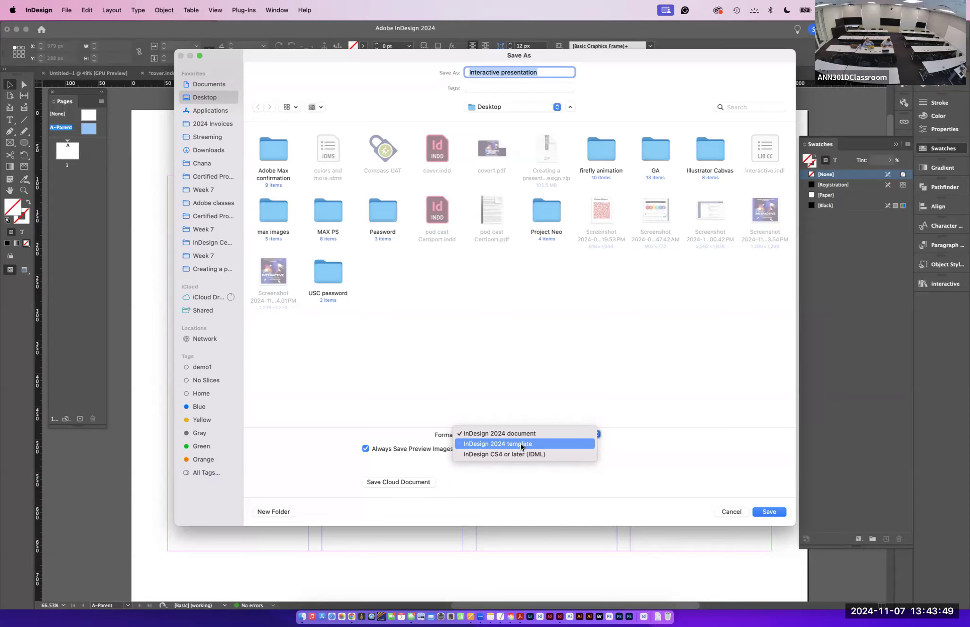
{"action": "left_click", "coordinate": [522, 445]}
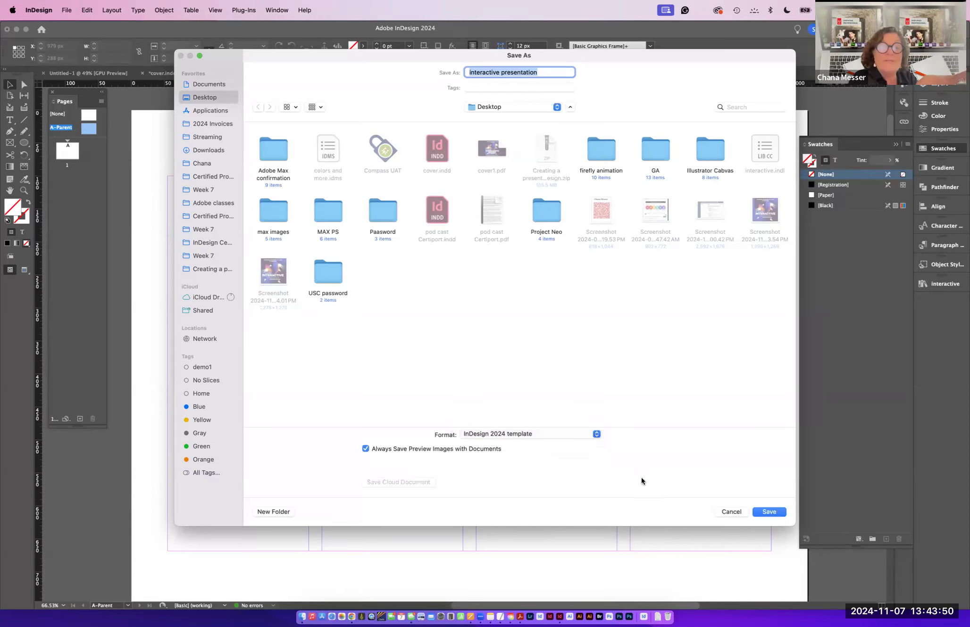
{"action": "left_click", "coordinate": [767, 511]}
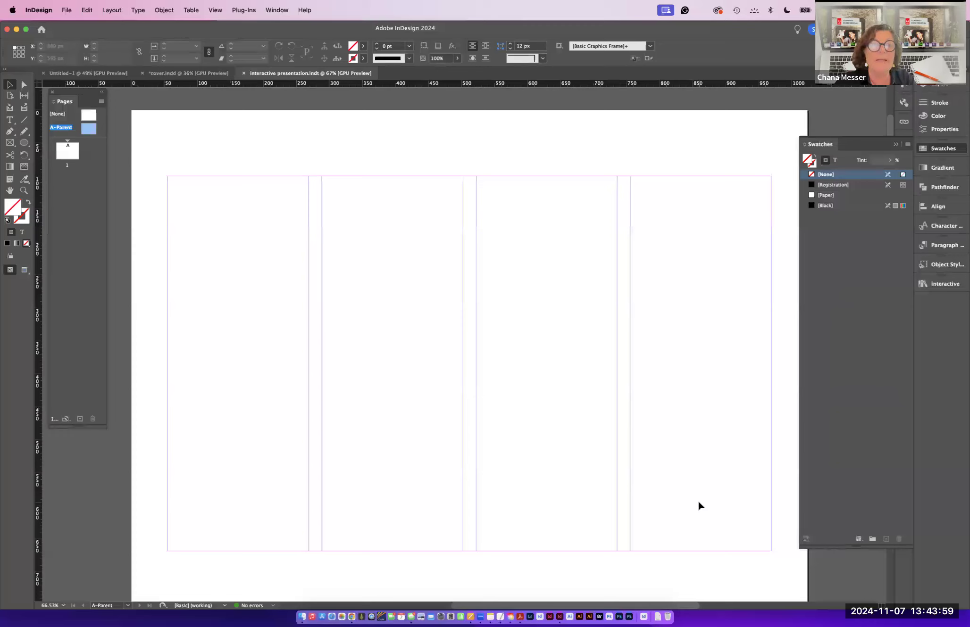
- Hide the rulers
{"action": "key", "text": "super+r"}
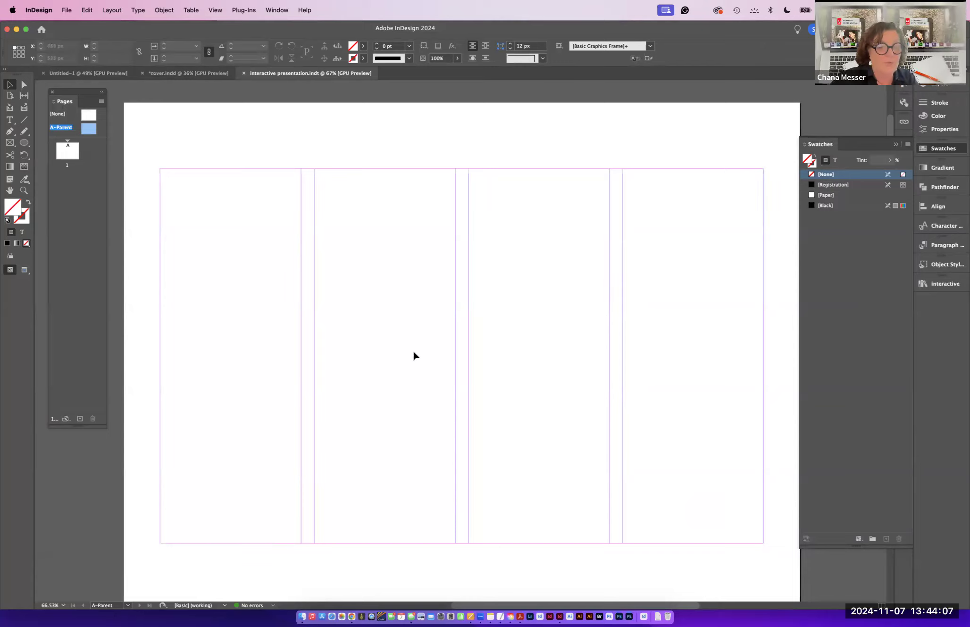
{"action": "left_click", "coordinate": [69, 10]}
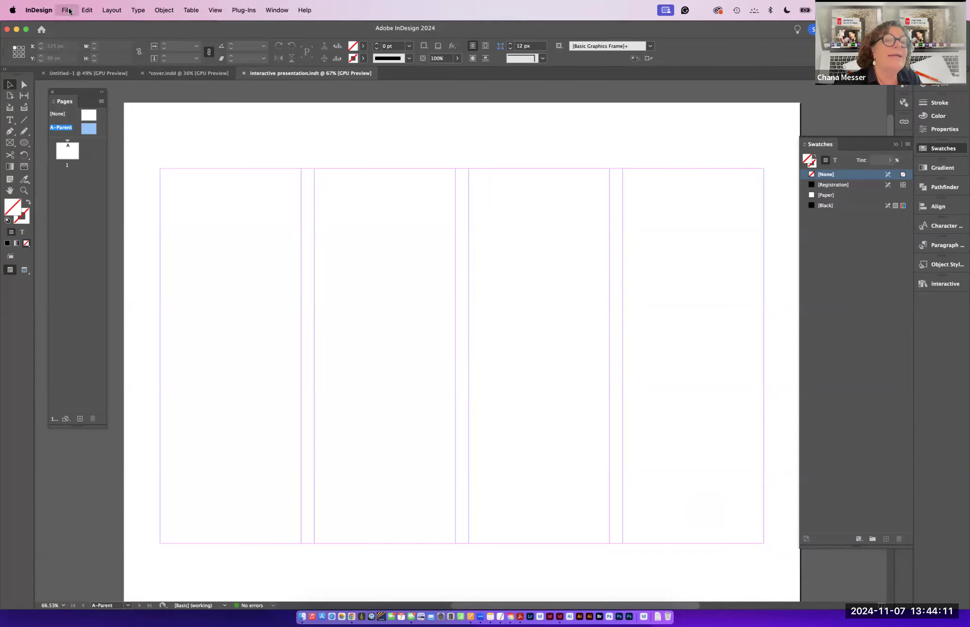
{"action": "left_click", "coordinate": [69, 10]}
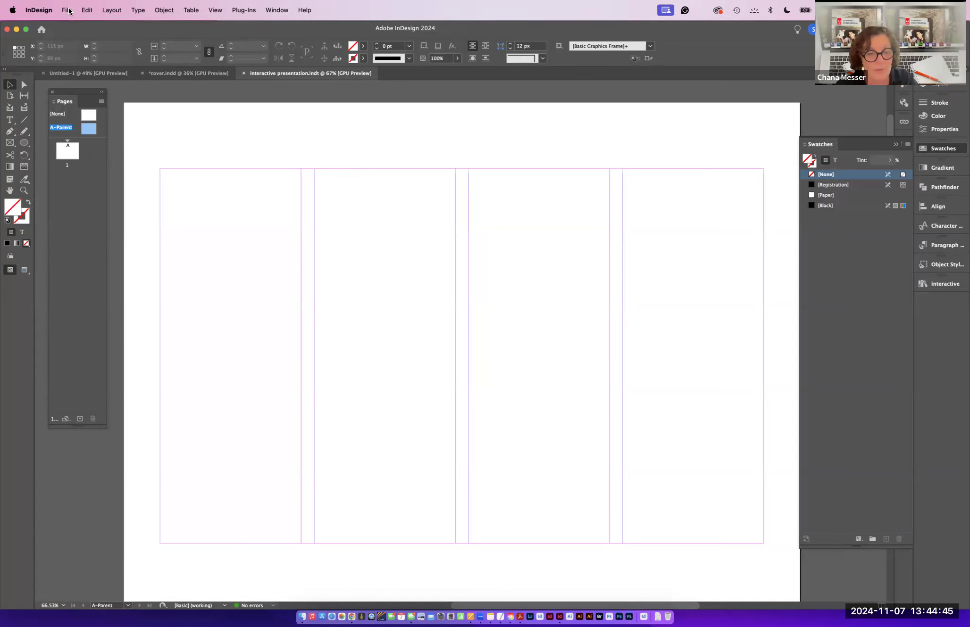
- Place the colors and more.idms snippet on the parent page and move it up towards the page corner
{"action": "key", "text": "super+d"}
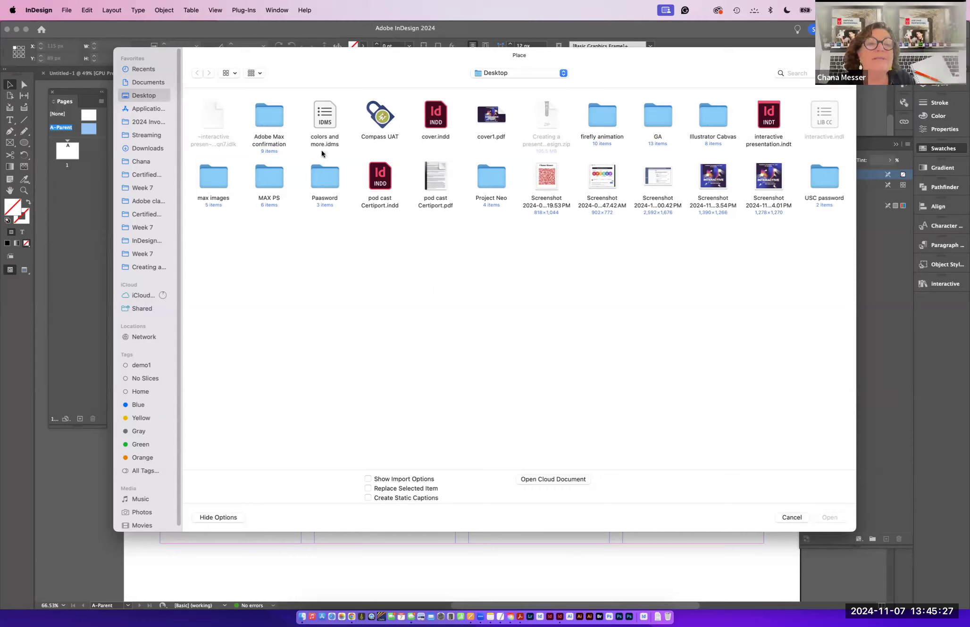
{"action": "left_click", "coordinate": [320, 118]}
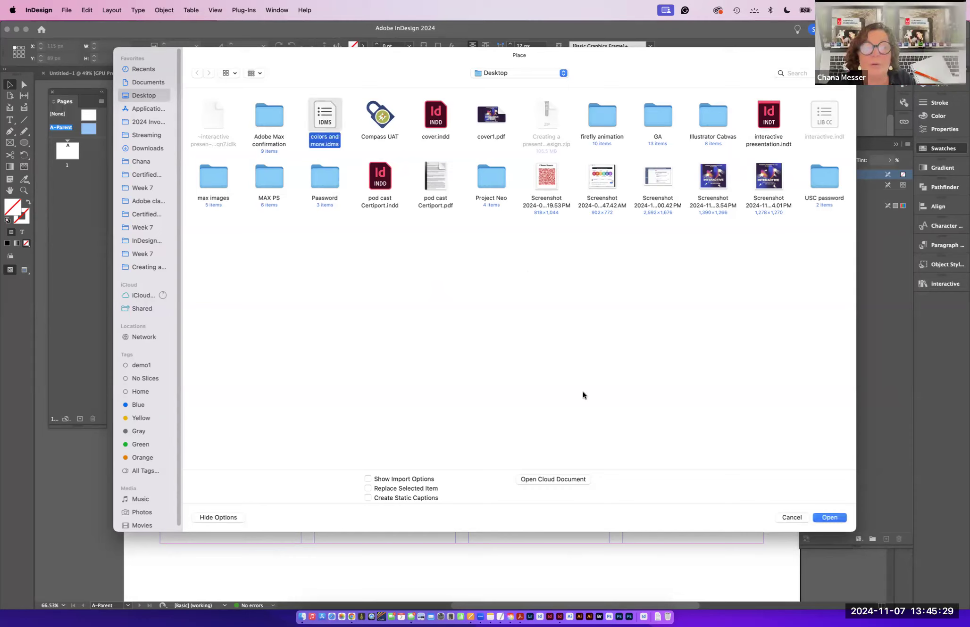
{"action": "left_click", "coordinate": [826, 516]}
{"action": "left_click_drag", "start_coordinate": [292, 182], "coordinate": [571, 355]}
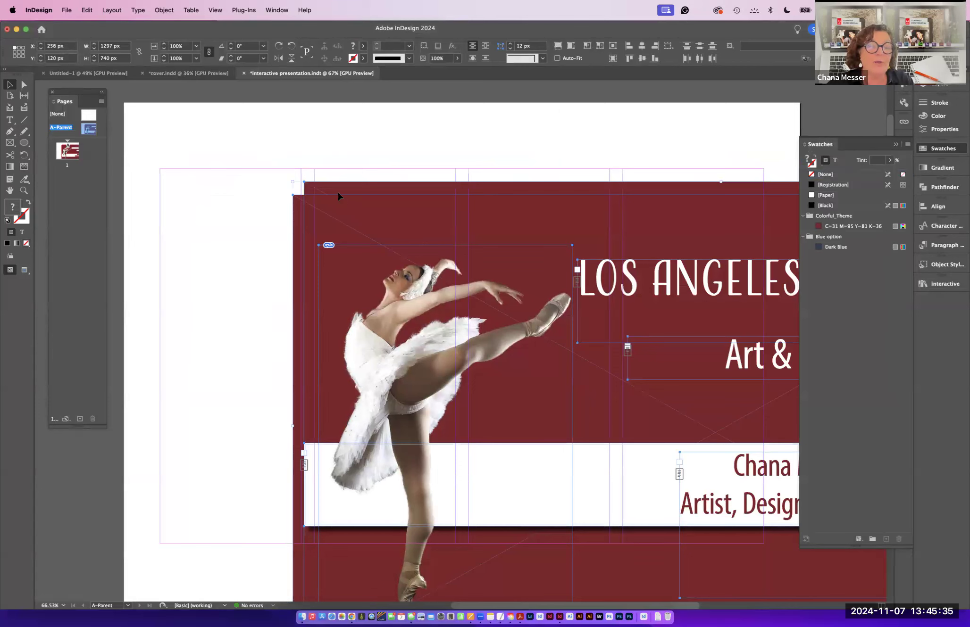
{"action": "left_click", "coordinate": [9, 84]}
{"action": "left_click_drag", "start_coordinate": [421, 248], "coordinate": [305, 189]}
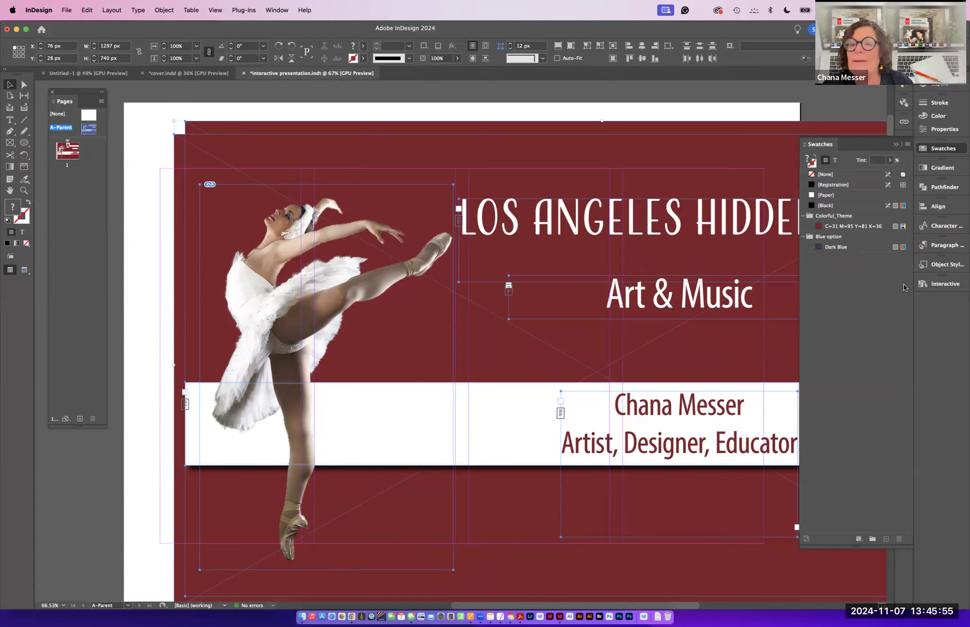
- Review the imported paragraph styles and object styles
{"action": "left_click", "coordinate": [932, 246]}
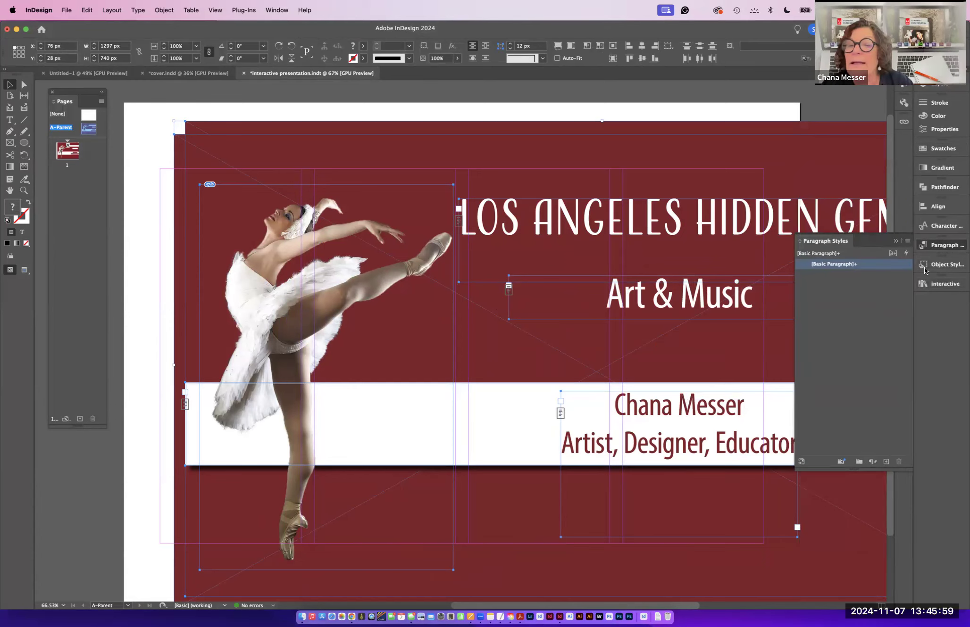
{"action": "left_click", "coordinate": [926, 266]}
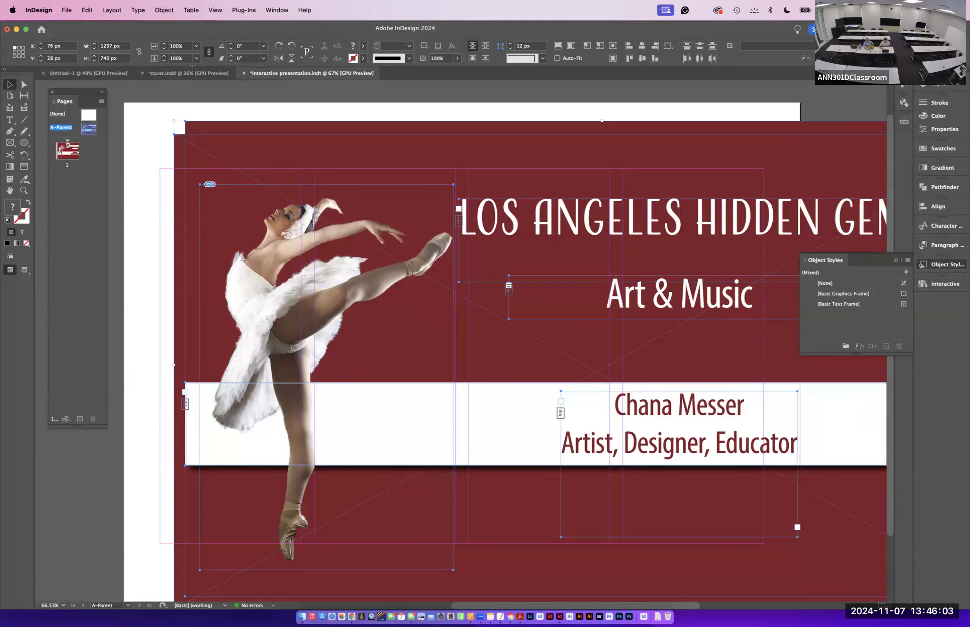
{"action": "left_click", "coordinate": [10, 120]}
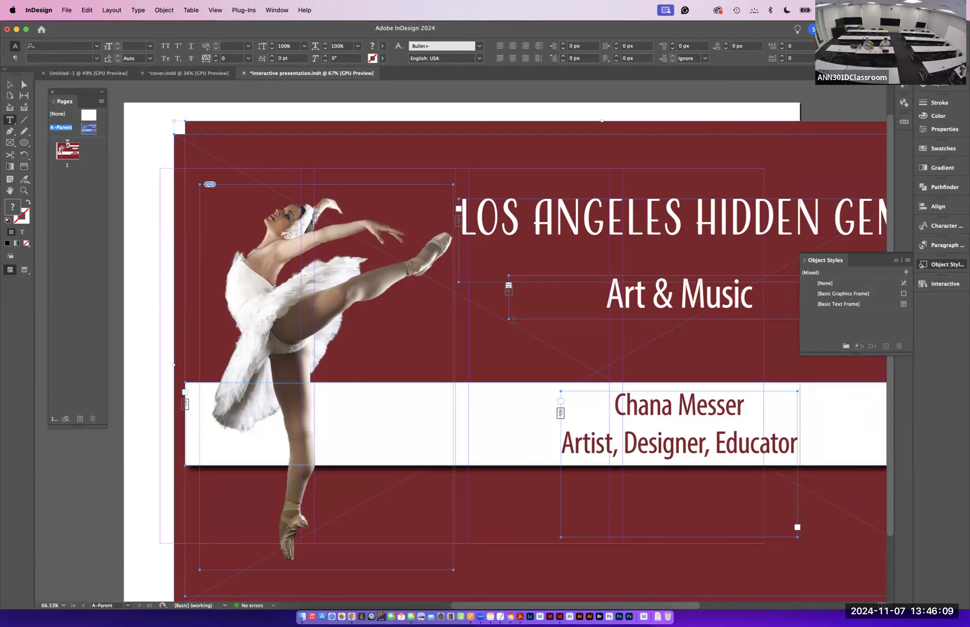
{"action": "left_click", "coordinate": [10, 84]}
- Delete the snippet's background, image, banner and text frames from the parent page
{"action": "left_click", "coordinate": [251, 146]}
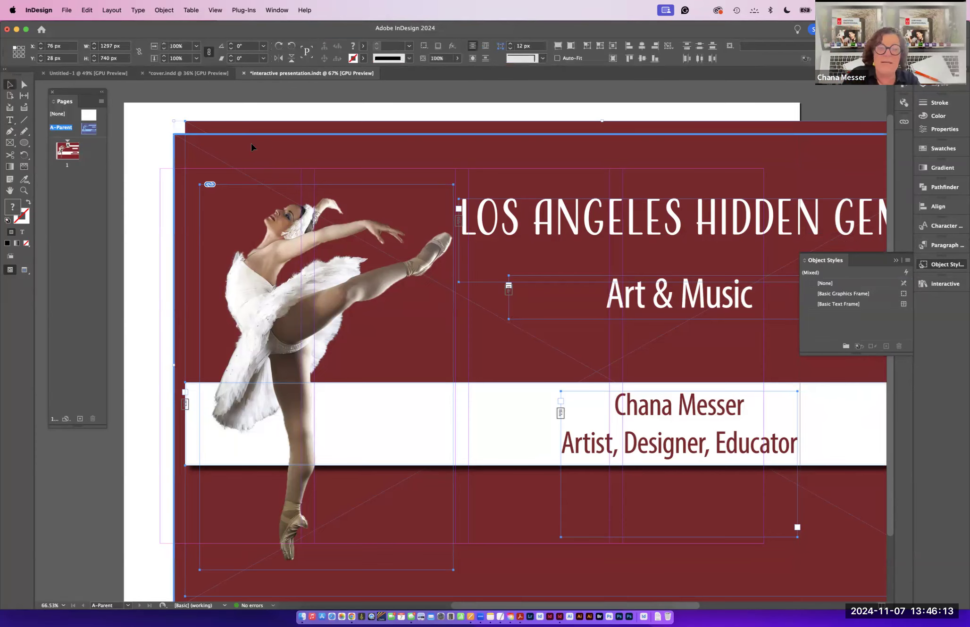
{"action": "left_click", "coordinate": [191, 120]}
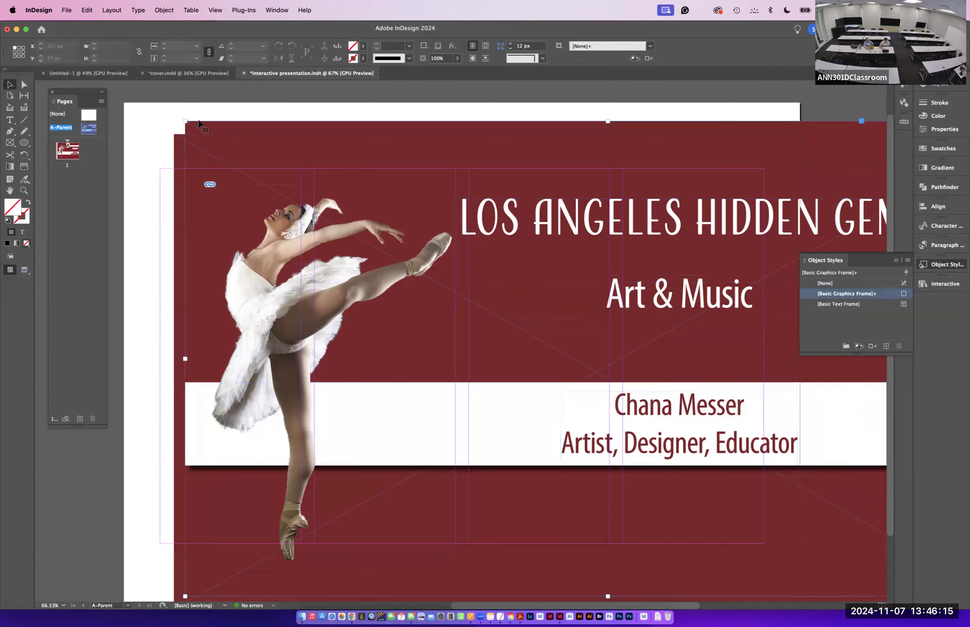
{"action": "left_click", "coordinate": [206, 145]}
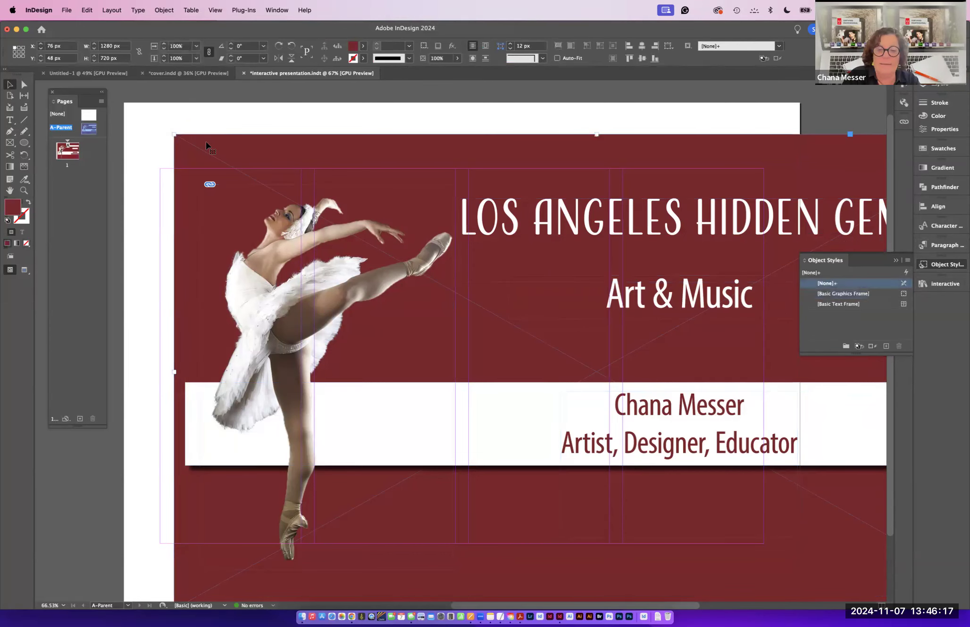
{"action": "key", "text": "Delete"}
{"action": "left_click", "coordinate": [391, 424]}
{"action": "key", "text": "Delete"}
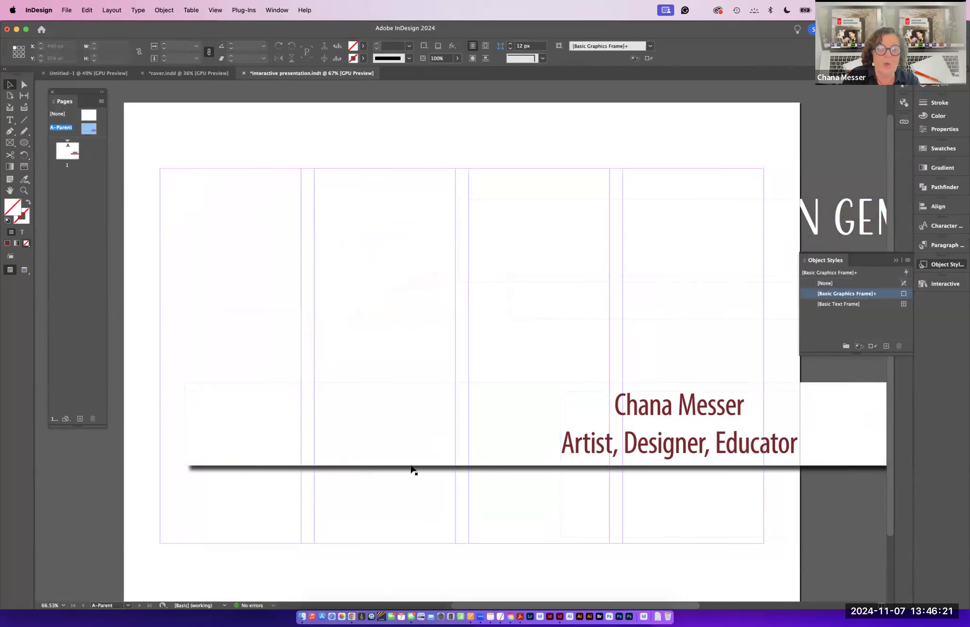
{"action": "left_click", "coordinate": [397, 444]}
{"action": "key", "text": "Delete"}
{"action": "left_click", "coordinate": [563, 451]}
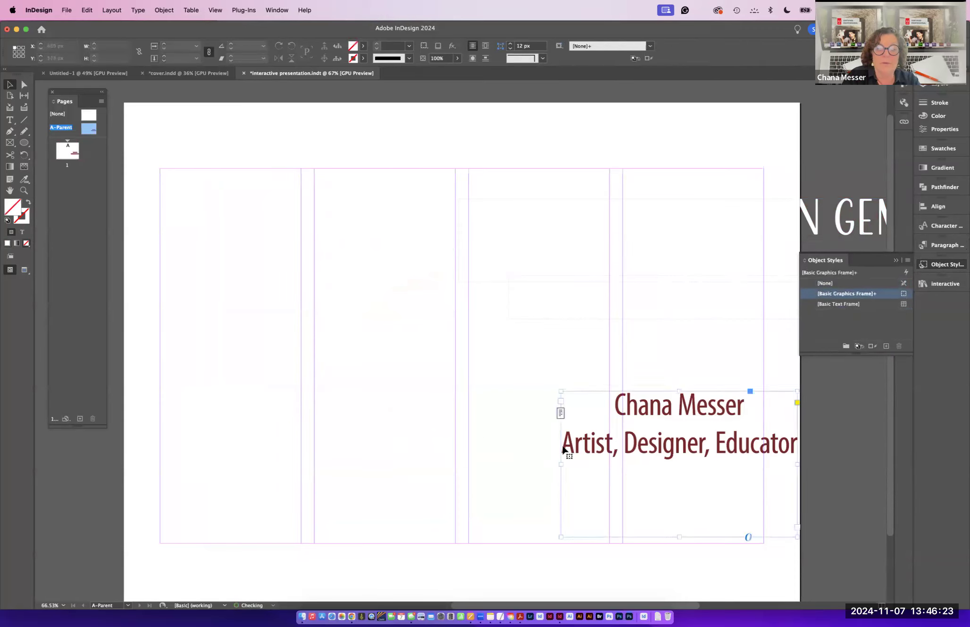
{"action": "key", "text": "Delete"}
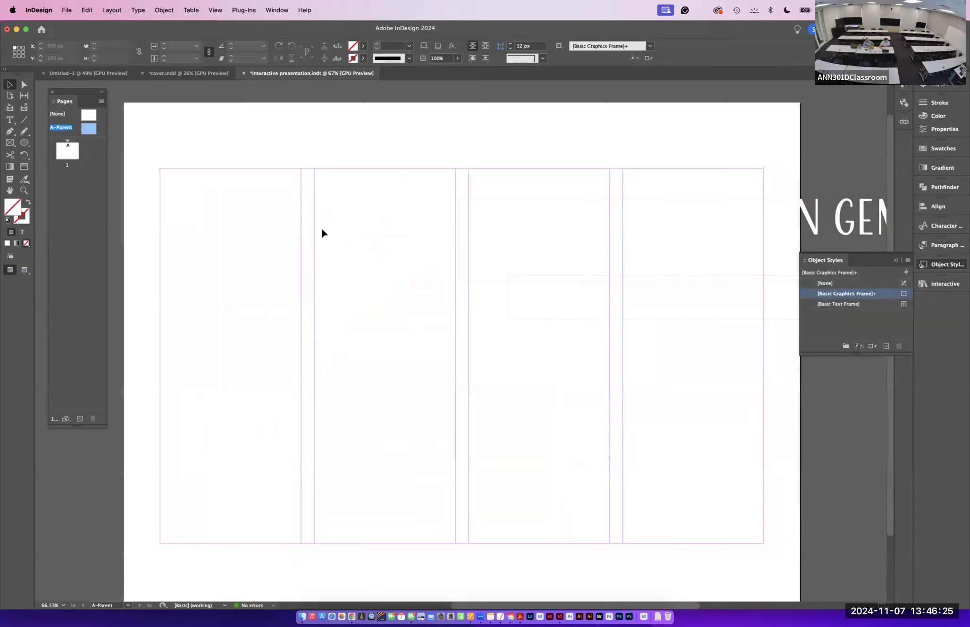
- Place the type.idms snippet from the Creating a presentation folder onto the parent page
{"action": "key", "text": "super+d"}
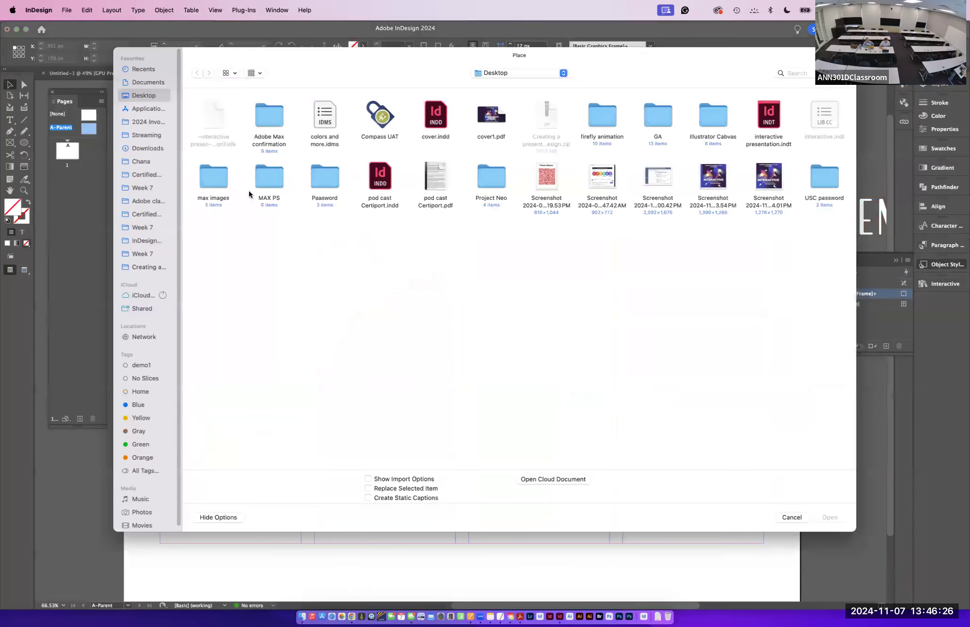
{"action": "left_click", "coordinate": [158, 268]}
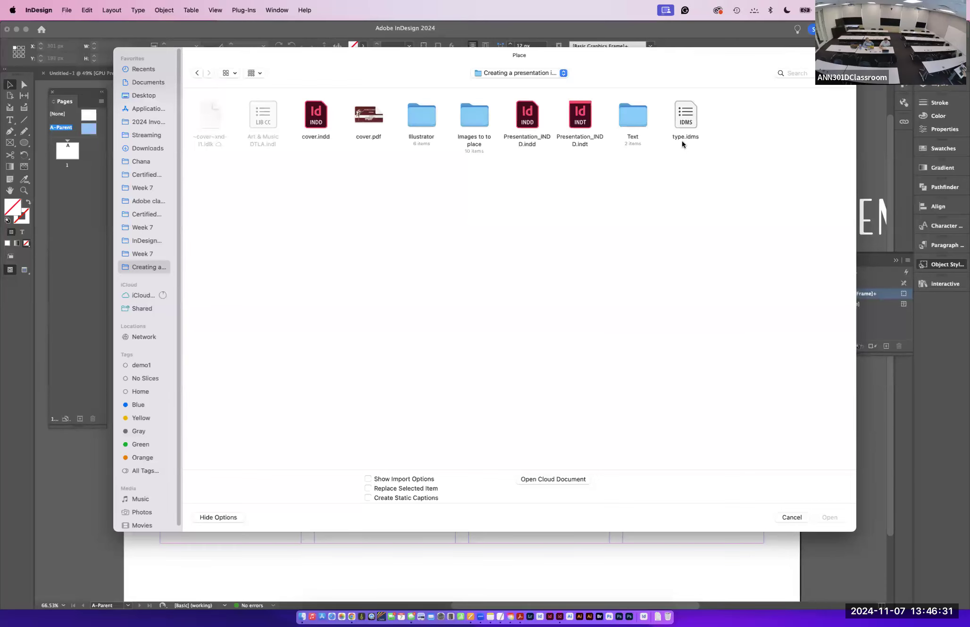
{"action": "left_click", "coordinate": [685, 113]}
{"action": "left_click", "coordinate": [822, 518]}
{"action": "left_click_drag", "start_coordinate": [303, 157], "coordinate": [667, 538]}
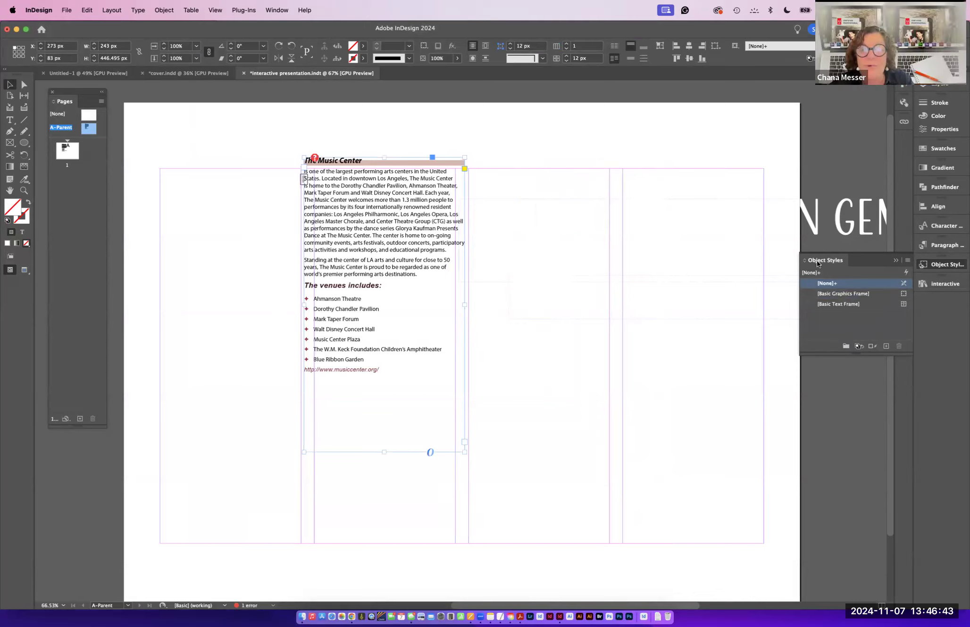
- Open the Paragraph Styles and Character Styles panels and float them to review the imported text styles
{"action": "left_click", "coordinate": [918, 267]}
{"action": "left_click", "coordinate": [942, 243]}
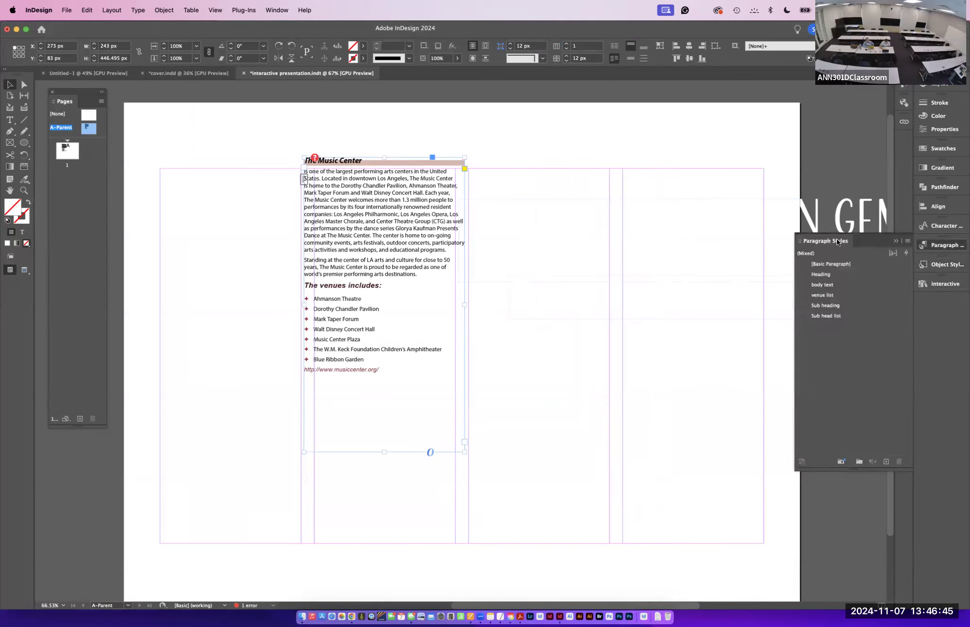
{"action": "left_click_drag", "start_coordinate": [822, 241], "coordinate": [605, 132]}
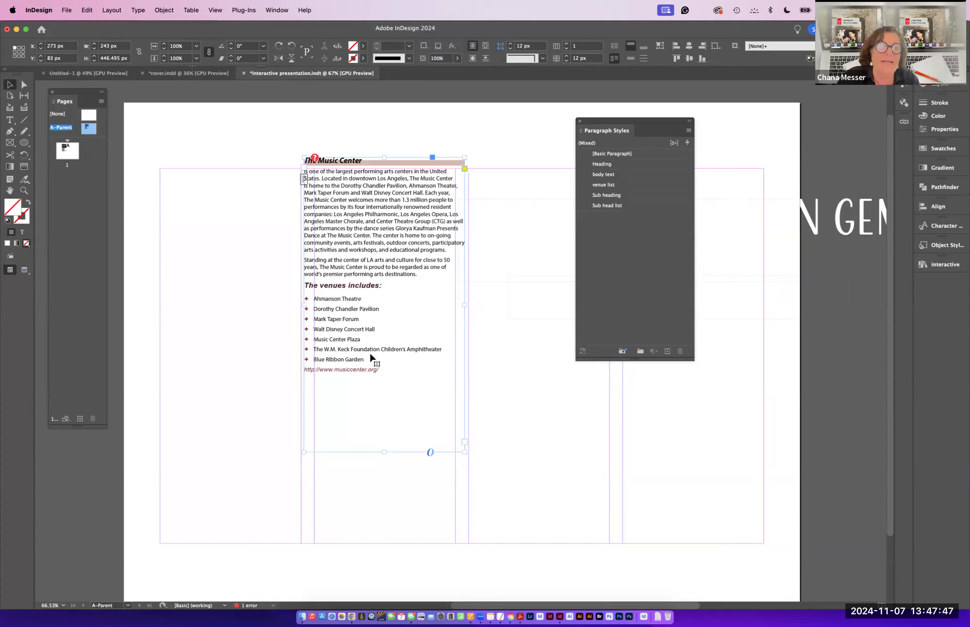
{"action": "left_click", "coordinate": [934, 226]}
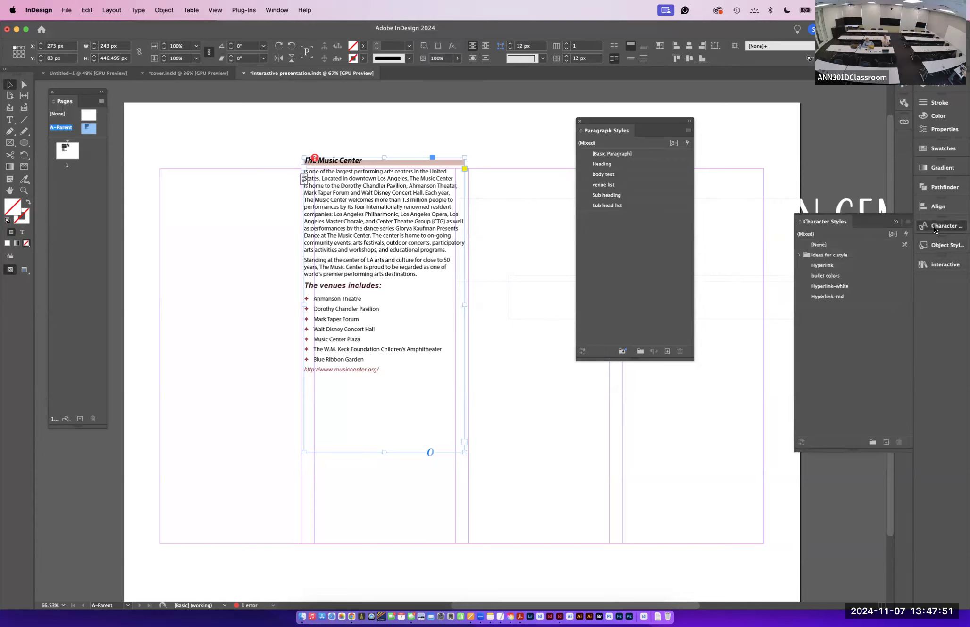
{"action": "left_click_drag", "start_coordinate": [769, 213], "coordinate": [491, 118]}
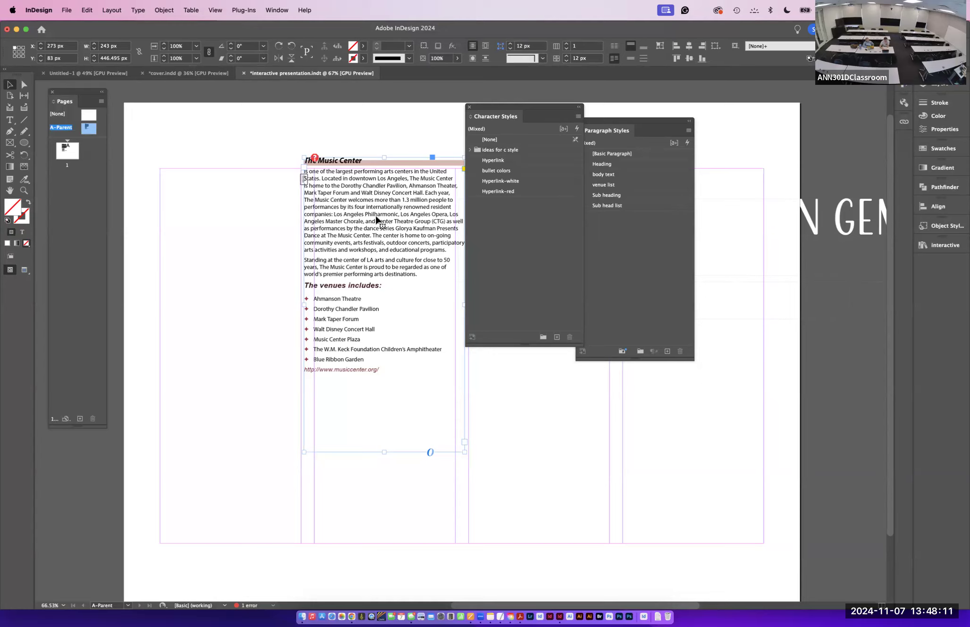
- Delete the placed type snippet's text frame from the parent page
{"action": "key", "text": "Delete"}
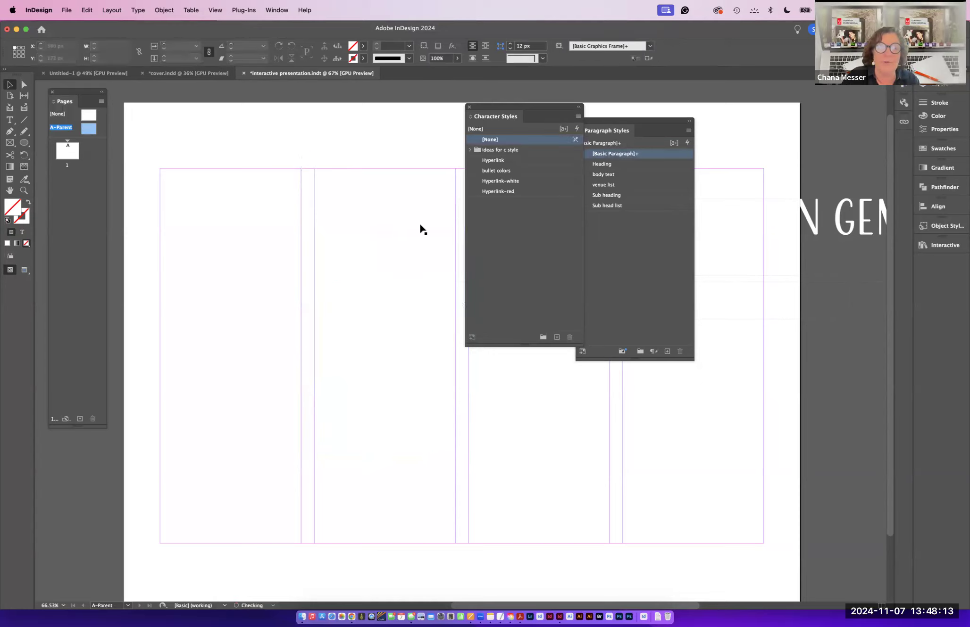
{"action": "left_click_drag", "start_coordinate": [608, 119], "coordinate": [717, 99]}
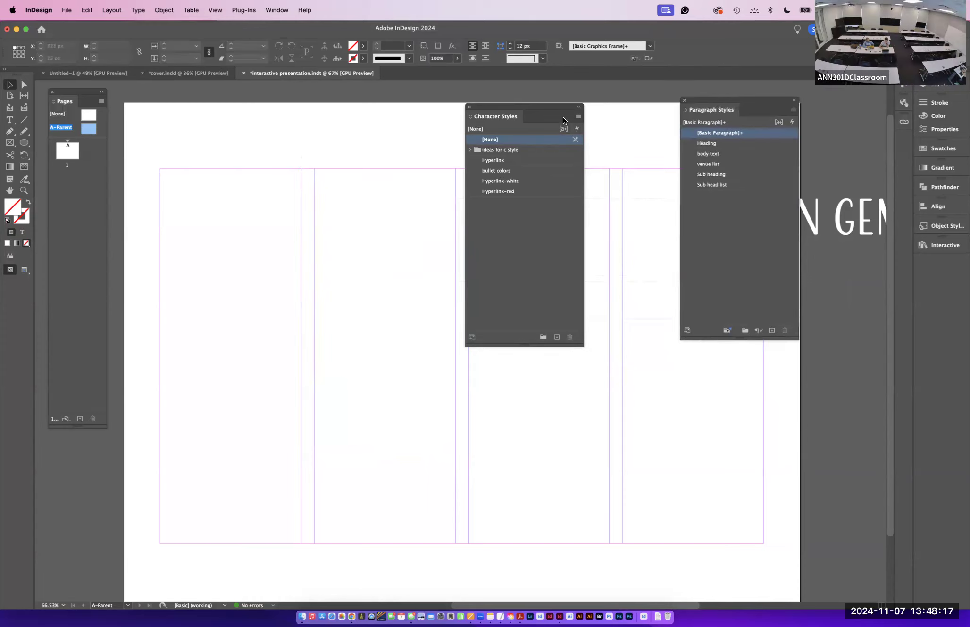
{"action": "left_click", "coordinate": [834, 227]}
{"action": "key", "text": "Delete"}
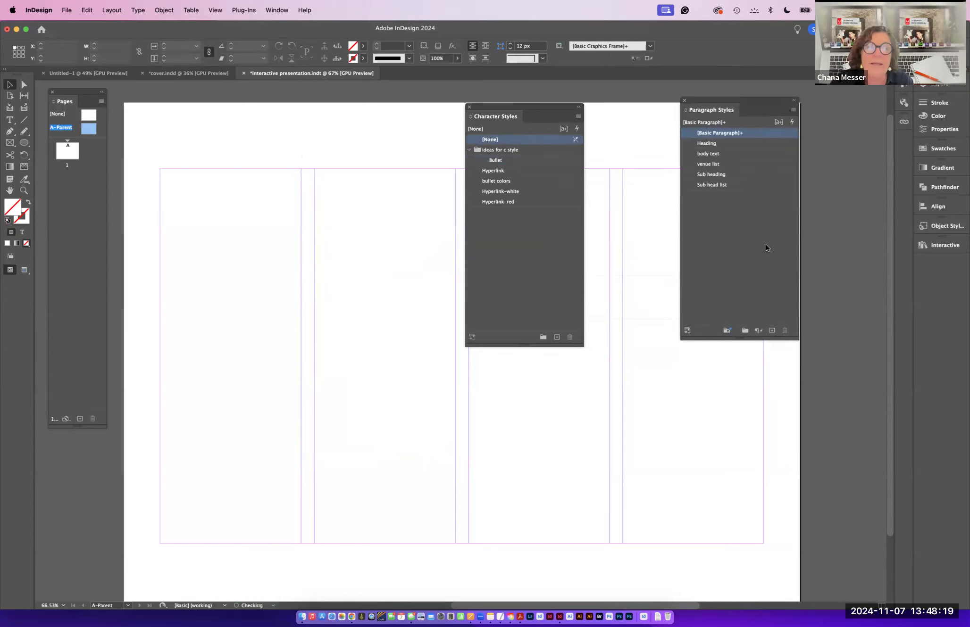
- Stack the Character Styles and Paragraph Styles panels together and dock them into the side panel column
{"action": "left_click_drag", "start_coordinate": [507, 105], "coordinate": [776, 109]}
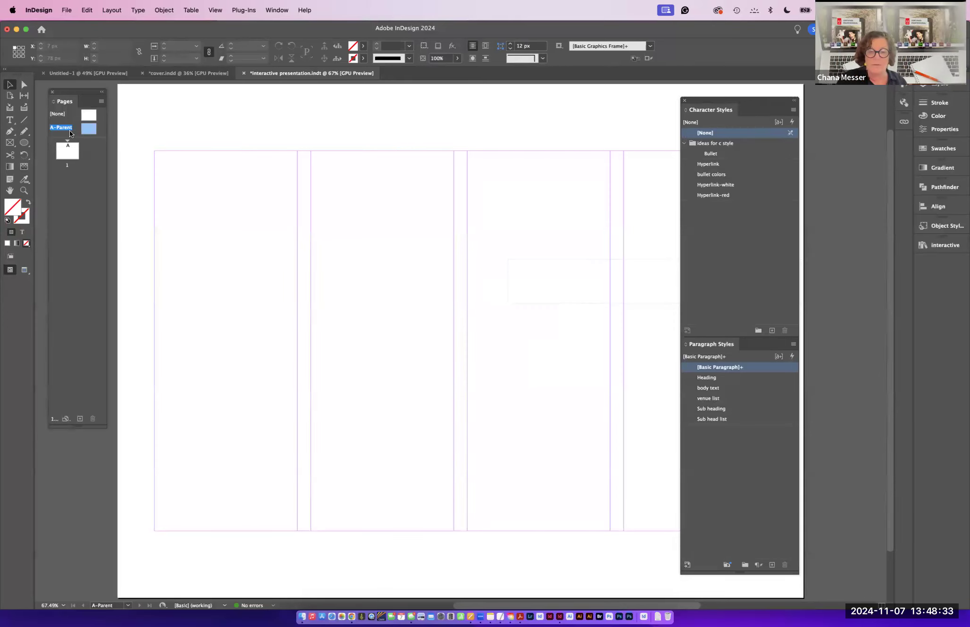
{"action": "key", "text": "super+minus"}
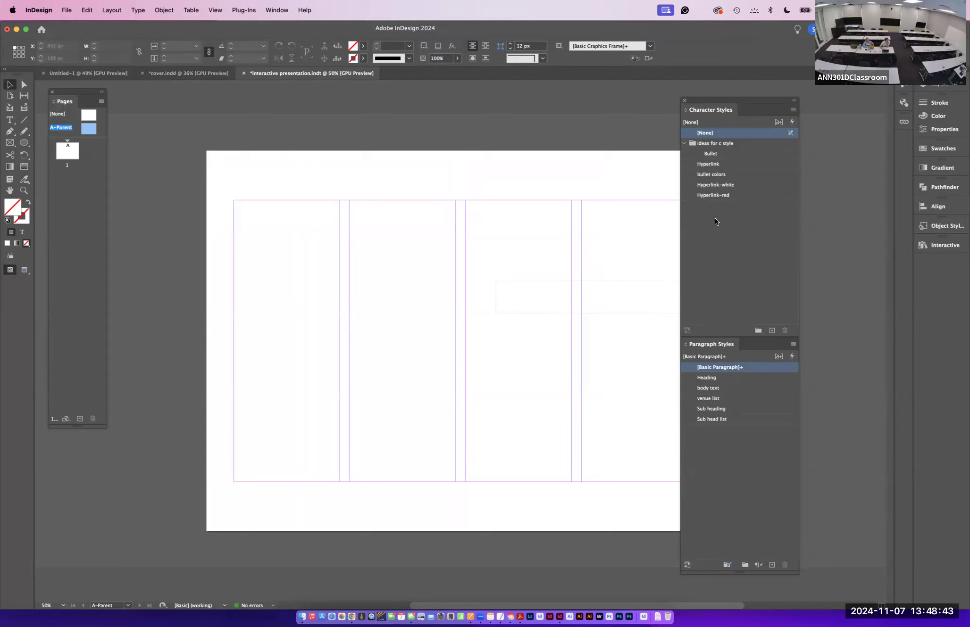
{"action": "left_click_drag", "start_coordinate": [706, 103], "coordinate": [938, 250]}
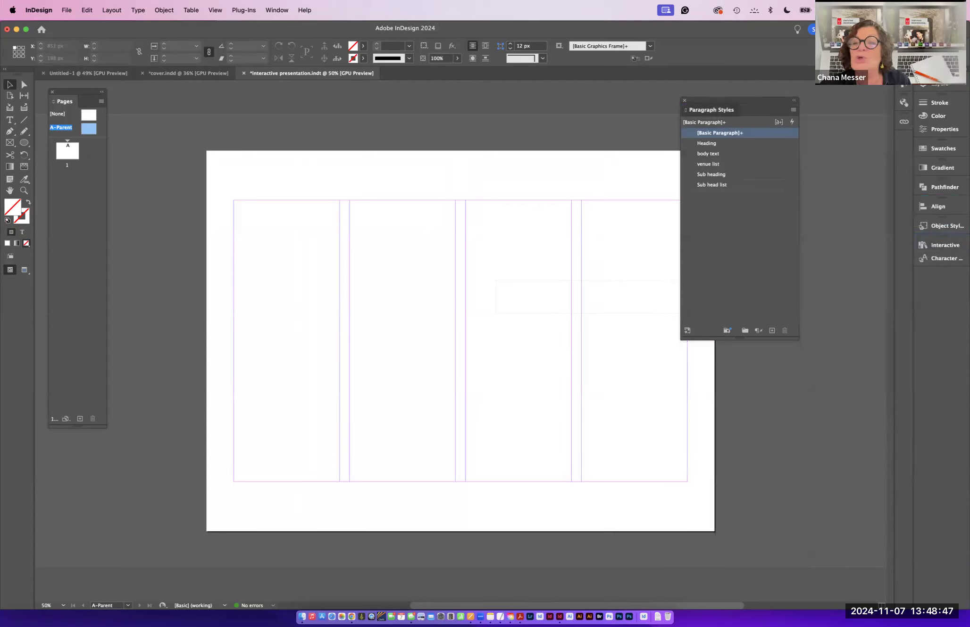
{"action": "left_click_drag", "start_coordinate": [725, 101], "coordinate": [951, 287]}
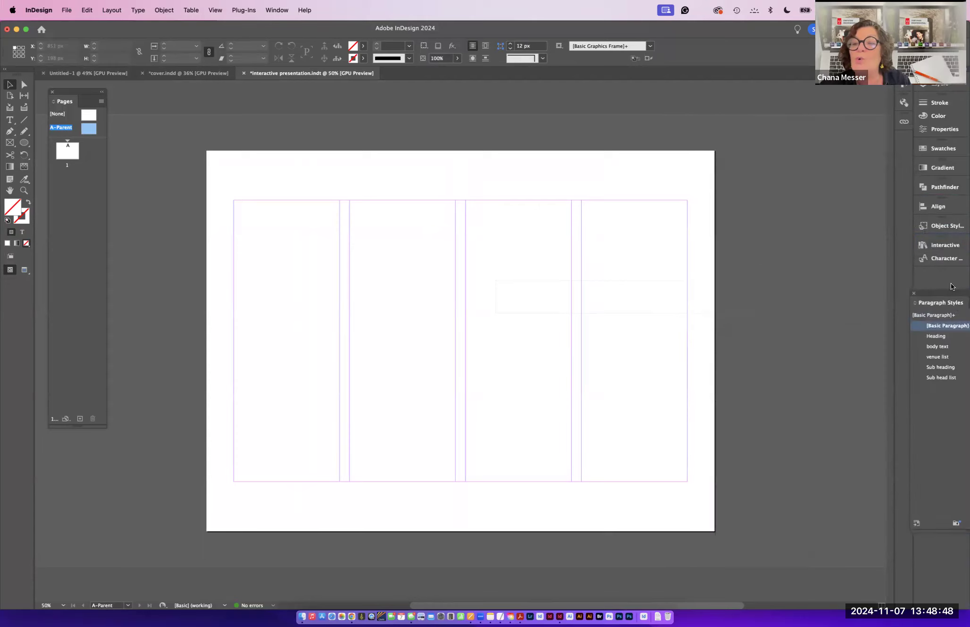
- Create 70% and 40% tint swatches of the C=25 M=90 Y=73 K=16 swatch in the Colorful_Theme group
{"action": "left_click", "coordinate": [926, 147]}
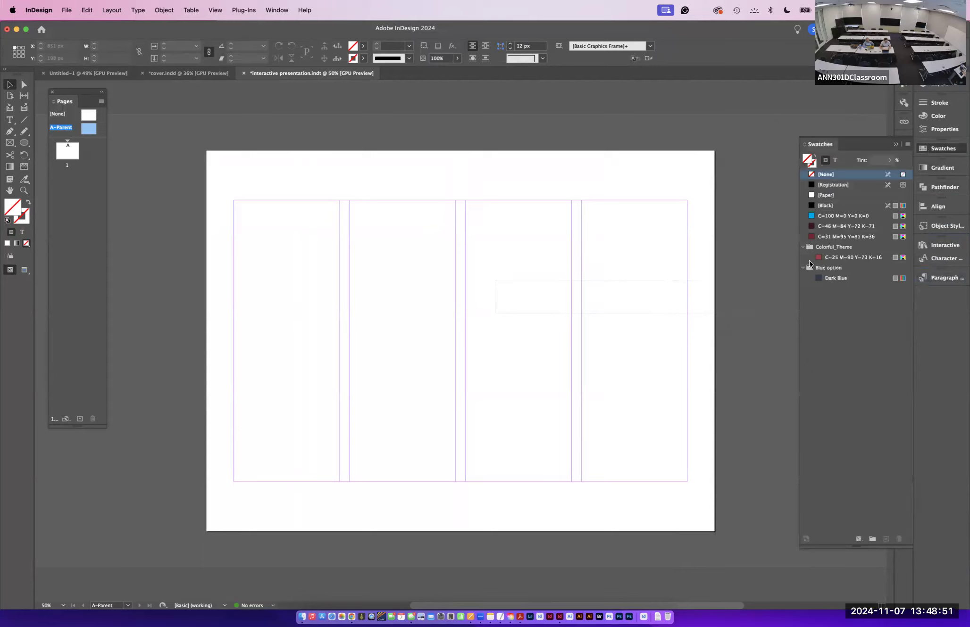
{"action": "mouse_move", "coordinate": [833, 279]}
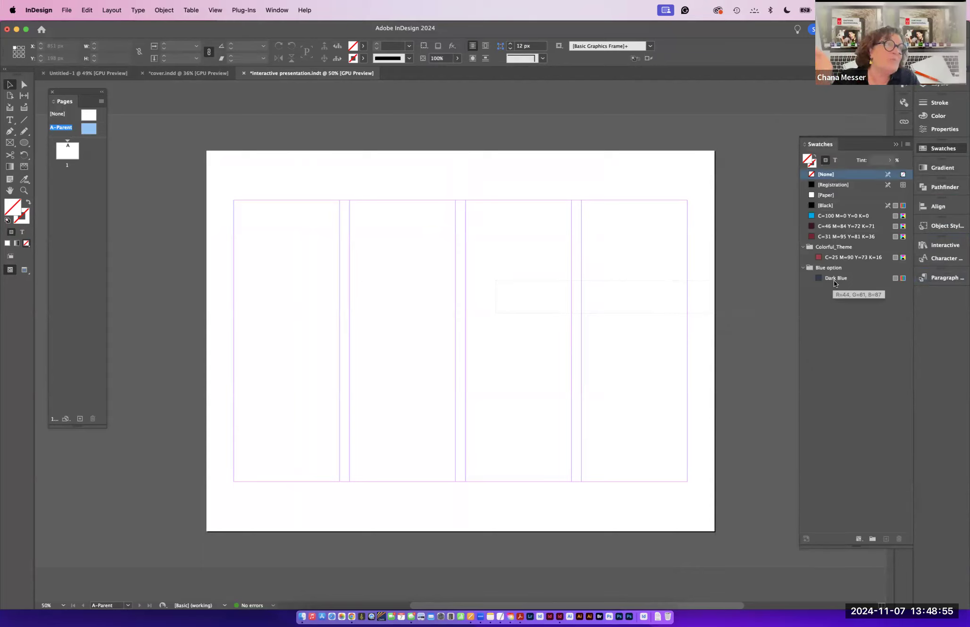
{"action": "left_click", "coordinate": [803, 268]}
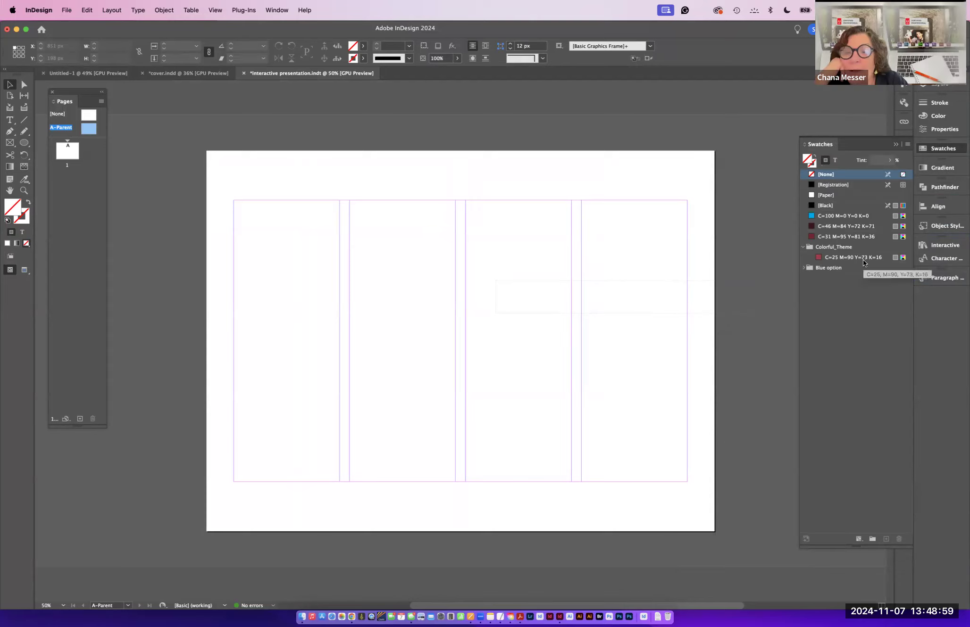
{"action": "left_click", "coordinate": [833, 257]}
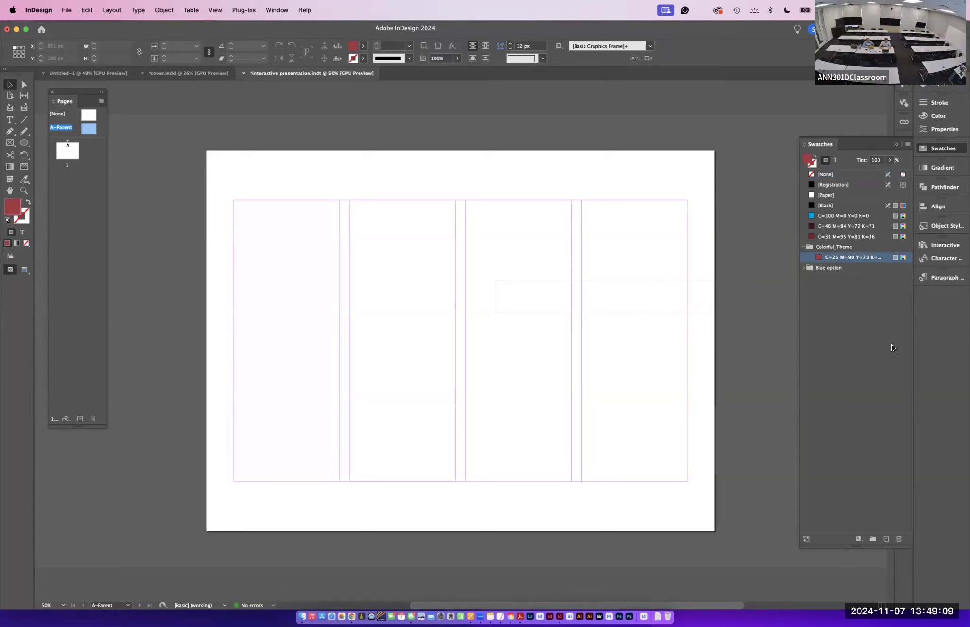
{"action": "left_click", "coordinate": [904, 160]}
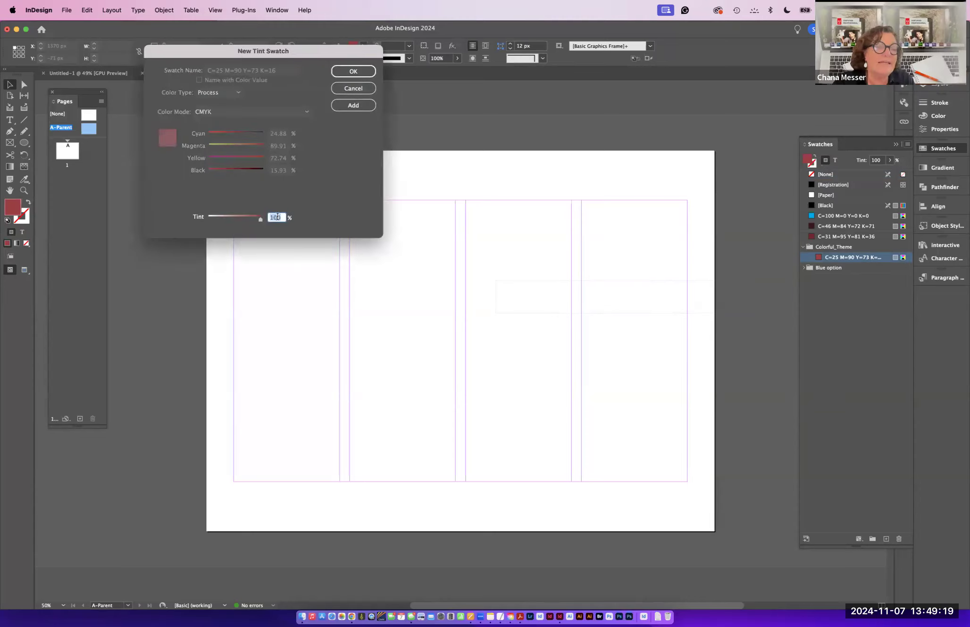
{"action": "type", "text": "70"}
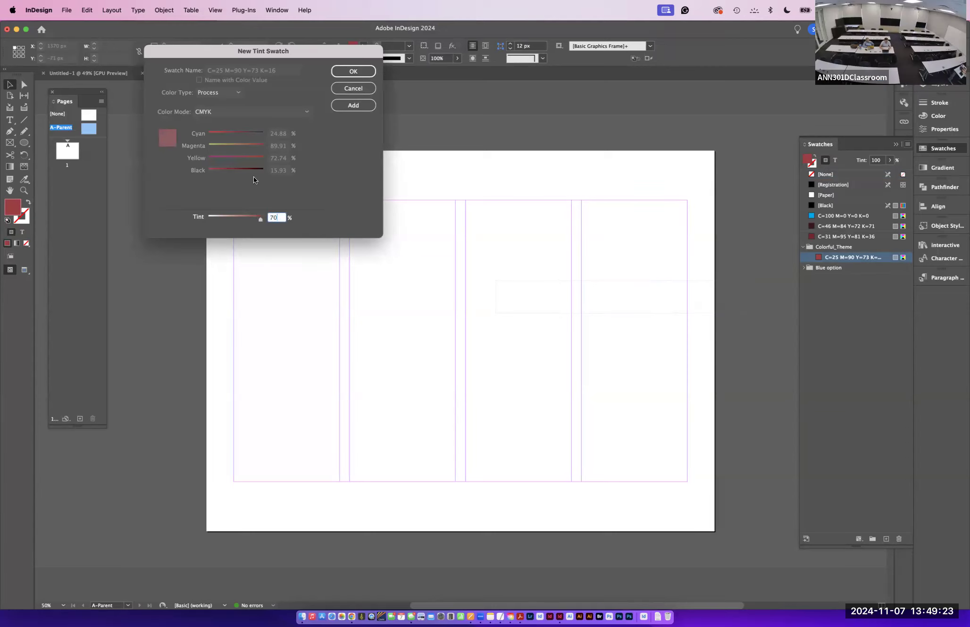
{"action": "left_click", "coordinate": [362, 104]}
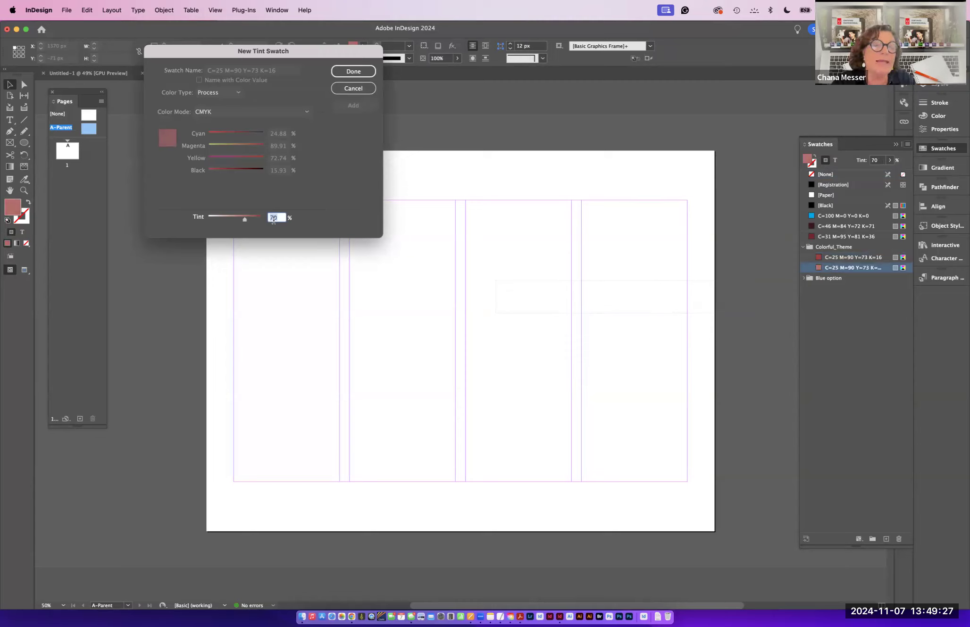
{"action": "type", "text": "40"}
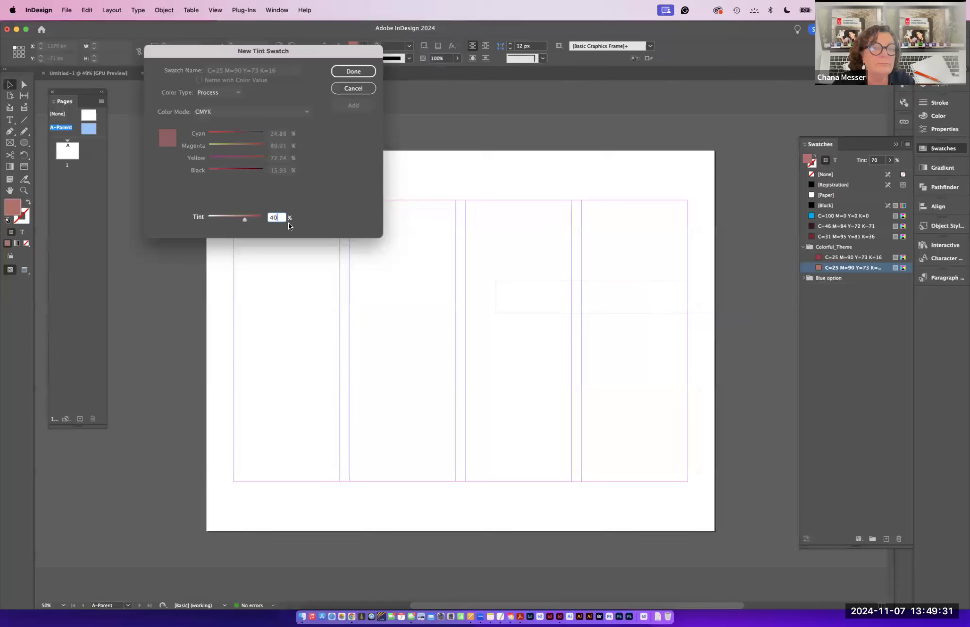
{"action": "left_click", "coordinate": [355, 69]}
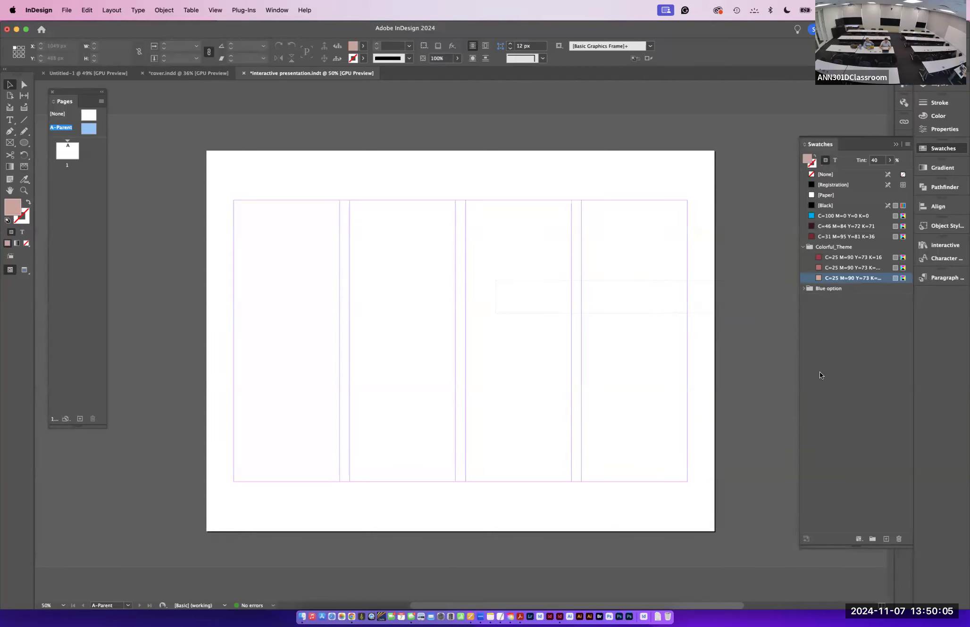
- Place Disney Music Hall.psd from the Images to place folder onto the parent page at about 519 x 390 px
{"action": "left_click", "coordinate": [177, 73]}
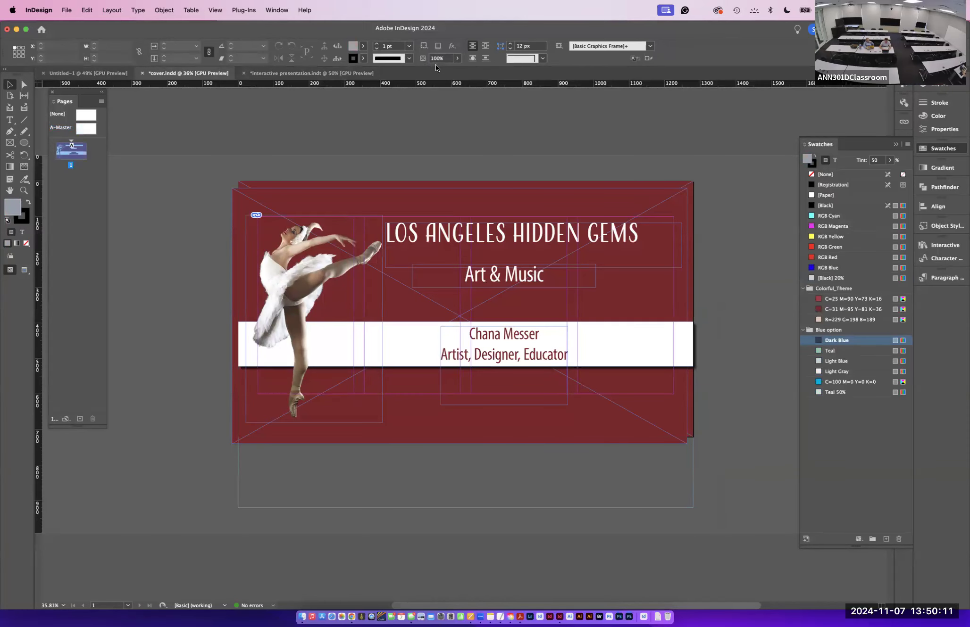
{"action": "left_click", "coordinate": [352, 74]}
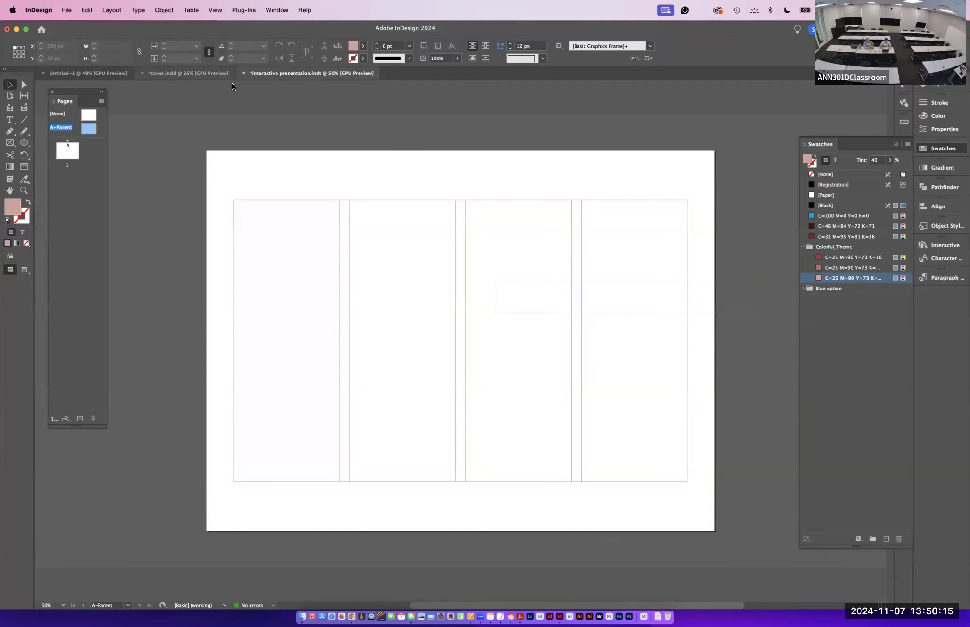
{"action": "key", "text": "super+d"}
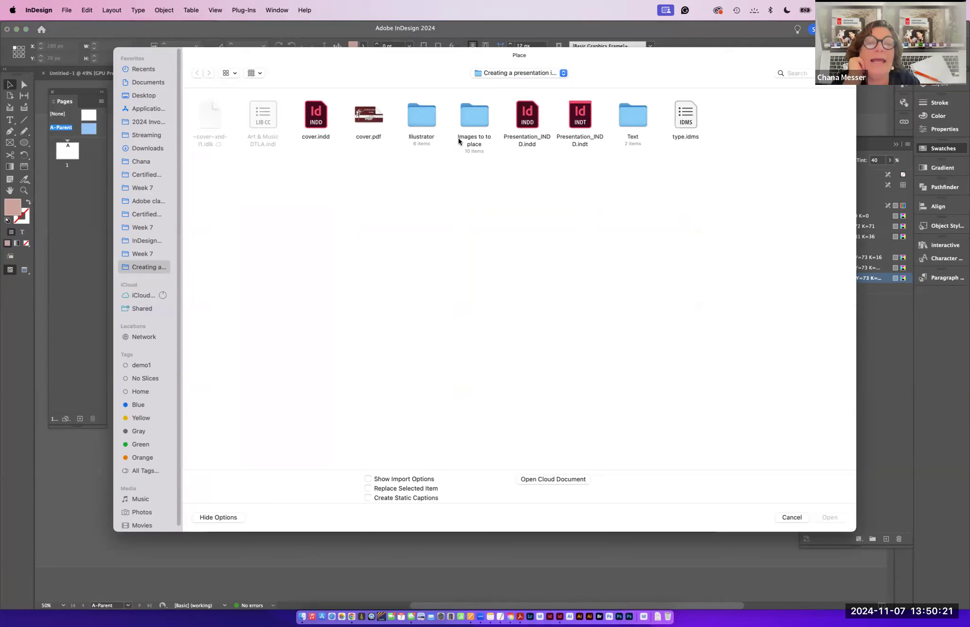
{"action": "double_click", "coordinate": [466, 115]}
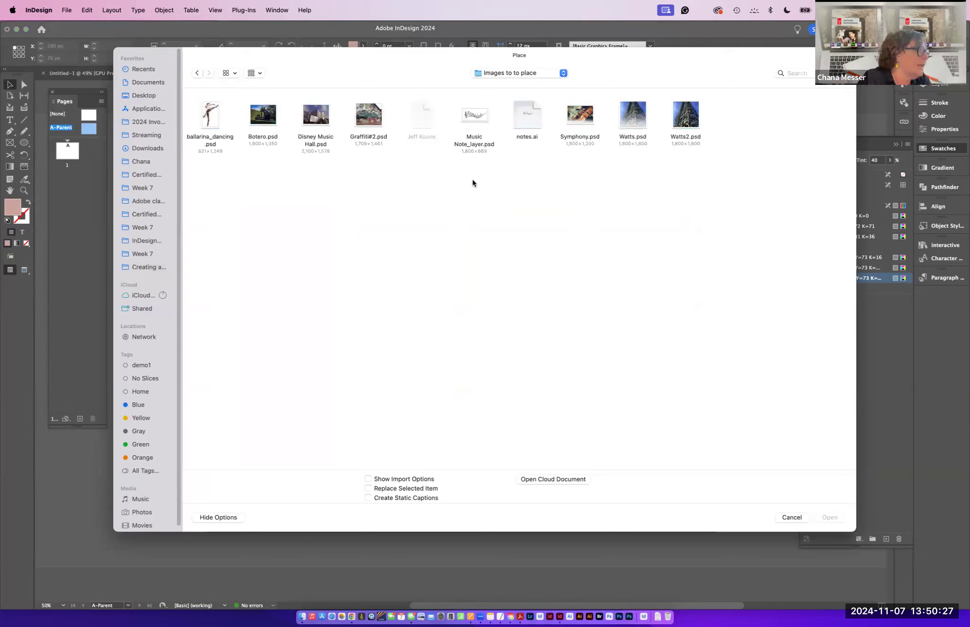
{"action": "left_click", "coordinate": [313, 115]}
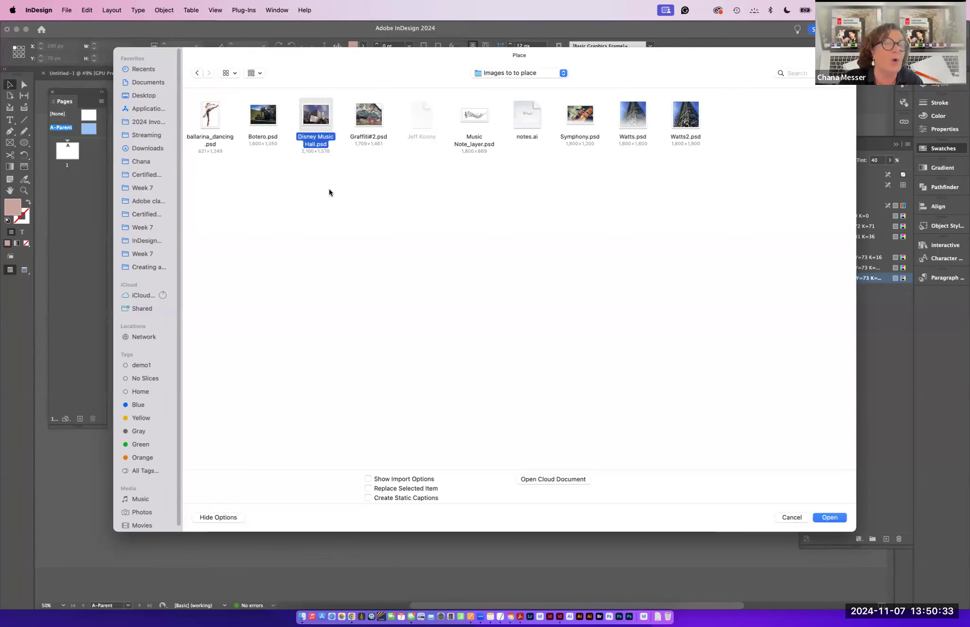
{"action": "left_click", "coordinate": [826, 516]}
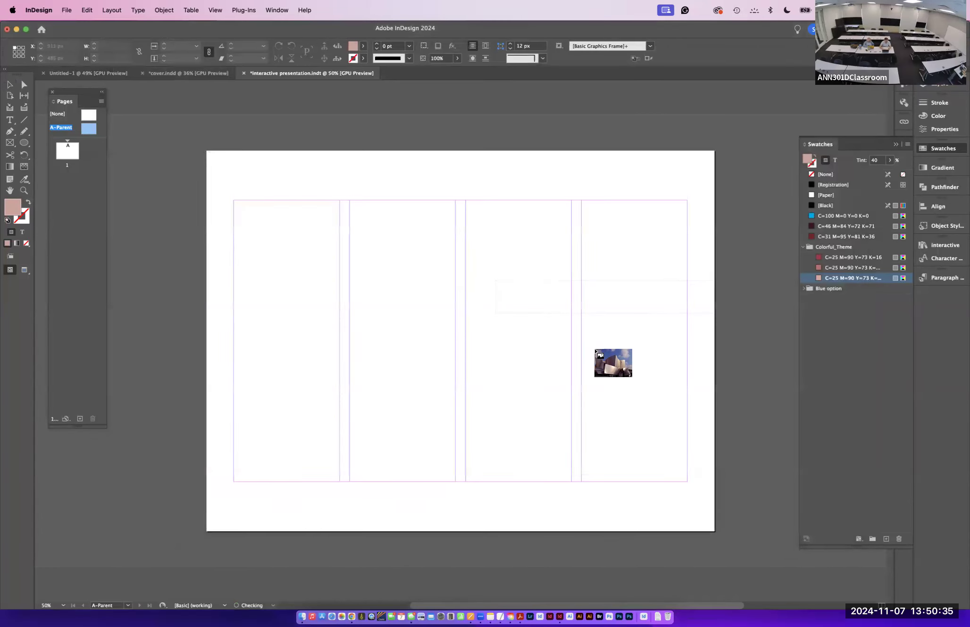
{"action": "left_click_drag", "start_coordinate": [352, 204], "coordinate": [609, 440]}
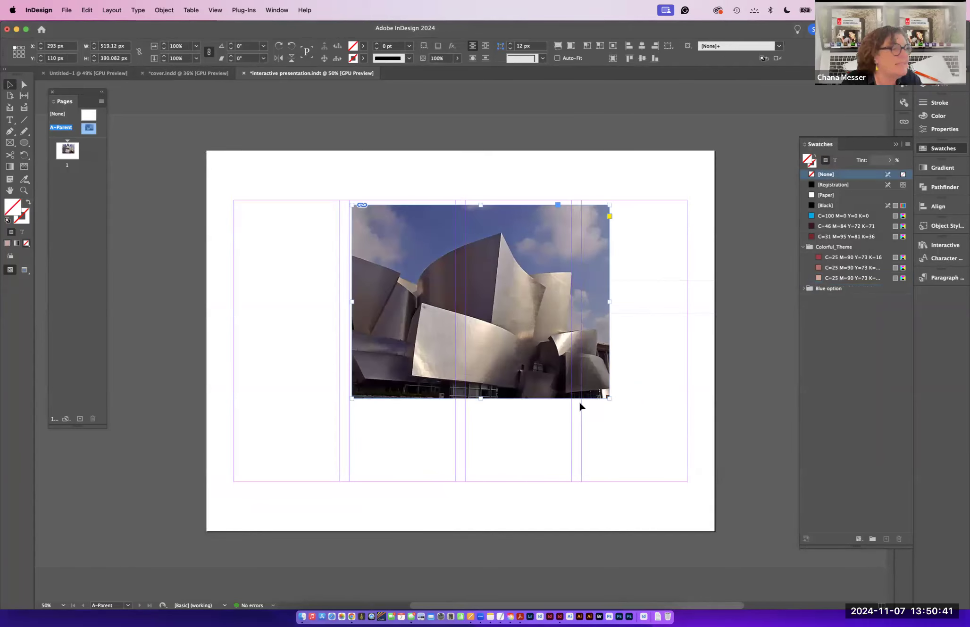
- Sample the Disney Music Hall image with the Color Theme tool and add its Dark theme to the swatches
{"action": "left_click", "coordinate": [803, 246]}
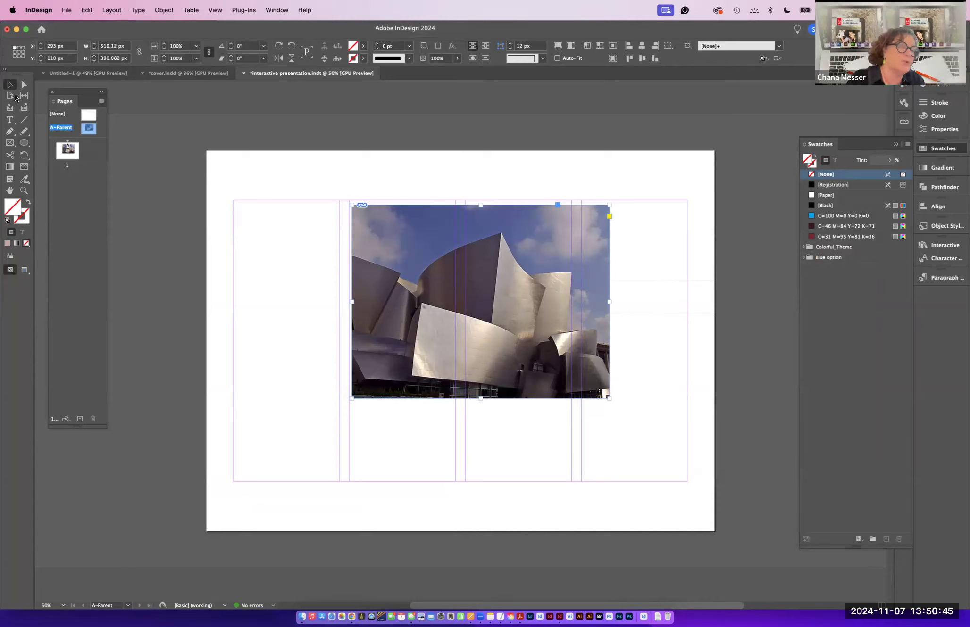
{"action": "left_click", "coordinate": [23, 182]}
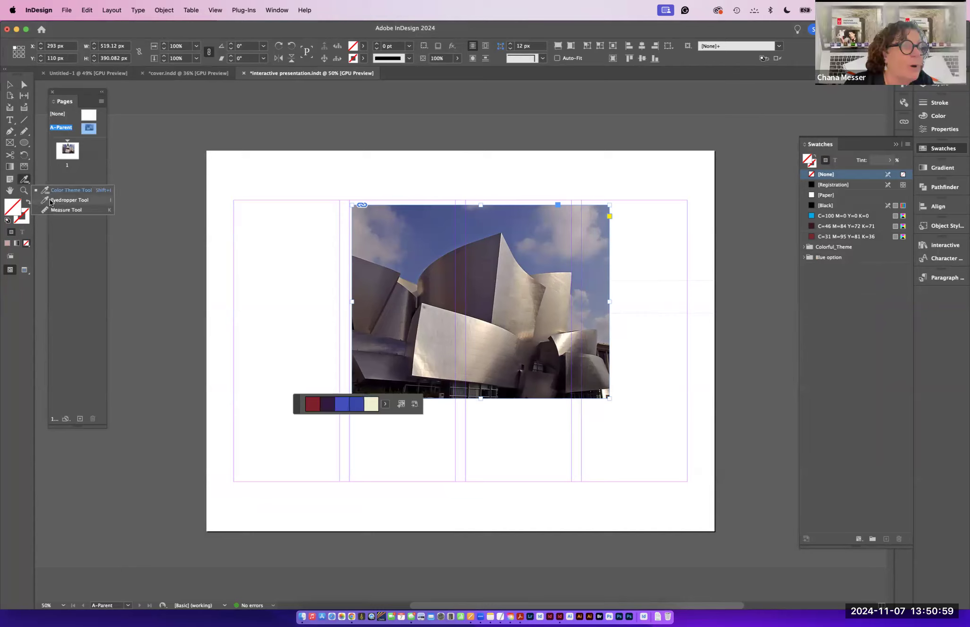
{"action": "left_click", "coordinate": [25, 181]}
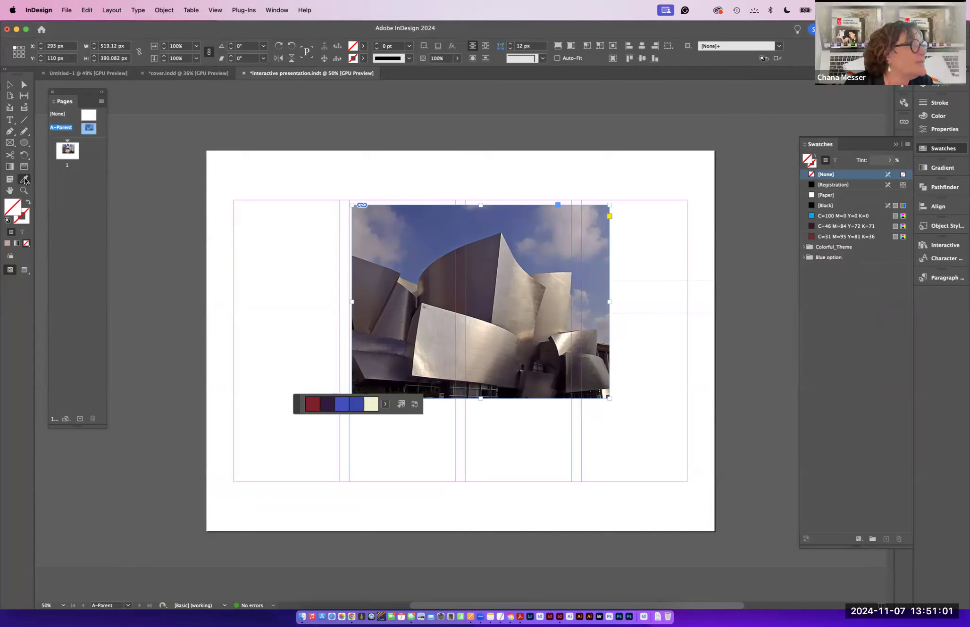
{"action": "left_click", "coordinate": [472, 293]}
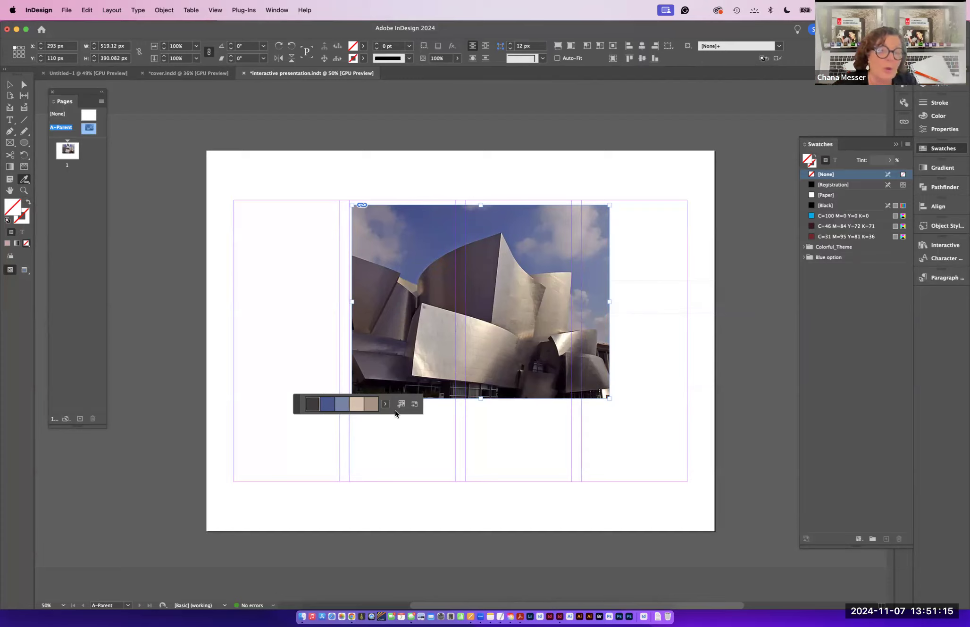
{"action": "left_click", "coordinate": [385, 405]}
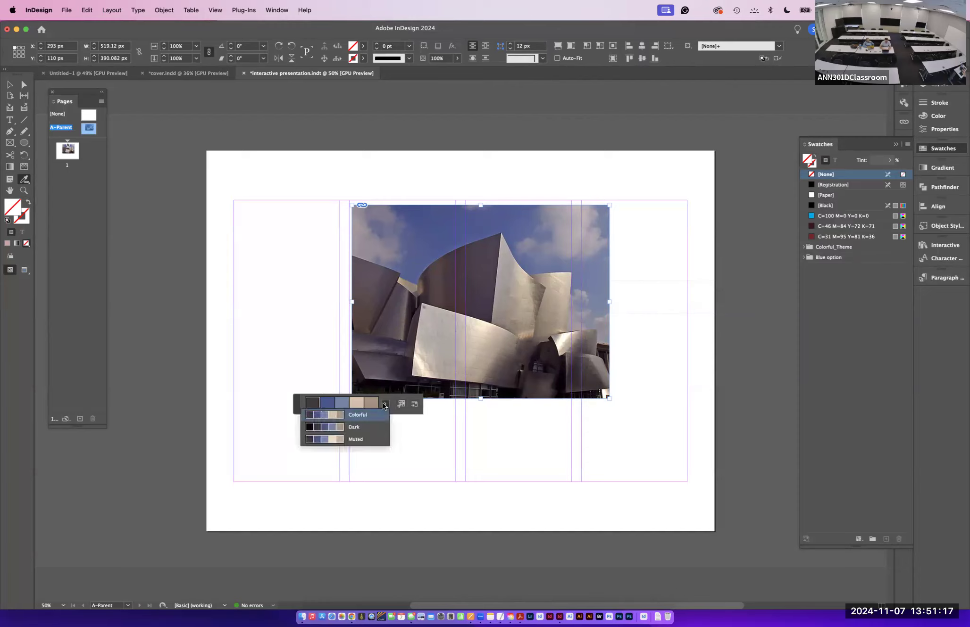
{"action": "left_click", "coordinate": [326, 427]}
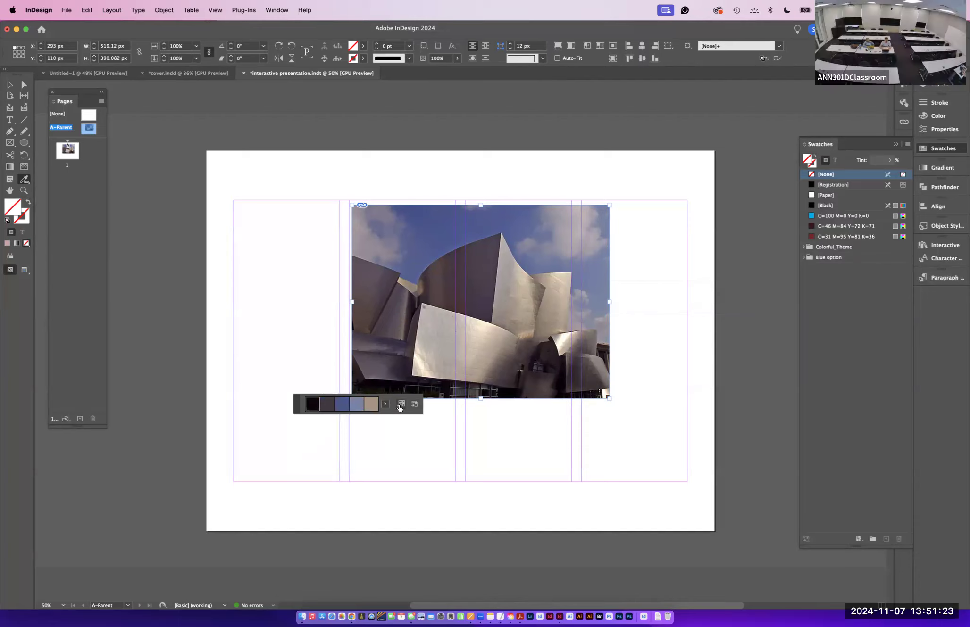
{"action": "left_click", "coordinate": [401, 406]}
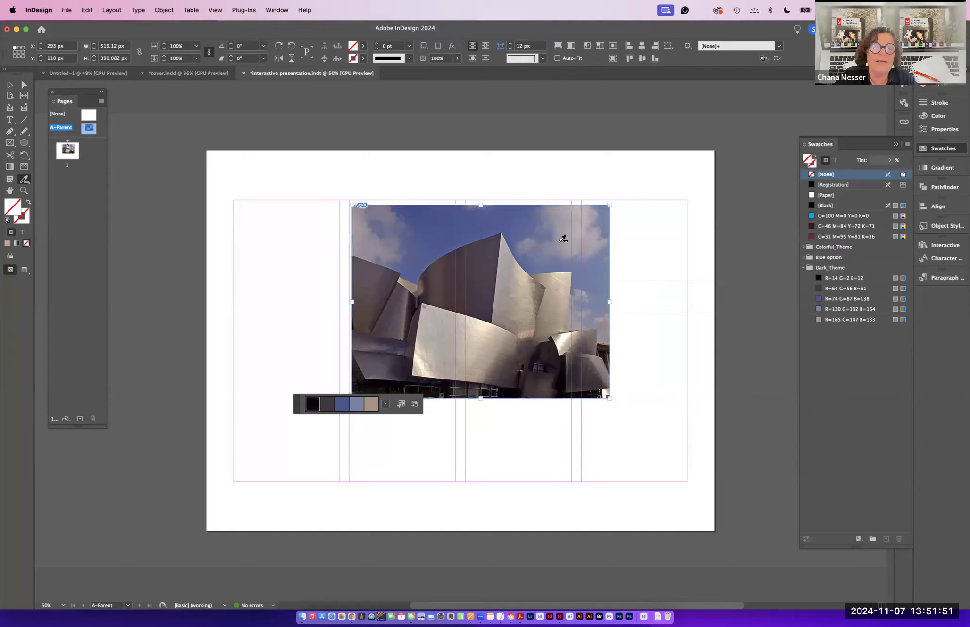
- Delete the Disney Music Hall image and place Graffiti#2.psd on the parent page
{"action": "left_click", "coordinate": [10, 84]}
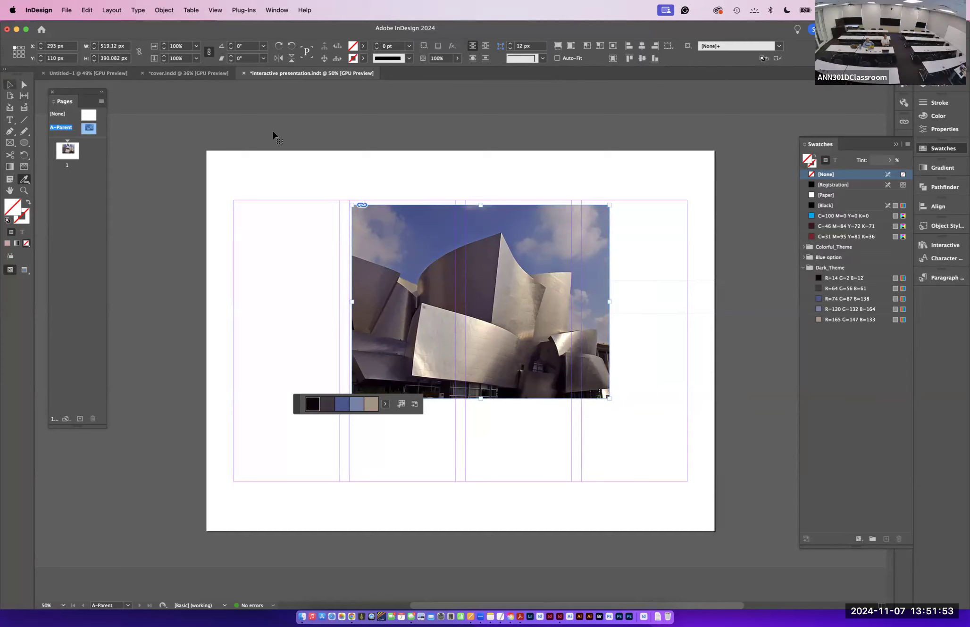
{"action": "key", "text": "Delete"}
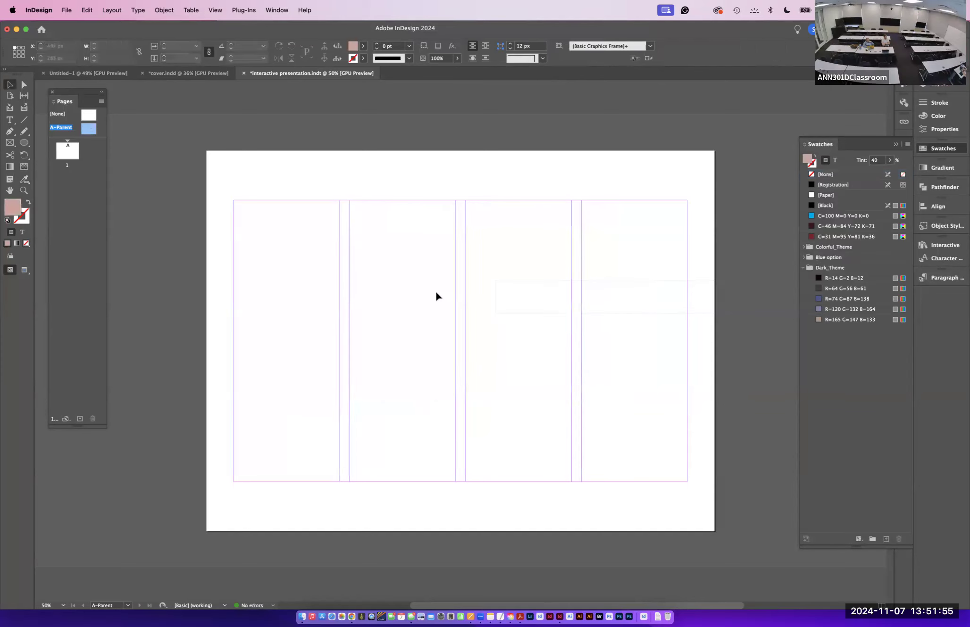
{"action": "key", "text": "super+d"}
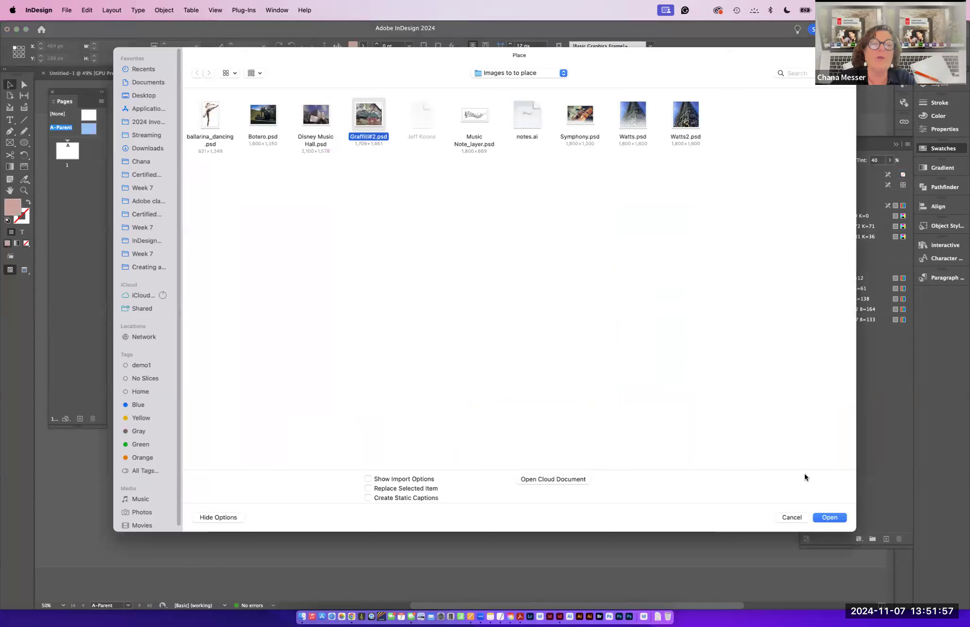
{"action": "left_click", "coordinate": [829, 518]}
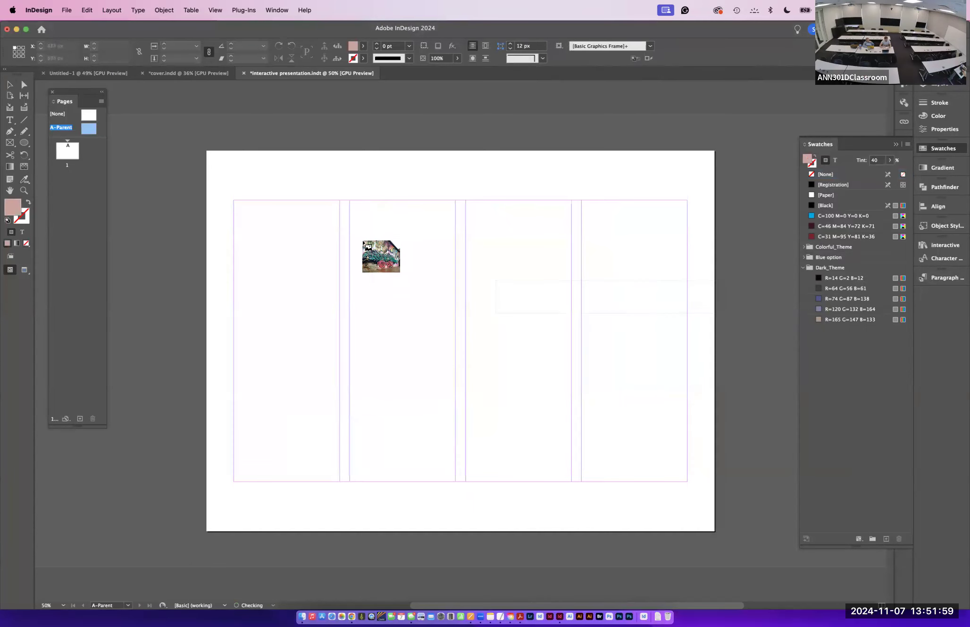
{"action": "left_click", "coordinate": [360, 235]}
- Sample the graffiti image with the Color Theme tool and add its Colorful theme to the swatches
{"action": "left_click", "coordinate": [24, 179]}
{"action": "left_click", "coordinate": [454, 347]}
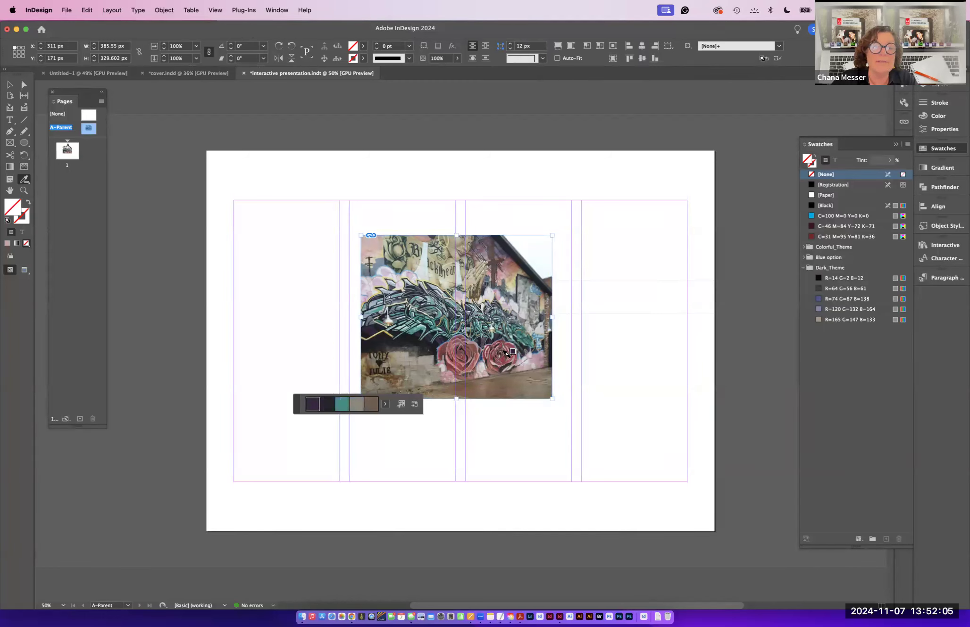
{"action": "left_click", "coordinate": [388, 407]}
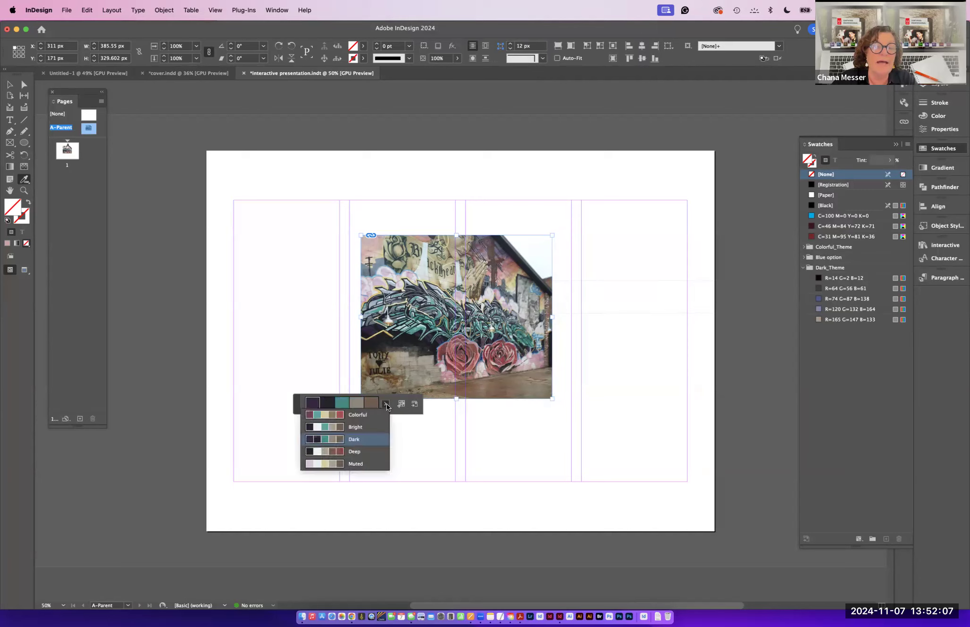
{"action": "left_click", "coordinate": [353, 419]}
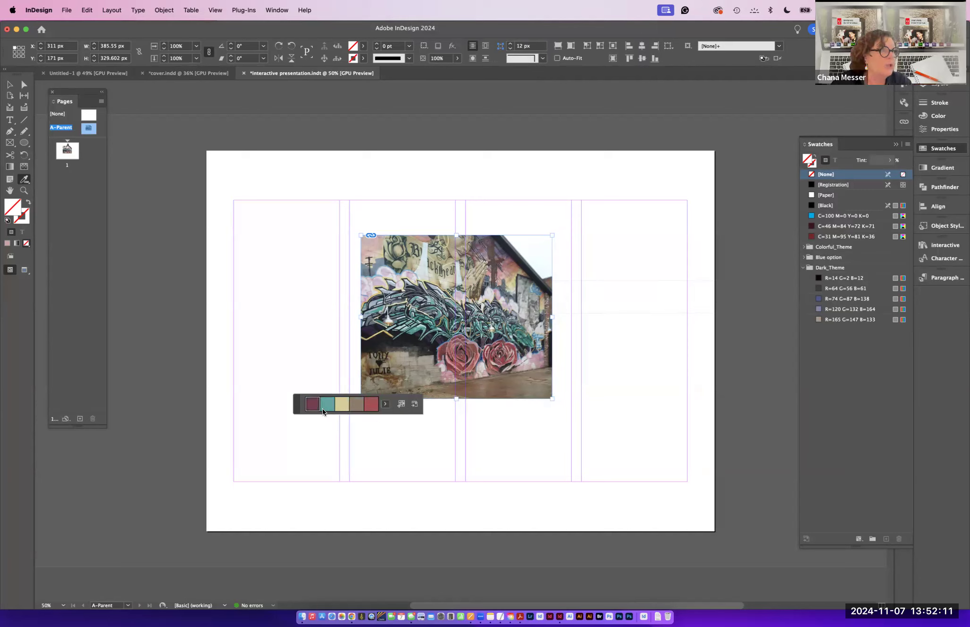
{"action": "left_click", "coordinate": [402, 405]}
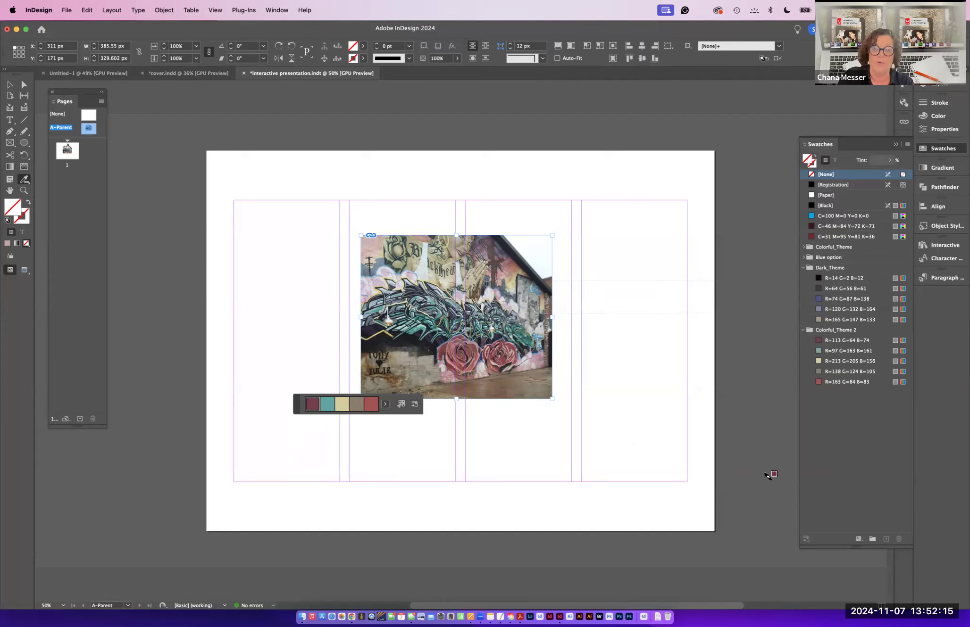
- Delete the graffiti image from the parent page and save the template
{"action": "key", "text": "Delete"}
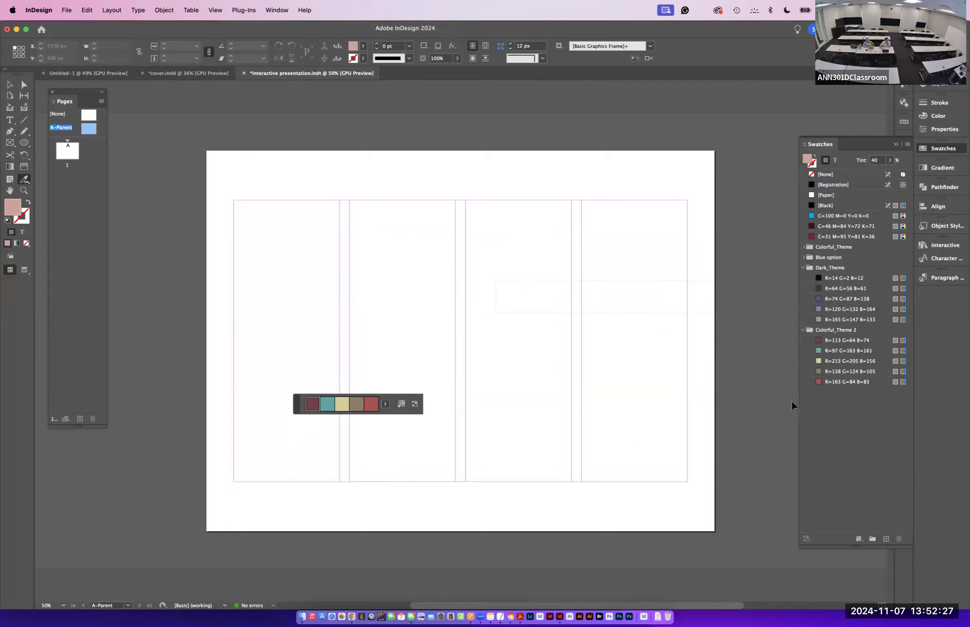
{"action": "key", "text": "cmd+s"}
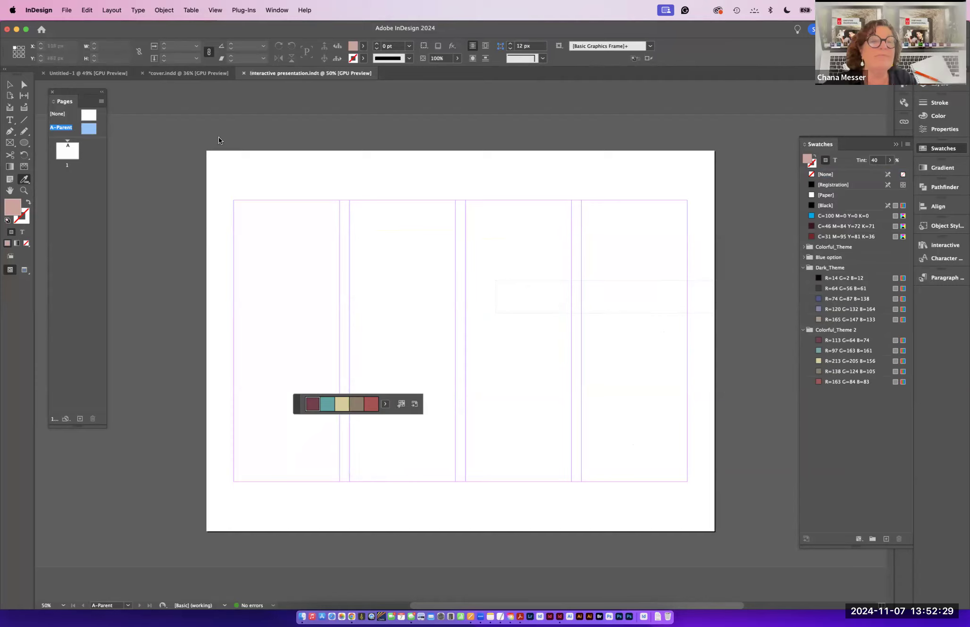
- Copy all of the cover document's artwork, paste it onto page 1 and remove it again
{"action": "left_click", "coordinate": [10, 85]}
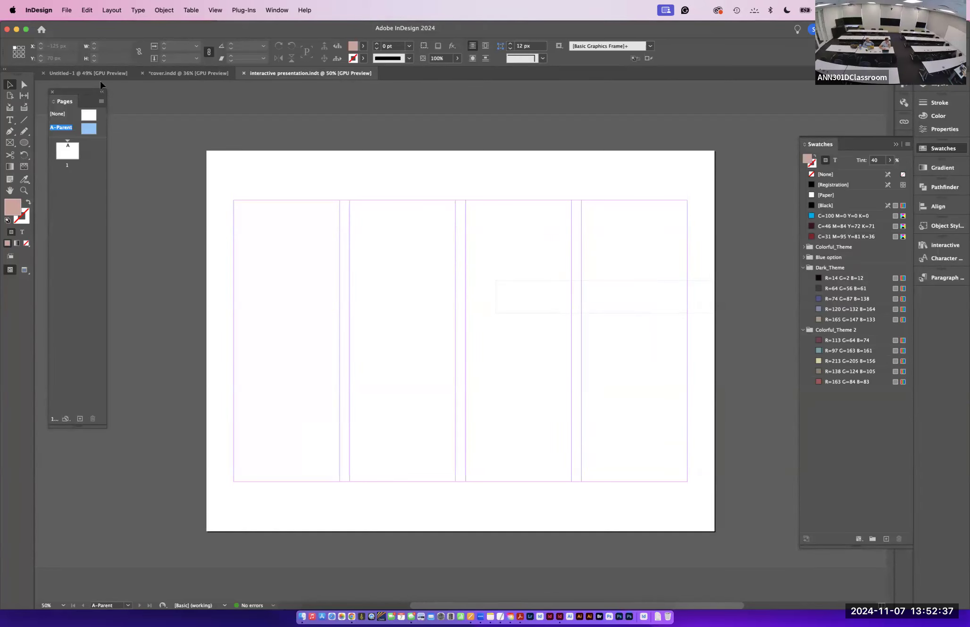
{"action": "left_click", "coordinate": [181, 72]}
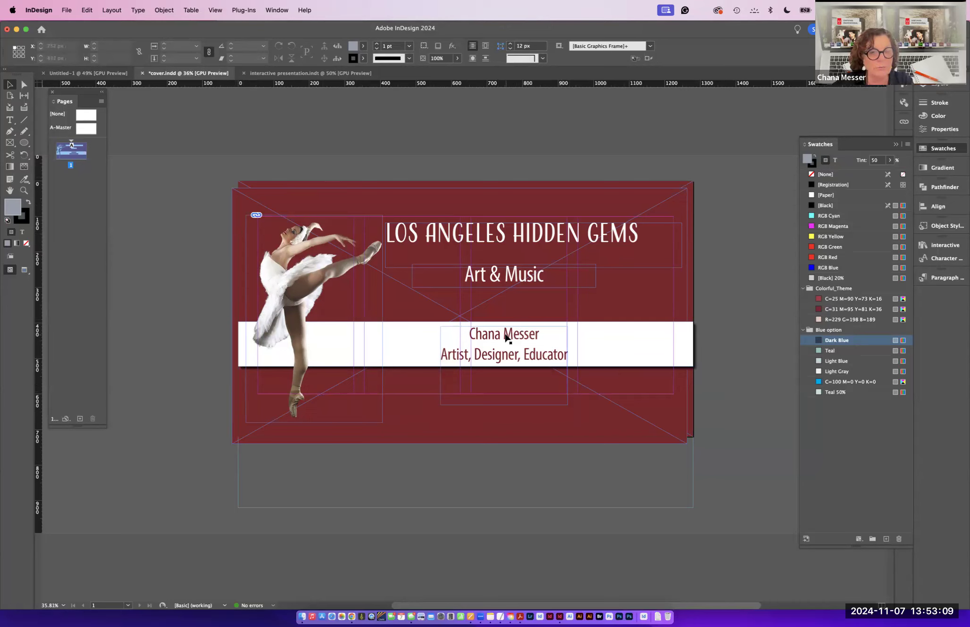
{"action": "key", "text": "super+a"}
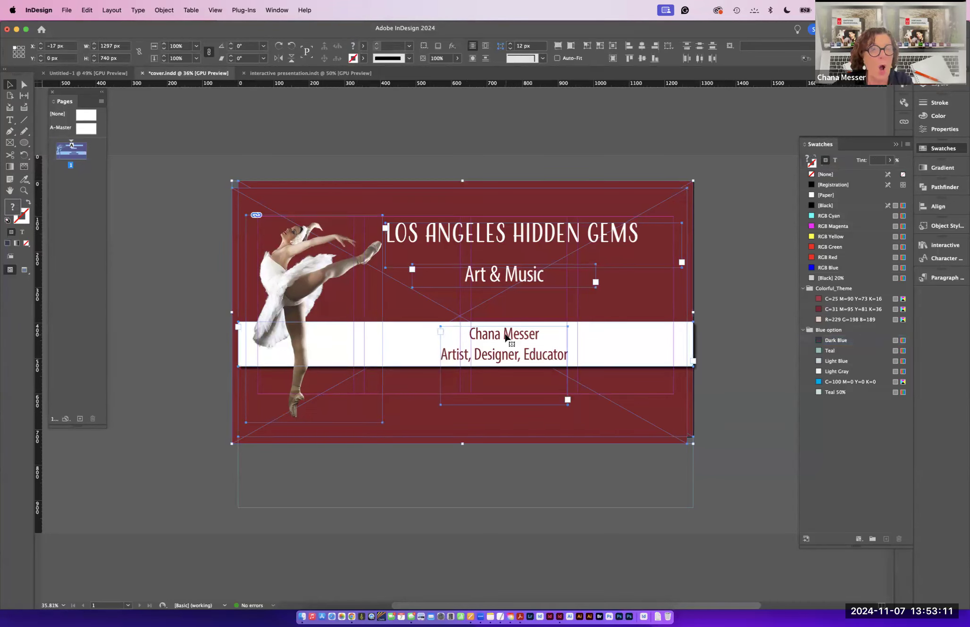
{"action": "left_click", "coordinate": [325, 73]}
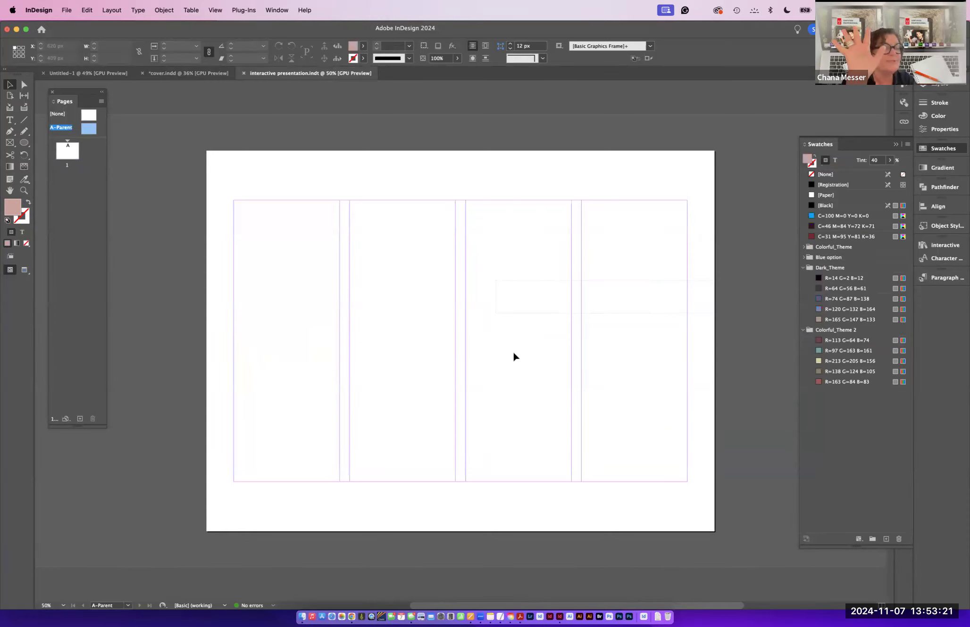
{"action": "double_click", "coordinate": [70, 157]}
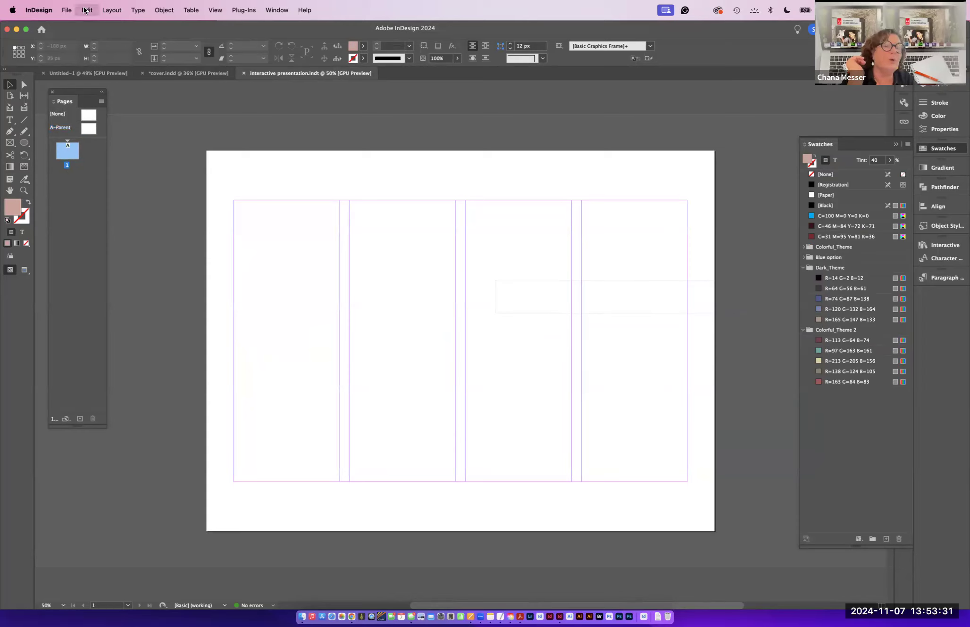
{"action": "key", "text": "super+v"}
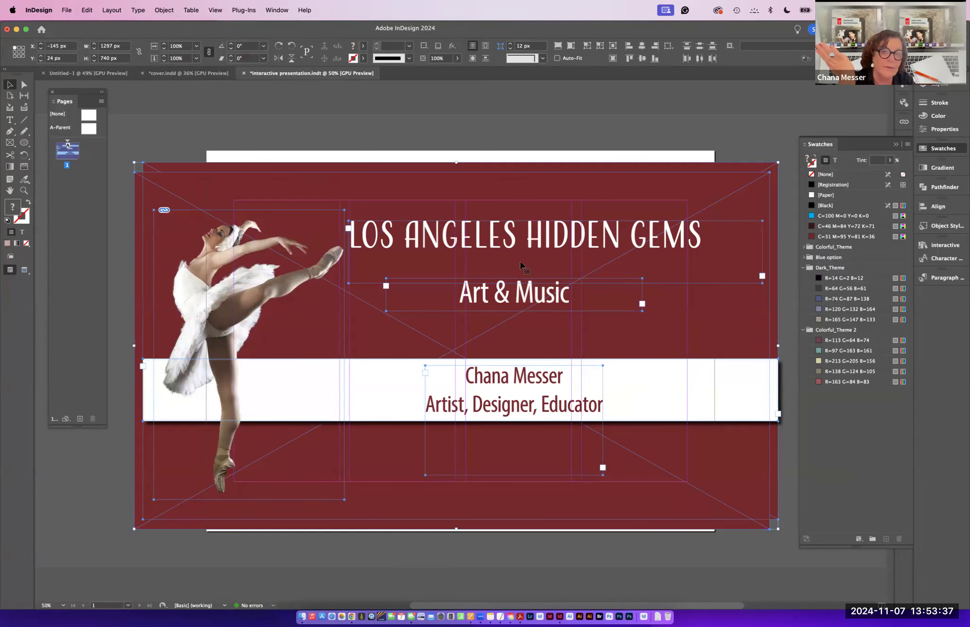
{"action": "left_click_drag", "start_coordinate": [517, 261], "coordinate": [515, 247]}
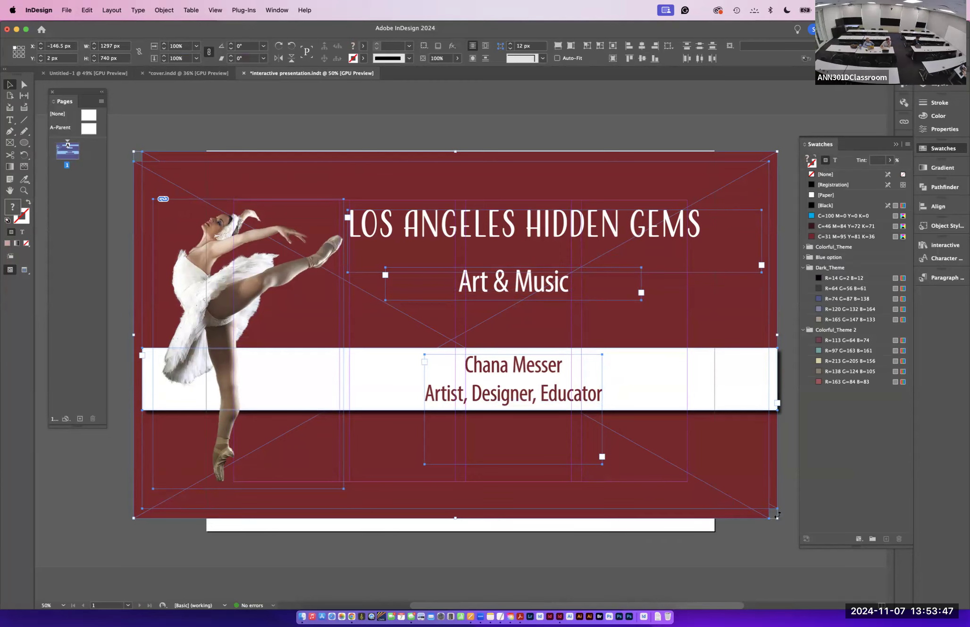
{"action": "key", "text": "Delete"}
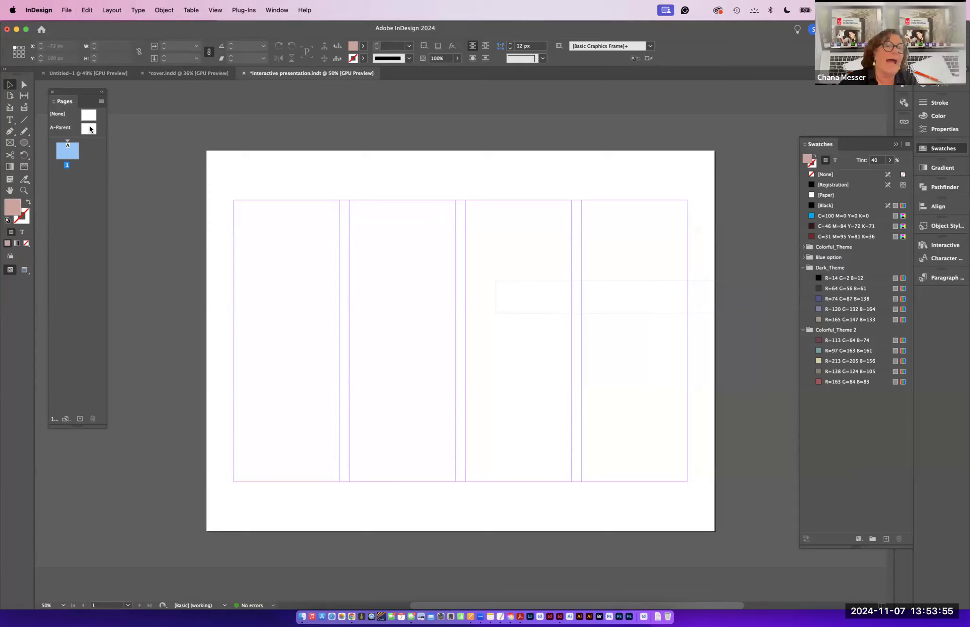
- Return to the A-Parent page for editing
{"action": "double_click", "coordinate": [90, 127]}
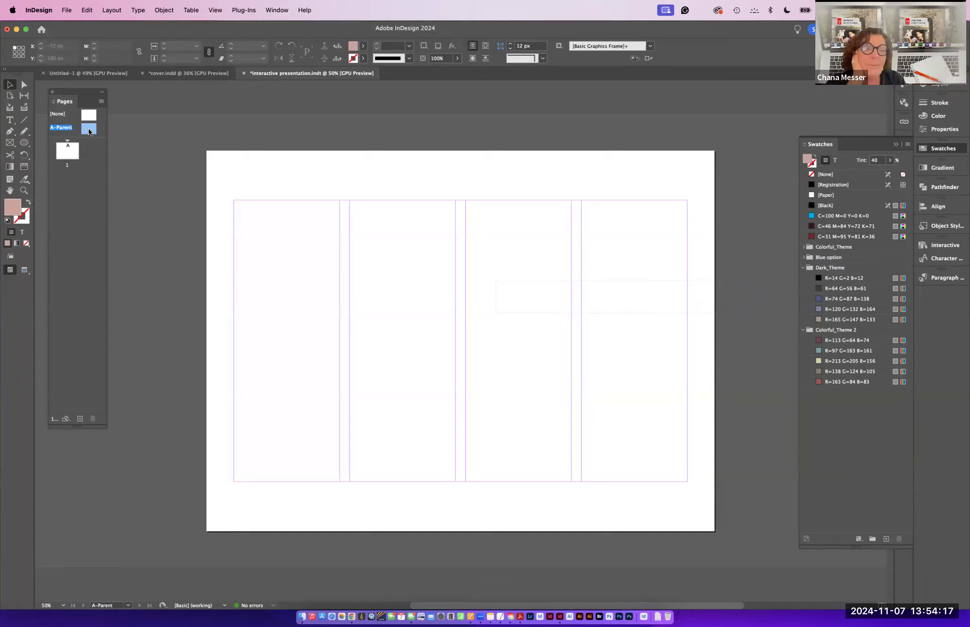
{"action": "key", "text": "super+0"}
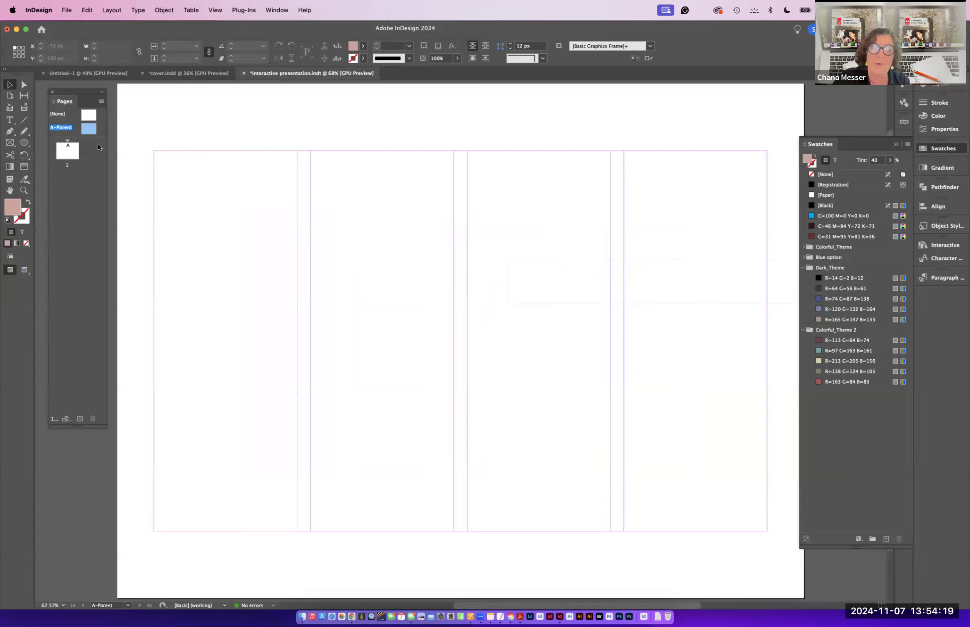
{"action": "key", "text": "super+minus"}
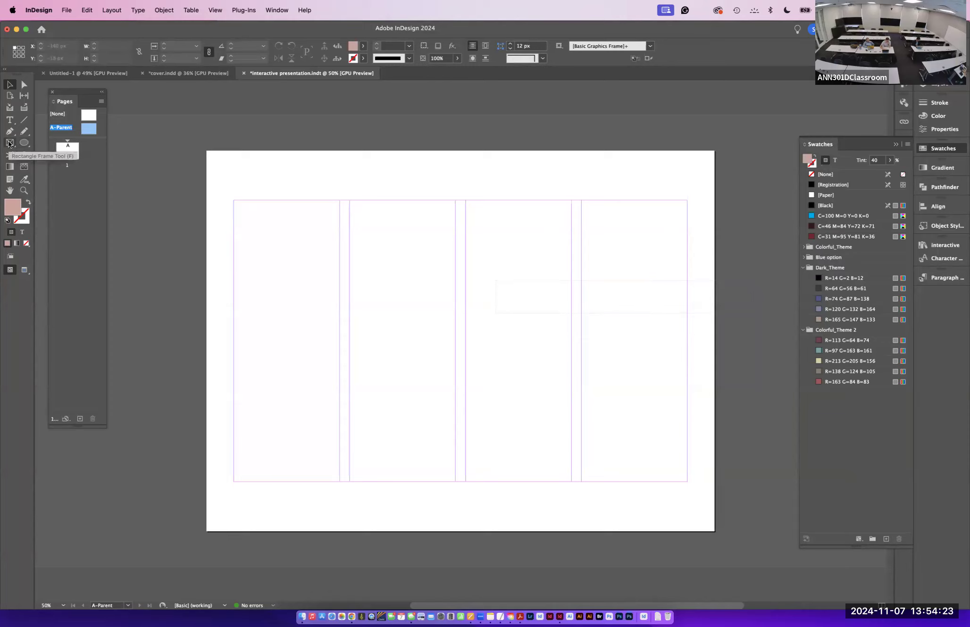
- Draw a rectangle covering the whole 1024 x 768 px parent page and fill it with the C=31 M=95 Y=81 K=36 swatch
{"action": "left_click_drag", "start_coordinate": [25, 142], "coordinate": [60, 154]}
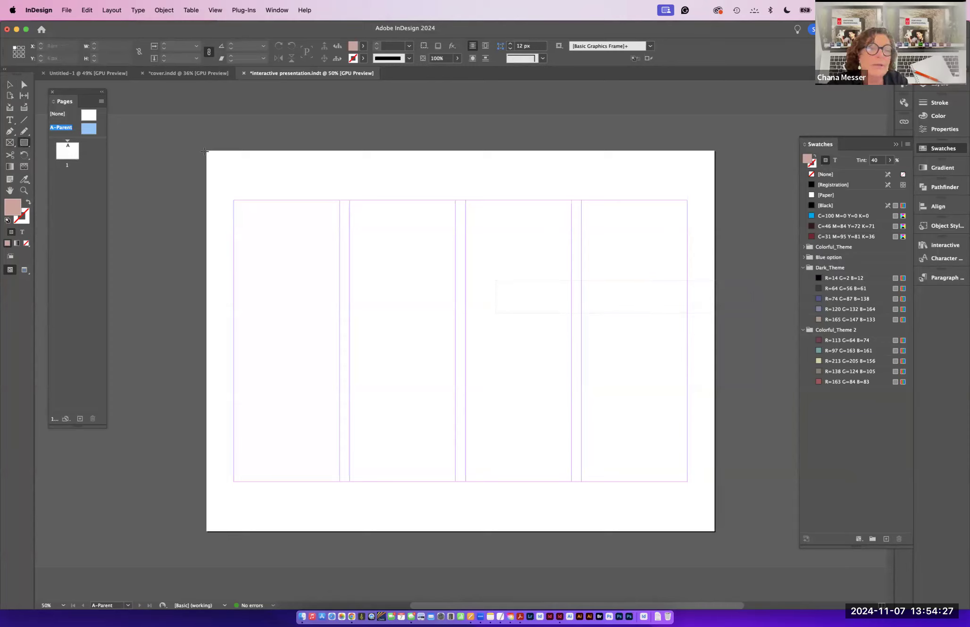
{"action": "left_click_drag", "start_coordinate": [204, 151], "coordinate": [712, 531]}
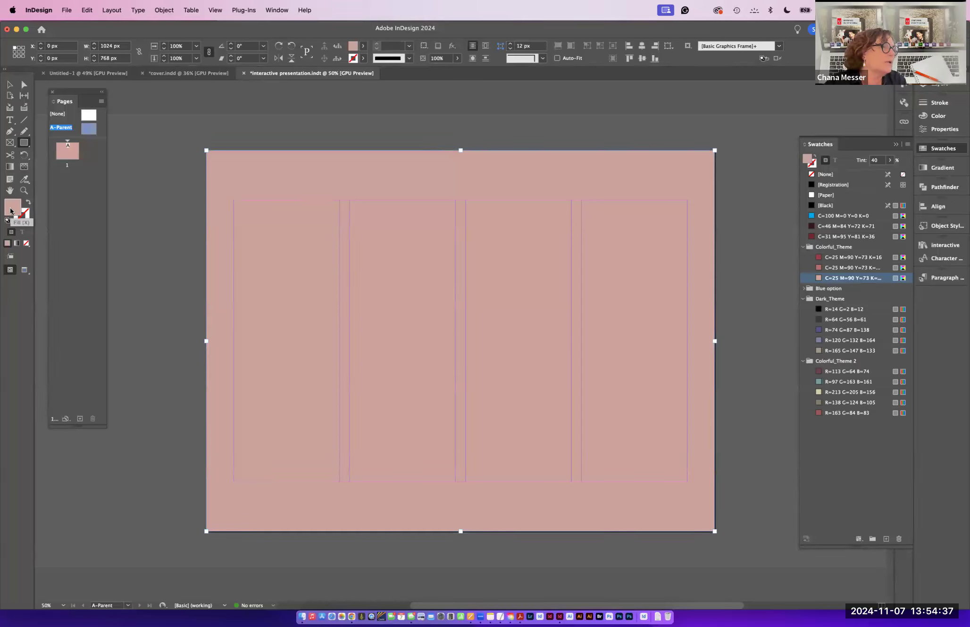
{"action": "left_click", "coordinate": [812, 238]}
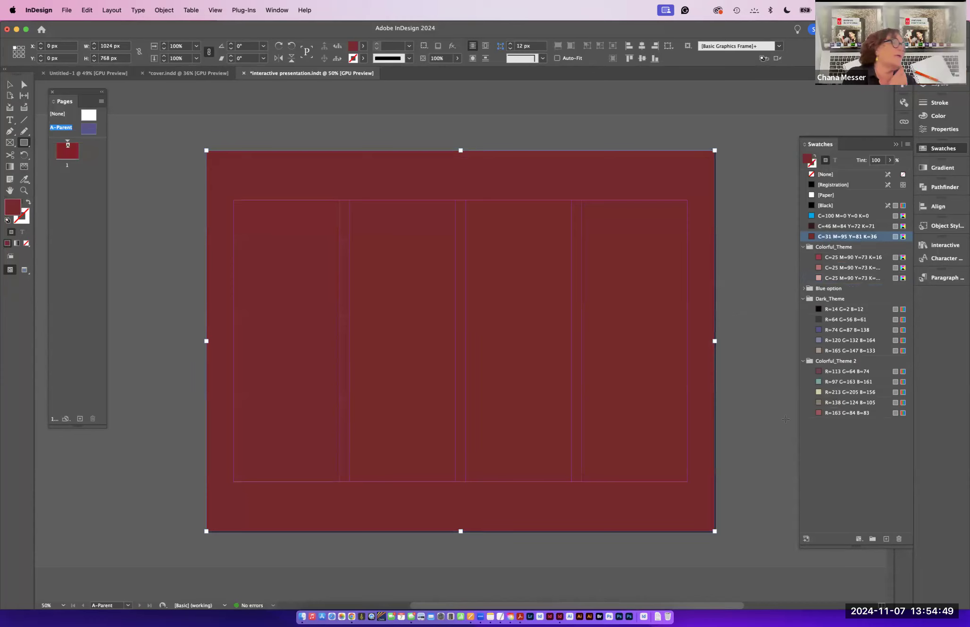
{"action": "left_click", "coordinate": [714, 533]}
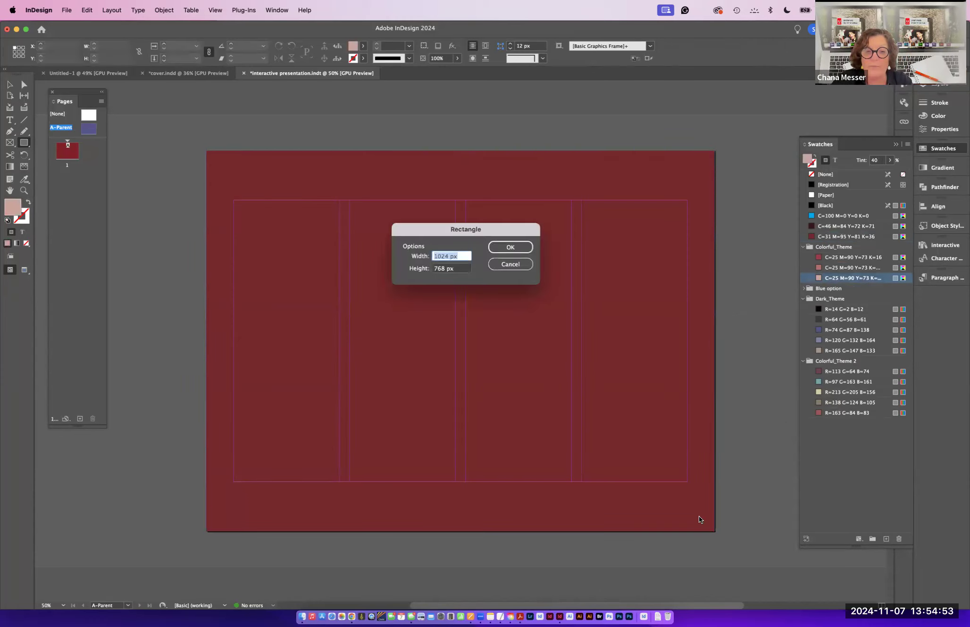
{"action": "left_click", "coordinate": [510, 264]}
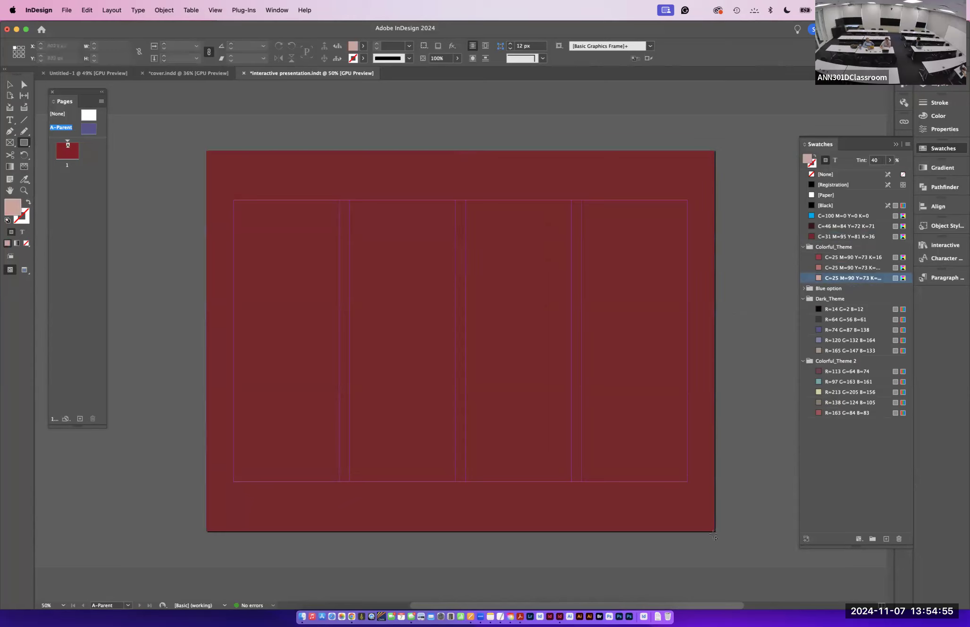
{"action": "key", "text": "v"}
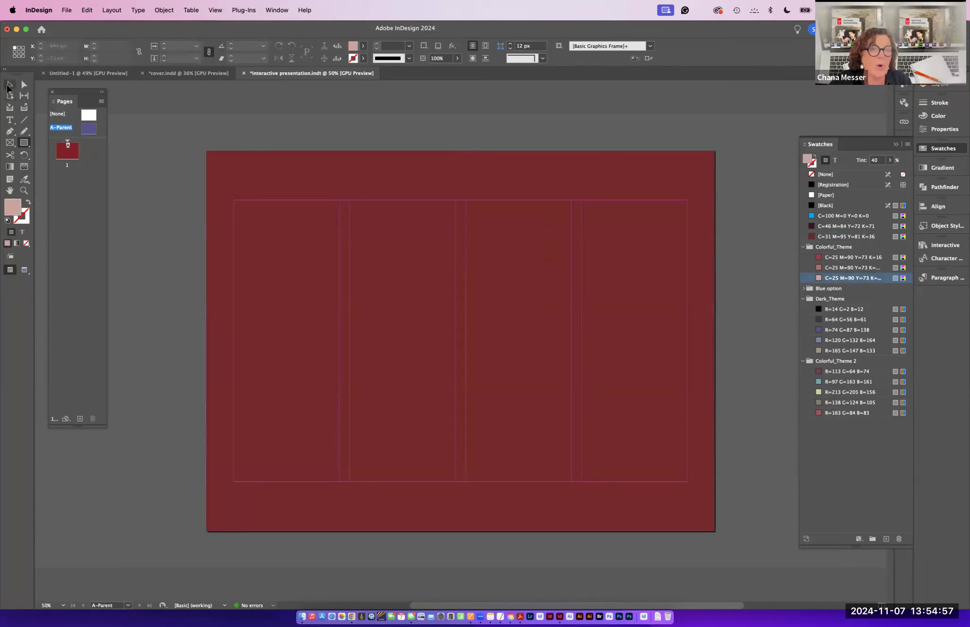
{"action": "left_click", "coordinate": [675, 474]}
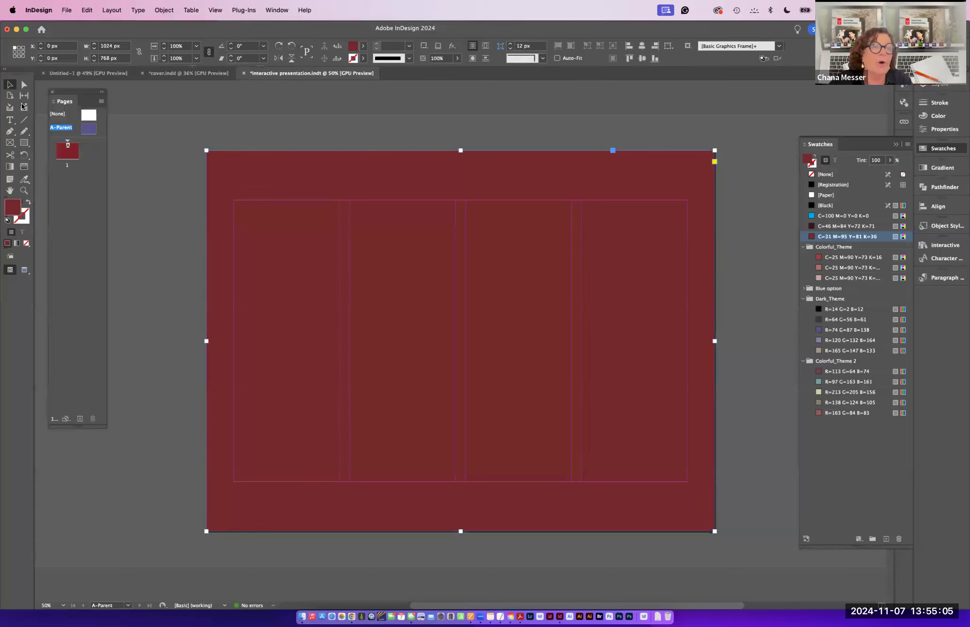
{"action": "left_click", "coordinate": [10, 121]}
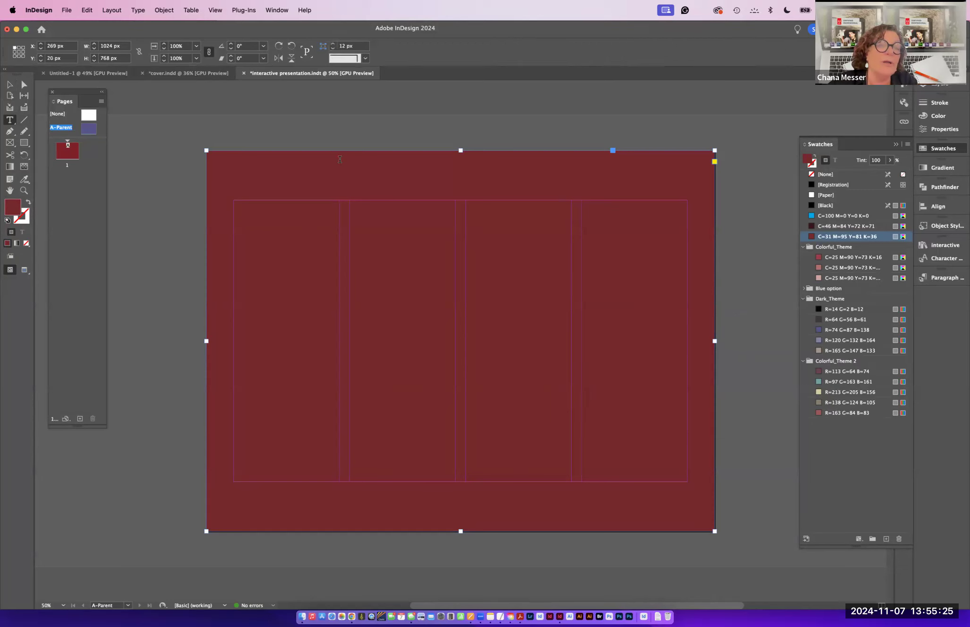
{"action": "left_click", "coordinate": [216, 159]}
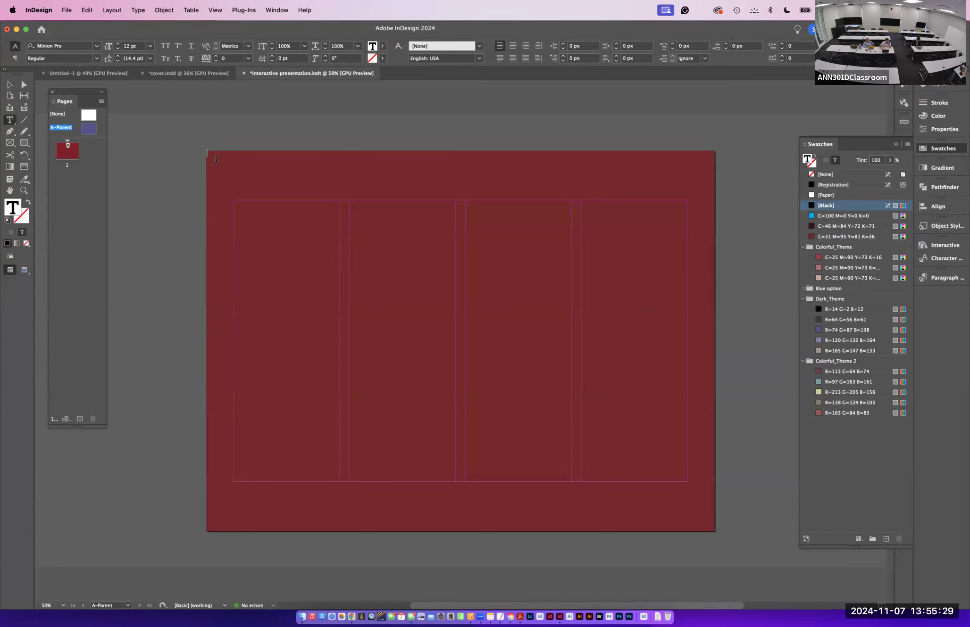
{"action": "key", "text": "Escape"}
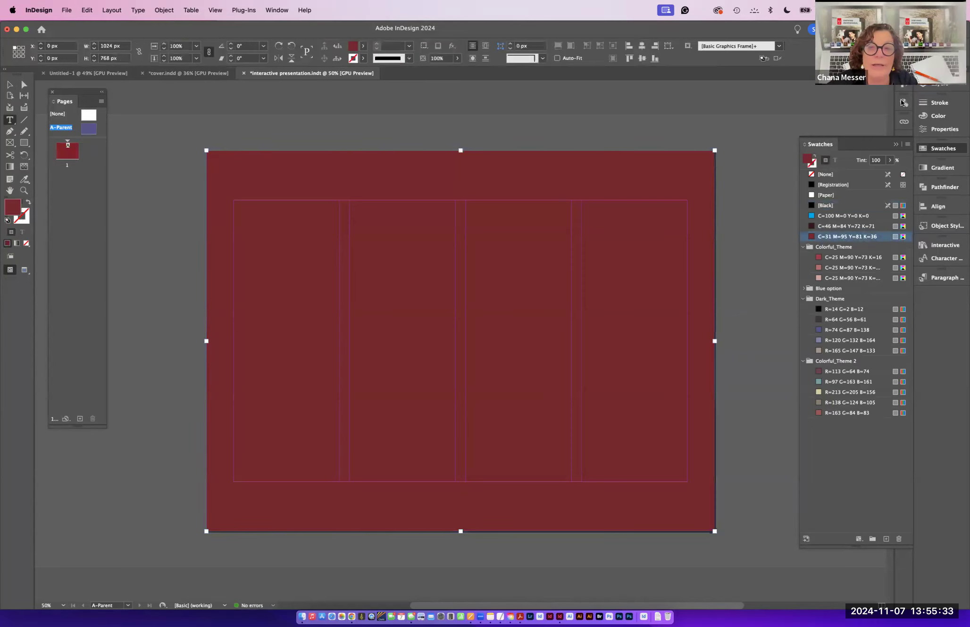
- Rename Layer 1 to opening page in the Layers panel
{"action": "left_click", "coordinate": [939, 84]}
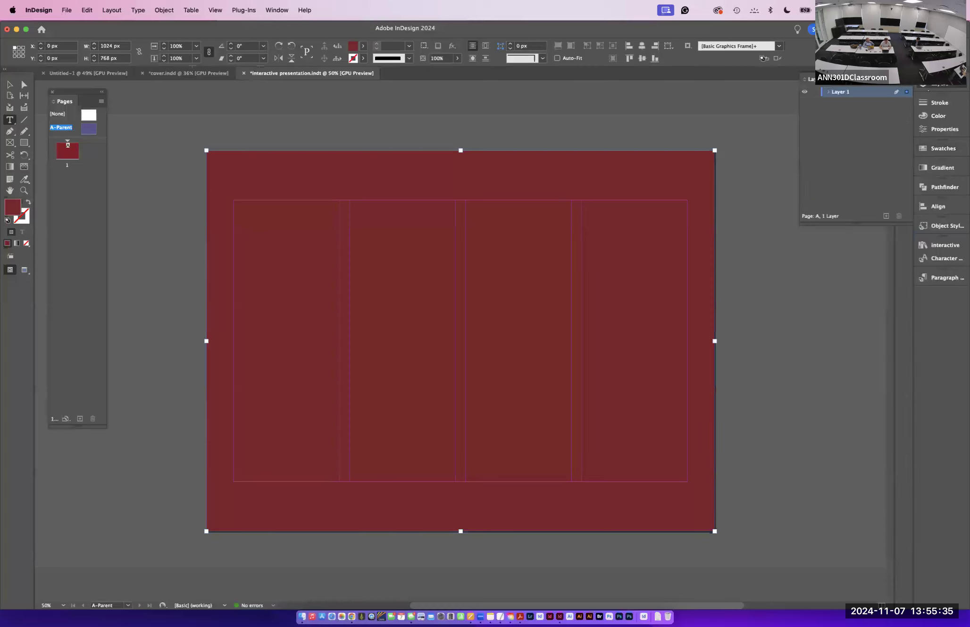
{"action": "double_click", "coordinate": [843, 92]}
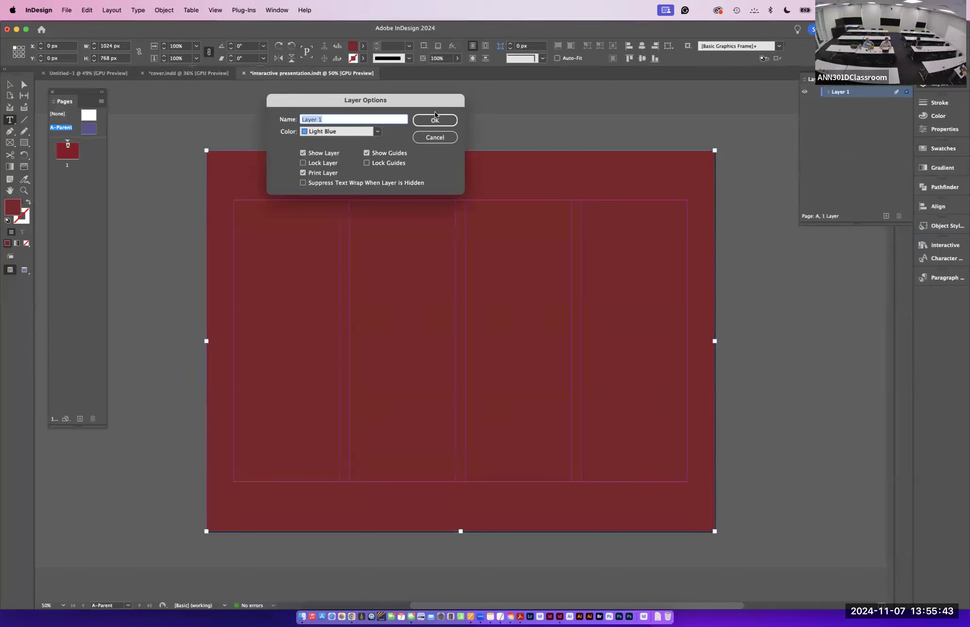
{"action": "type", "text": "ope"}
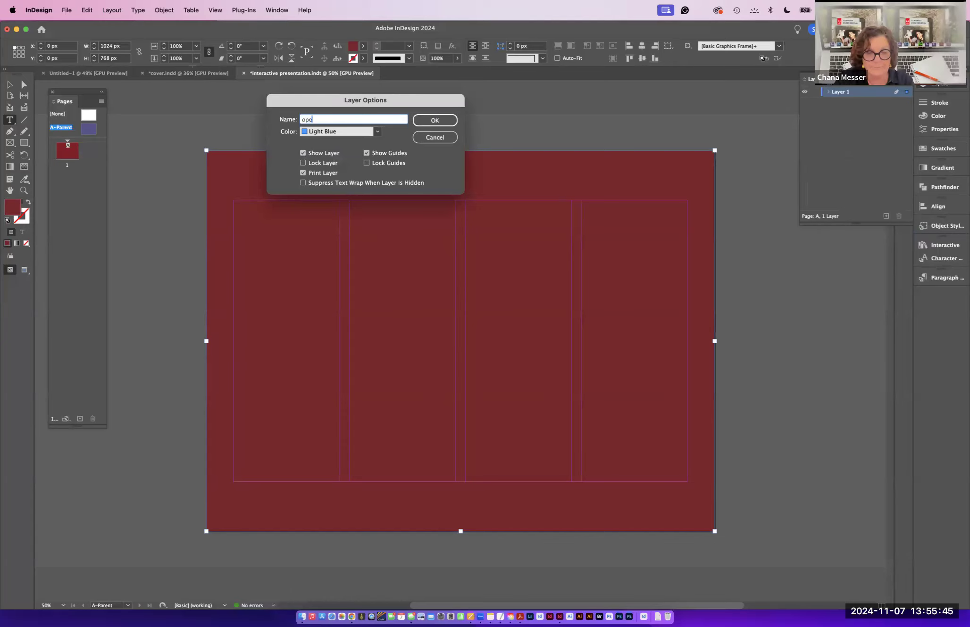
{"action": "type", "text": "ning pa"}
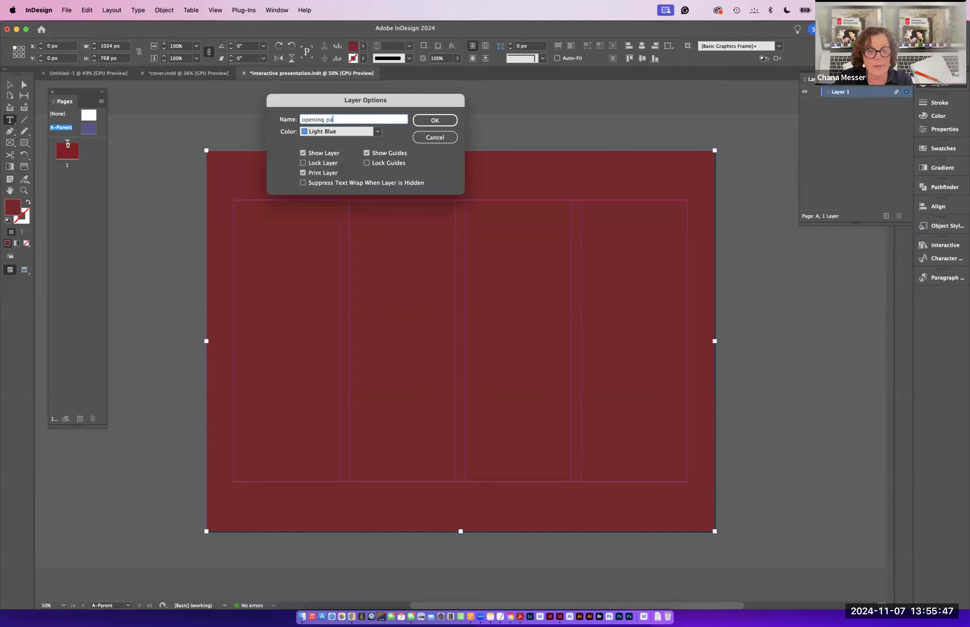
{"action": "type", "text": "ge"}
{"action": "key", "text": "Return"}
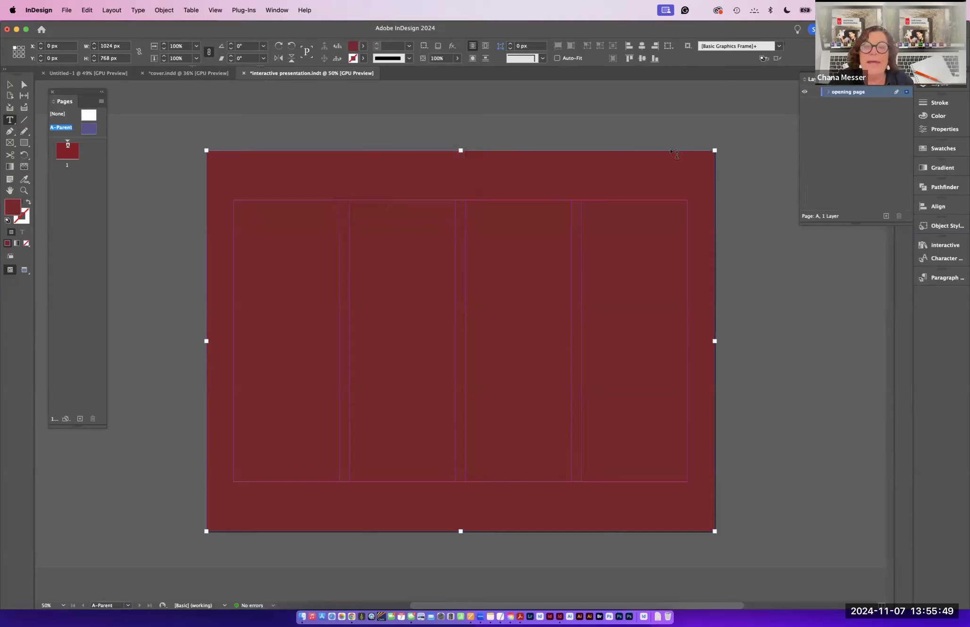
- Delete the Art & Music item from the opening page layer and lock the background rectangle
{"action": "left_click", "coordinate": [828, 92]}
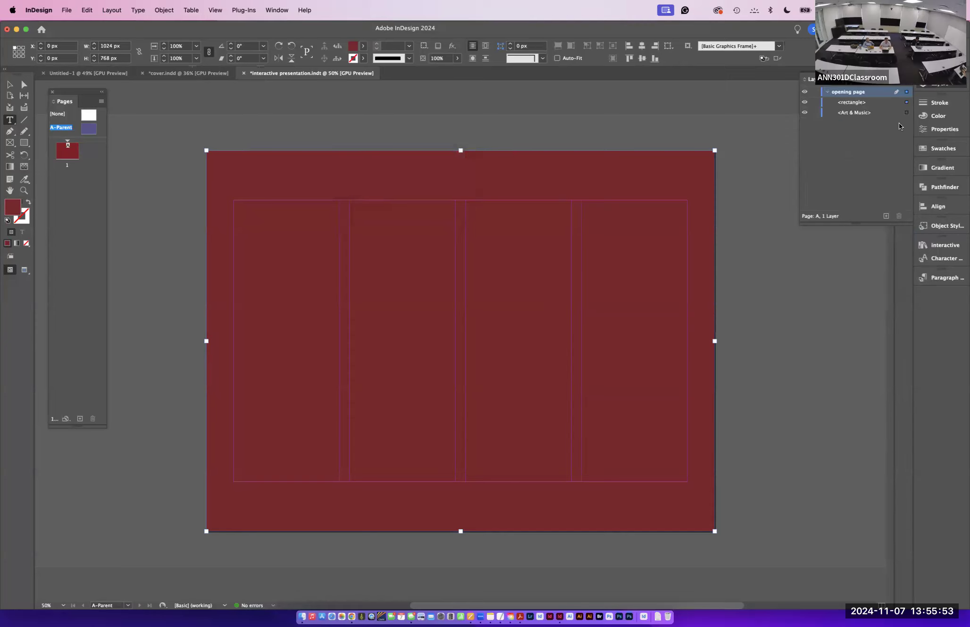
{"action": "left_click", "coordinate": [908, 114]}
{"action": "key", "text": "Delete"}
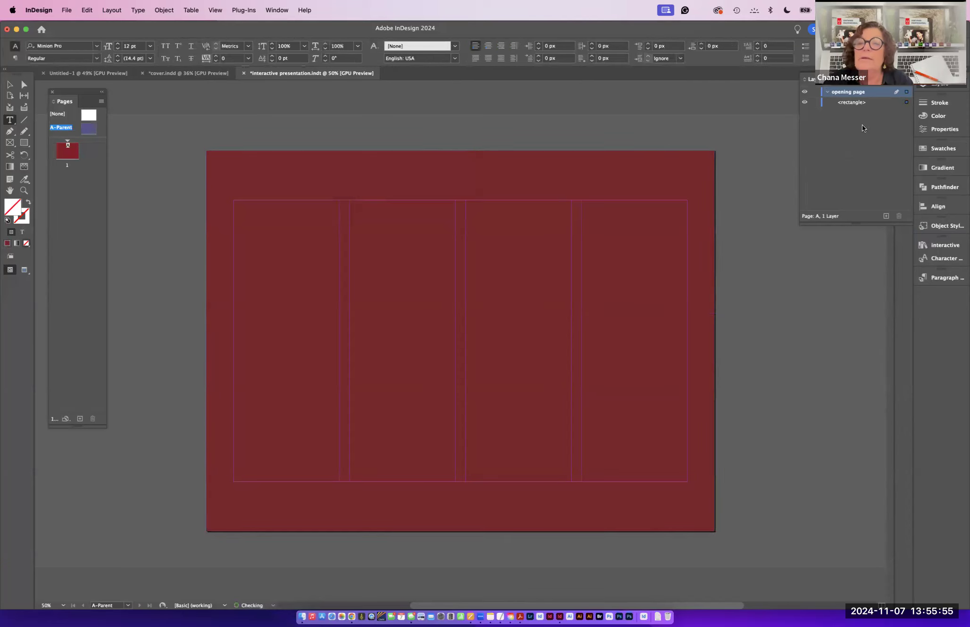
{"action": "left_click", "coordinate": [846, 104]}
{"action": "left_click", "coordinate": [815, 102]}
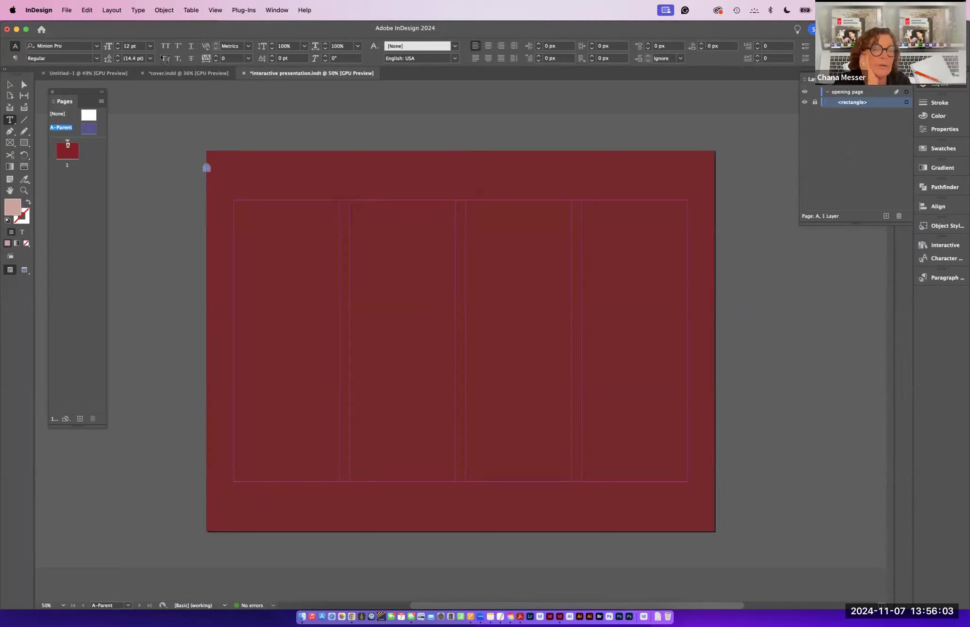
- Draw a text frame about 900 x 190 px across the top of the page inside the margins
{"action": "left_click", "coordinate": [10, 121]}
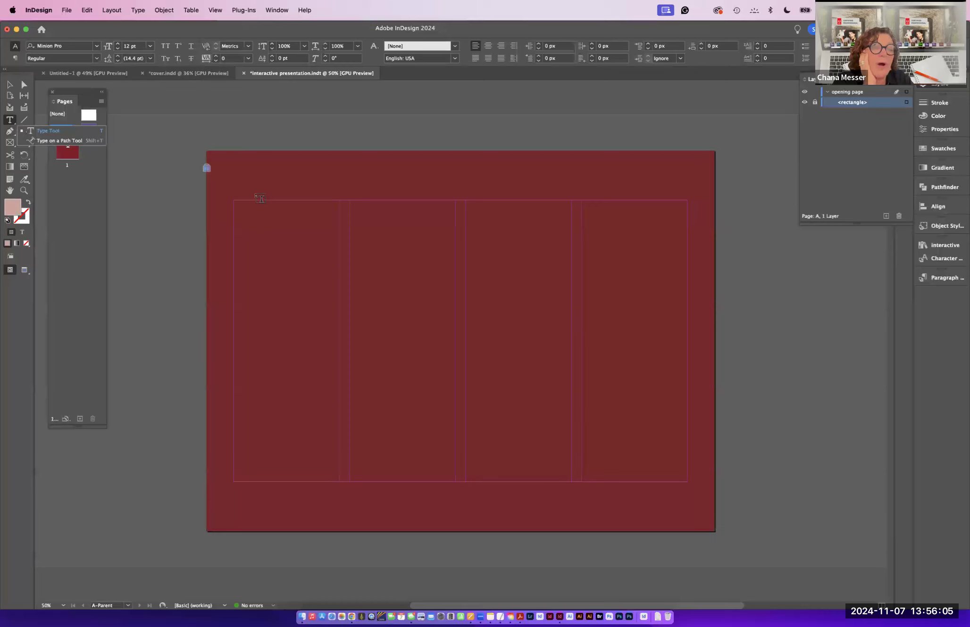
{"action": "left_click_drag", "start_coordinate": [238, 205], "coordinate": [686, 300]}
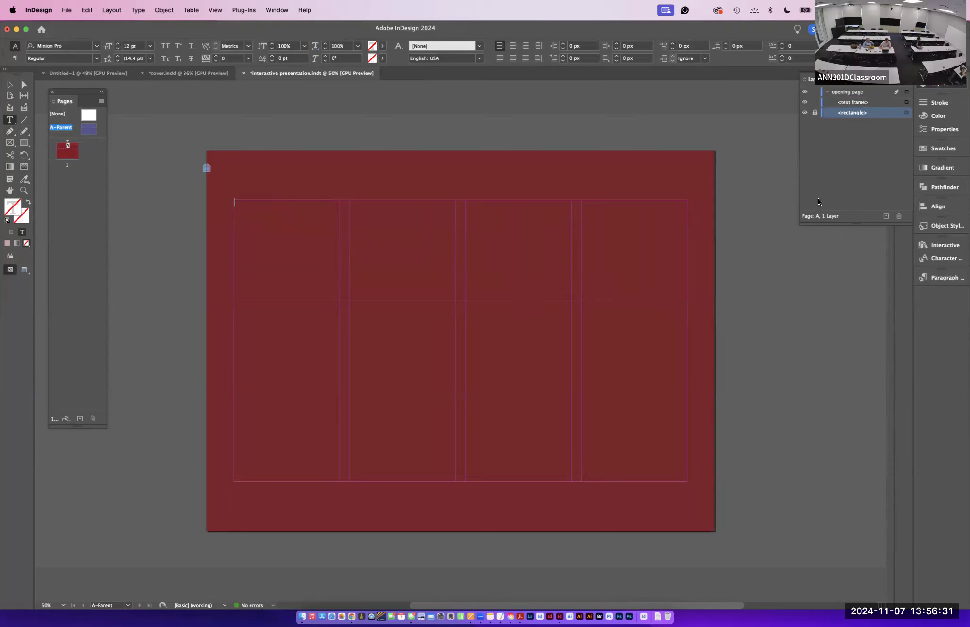
- Open the Properties panel and try to set the text fill to Paper
{"action": "left_click", "coordinate": [809, 79]}
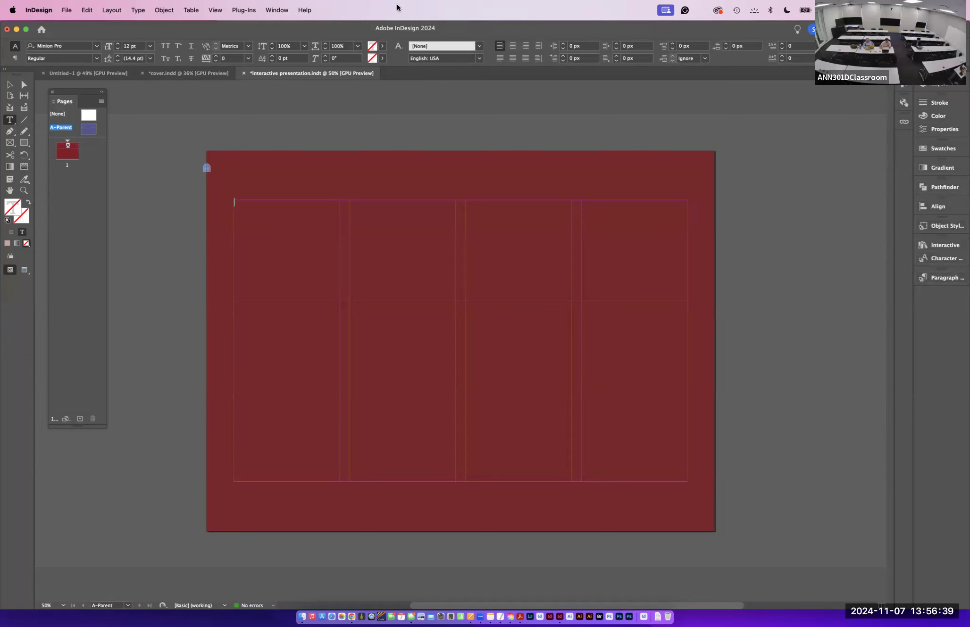
{"action": "left_click", "coordinate": [276, 11]}
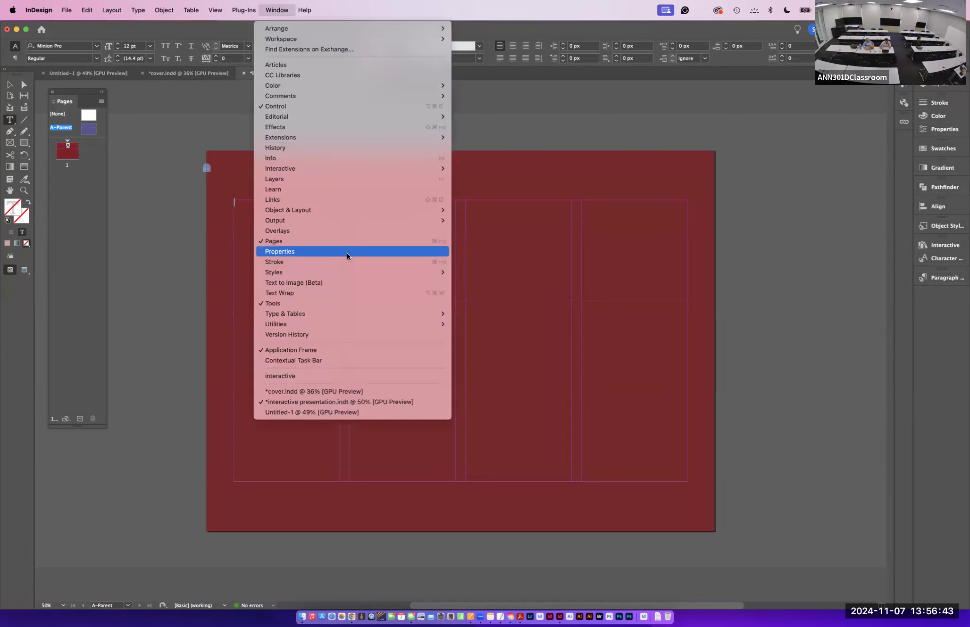
{"action": "left_click", "coordinate": [402, 262]}
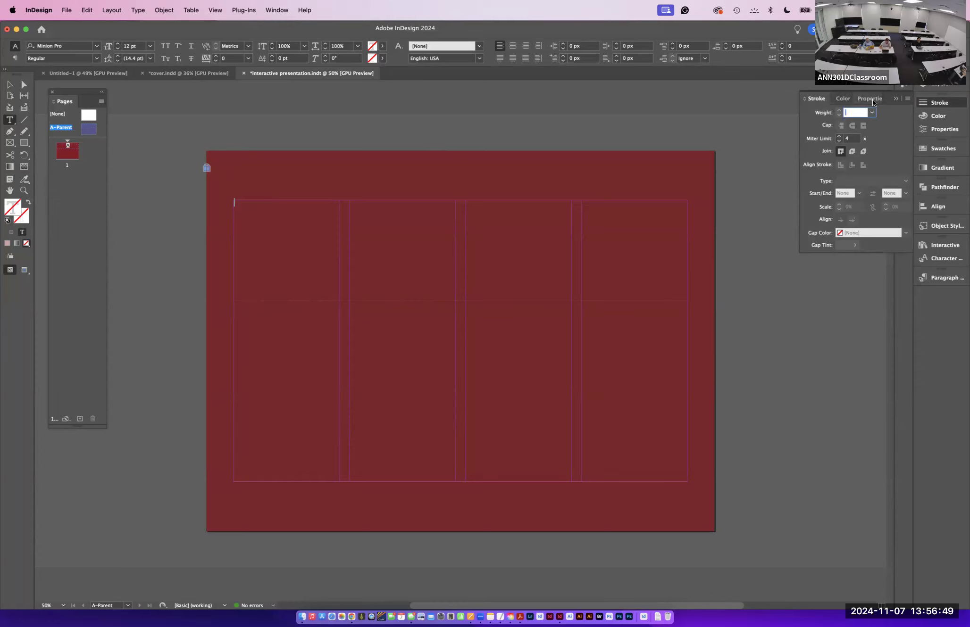
{"action": "left_click", "coordinate": [872, 99]}
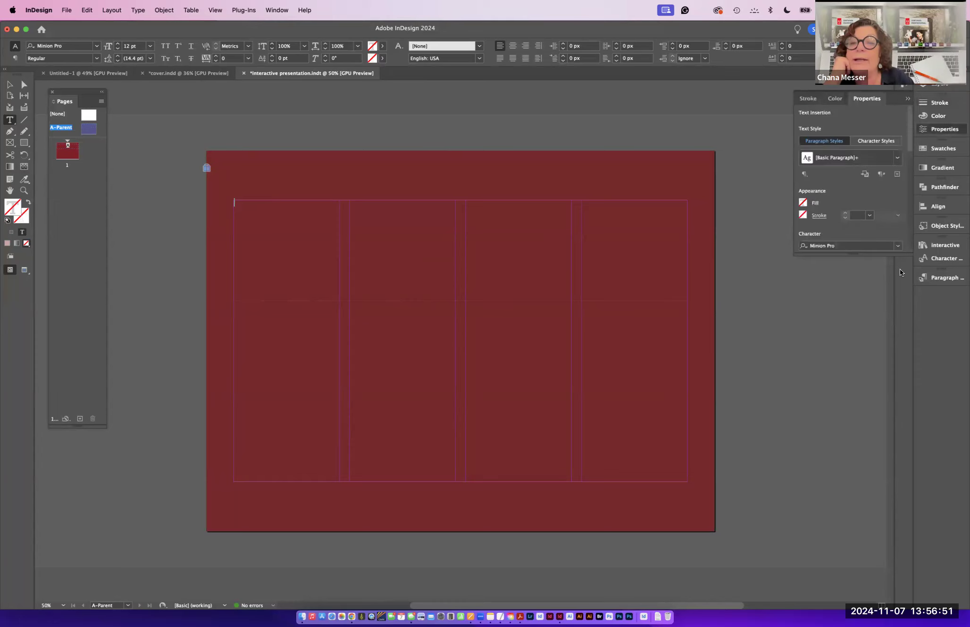
{"action": "left_click_drag", "start_coordinate": [853, 254], "coordinate": [841, 599]}
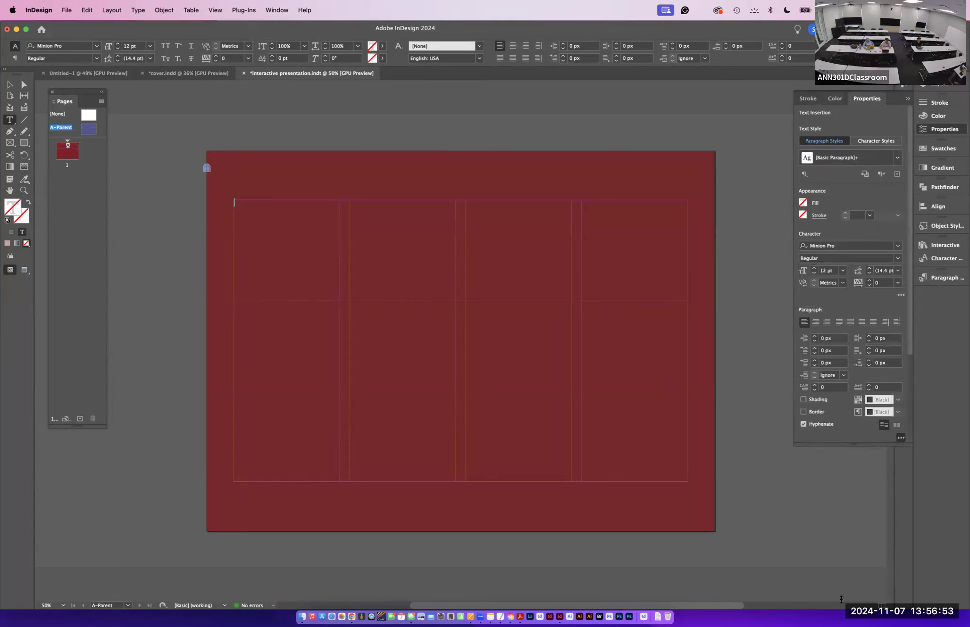
{"action": "left_click", "coordinate": [802, 203]}
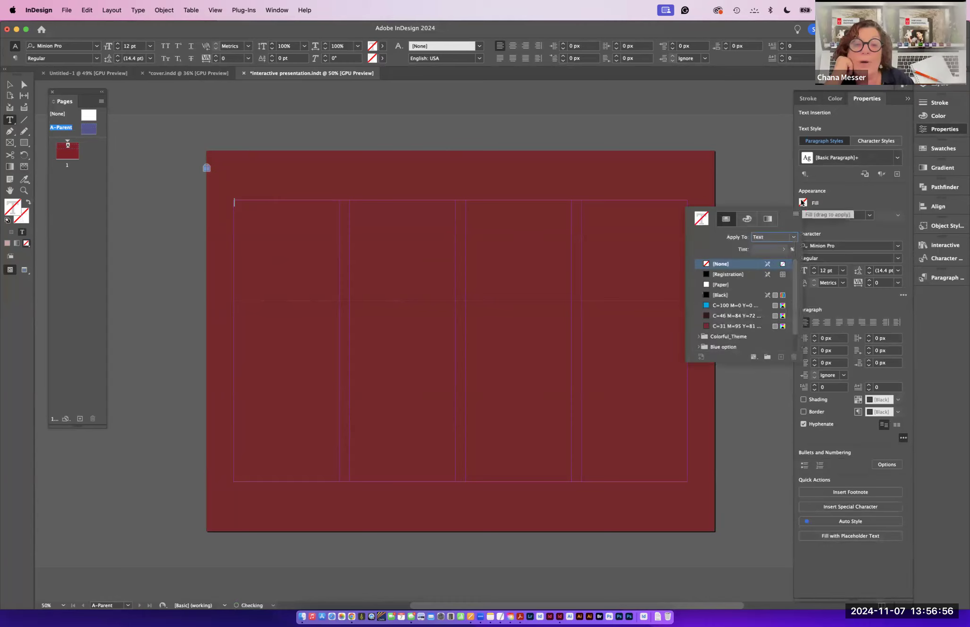
{"action": "left_click", "coordinate": [712, 284]}
{"action": "left_click", "coordinate": [855, 184]}
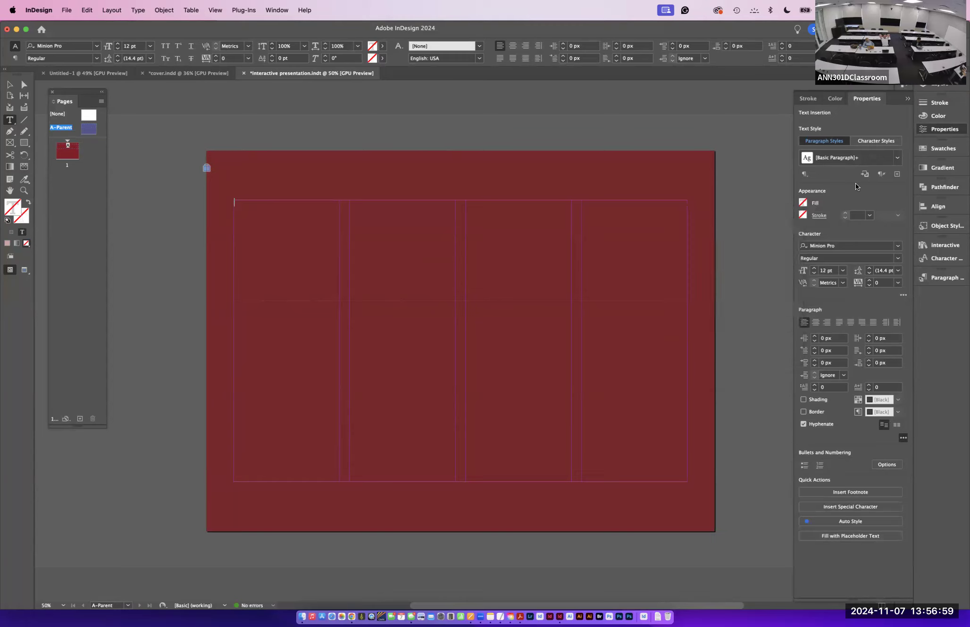
- Set the text formatting to Minion Pro Semibold at 30 pt
{"action": "left_click", "coordinate": [843, 241]}
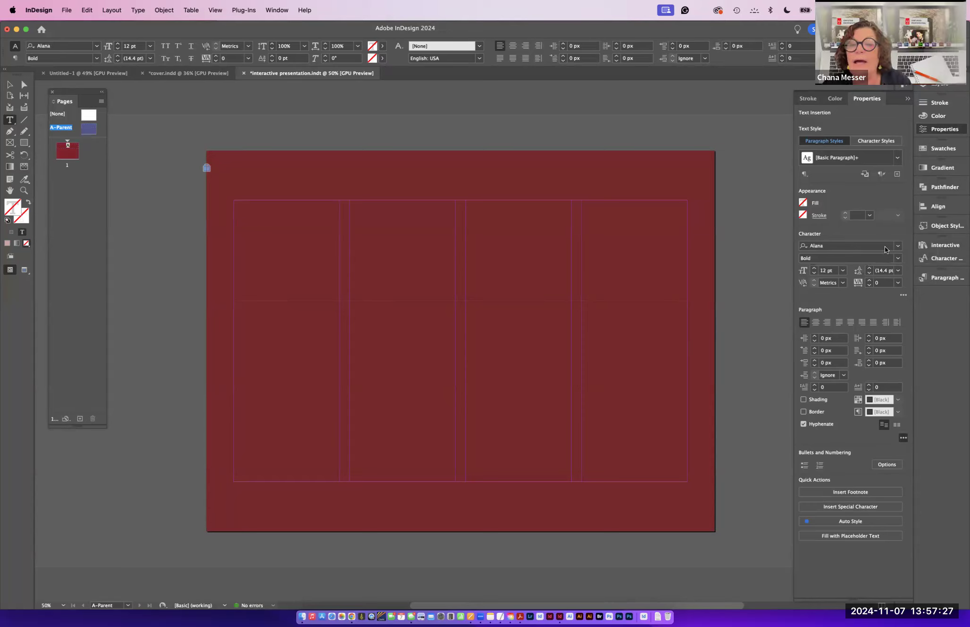
{"action": "left_click", "coordinate": [882, 244]}
{"action": "left_click", "coordinate": [897, 246]}
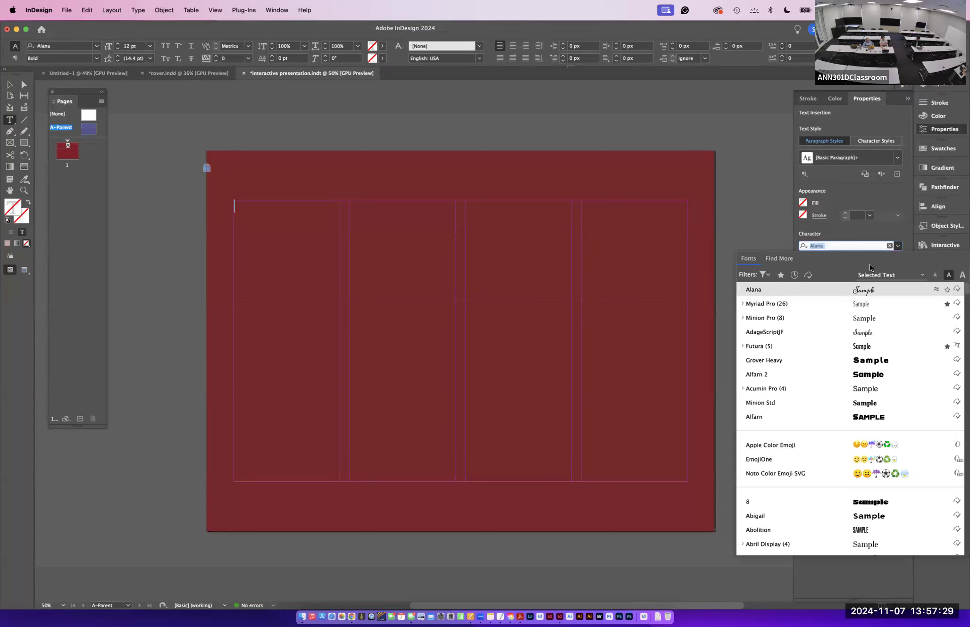
{"action": "left_click", "coordinate": [808, 317]}
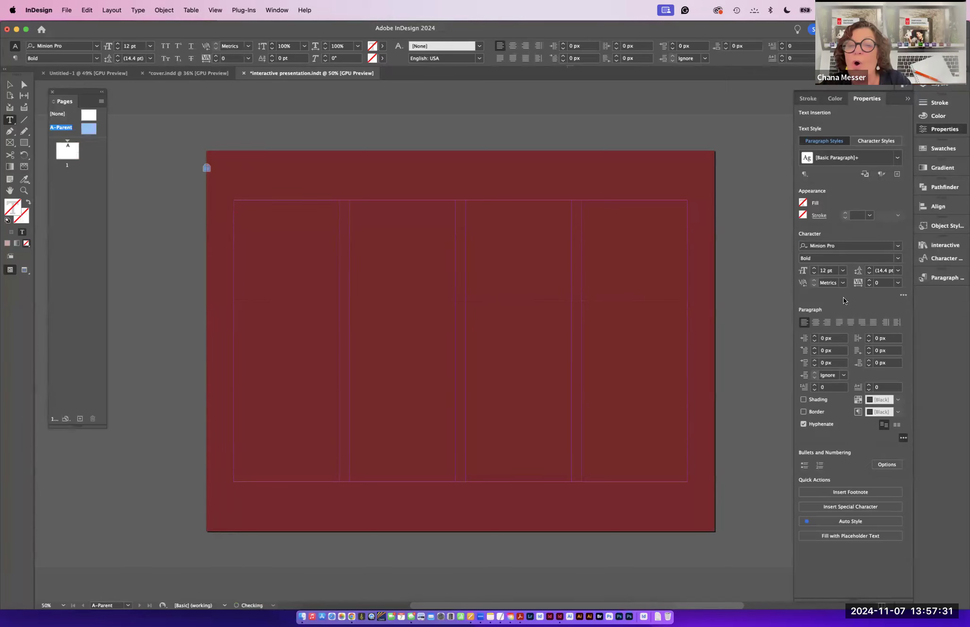
{"action": "left_click", "coordinate": [896, 258]}
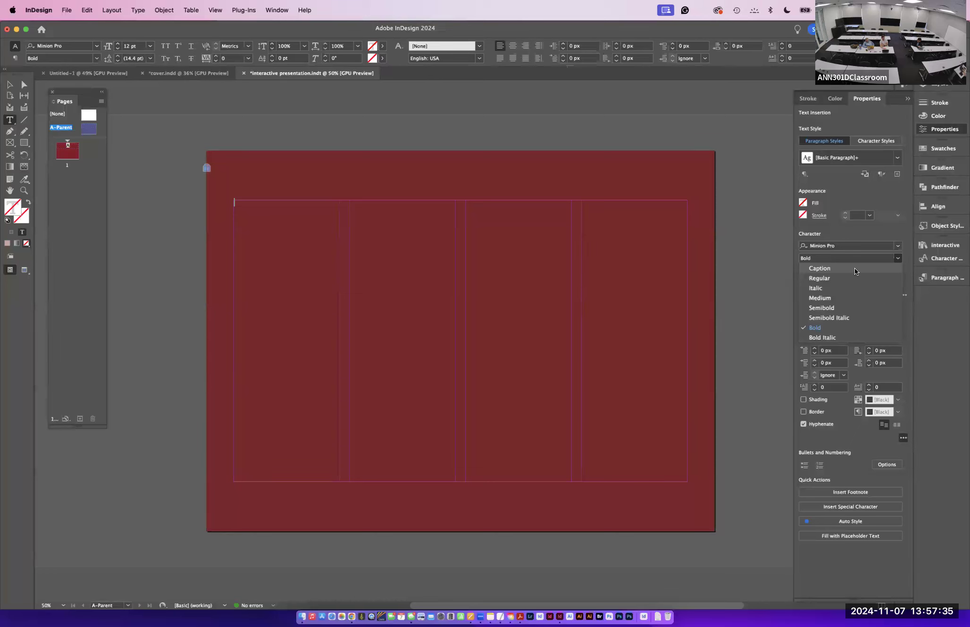
{"action": "left_click", "coordinate": [842, 306]}
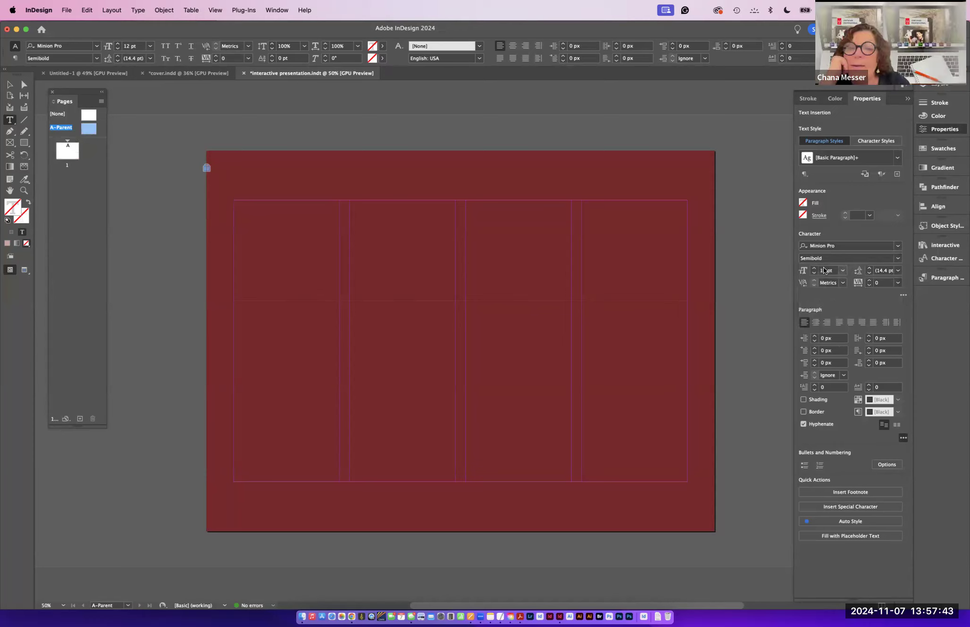
{"action": "left_click", "coordinate": [843, 270]}
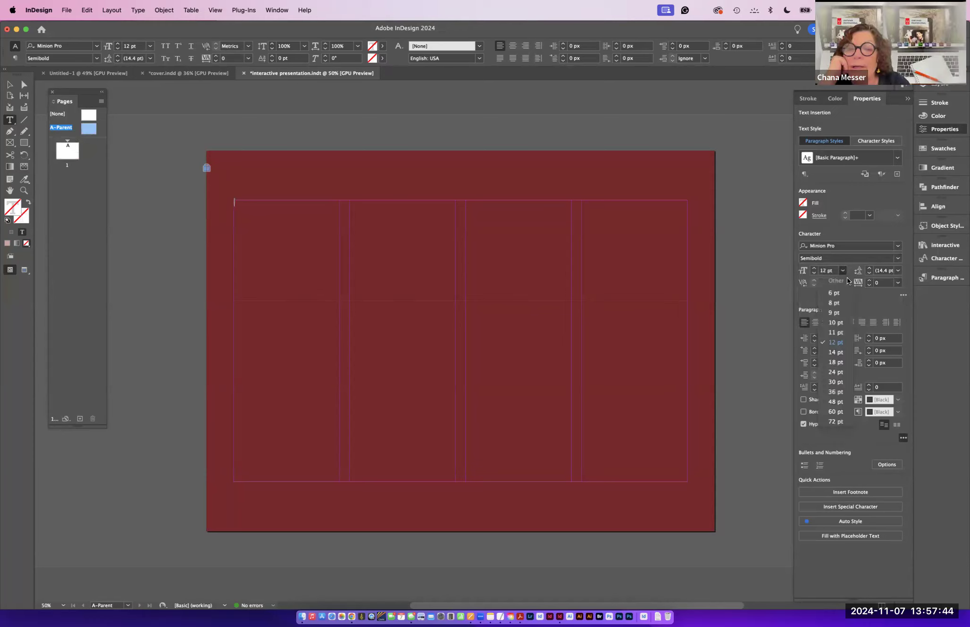
{"action": "left_click", "coordinate": [835, 381]}
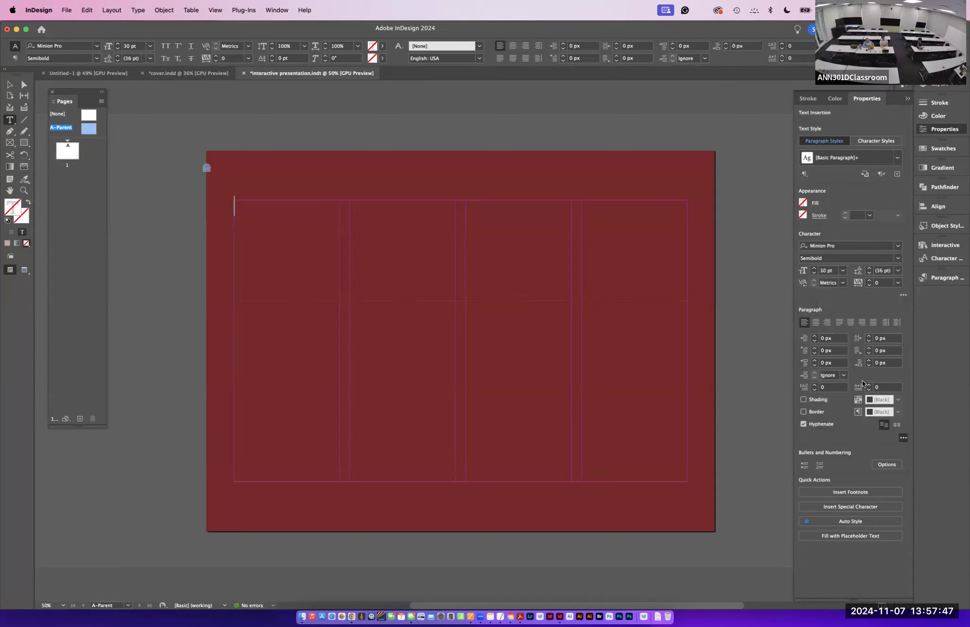
- Type the title Los Angeles Hidden Gems in the text frame
{"action": "type", "text": "Los Angeles Hidden Gems"}
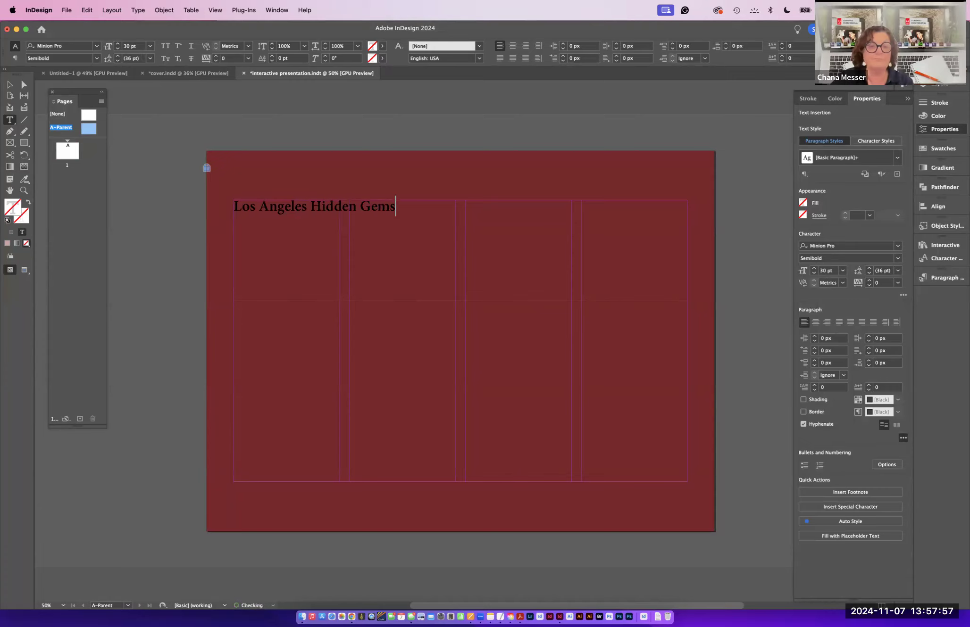
- Select all the title text and set its fill color to Paper
{"action": "key", "text": "super+a"}
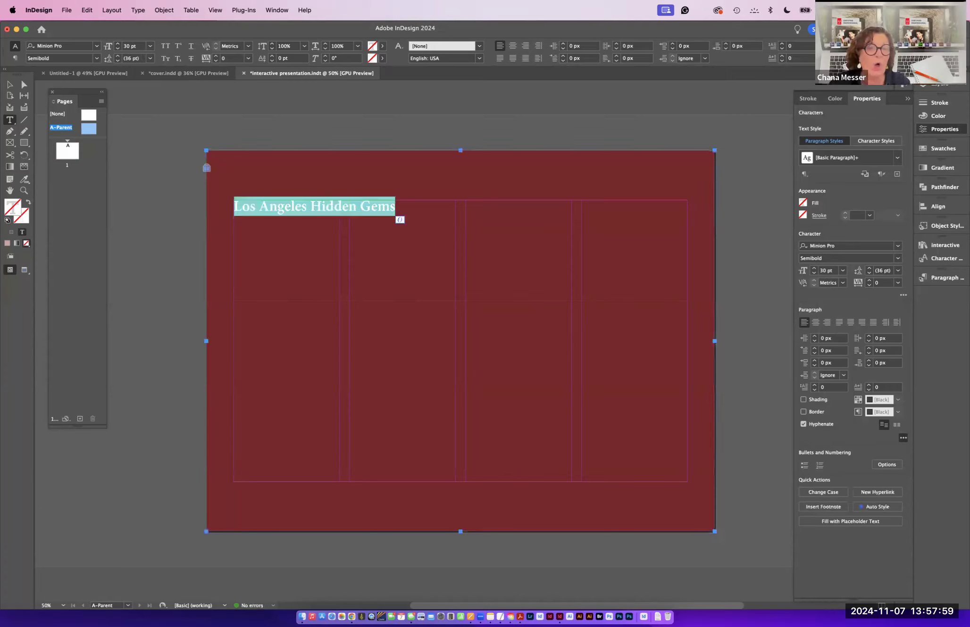
{"action": "triple_click", "coordinate": [379, 206]}
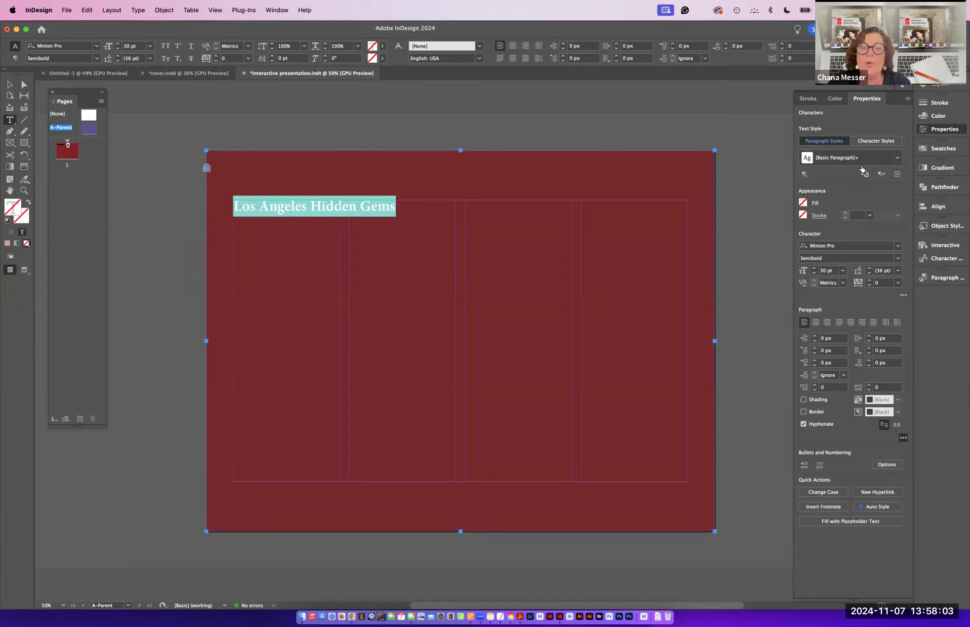
{"action": "left_click", "coordinate": [802, 203]}
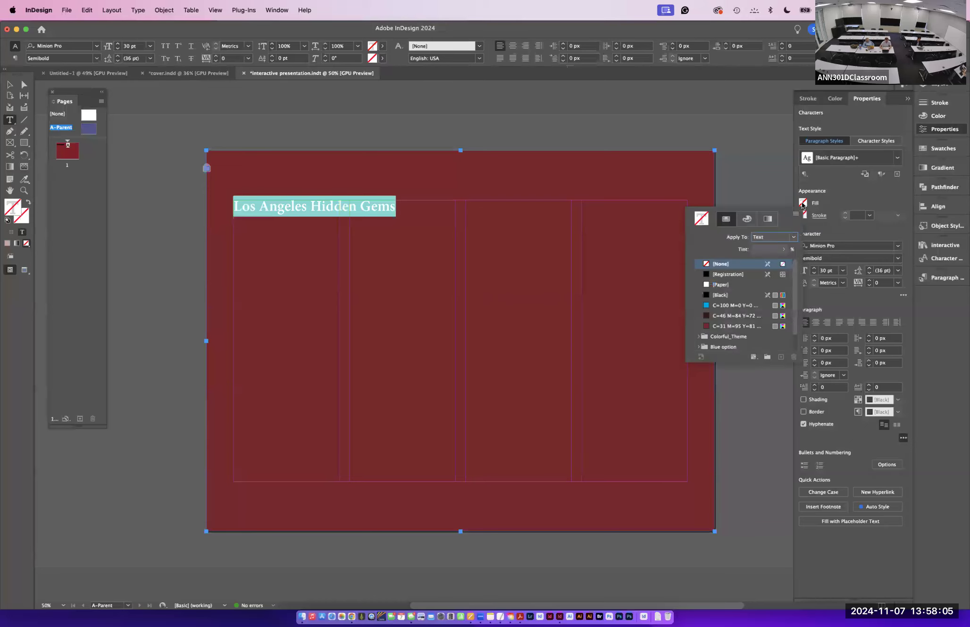
{"action": "left_click", "coordinate": [706, 284]}
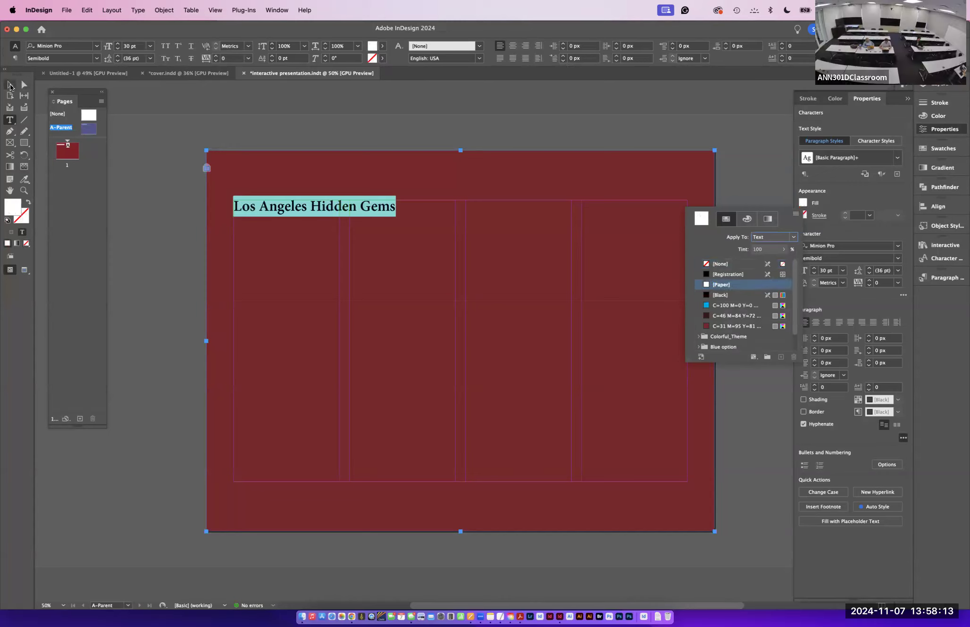
{"action": "left_click", "coordinate": [10, 85]}
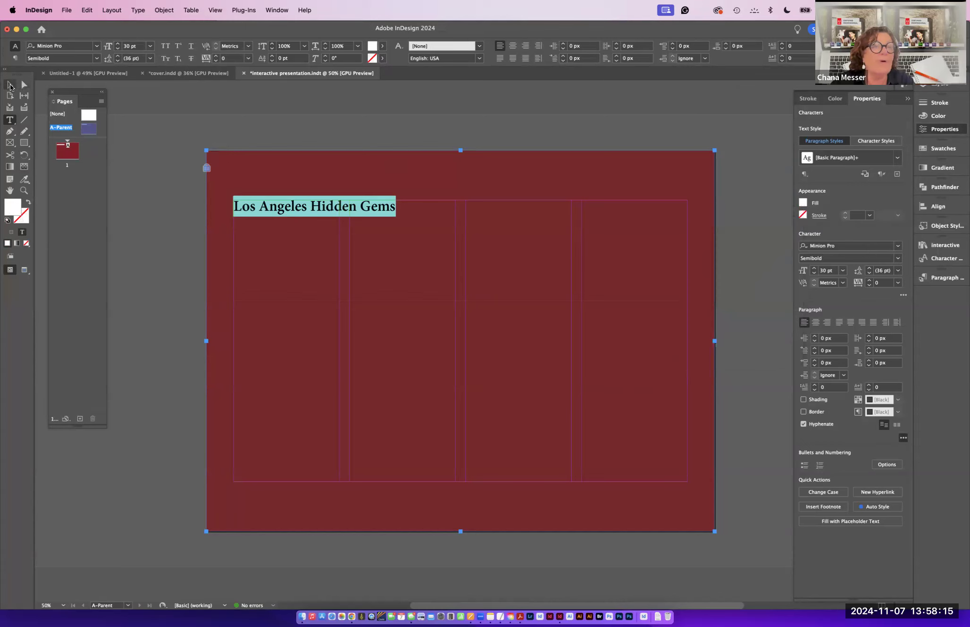
{"action": "key", "text": "Escape"}
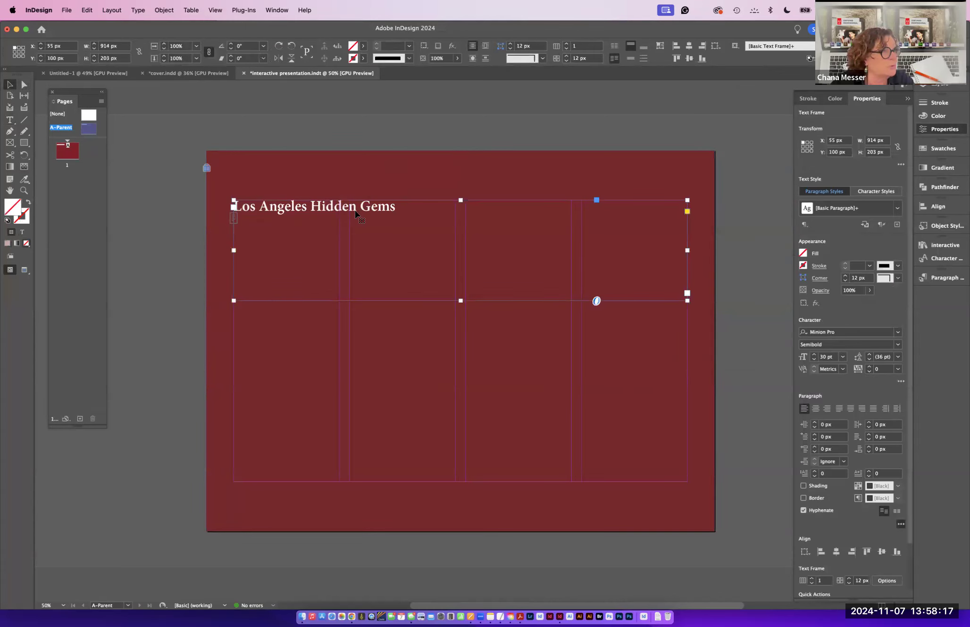
{"action": "left_click", "coordinate": [803, 254]}
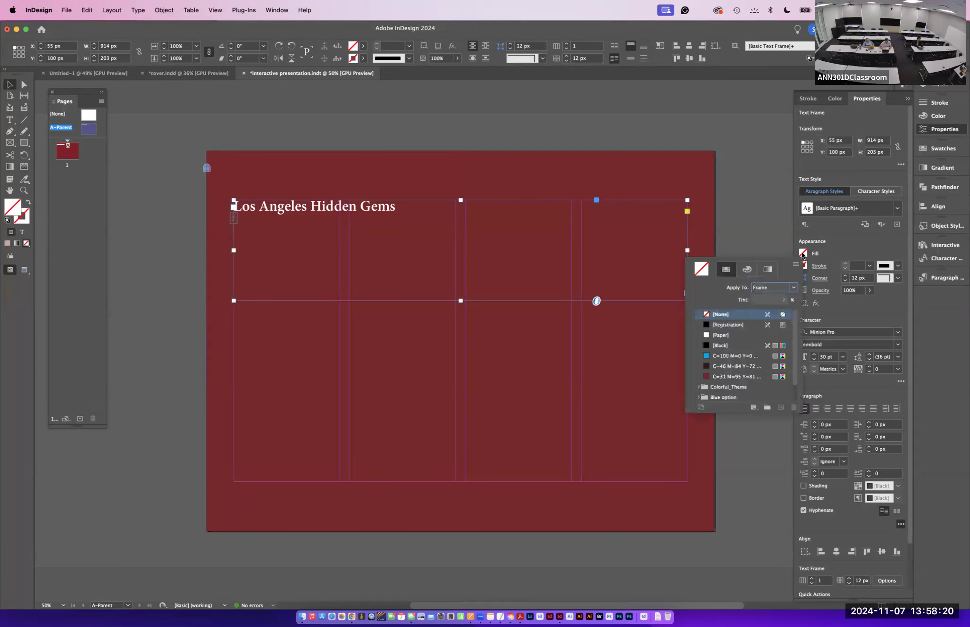
{"action": "left_click", "coordinate": [709, 334]}
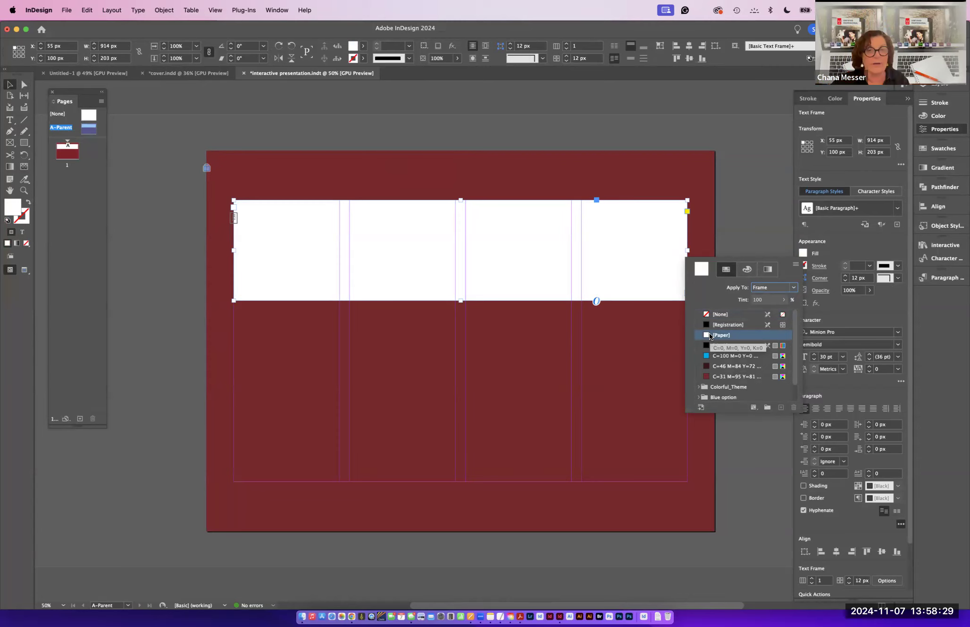
{"action": "left_click", "coordinate": [709, 315]}
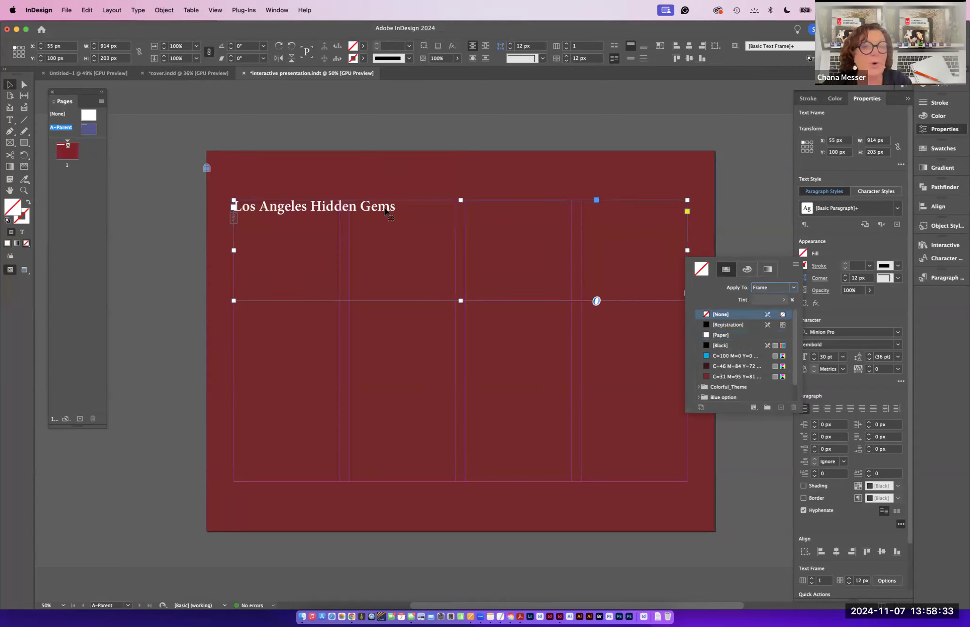
- Format the title text as center-aligned All Caps at 36 pt
{"action": "double_click", "coordinate": [326, 203]}
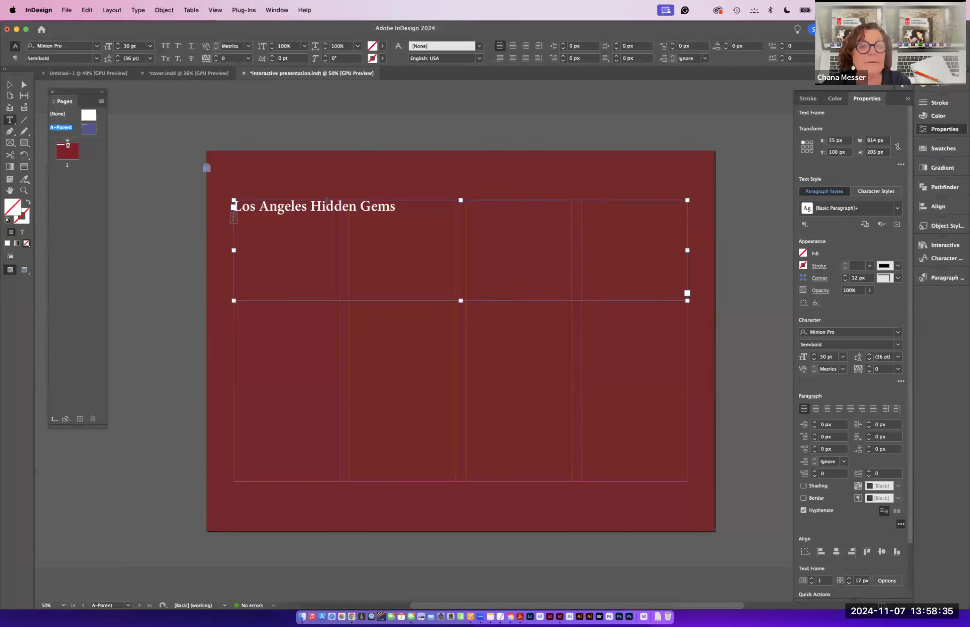
{"action": "left_click_drag", "start_coordinate": [399, 209], "coordinate": [234, 206]}
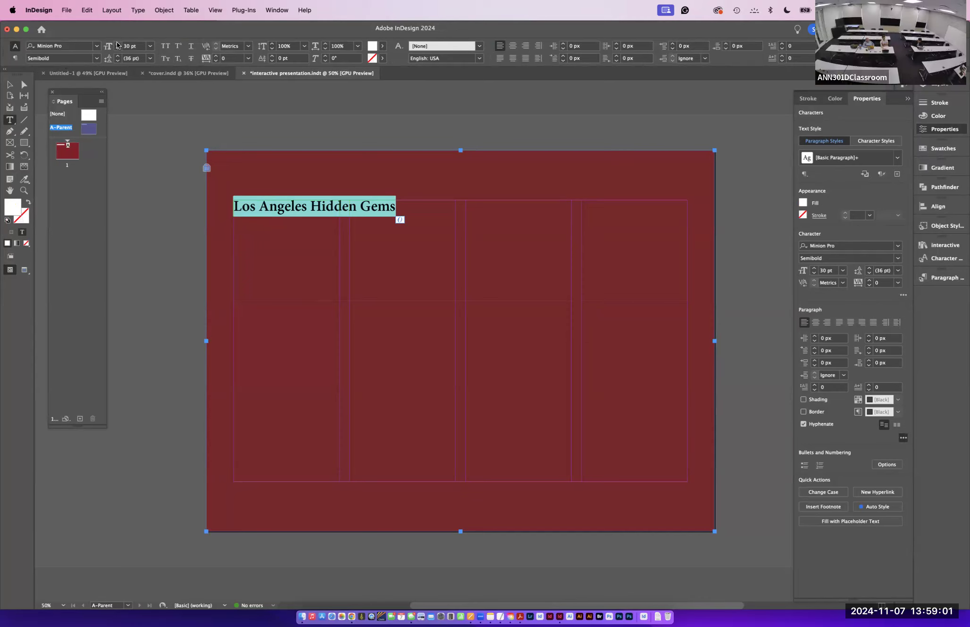
{"action": "left_click", "coordinate": [275, 9]}
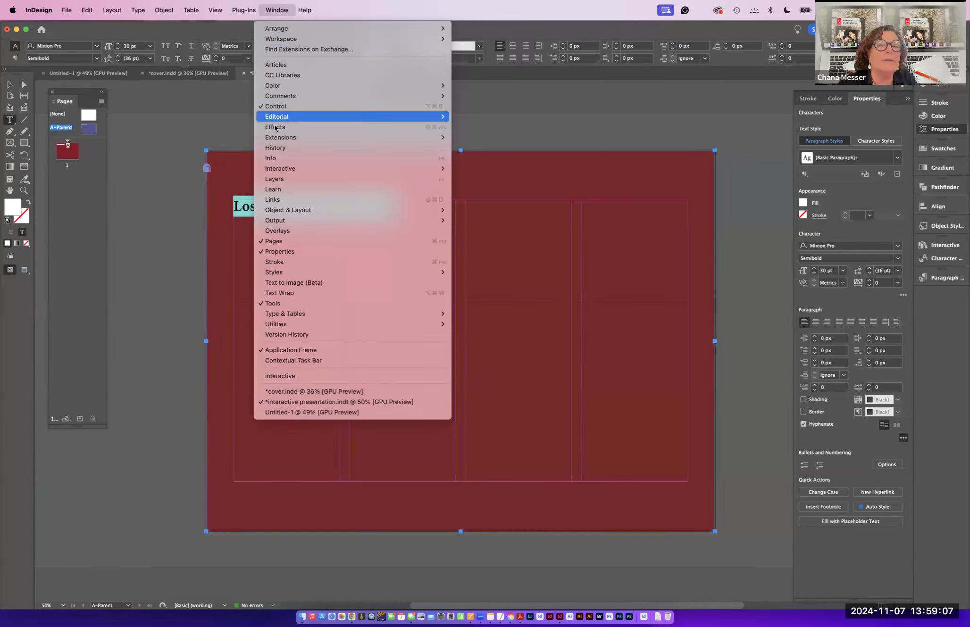
{"action": "left_click", "coordinate": [214, 124]}
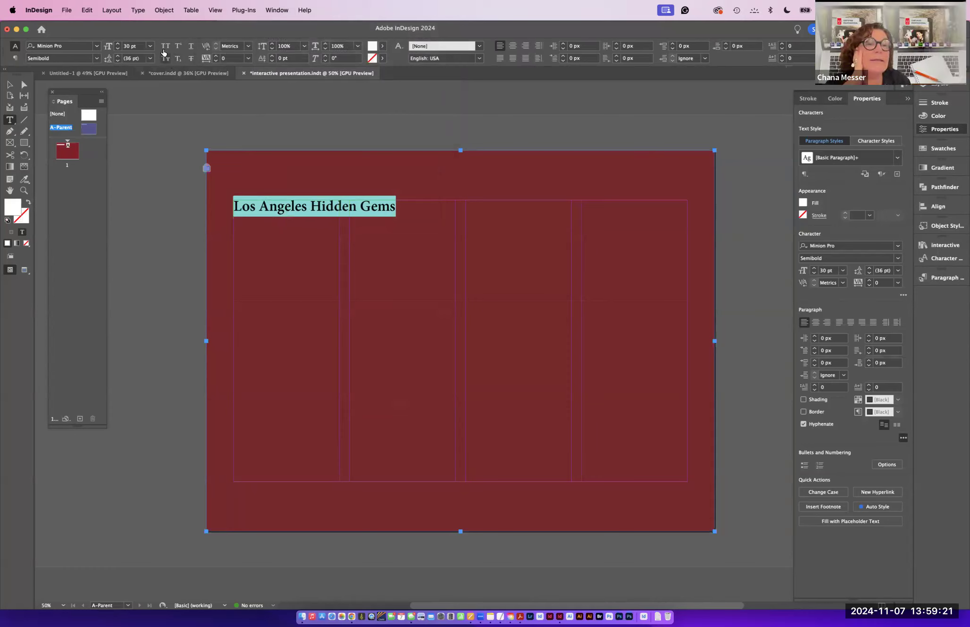
{"action": "left_click", "coordinate": [165, 46]}
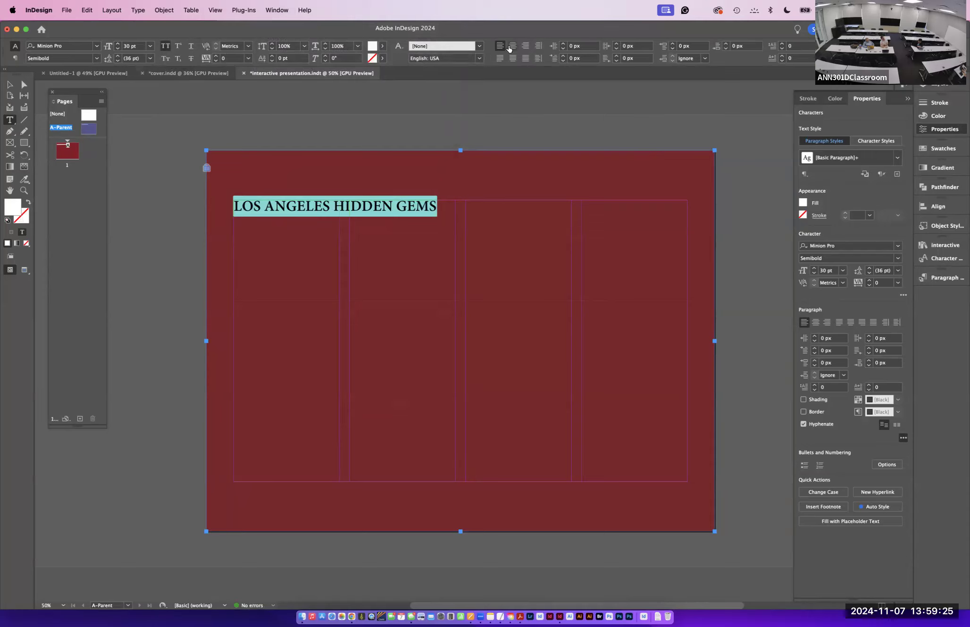
{"action": "left_click", "coordinate": [513, 46]}
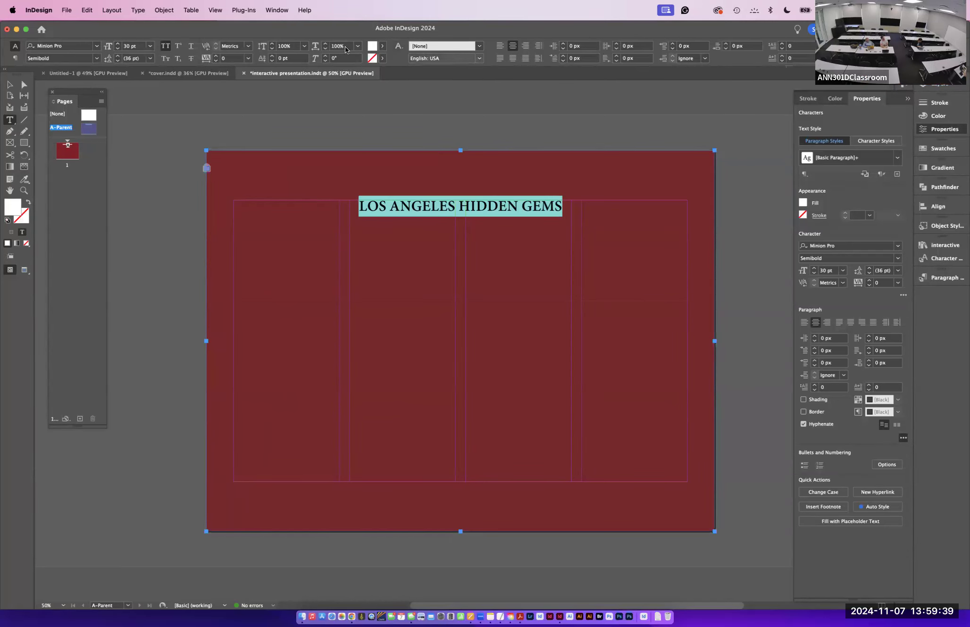
{"action": "left_click", "coordinate": [151, 46]}
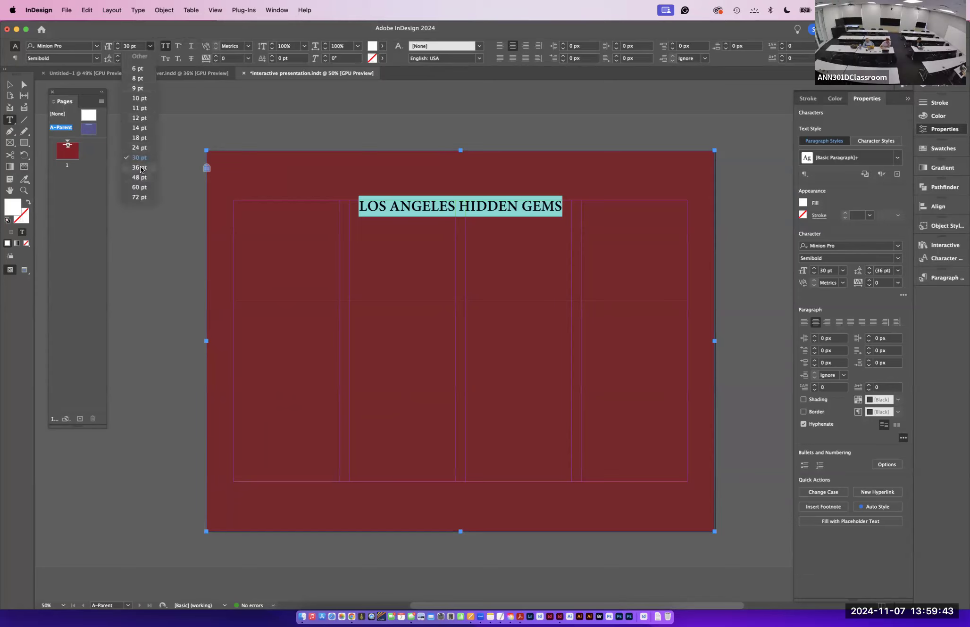
{"action": "left_click", "coordinate": [139, 168]}
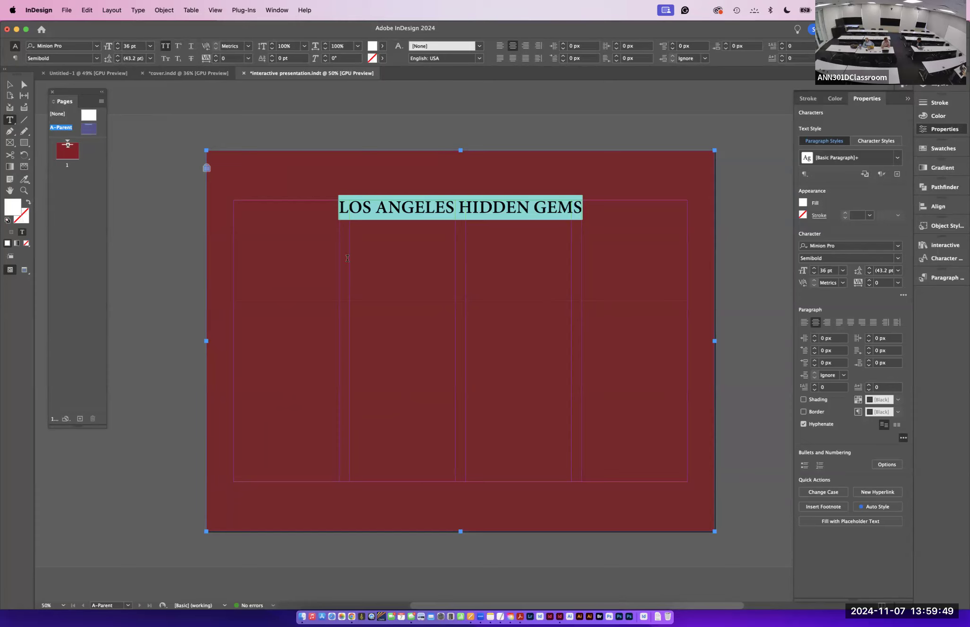
- Shorten the title text frame to about 131 px high by moving its bottom edge up
{"action": "left_click", "coordinate": [9, 85]}
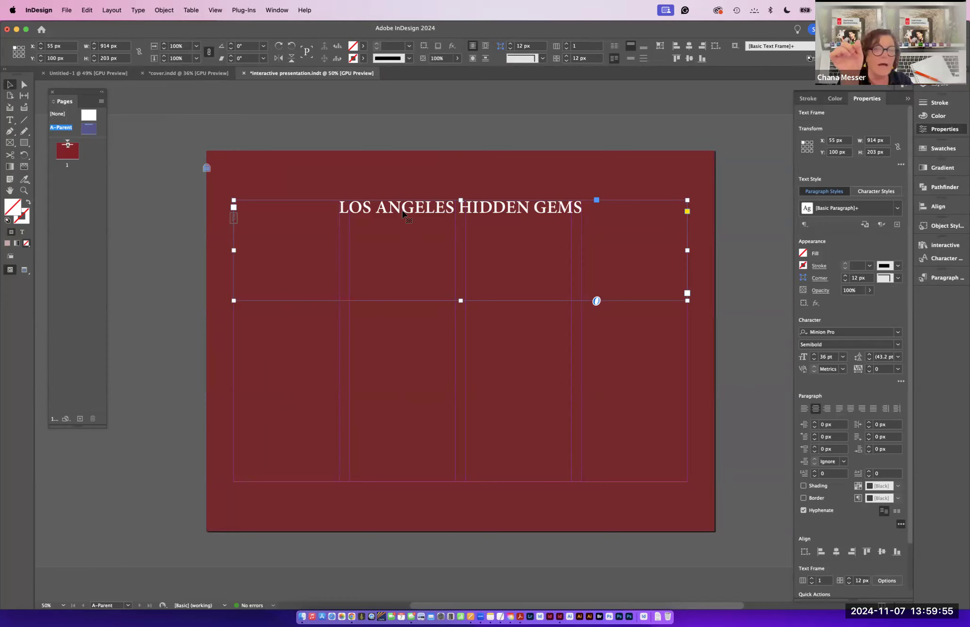
{"action": "mouse_move", "coordinate": [398, 213]}
{"action": "left_mouse_down"}
{"action": "mouse_move", "coordinate": [393, 276]}
{"action": "mouse_move", "coordinate": [406, 245]}
{"action": "mouse_move", "coordinate": [401, 206]}
{"action": "left_mouse_up"}
{"action": "left_click_drag", "start_coordinate": [461, 299], "coordinate": [461, 265]}
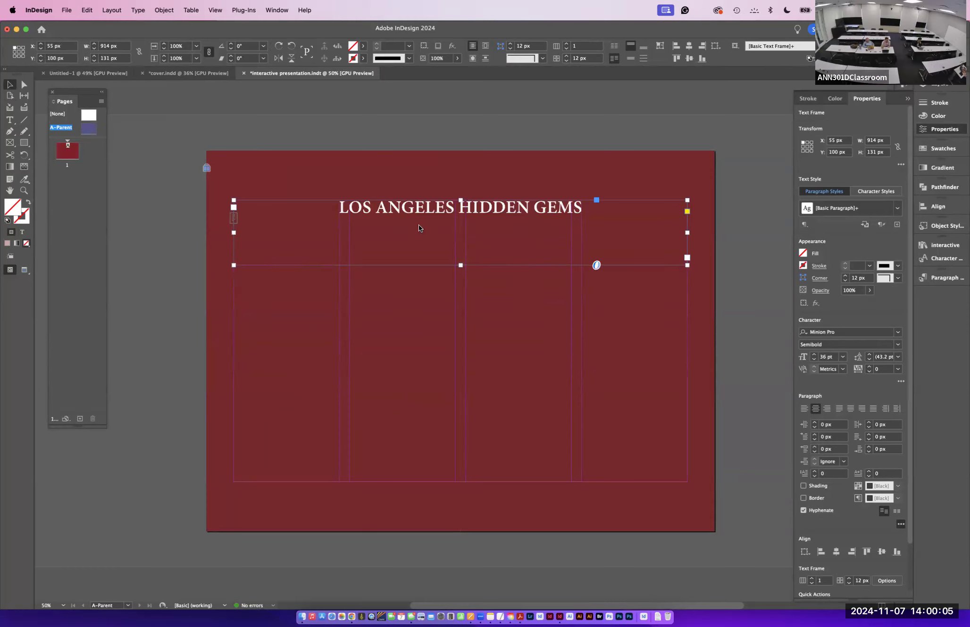
- Set the title frame's vertical justification to Center in Text Frame Options
{"action": "right_click", "coordinate": [449, 307]}
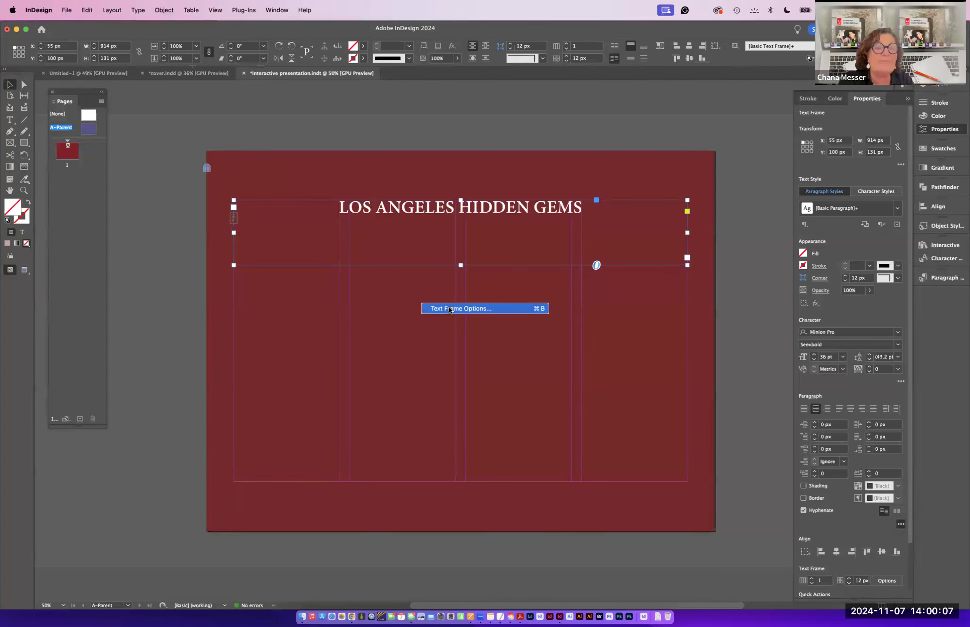
{"action": "left_click", "coordinate": [448, 309]}
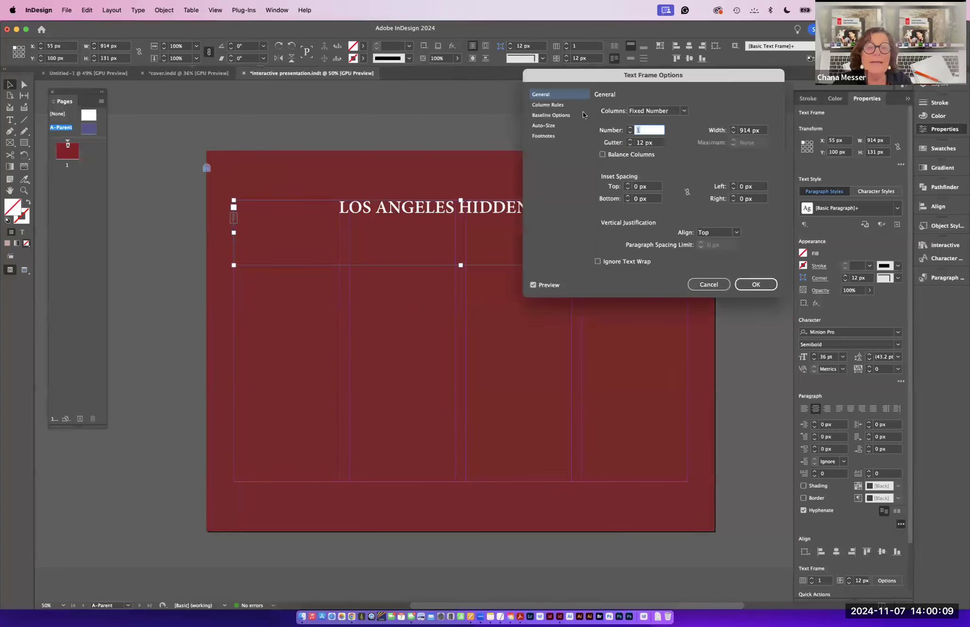
{"action": "left_click_drag", "start_coordinate": [591, 76], "coordinate": [641, 93]}
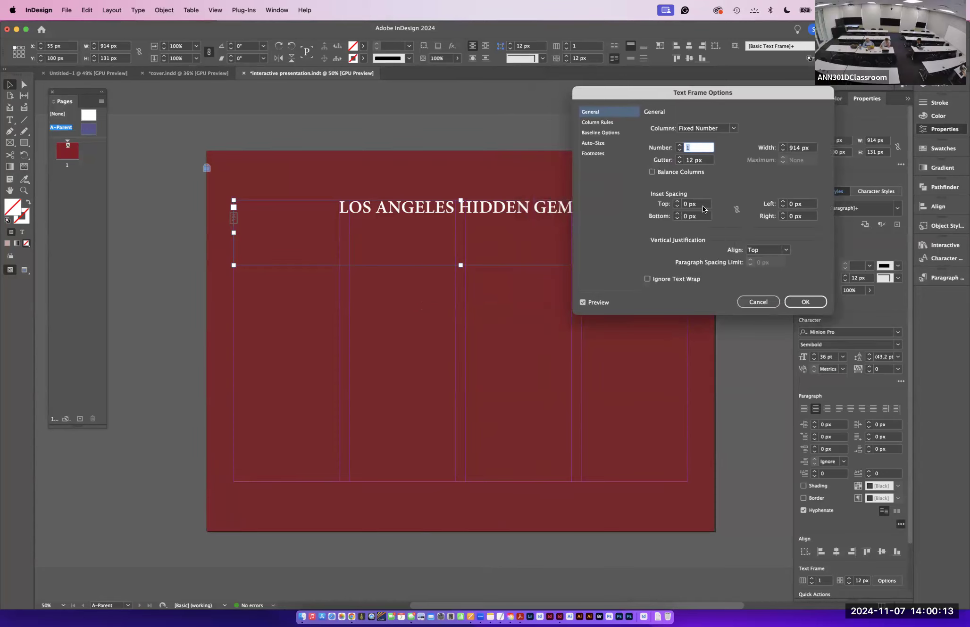
{"action": "left_click", "coordinate": [768, 251]}
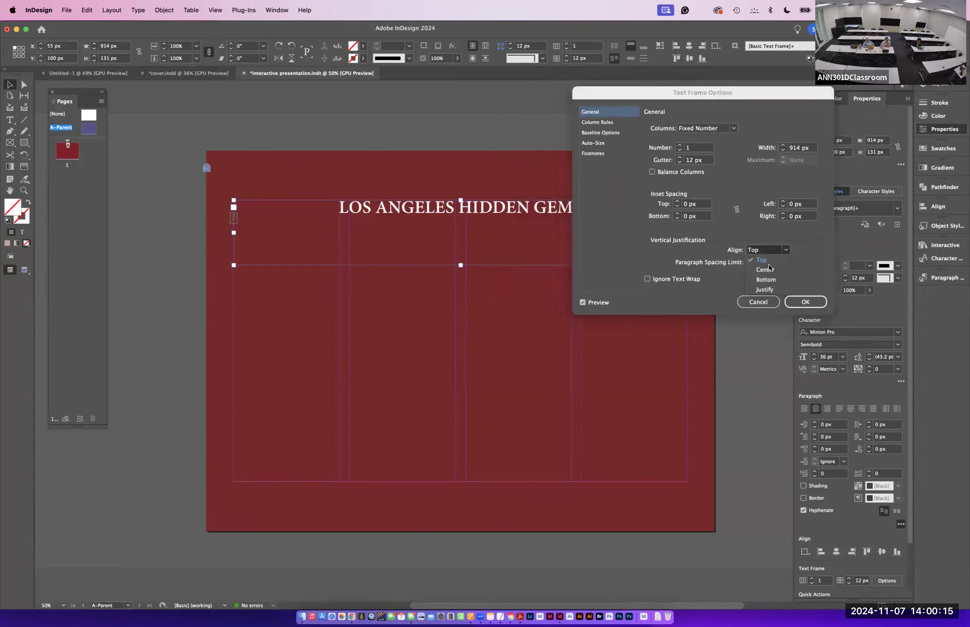
{"action": "left_click", "coordinate": [768, 269]}
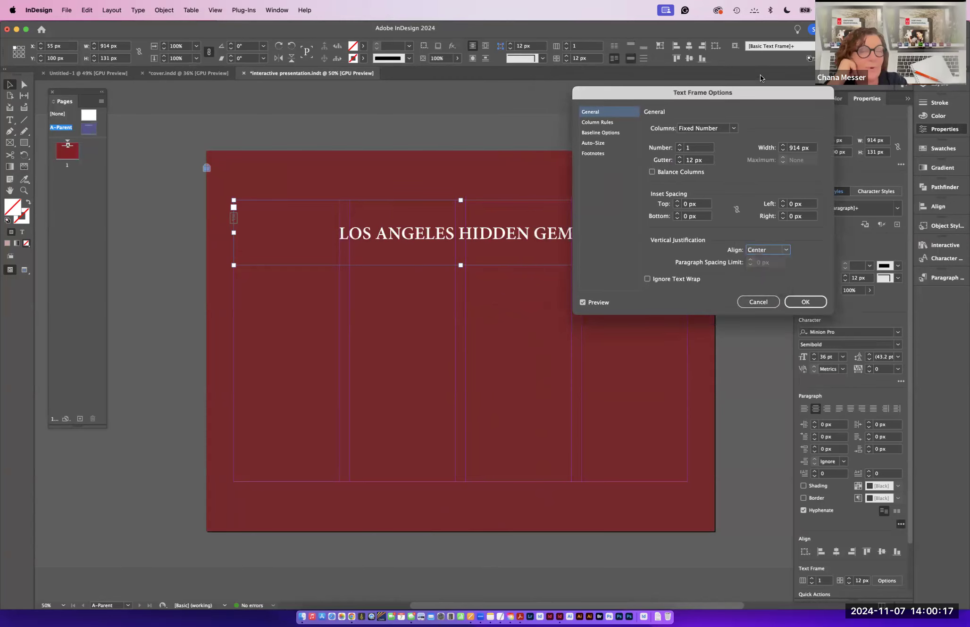
{"action": "left_click_drag", "start_coordinate": [646, 91], "coordinate": [640, 295]}
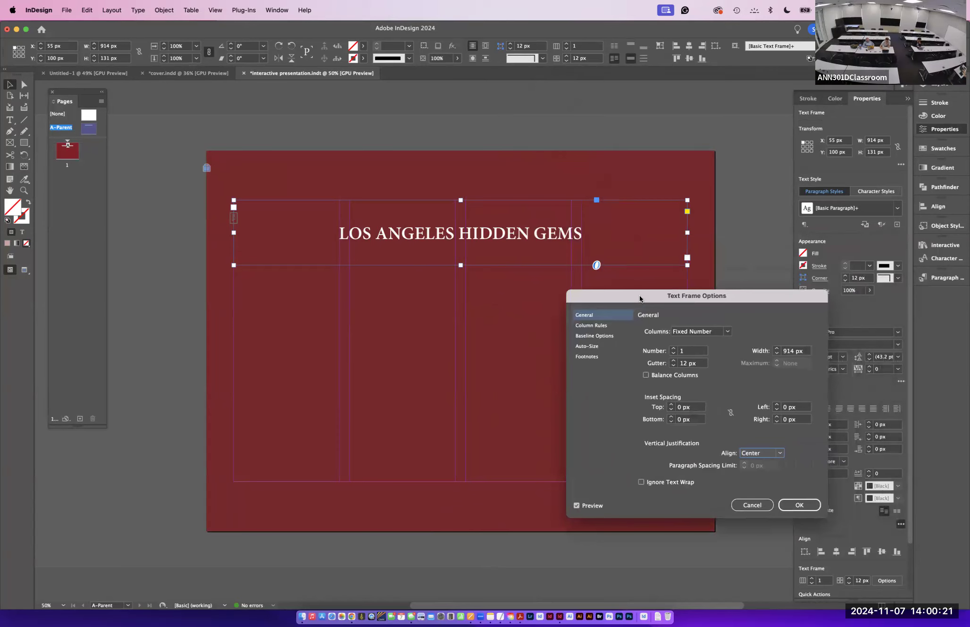
{"action": "left_click", "coordinate": [757, 454]}
{"action": "left_click", "coordinate": [759, 484]}
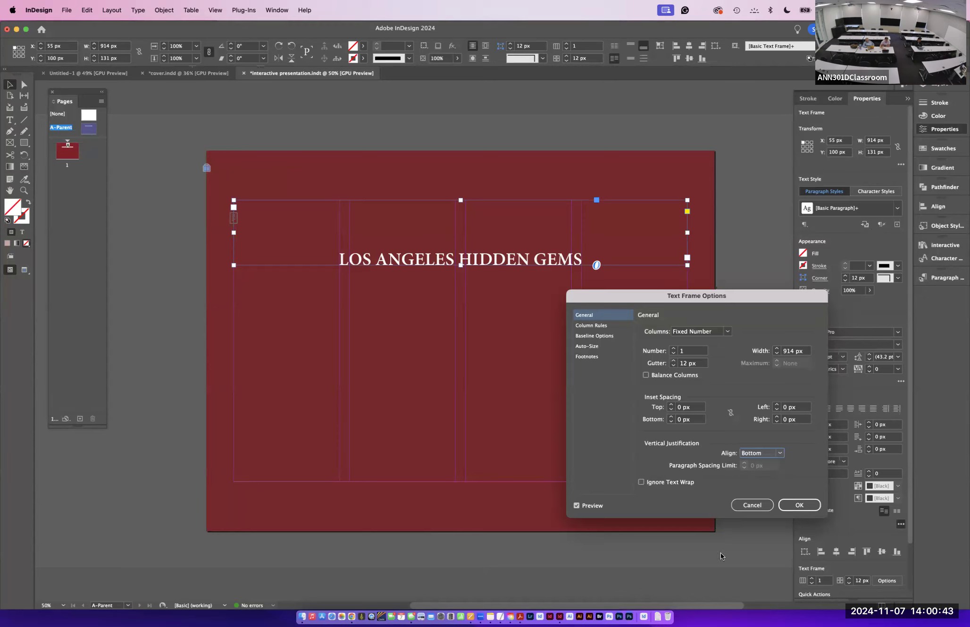
{"action": "left_click", "coordinate": [762, 453]}
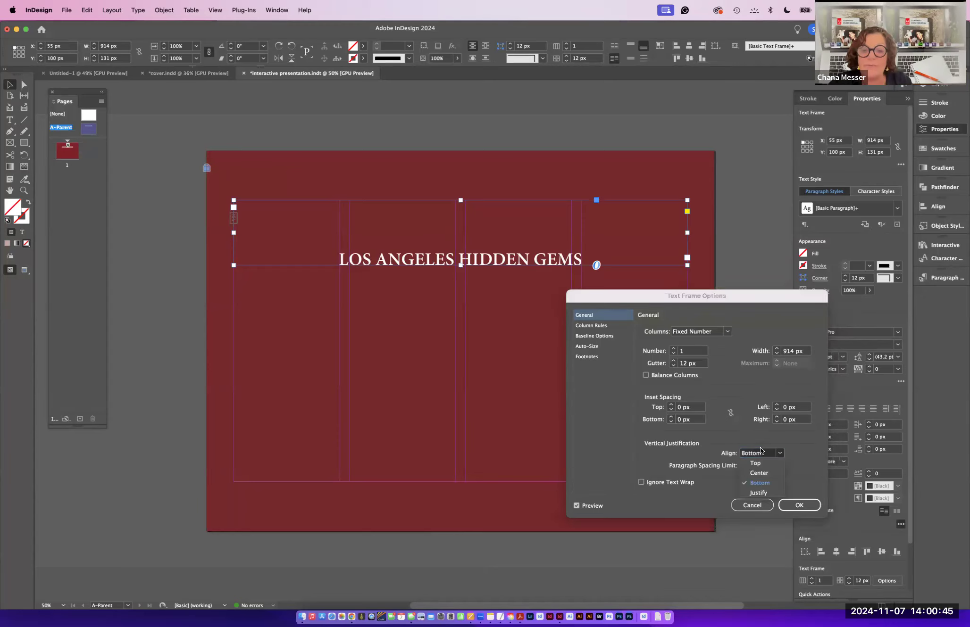
{"action": "left_click", "coordinate": [760, 472]}
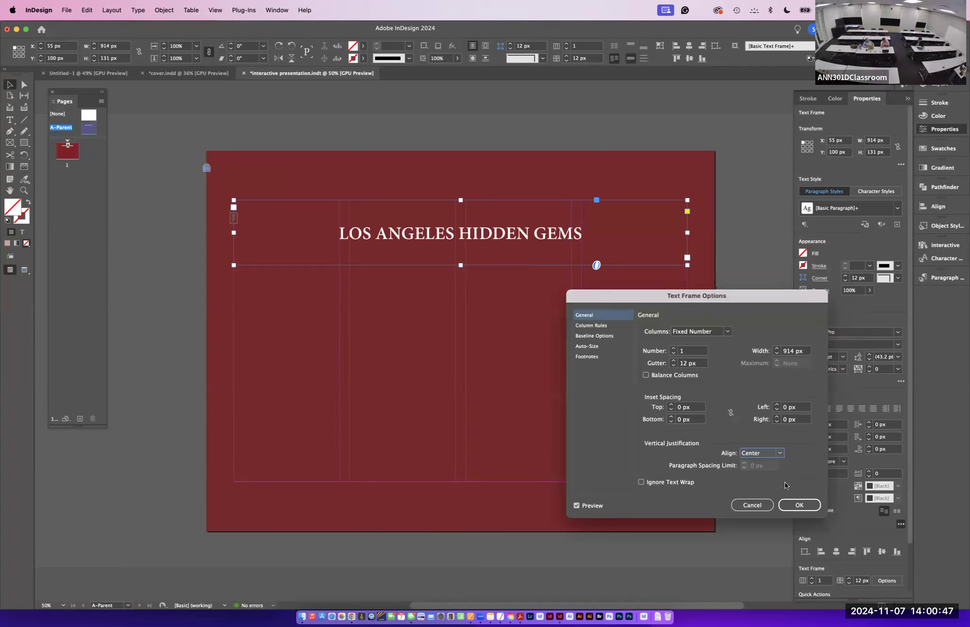
{"action": "left_click", "coordinate": [799, 505]}
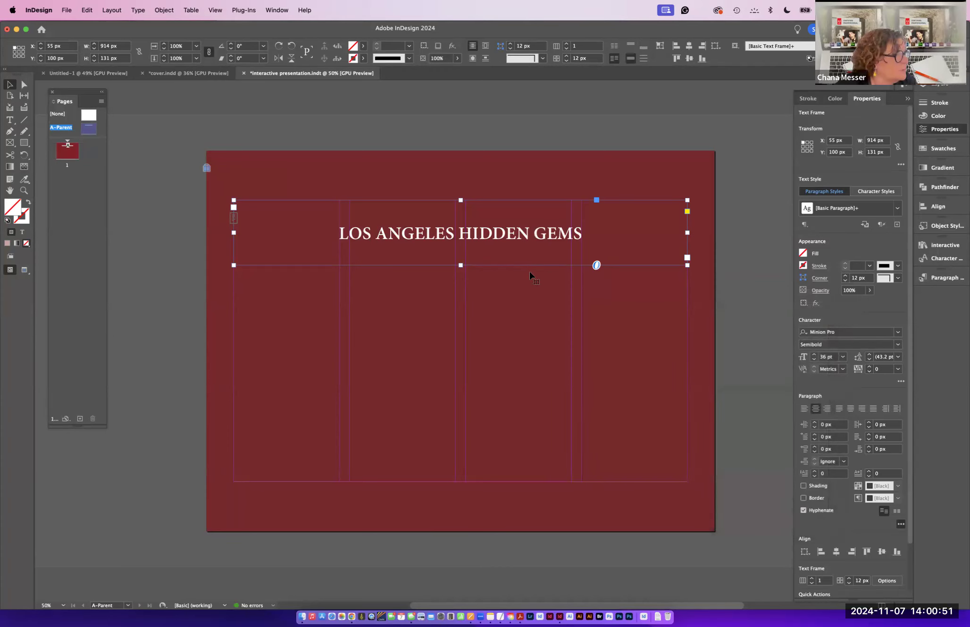
- Fill the title frame with the lightest C=25 M=90 swatch from the Colorful_Theme group
{"action": "left_click", "coordinate": [804, 255]}
{"action": "left_click_drag", "start_coordinate": [796, 342], "coordinate": [796, 373]}
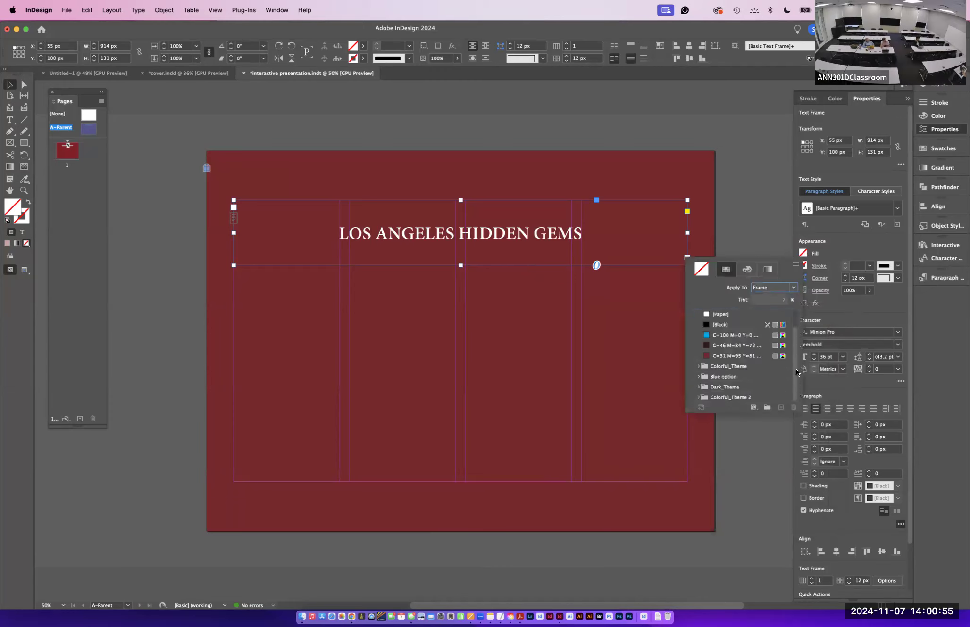
{"action": "left_click", "coordinate": [698, 366]}
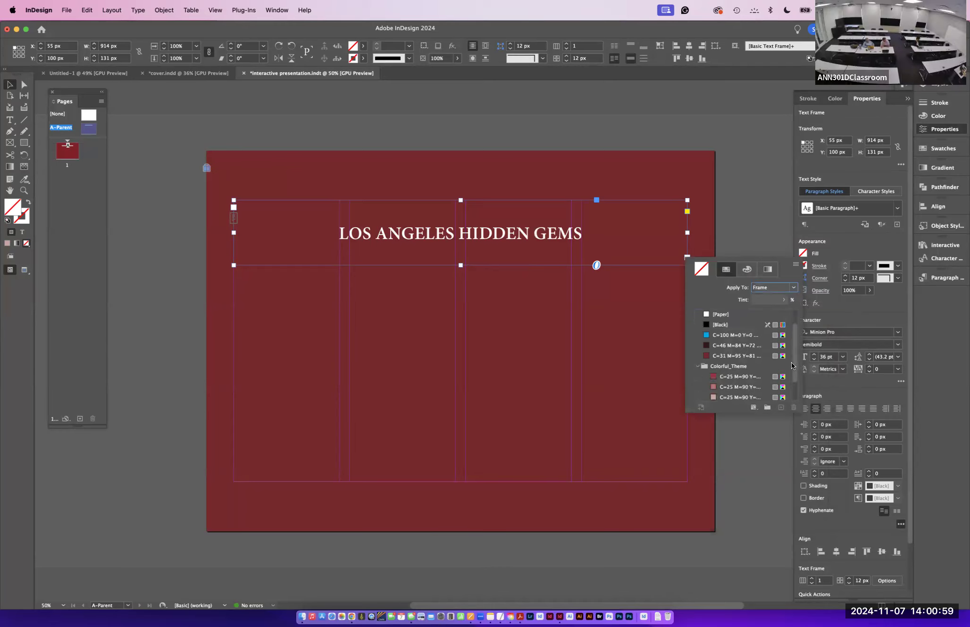
{"action": "scroll", "coordinate": [728, 361], "scroll_direction": "down", "scroll_amount": 3}
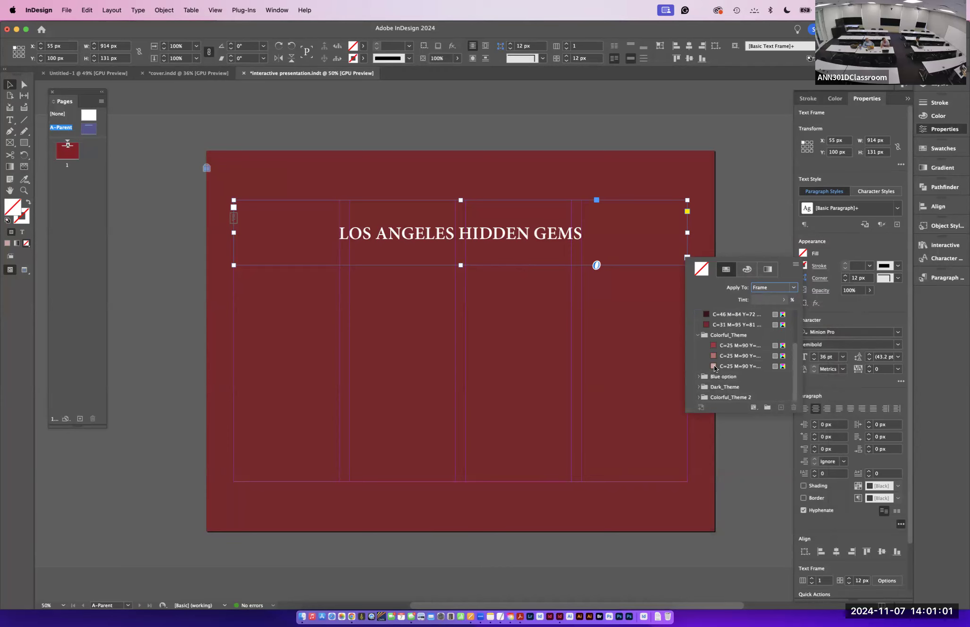
{"action": "left_click", "coordinate": [713, 367]}
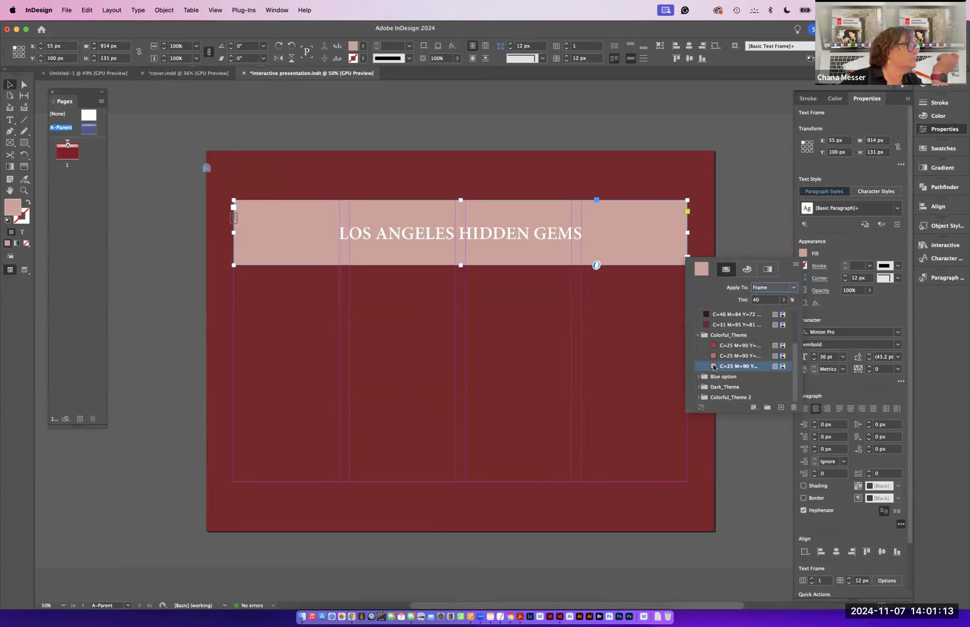
{"action": "left_click", "coordinate": [687, 212]}
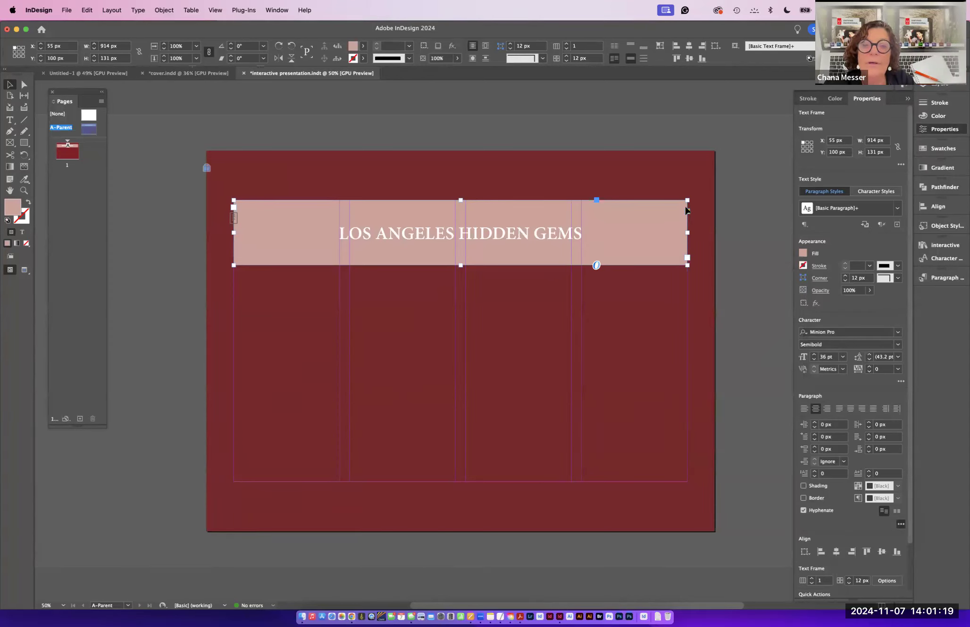
{"action": "left_click", "coordinate": [689, 211]}
{"action": "left_click", "coordinate": [682, 216]}
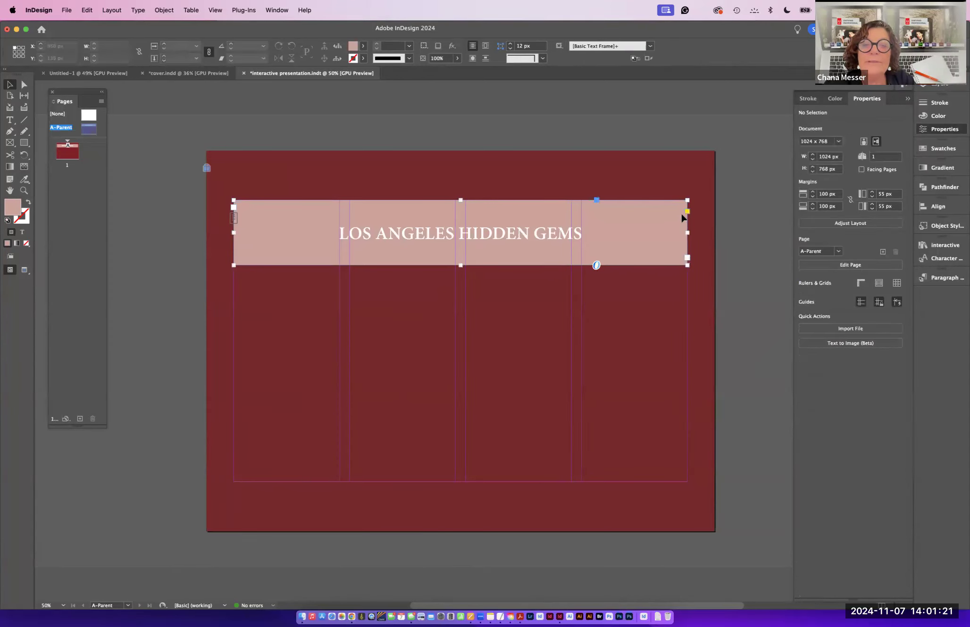
- Round the corners of the title frame to about 25 px
{"action": "left_click", "coordinate": [687, 212]}
{"action": "left_click_drag", "start_coordinate": [688, 201], "coordinate": [673, 201]}
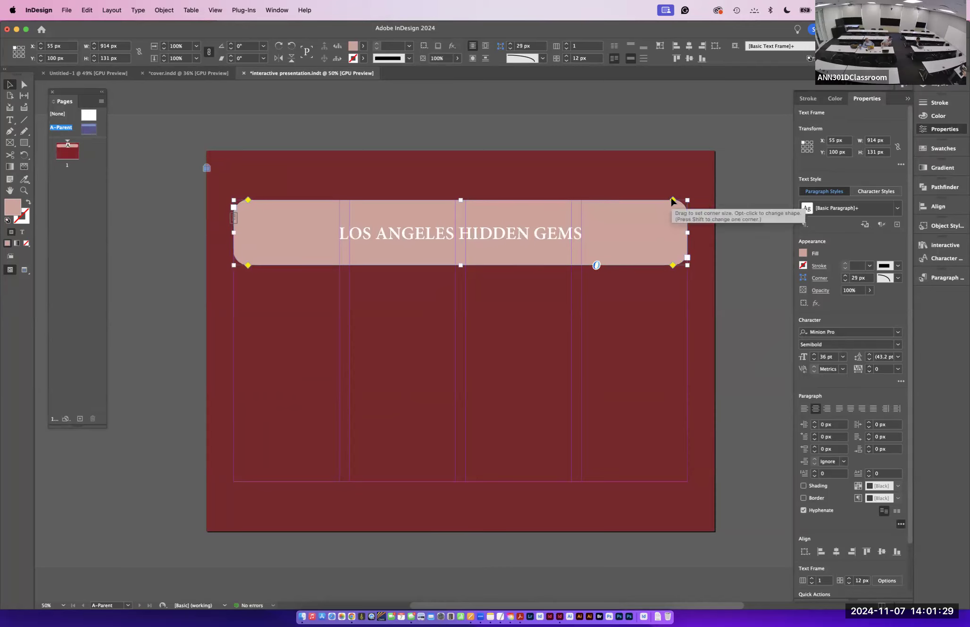
{"action": "left_click", "coordinate": [672, 201], "text": "alt"}
{"action": "left_click", "coordinate": [673, 201], "text": "alt"}
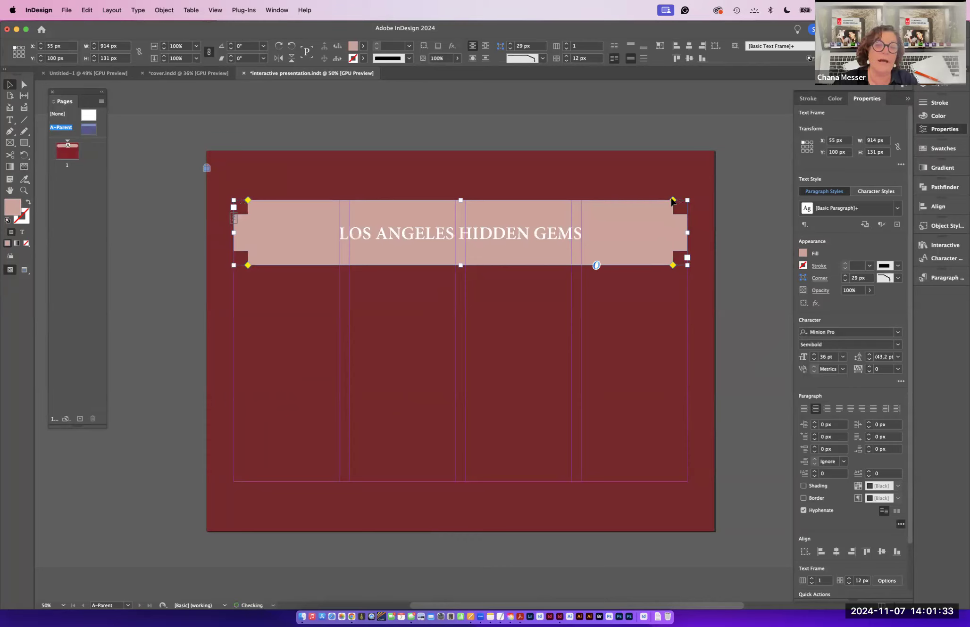
{"action": "left_click", "coordinate": [672, 201], "text": "alt"}
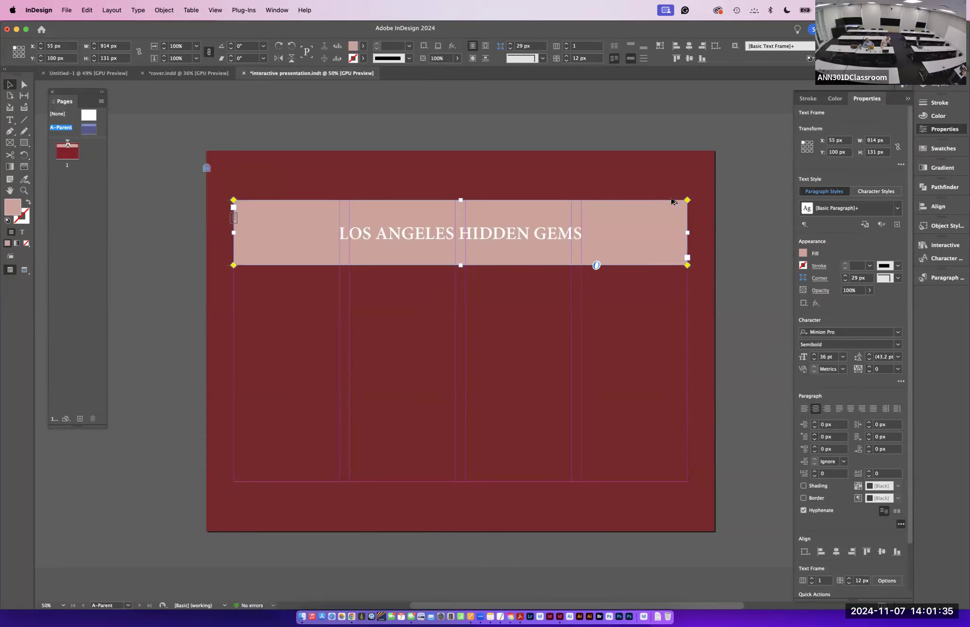
{"action": "left_click_drag", "start_coordinate": [687, 202], "coordinate": [675, 201]}
{"action": "left_click", "coordinate": [869, 292]}
{"action": "left_click_drag", "start_coordinate": [868, 303], "coordinate": [836, 304]}
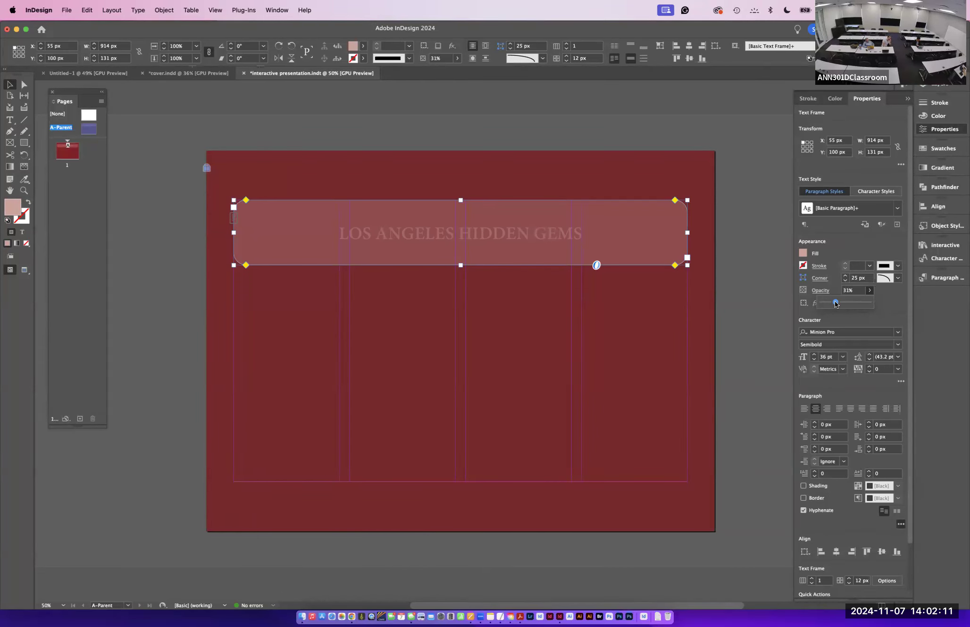
{"action": "left_click_drag", "start_coordinate": [836, 303], "coordinate": [903, 304]}
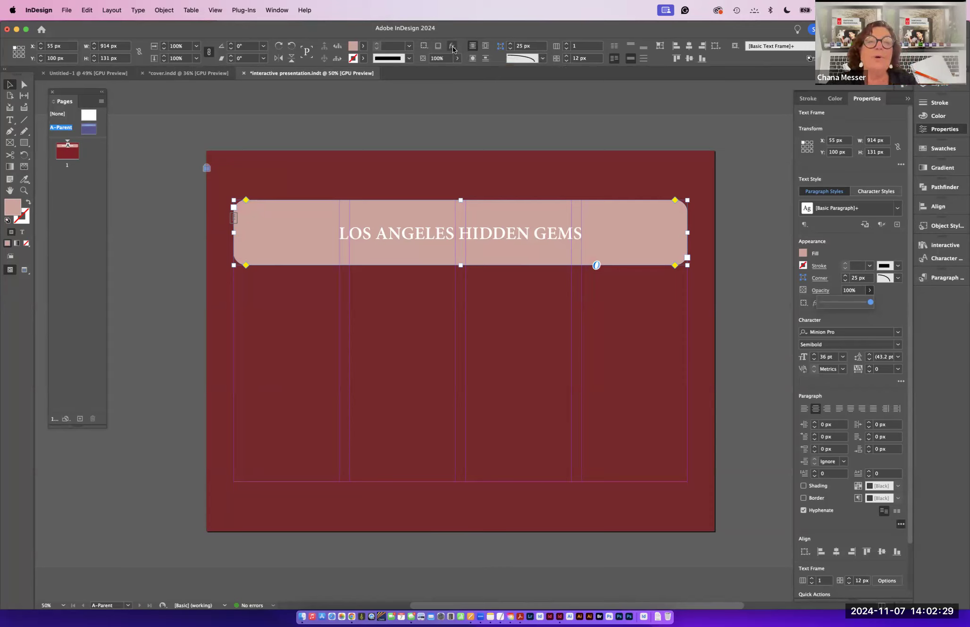
- Set the title frame's fill opacity to 29% in the Effects dialog
{"action": "left_click", "coordinate": [452, 47]}
{"action": "left_click", "coordinate": [476, 51]}
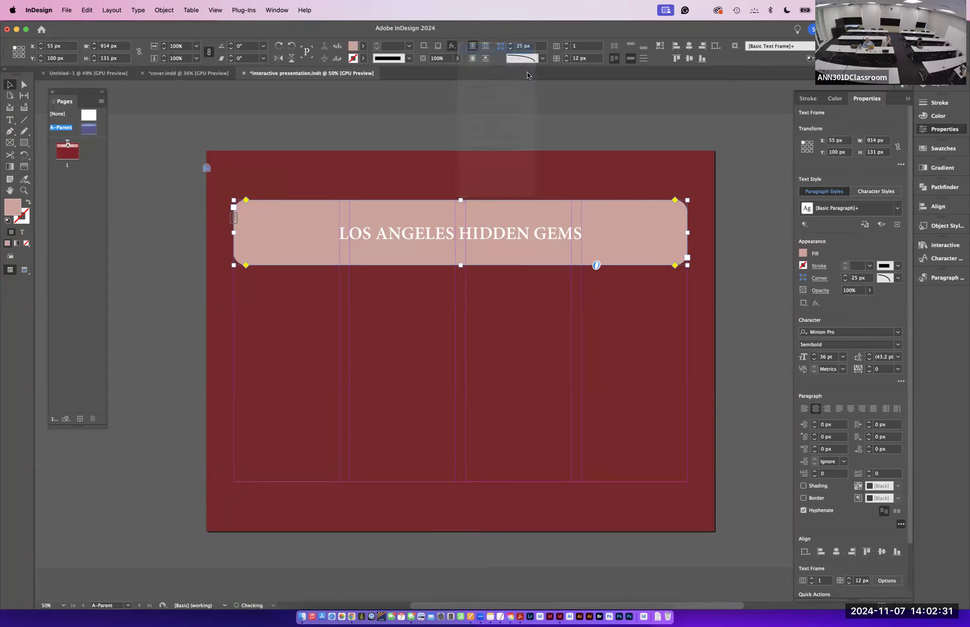
{"action": "left_click_drag", "start_coordinate": [556, 72], "coordinate": [723, 68]}
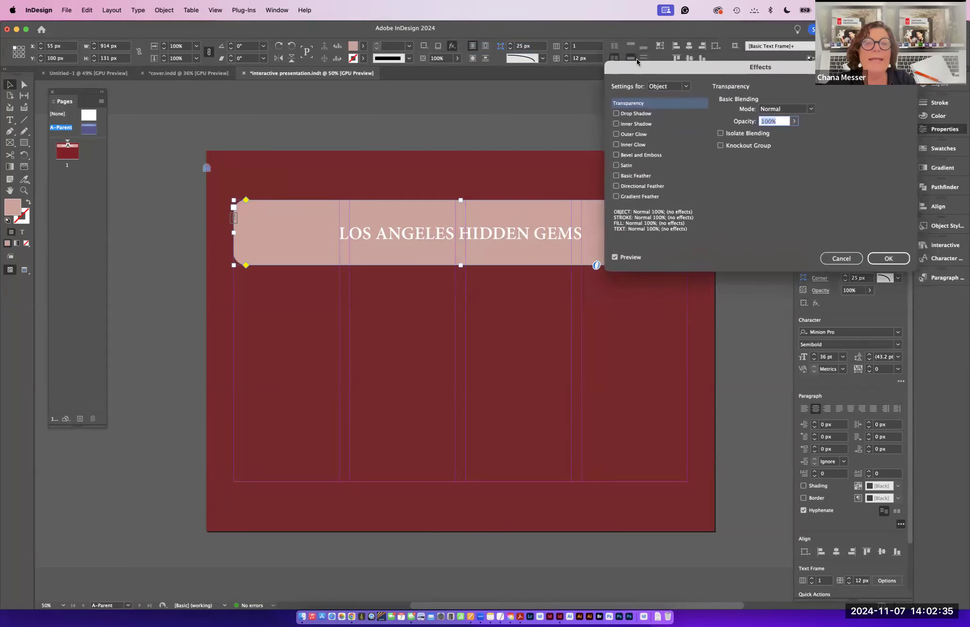
{"action": "left_click_drag", "start_coordinate": [648, 70], "coordinate": [477, 277]}
{"action": "left_click_drag", "start_coordinate": [604, 146], "coordinate": [617, 36]}
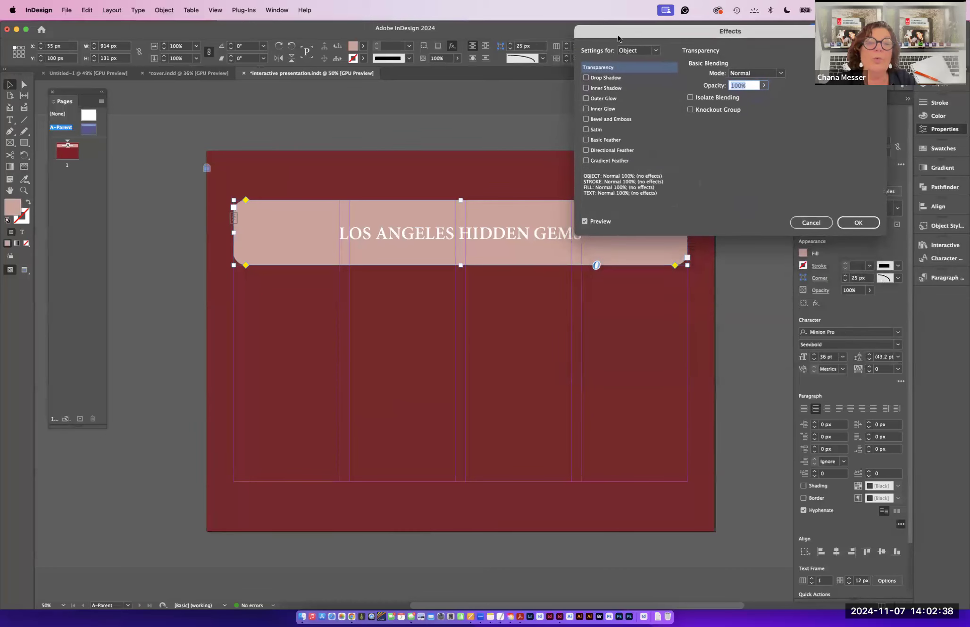
{"action": "left_click", "coordinate": [642, 50]}
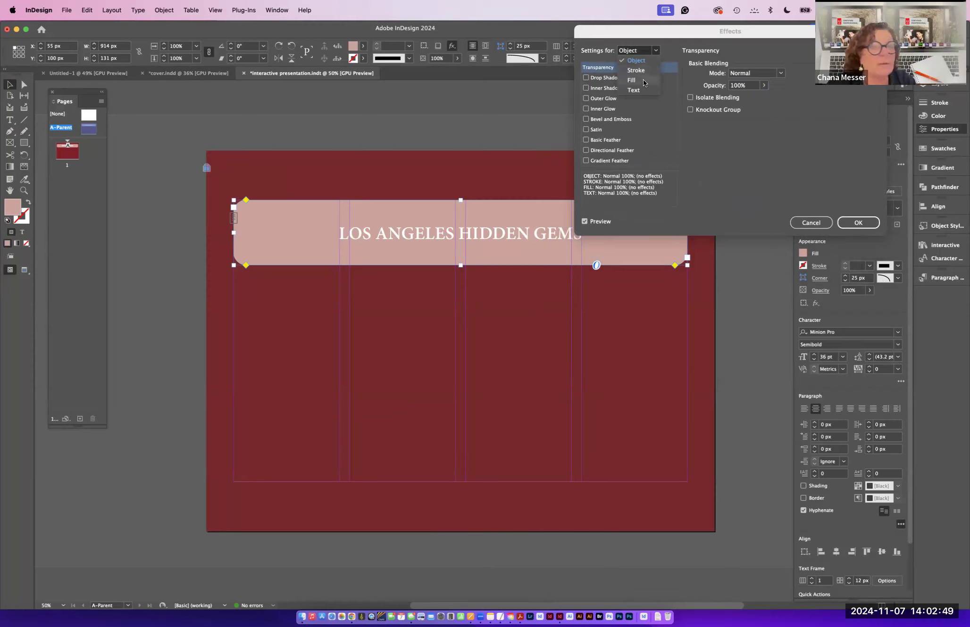
{"action": "left_click", "coordinate": [644, 79]}
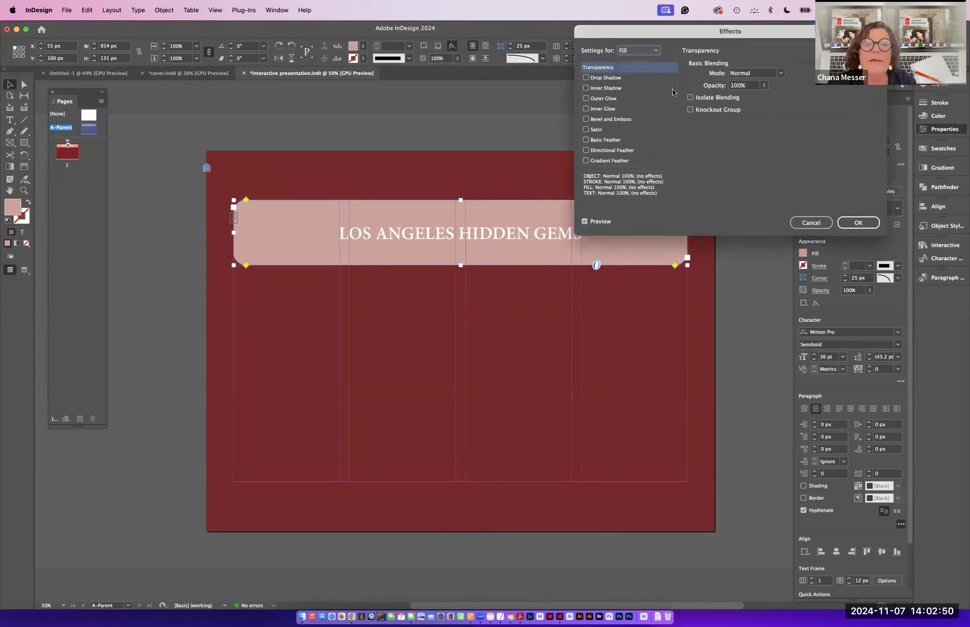
{"action": "left_click", "coordinate": [763, 85]}
{"action": "left_click_drag", "start_coordinate": [764, 97], "coordinate": [726, 103]}
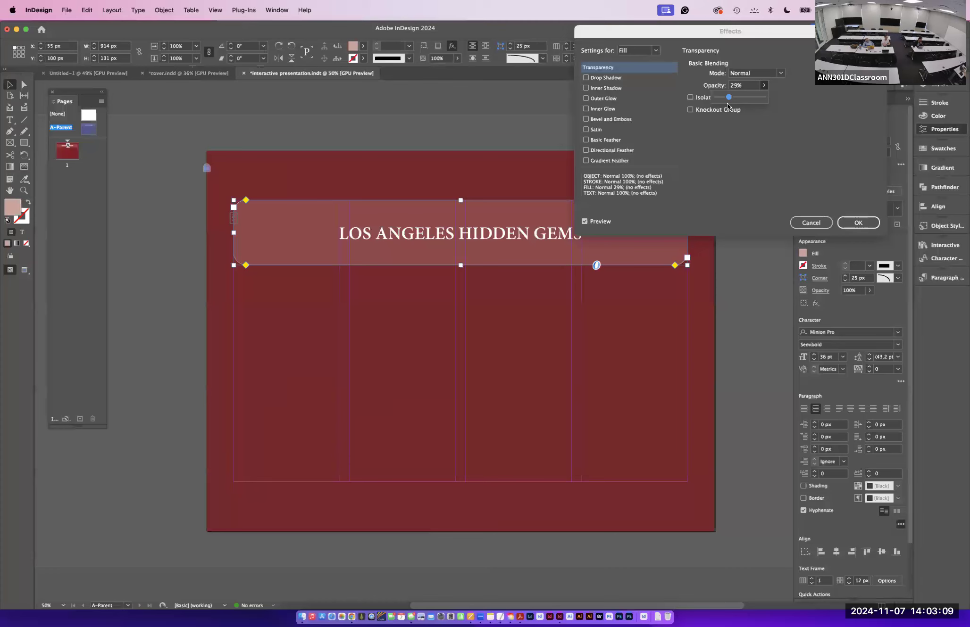
{"action": "left_click", "coordinate": [735, 159]}
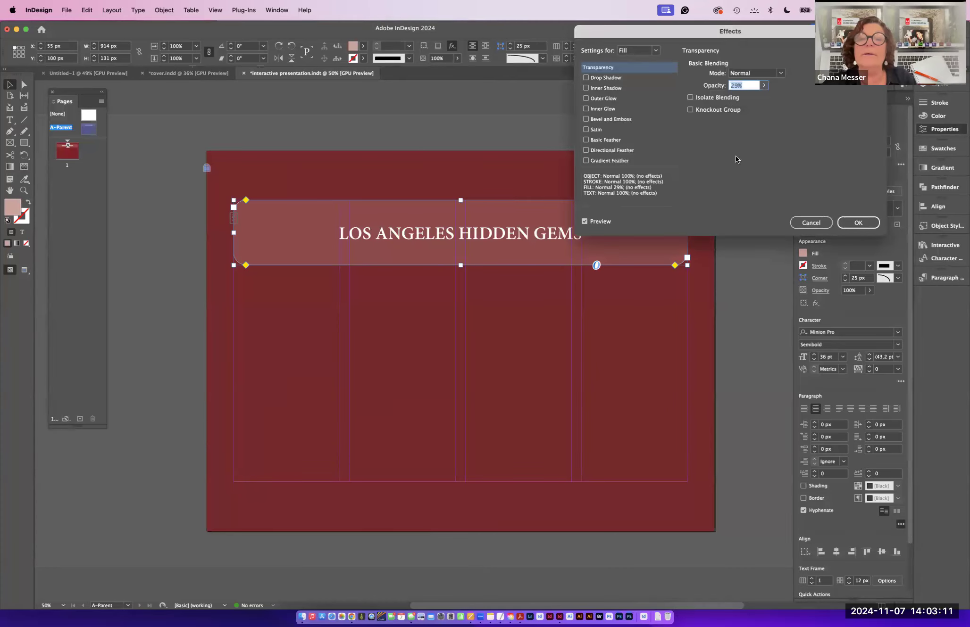
{"action": "left_click", "coordinate": [850, 220]}
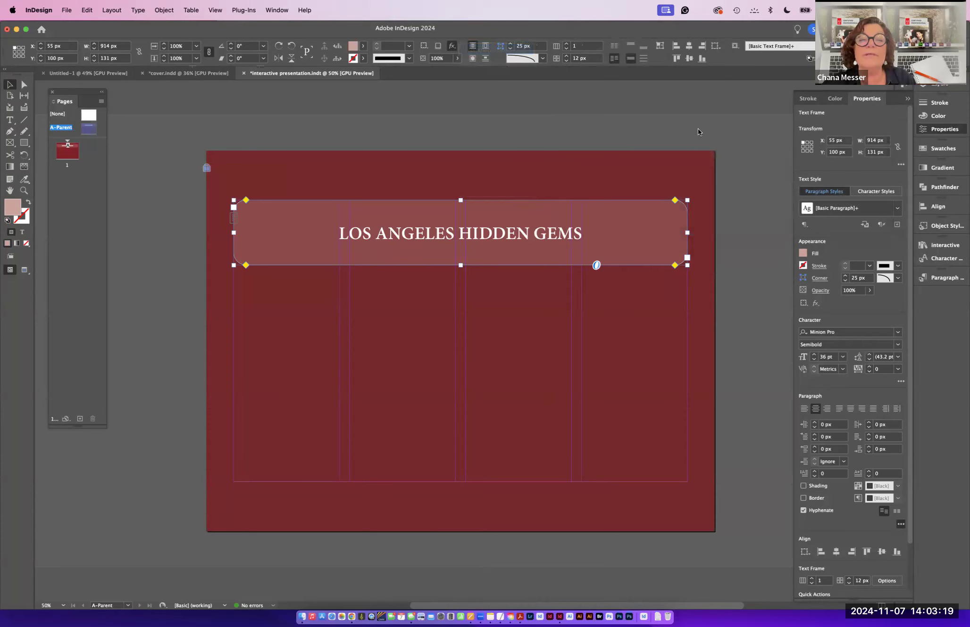
- Add a drop shadow to the title text with an X offset of 5 px and a Y offset of 3 px
{"action": "left_click_drag", "start_coordinate": [652, 34], "coordinate": [686, 26]}
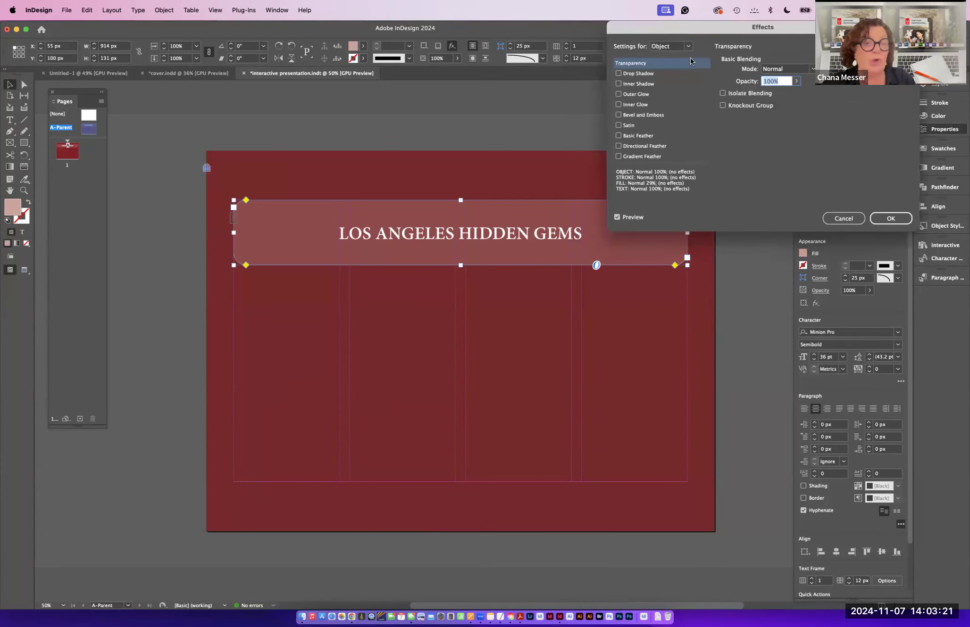
{"action": "left_click", "coordinate": [683, 45]}
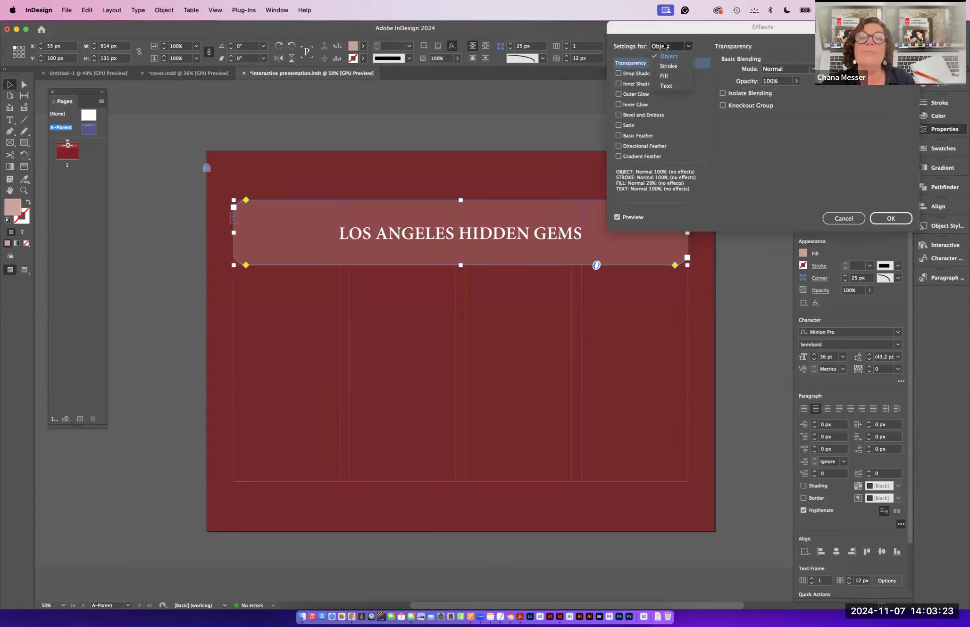
{"action": "left_click", "coordinate": [669, 85]}
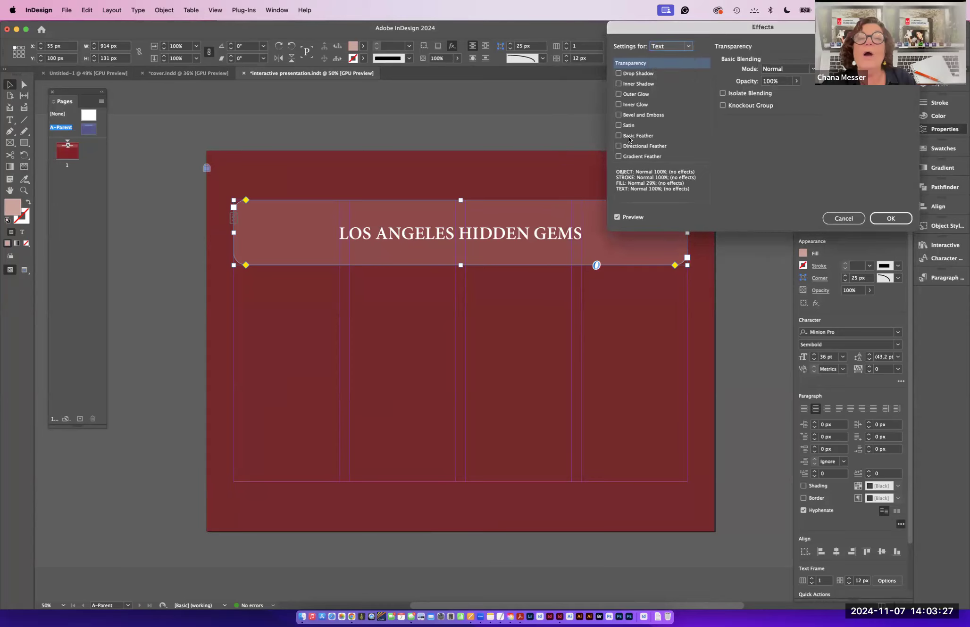
{"action": "left_click", "coordinate": [617, 73]}
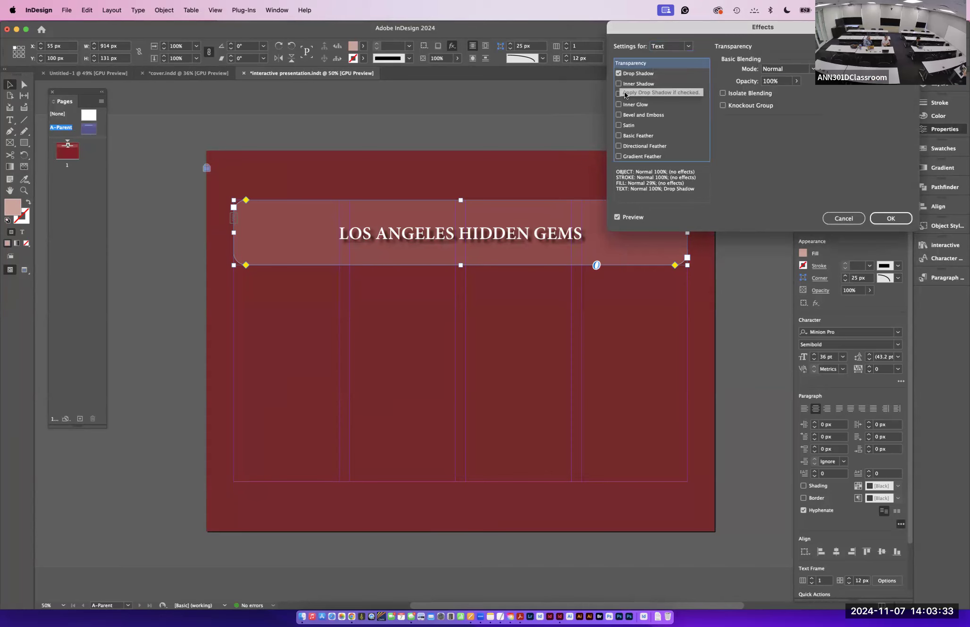
{"action": "left_click", "coordinate": [657, 73]}
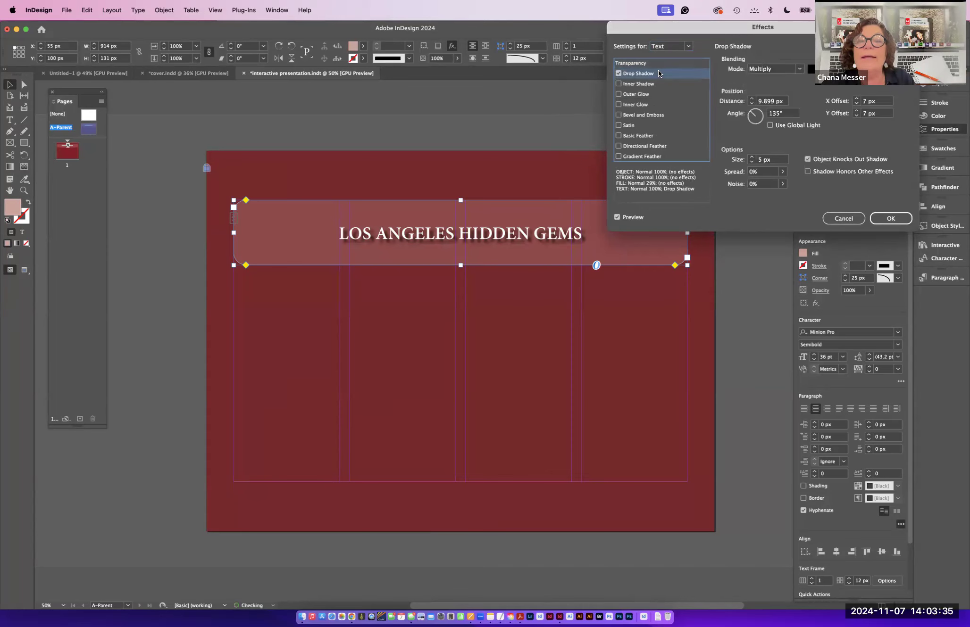
{"action": "left_click_drag", "start_coordinate": [667, 24], "coordinate": [601, 5]}
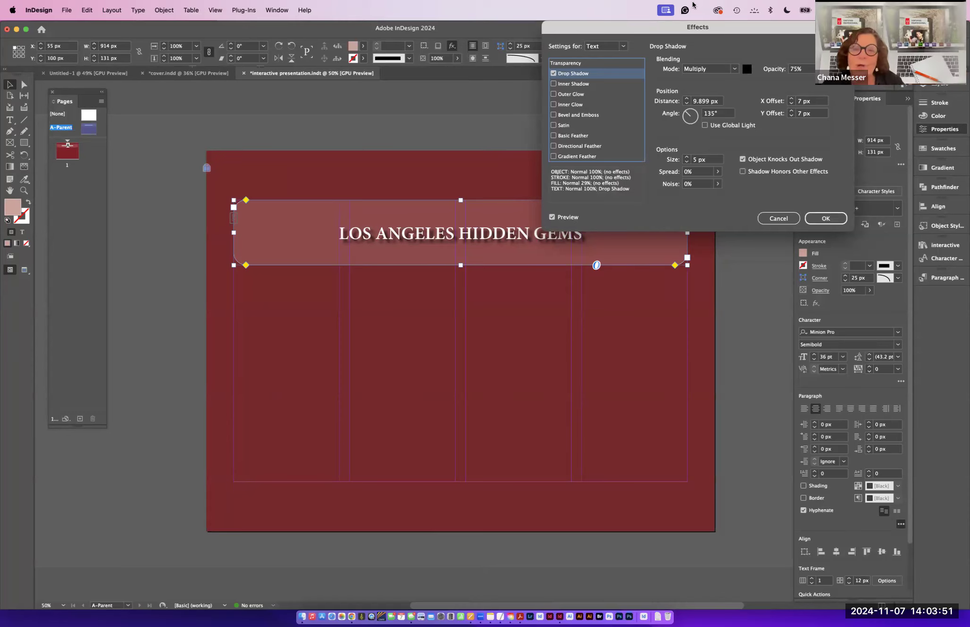
{"action": "left_click", "coordinate": [791, 103]}
{"action": "left_click", "coordinate": [792, 104]}
{"action": "left_click", "coordinate": [791, 116]}
{"action": "left_click", "coordinate": [791, 116]}
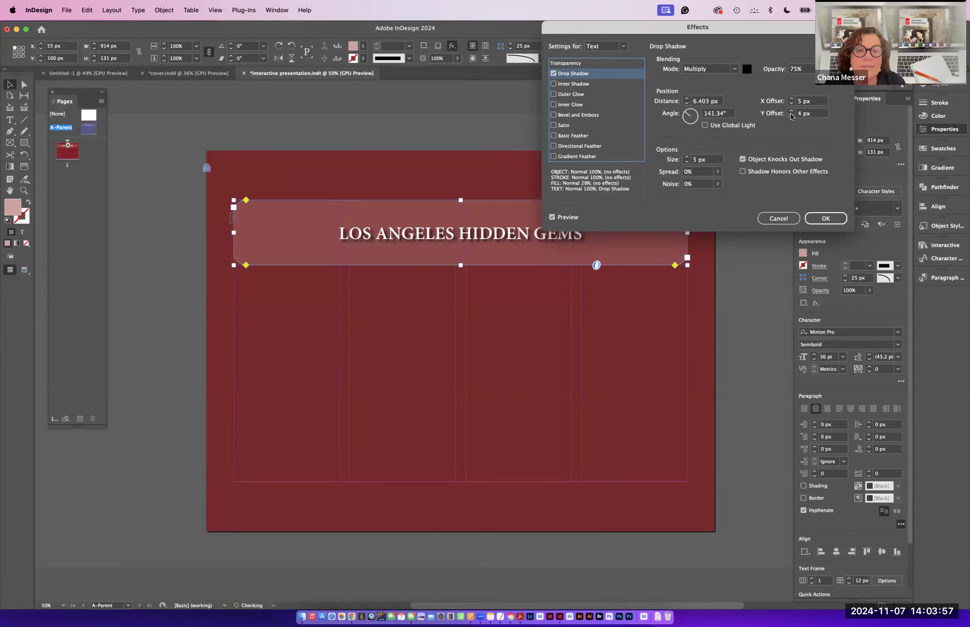
{"action": "left_click", "coordinate": [791, 116]}
{"action": "left_click", "coordinate": [791, 116]}
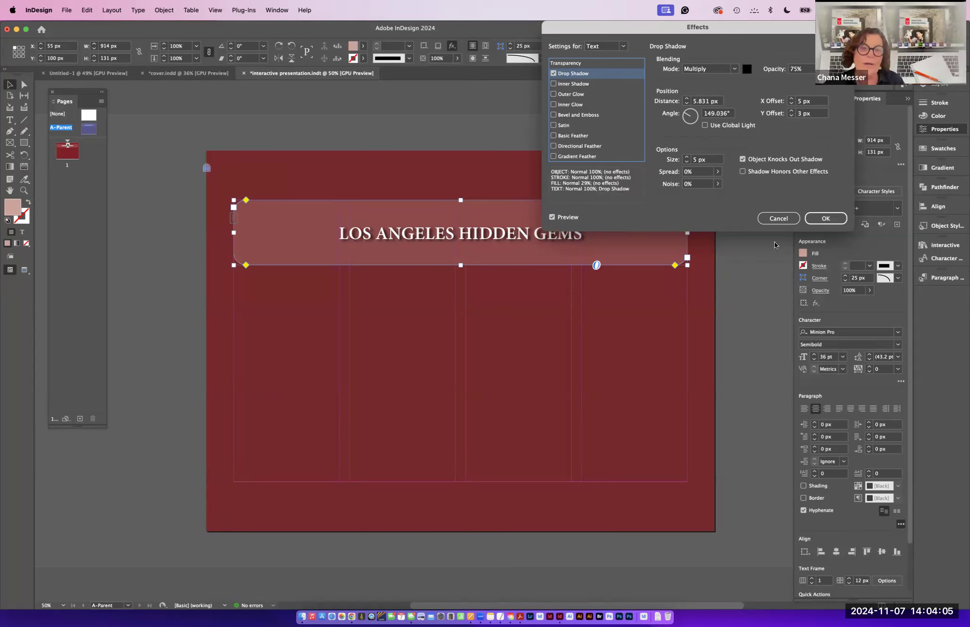
{"action": "left_click", "coordinate": [825, 220]}
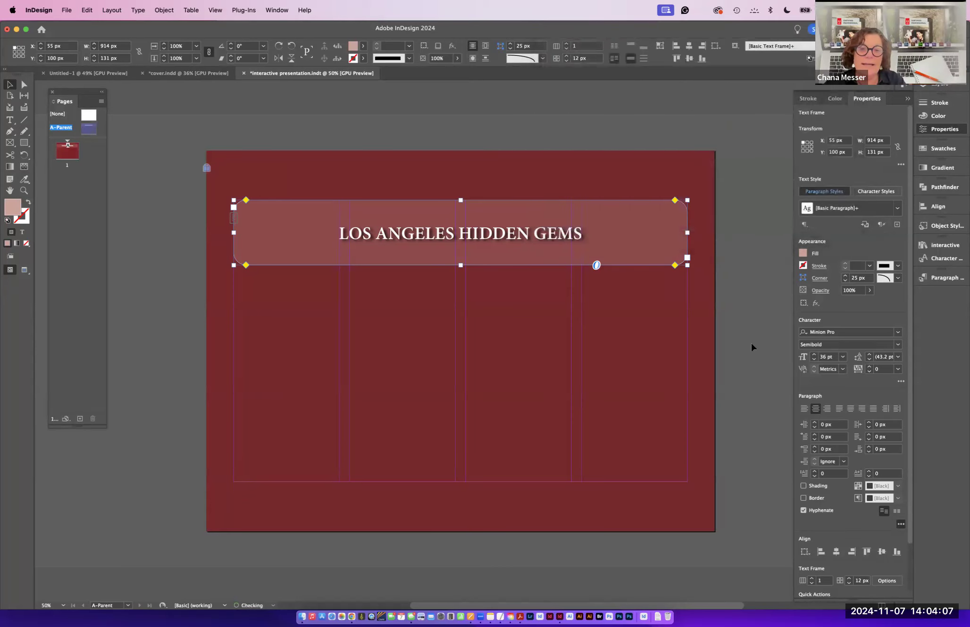
- Load ballarina_dancing.psd for placing with Show Import Options, keeping Layer 0 visible
{"action": "left_click", "coordinate": [752, 344]}
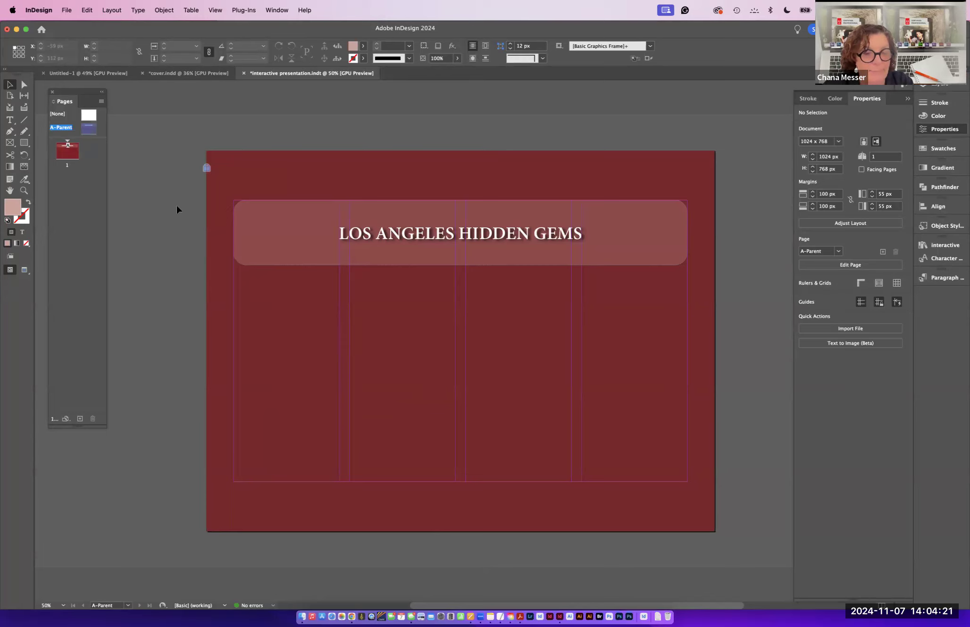
{"action": "key", "text": "super+d"}
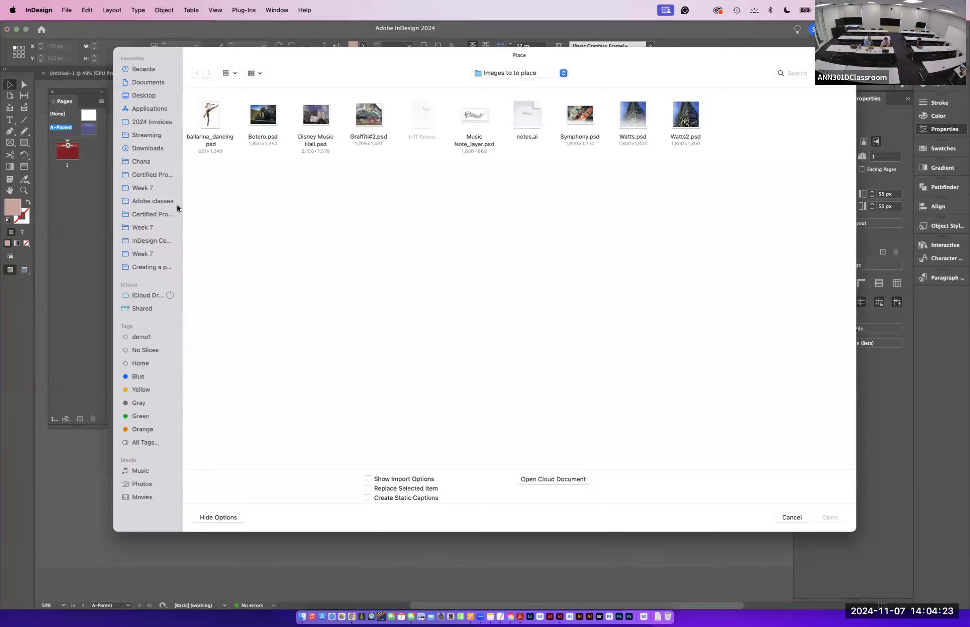
{"action": "left_click", "coordinate": [212, 121]}
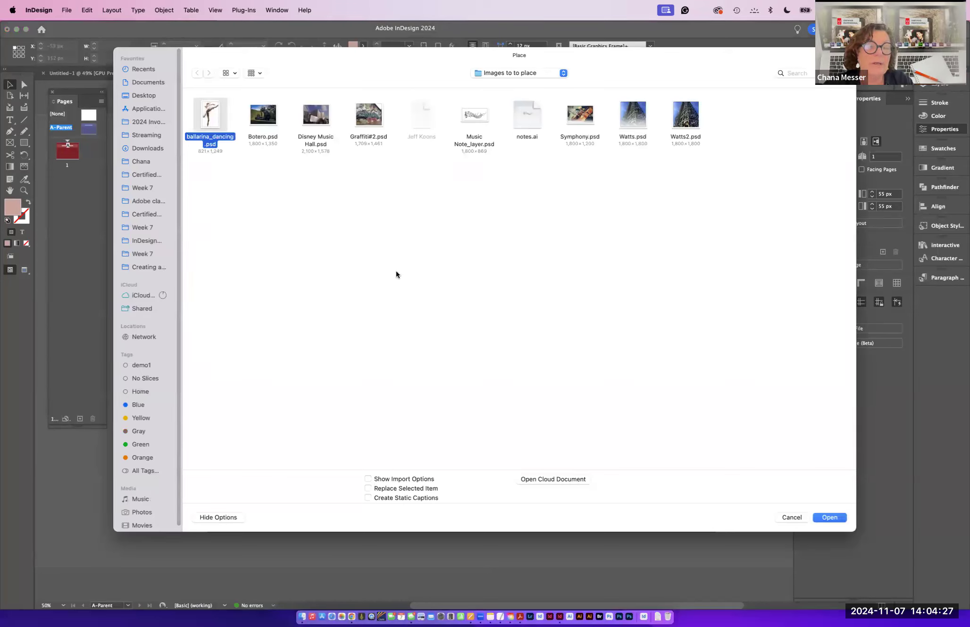
{"action": "left_click", "coordinate": [368, 479]}
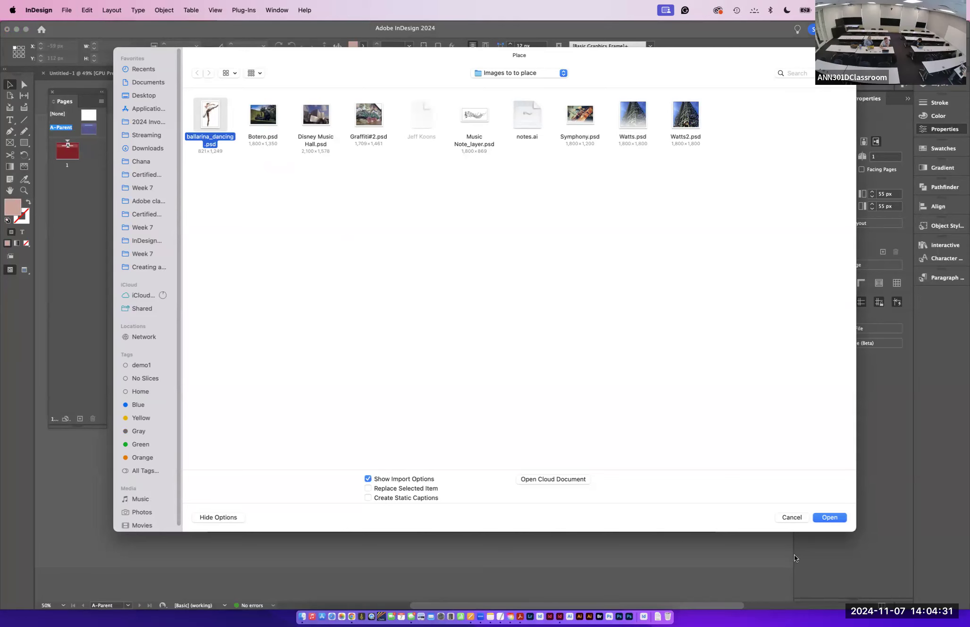
{"action": "left_click", "coordinate": [829, 517]}
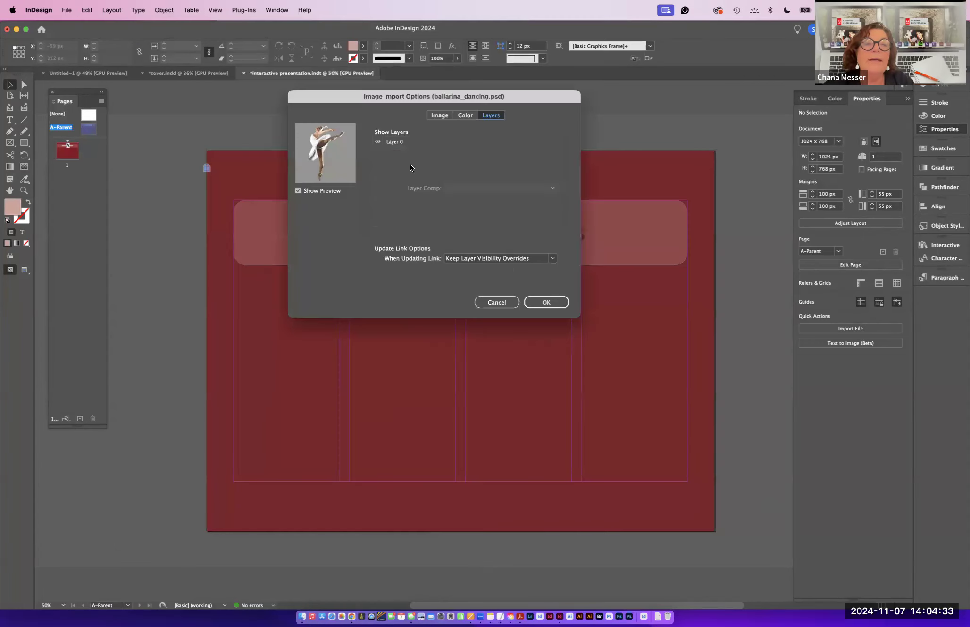
{"action": "left_click", "coordinate": [377, 141]}
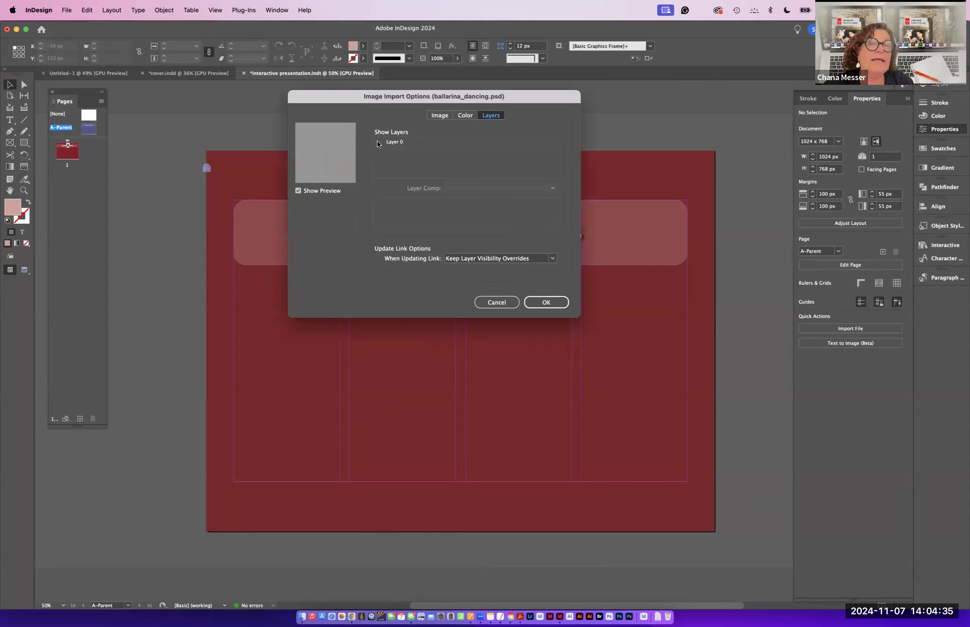
{"action": "left_click", "coordinate": [377, 142]}
{"action": "left_click", "coordinate": [377, 141]}
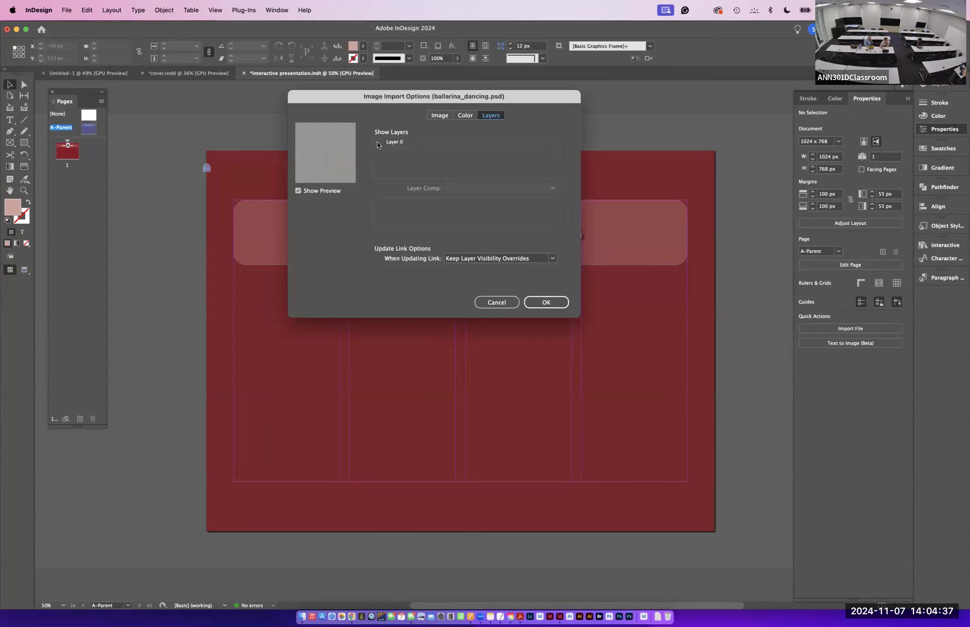
{"action": "left_click", "coordinate": [377, 141]}
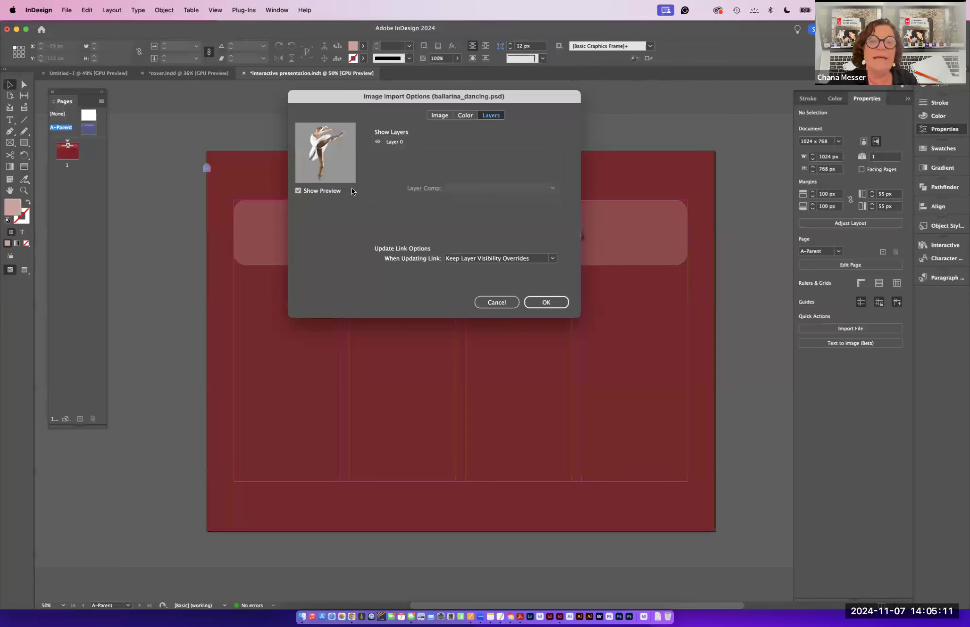
{"action": "left_click", "coordinate": [545, 303]}
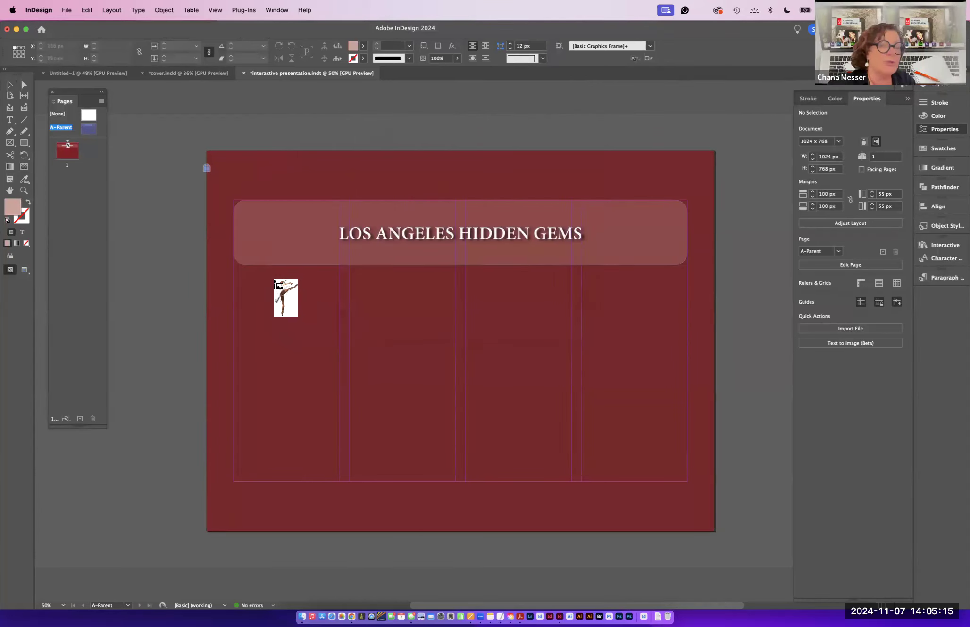
- Place the ballerina image in a frame about 493 x 749 px from the page's upper-left corner
{"action": "left_click", "coordinate": [274, 280]}
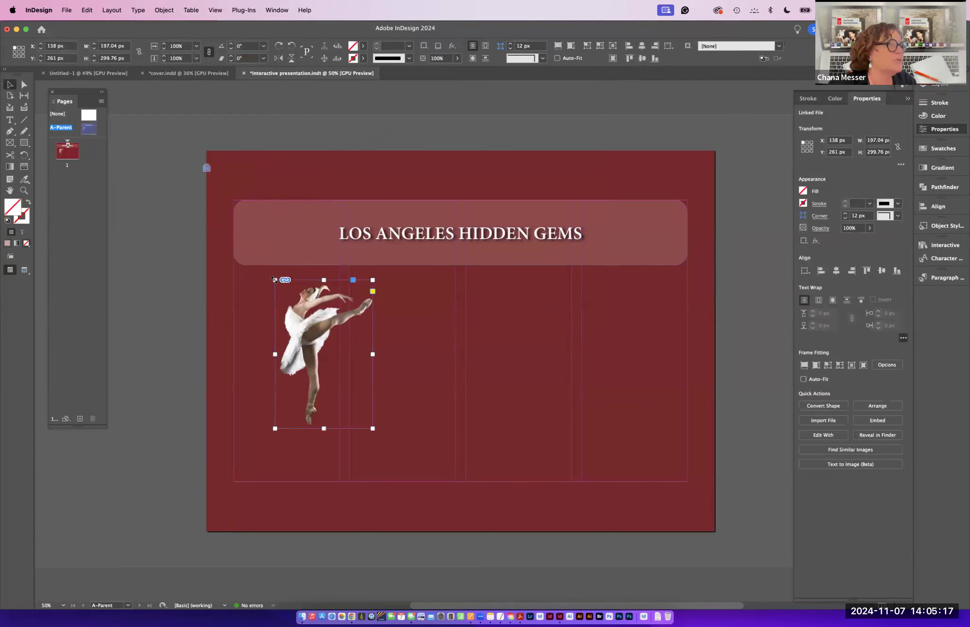
{"action": "key", "text": "super+minus"}
{"action": "left_click_drag", "start_coordinate": [333, 351], "coordinate": [292, 349]}
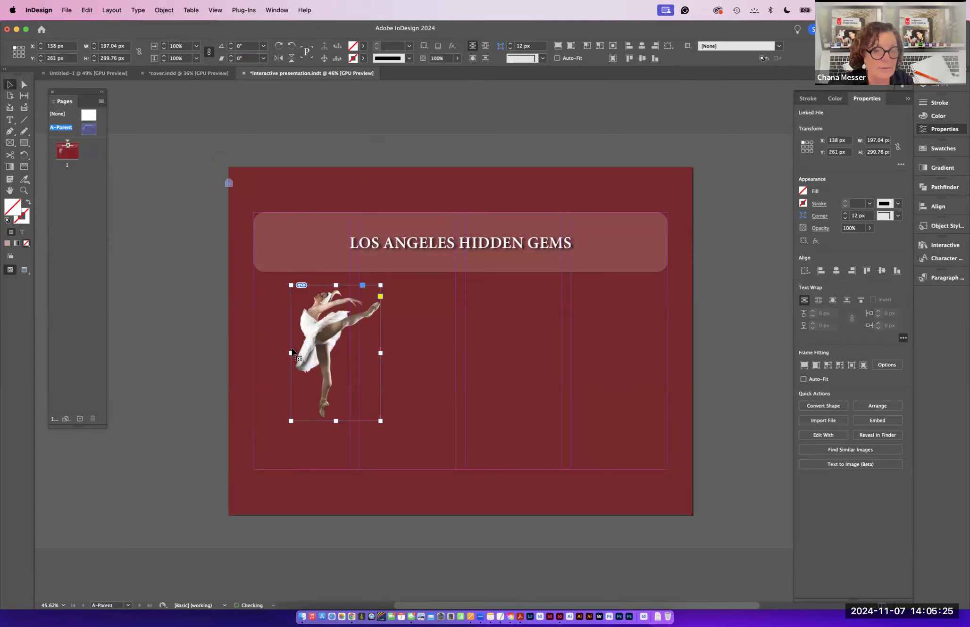
{"action": "key", "text": "super+z"}
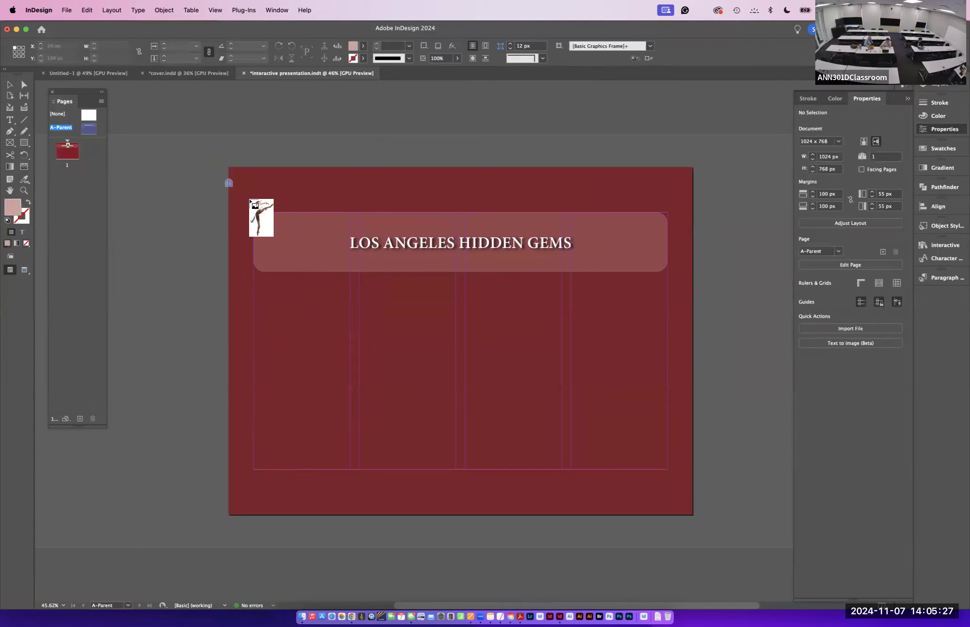
{"action": "left_click_drag", "start_coordinate": [237, 174], "coordinate": [474, 511]}
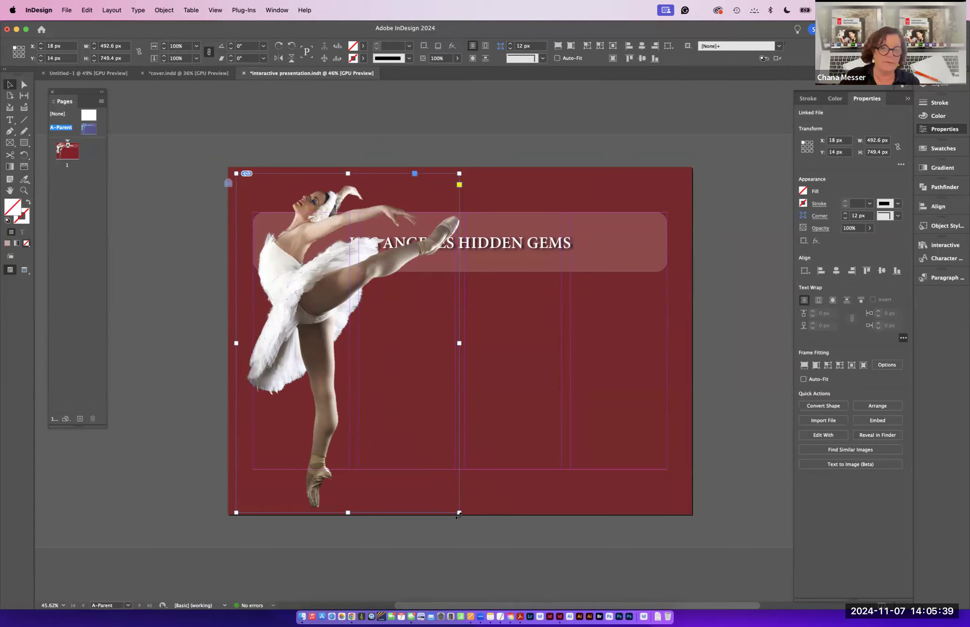
- Resize the ballerina frame to about 226 x 344 px and shift the image inside it
{"action": "left_click_drag", "start_coordinate": [459, 514], "coordinate": [339, 328]}
{"action": "left_click_drag", "start_coordinate": [293, 287], "coordinate": [320, 387]}
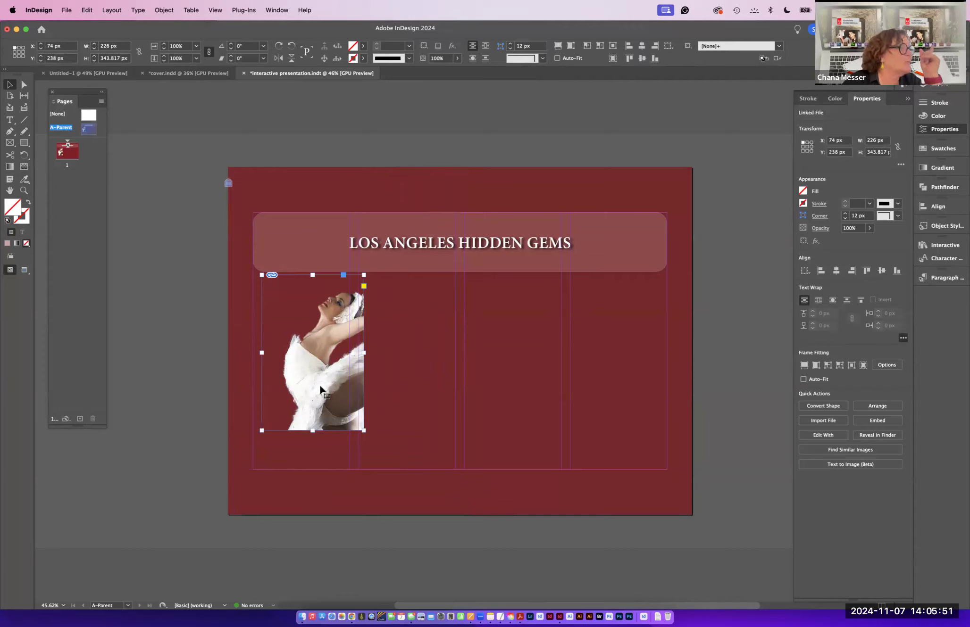
{"action": "left_click", "coordinate": [317, 357]}
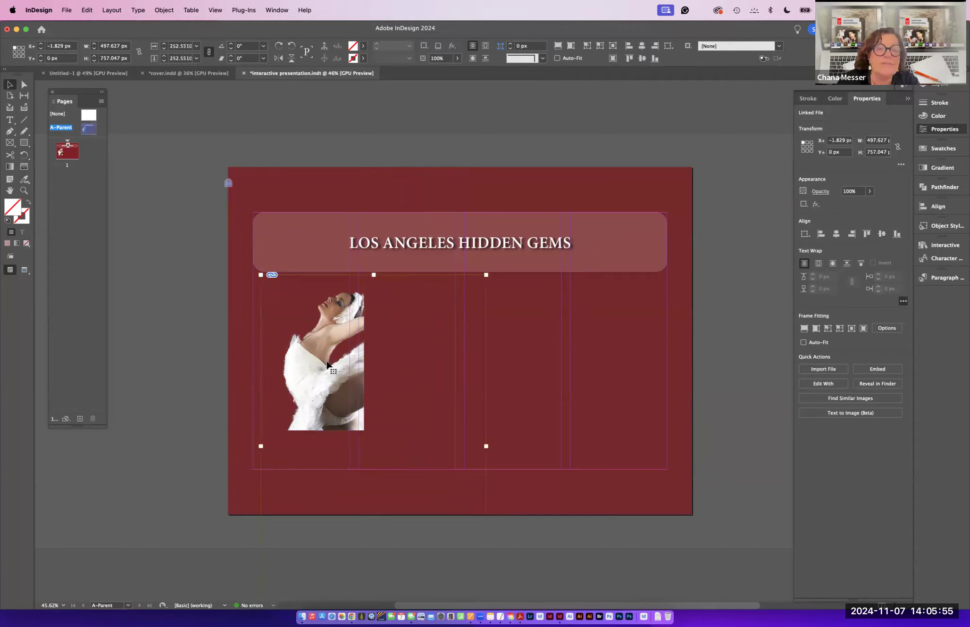
{"action": "left_click", "coordinate": [326, 365]}
{"action": "left_click", "coordinate": [331, 367]}
{"action": "left_click_drag", "start_coordinate": [326, 396], "coordinate": [294, 392]}
{"action": "left_click_drag", "start_coordinate": [297, 395], "coordinate": [293, 394]}
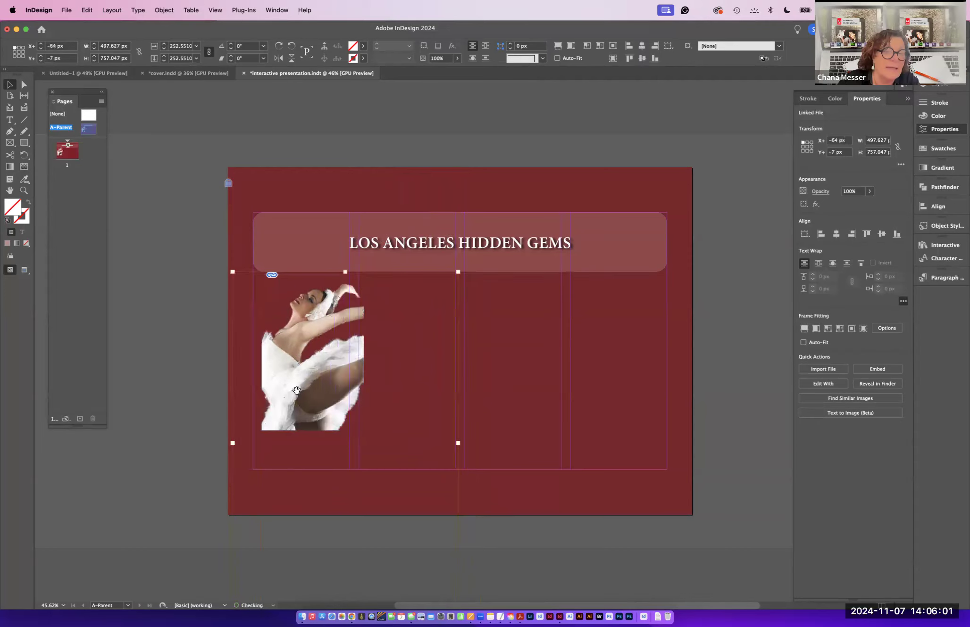
- Fit the ballerina frame to its content, then delete the ballerina image from the page
{"action": "left_click", "coordinate": [184, 356]}
{"action": "left_click", "coordinate": [288, 364]}
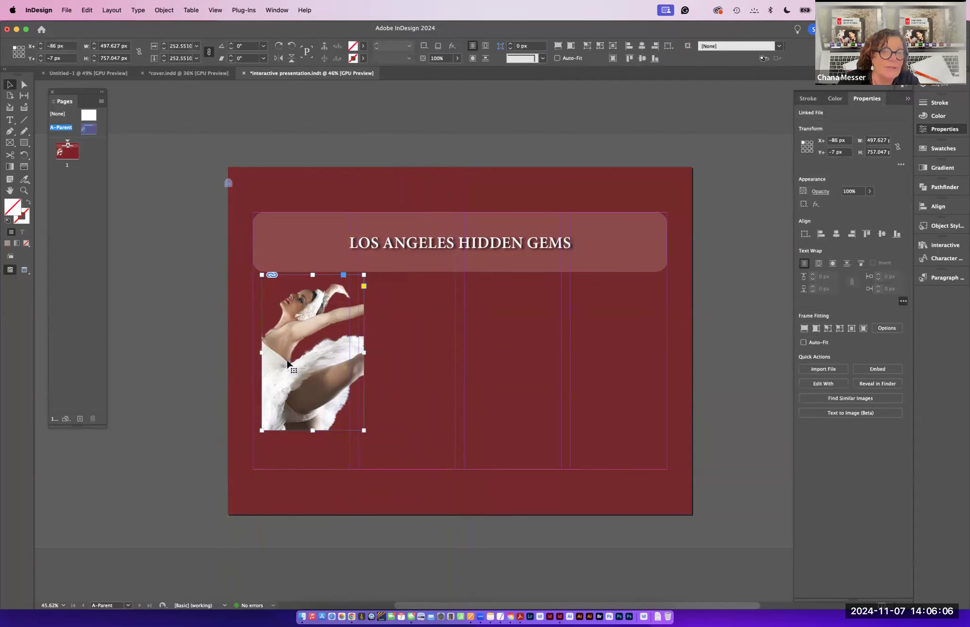
{"action": "right_click", "coordinate": [311, 366]}
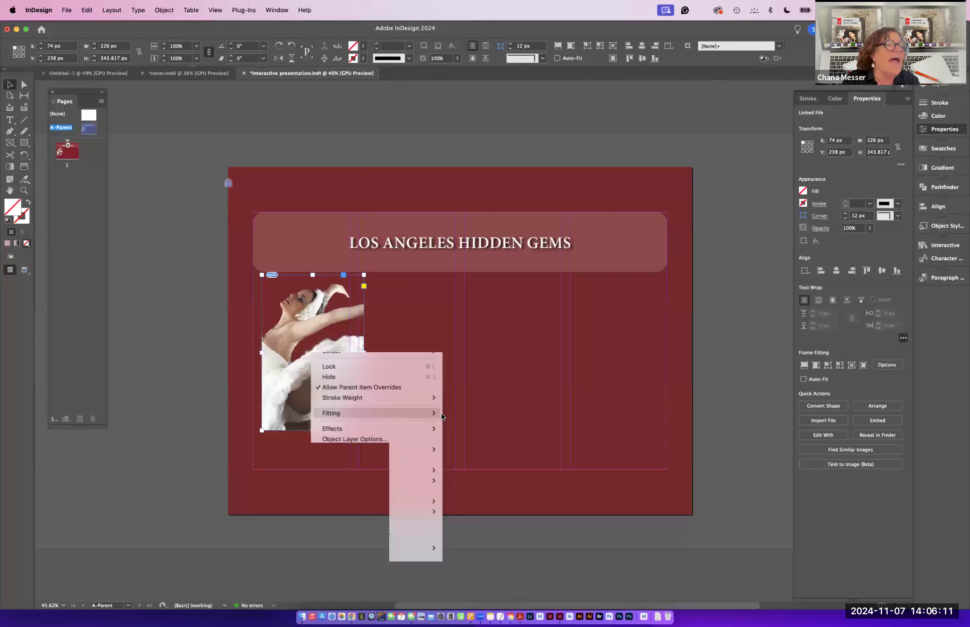
{"action": "mouse_move", "coordinate": [441, 415]}
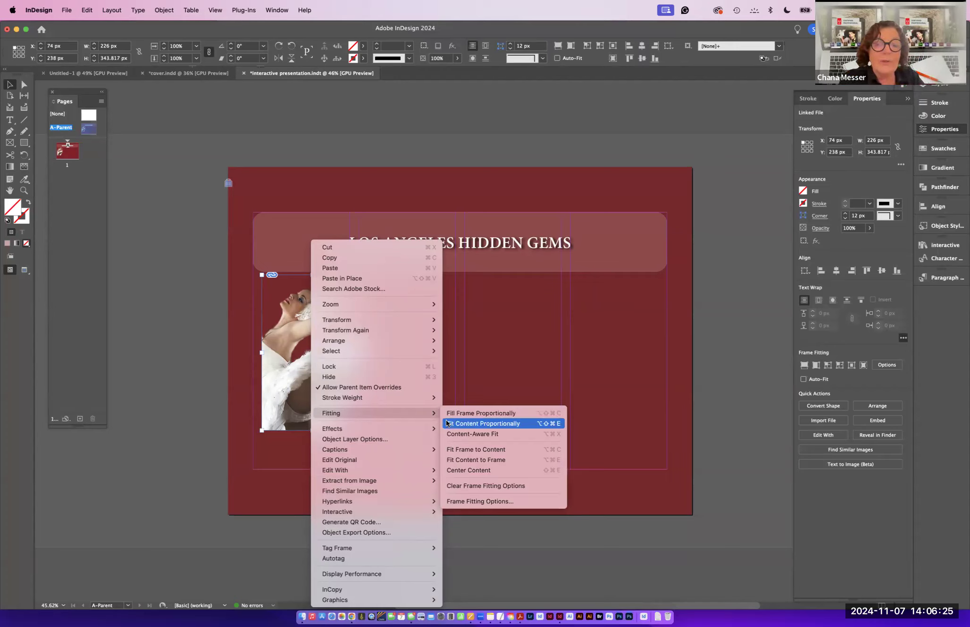
{"action": "left_click", "coordinate": [458, 451]}
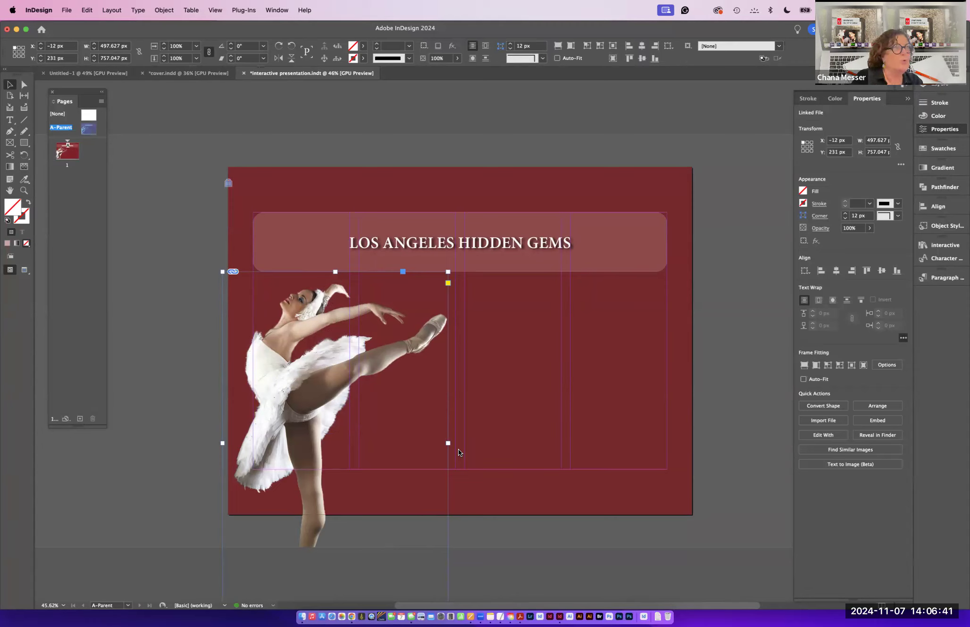
{"action": "key", "text": "Delete"}
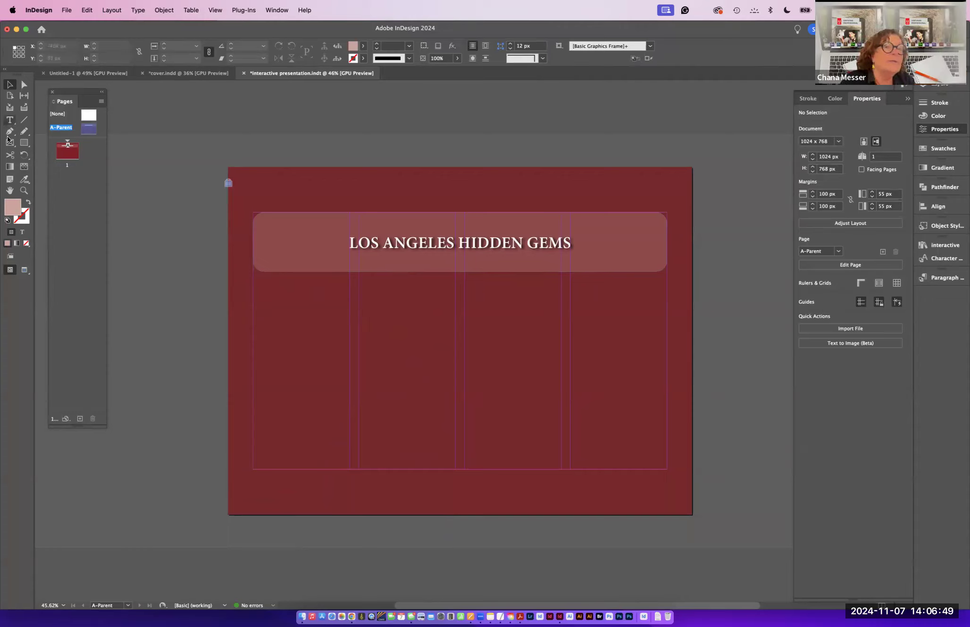
- Draw an elliptical frame about 390 x 424 px and enable Auto-Fit with Fill Frame Proportionally in its fitting options
{"action": "left_click_drag", "start_coordinate": [10, 143], "coordinate": [59, 164]}
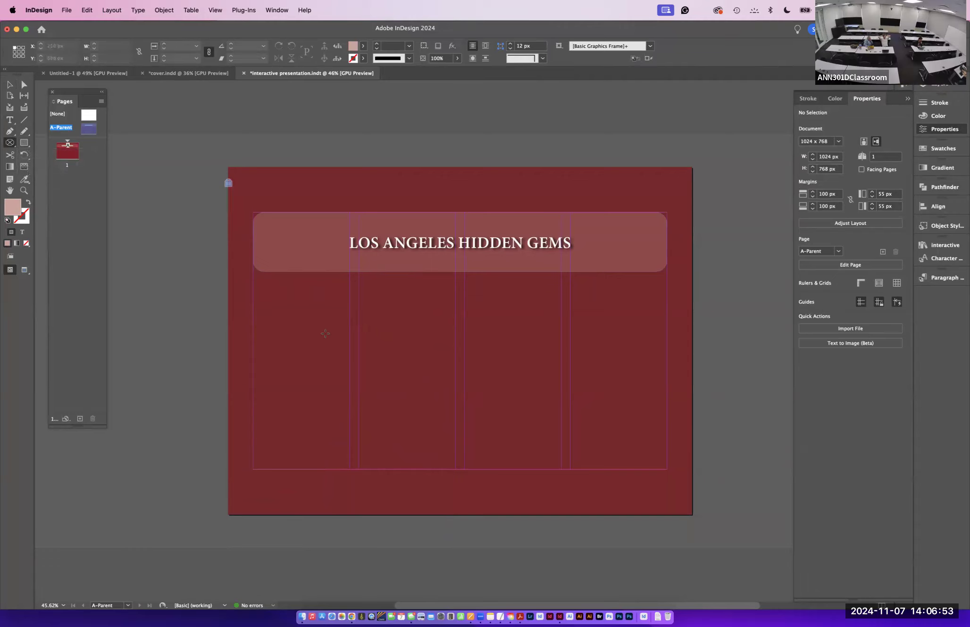
{"action": "left_click_drag", "start_coordinate": [270, 278], "coordinate": [447, 469]}
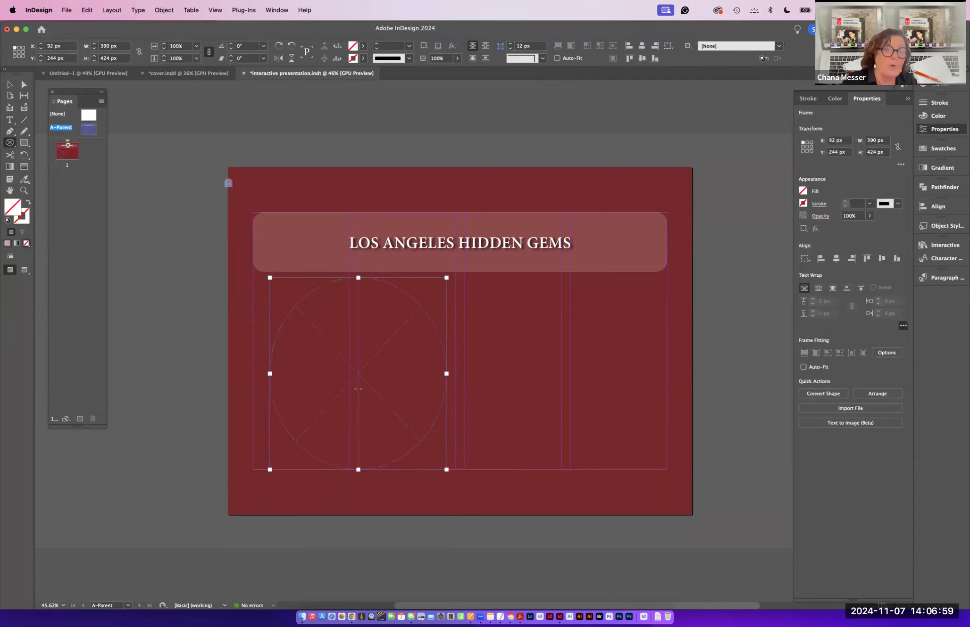
{"action": "right_click", "coordinate": [347, 377]}
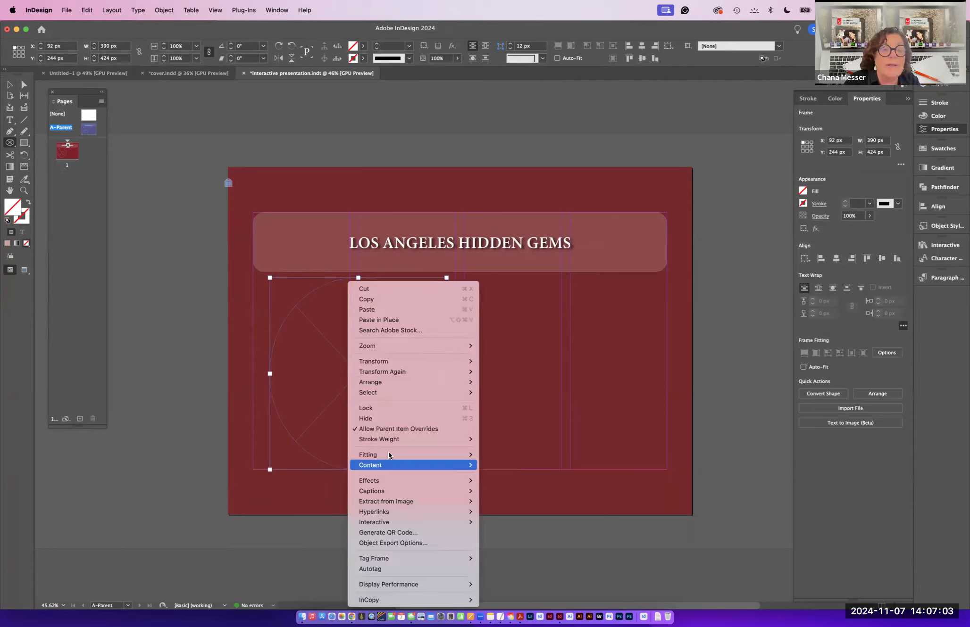
{"action": "left_click", "coordinate": [514, 469]}
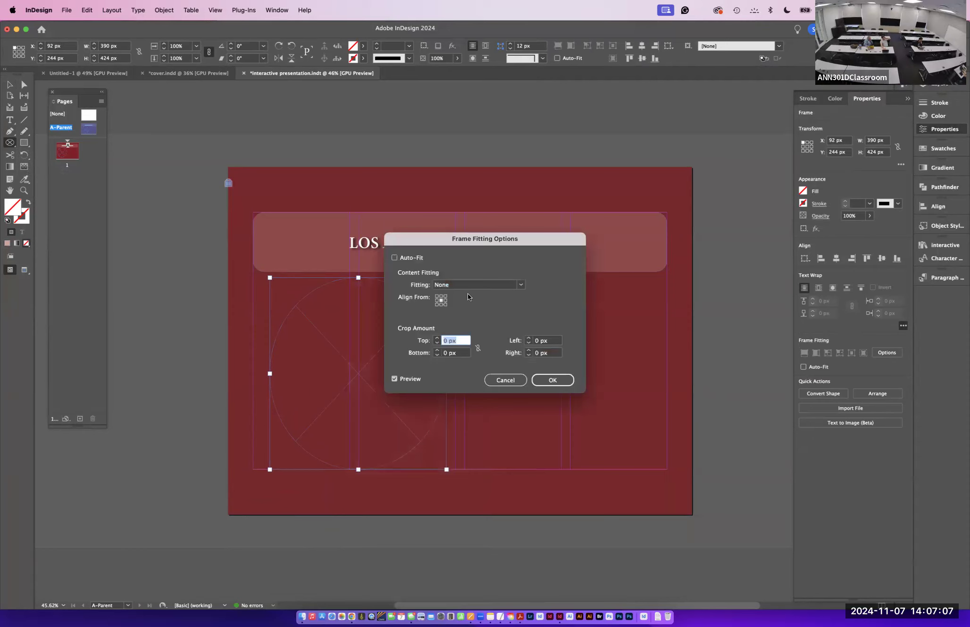
{"action": "left_click", "coordinate": [395, 258]}
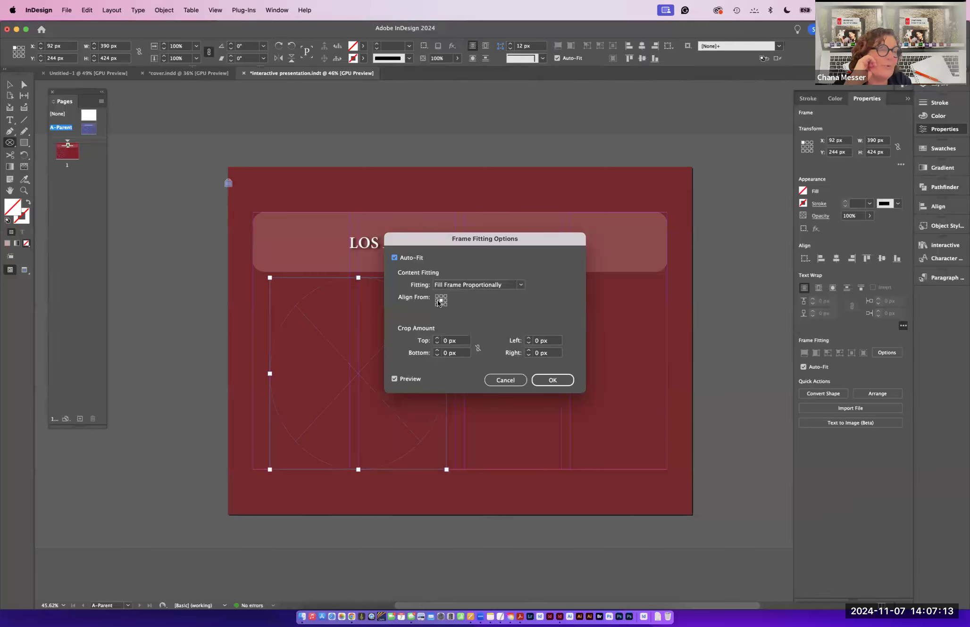
{"action": "left_click", "coordinate": [554, 381]}
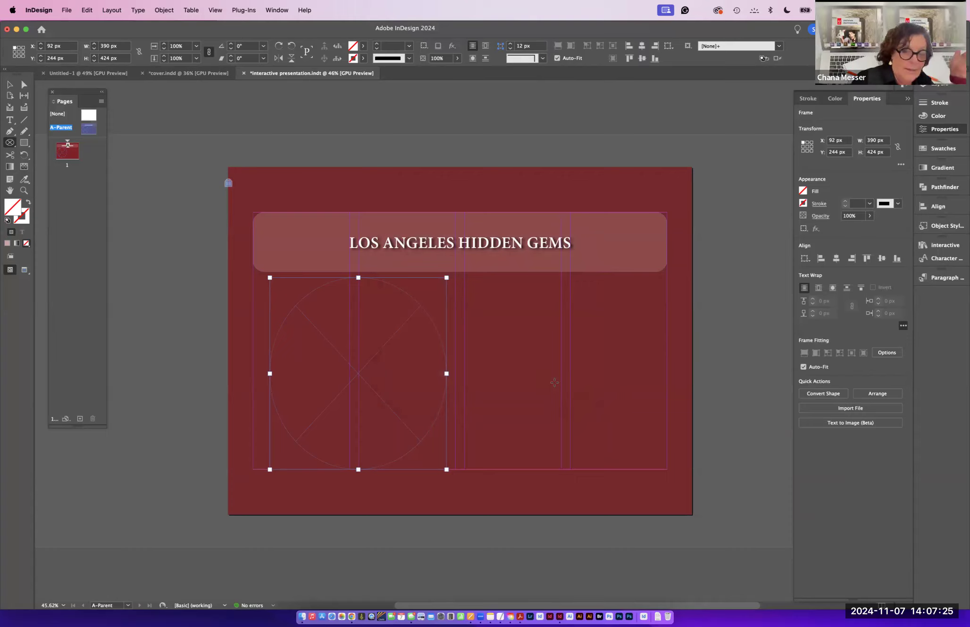
- Place ballarina_dancing.psd into the elliptical frame, accepting the import options
{"action": "key", "text": "super+d"}
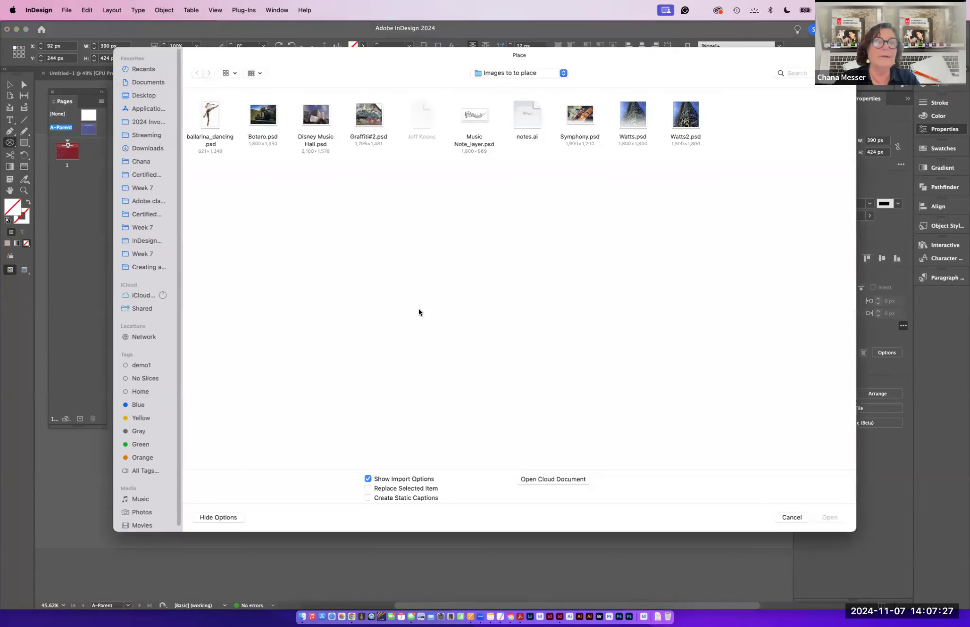
{"action": "left_click", "coordinate": [211, 121]}
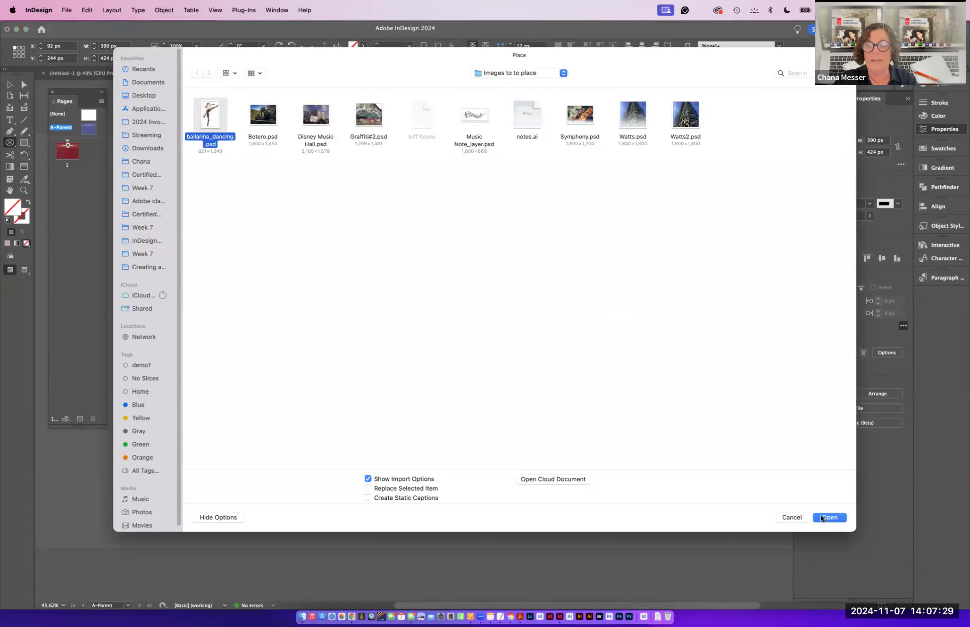
{"action": "left_click", "coordinate": [822, 518]}
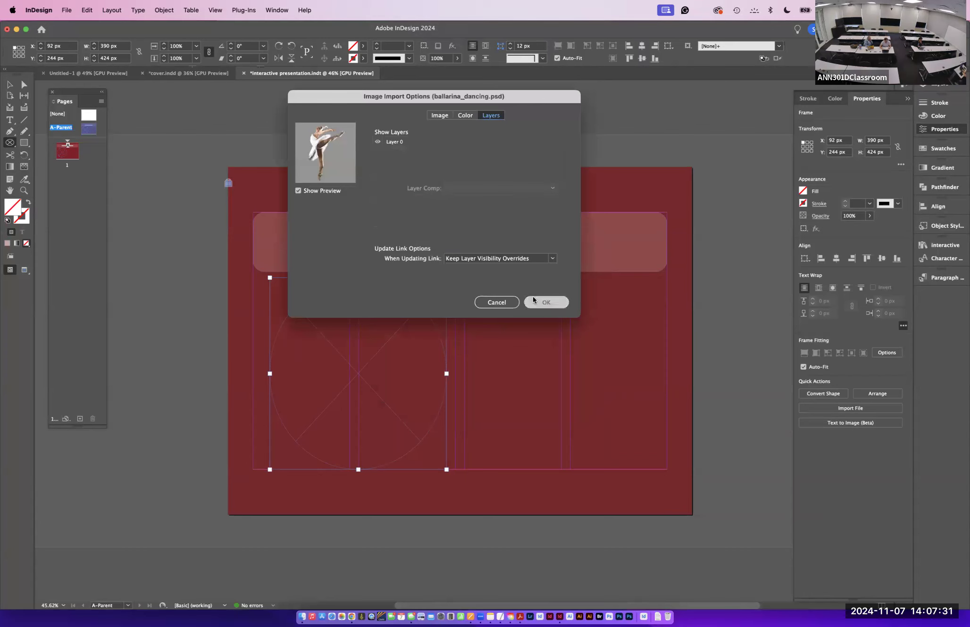
{"action": "left_click", "coordinate": [534, 301]}
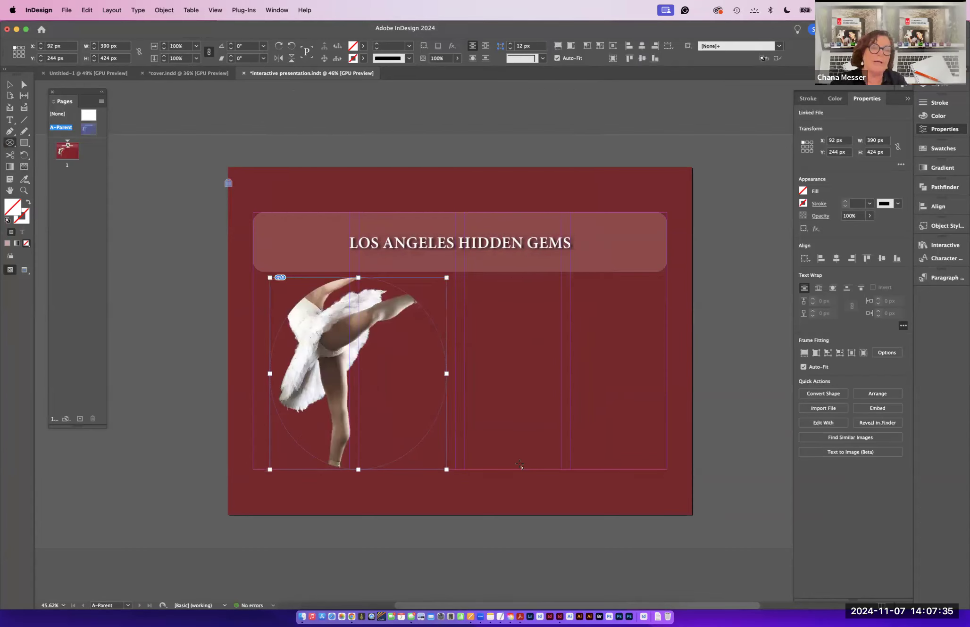
- Reposition the ballerina image inside the elliptical frame so the dancer is centred
{"action": "left_click", "coordinate": [10, 86]}
{"action": "left_click", "coordinate": [341, 324]}
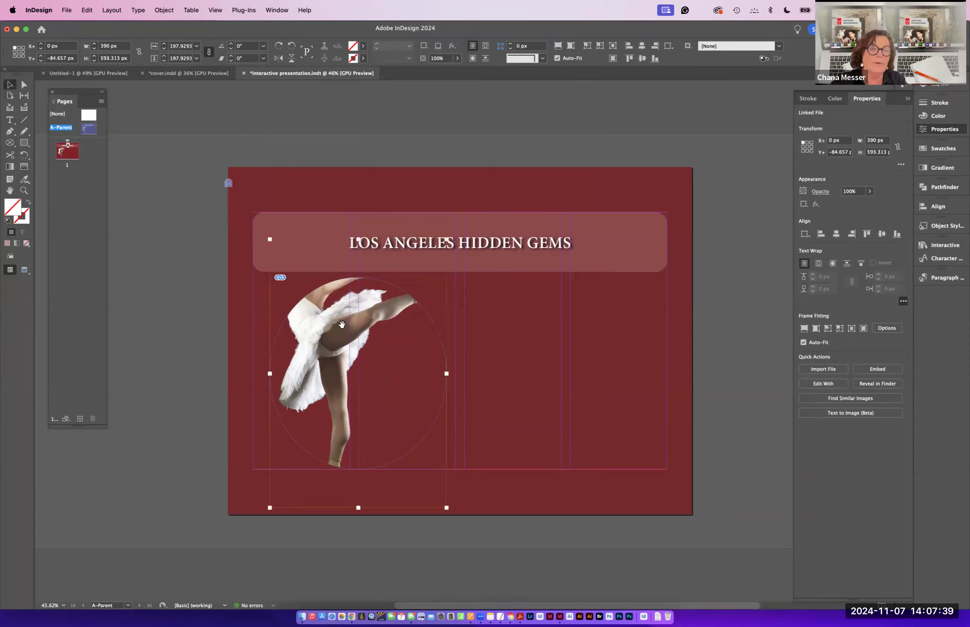
{"action": "left_click_drag", "start_coordinate": [342, 324], "coordinate": [362, 360]}
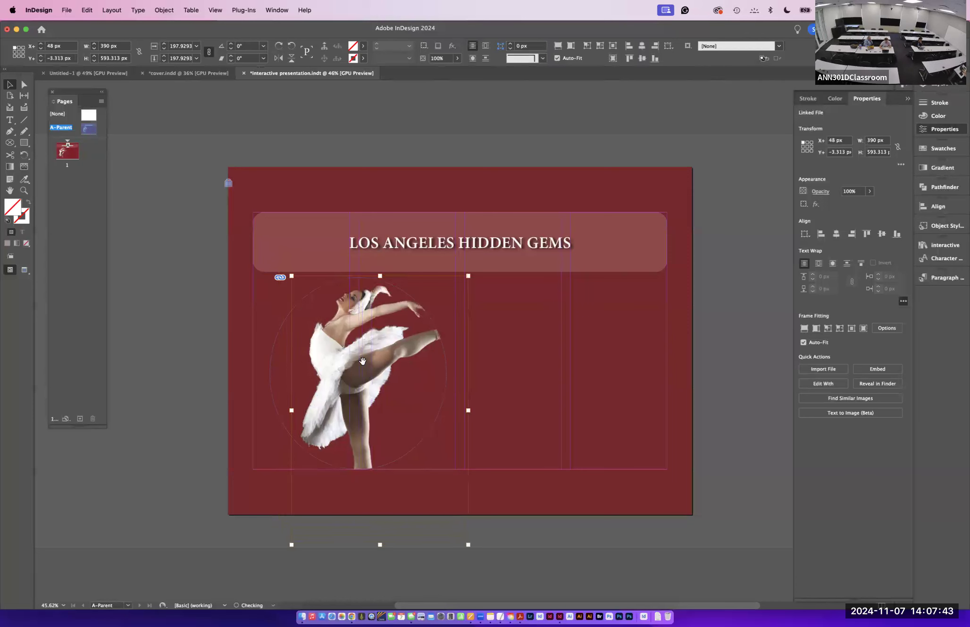
{"action": "left_click", "coordinate": [193, 343]}
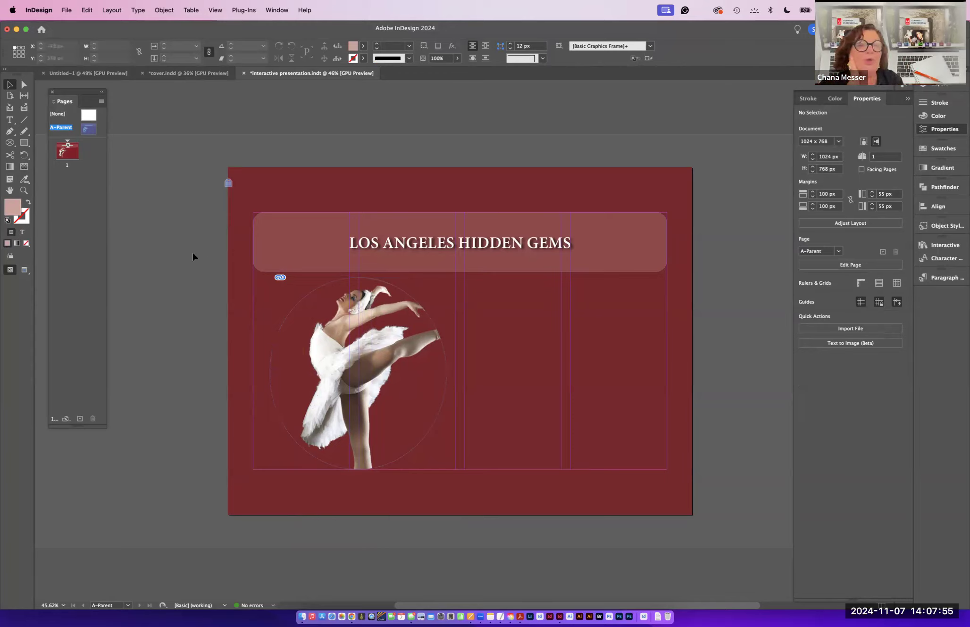
- Draw a small text frame near the bottom of the right-hand columns
{"action": "left_click", "coordinate": [9, 120]}
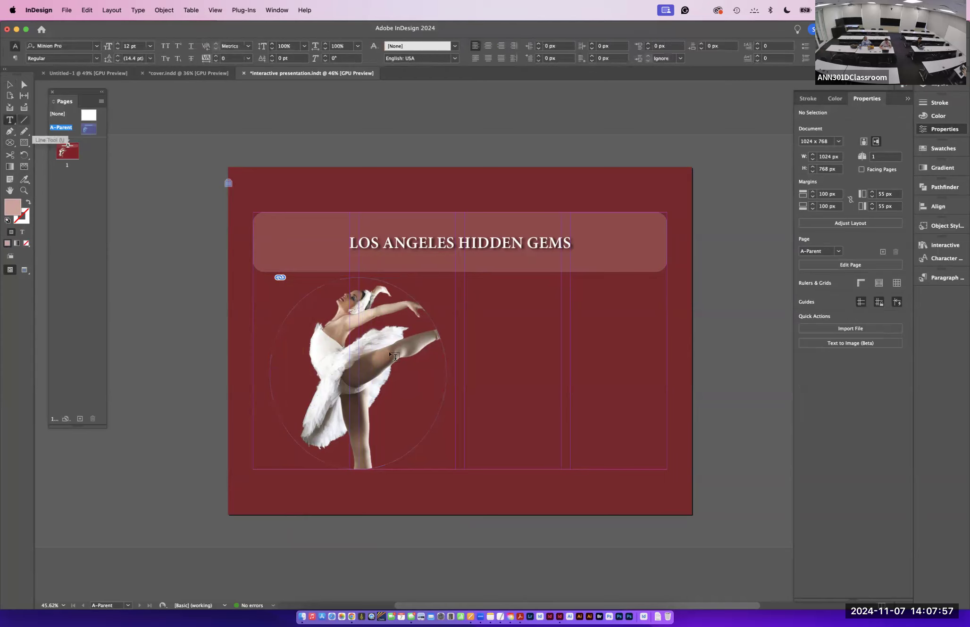
{"action": "left_click_drag", "start_coordinate": [456, 445], "coordinate": [666, 469]}
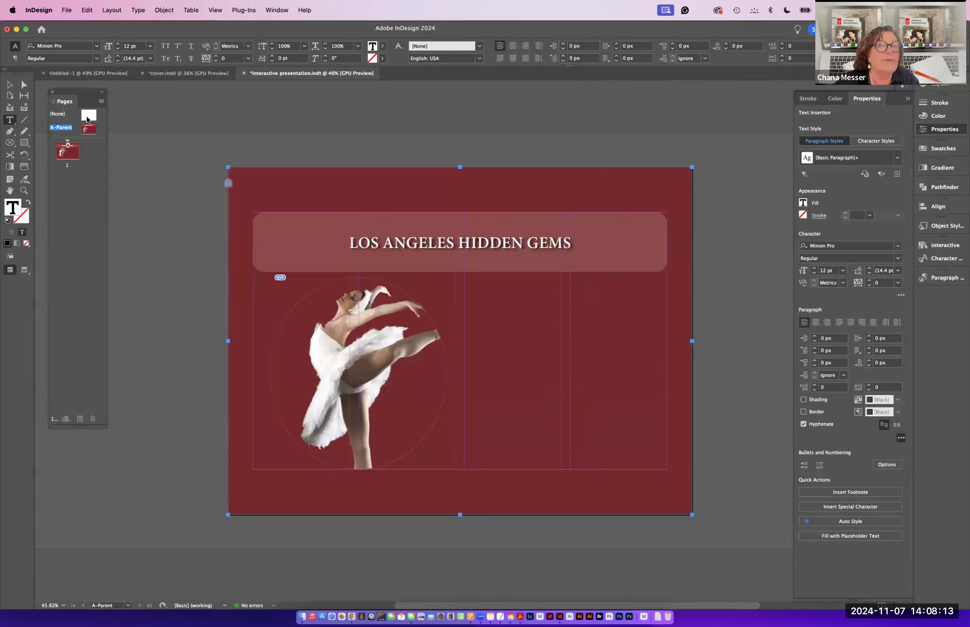
- Create a new parent page with prefix B named Inroductio n at 1024 x 768 px
{"action": "right_click", "coordinate": [120, 108]}
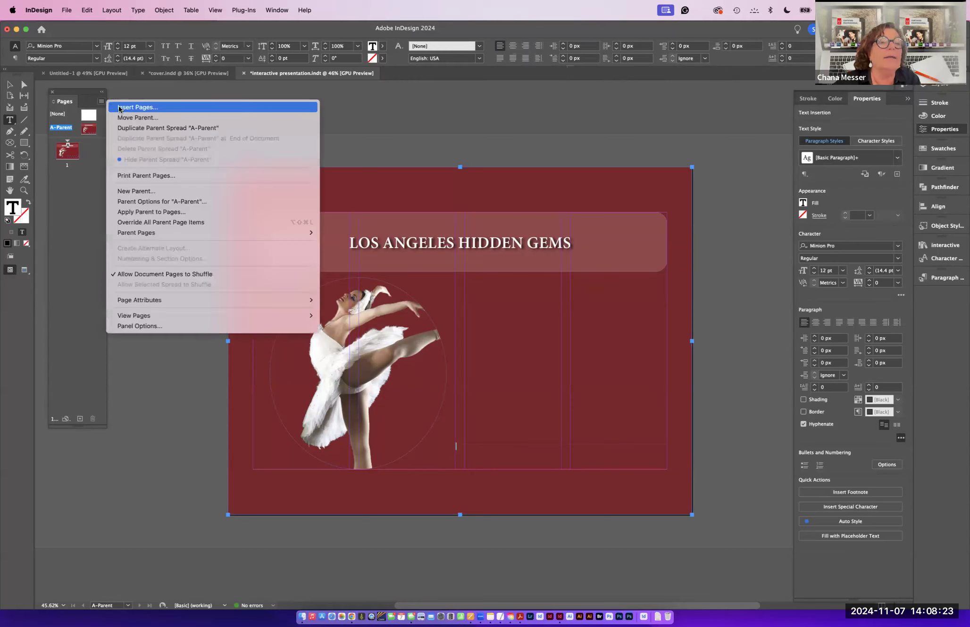
{"action": "left_click", "coordinate": [66, 100]}
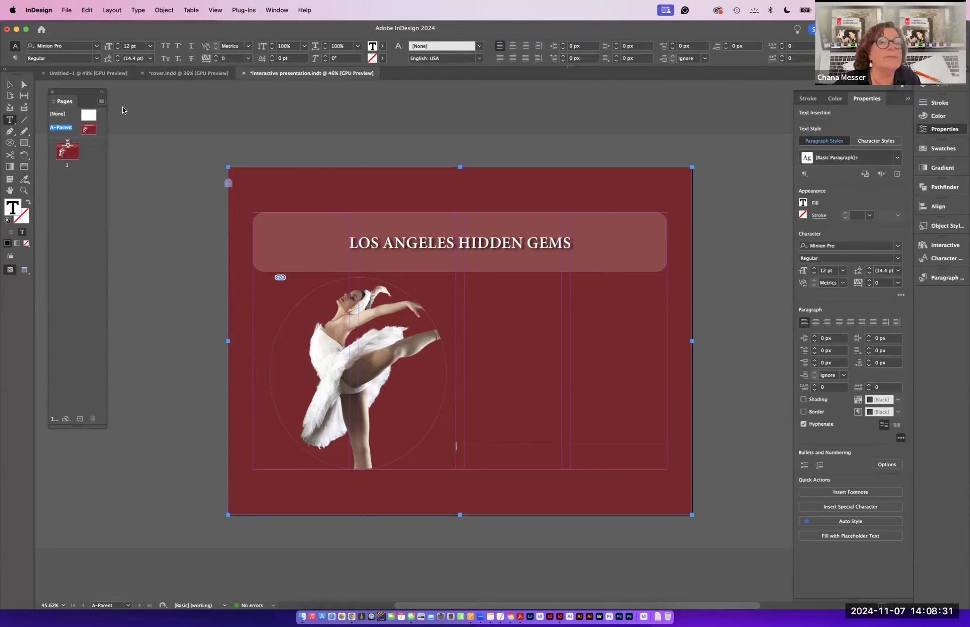
{"action": "left_click", "coordinate": [101, 102]}
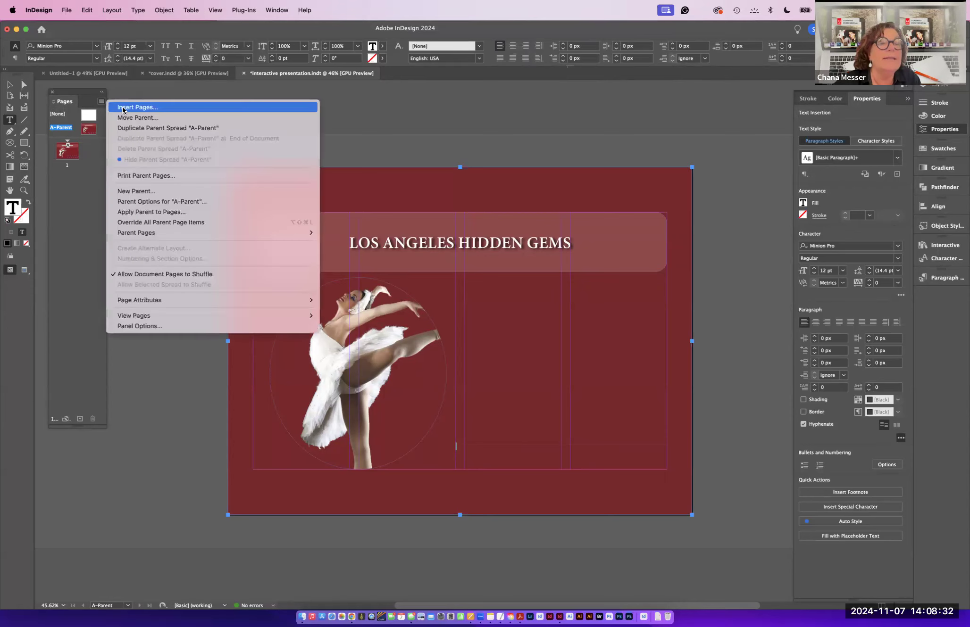
{"action": "left_click", "coordinate": [138, 190]}
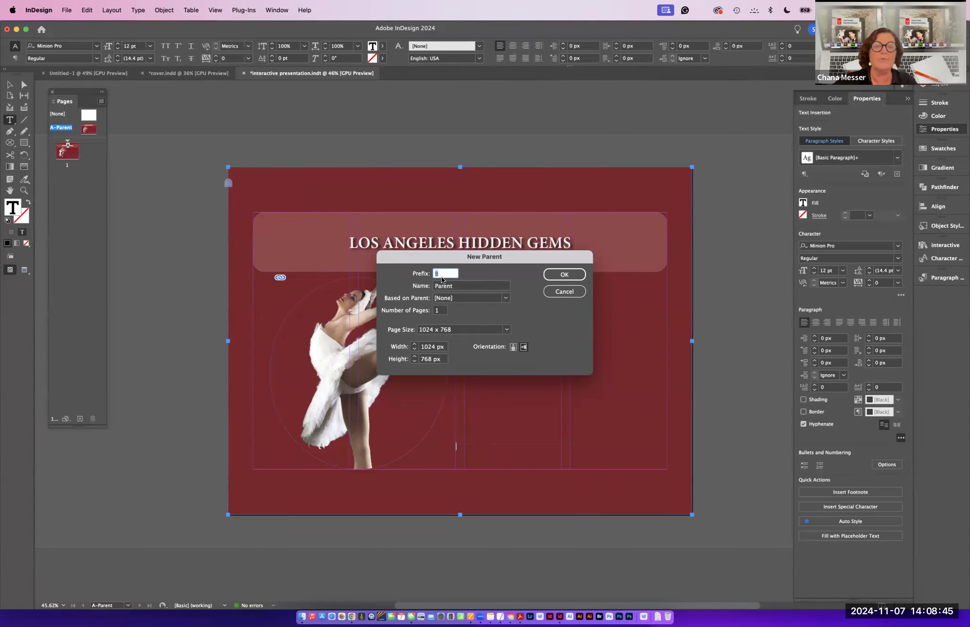
{"action": "key", "text": "Tab"}
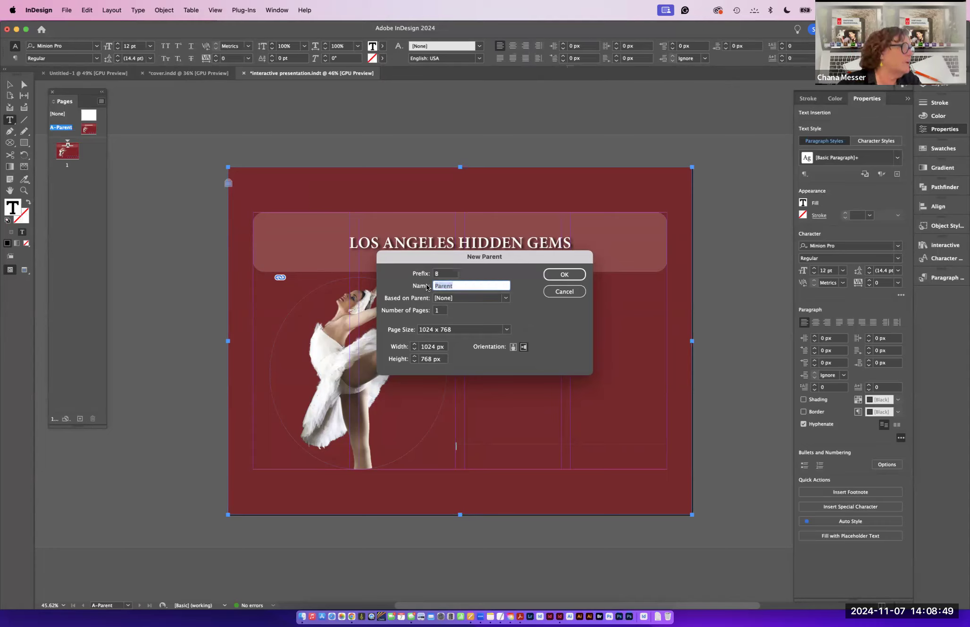
{"action": "type", "text": "I"}
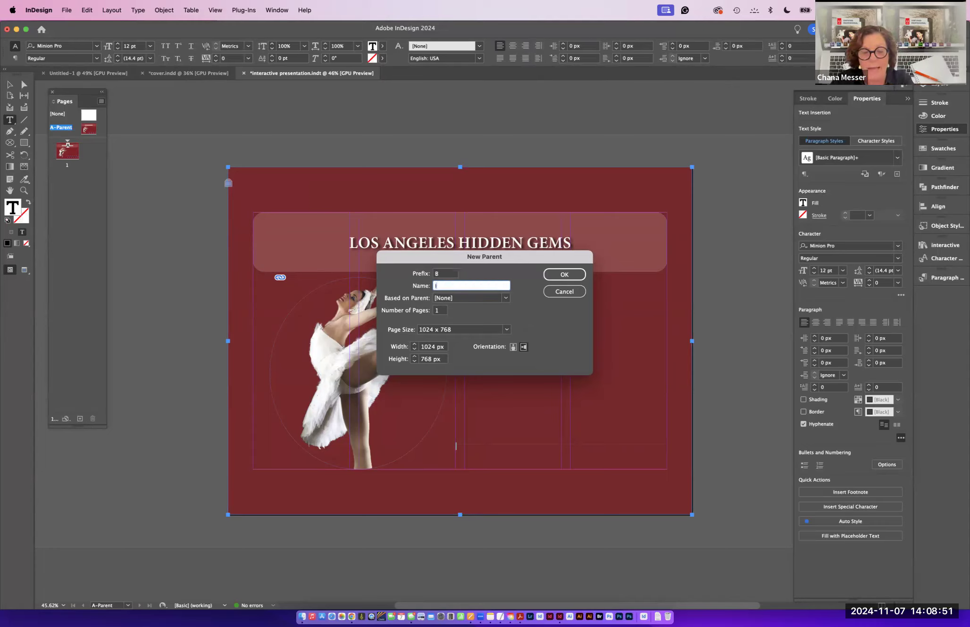
{"action": "type", "text": "nroductio n"}
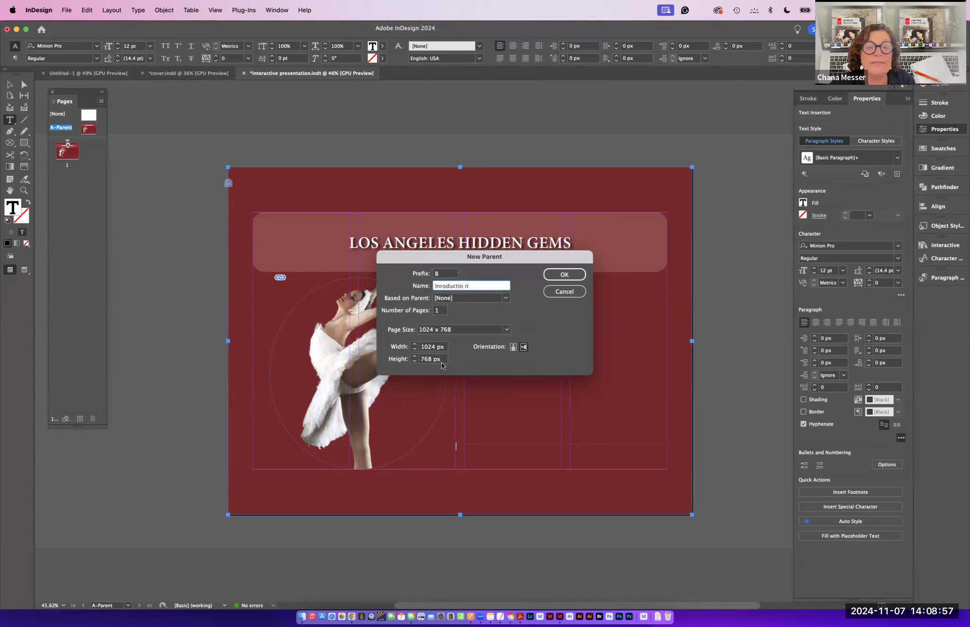
{"action": "left_click", "coordinate": [563, 277]}
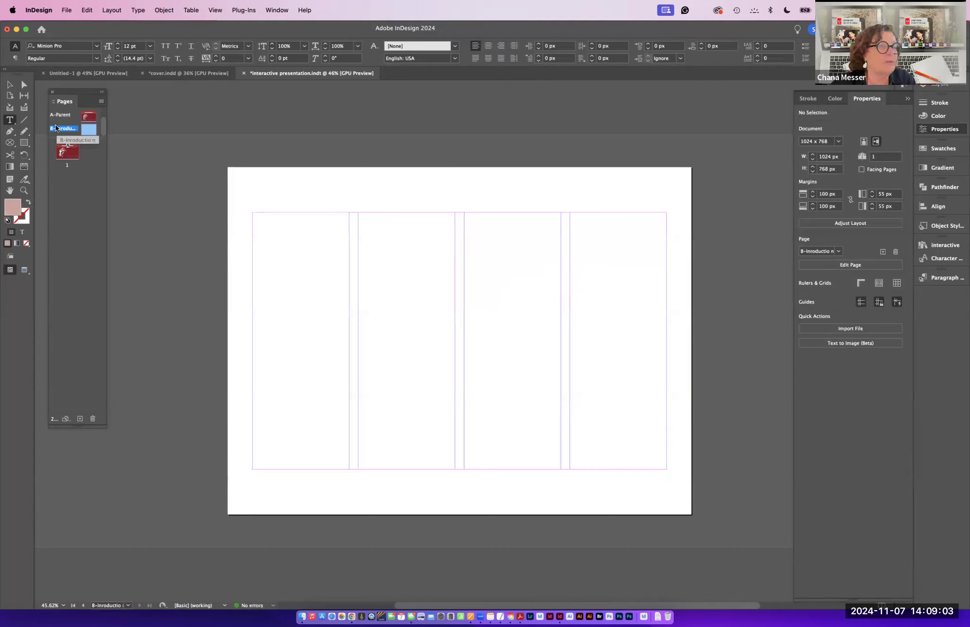
- Draw a 1024 x 102 px rectangle across the top of the new B parent page
{"action": "left_click_drag", "start_coordinate": [55, 126], "coordinate": [84, 140]}
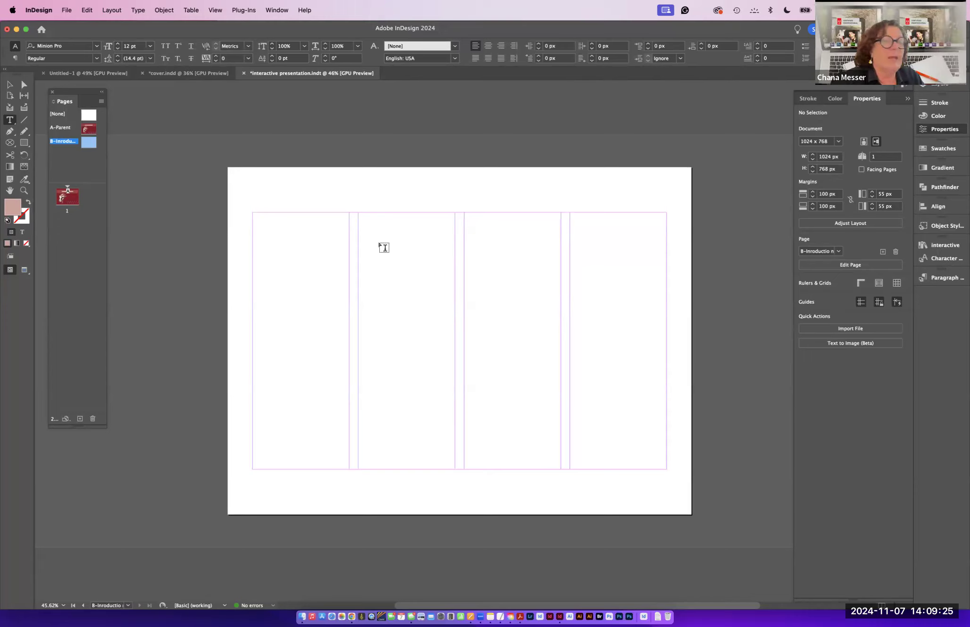
{"action": "left_click", "coordinate": [22, 145]}
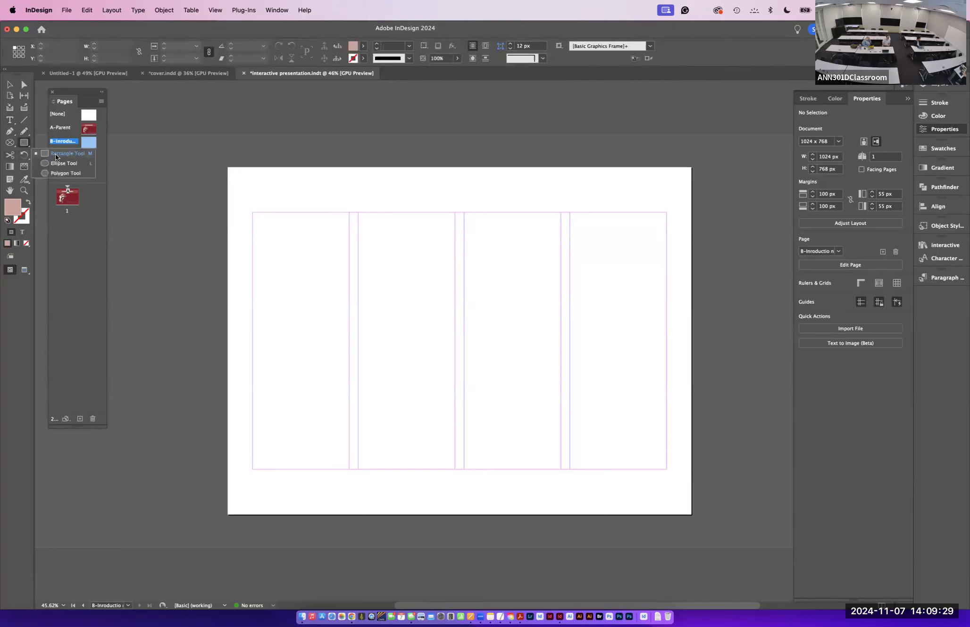
{"action": "left_click", "coordinate": [55, 154]}
{"action": "left_click_drag", "start_coordinate": [229, 169], "coordinate": [692, 214]}
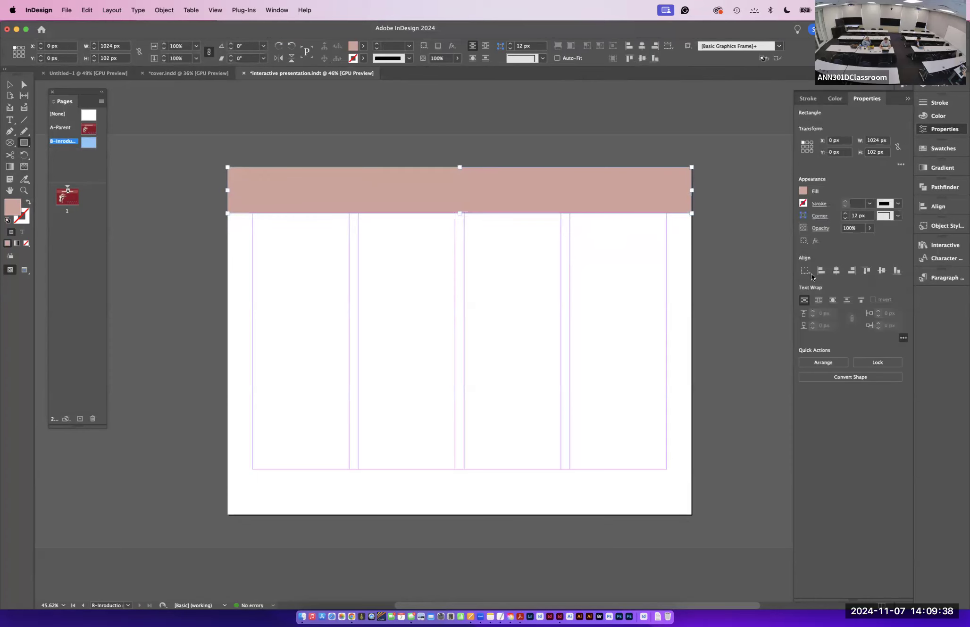
- Fill the header rectangle on the B parent page with the dark red C=25 M=90 Colorful_Theme swatch
{"action": "left_click", "coordinate": [803, 192]}
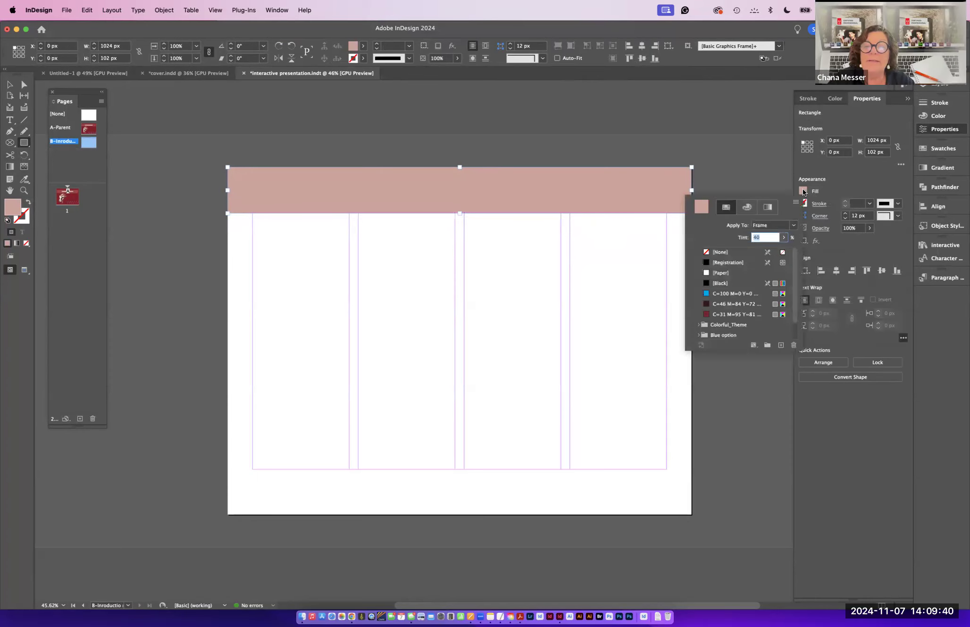
{"action": "left_click", "coordinate": [699, 325]}
{"action": "left_click", "coordinate": [705, 314]}
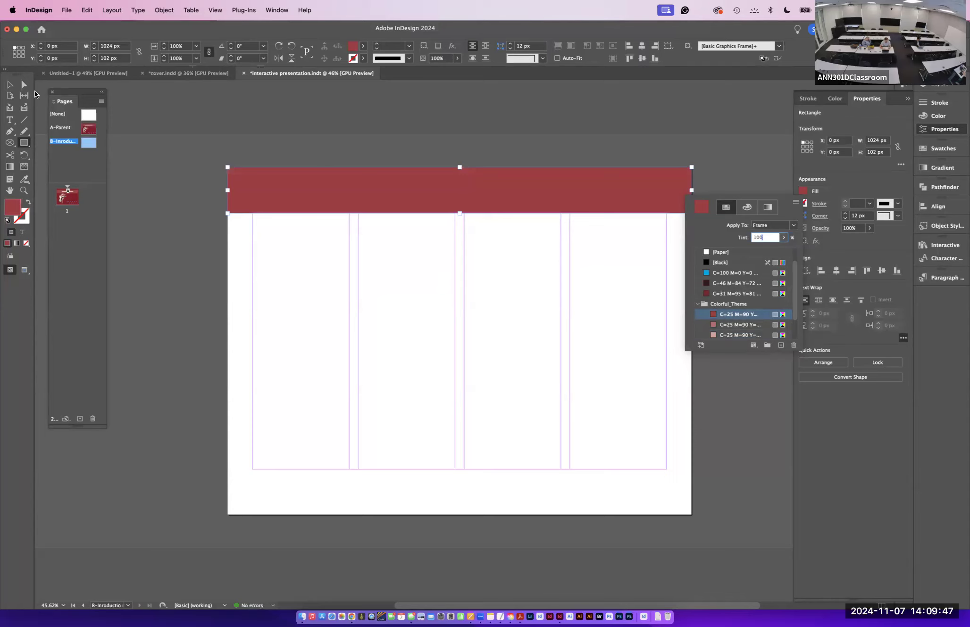
{"action": "left_click", "coordinate": [172, 198]}
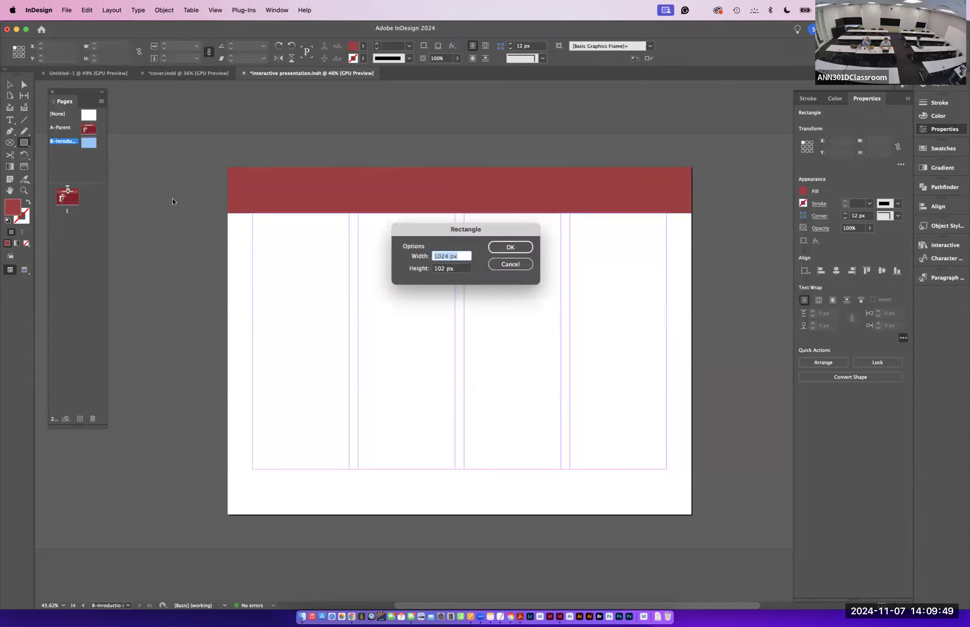
{"action": "left_click", "coordinate": [505, 266]}
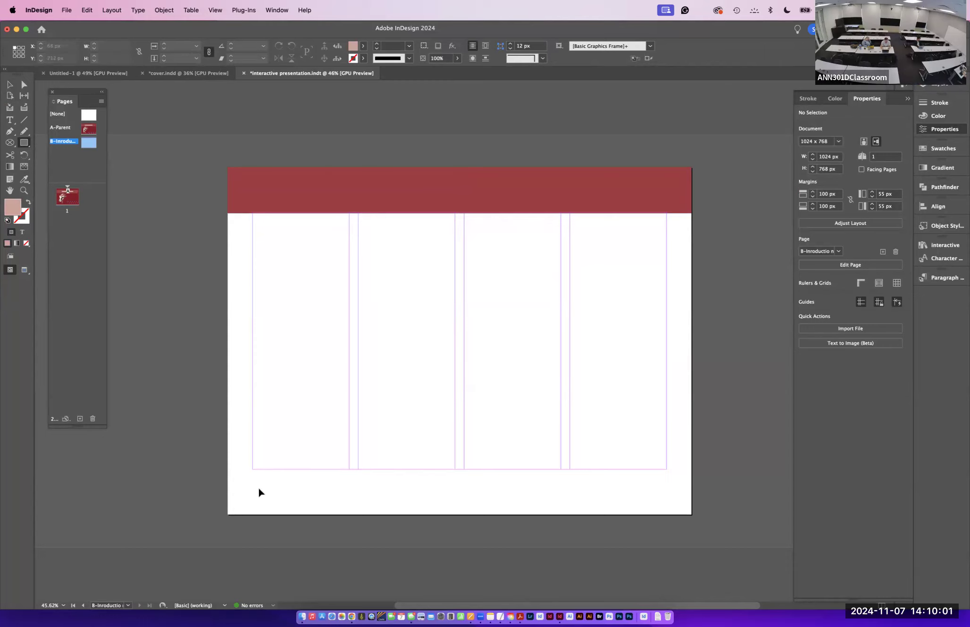
- Place Art and Music Logo.ai without import options as a logo about 90 x 72 px in the page's lower-left corner
{"action": "key", "text": "super+d"}
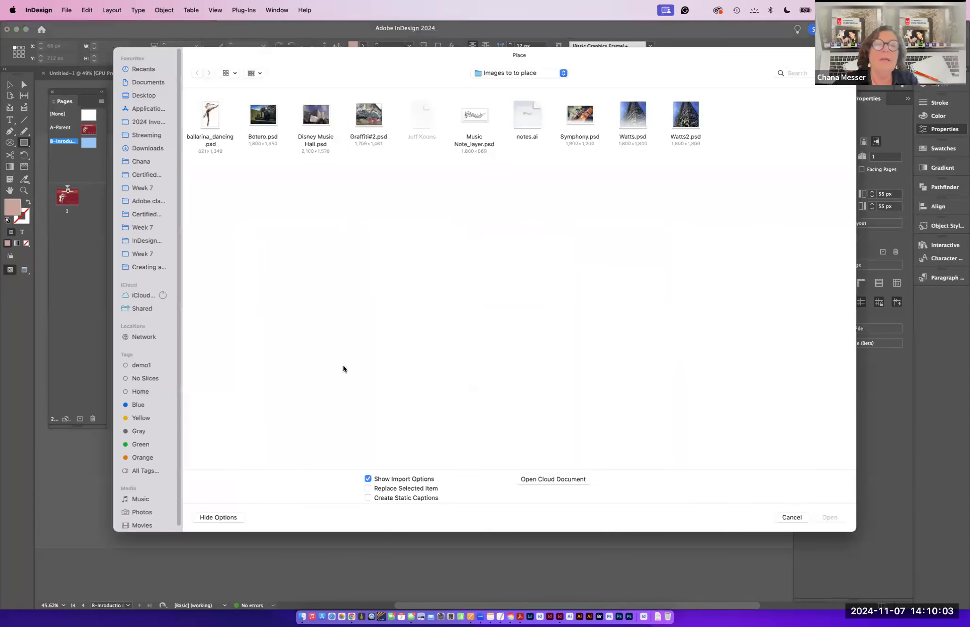
{"action": "left_click", "coordinate": [497, 78]}
{"action": "left_click", "coordinate": [501, 150]}
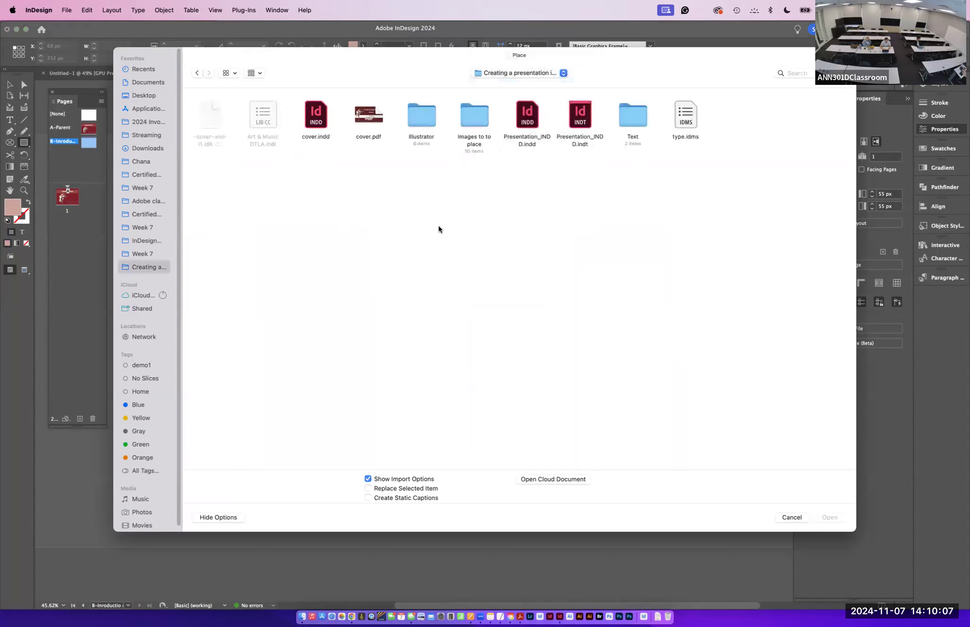
{"action": "double_click", "coordinate": [422, 108]}
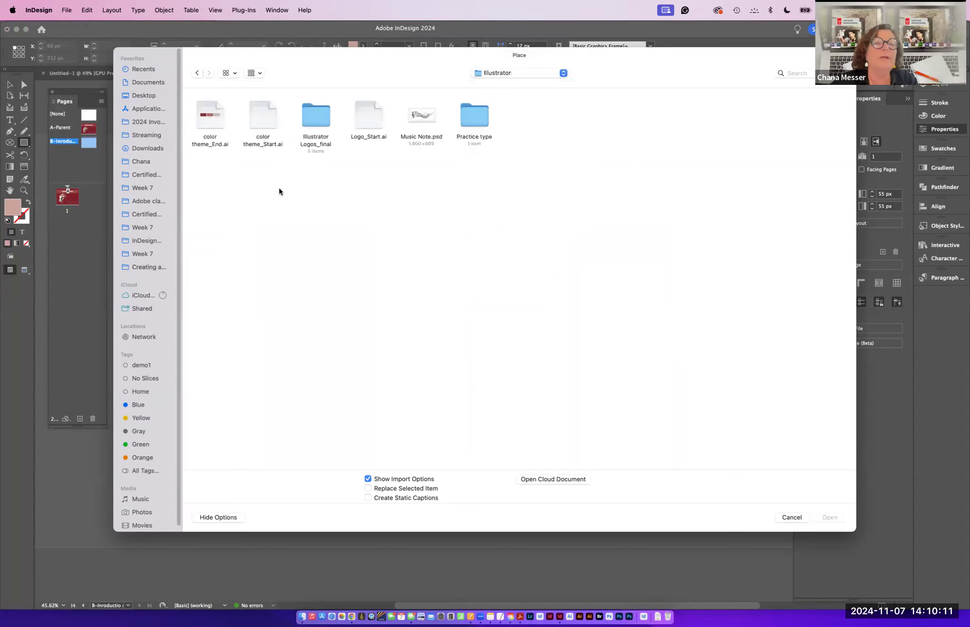
{"action": "left_click", "coordinate": [201, 120]}
{"action": "key", "text": "space"}
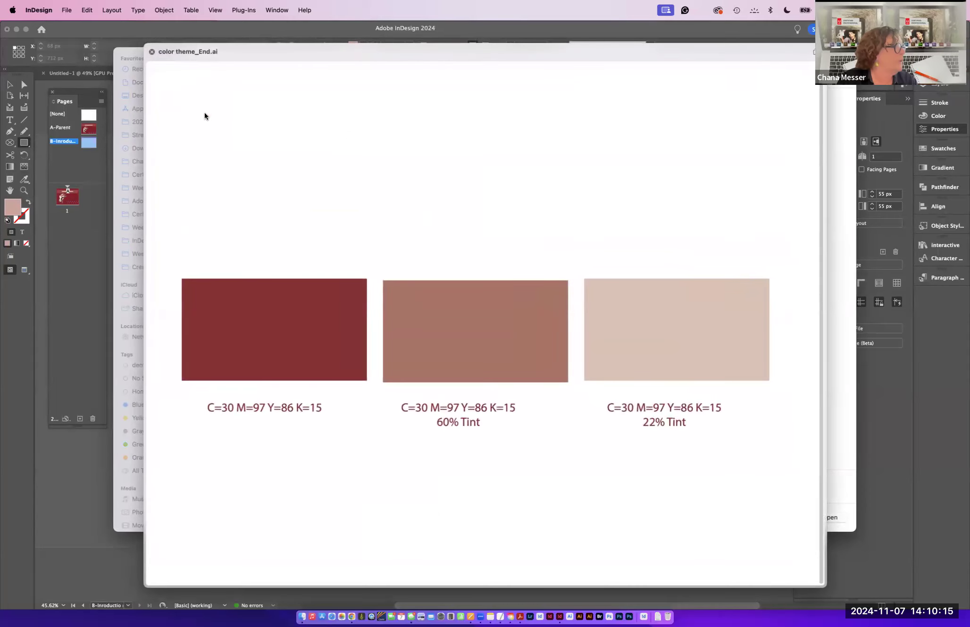
{"action": "key", "text": "space"}
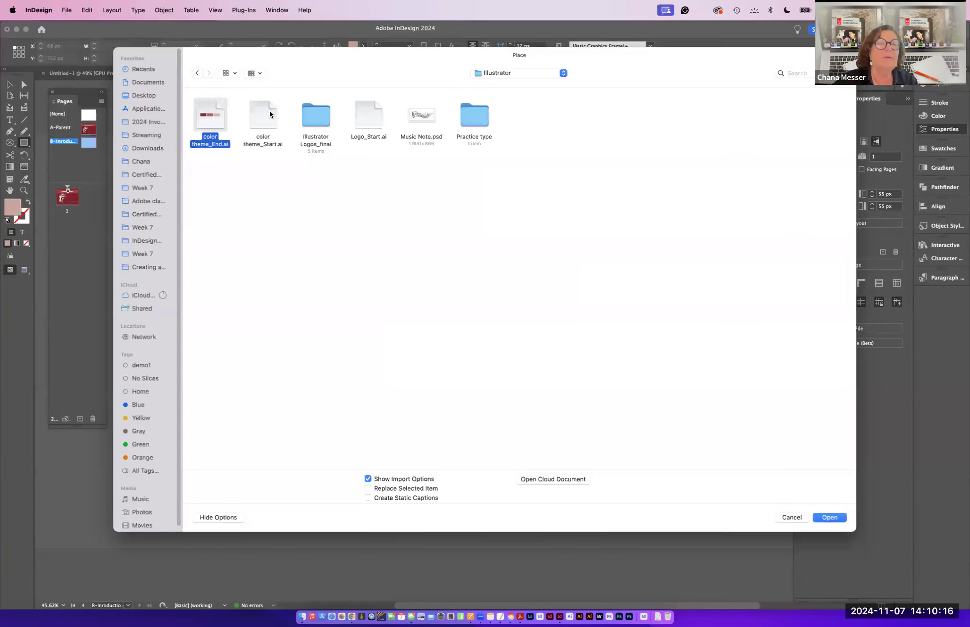
{"action": "double_click", "coordinate": [314, 122]}
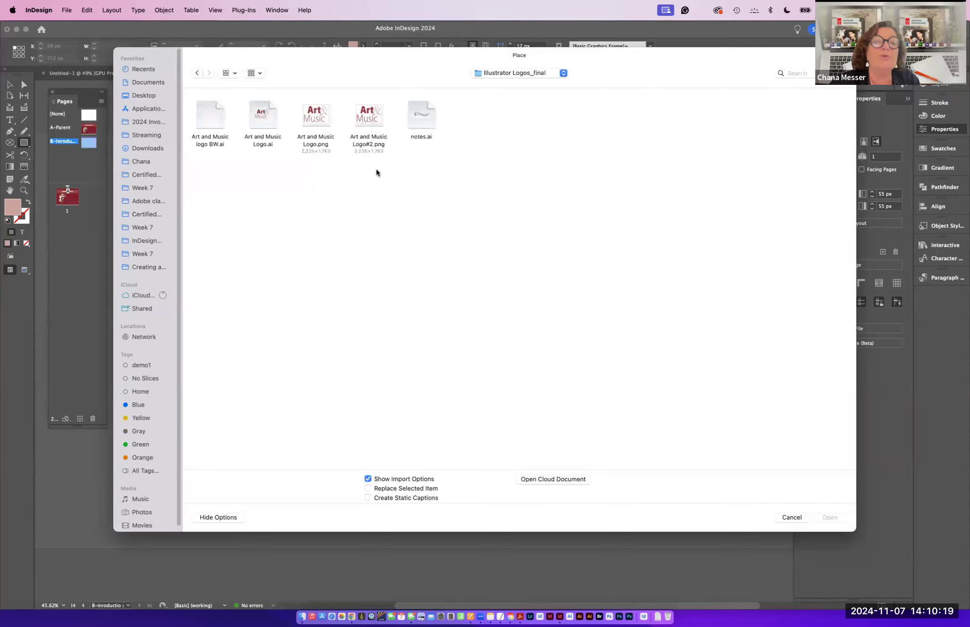
{"action": "left_click", "coordinate": [261, 124]}
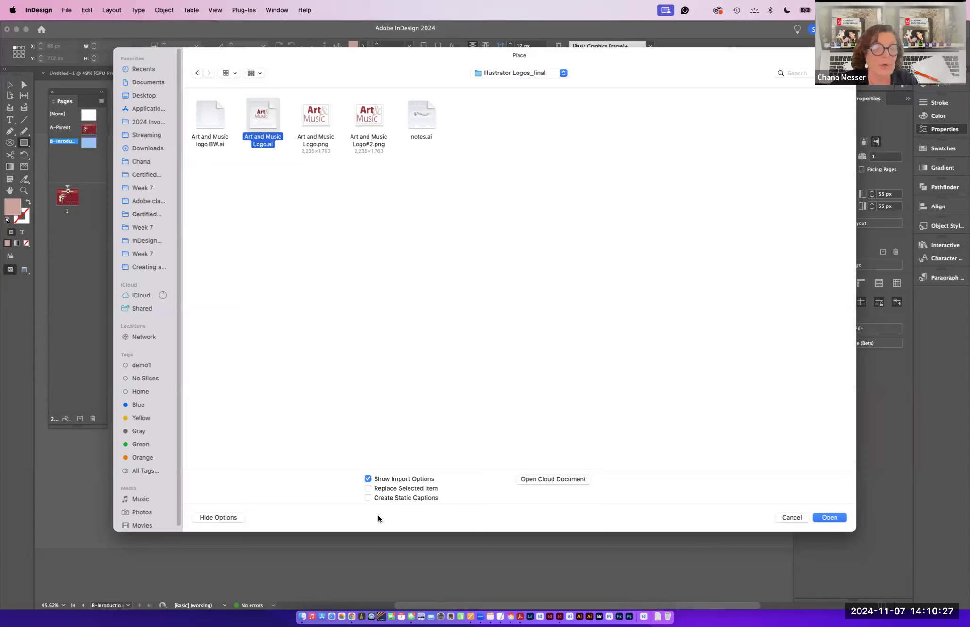
{"action": "left_click", "coordinate": [368, 479]}
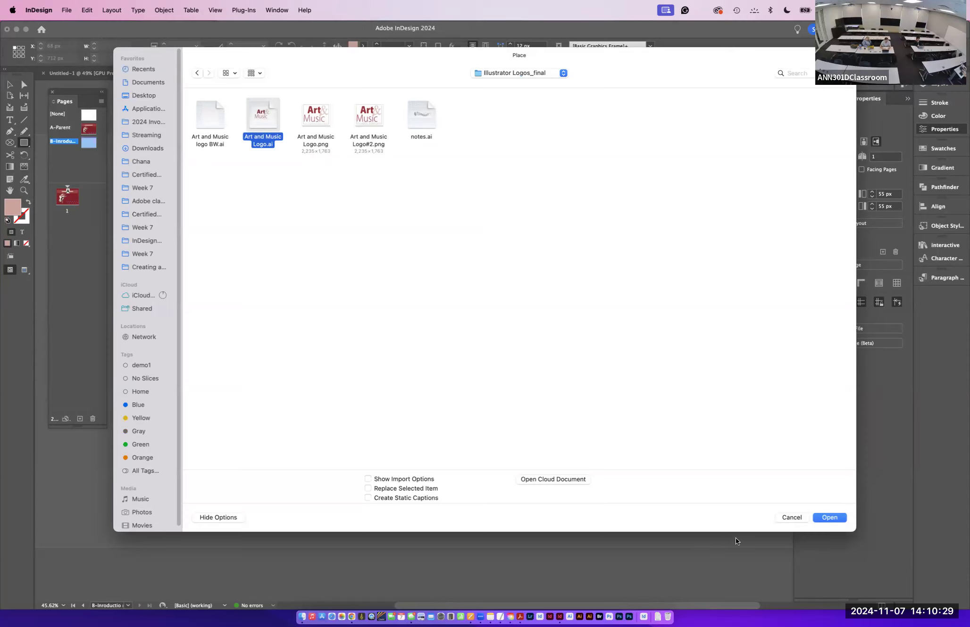
{"action": "left_click", "coordinate": [822, 518]}
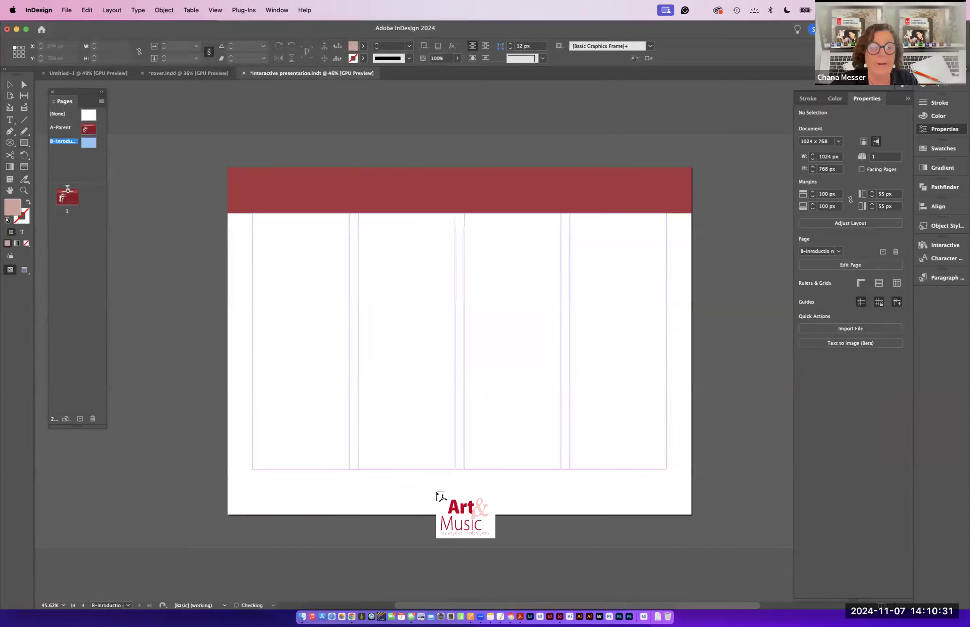
{"action": "left_click_drag", "start_coordinate": [252, 471], "coordinate": [294, 489]}
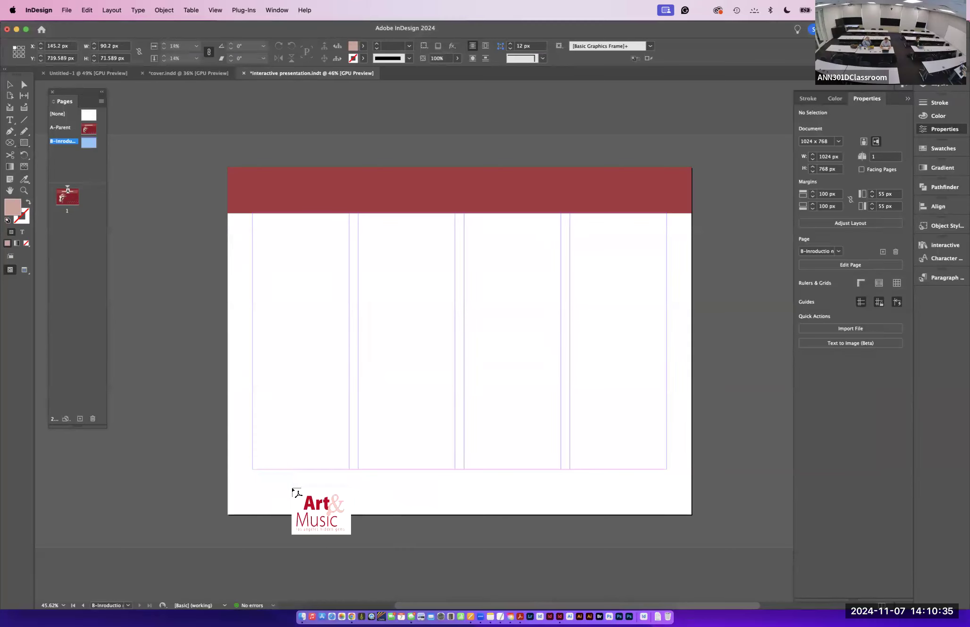
- Zoom in on the placed logo and the bottom area of the B parent page
{"action": "left_click", "coordinate": [9, 84]}
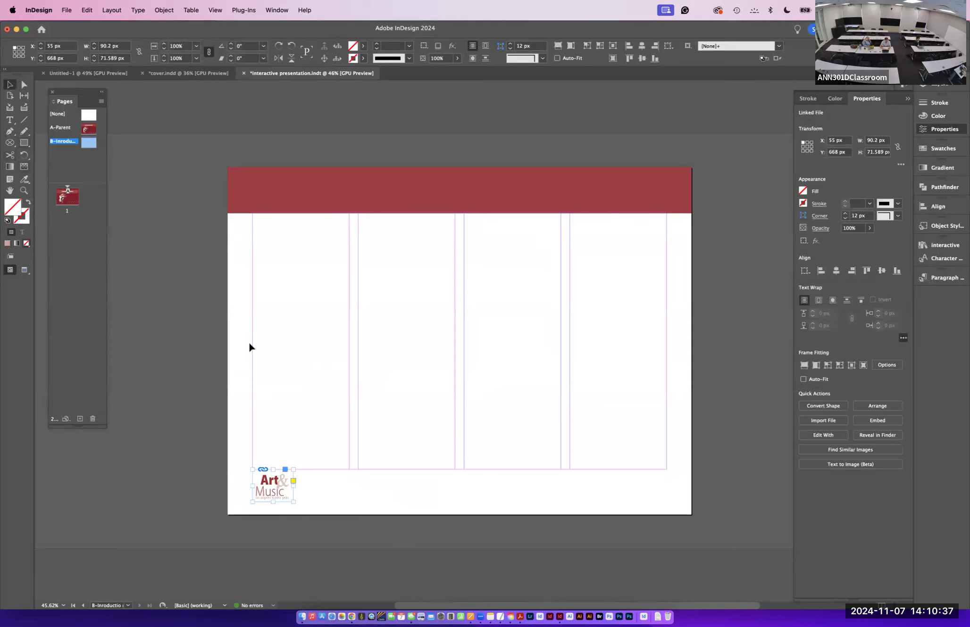
{"action": "left_click", "coordinate": [191, 345]}
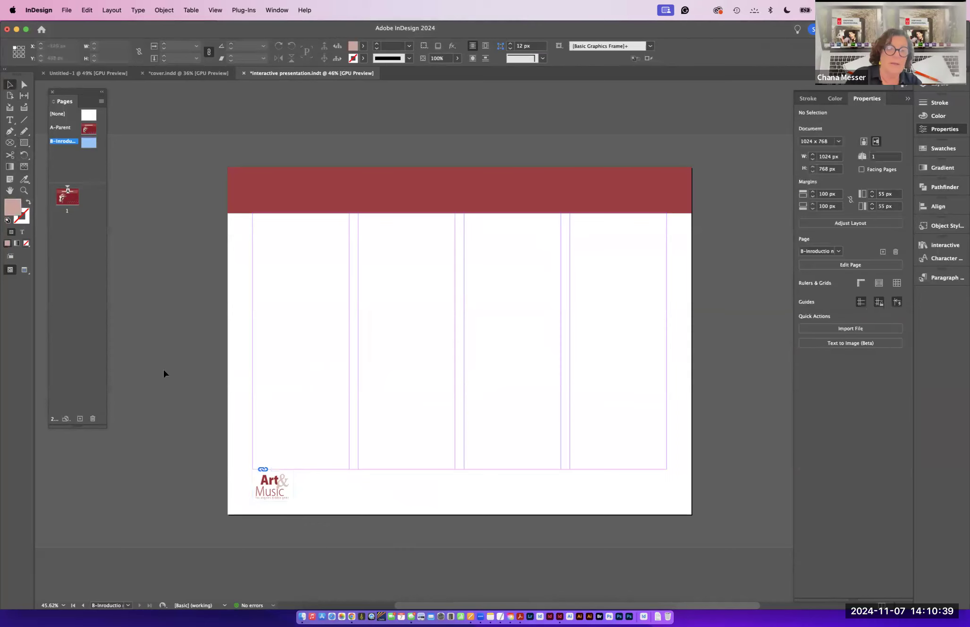
{"action": "key", "text": "super+equal"}
{"action": "key", "text": "super+equal"}
{"action": "scroll", "coordinate": [254, 333], "scroll_direction": "down", "scroll_amount": 5}
{"action": "scroll", "coordinate": [253, 334], "scroll_direction": "left", "scroll_amount": 2}
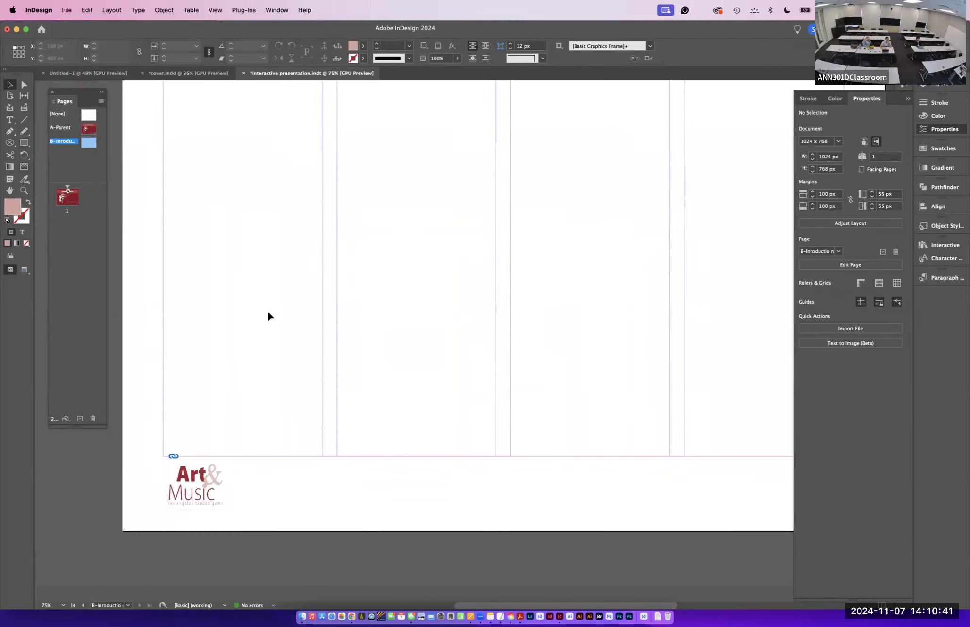
{"action": "left_click", "coordinate": [200, 479]}
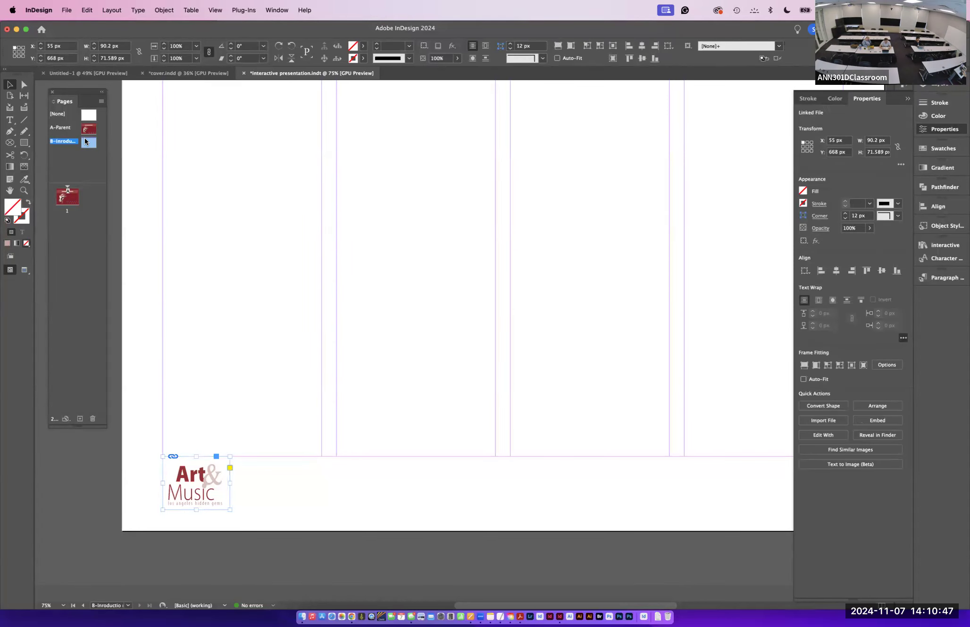
{"action": "double_click", "coordinate": [85, 140]}
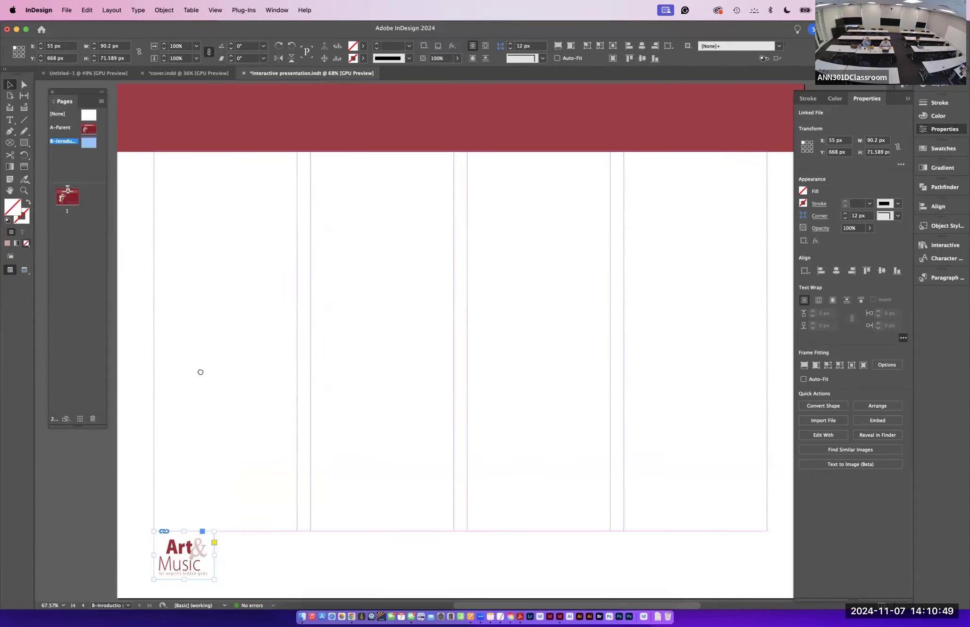
{"action": "scroll", "coordinate": [201, 372], "scroll_direction": "right", "scroll_amount": 5}
{"action": "scroll", "coordinate": [201, 372], "scroll_direction": "down", "scroll_amount": 2}
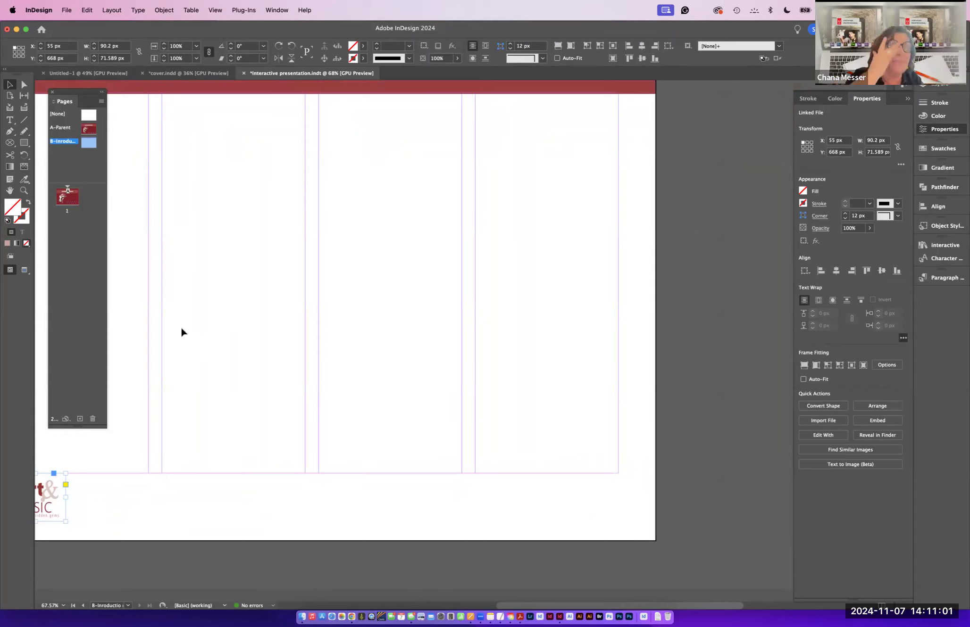
{"action": "left_click", "coordinate": [10, 120]}
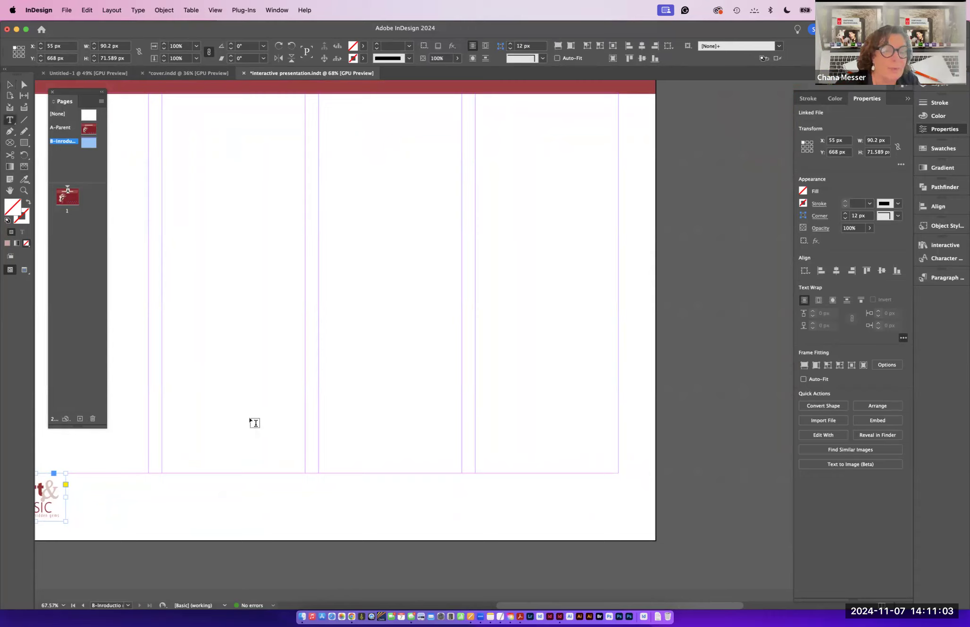
{"action": "left_click_drag", "start_coordinate": [263, 476], "coordinate": [439, 488]}
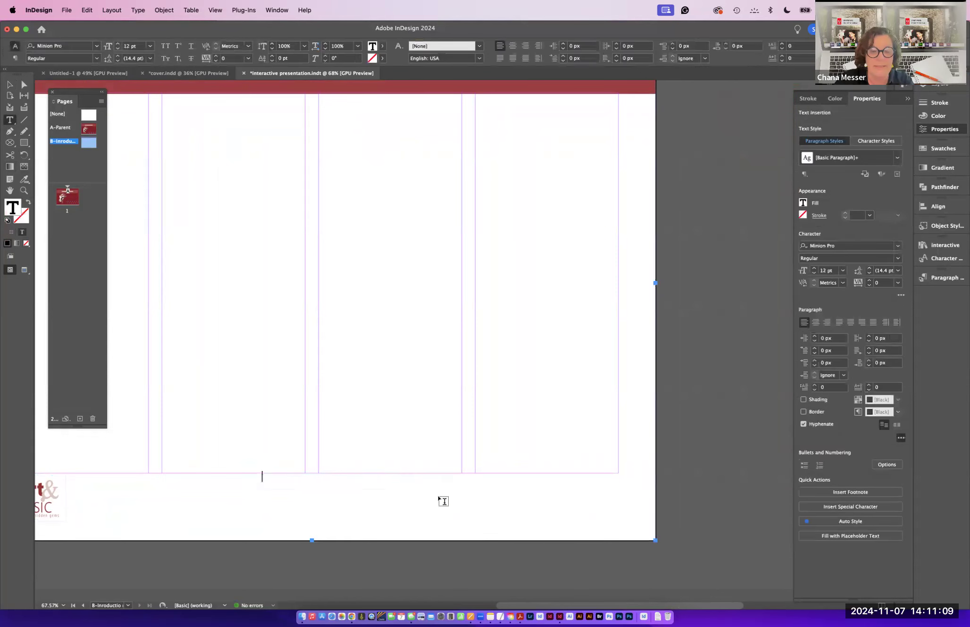
{"action": "type", "text": "www."}
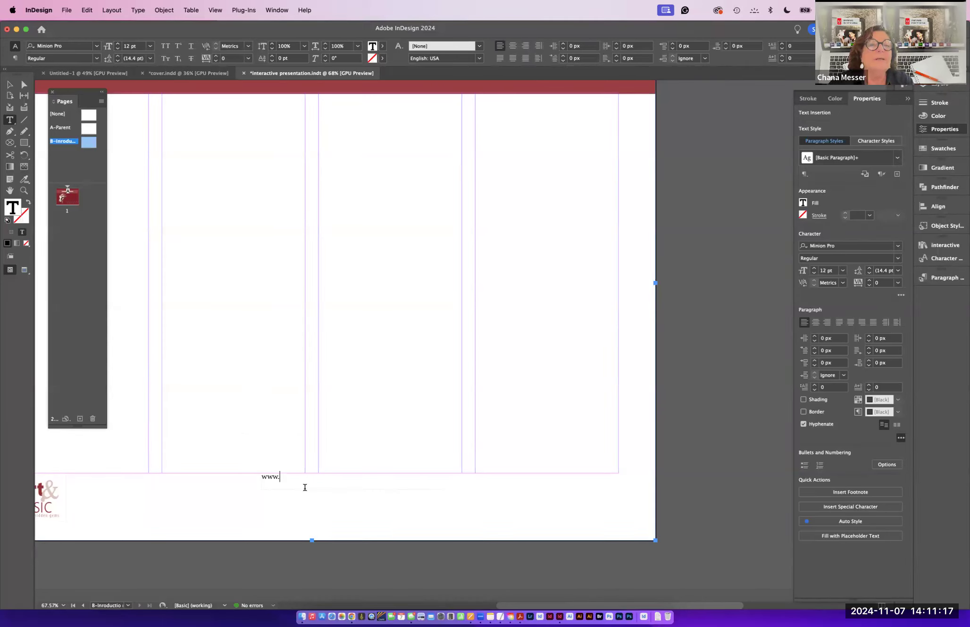
{"action": "left_click", "coordinate": [161, 74]}
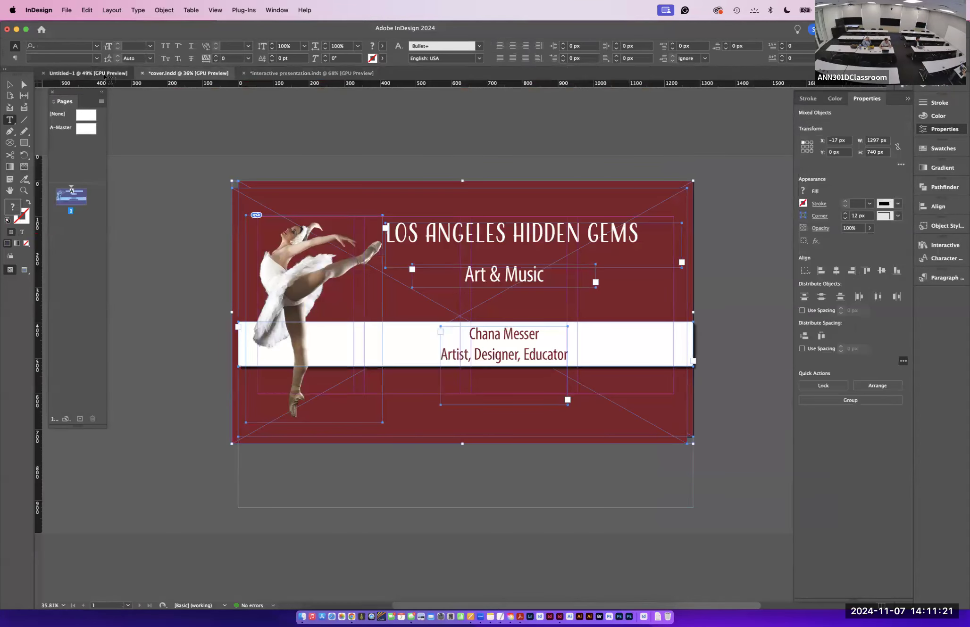
{"action": "left_click", "coordinate": [89, 73]}
{"action": "left_click", "coordinate": [263, 75]}
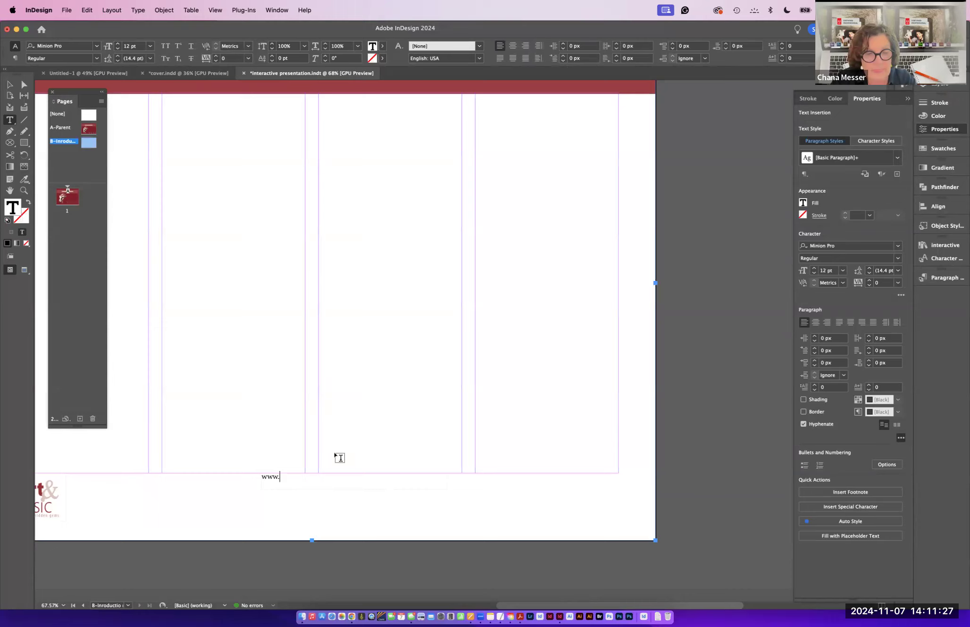
{"action": "type", "text": "DTLA.com"}
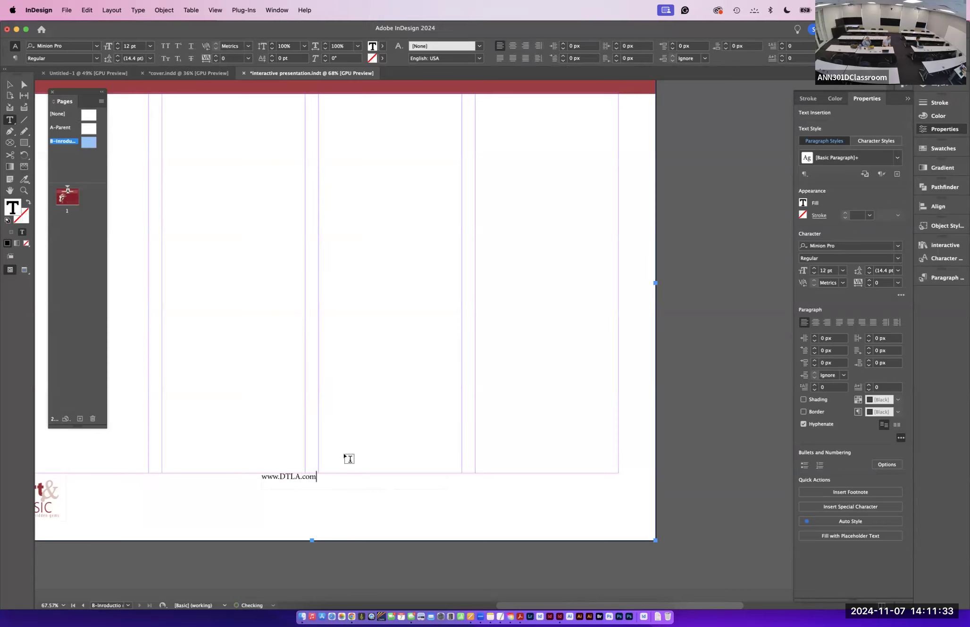
- Select the URL text and open the Hyperlinks panel
{"action": "left_click_drag", "start_coordinate": [316, 477], "coordinate": [257, 478]}
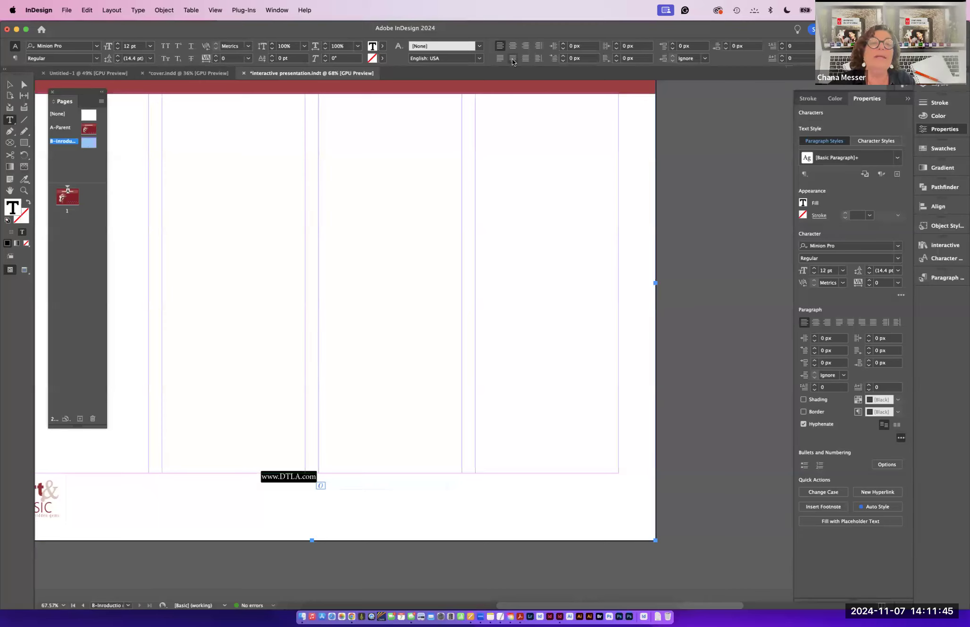
{"action": "left_click", "coordinate": [276, 7]}
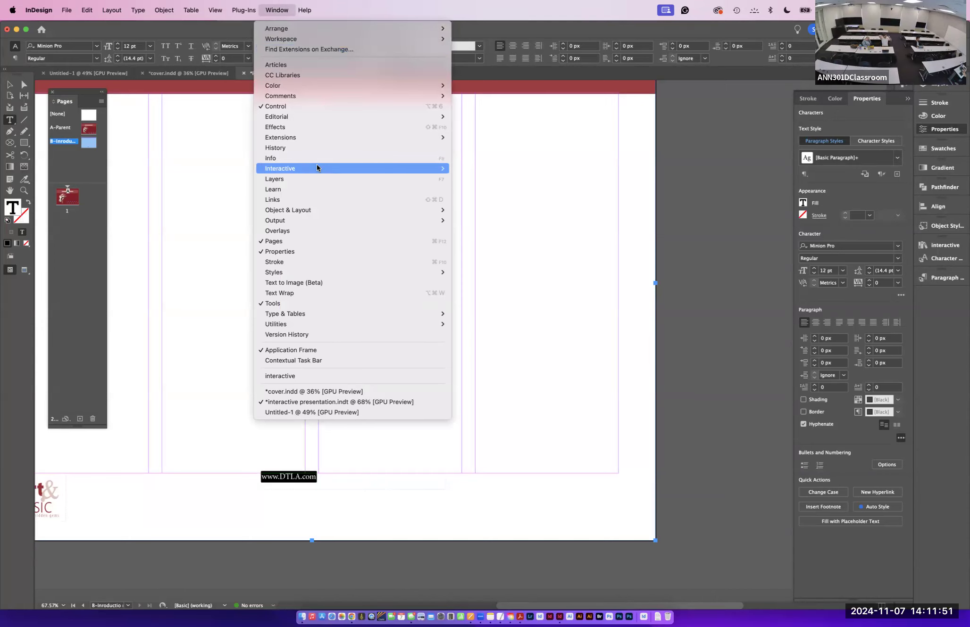
{"action": "mouse_move", "coordinate": [317, 162]}
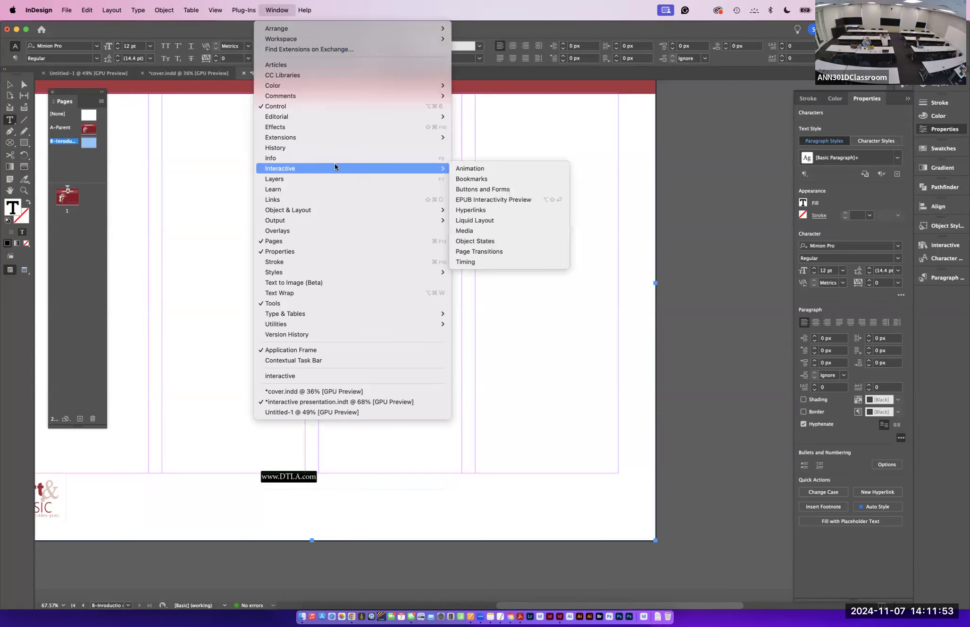
{"action": "left_click", "coordinate": [507, 210]}
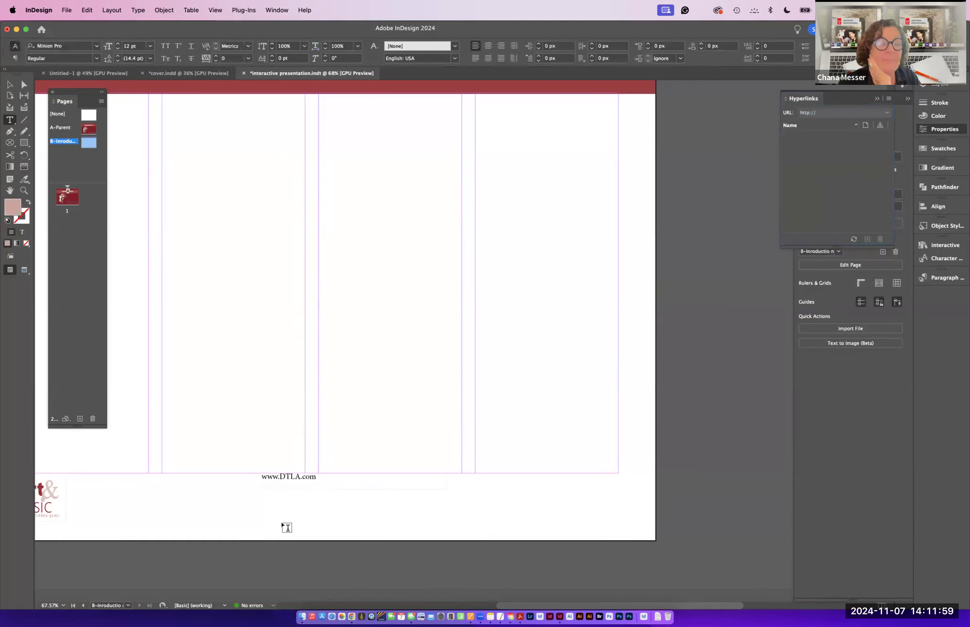
{"action": "left_click_drag", "start_coordinate": [322, 477], "coordinate": [246, 480]}
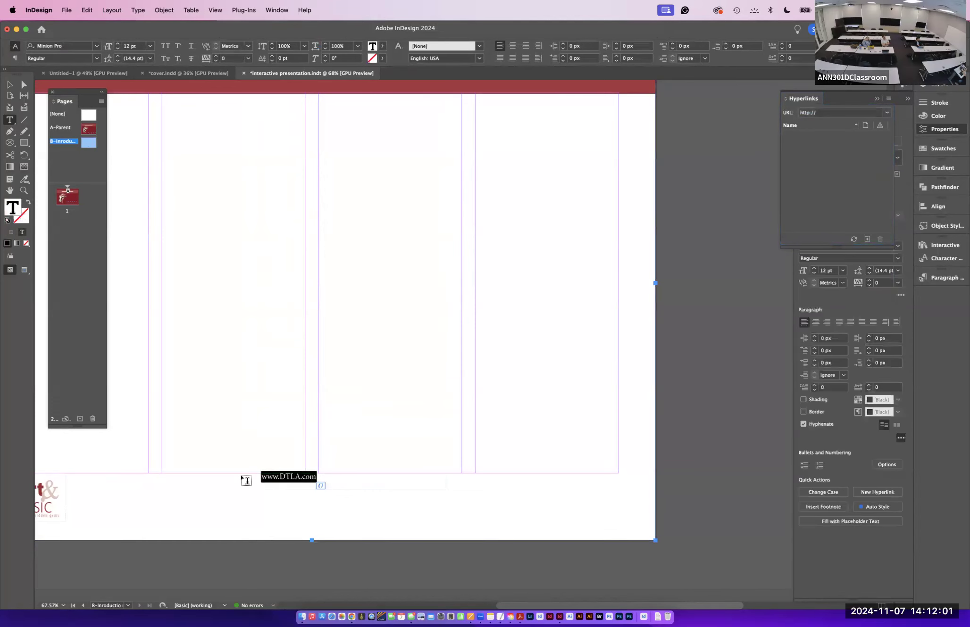
{"action": "type", "text": "www"}
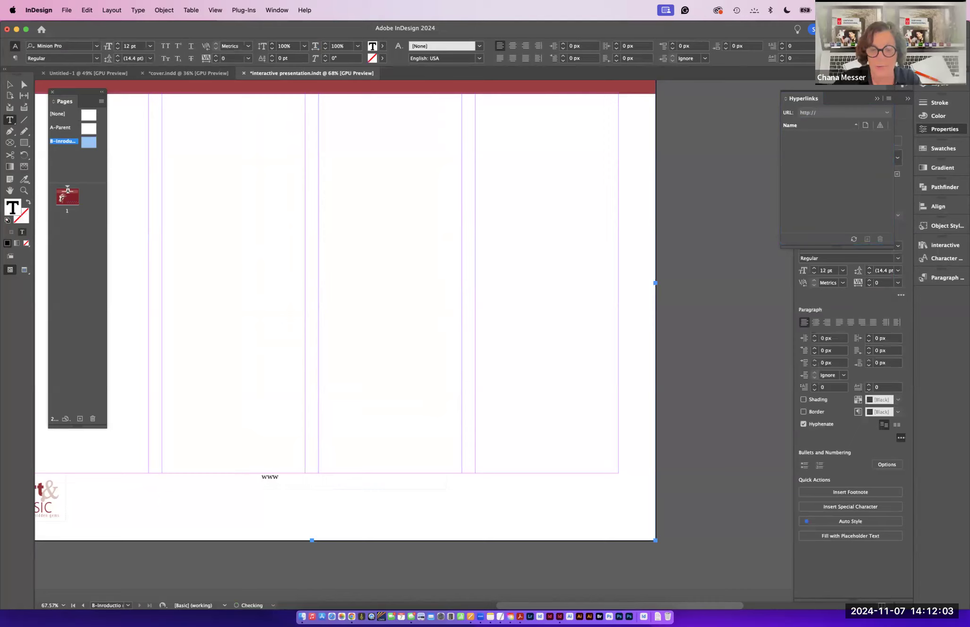
{"action": "type", "text": ".afobe.com"}
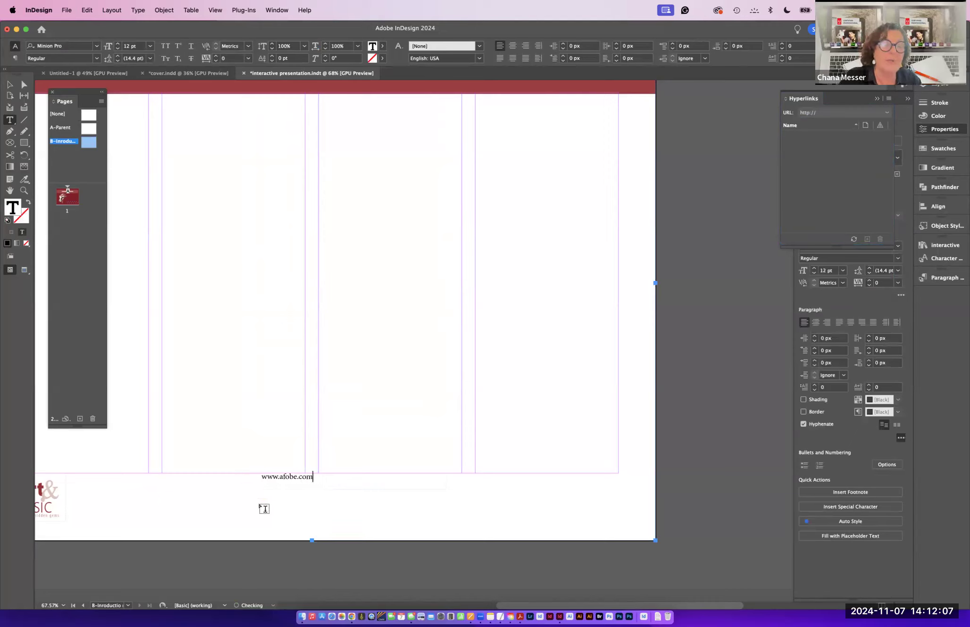
{"action": "left_click", "coordinate": [283, 471]}
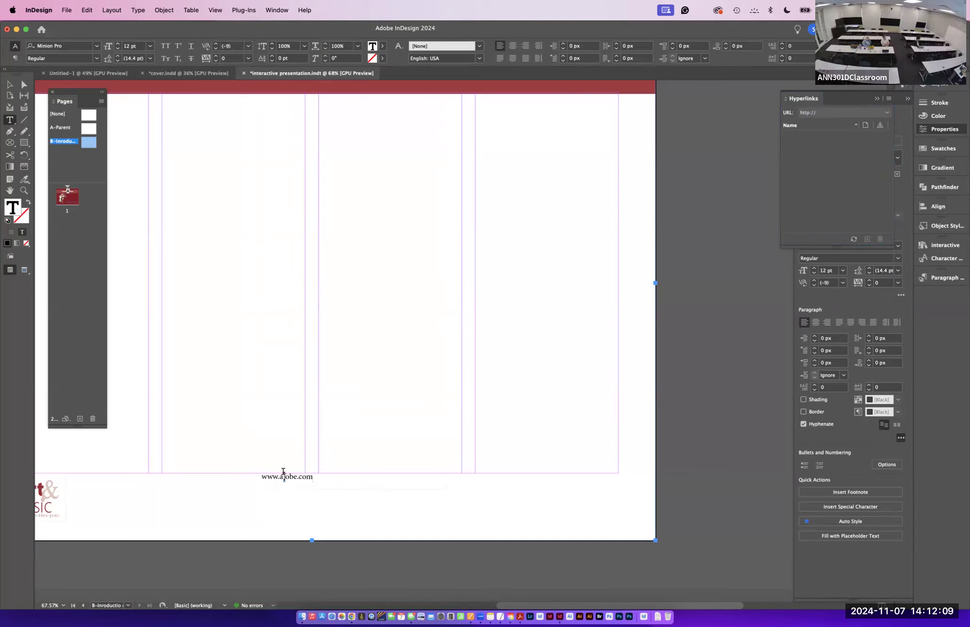
{"action": "key", "text": "BackSpace"}
{"action": "type", "text": "d"}
{"action": "left_click_drag", "start_coordinate": [317, 475], "coordinate": [223, 478]}
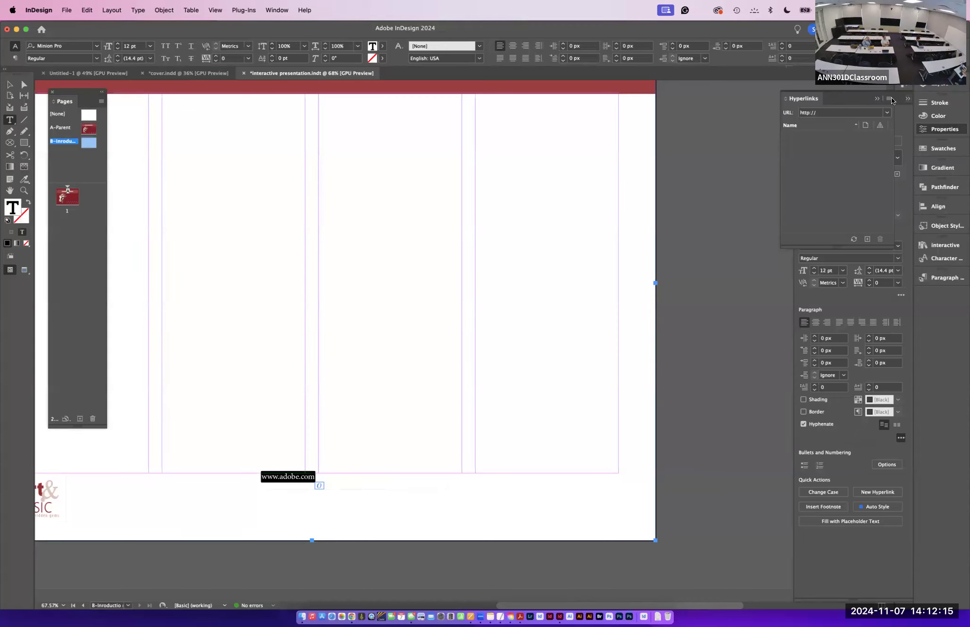
{"action": "left_click", "coordinate": [867, 239]}
{"action": "left_click", "coordinate": [451, 266]}
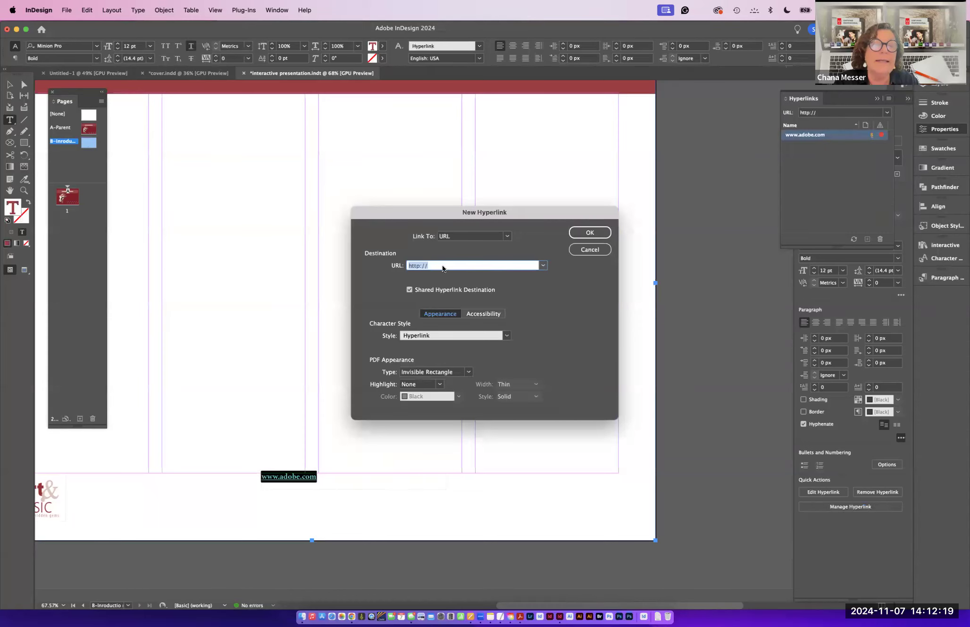
{"action": "type", "text": "www.adobe.com"}
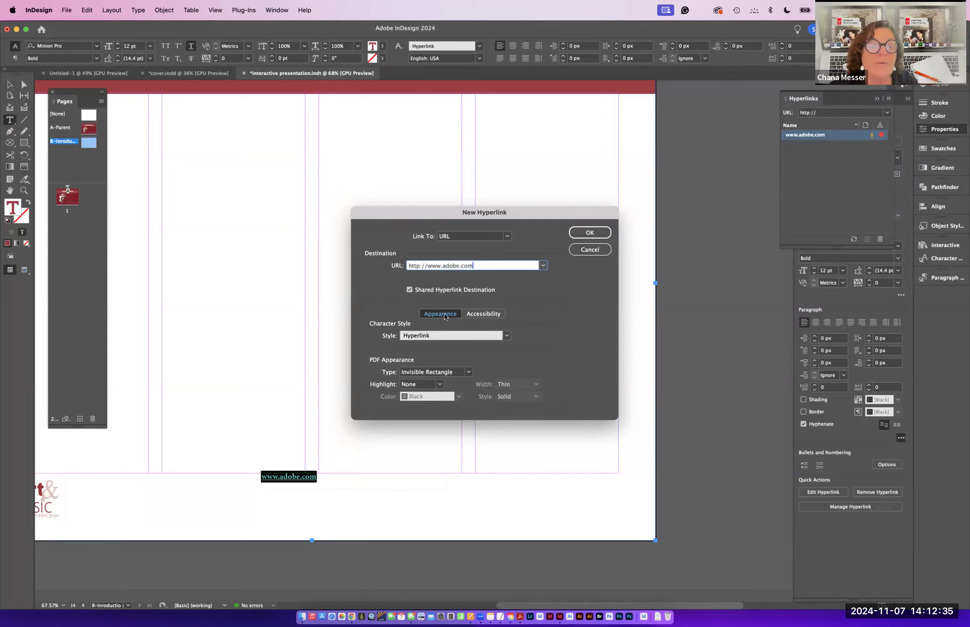
{"action": "left_click", "coordinate": [486, 313]}
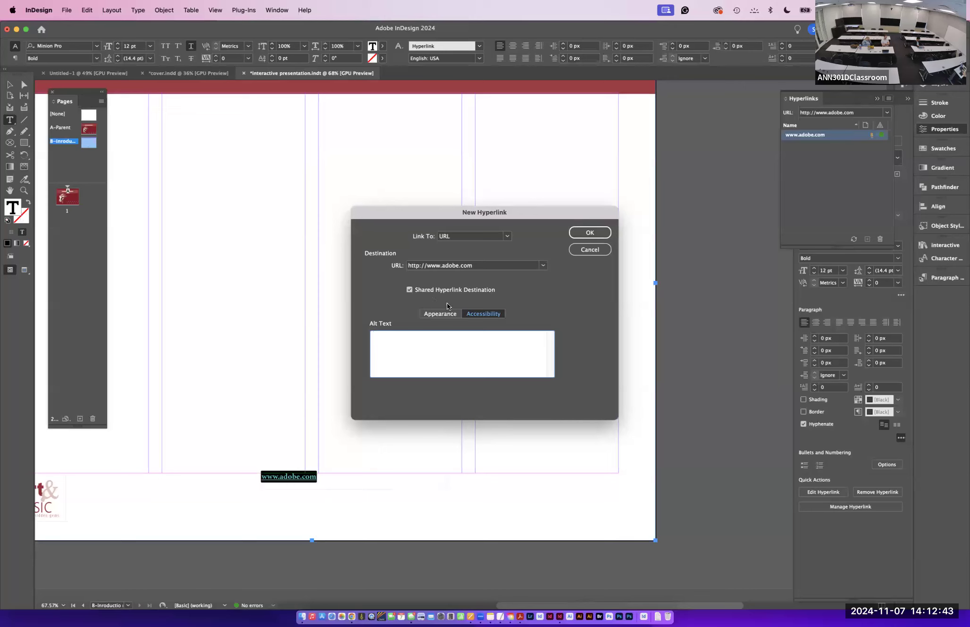
{"action": "left_click", "coordinate": [440, 314]}
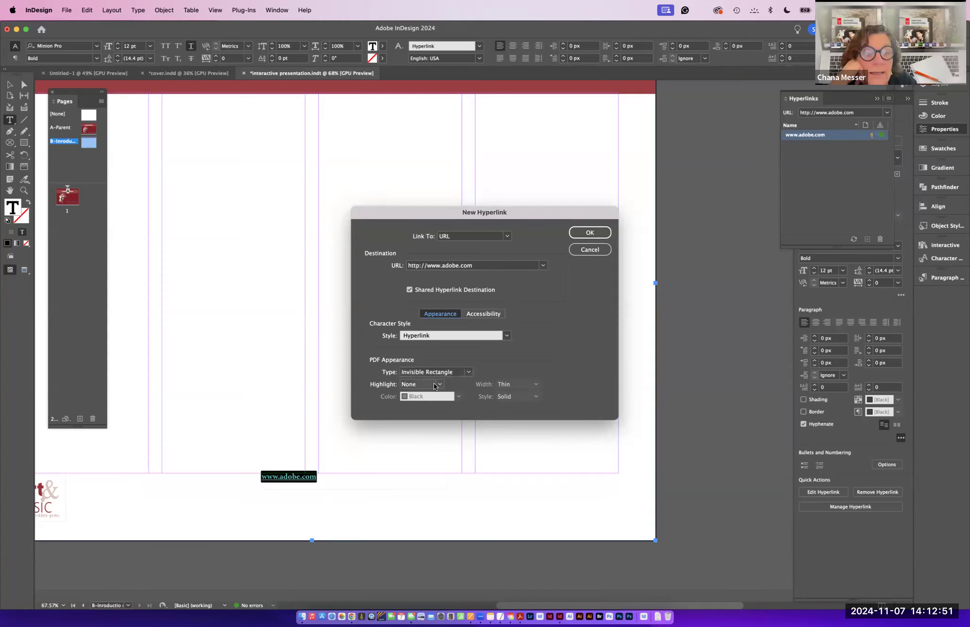
{"action": "left_click", "coordinate": [587, 233]}
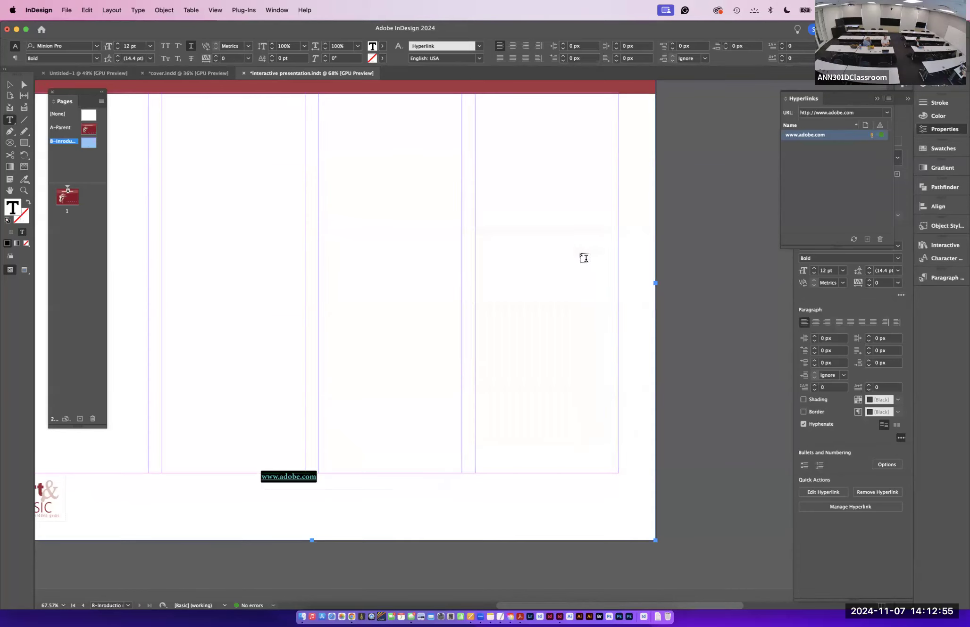
- Try the Hyperlink-white and Hyperlink styles on the URL text, ending with the Hyperlink-red character style applied
{"action": "key", "text": "super+1"}
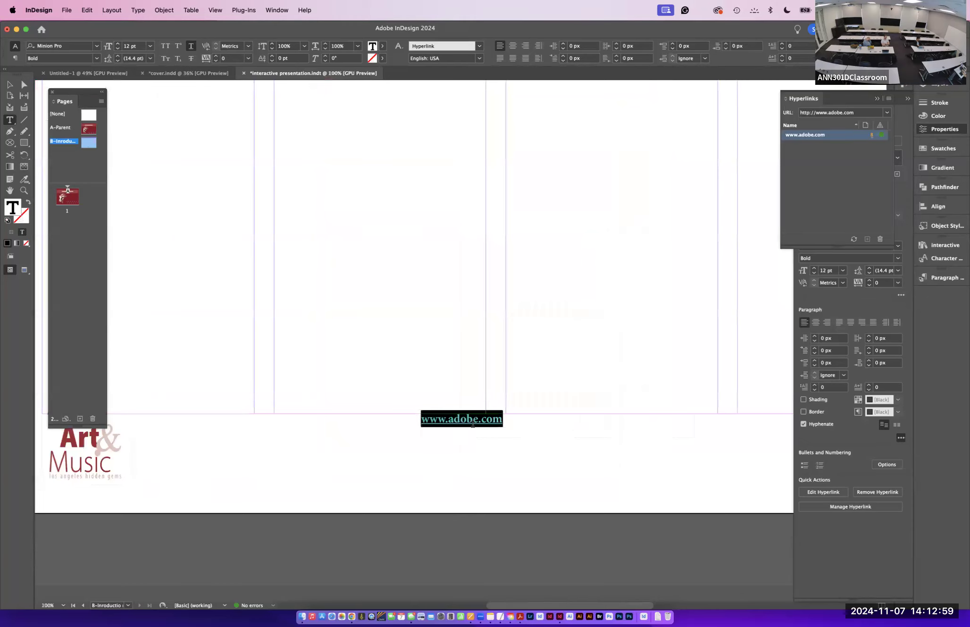
{"action": "left_click", "coordinate": [507, 437]}
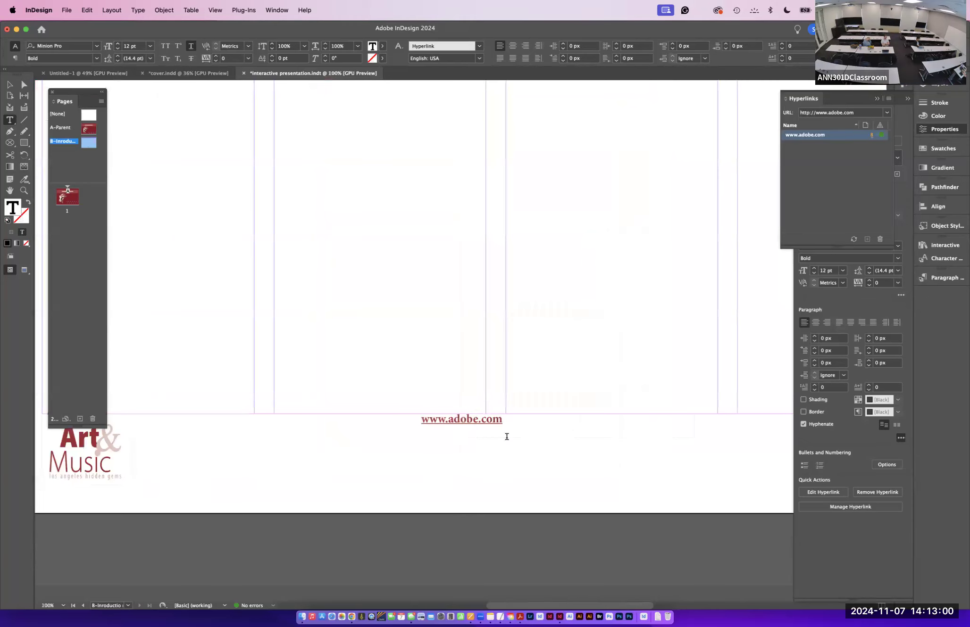
{"action": "triple_click", "coordinate": [414, 425]}
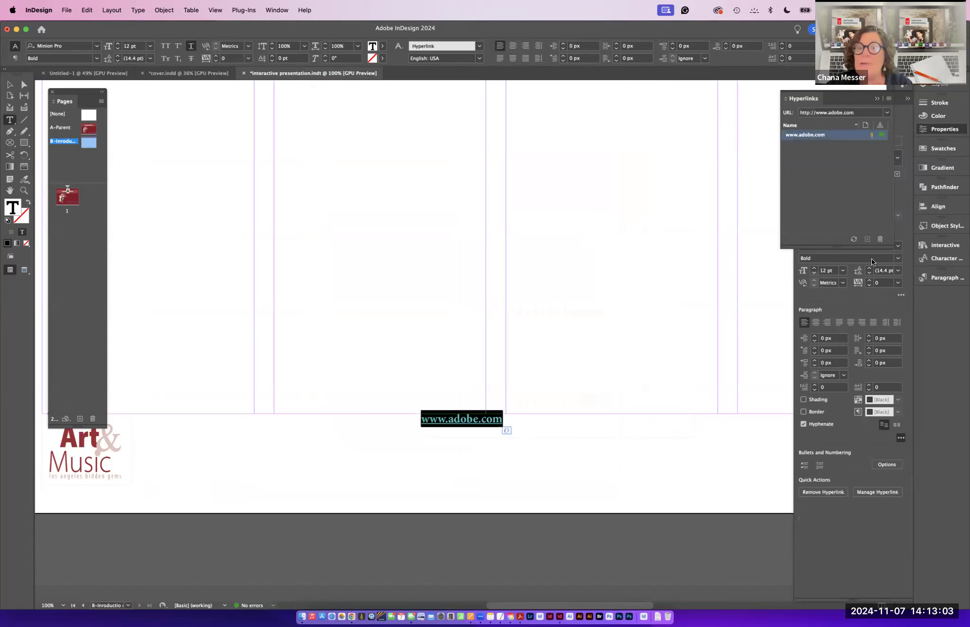
{"action": "left_click", "coordinate": [924, 259]}
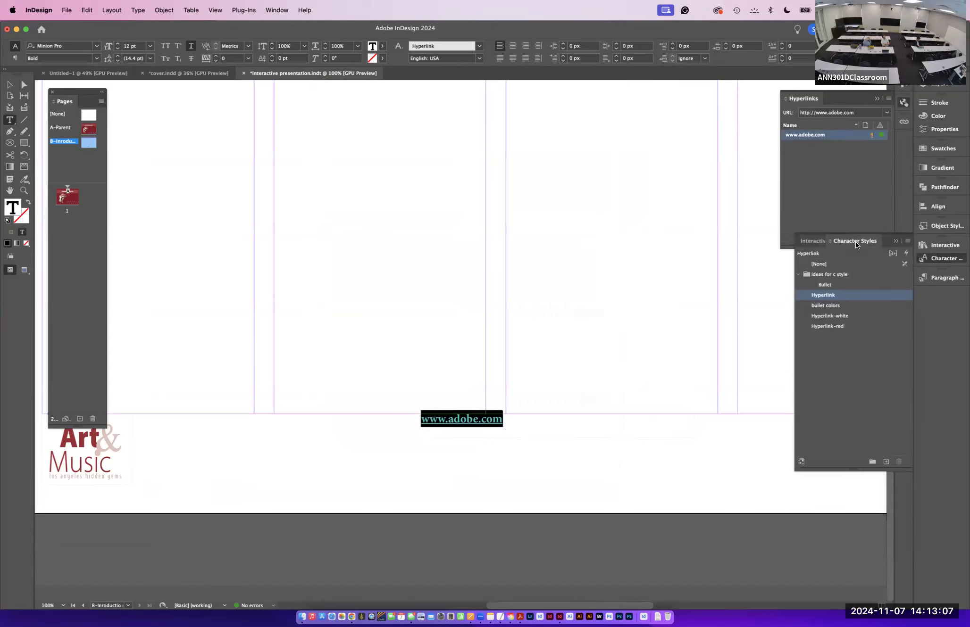
{"action": "left_click_drag", "start_coordinate": [853, 240], "coordinate": [613, 108]}
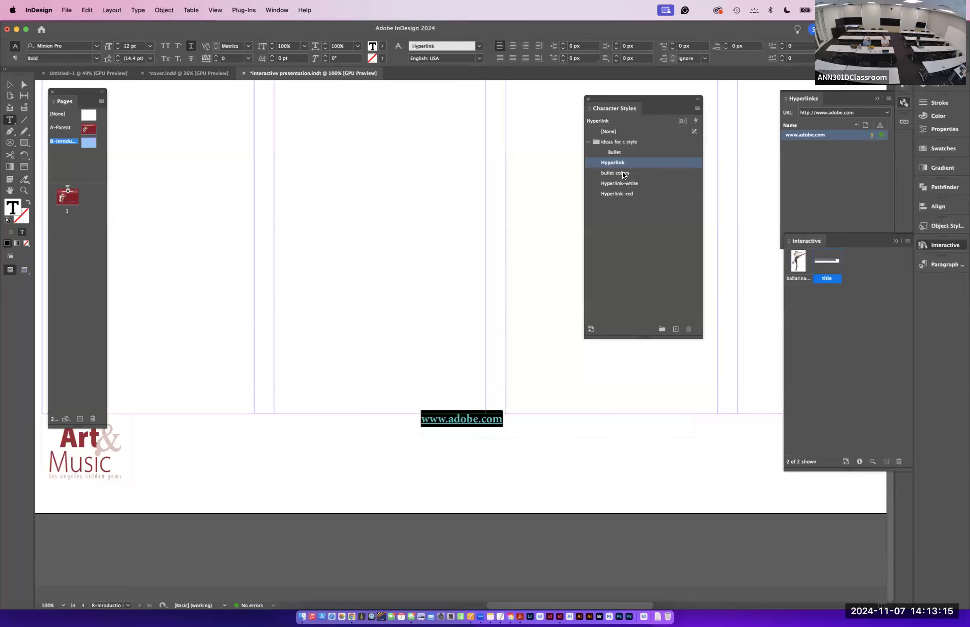
{"action": "left_click", "coordinate": [628, 183]}
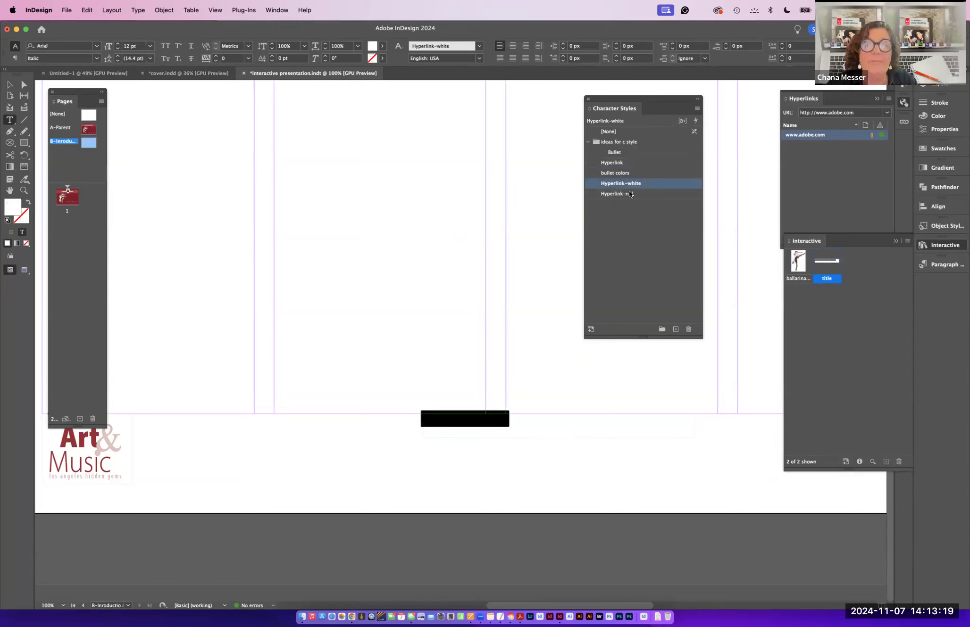
{"action": "left_click", "coordinate": [629, 194]}
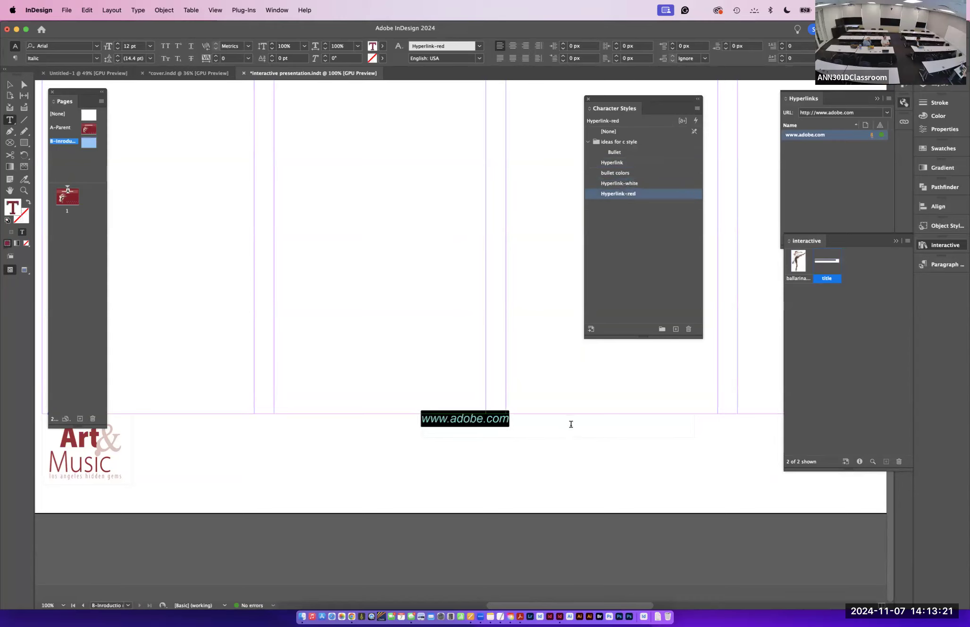
{"action": "left_click", "coordinate": [524, 422]}
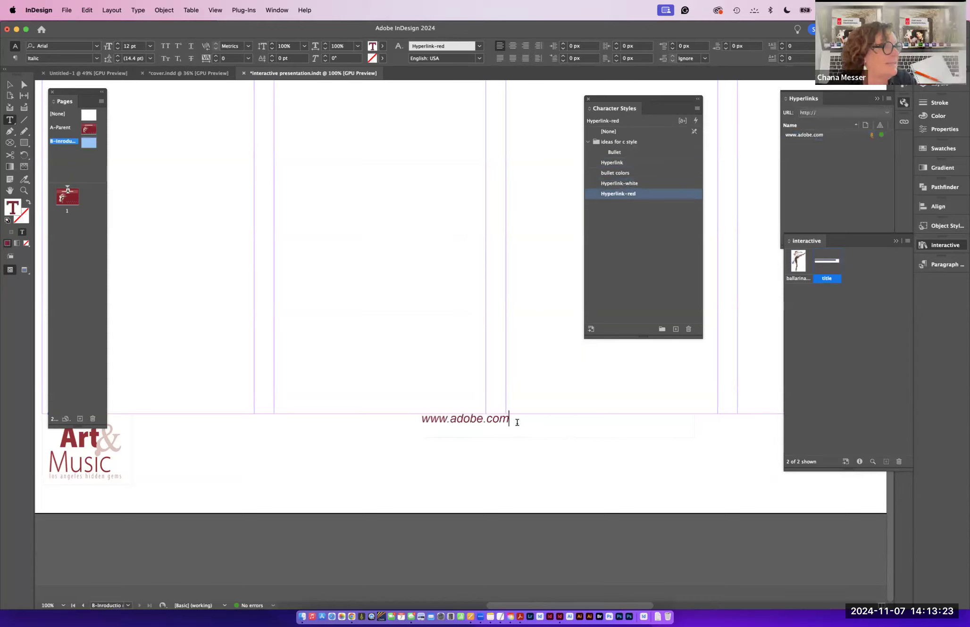
{"action": "triple_click", "coordinate": [432, 419]}
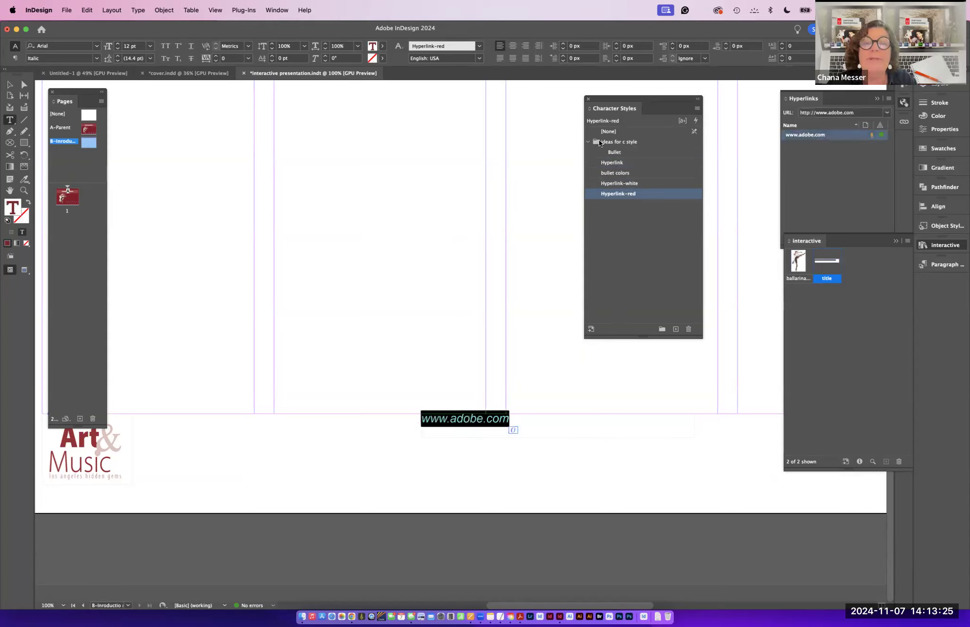
{"action": "left_click", "coordinate": [611, 163]}
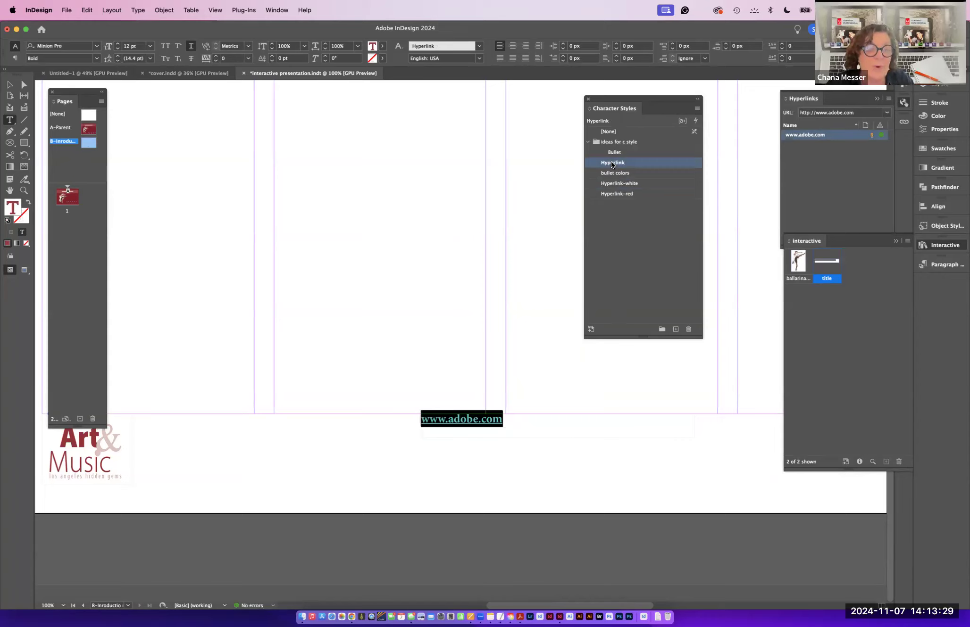
{"action": "left_click", "coordinate": [626, 193]}
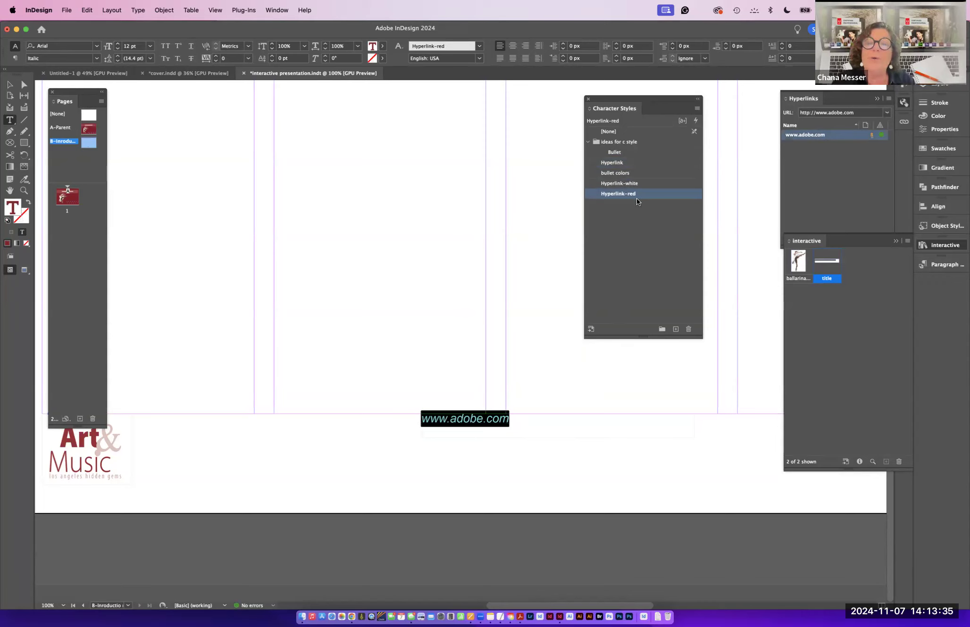
- Edit the Hyperlink-red character style, setting its font size to 14 pt with preview on
{"action": "double_click", "coordinate": [637, 197]}
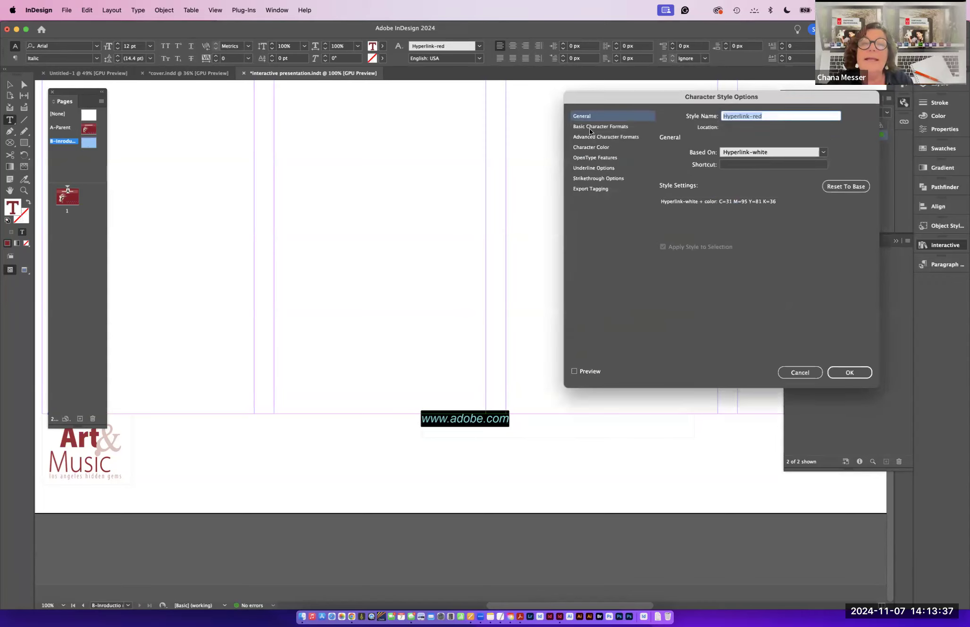
{"action": "left_click", "coordinate": [590, 127]}
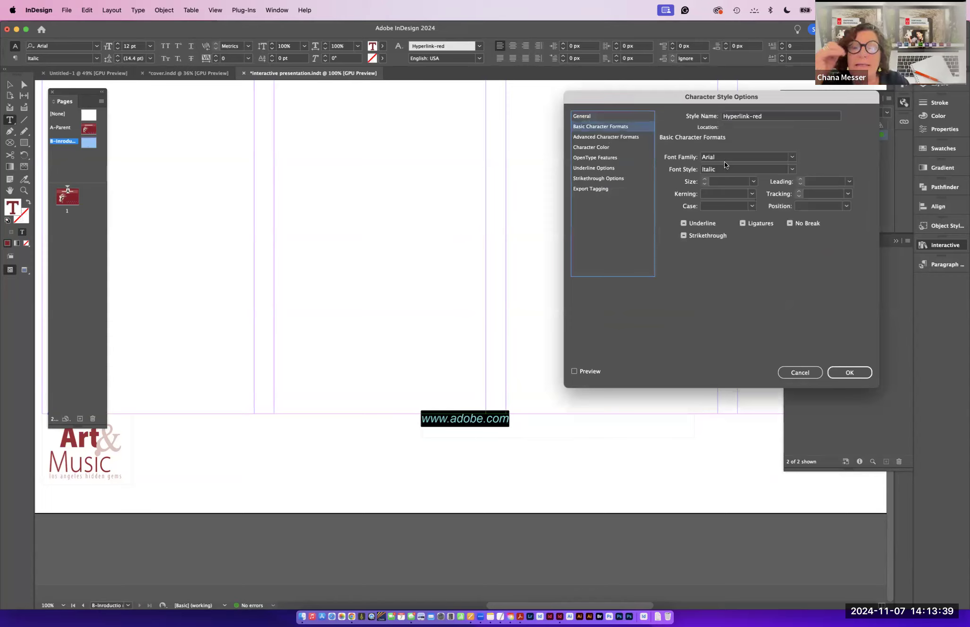
{"action": "left_click", "coordinate": [752, 182]}
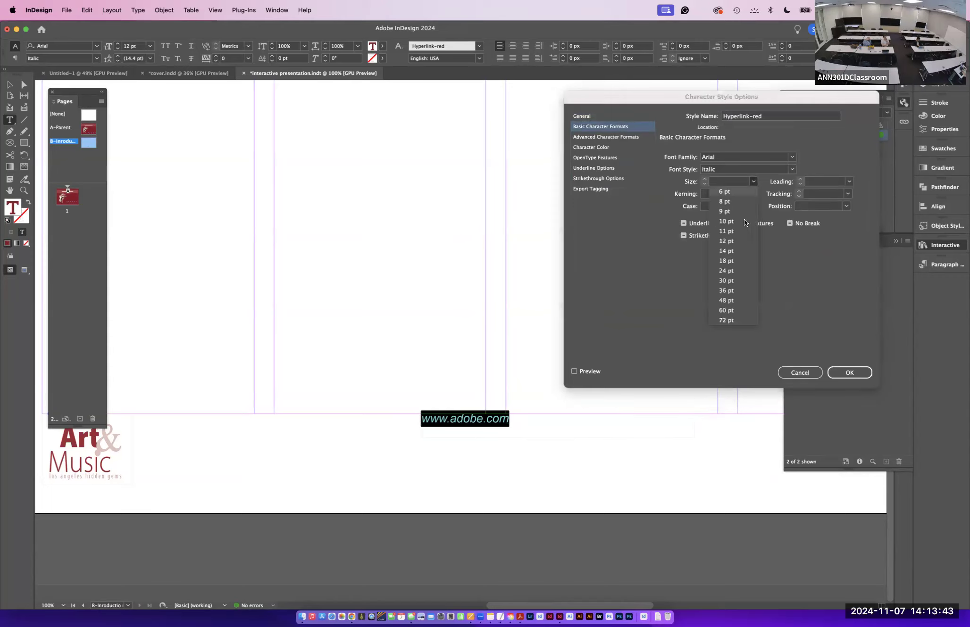
{"action": "left_click", "coordinate": [730, 241]}
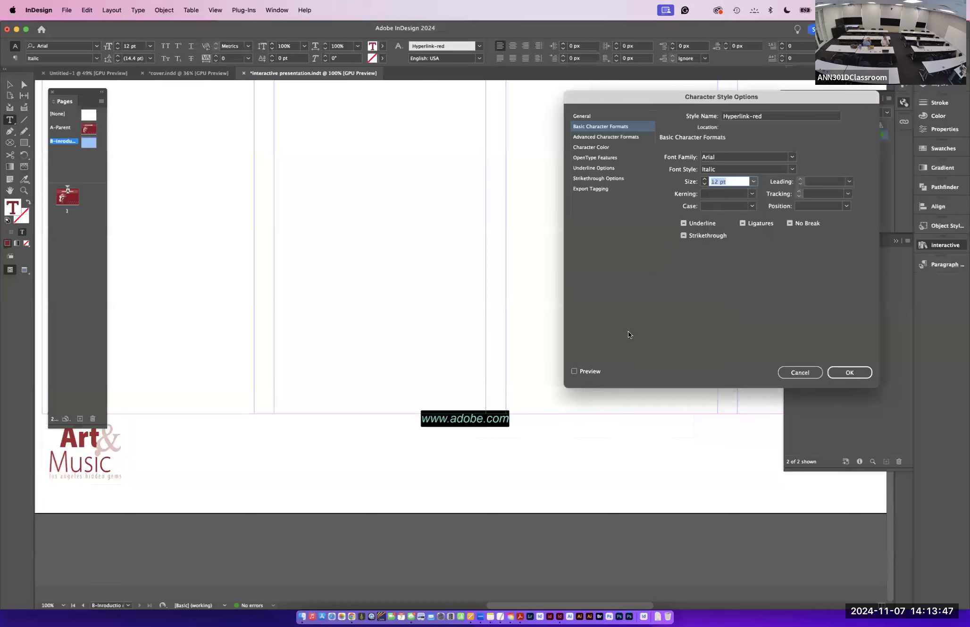
{"action": "left_click", "coordinate": [574, 372]}
{"action": "left_click", "coordinate": [588, 116]}
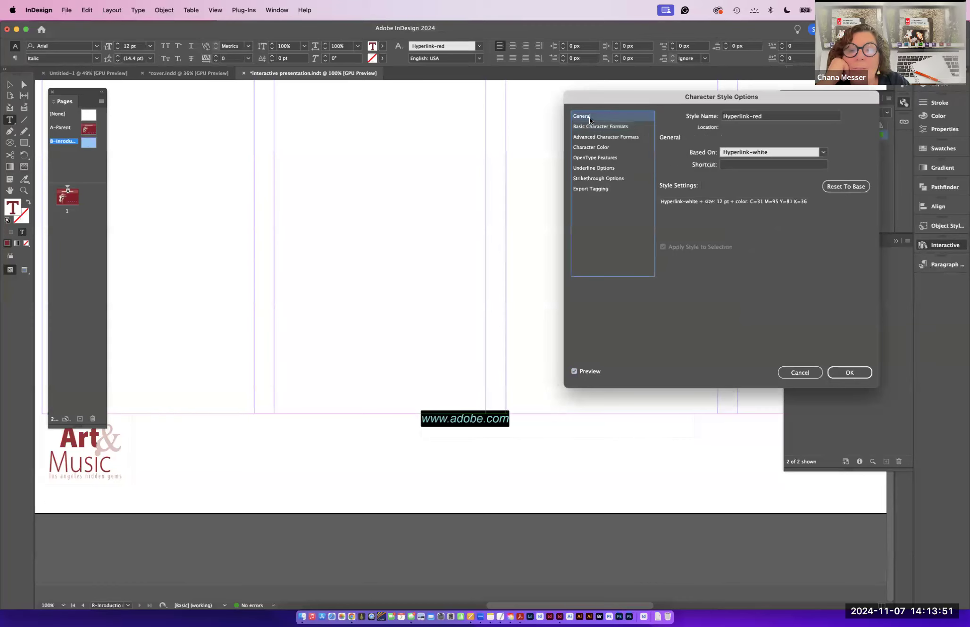
{"action": "left_click", "coordinate": [600, 147]}
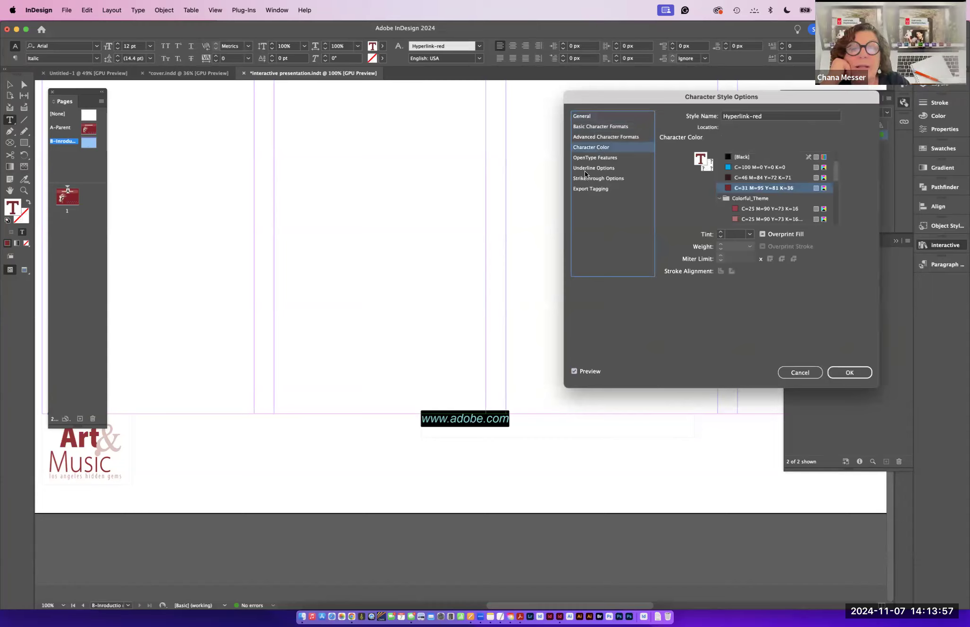
{"action": "left_click", "coordinate": [586, 126]}
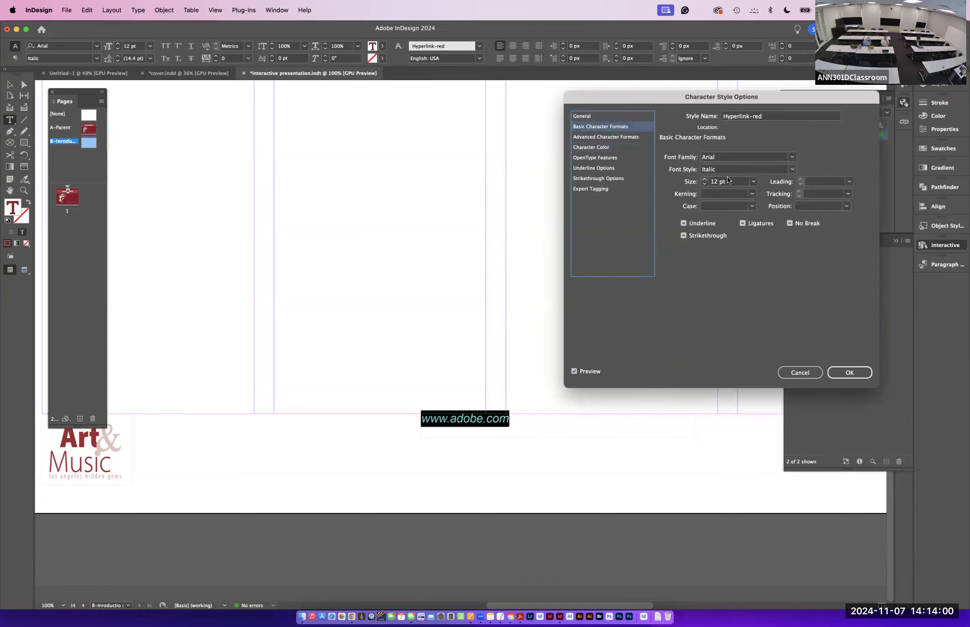
{"action": "left_click", "coordinate": [752, 181]}
{"action": "left_click", "coordinate": [728, 251]}
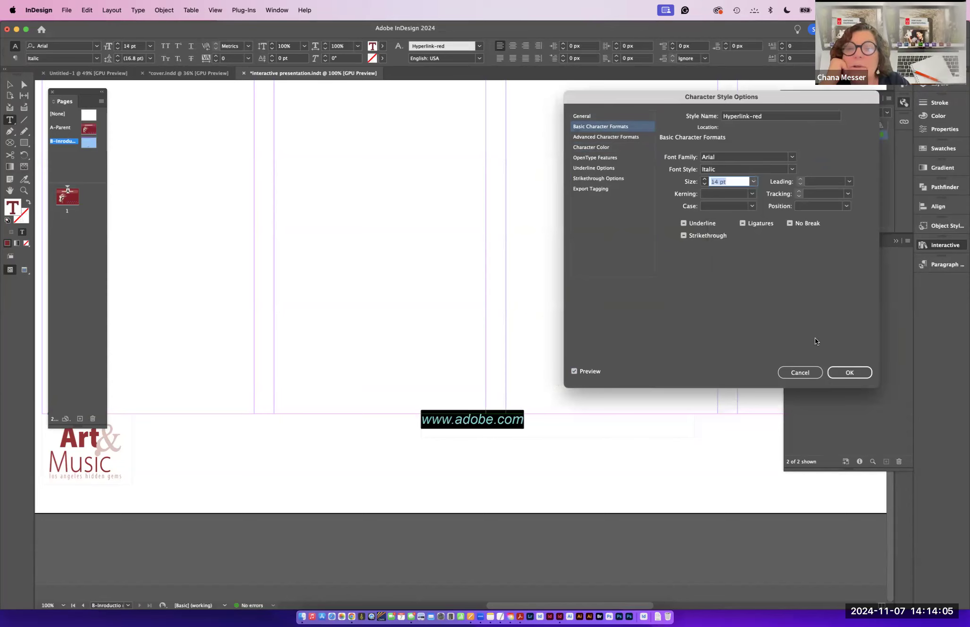
{"action": "left_click", "coordinate": [840, 374]}
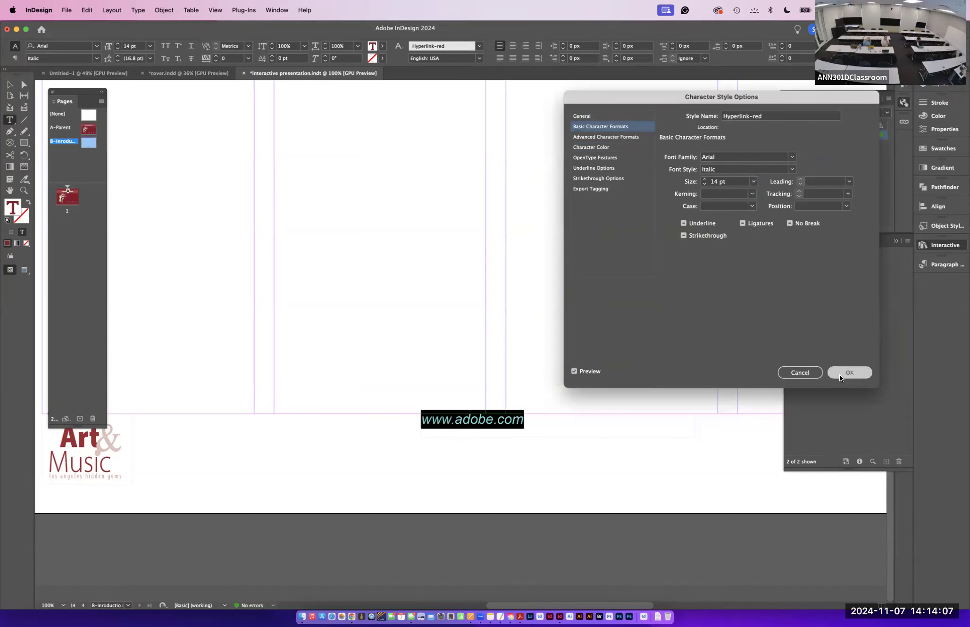
- Center-align the URL text within its text frame
{"action": "left_click", "coordinate": [10, 84]}
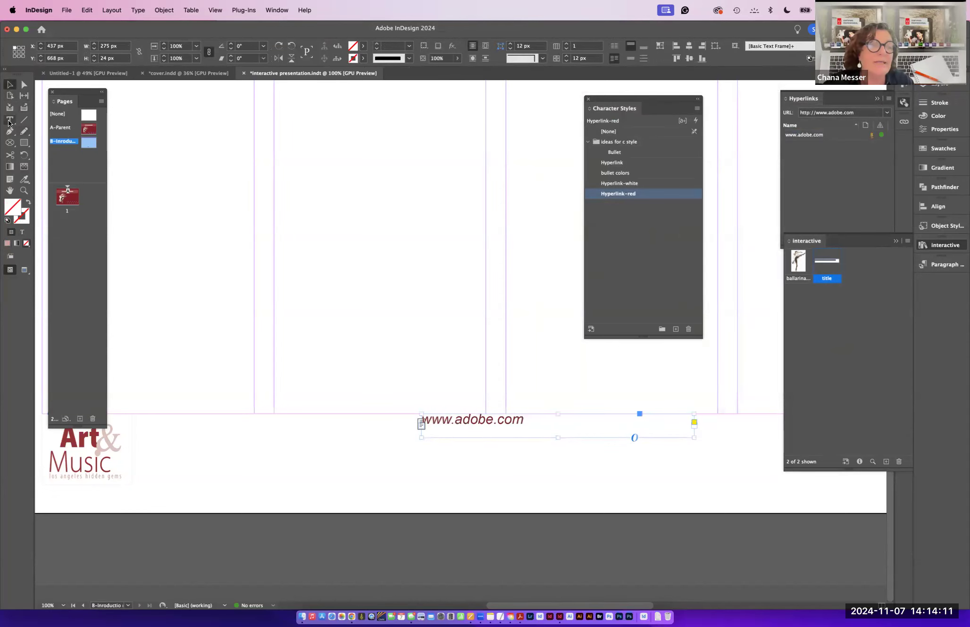
{"action": "key", "text": "t"}
{"action": "triple_click", "coordinate": [519, 416]}
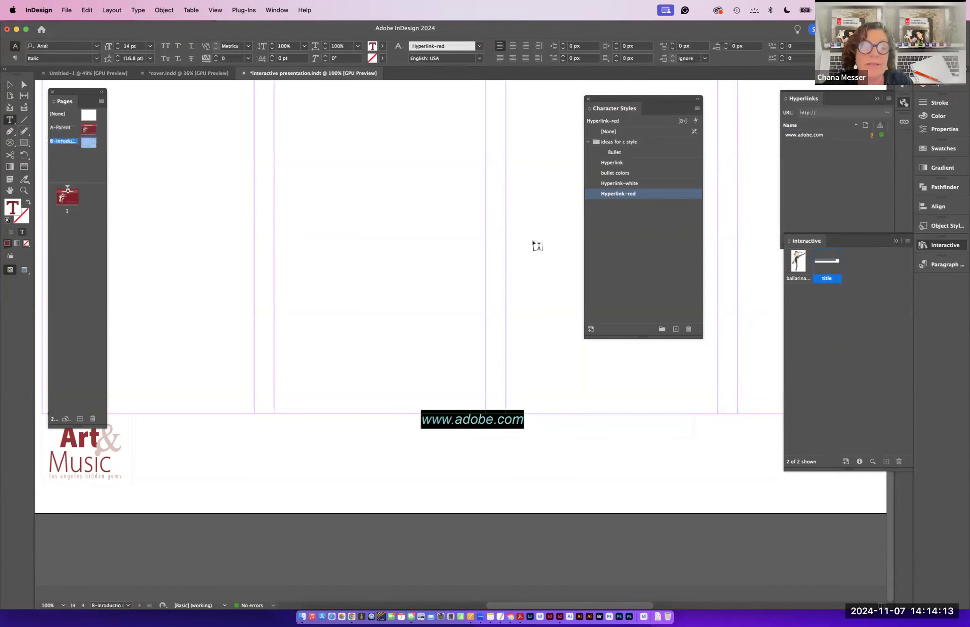
{"action": "left_click", "coordinate": [512, 47]}
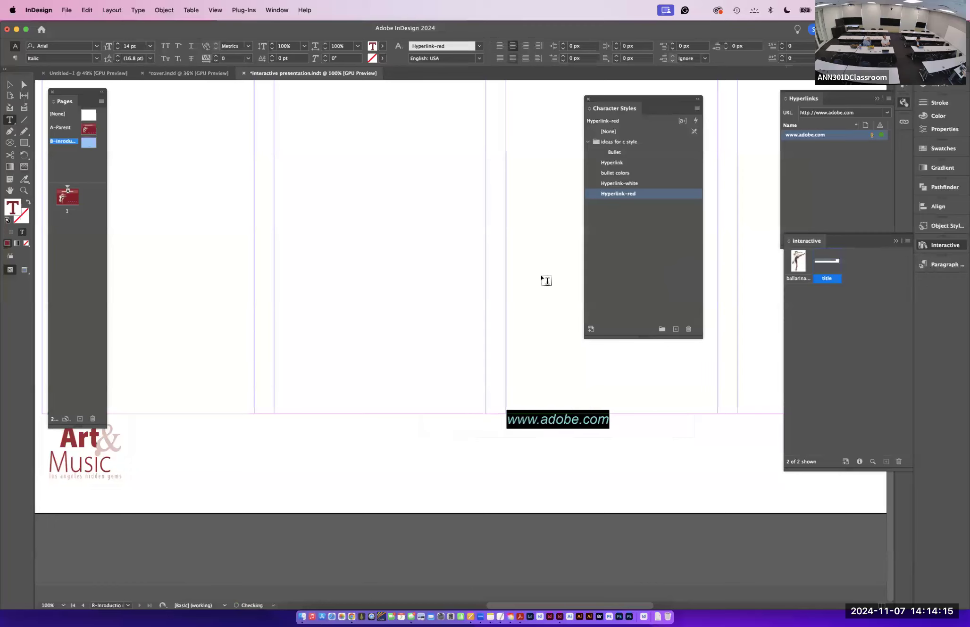
{"action": "left_click", "coordinate": [9, 85]}
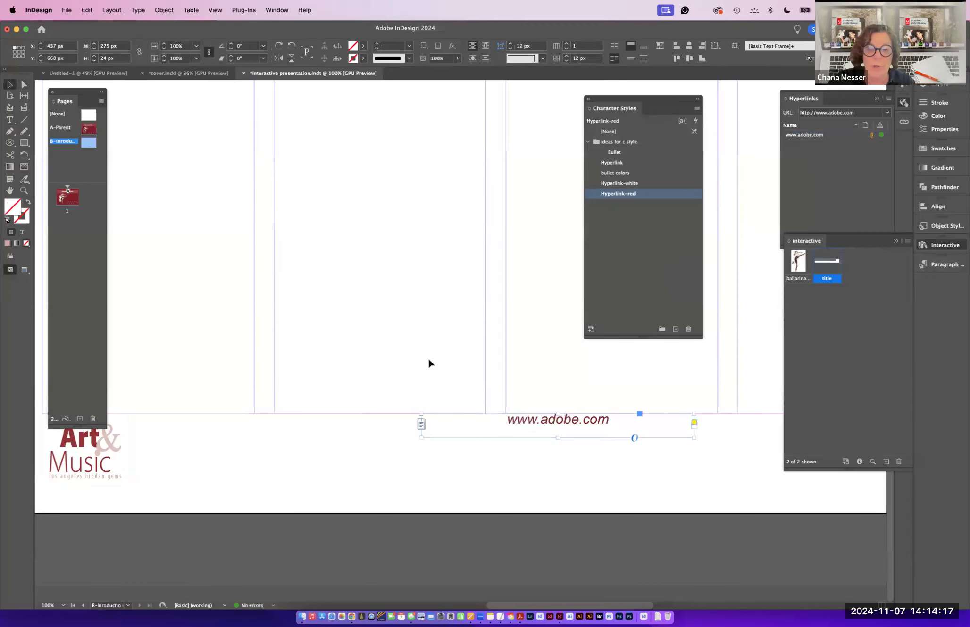
{"action": "key", "text": "super+minus"}
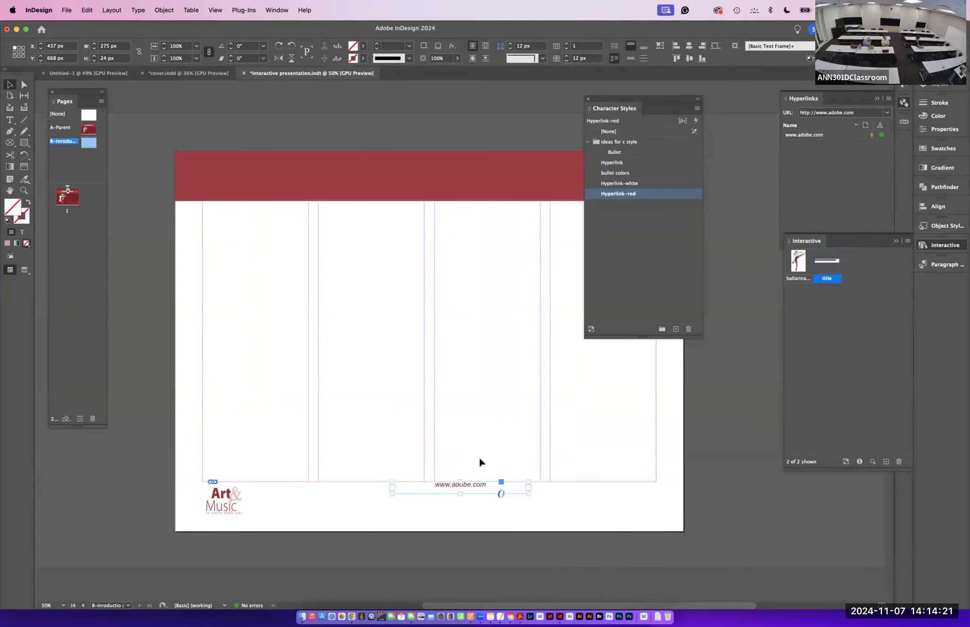
- Move the URL text frame toward the right and left-align its text
{"action": "left_click_drag", "start_coordinate": [461, 496], "coordinate": [570, 493]}
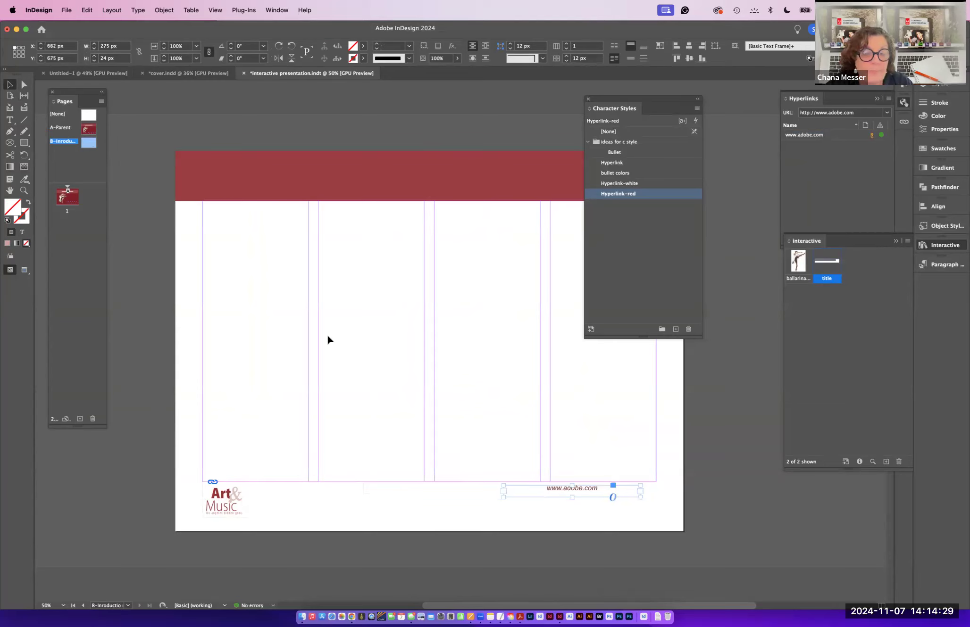
{"action": "key", "text": "t"}
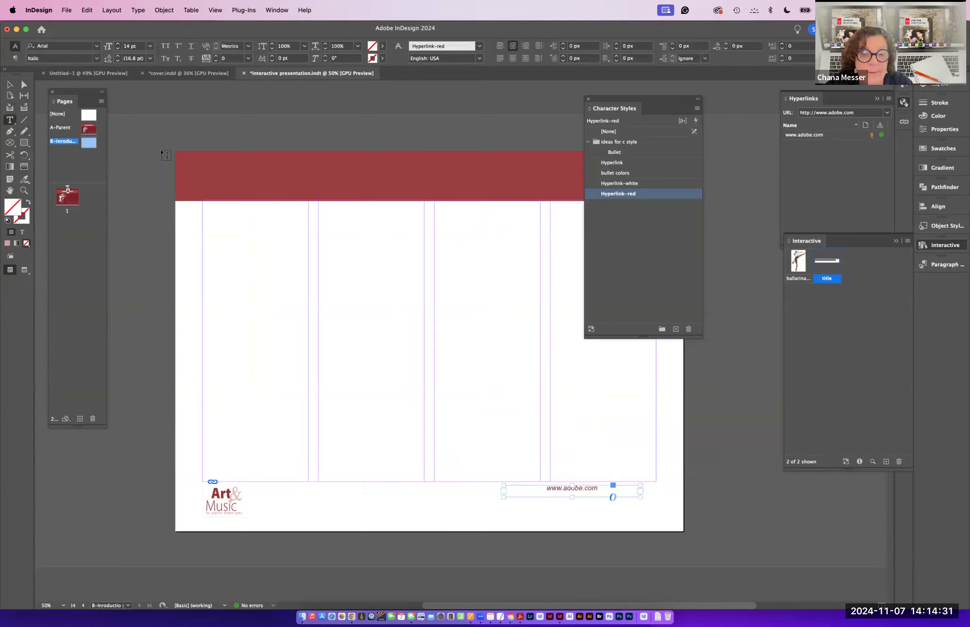
{"action": "left_click_drag", "start_coordinate": [600, 492], "coordinate": [526, 487]}
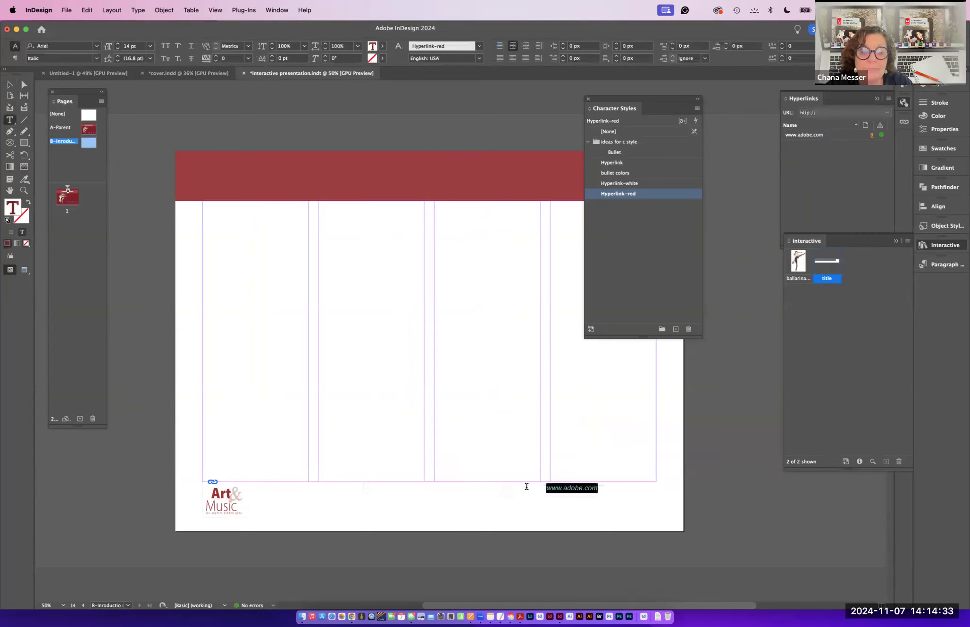
{"action": "left_click", "coordinate": [502, 46]}
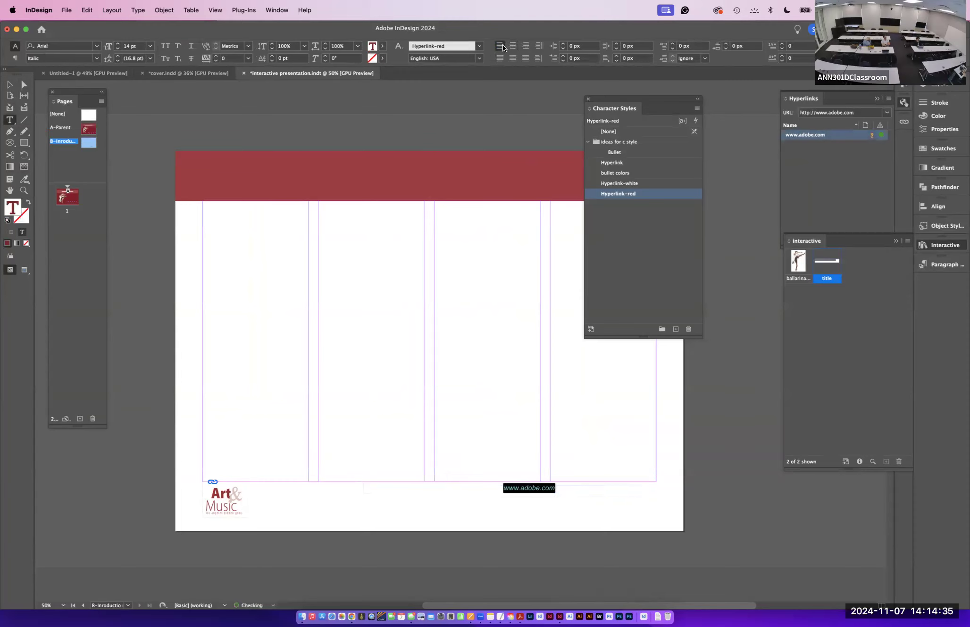
- Narrow the URL text frame to about 138 px wide
{"action": "key", "text": "Escape"}
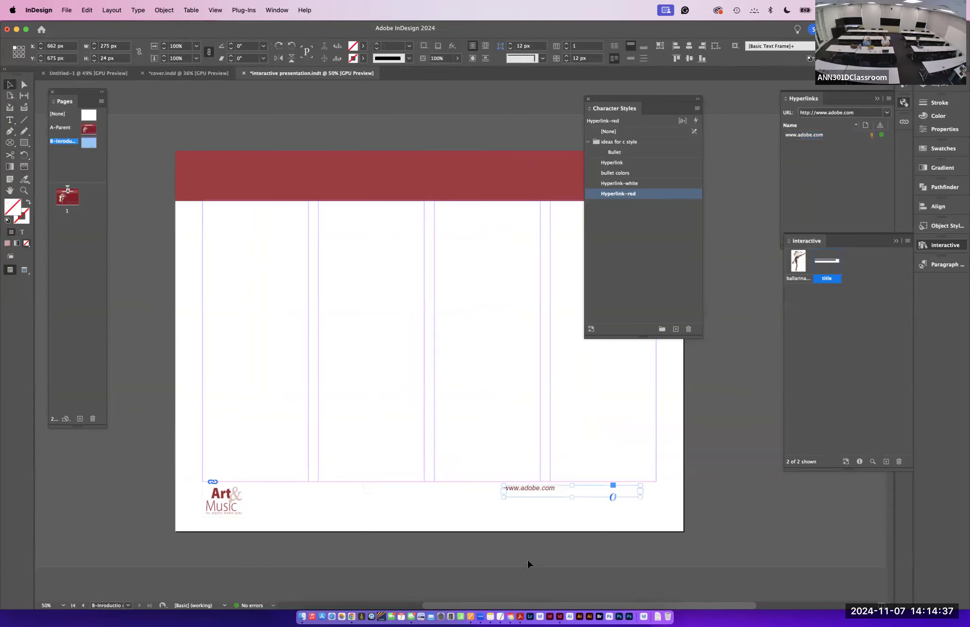
{"action": "left_click_drag", "start_coordinate": [641, 497], "coordinate": [573, 495]}
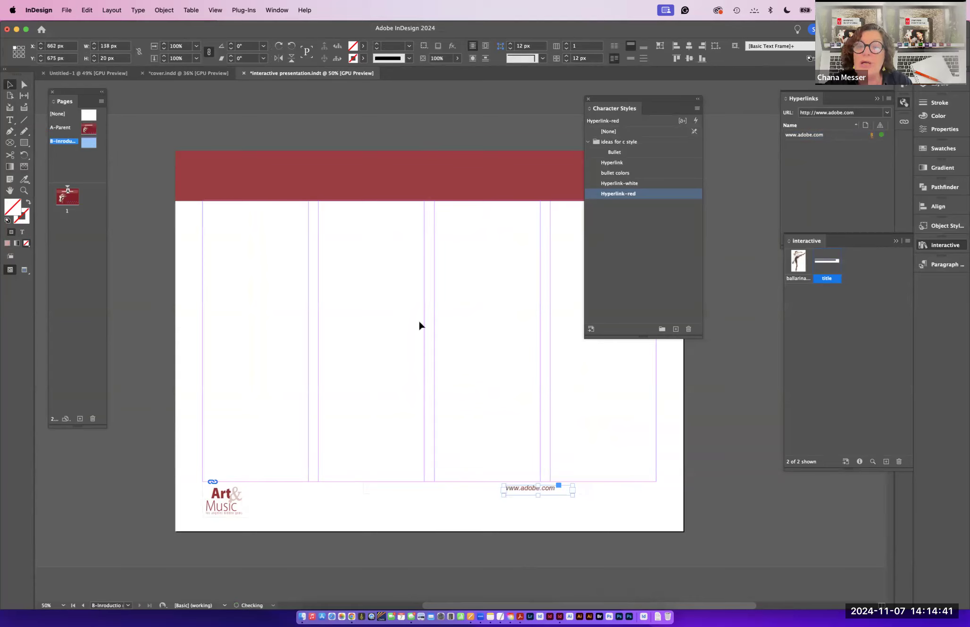
{"action": "left_click_drag", "start_coordinate": [801, 87], "coordinate": [411, 105]}
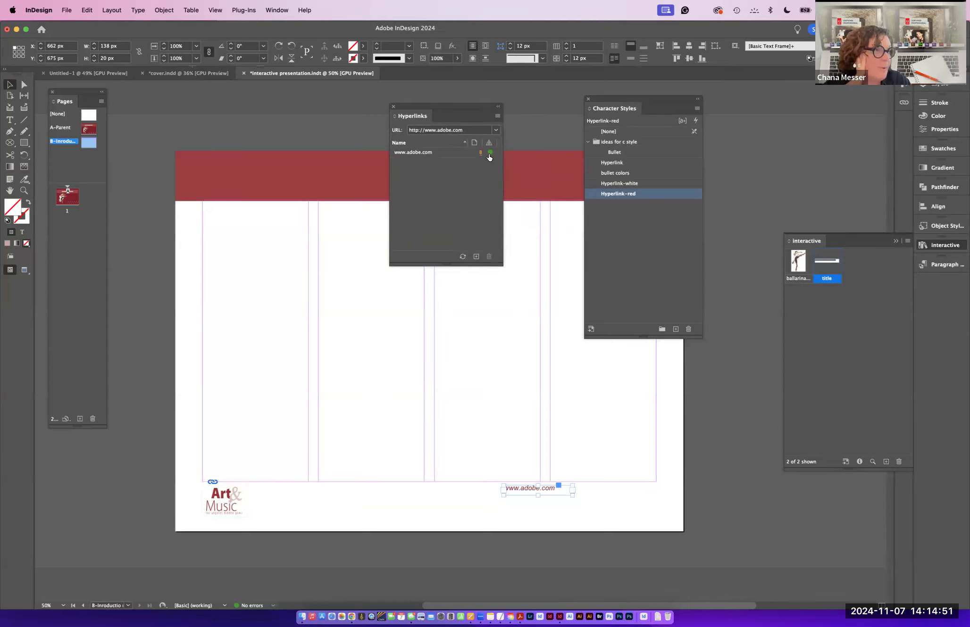
{"action": "left_click", "coordinate": [448, 152]}
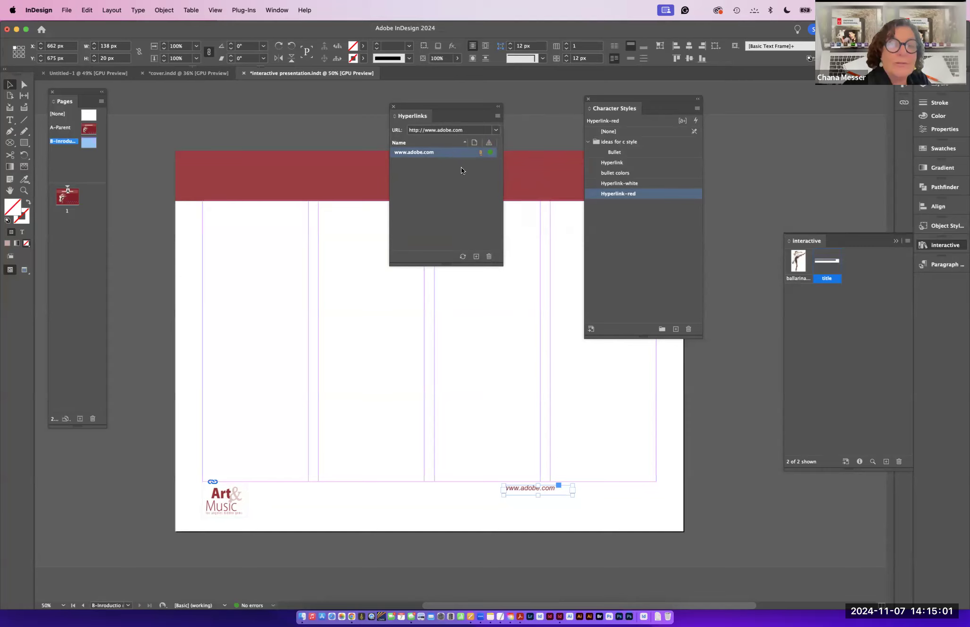
{"action": "left_click", "coordinate": [490, 152]}
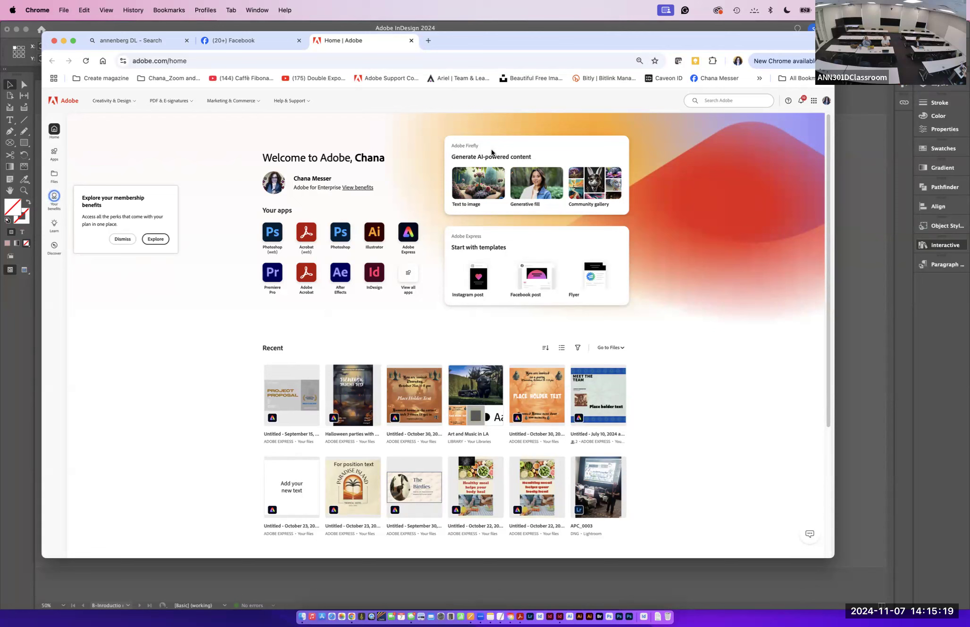
{"action": "left_click", "coordinate": [559, 617]}
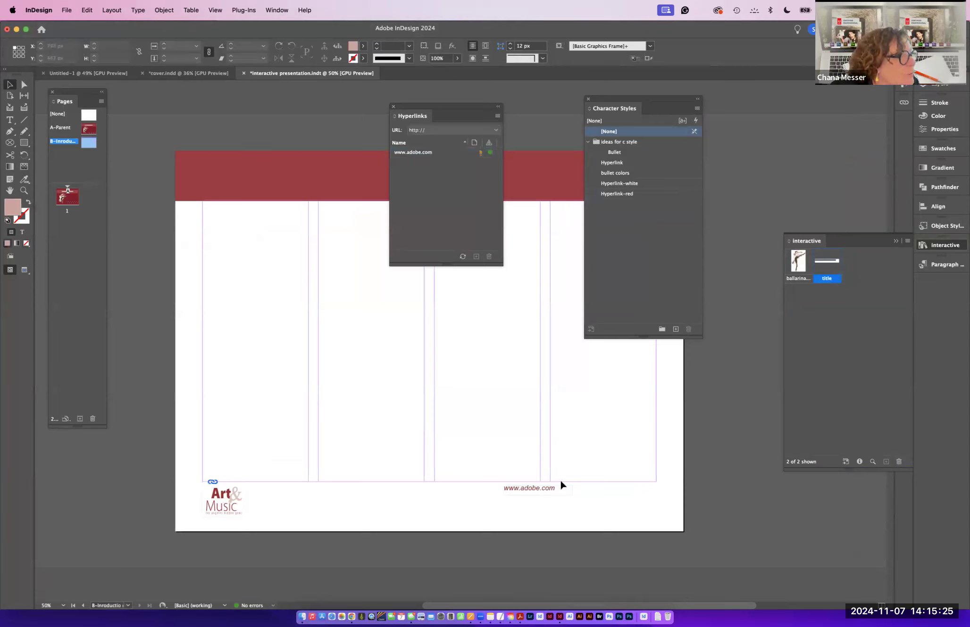
- Draw a text frame of about 138 × 31 px right of the URL and insert a Current Page Number marker
{"action": "left_click", "coordinate": [9, 120]}
{"action": "left_click_drag", "start_coordinate": [591, 486], "coordinate": [669, 498]}
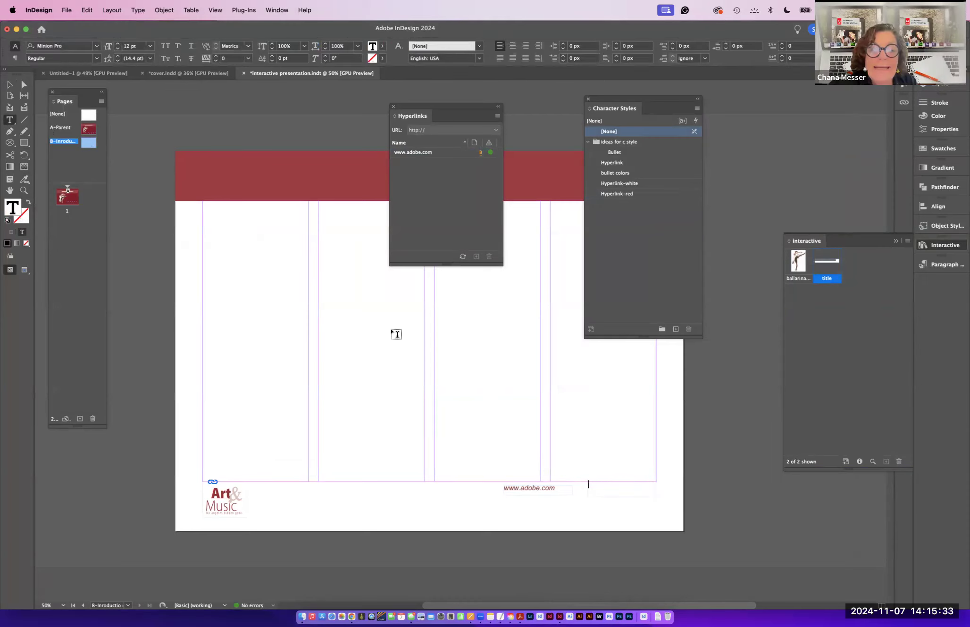
{"action": "left_click", "coordinate": [137, 10]}
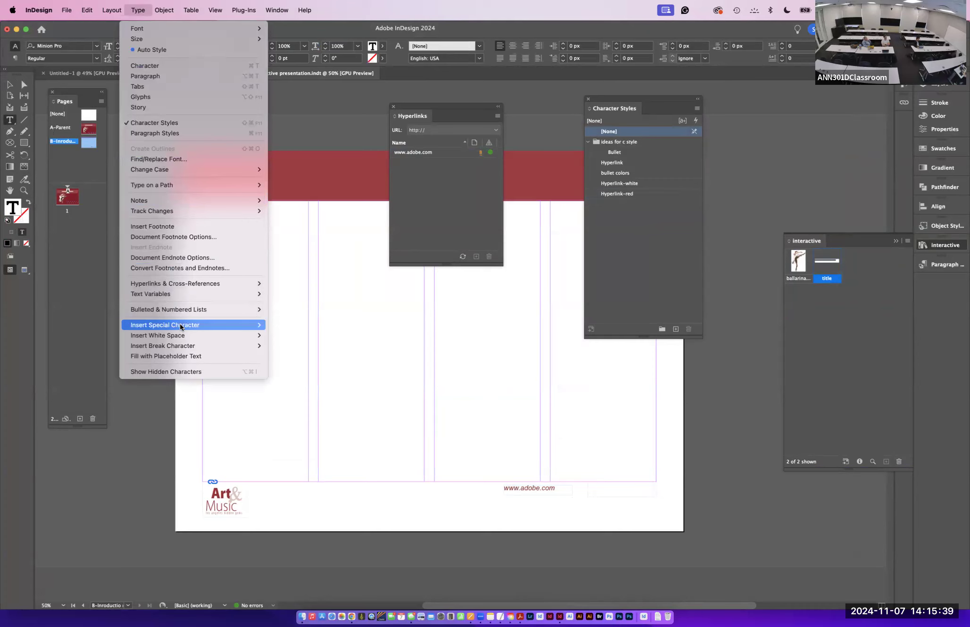
{"action": "mouse_move", "coordinate": [181, 327]}
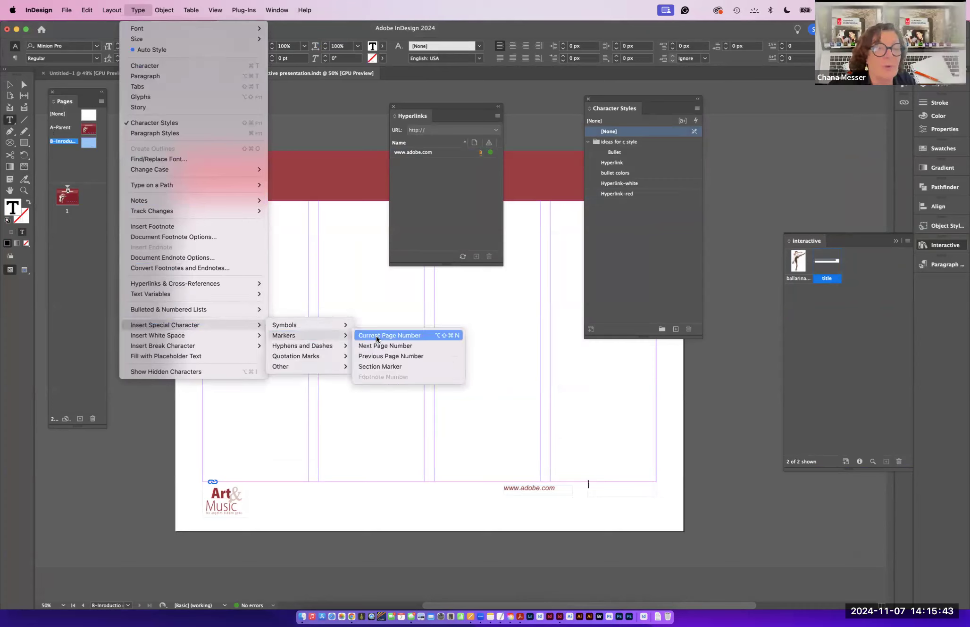
{"action": "left_click", "coordinate": [376, 338]}
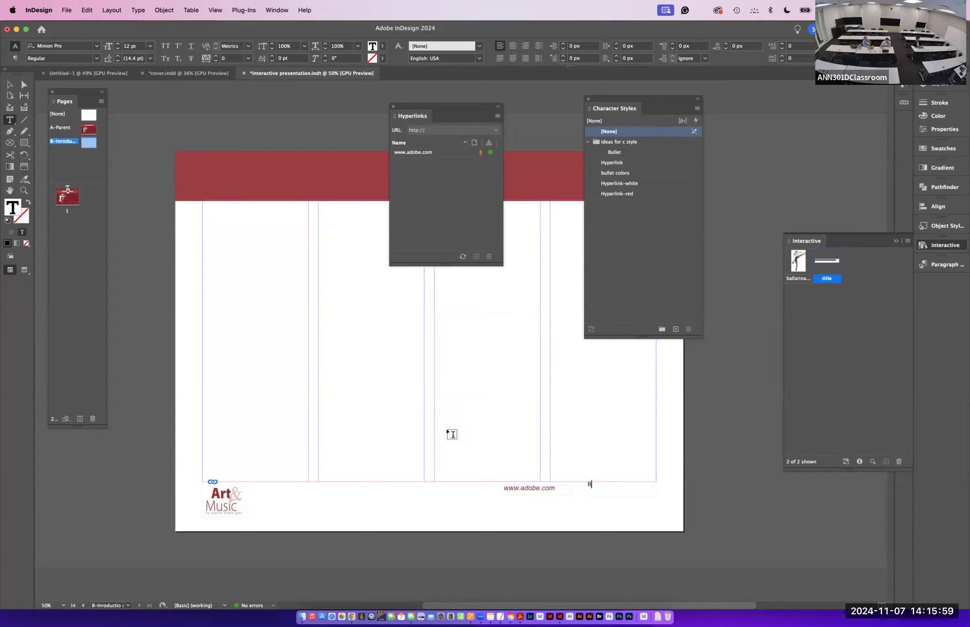
- Set the page number marker to 14 pt Bold
{"action": "double_click", "coordinate": [590, 484]}
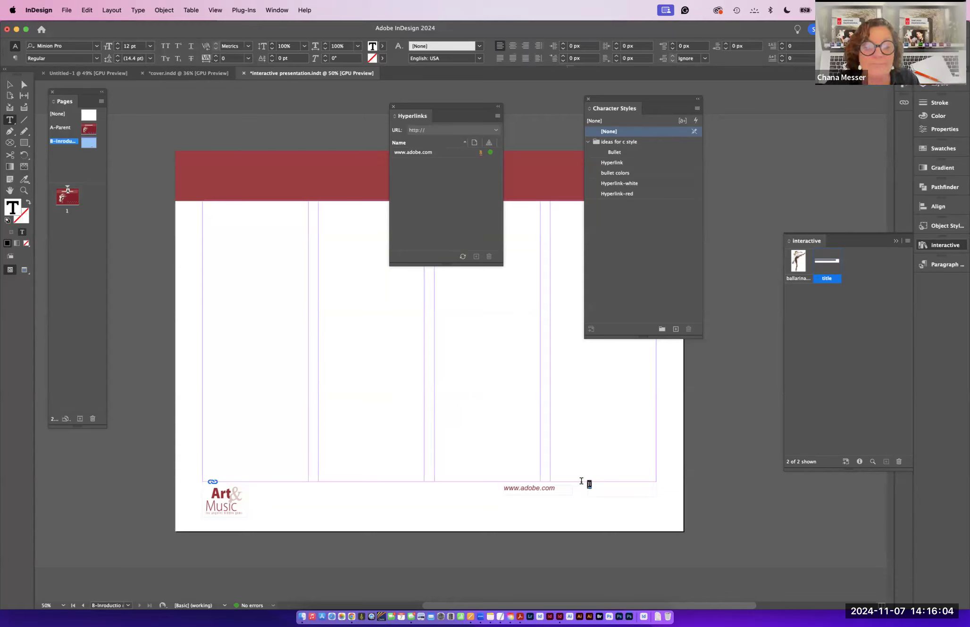
{"action": "left_click", "coordinate": [149, 46]}
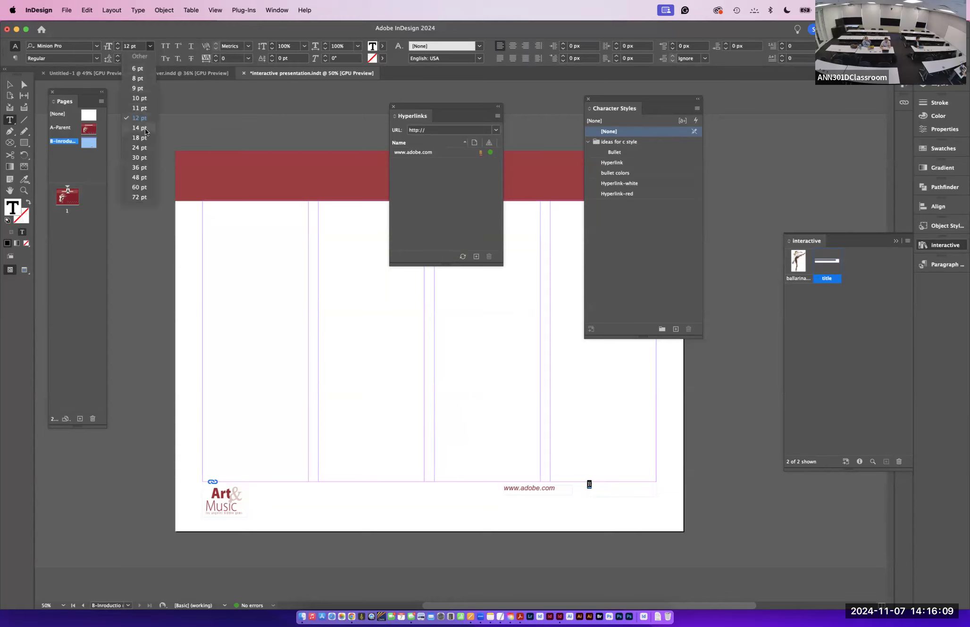
{"action": "left_click", "coordinate": [145, 128]}
{"action": "left_click", "coordinate": [96, 58]}
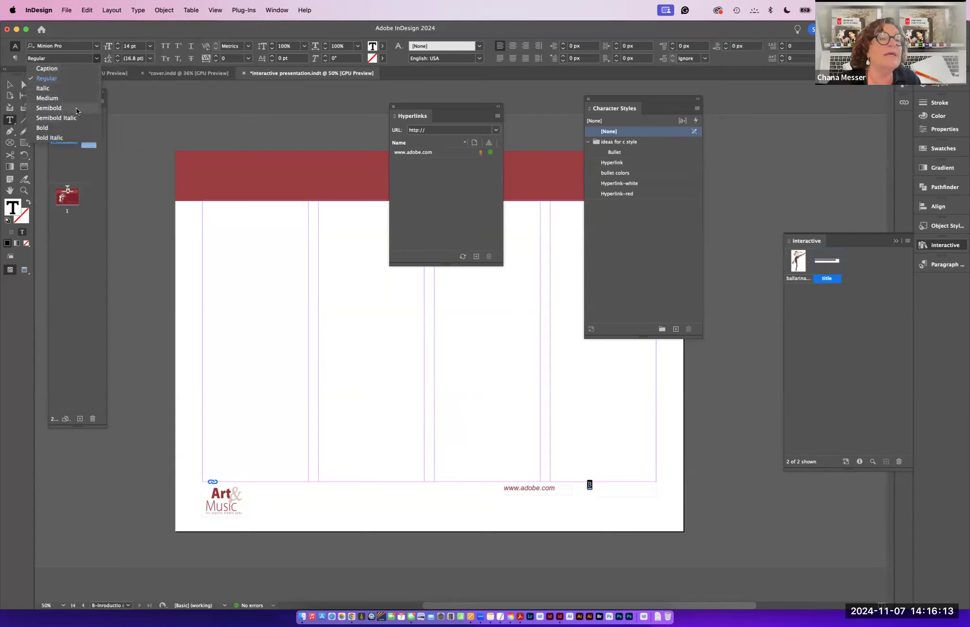
{"action": "left_click", "coordinate": [67, 124]}
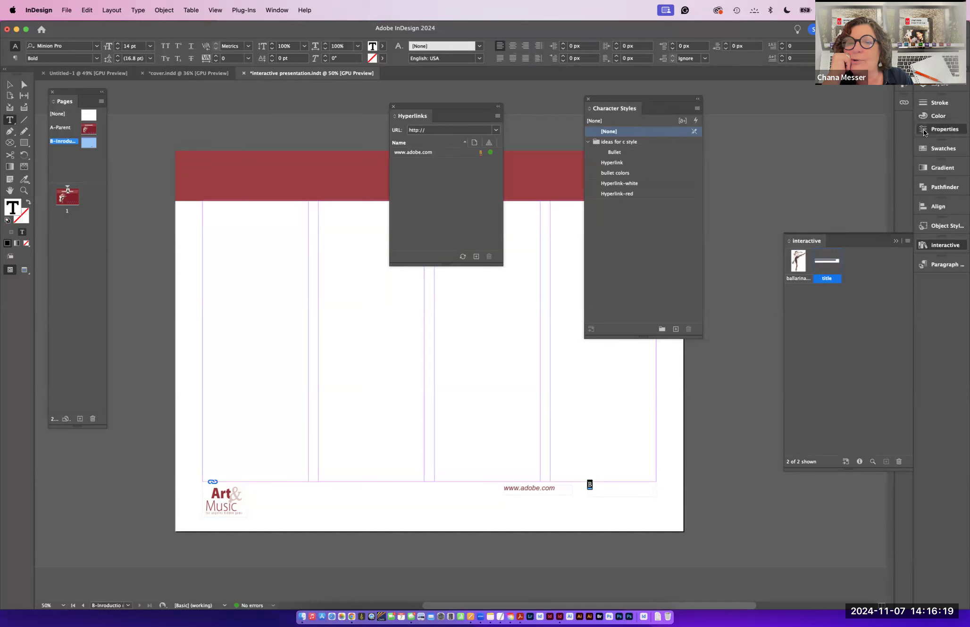
- Fill the page number marker text with the C=31 M=95 Y=81 red swatch
{"action": "left_click", "coordinate": [941, 129]}
{"action": "left_click", "coordinate": [803, 202]}
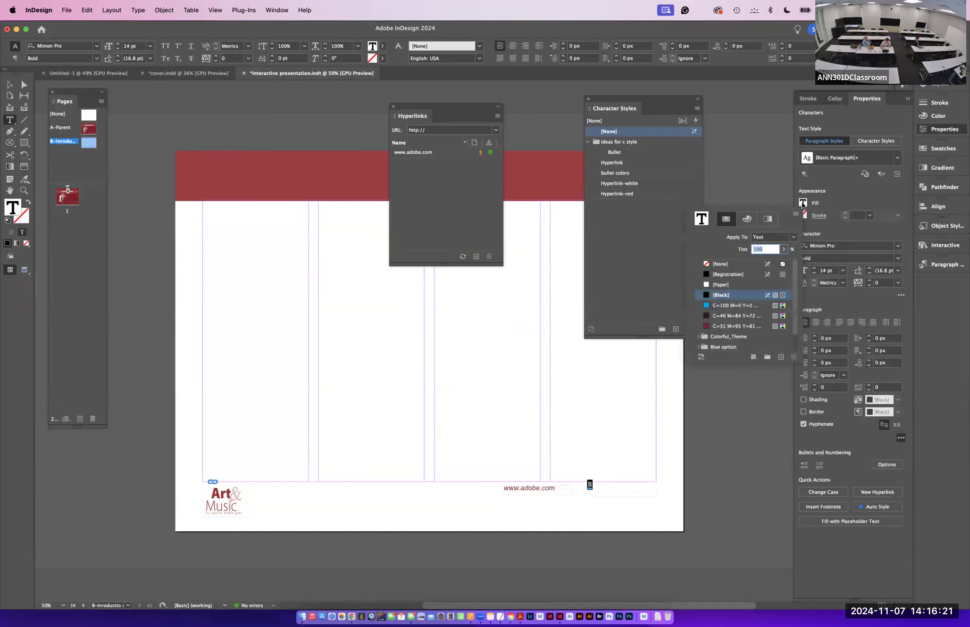
{"action": "left_click", "coordinate": [706, 326]}
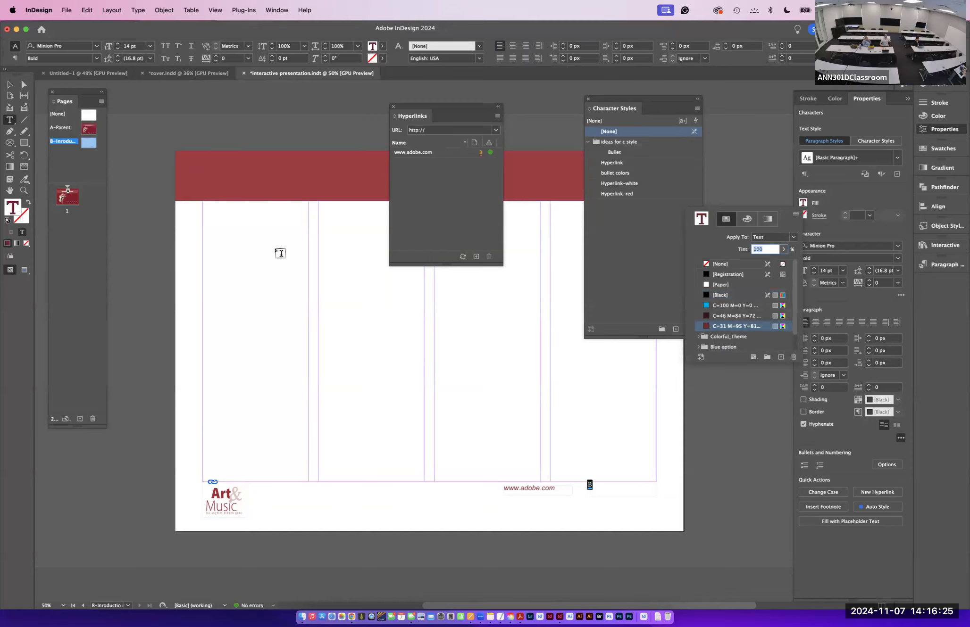
{"action": "left_click", "coordinate": [9, 86]}
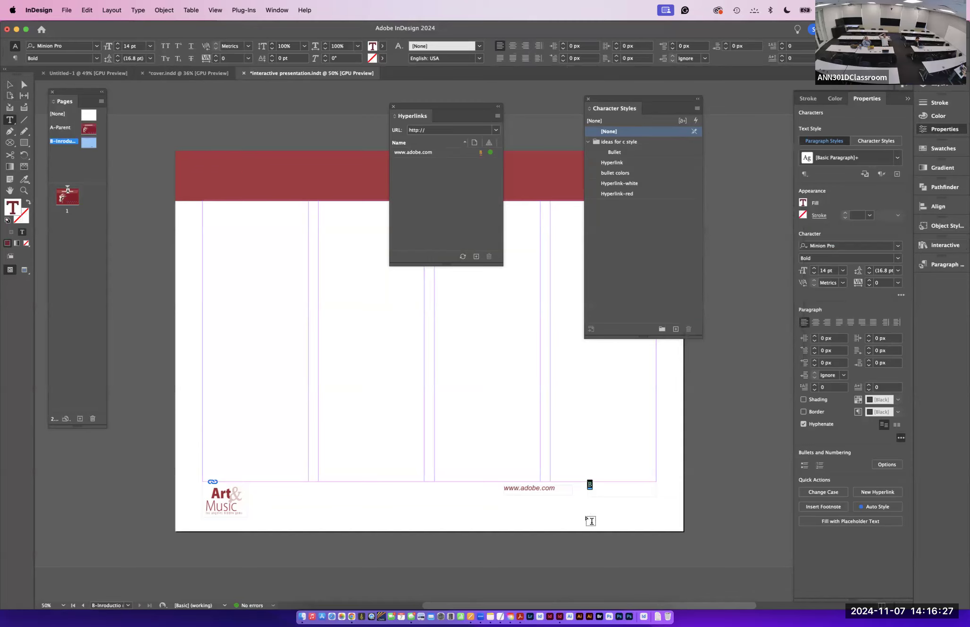
{"action": "left_click", "coordinate": [9, 86]}
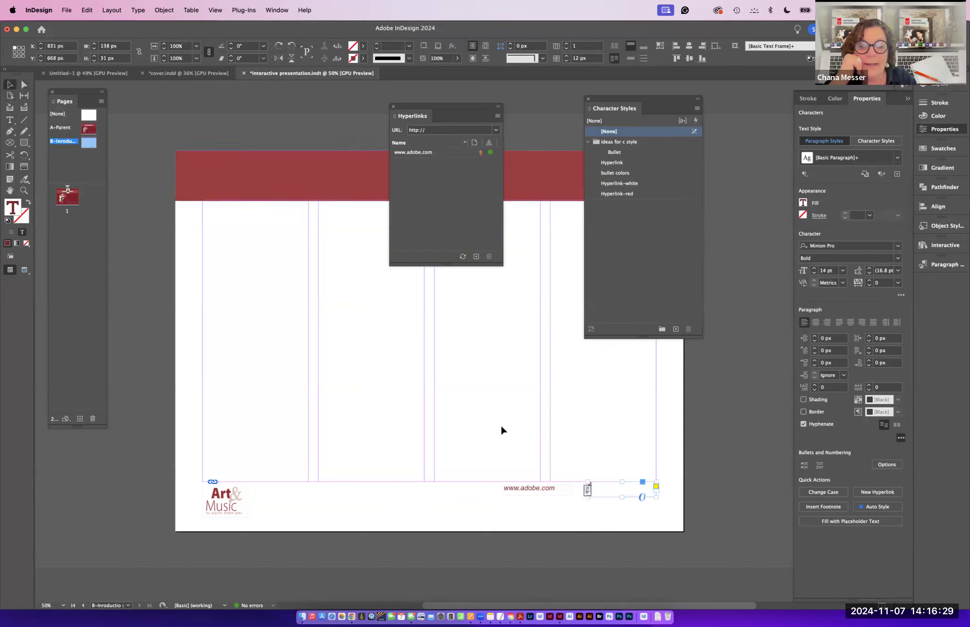
- Insert an En Space after the page number marker
{"action": "left_click", "coordinate": [602, 503]}
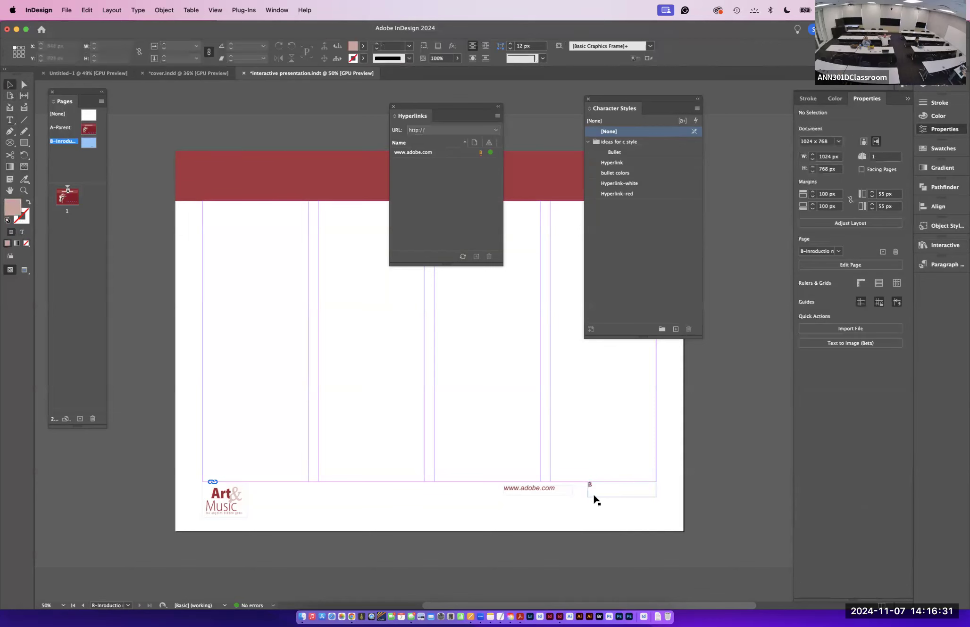
{"action": "left_click", "coordinate": [595, 497]}
{"action": "key", "text": "super+equal"}
{"action": "key", "text": "super+equal"}
{"action": "key", "text": "super+equal"}
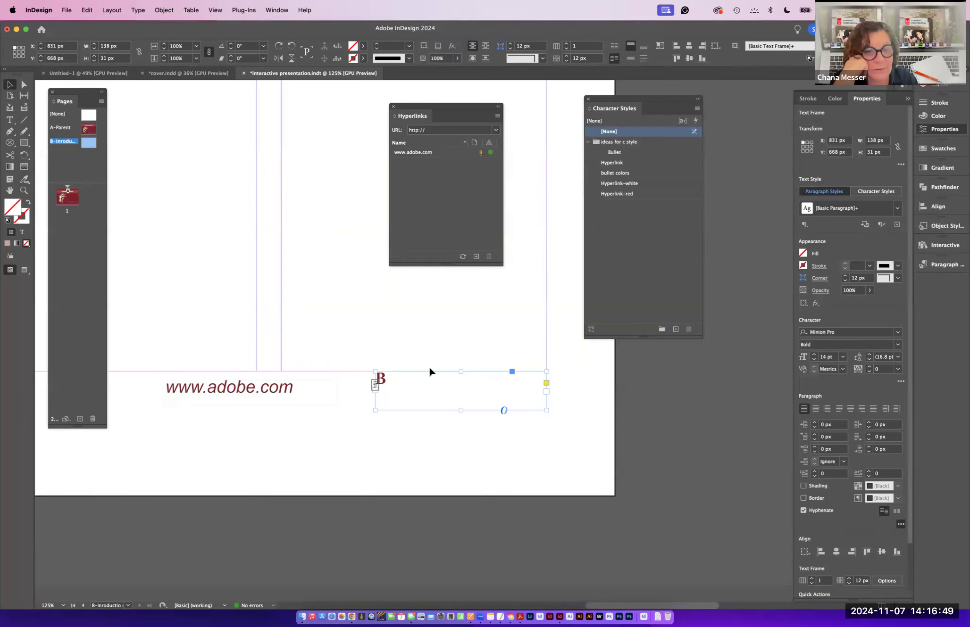
{"action": "left_click", "coordinate": [10, 121]}
{"action": "left_click", "coordinate": [392, 378]}
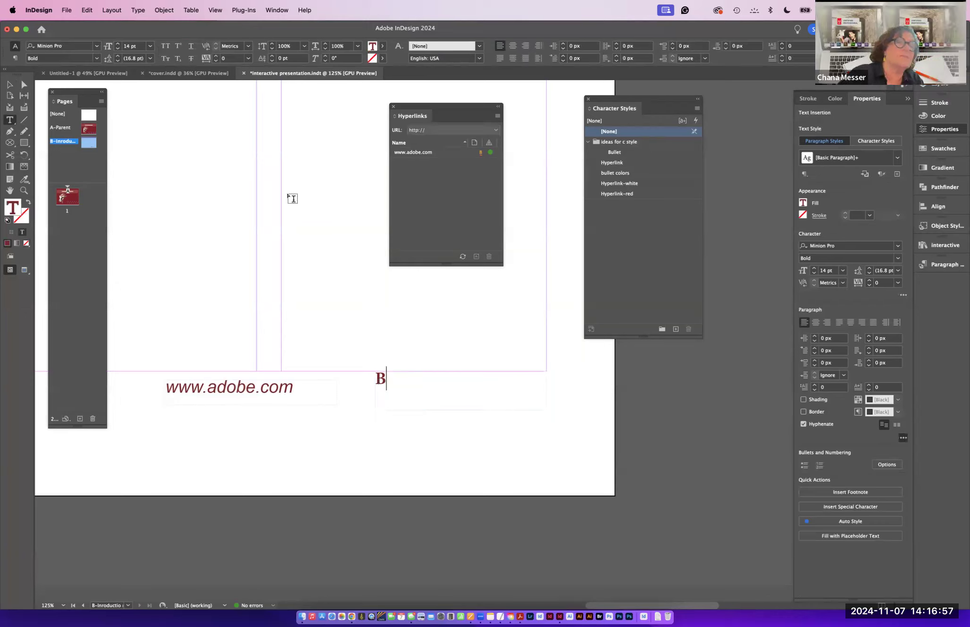
{"action": "left_click", "coordinate": [138, 10]}
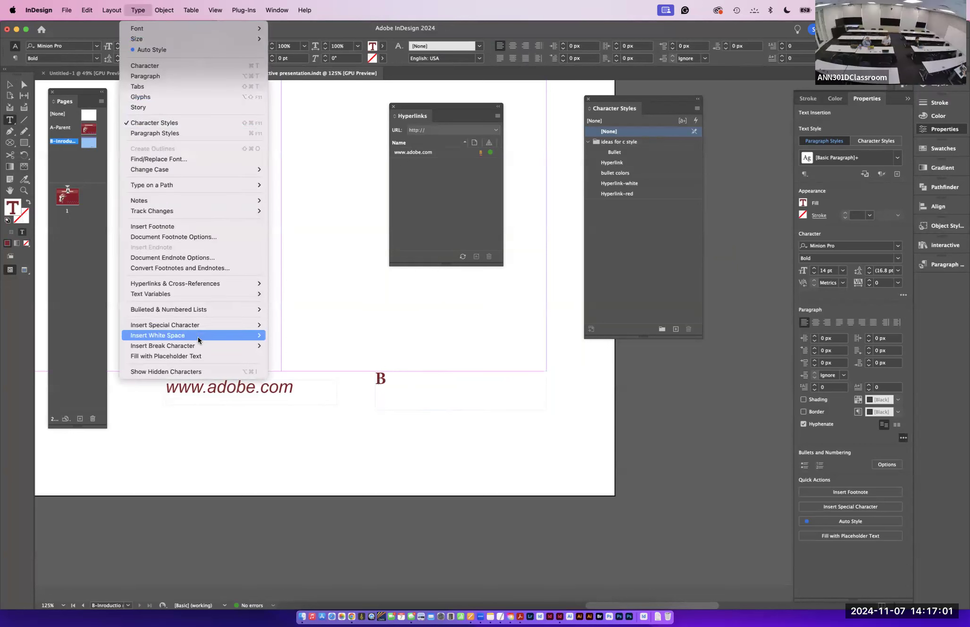
{"action": "mouse_move", "coordinate": [197, 337]}
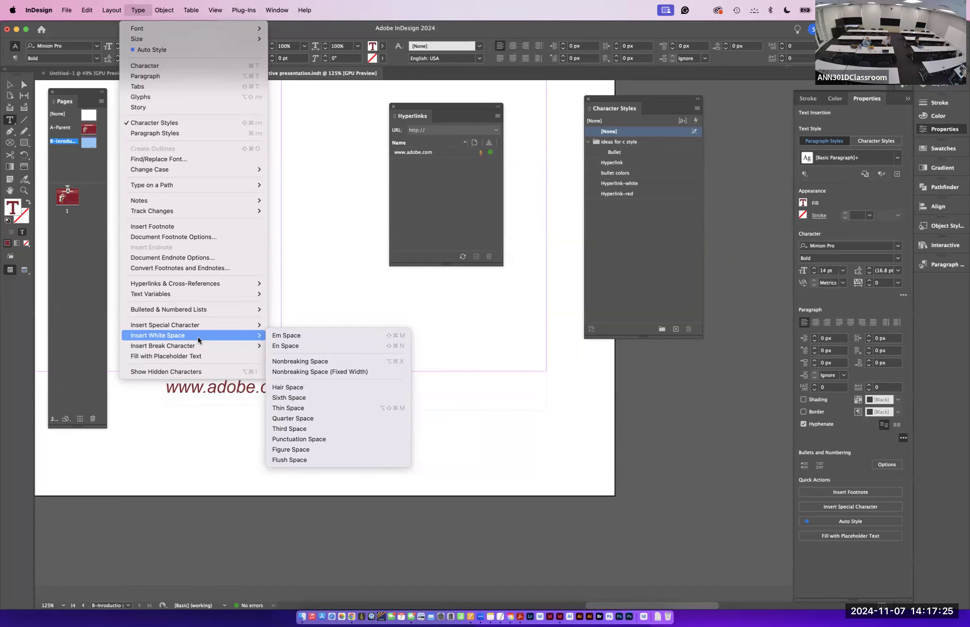
{"action": "left_click", "coordinate": [299, 345]}
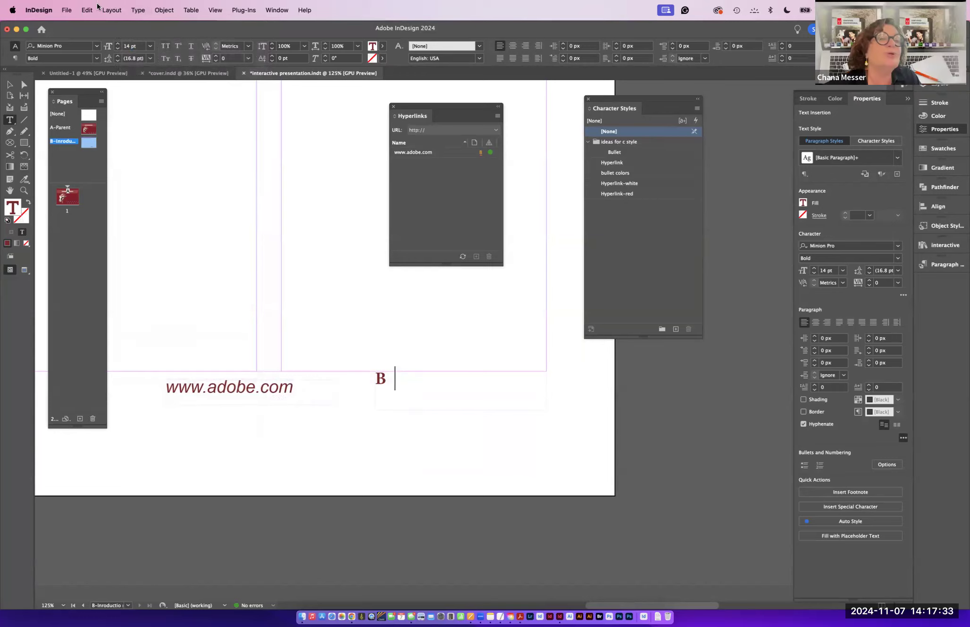
{"action": "left_click", "coordinate": [137, 10]}
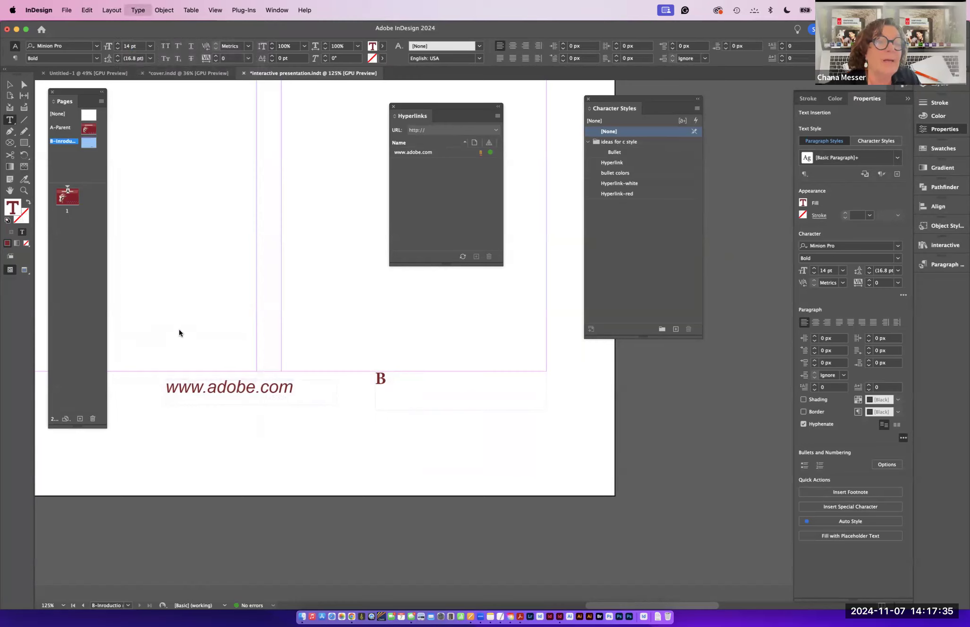
{"action": "left_click", "coordinate": [180, 372]}
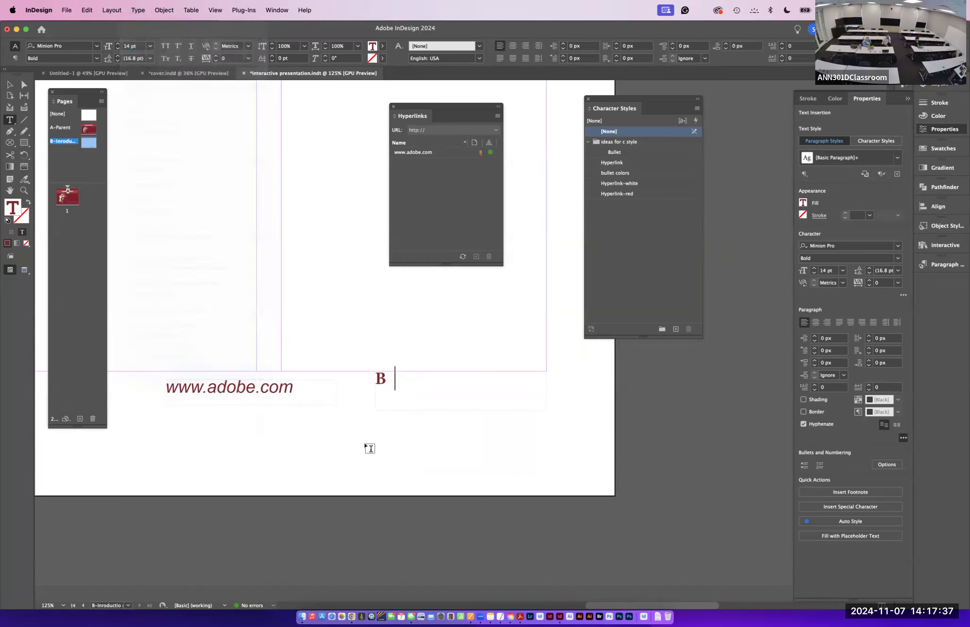
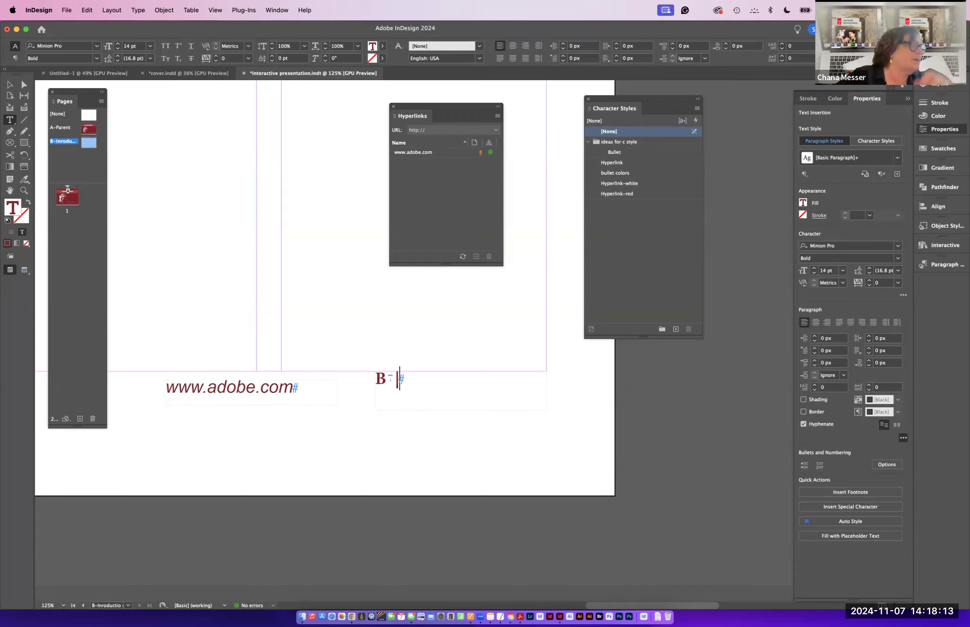
- Rework the spacing around the vertical bar after the page number marker, inserting an En Space after the bar
{"action": "key", "text": "BackSpace"}
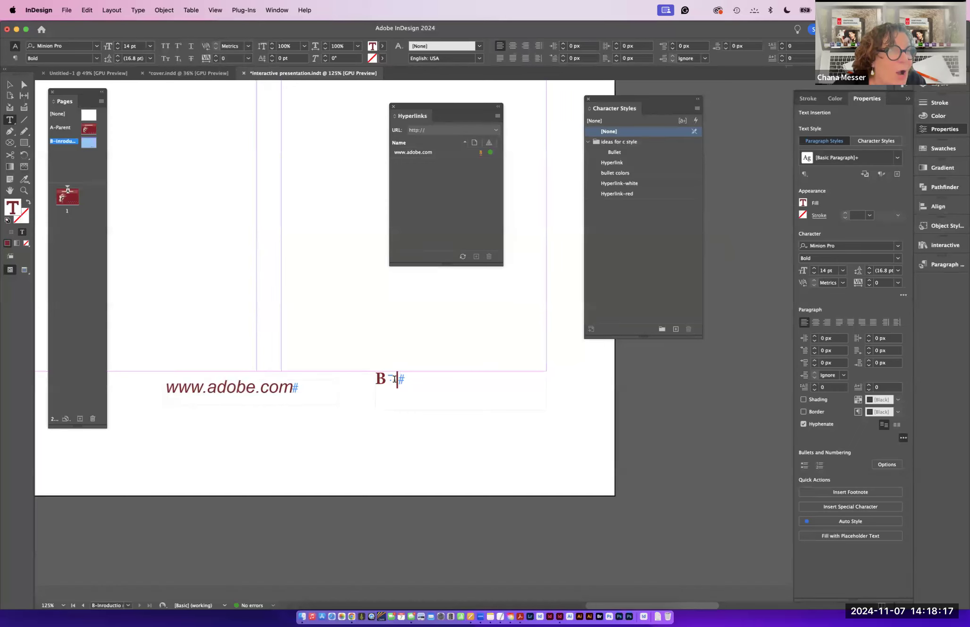
{"action": "double_click", "coordinate": [388, 377]}
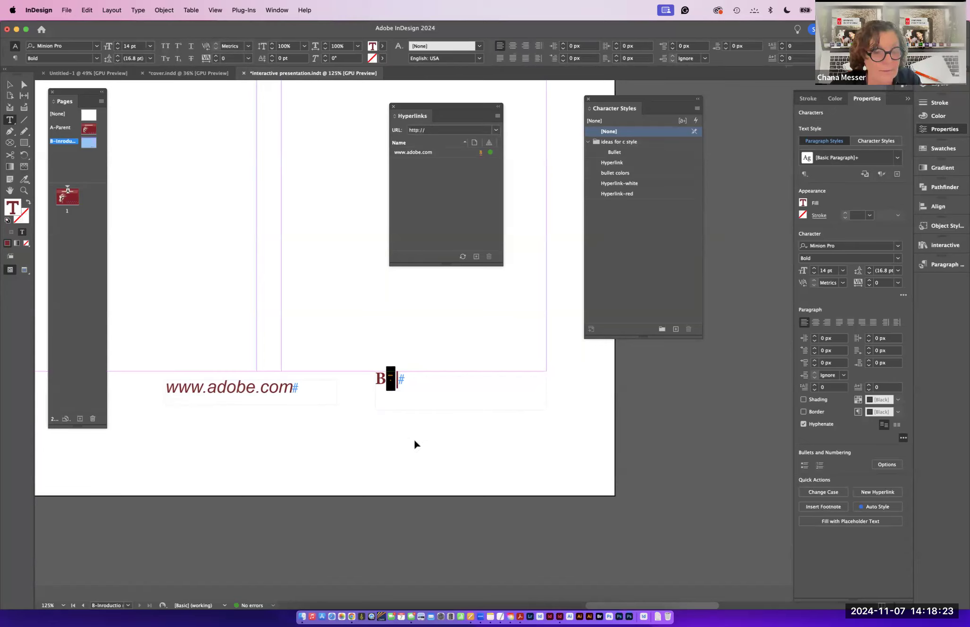
{"action": "left_click", "coordinate": [397, 379]}
{"action": "key", "text": "super+shift+n"}
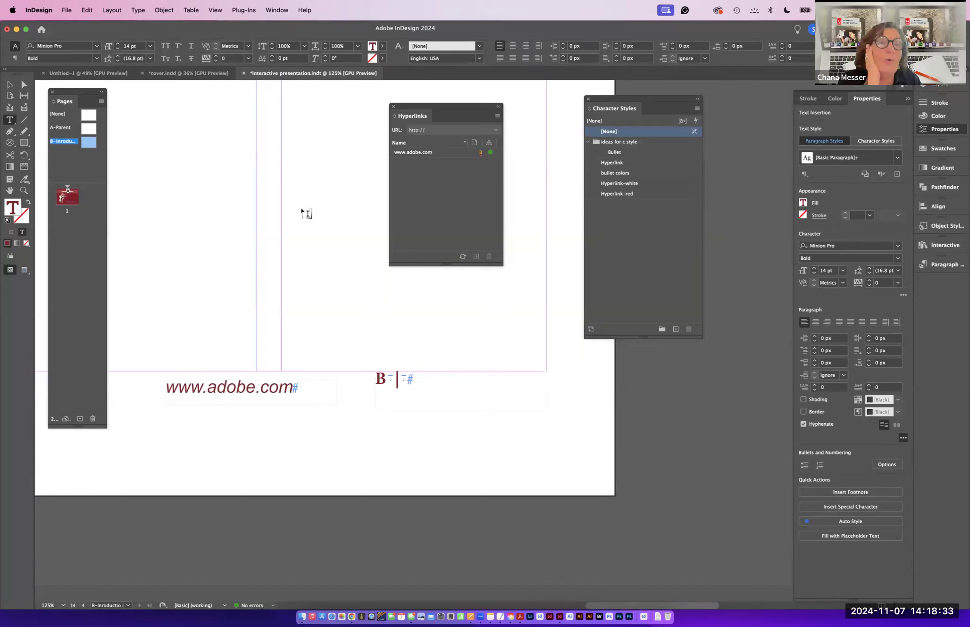
- Insert a Last Page Number text variable after the separator
{"action": "left_click", "coordinate": [138, 10]}
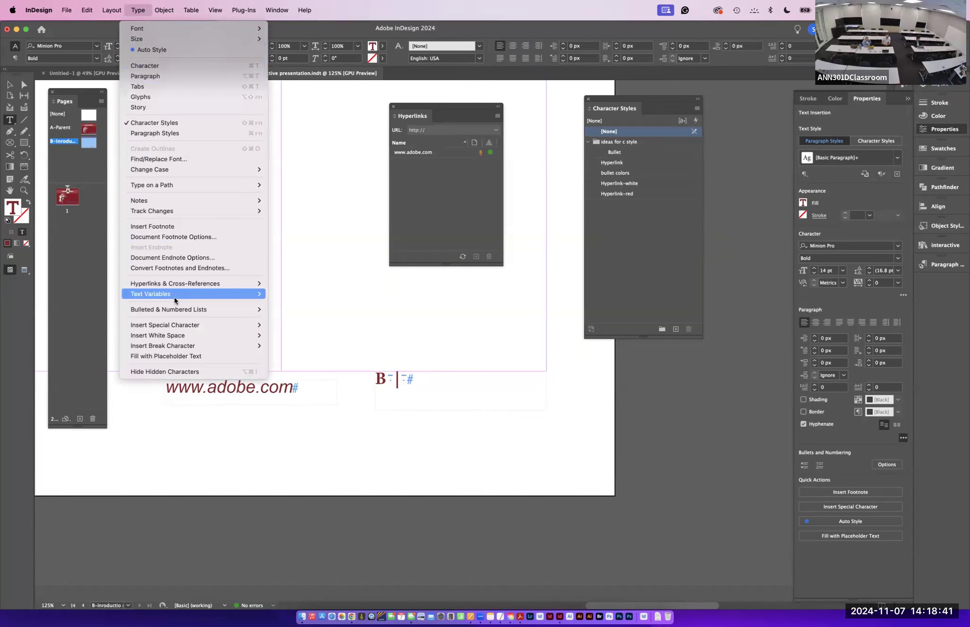
{"action": "mouse_move", "coordinate": [176, 297]}
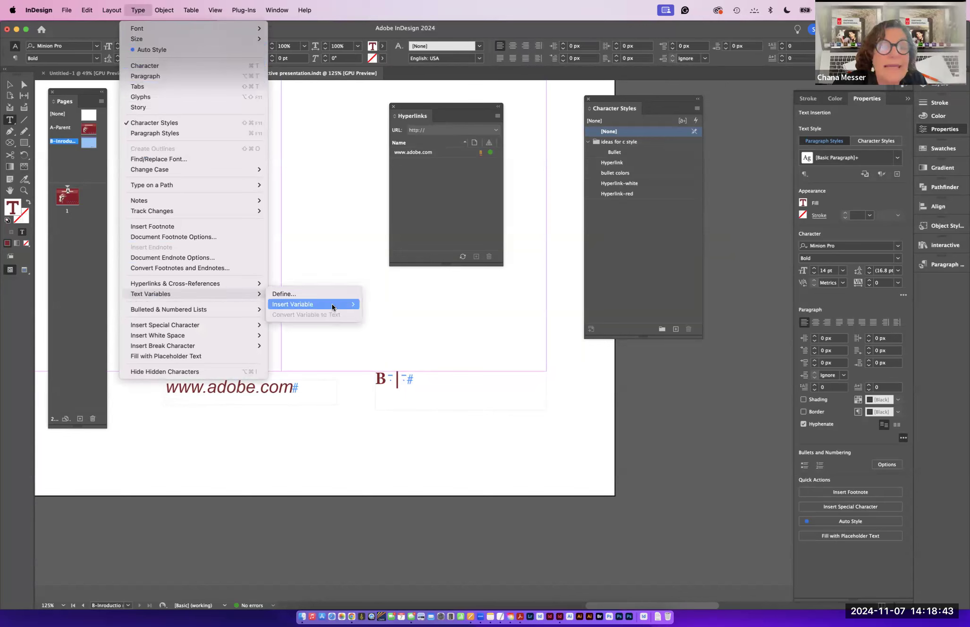
{"action": "mouse_move", "coordinate": [332, 307]}
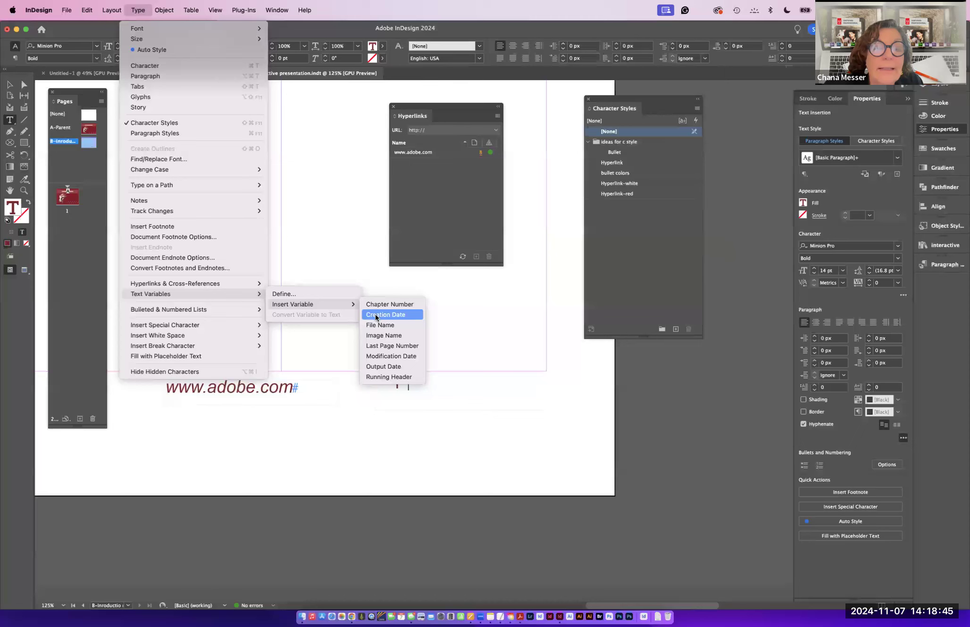
{"action": "left_click", "coordinate": [383, 347]}
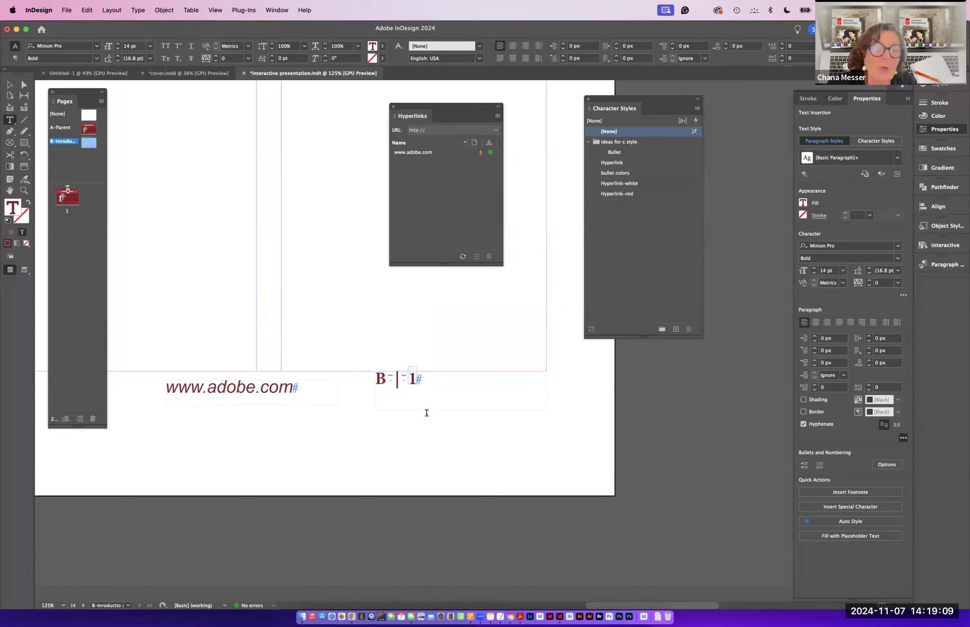
- Right-align the page number line within its frame and deselect it
{"action": "left_click_drag", "start_coordinate": [426, 378], "coordinate": [375, 373]}
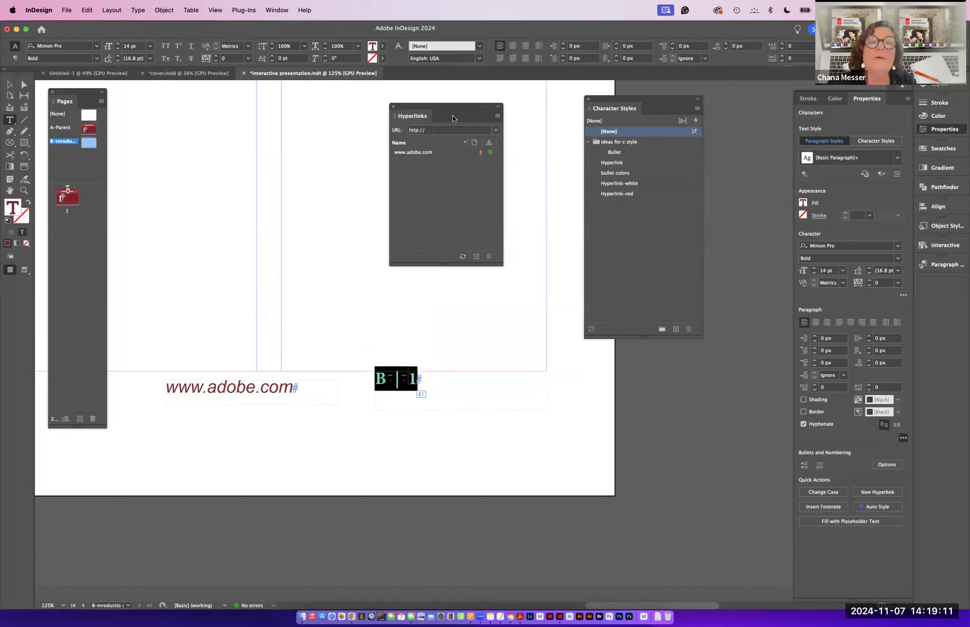
{"action": "left_click", "coordinate": [525, 46]}
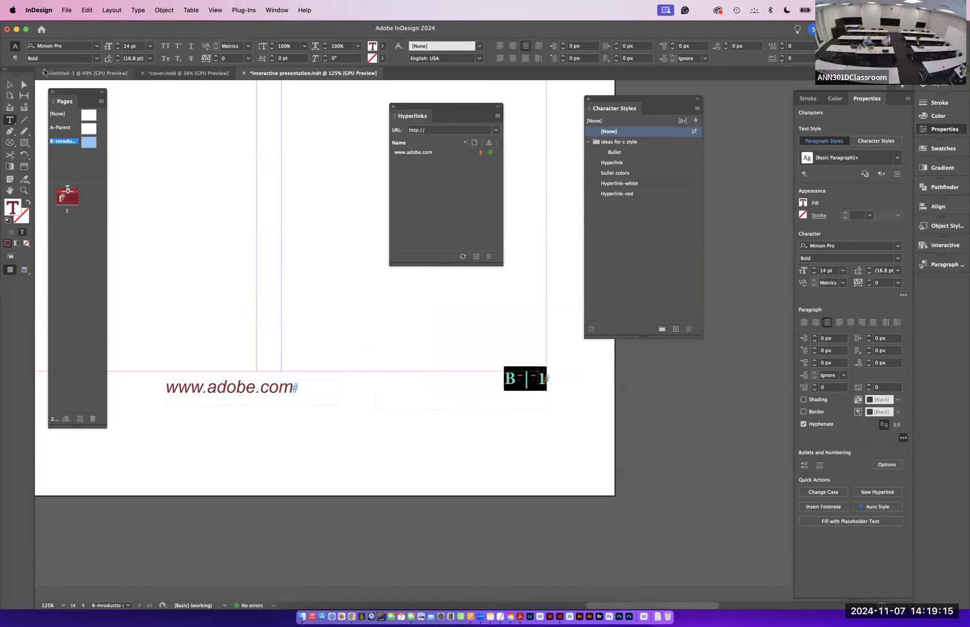
{"action": "left_click", "coordinate": [12, 86]}
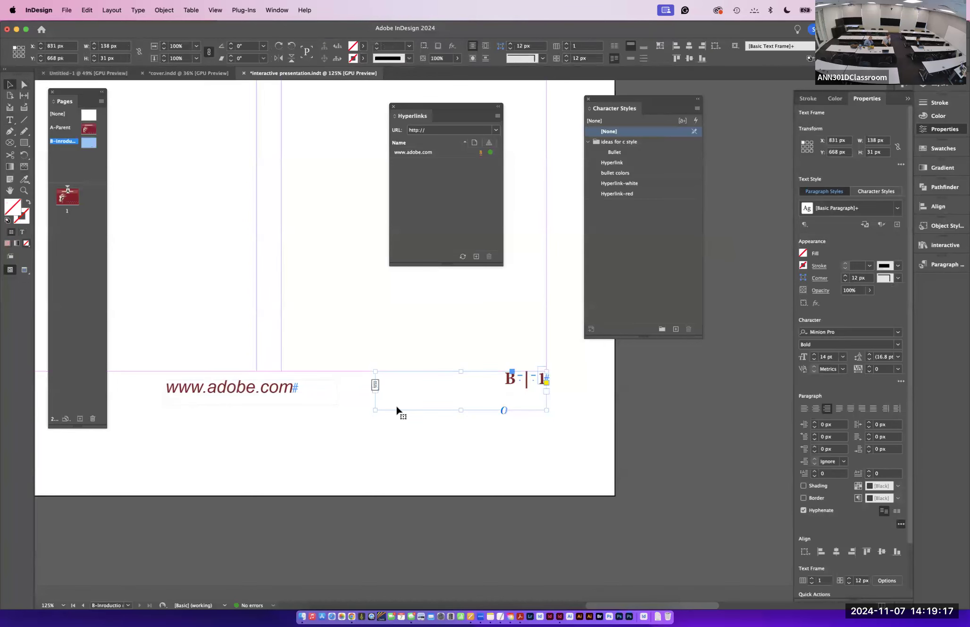
{"action": "left_click_drag", "start_coordinate": [375, 410], "coordinate": [408, 397]}
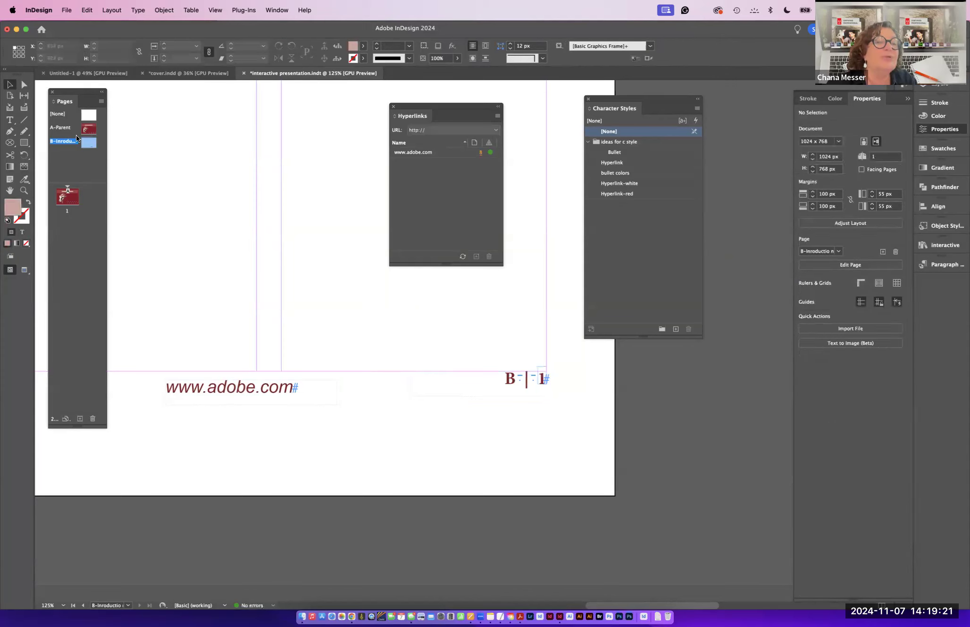
{"action": "left_click_drag", "start_coordinate": [86, 142], "coordinate": [70, 200]}
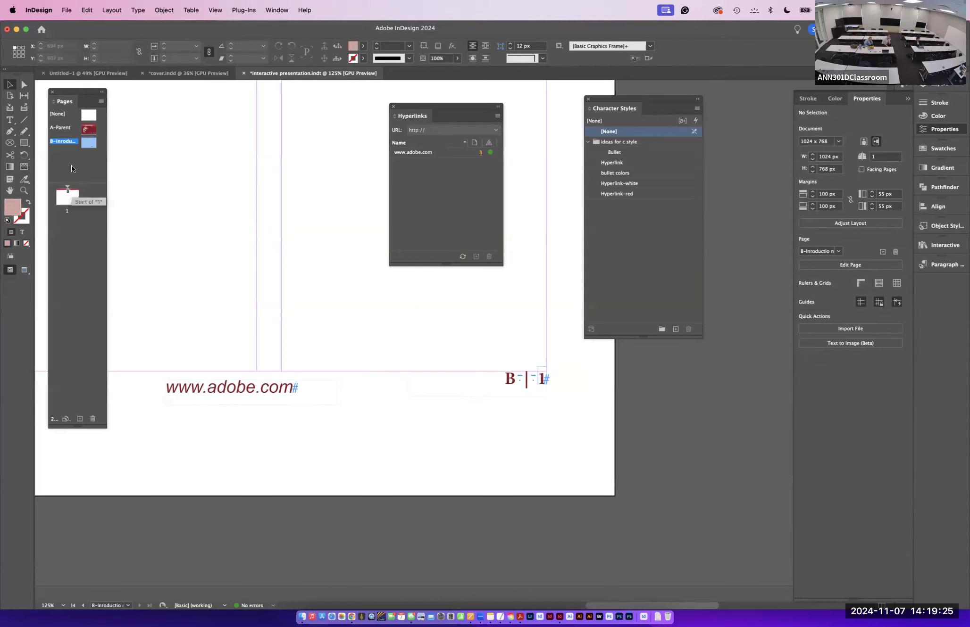
{"action": "key", "text": "super+z"}
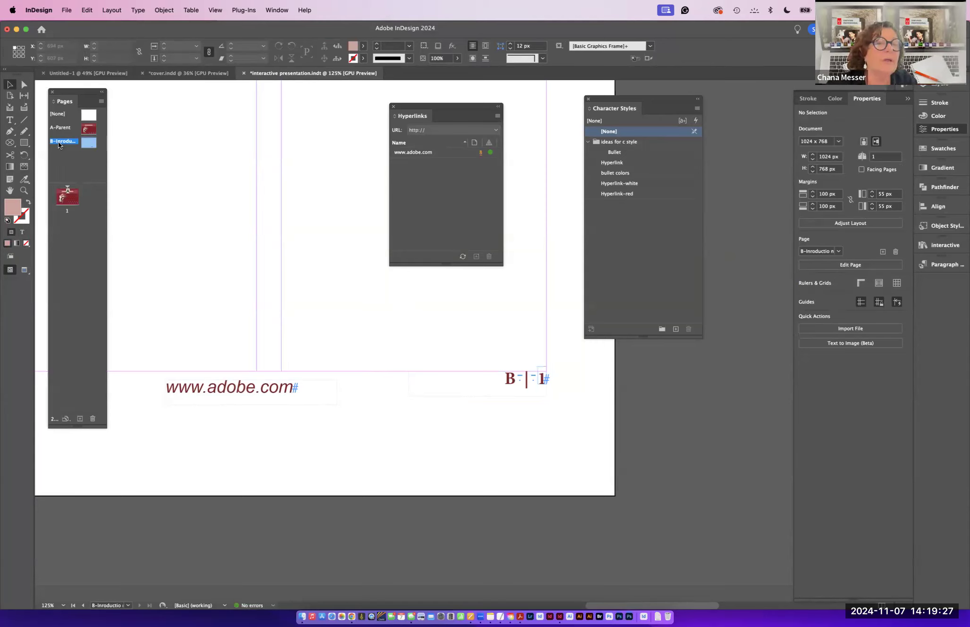
- Add page 2 based on the B-Introduction parent and open it
{"action": "left_click_drag", "start_coordinate": [88, 140], "coordinate": [66, 218]}
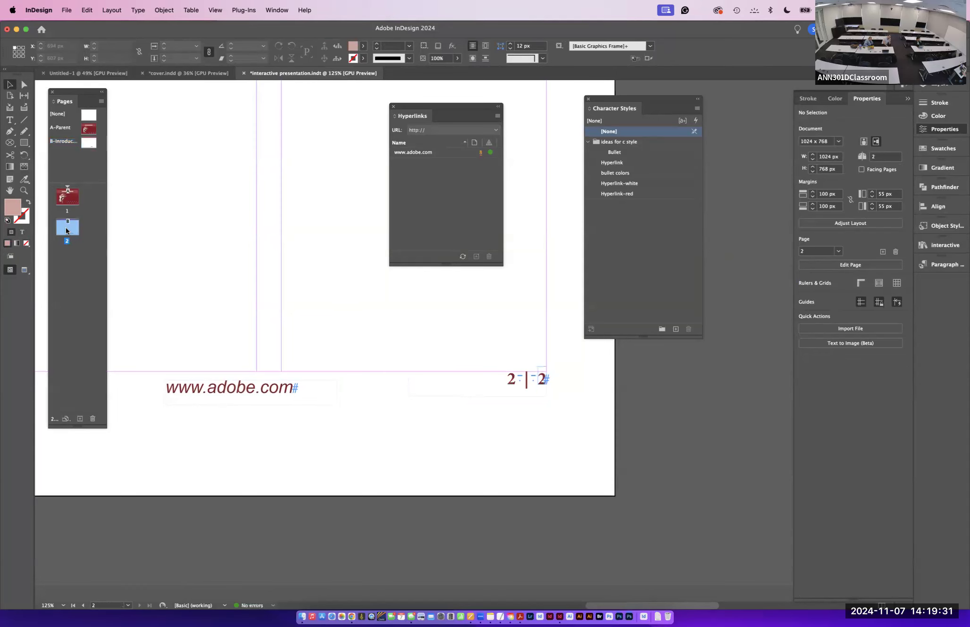
{"action": "double_click", "coordinate": [64, 225]}
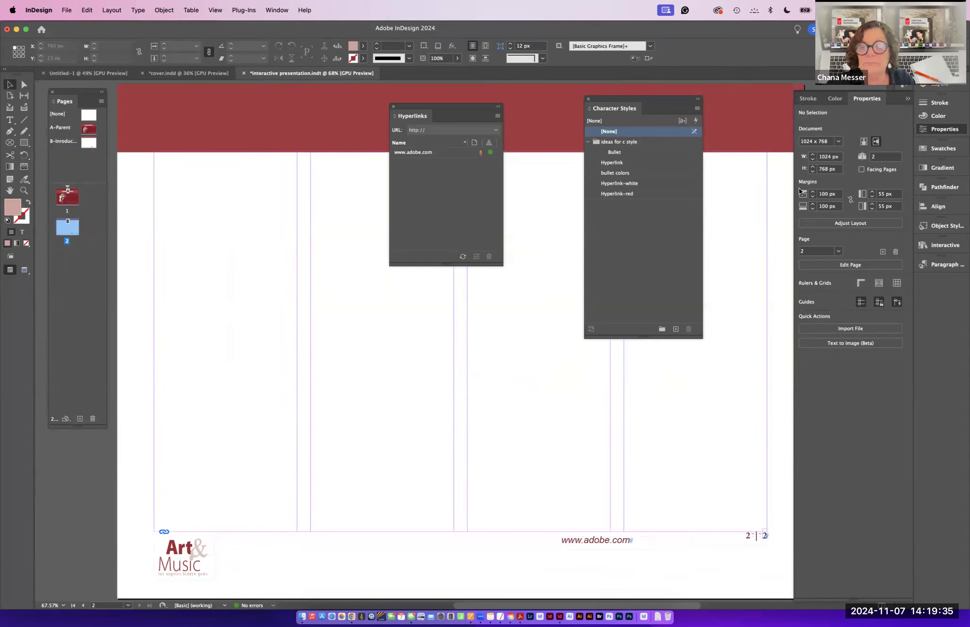
- Add five more pages based on the B-Introduction parent
{"action": "left_click_drag", "start_coordinate": [658, 101], "coordinate": [838, 359]}
{"action": "left_click_drag", "start_coordinate": [421, 106], "coordinate": [592, 25]}
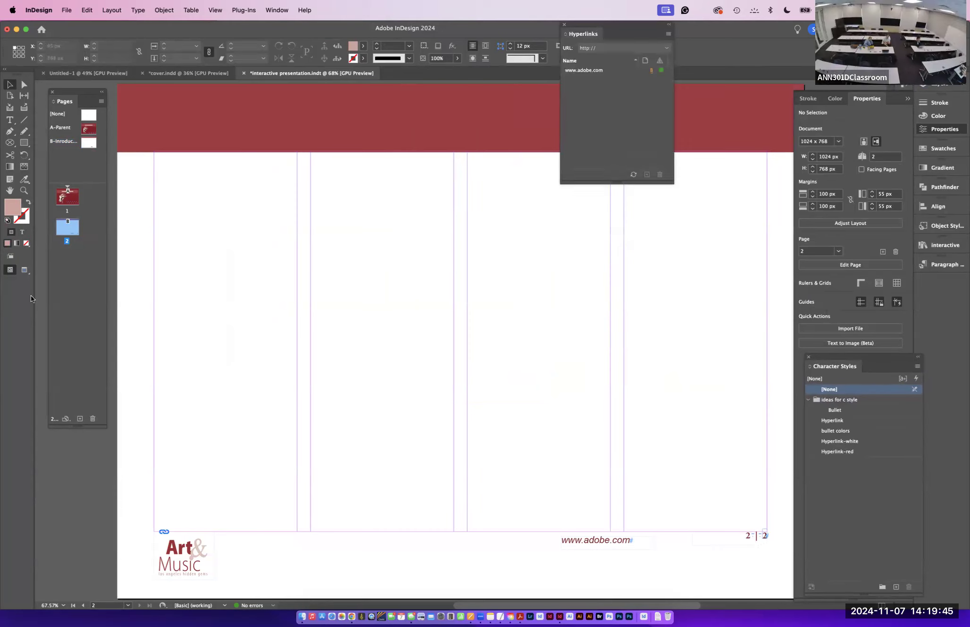
{"action": "left_click", "coordinate": [80, 419]}
{"action": "left_click", "coordinate": [80, 419]}
{"action": "left_click", "coordinate": [81, 419]}
{"action": "left_click", "coordinate": [81, 419]}
{"action": "left_click", "coordinate": [81, 419]}
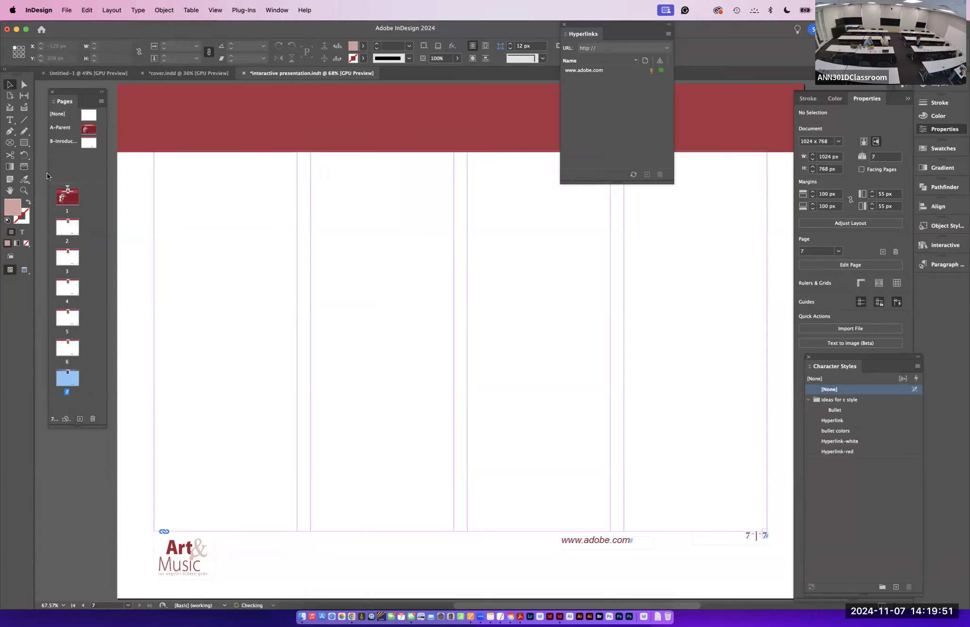
- Step through pages 2 to 7 to check the page numbering
{"action": "left_click", "coordinate": [63, 226]}
{"action": "left_click", "coordinate": [67, 259]}
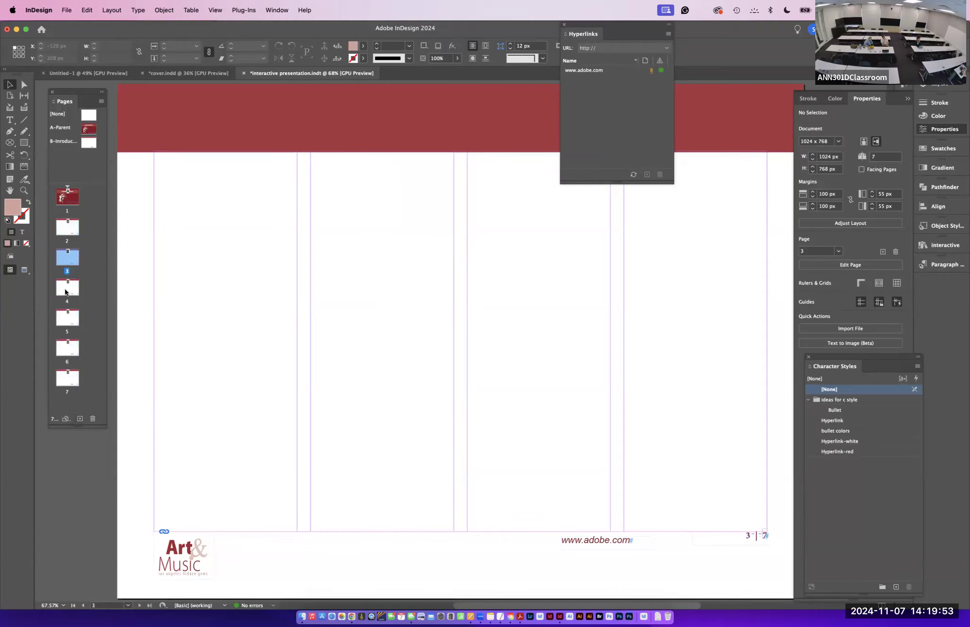
{"action": "left_click", "coordinate": [66, 290]}
{"action": "left_click", "coordinate": [67, 318]}
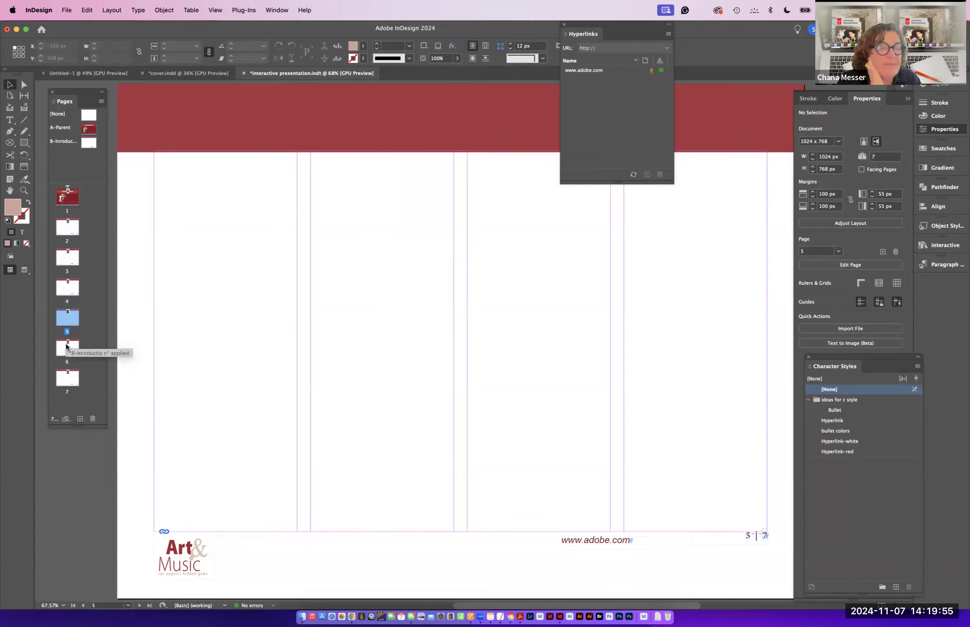
{"action": "left_click", "coordinate": [67, 348]}
{"action": "left_click", "coordinate": [67, 379]}
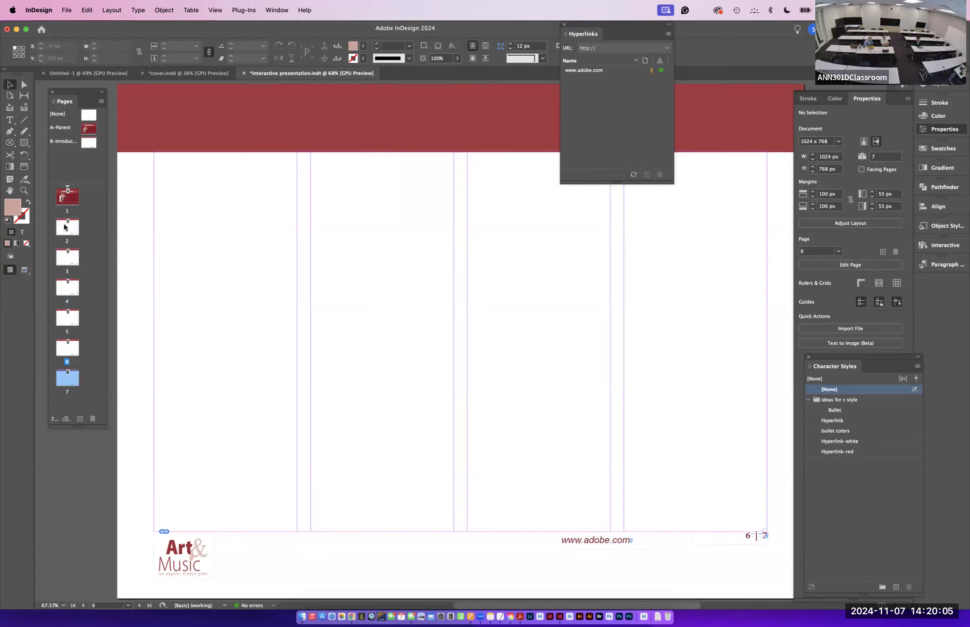
{"action": "double_click", "coordinate": [86, 140]}
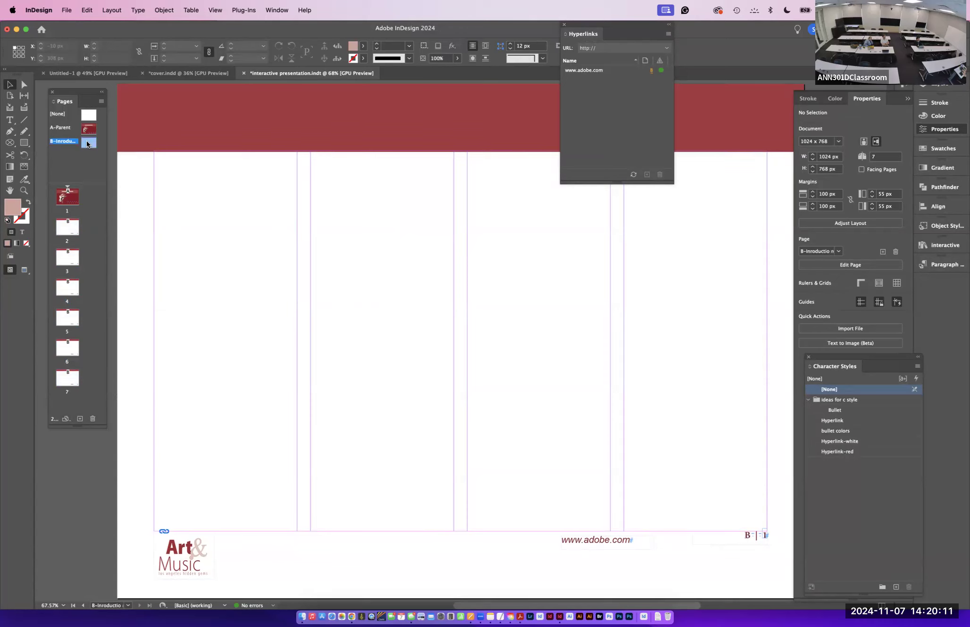
{"action": "left_click_drag", "start_coordinate": [598, 547], "coordinate": [472, 546]}
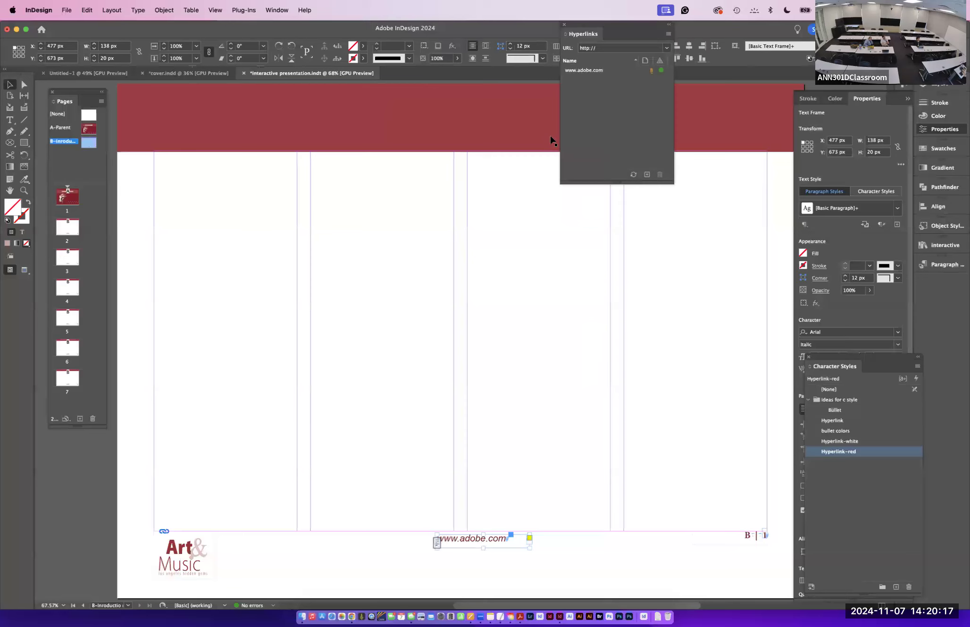
{"action": "left_click", "coordinate": [11, 120]}
{"action": "left_click_drag", "start_coordinate": [508, 539], "coordinate": [434, 539]}
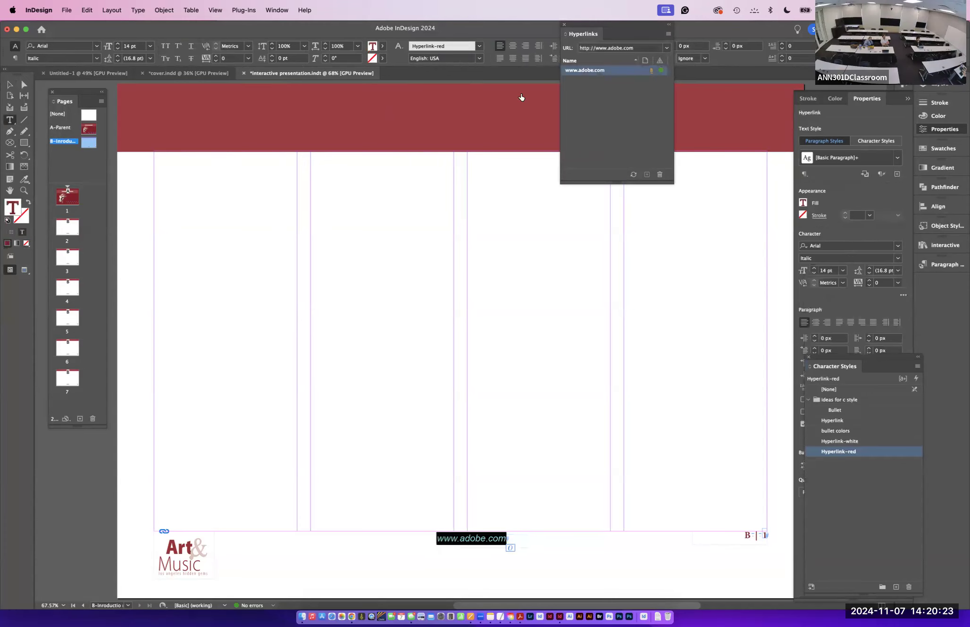
{"action": "left_click", "coordinate": [513, 46]}
{"action": "key", "text": "Escape"}
- Move the URL frame right so it sits just before the page number frame
{"action": "left_click_drag", "start_coordinate": [482, 550], "coordinate": [686, 541]}
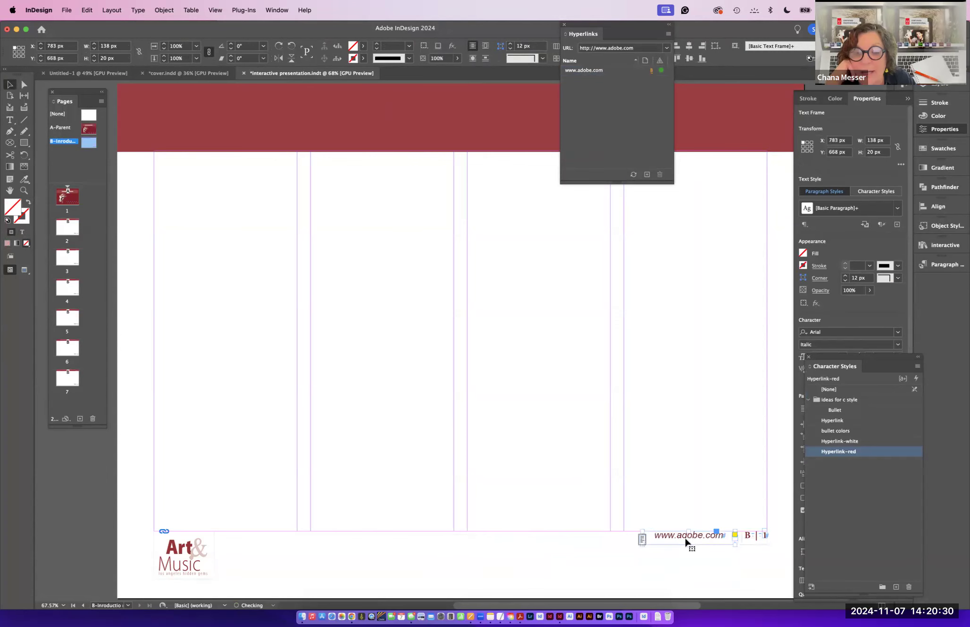
{"action": "left_click", "coordinate": [680, 579]}
{"action": "left_click", "coordinate": [9, 120]}
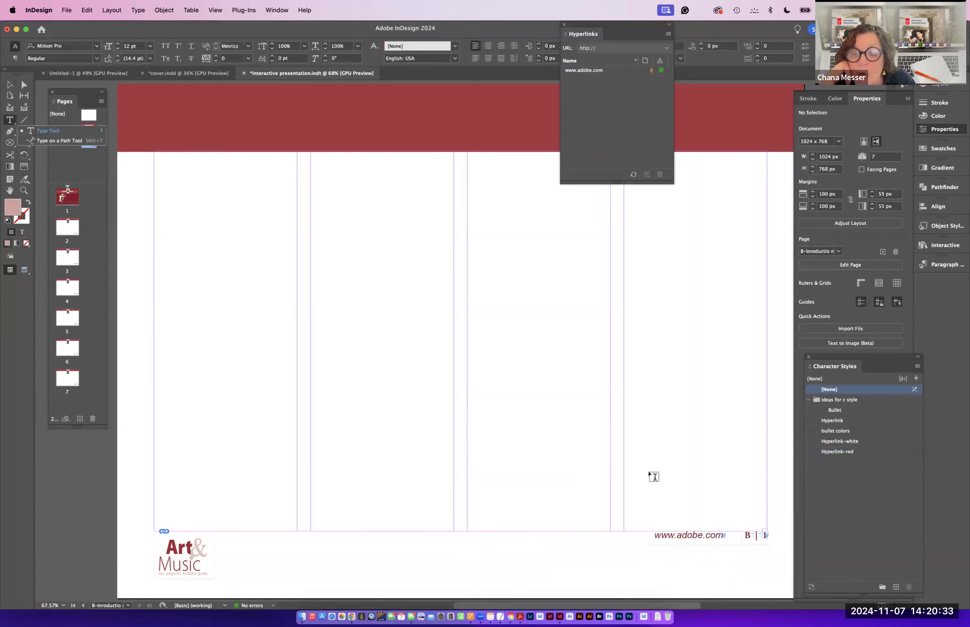
{"action": "left_click", "coordinate": [763, 535]}
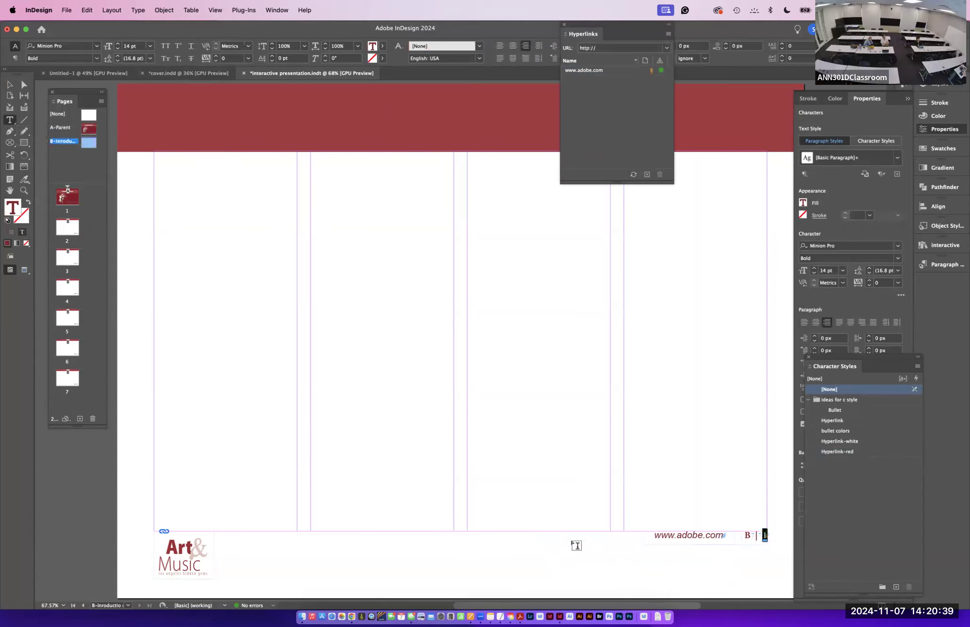
{"action": "key", "text": "Escape"}
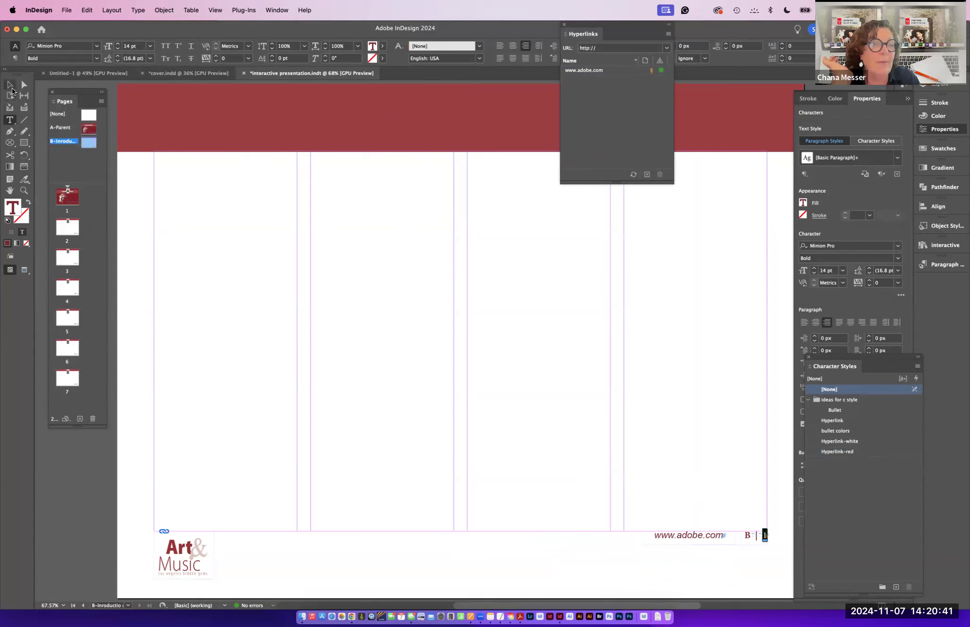
- Scale the logo down to about 62 × 49 px
{"action": "left_click", "coordinate": [193, 565]}
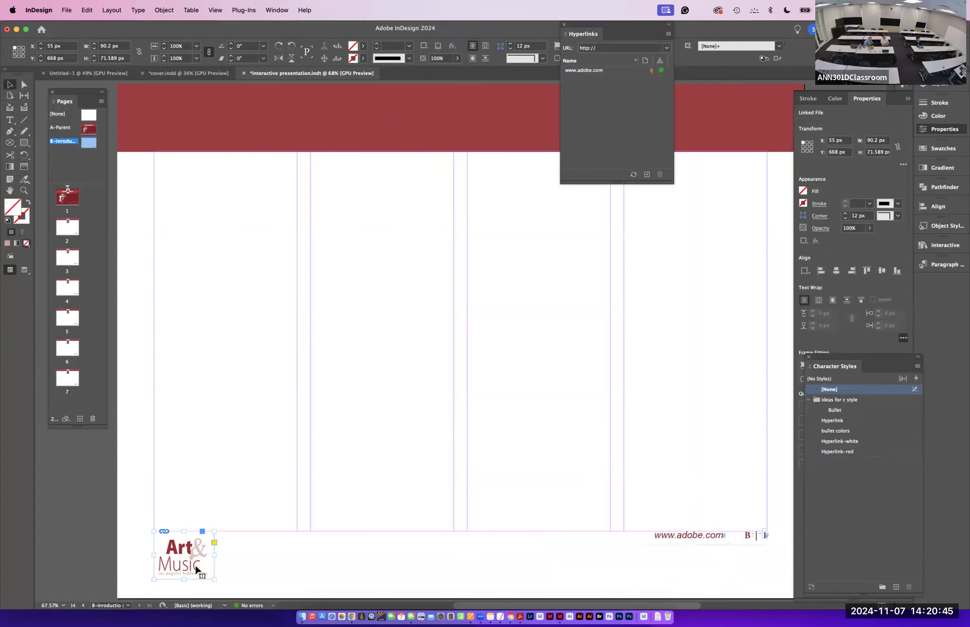
{"action": "left_click_drag", "start_coordinate": [214, 579], "coordinate": [195, 564]}
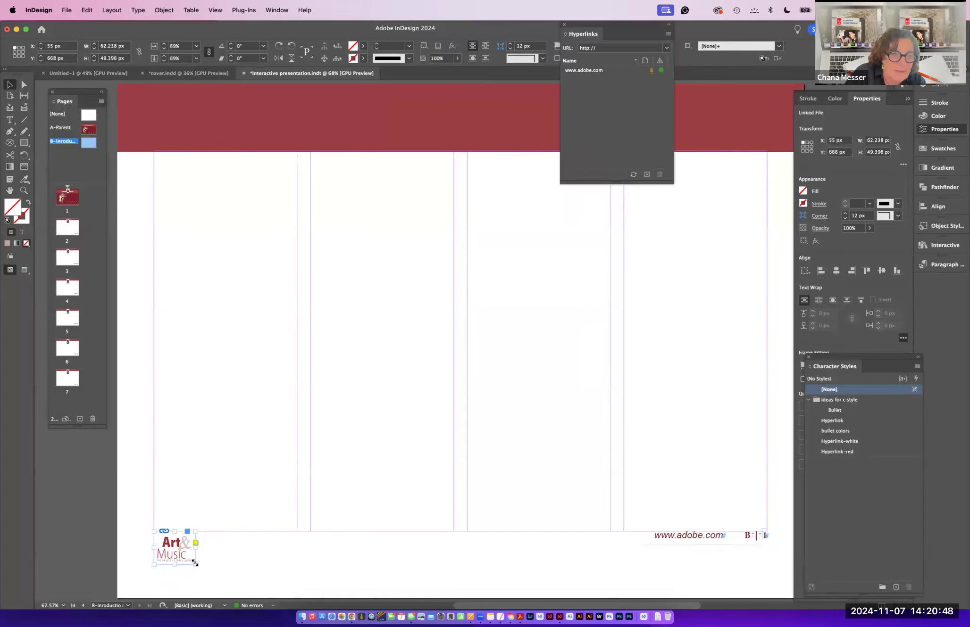
{"action": "left_click", "coordinate": [237, 577]}
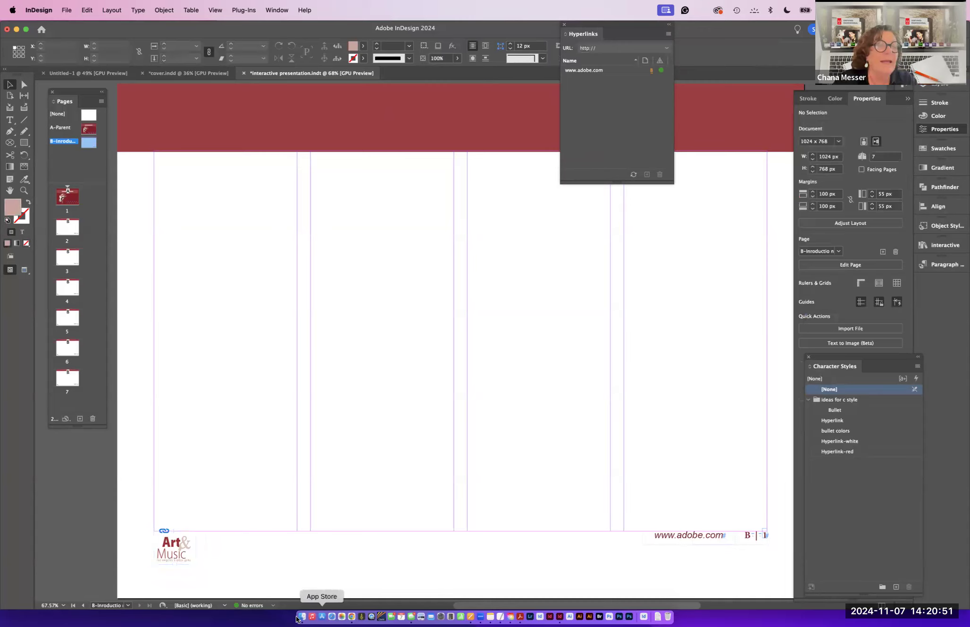
- Step through the document pages to check the updated footer
{"action": "double_click", "coordinate": [70, 230]}
{"action": "double_click", "coordinate": [65, 256]}
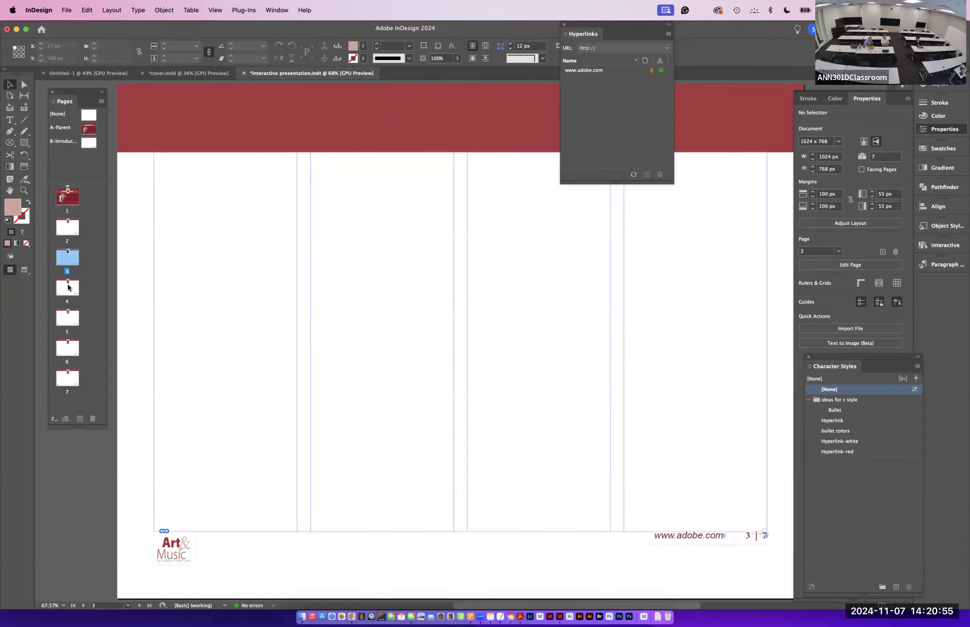
{"action": "double_click", "coordinate": [63, 319]}
{"action": "left_click", "coordinate": [65, 361]}
{"action": "left_click", "coordinate": [65, 380]}
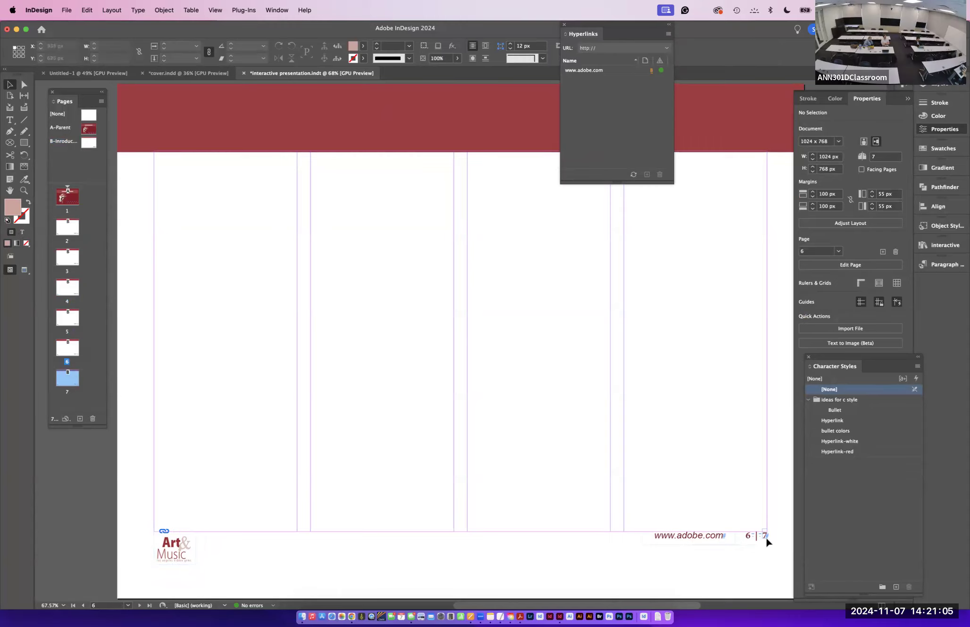
- Add six more pages at the end of the document and return to page 2
{"action": "left_click", "coordinate": [80, 419]}
{"action": "left_click", "coordinate": [81, 419]}
{"action": "left_click", "coordinate": [80, 419]}
{"action": "left_click", "coordinate": [80, 419]}
{"action": "left_click", "coordinate": [80, 419]}
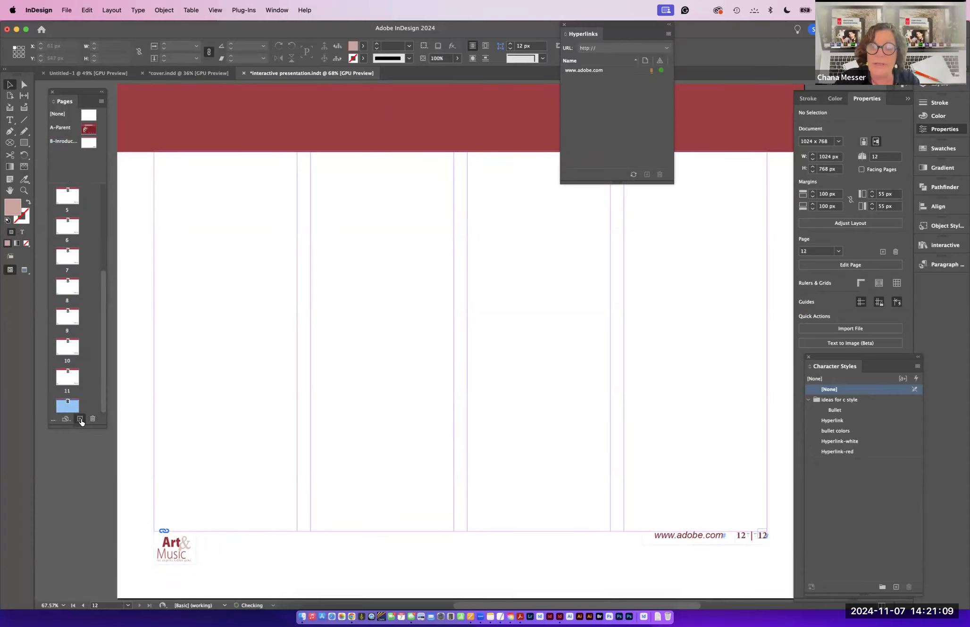
{"action": "left_click", "coordinate": [80, 419]}
{"action": "left_click", "coordinate": [80, 419]}
{"action": "left_click", "coordinate": [81, 420]}
{"action": "left_click", "coordinate": [80, 419]}
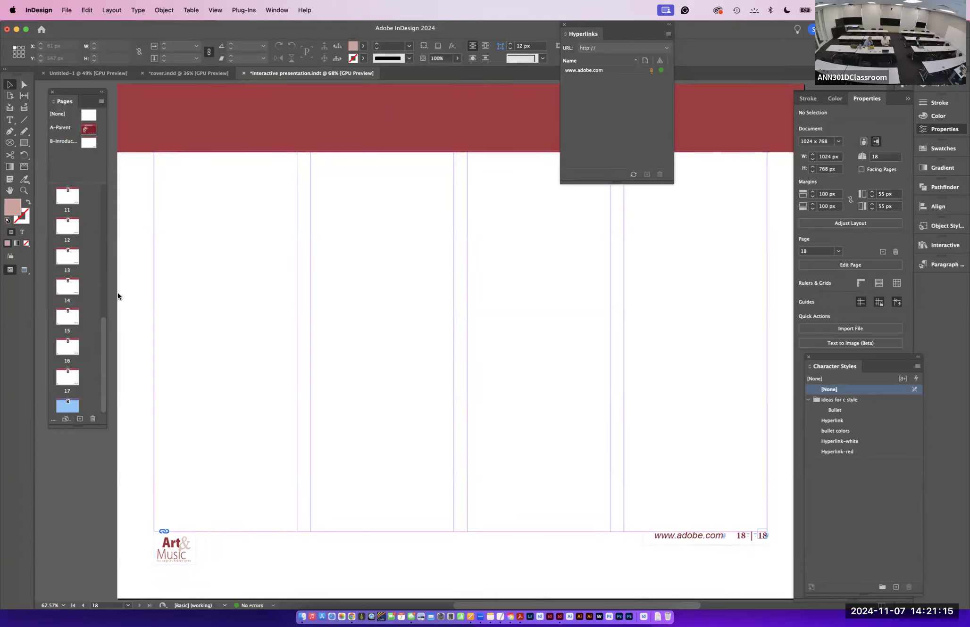
{"action": "scroll", "coordinate": [65, 236], "scroll_direction": "up", "scroll_amount": 8}
{"action": "double_click", "coordinate": [65, 230]}
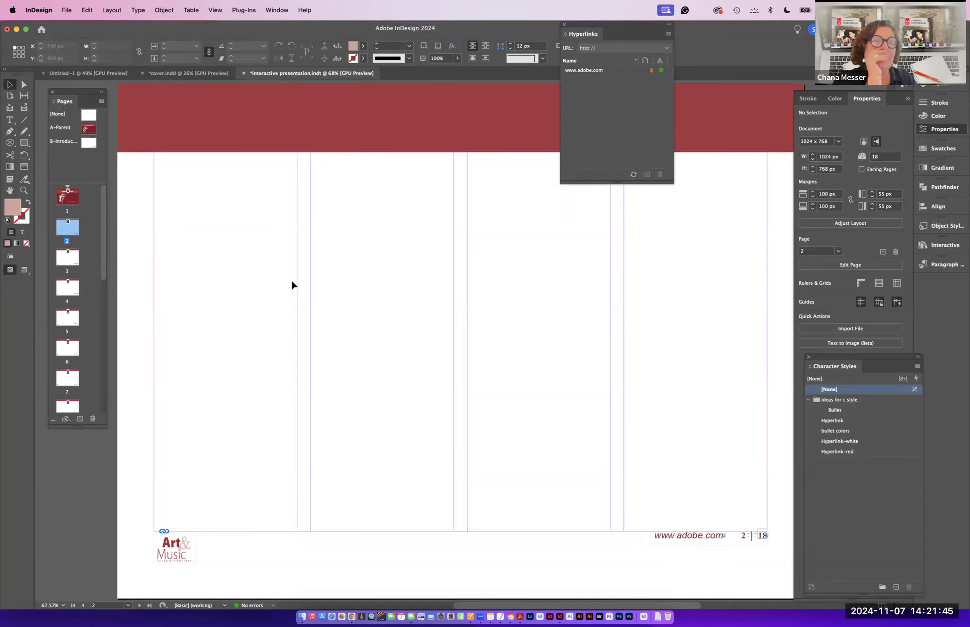
- Delete every page after the first one, leaving a single-page document
{"action": "double_click", "coordinate": [88, 141]}
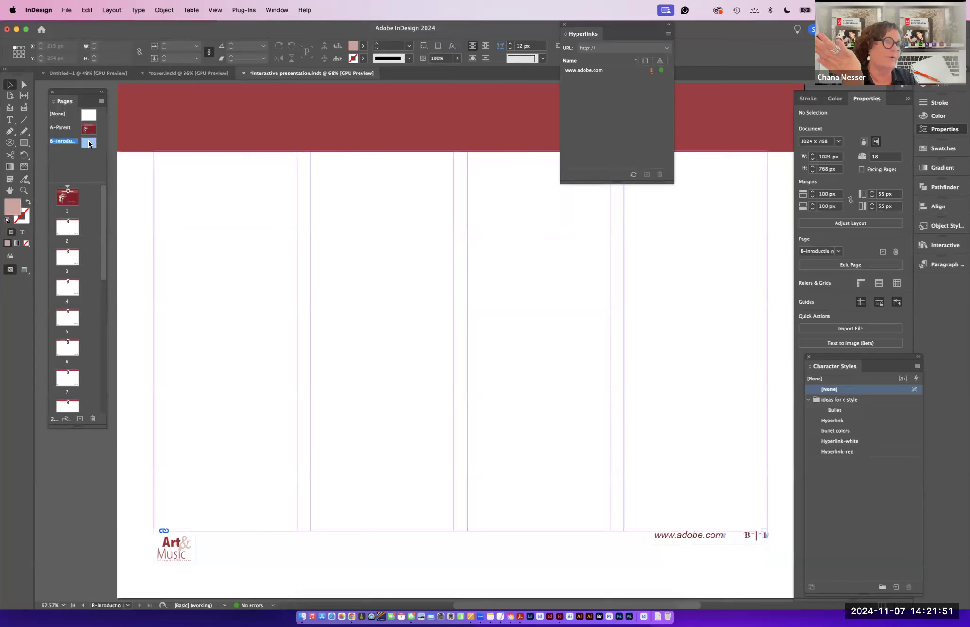
{"action": "double_click", "coordinate": [71, 227]}
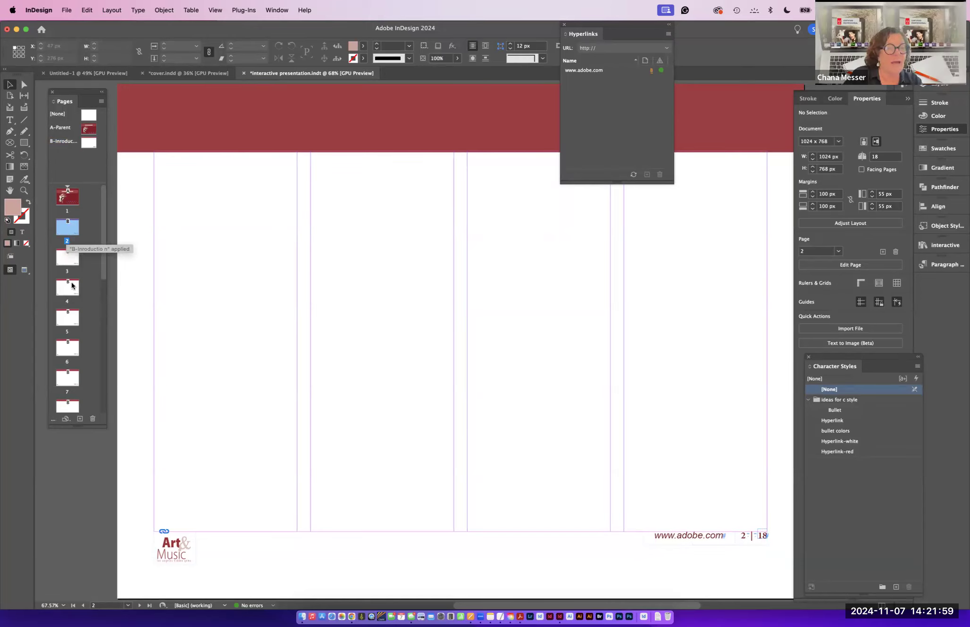
{"action": "left_click", "coordinate": [68, 402], "text": "shift"}
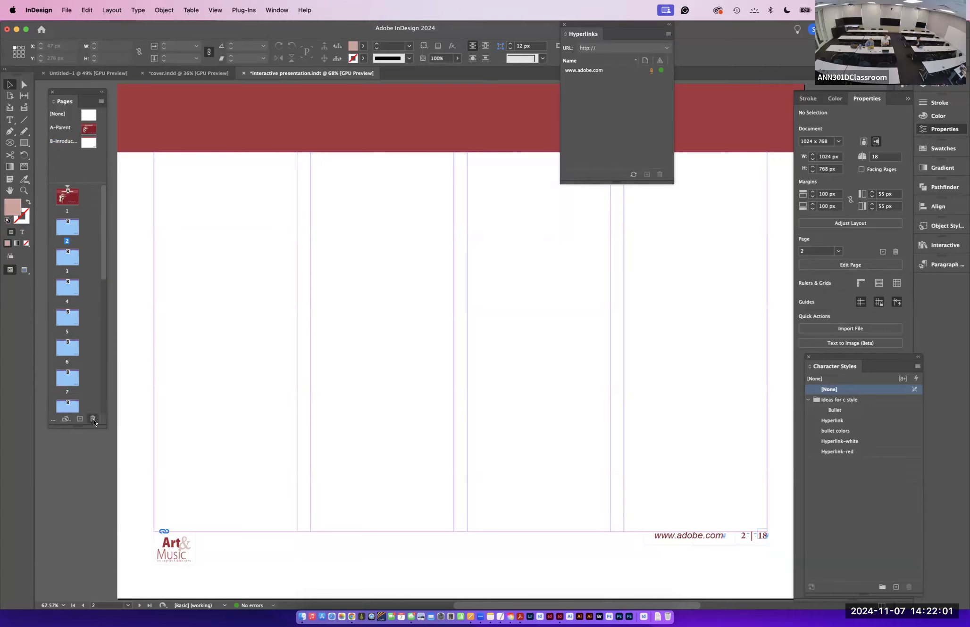
{"action": "left_click", "coordinate": [92, 419]}
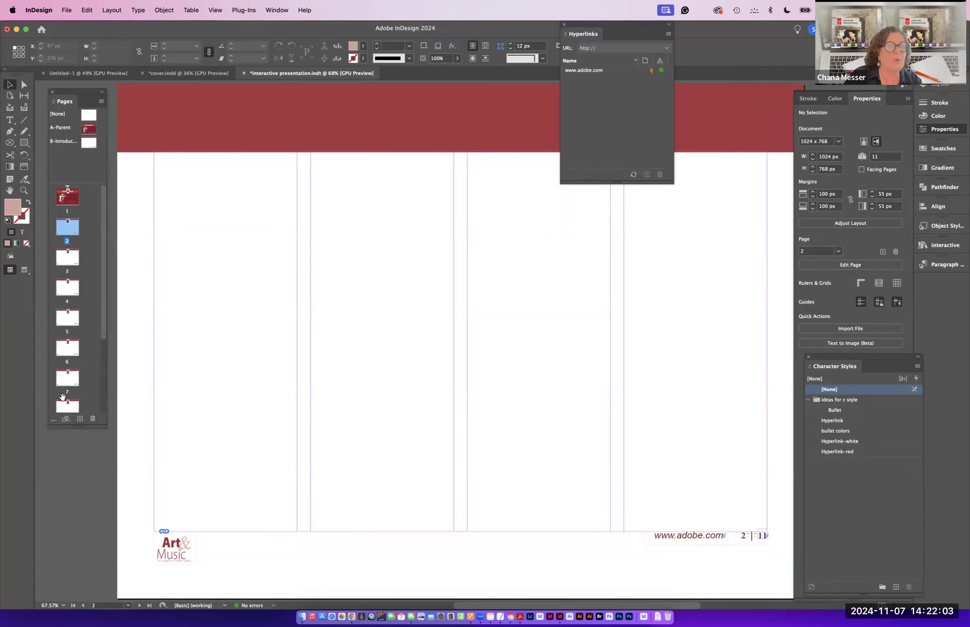
{"action": "left_click", "coordinate": [71, 405], "text": "shift"}
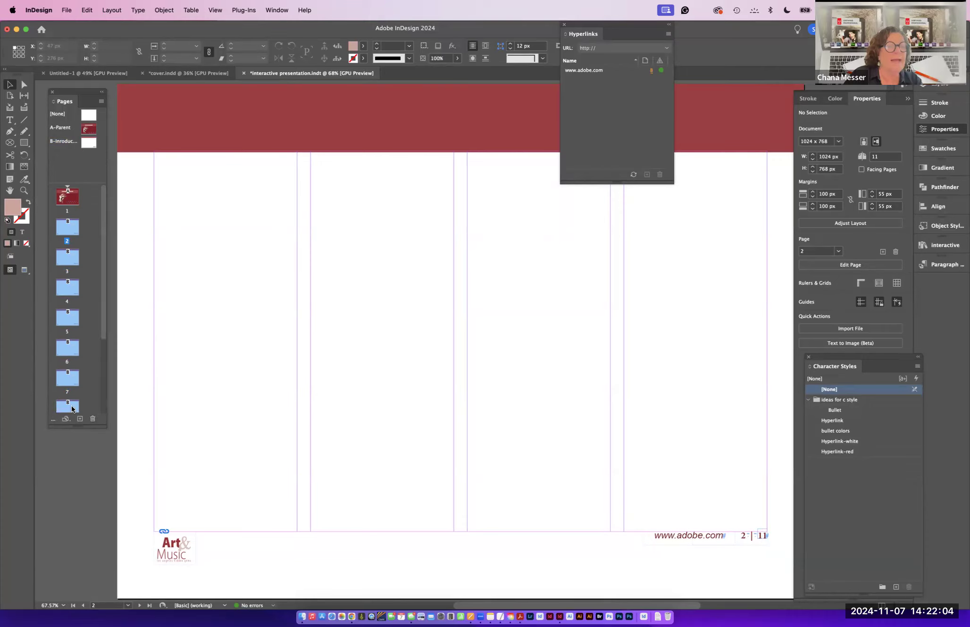
{"action": "left_click", "coordinate": [92, 418]}
{"action": "left_click", "coordinate": [71, 260], "text": "shift"}
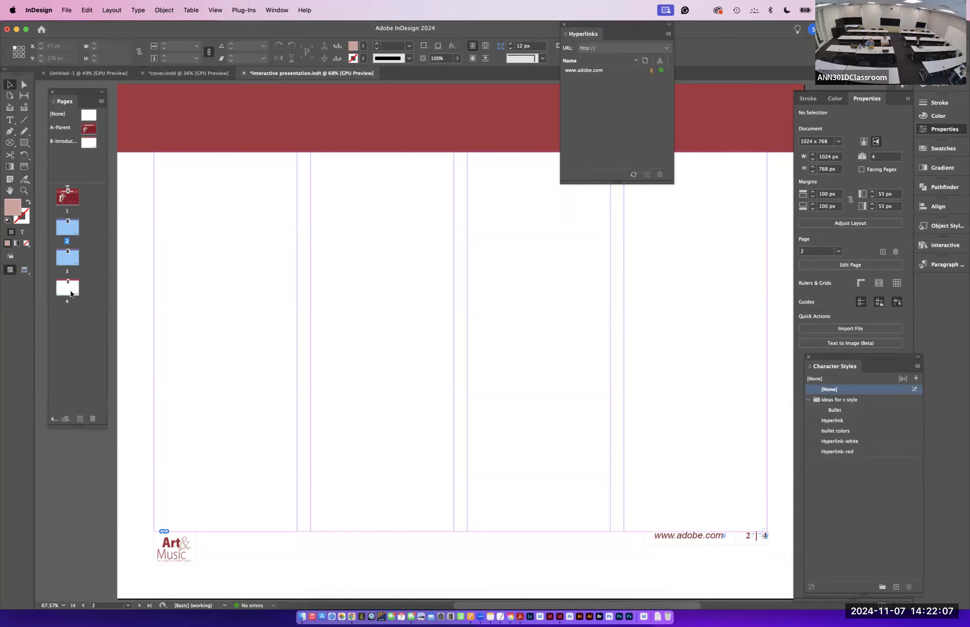
{"action": "left_click", "coordinate": [92, 419]}
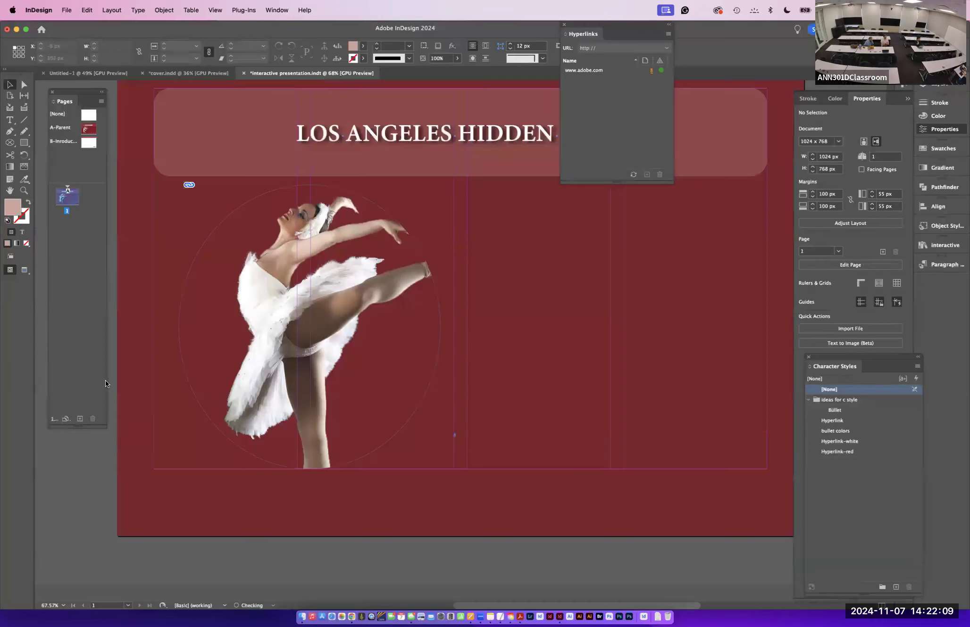
- On the B-Introduction parent page, draw a text frame across the top and enter "Art and Music in Los Angeles"
{"action": "double_click", "coordinate": [89, 144]}
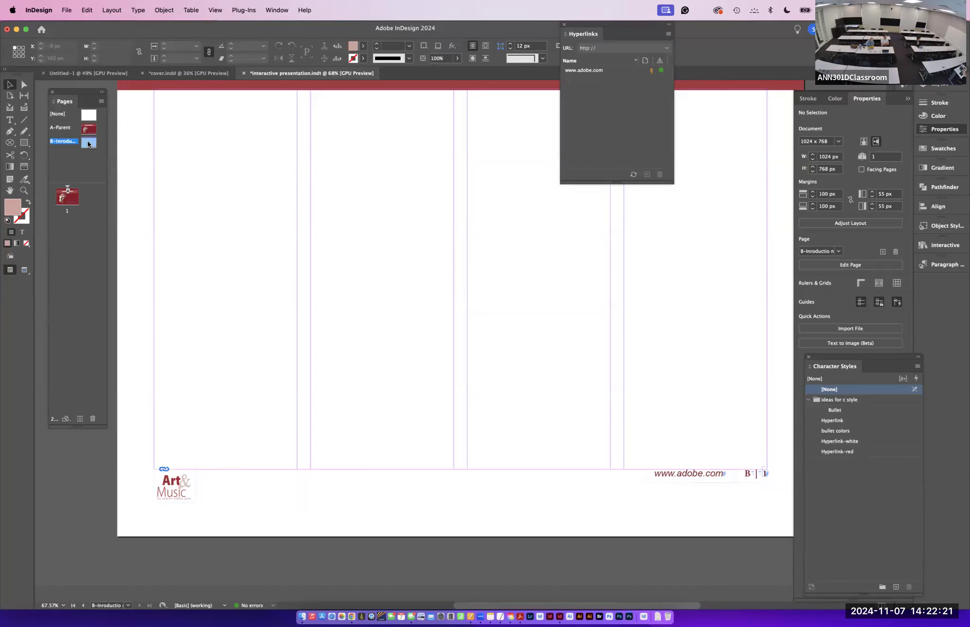
{"action": "double_click", "coordinate": [88, 142]}
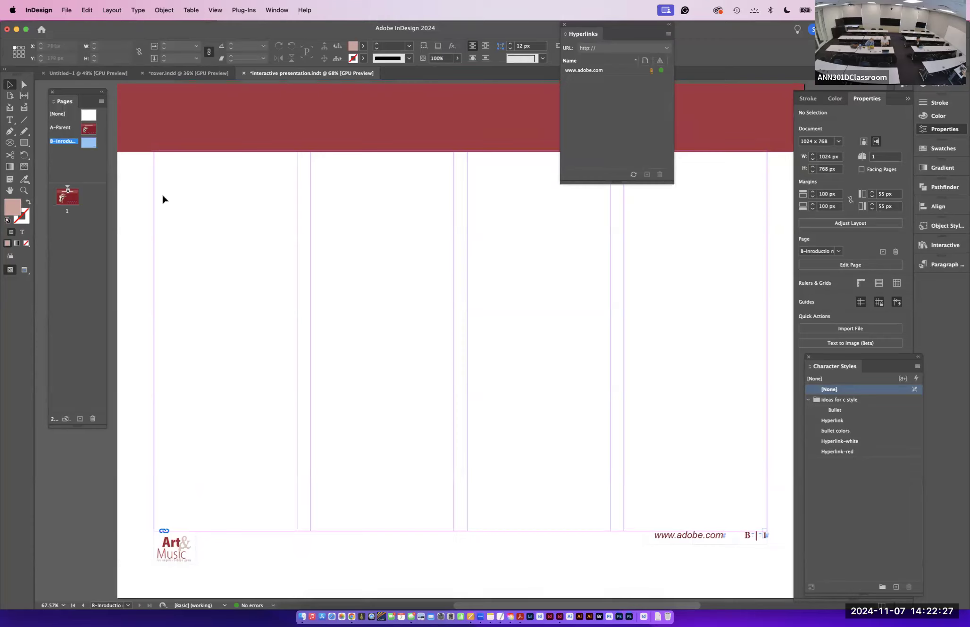
{"action": "left_click", "coordinate": [10, 120]}
{"action": "left_click_drag", "start_coordinate": [155, 173], "coordinate": [763, 208]}
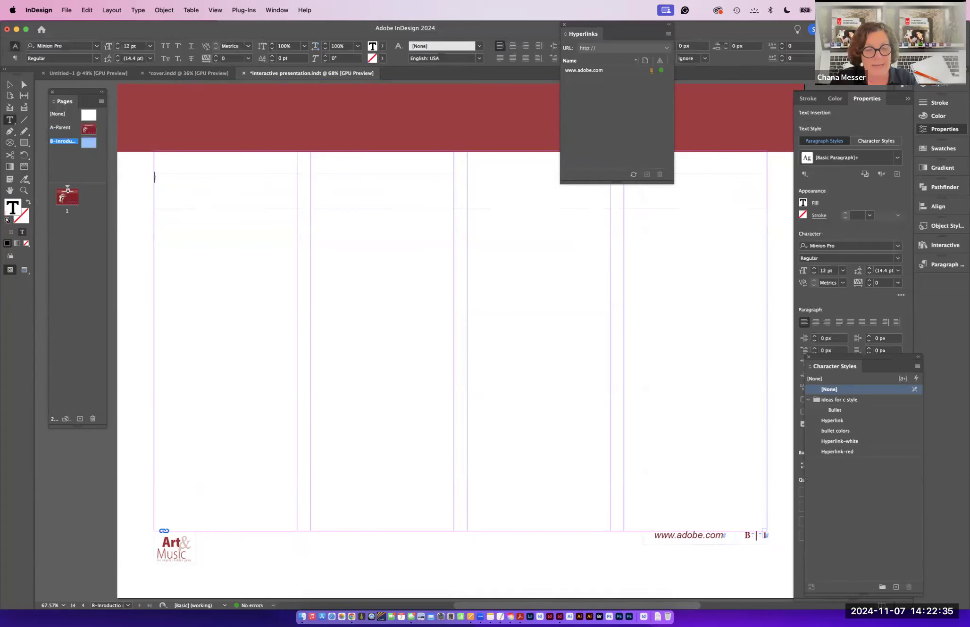
{"action": "type", "text": "Art and Music"}
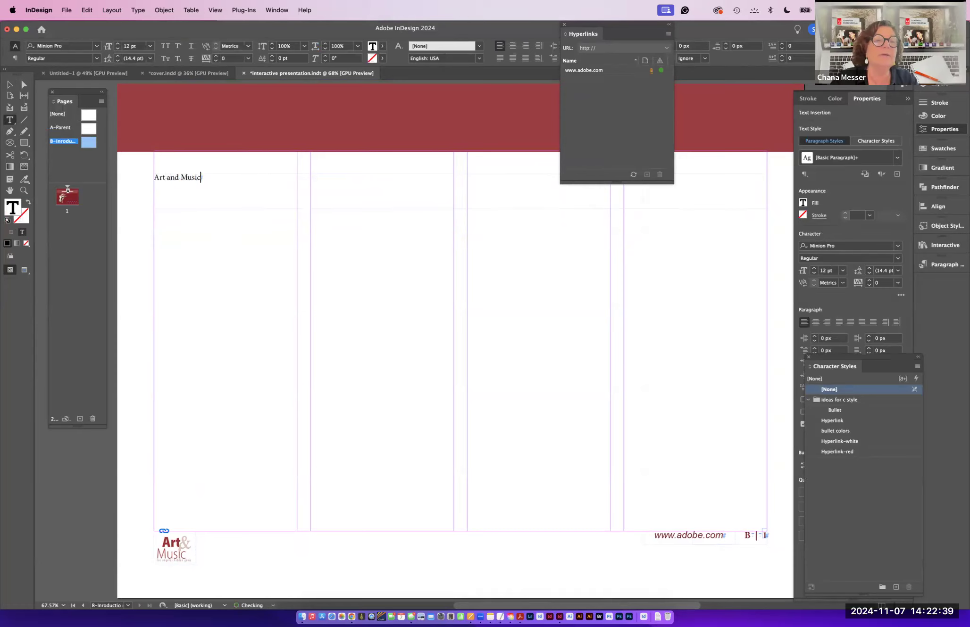
{"action": "type", "text": "oa"}
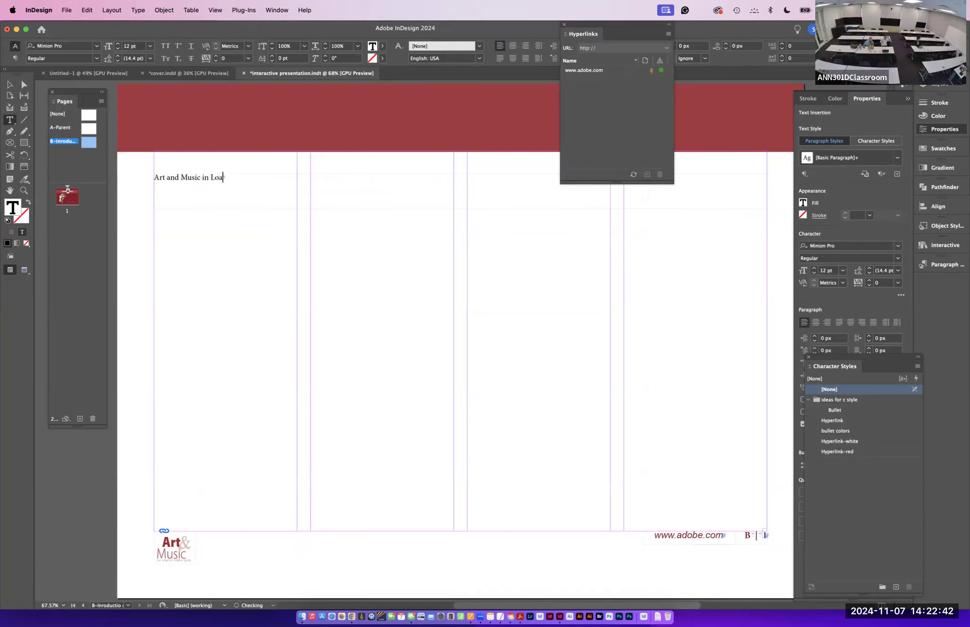
{"action": "key", "text": "BackSpace"}
{"action": "type", "text": "s Angeles"}
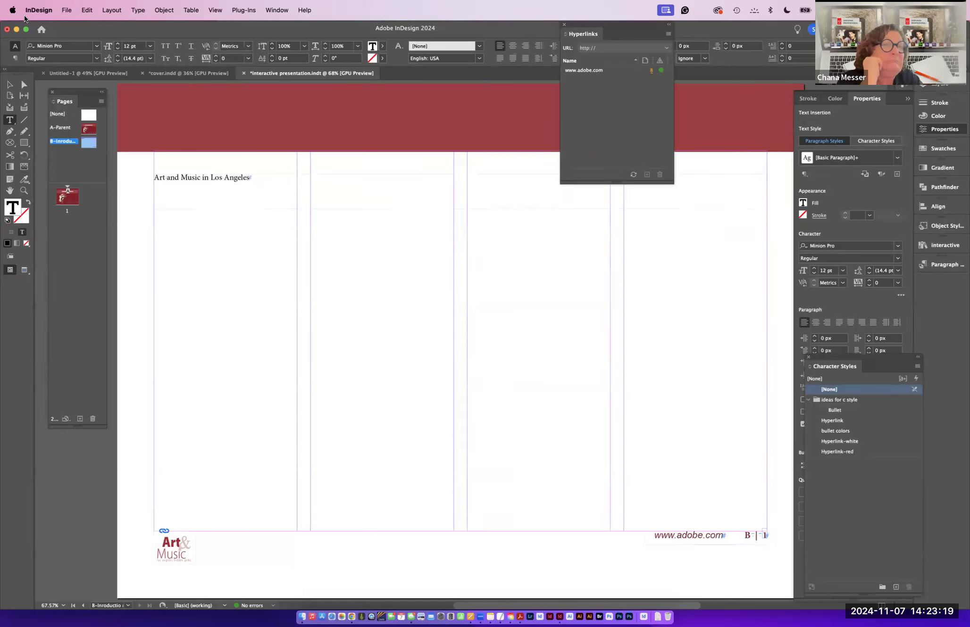
{"action": "left_click", "coordinate": [67, 10]}
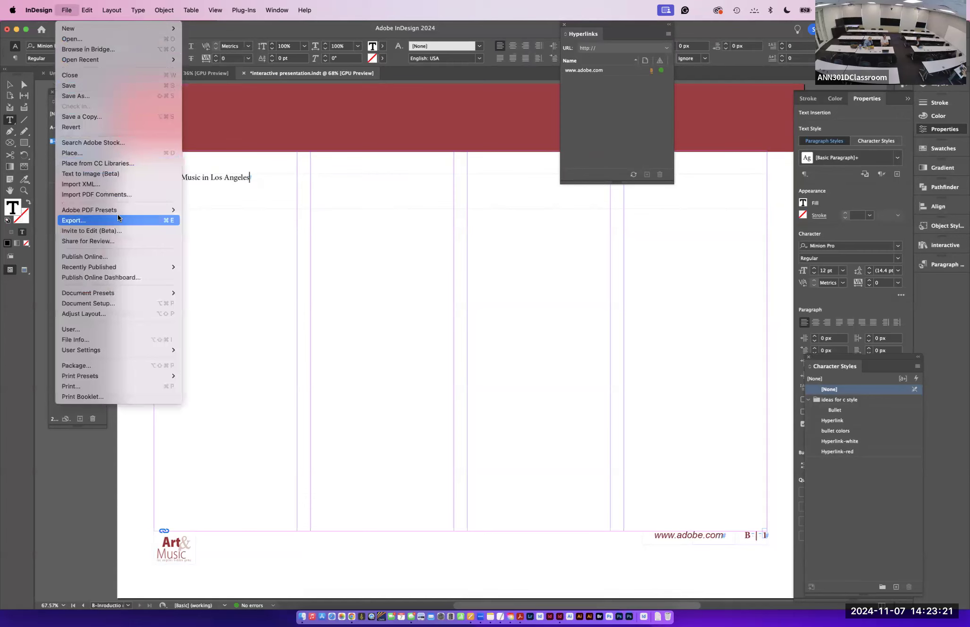
{"action": "left_click", "coordinate": [118, 217]}
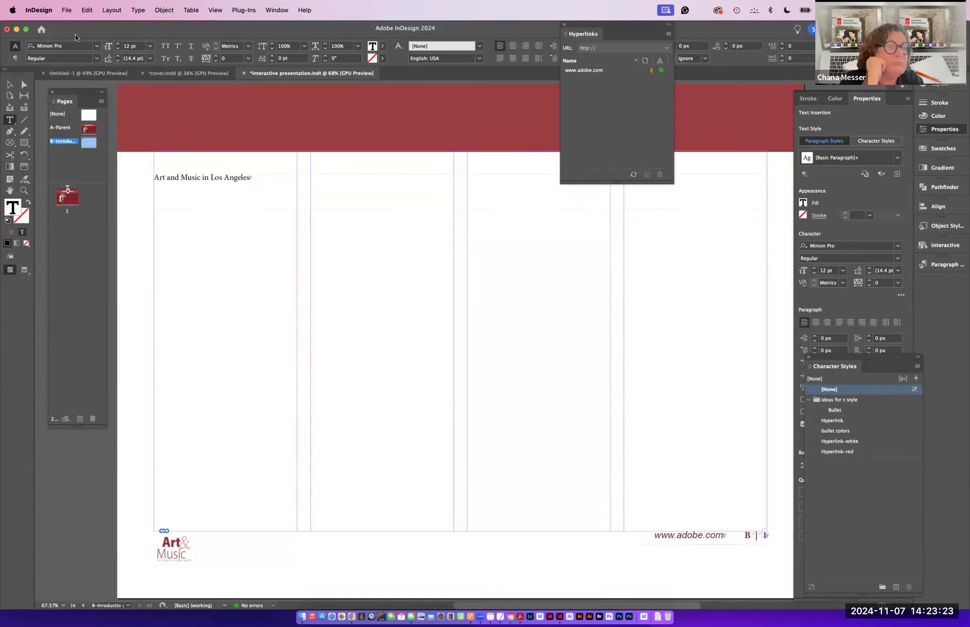
{"action": "left_click", "coordinate": [67, 10]}
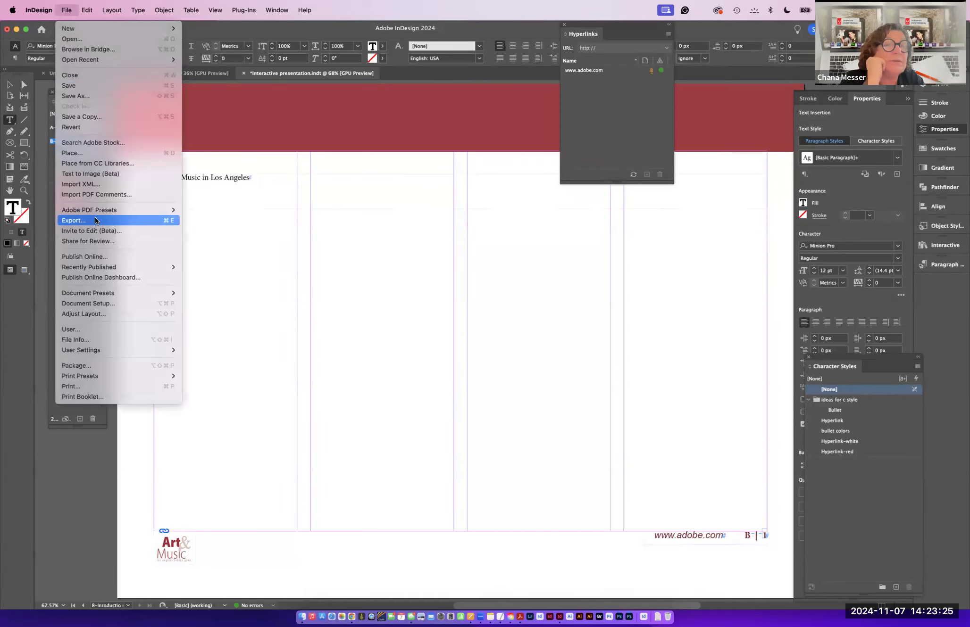
{"action": "left_click", "coordinate": [96, 220]}
{"action": "left_click", "coordinate": [484, 453]}
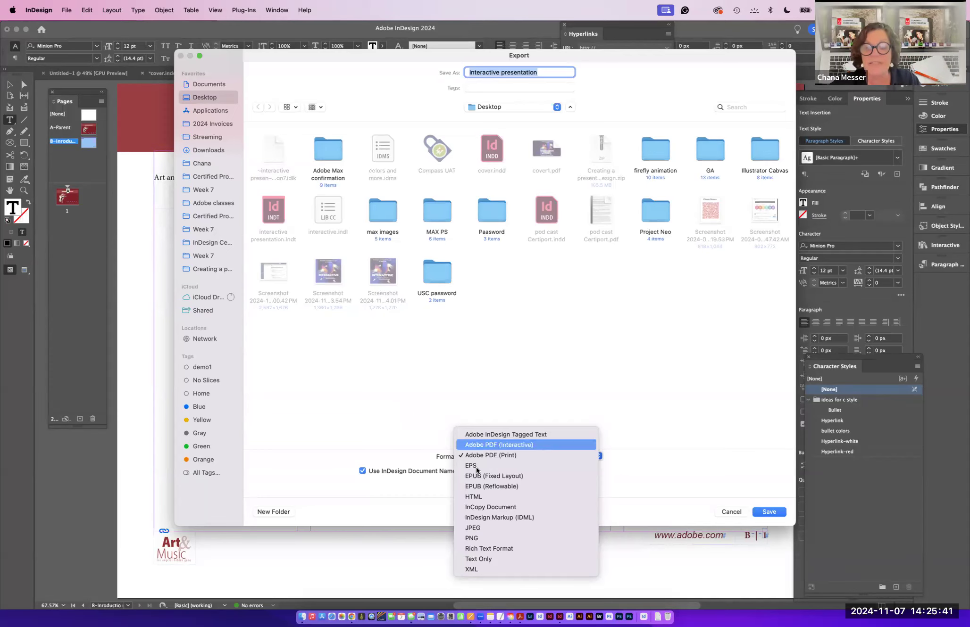
{"action": "left_click", "coordinate": [732, 511]}
{"action": "left_click", "coordinate": [732, 512]}
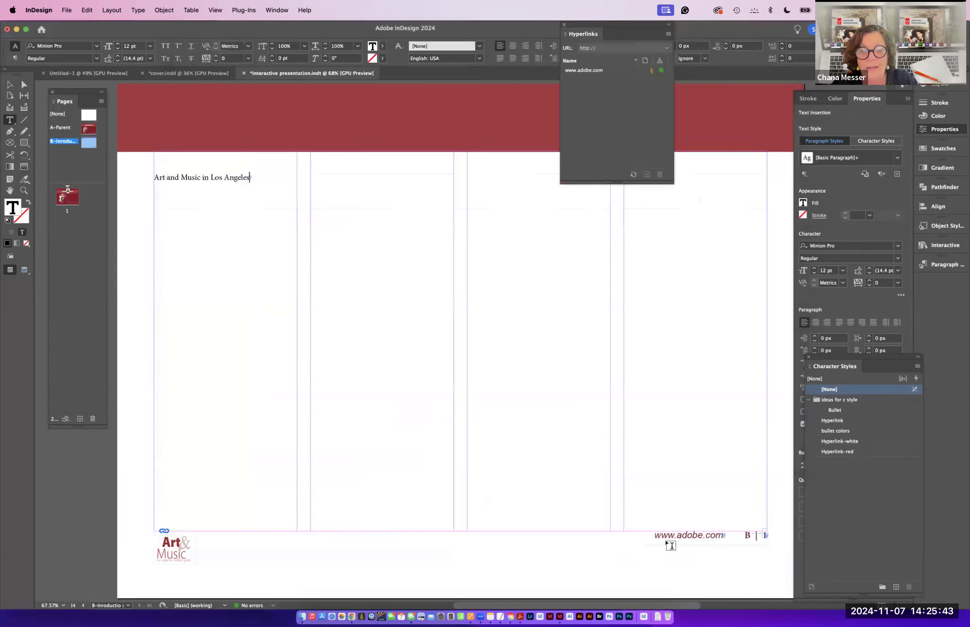
- Switch to Chrome, open a new window, search for "creative pro" and open the CreativePro site
{"action": "left_click", "coordinate": [352, 616]}
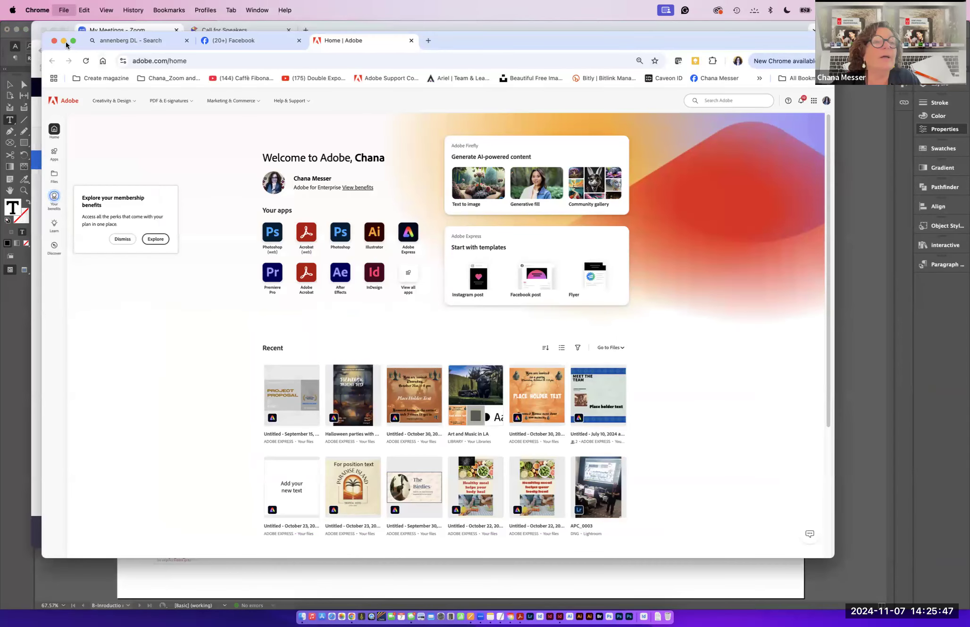
{"action": "key", "text": "super+n"}
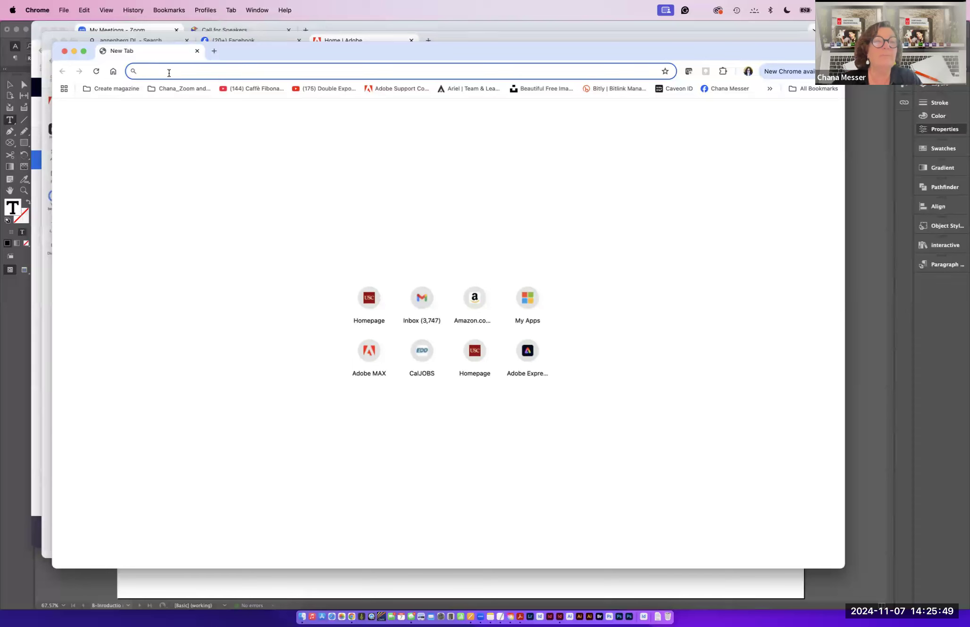
{"action": "type", "text": "creative pr"}
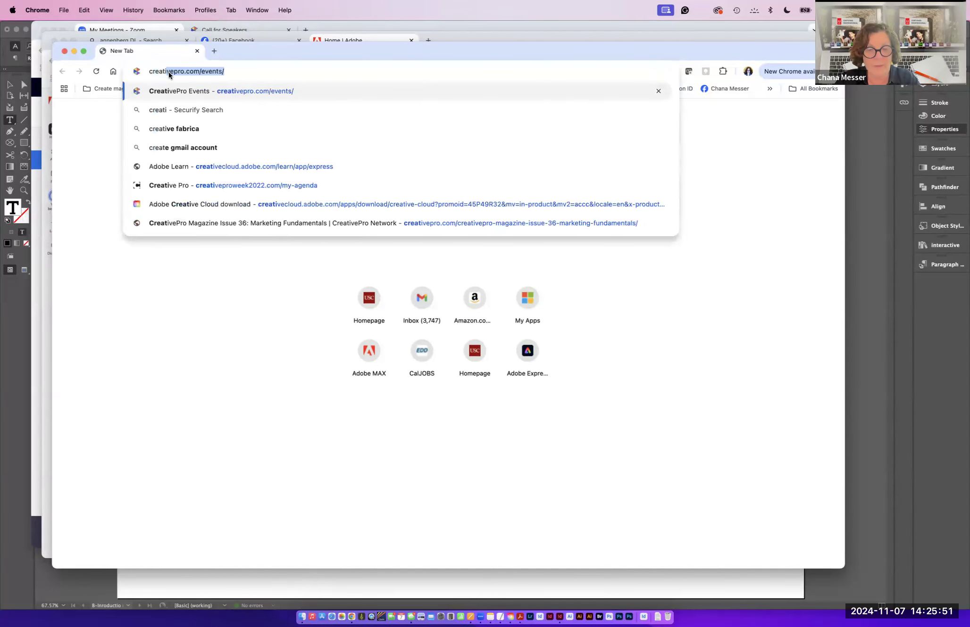
{"action": "type", "text": "o"}
{"action": "key", "text": "Return"}
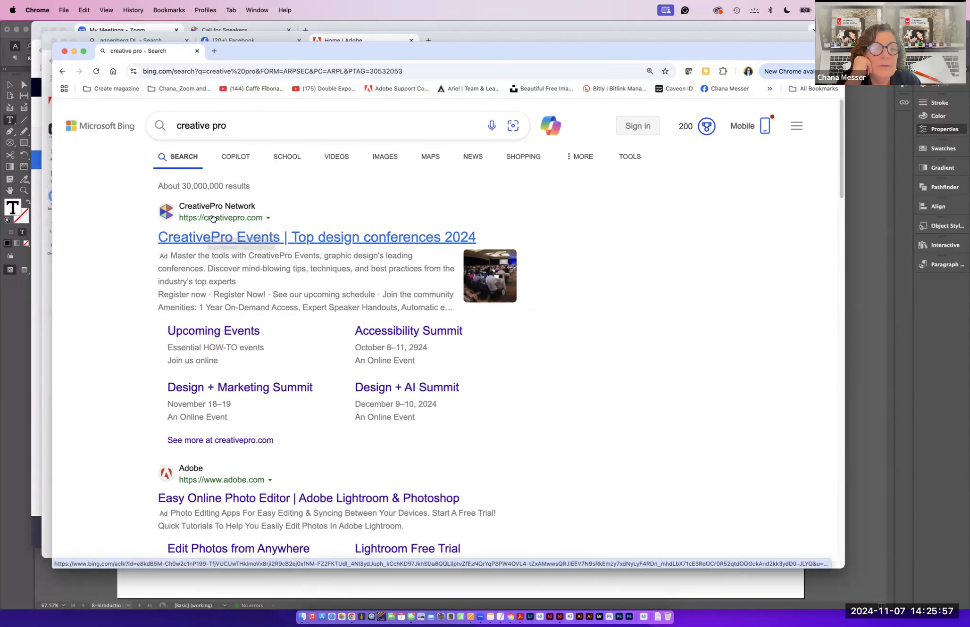
{"action": "left_click", "coordinate": [213, 218]}
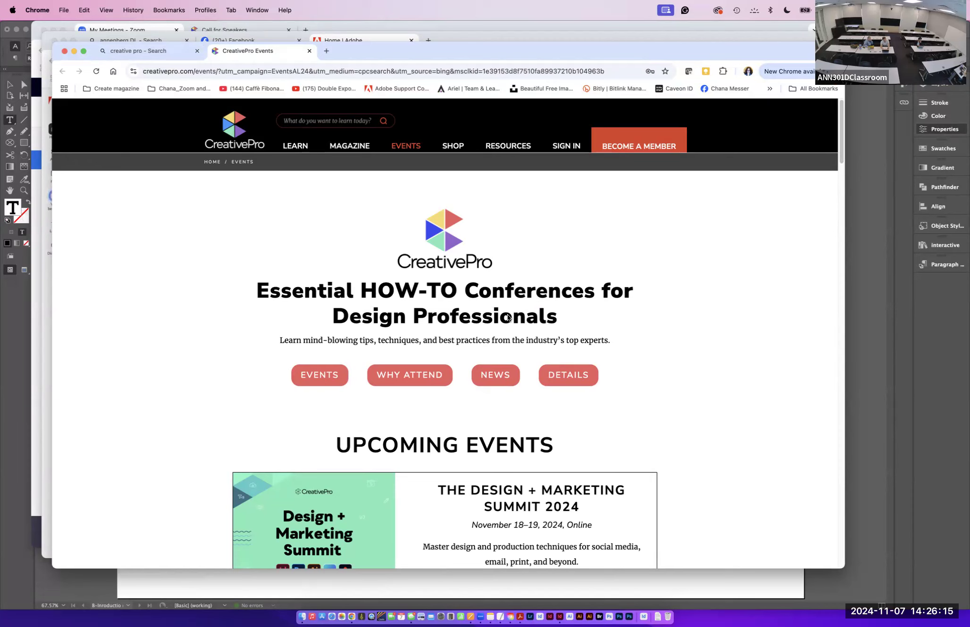
- Browse CreativePro Magazine back issues and open the "Saving Selections in Photoshop" article from Issue 36
{"action": "mouse_move", "coordinate": [295, 146]}
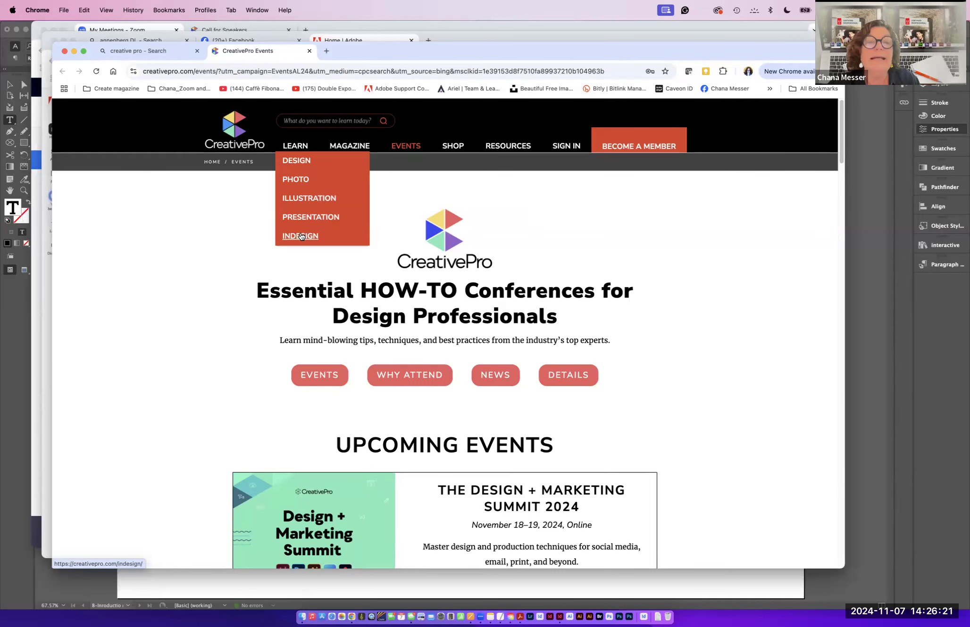
{"action": "mouse_move", "coordinate": [505, 149]}
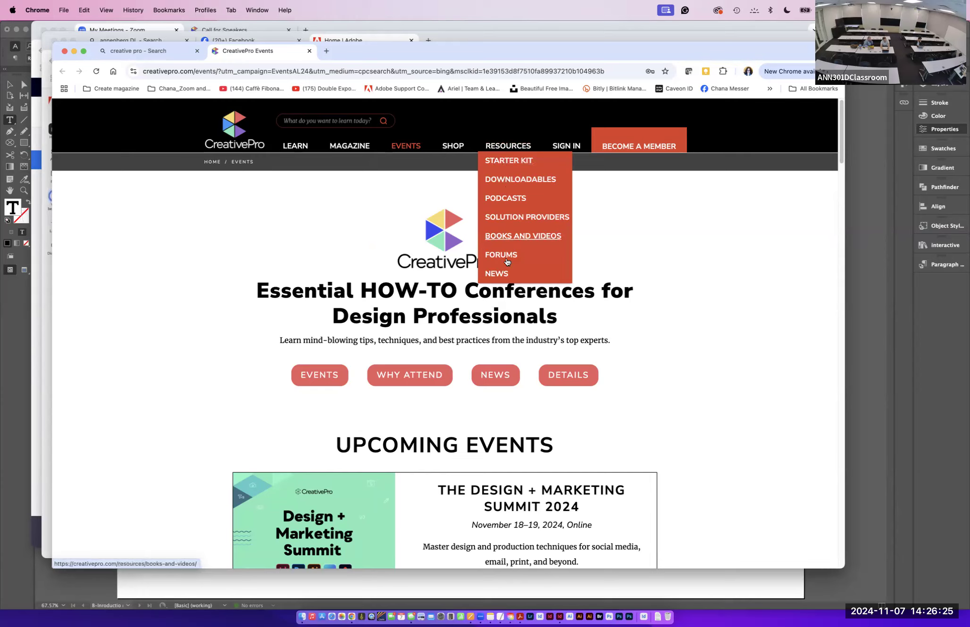
{"action": "mouse_move", "coordinate": [449, 145]}
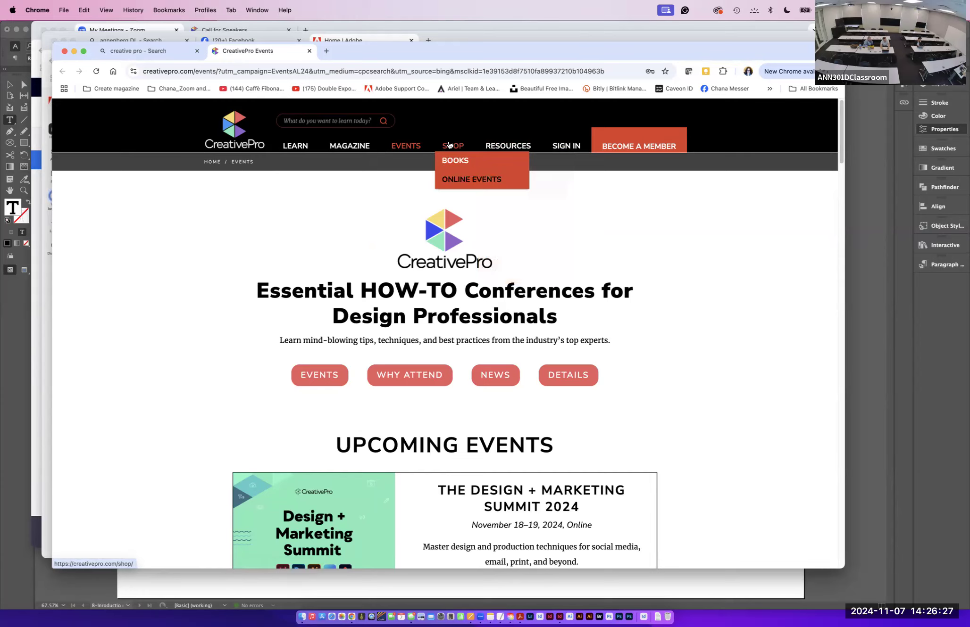
{"action": "left_click", "coordinate": [351, 147]}
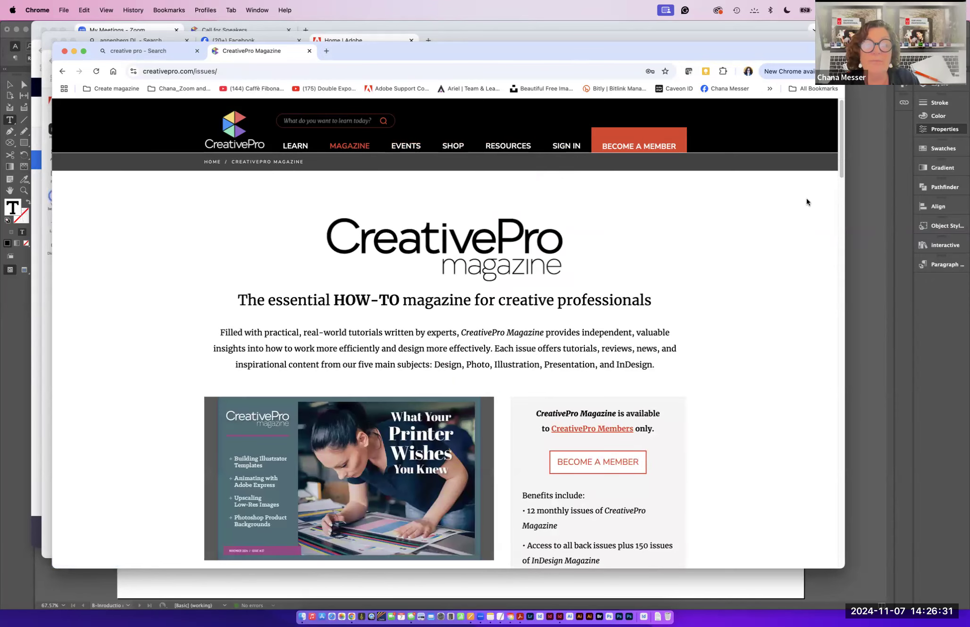
{"action": "left_click_drag", "start_coordinate": [841, 169], "coordinate": [853, 278]}
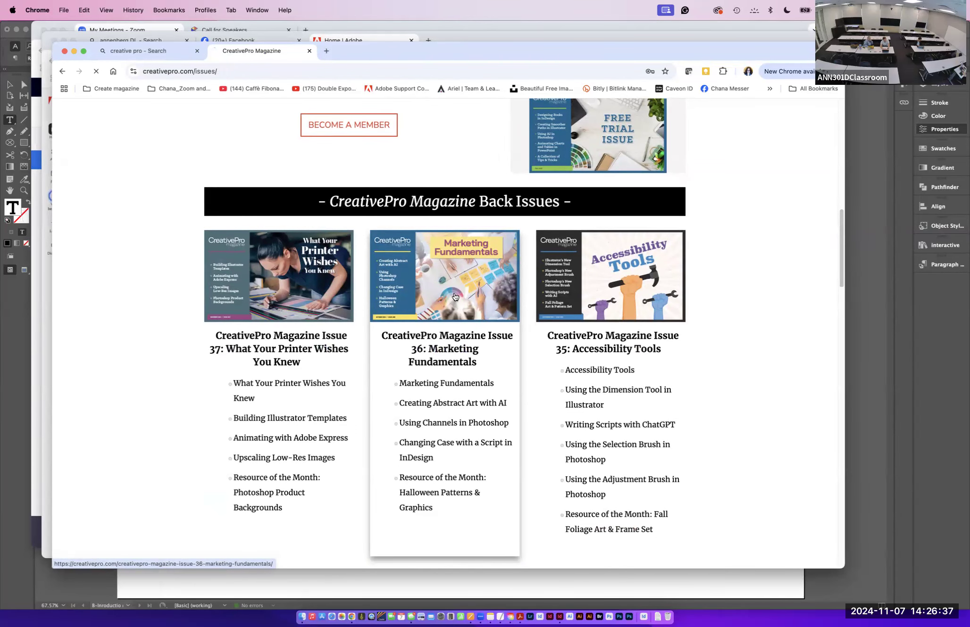
{"action": "left_click", "coordinate": [454, 296]}
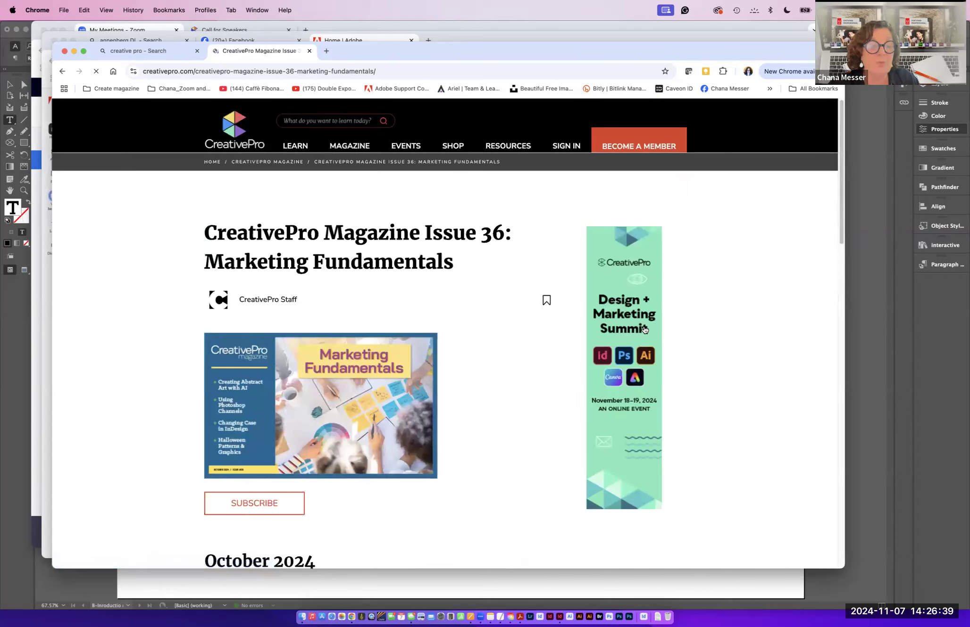
{"action": "left_click_drag", "start_coordinate": [840, 256], "coordinate": [850, 368]}
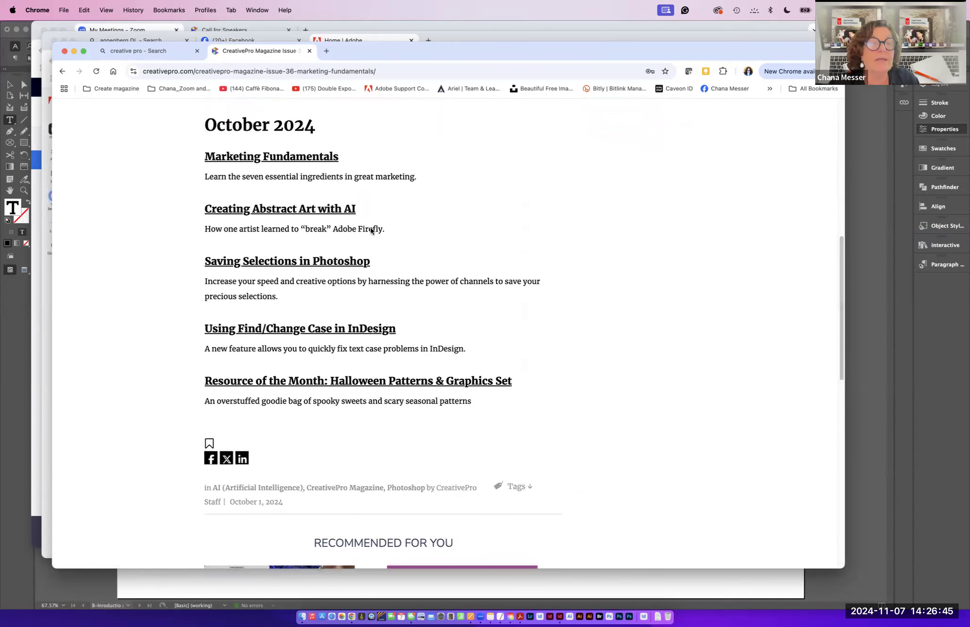
{"action": "left_click", "coordinate": [369, 261]}
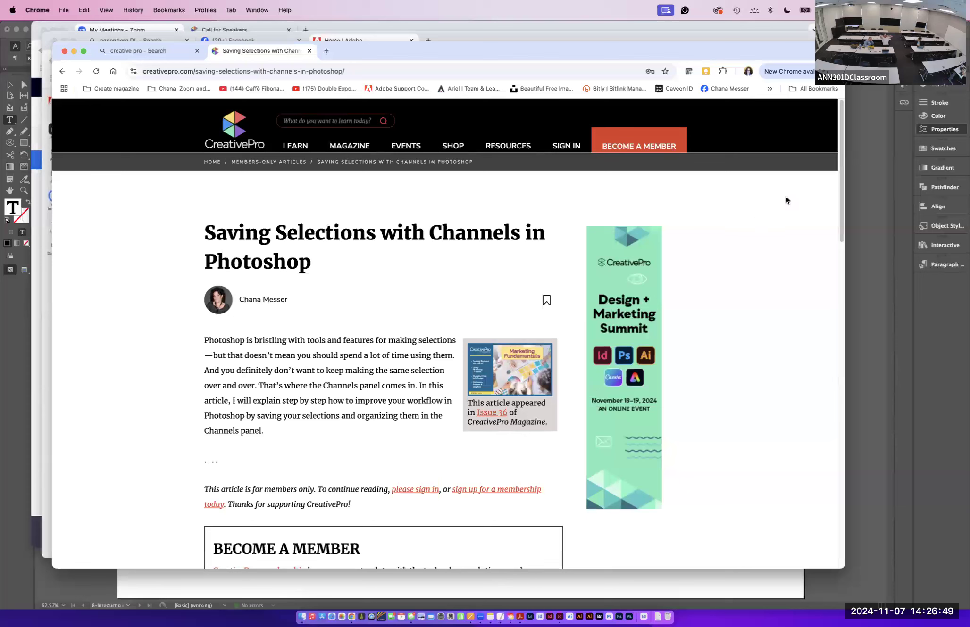
{"action": "left_click_drag", "start_coordinate": [840, 178], "coordinate": [839, 203]}
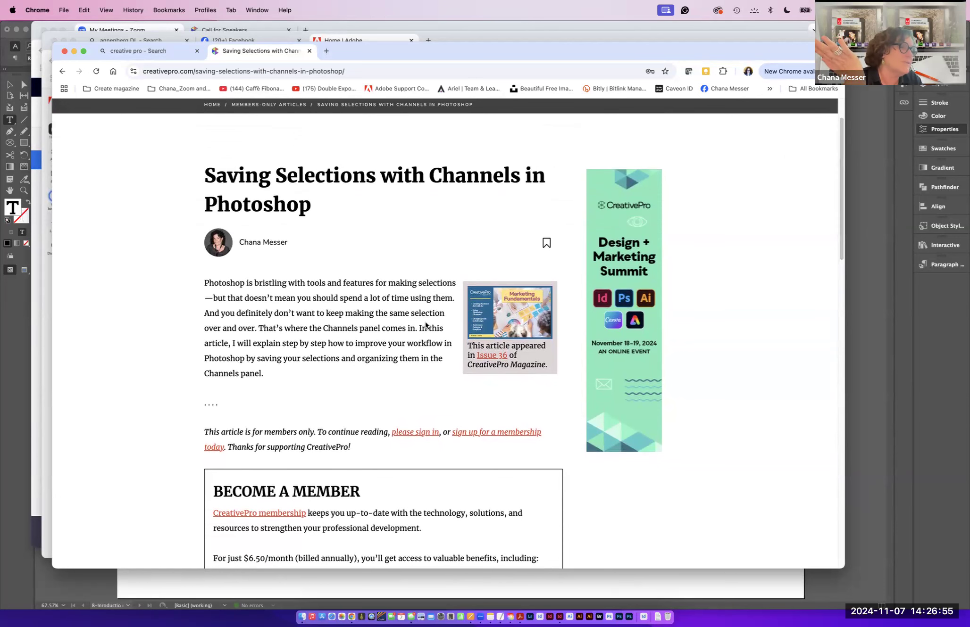
- Return to the search results, reopen CreativePro and go to its InDesign learning section
{"action": "left_click", "coordinate": [173, 55]}
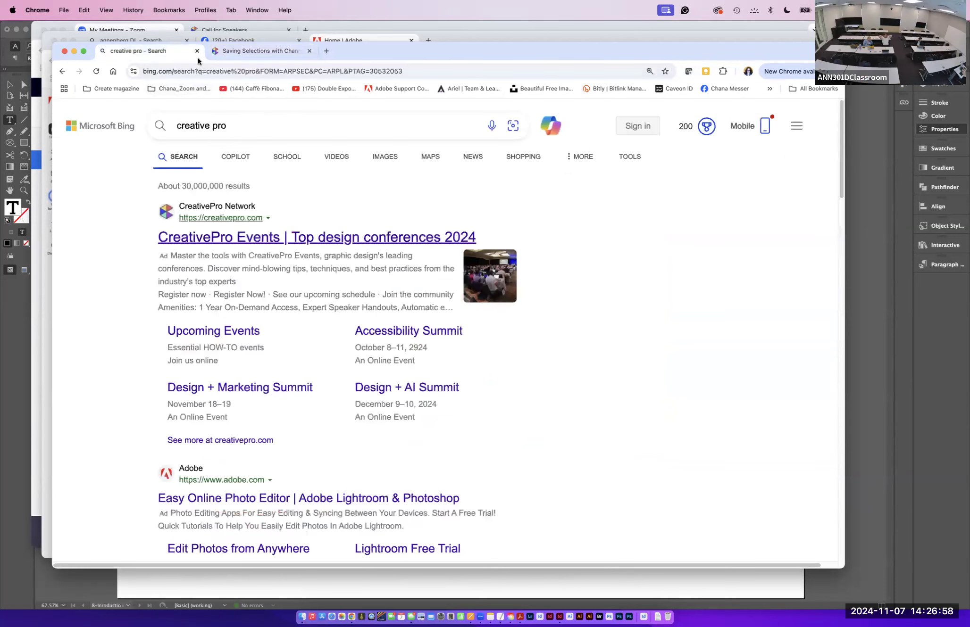
{"action": "left_click", "coordinate": [203, 216]}
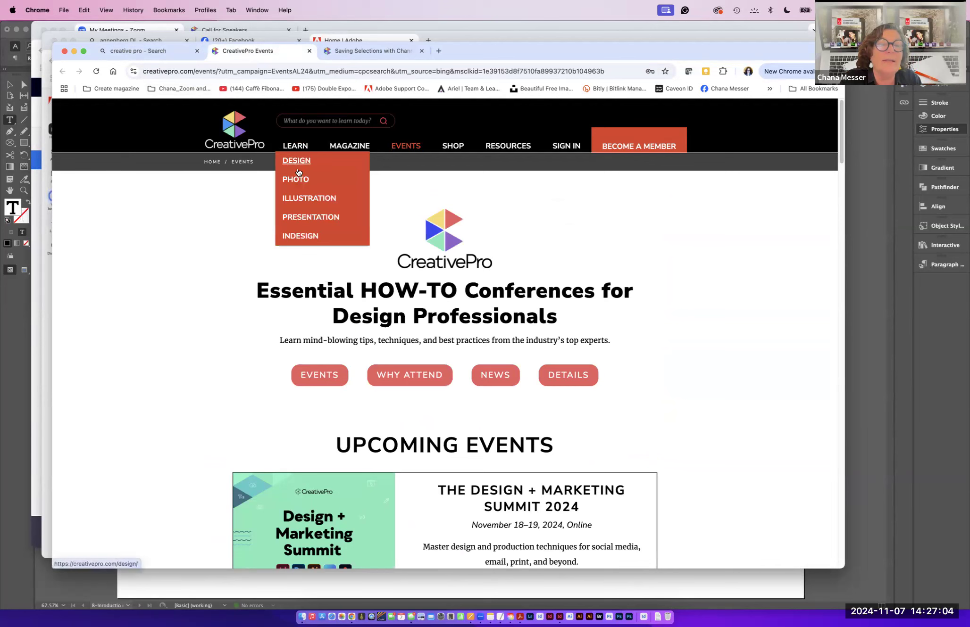
{"action": "left_click", "coordinate": [312, 236]}
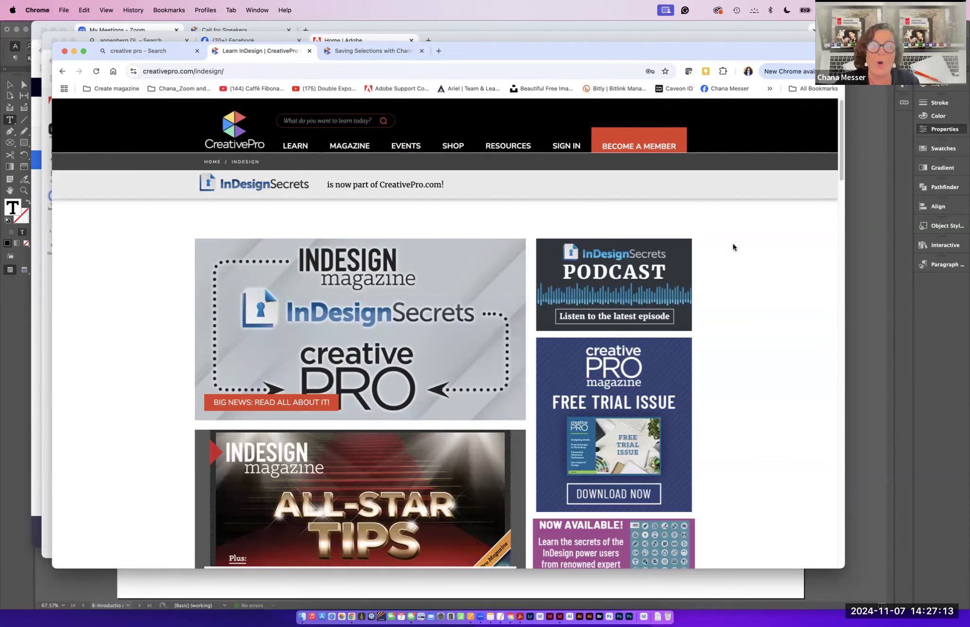
- Browse CreativePro's Design articles filtered to the Interactivity category
{"action": "left_click_drag", "start_coordinate": [839, 171], "coordinate": [802, 154]}
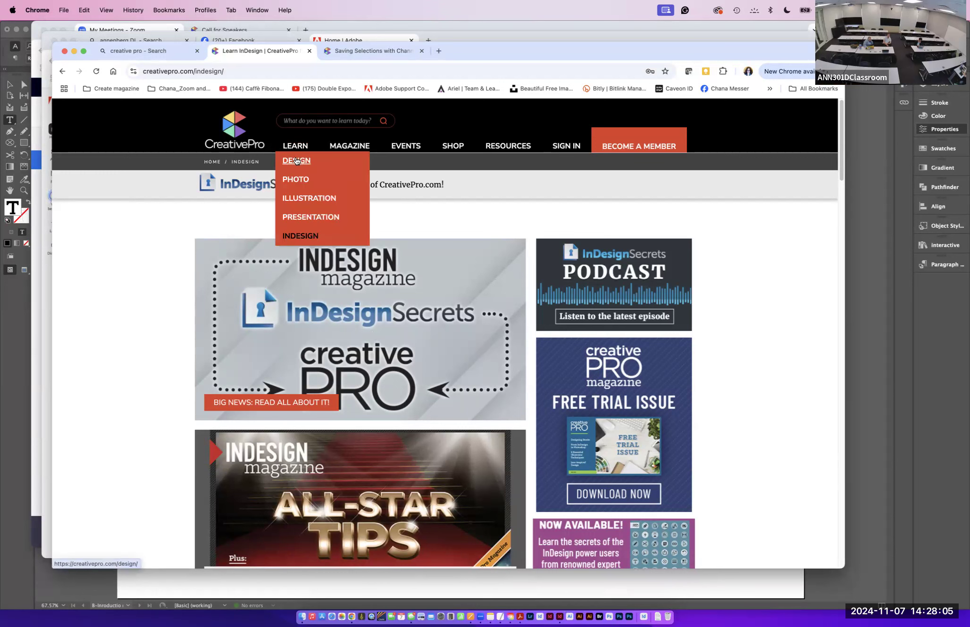
{"action": "left_click", "coordinate": [296, 161]}
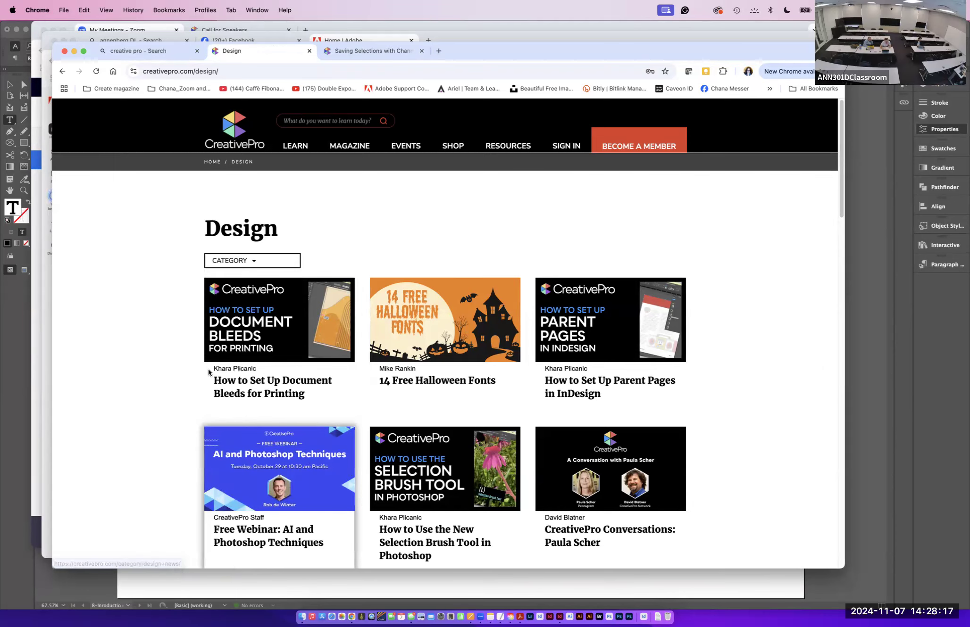
{"action": "mouse_move", "coordinate": [229, 261]}
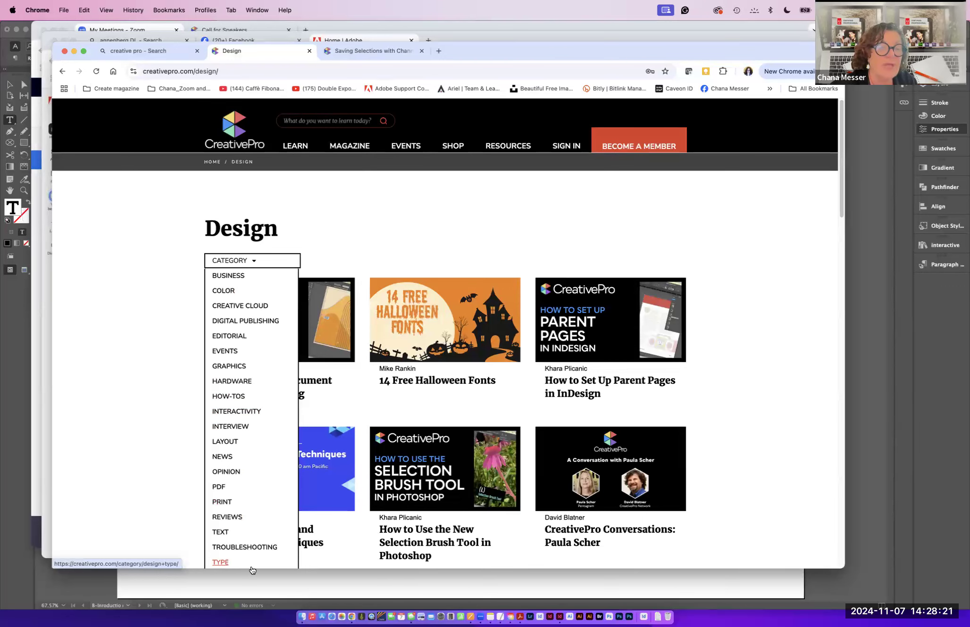
{"action": "left_click", "coordinate": [220, 410]}
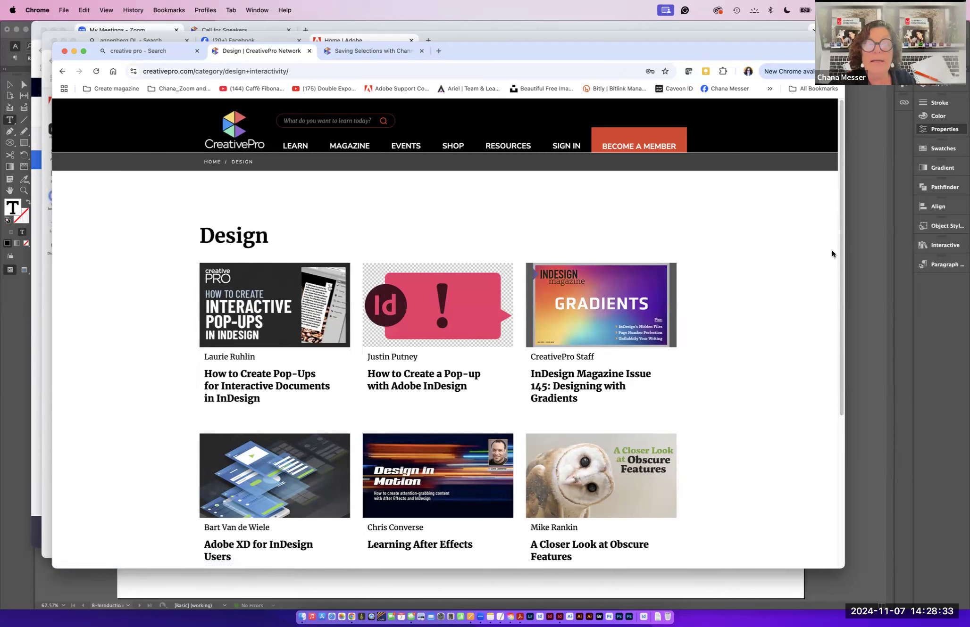
{"action": "left_click_drag", "start_coordinate": [838, 246], "coordinate": [833, 303]}
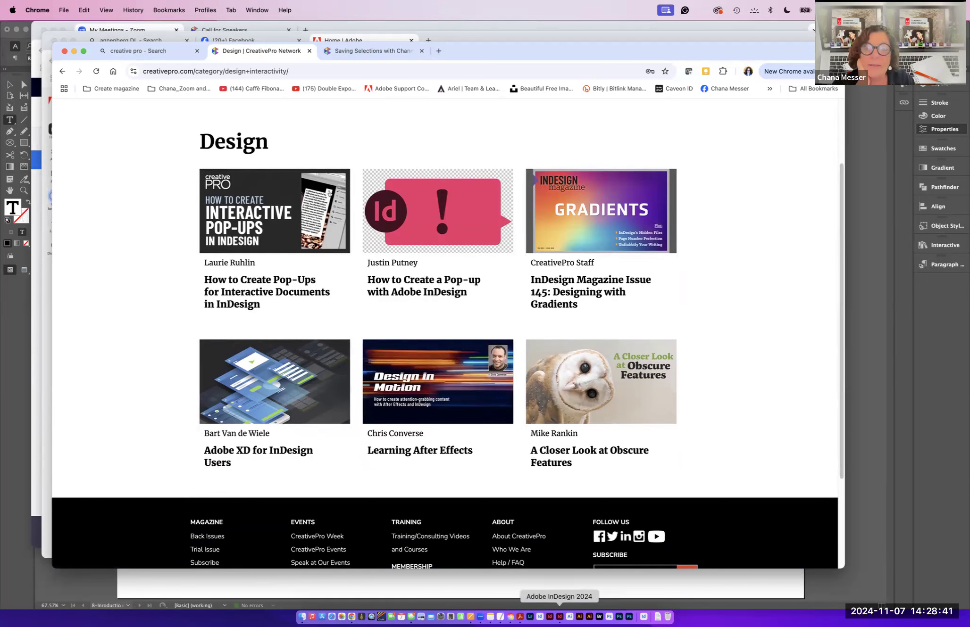
- Switch back to InDesign and format the "Art and Music in Los Angeles" heading as 36 pt all caps
{"action": "left_click", "coordinate": [559, 617]}
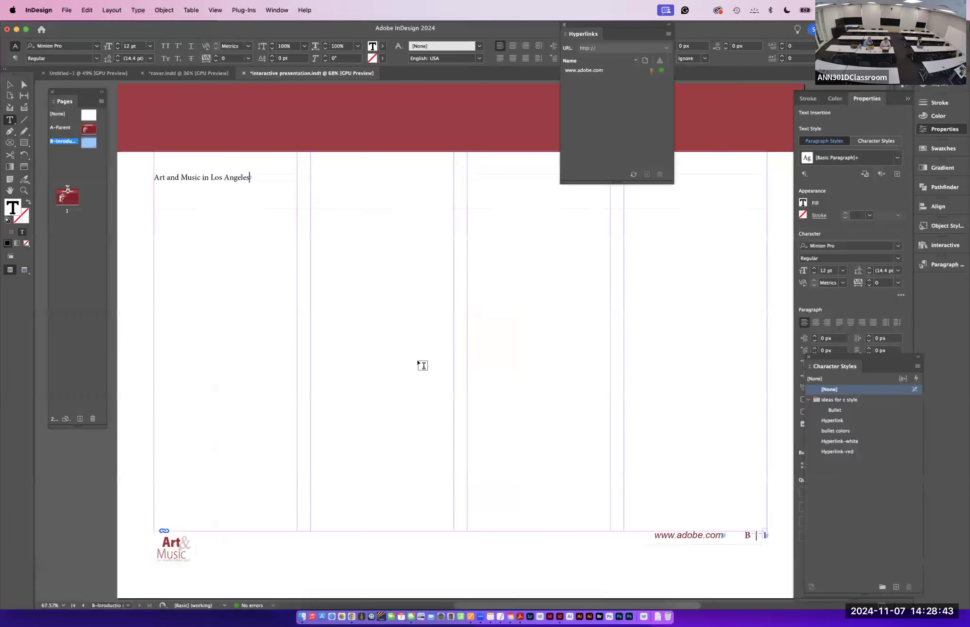
{"action": "left_click_drag", "start_coordinate": [251, 177], "coordinate": [145, 173]}
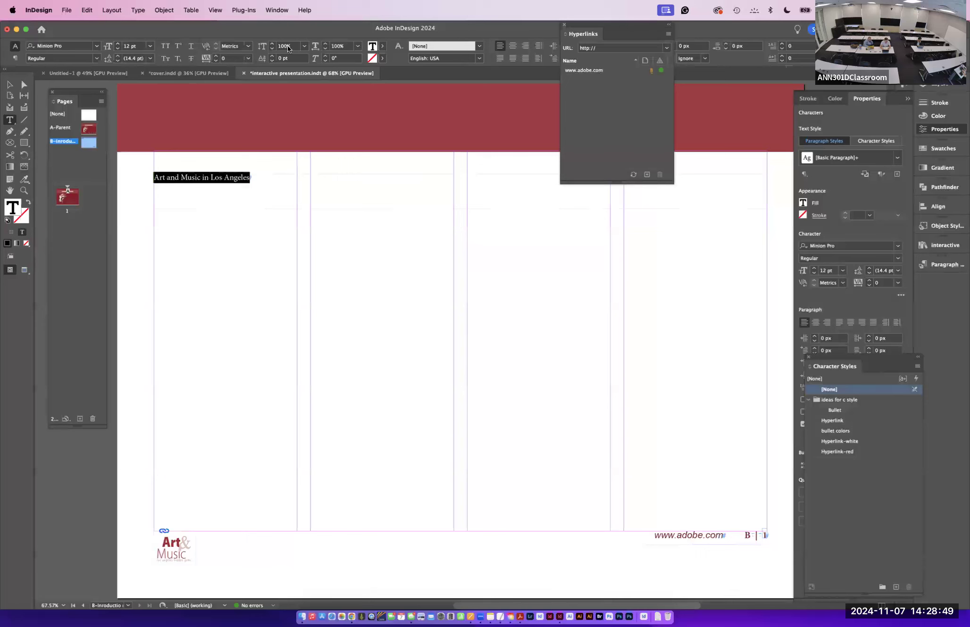
{"action": "left_click", "coordinate": [149, 47]}
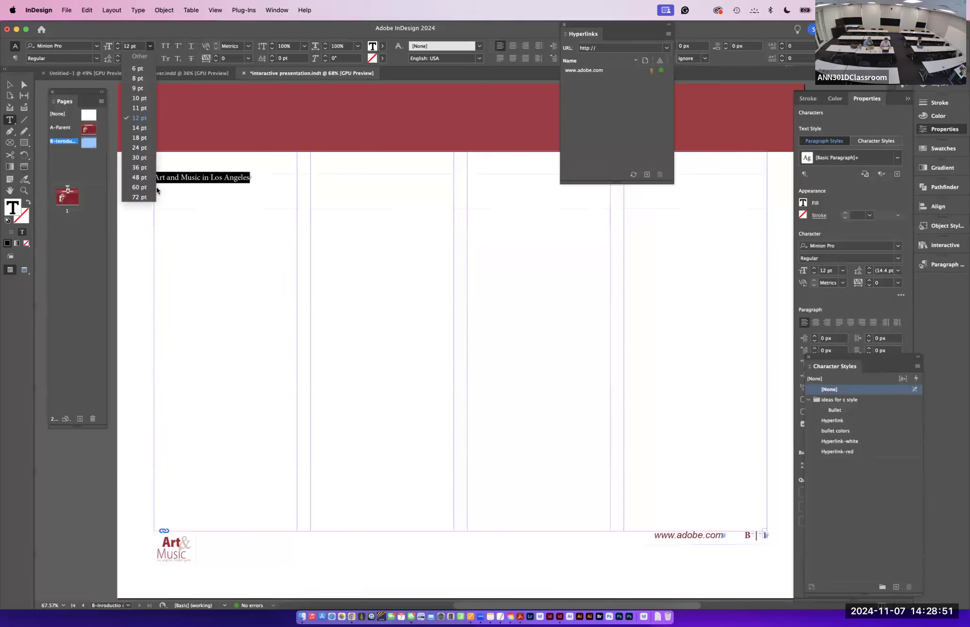
{"action": "left_click", "coordinate": [134, 172]}
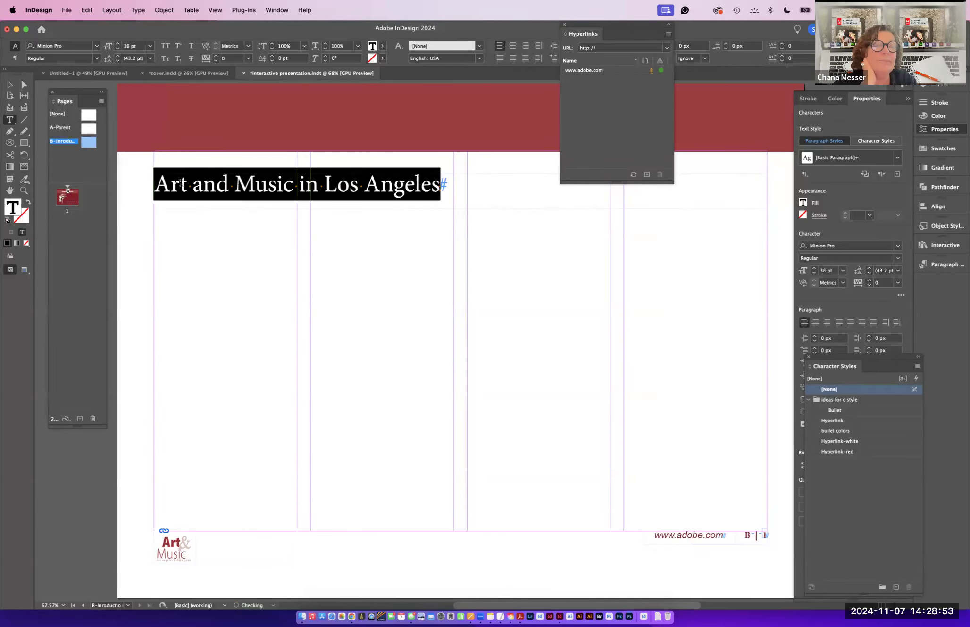
{"action": "left_click", "coordinate": [165, 46]}
{"action": "key", "text": "Escape"}
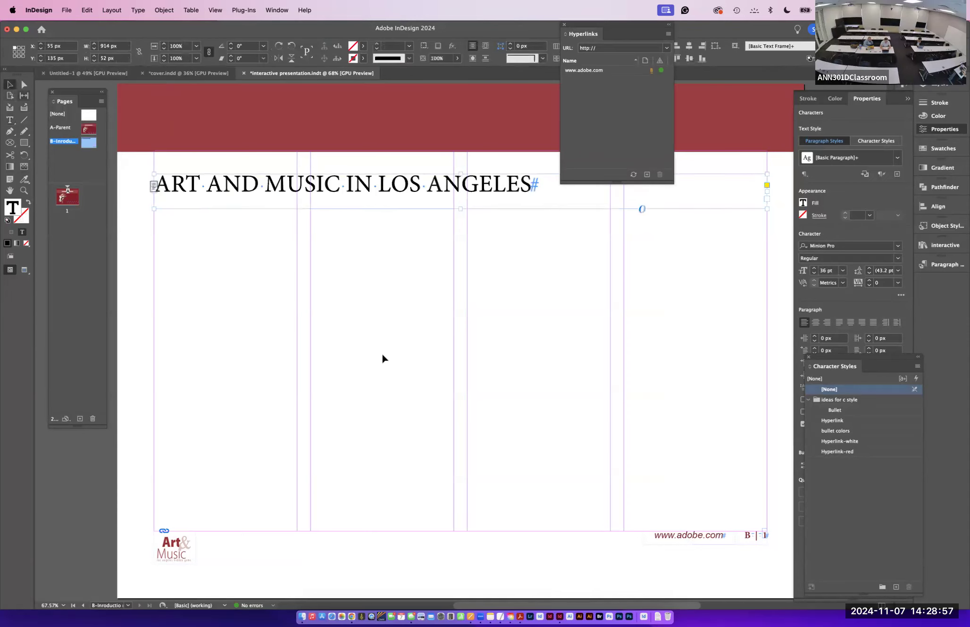
- Place the "LA Art and music" Word document from the Text folder as a text frame filling the left half below the heading
{"action": "left_click", "coordinate": [382, 358]}
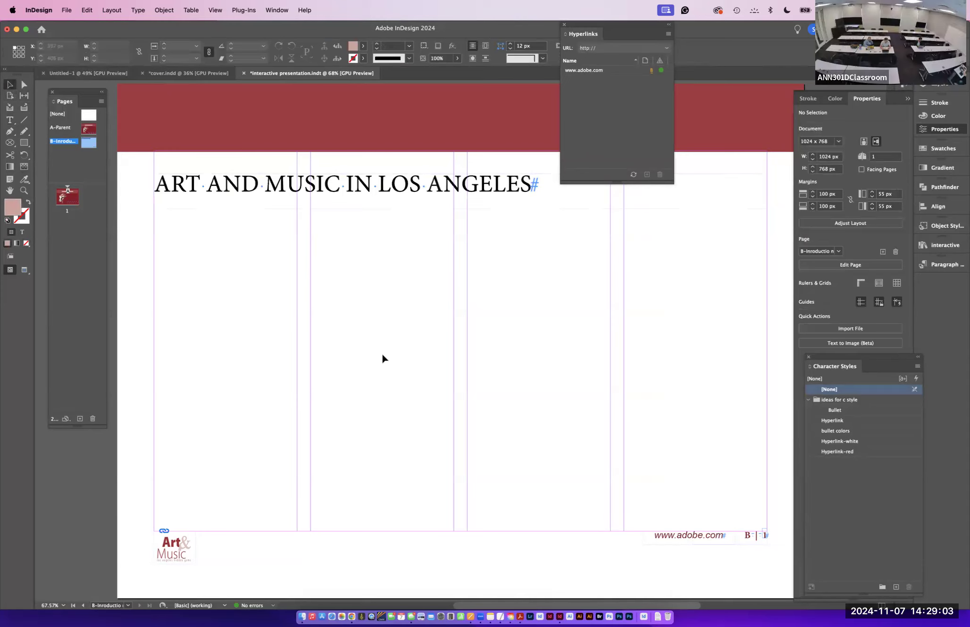
{"action": "key", "text": "super+d"}
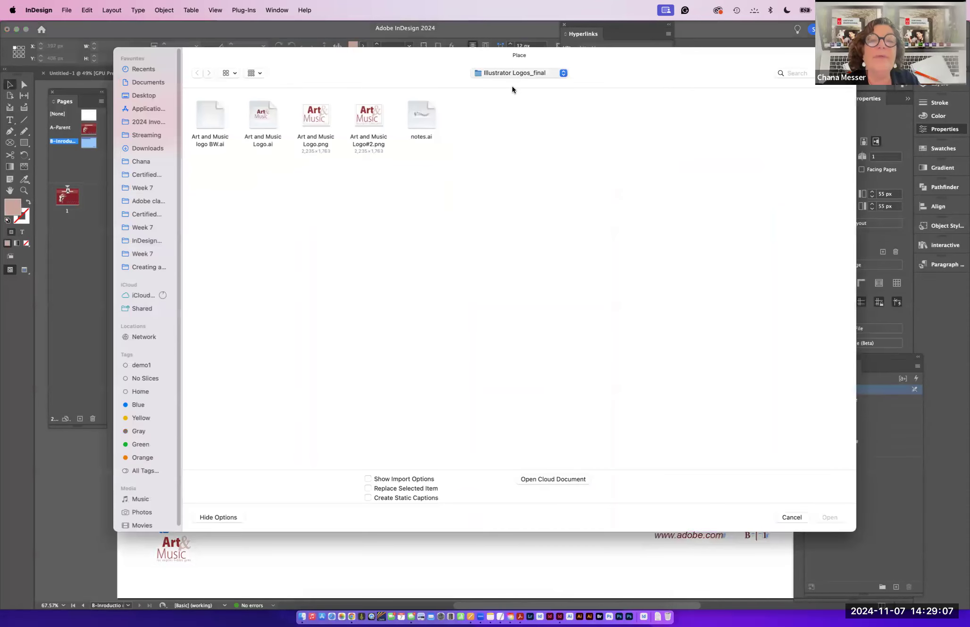
{"action": "left_click", "coordinate": [509, 99]}
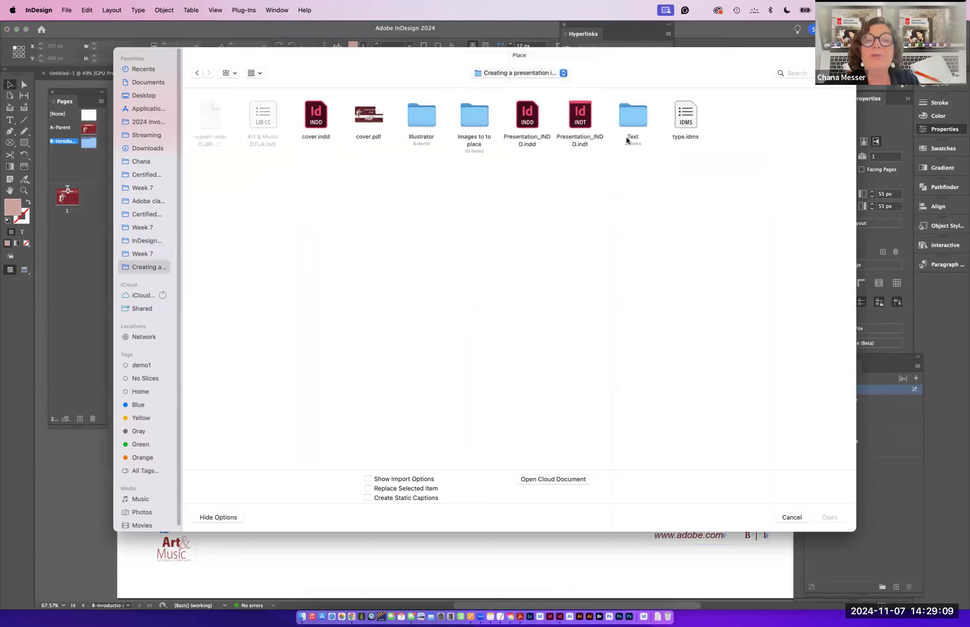
{"action": "double_click", "coordinate": [632, 116]}
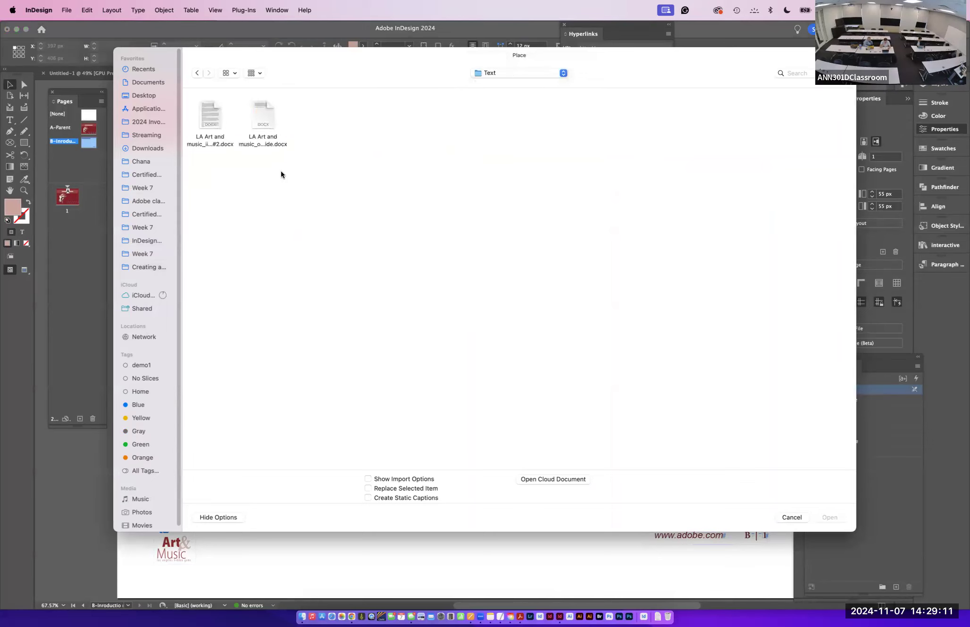
{"action": "left_click", "coordinate": [263, 128]}
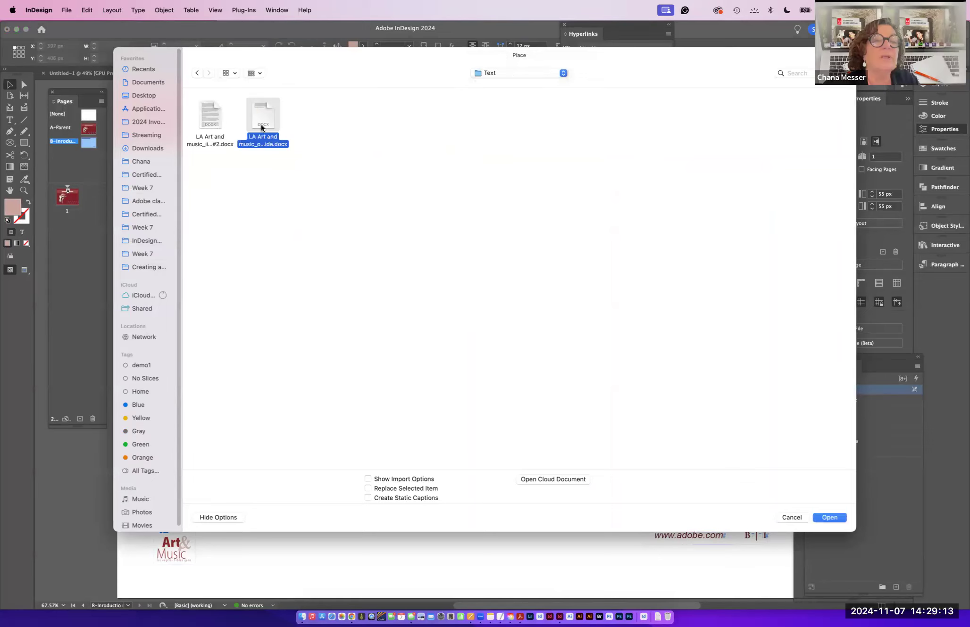
{"action": "left_click", "coordinate": [823, 518]}
{"action": "left_click_drag", "start_coordinate": [154, 215], "coordinate": [452, 503]}
{"action": "left_click_drag", "start_coordinate": [452, 503], "coordinate": [452, 504]}
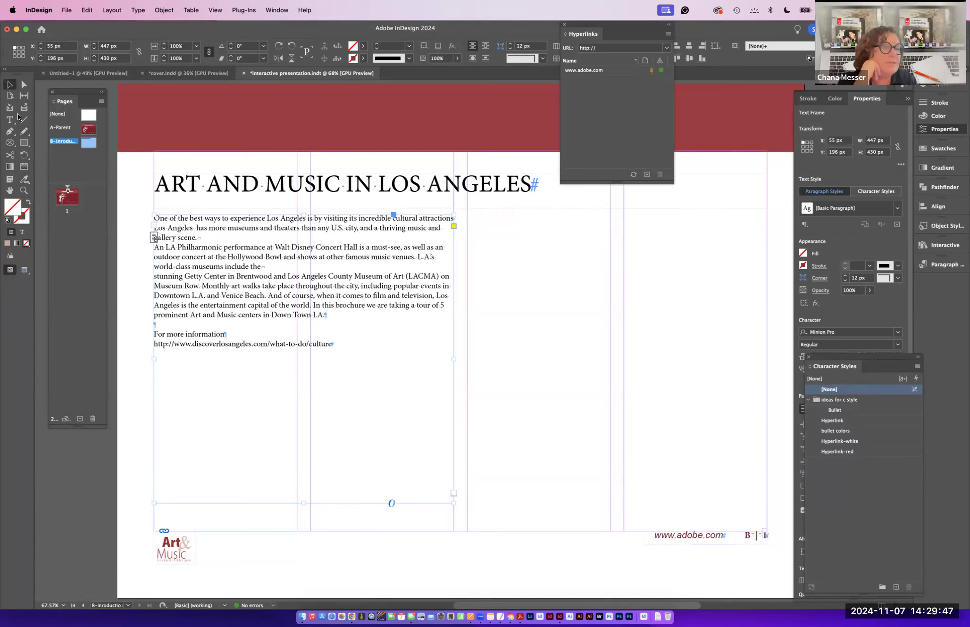
- Draw a square graphics frame about 447 px wide on the right half and set its fitting to Fill Frame Proportionally with Auto-Fit
{"action": "left_click", "coordinate": [11, 143]}
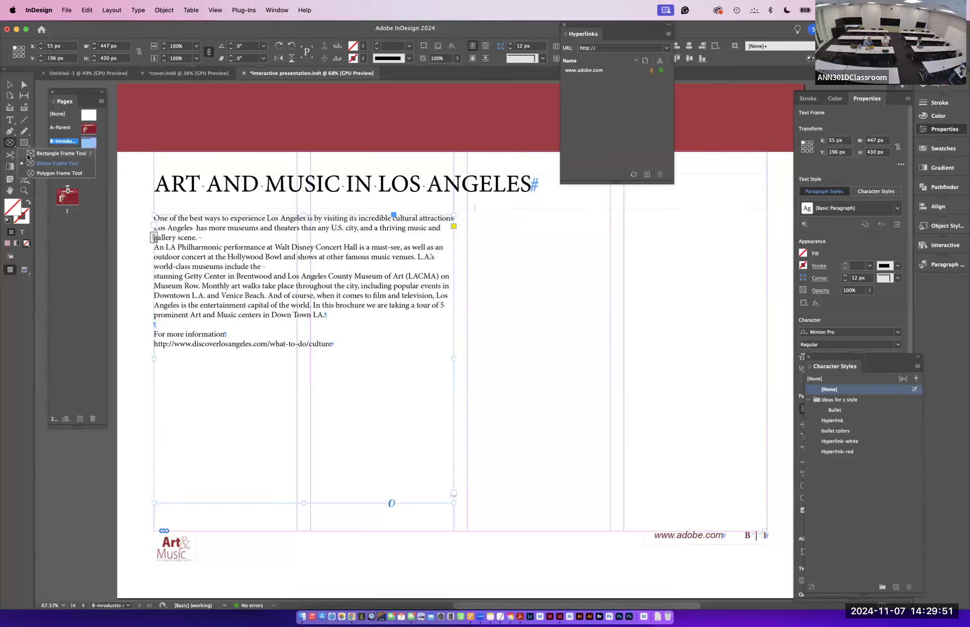
{"action": "left_click_drag", "start_coordinate": [468, 210], "coordinate": [765, 509]}
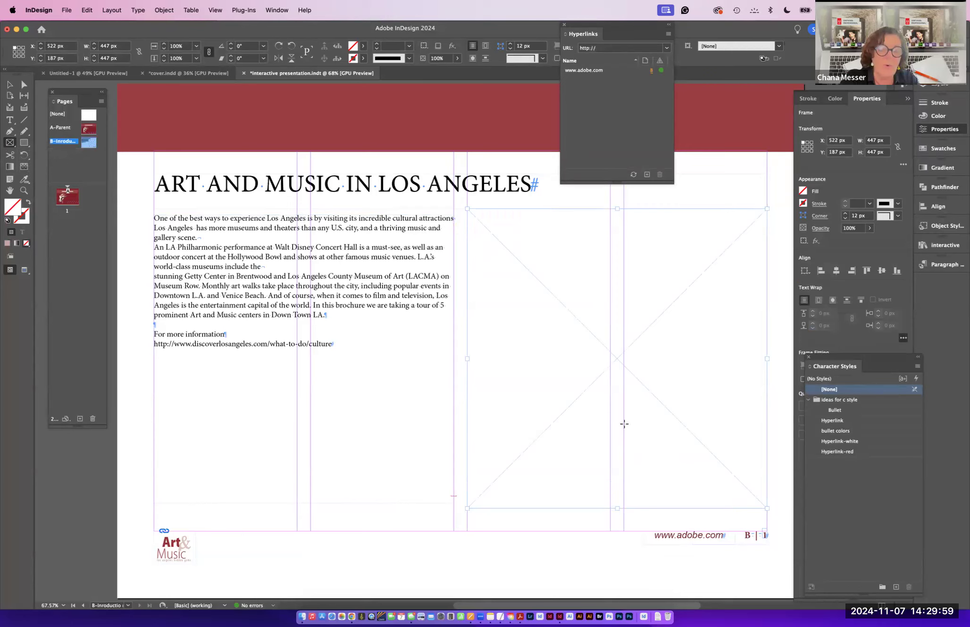
{"action": "right_click", "coordinate": [647, 453]}
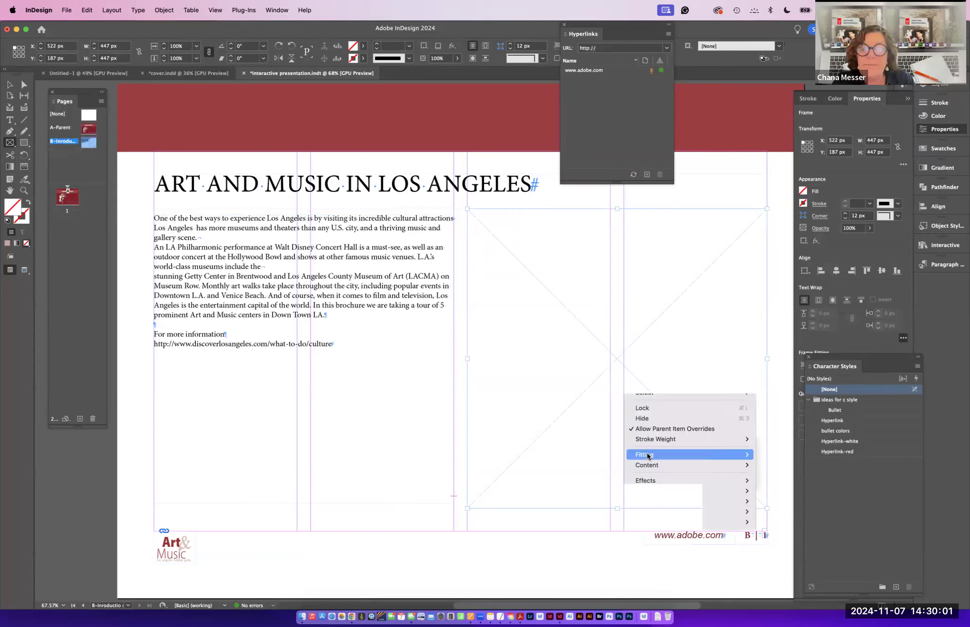
{"action": "left_click", "coordinate": [777, 469]}
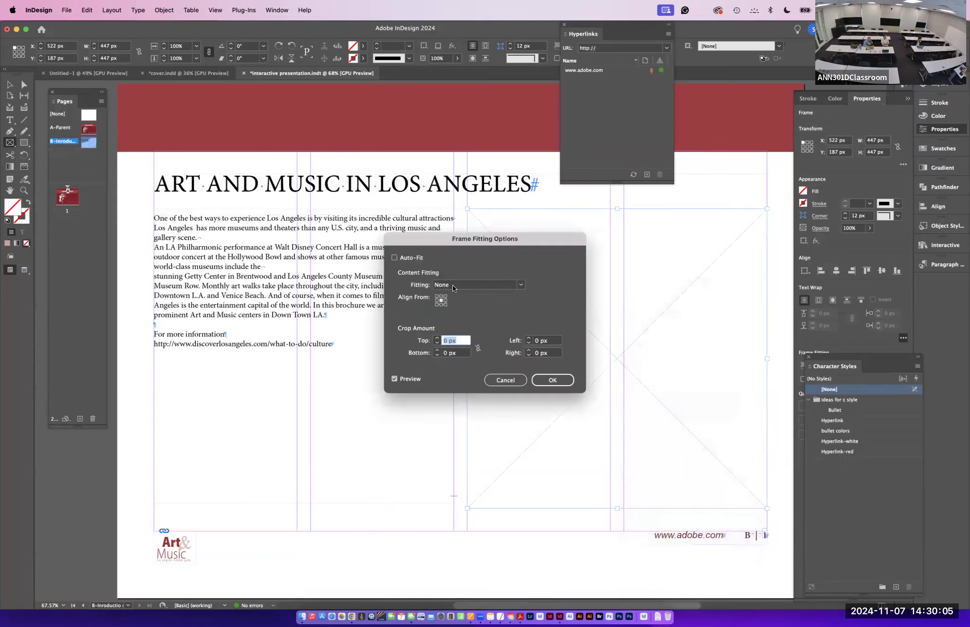
{"action": "left_click", "coordinate": [452, 284]}
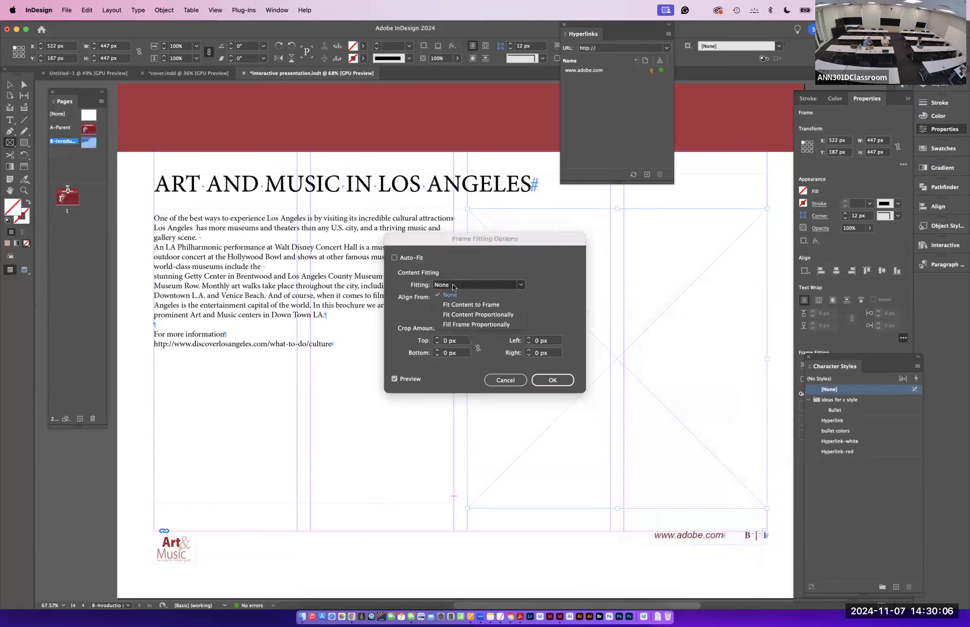
{"action": "left_click", "coordinate": [461, 324]}
{"action": "left_click", "coordinate": [395, 257]}
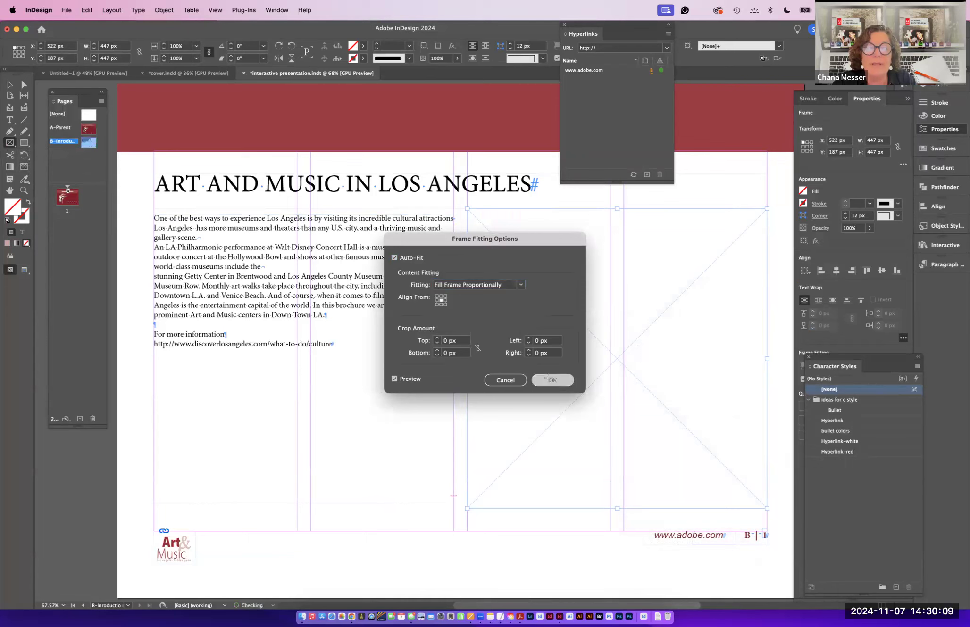
{"action": "left_click", "coordinate": [551, 380]}
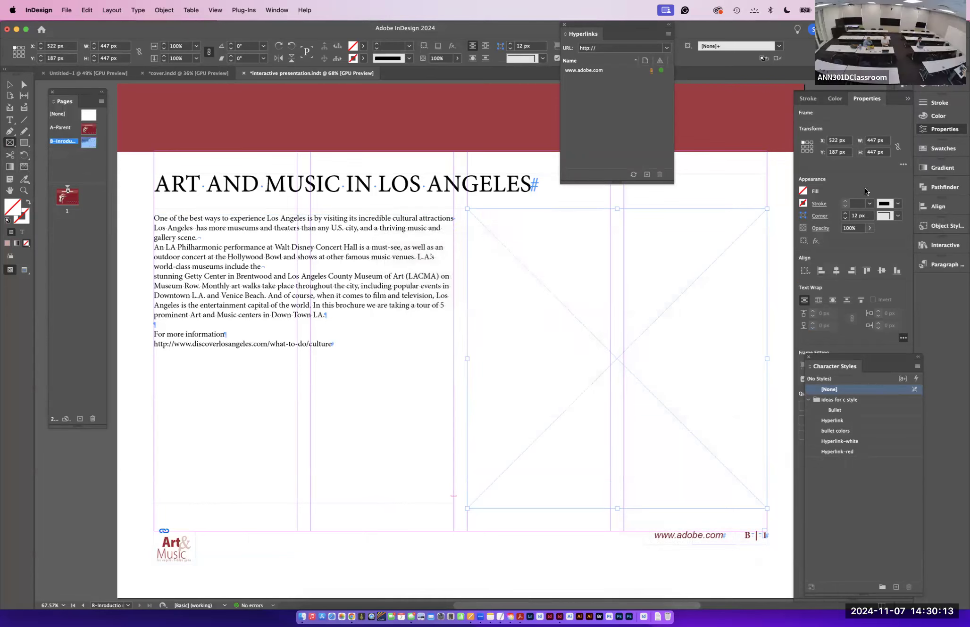
- Fill the graphics frame with a light red swatch from the Colorful_Theme group
{"action": "left_click", "coordinate": [803, 190]}
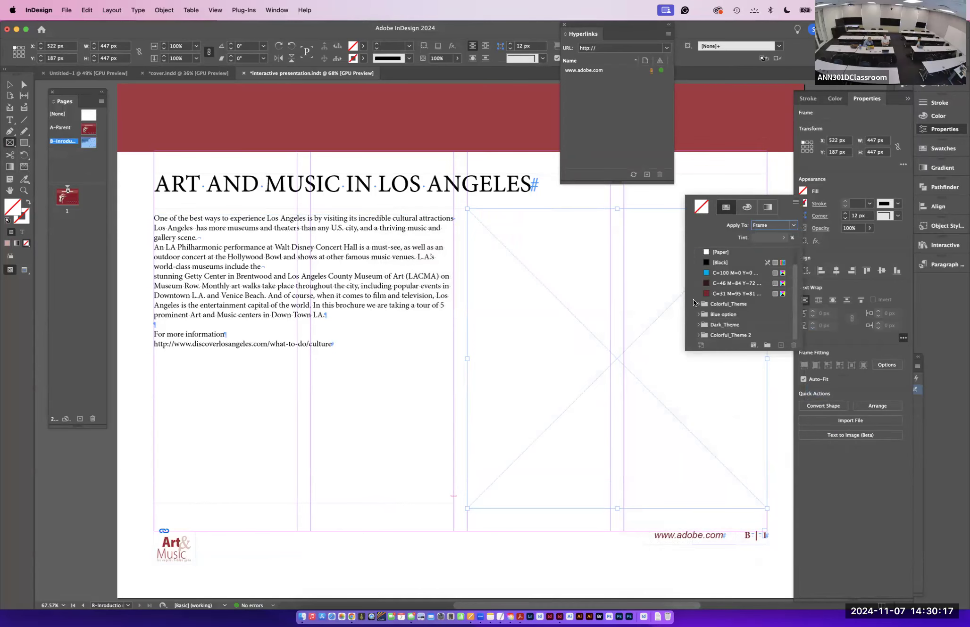
{"action": "left_click", "coordinate": [698, 303]}
{"action": "left_click", "coordinate": [713, 335]}
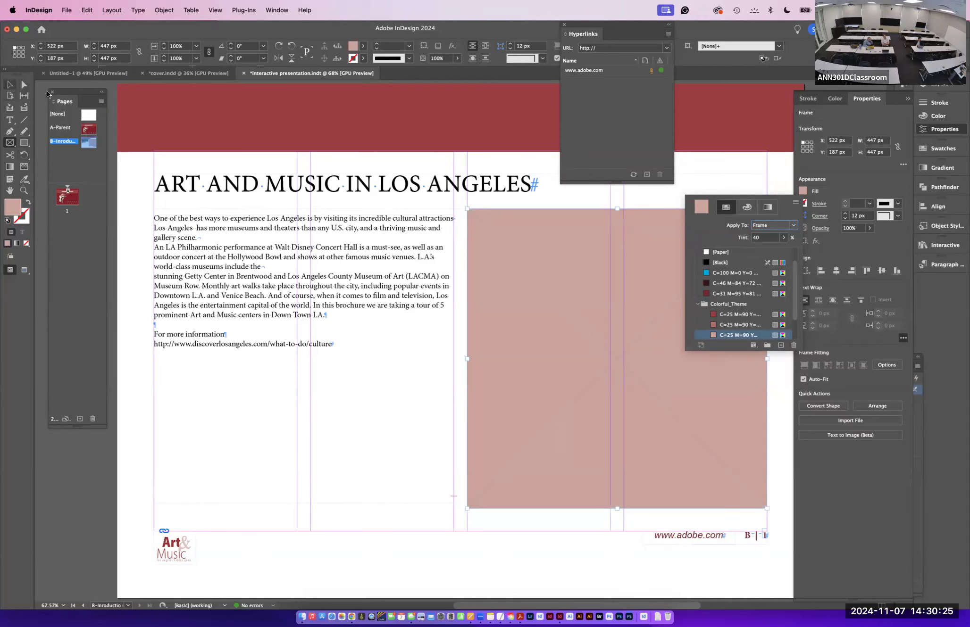
- Round the graphics frame's corners live to about 54 px
{"action": "left_click", "coordinate": [11, 85]}
{"action": "left_click", "coordinate": [10, 85]}
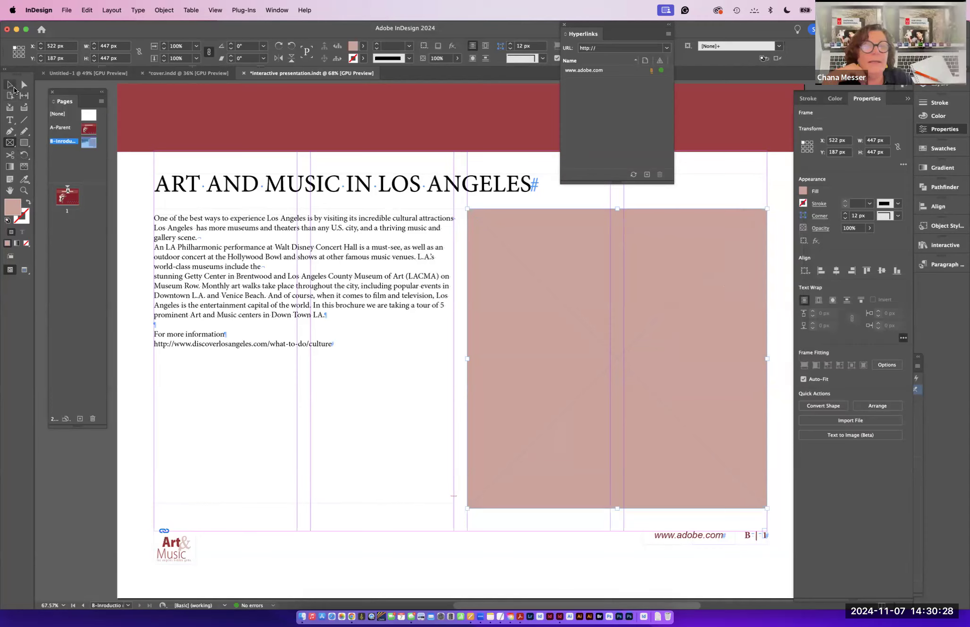
{"action": "left_click", "coordinate": [769, 223]}
{"action": "left_click", "coordinate": [763, 230]}
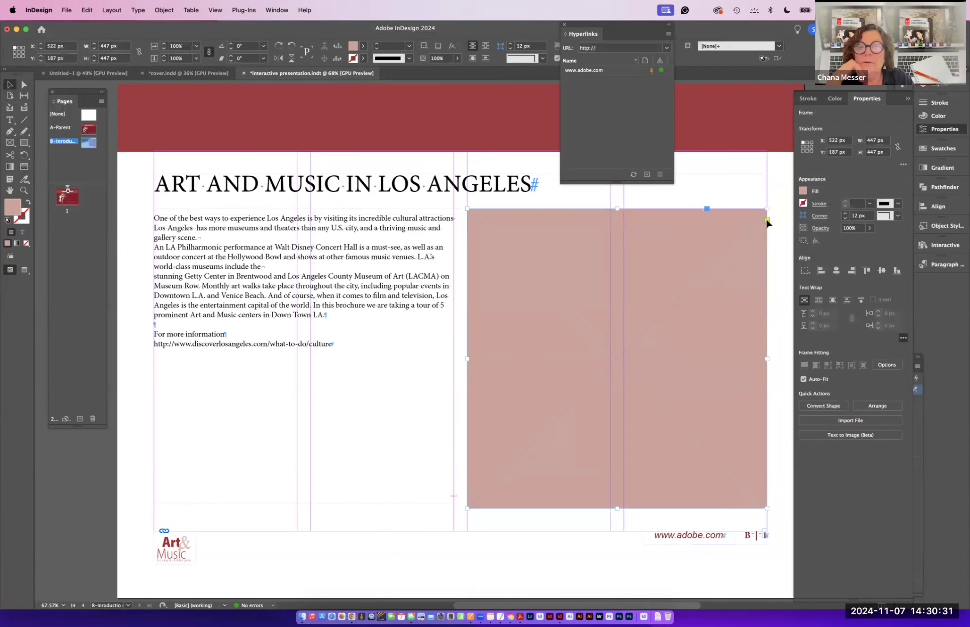
{"action": "left_click_drag", "start_coordinate": [765, 210], "coordinate": [731, 209]}
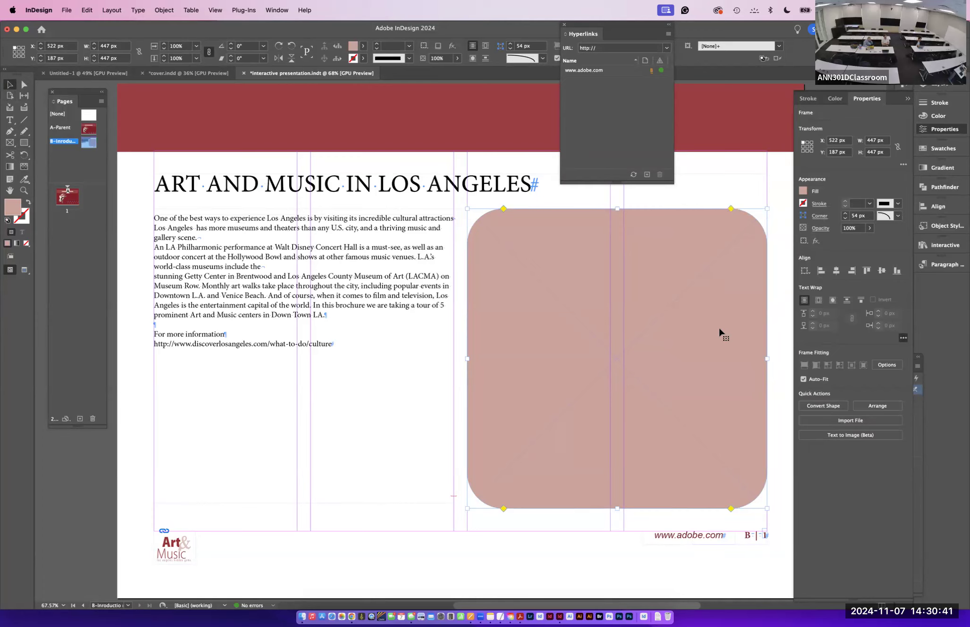
- Add a drop shadow to the graphics frame, adjusting its X and Y offsets in the Effects dialog
{"action": "left_click", "coordinate": [451, 50]}
{"action": "left_click", "coordinate": [464, 49]}
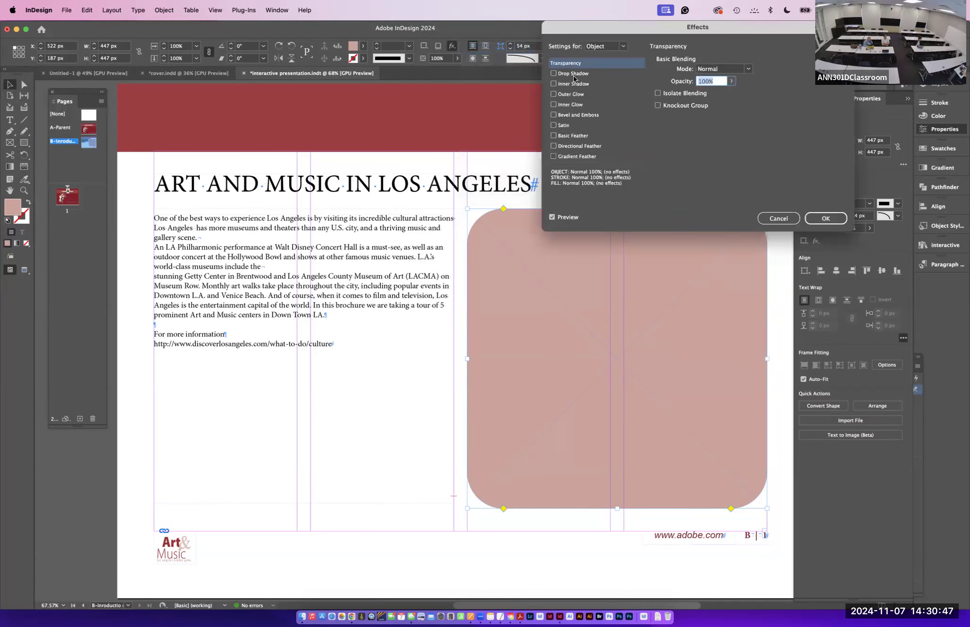
{"action": "left_click", "coordinate": [573, 75]}
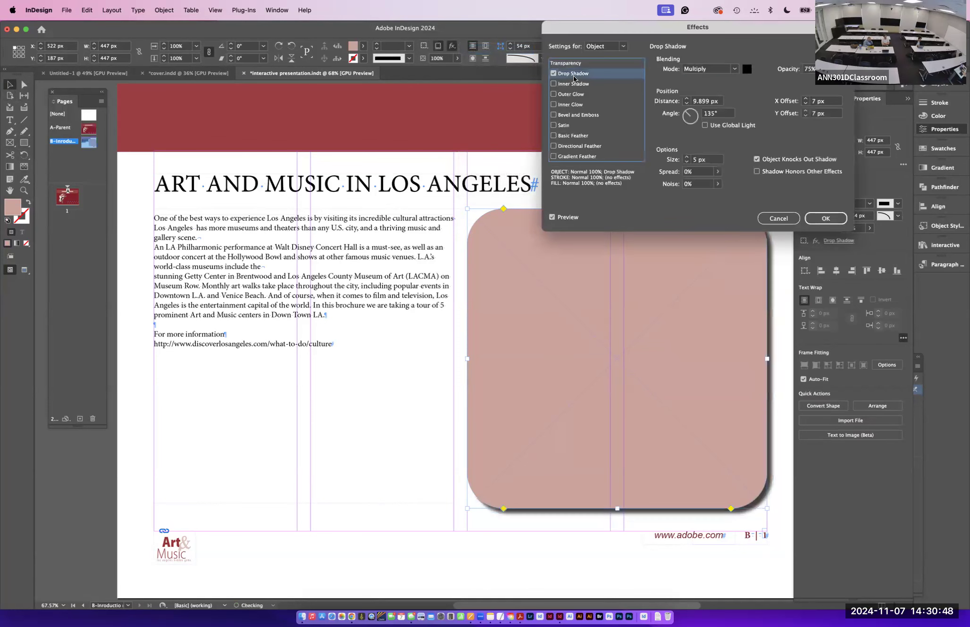
{"action": "left_click", "coordinate": [806, 115]}
{"action": "left_click", "coordinate": [805, 116]}
{"action": "left_click", "coordinate": [805, 115]}
{"action": "left_click", "coordinate": [805, 116]}
{"action": "left_click", "coordinate": [805, 116]}
{"action": "left_click", "coordinate": [805, 105]}
{"action": "left_click", "coordinate": [805, 105]}
{"action": "left_click", "coordinate": [805, 104]}
{"action": "left_click", "coordinate": [805, 104]}
{"action": "left_click", "coordinate": [806, 104]}
{"action": "left_click", "coordinate": [825, 218]}
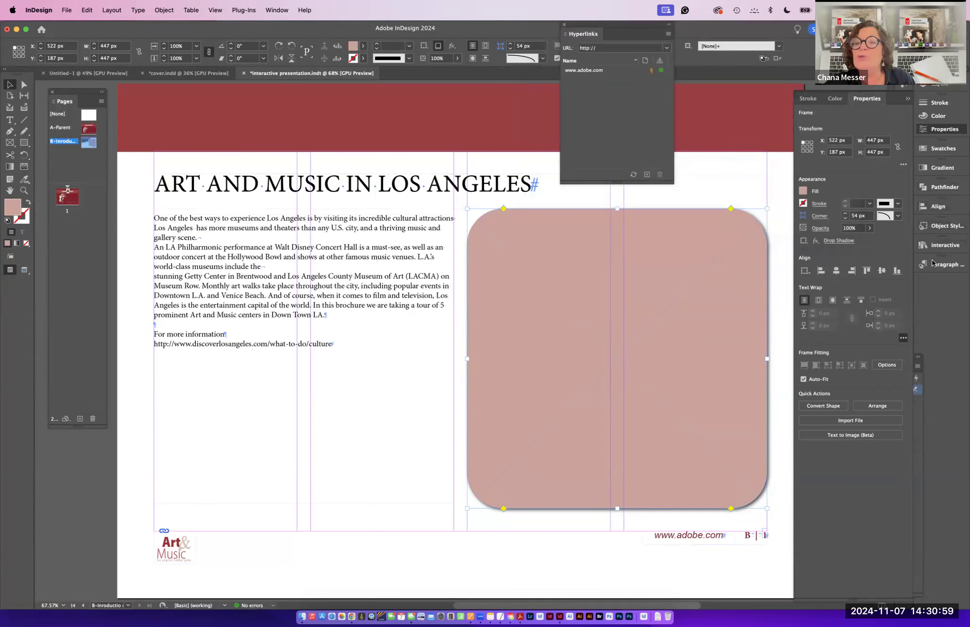
{"action": "left_click", "coordinate": [809, 99]}
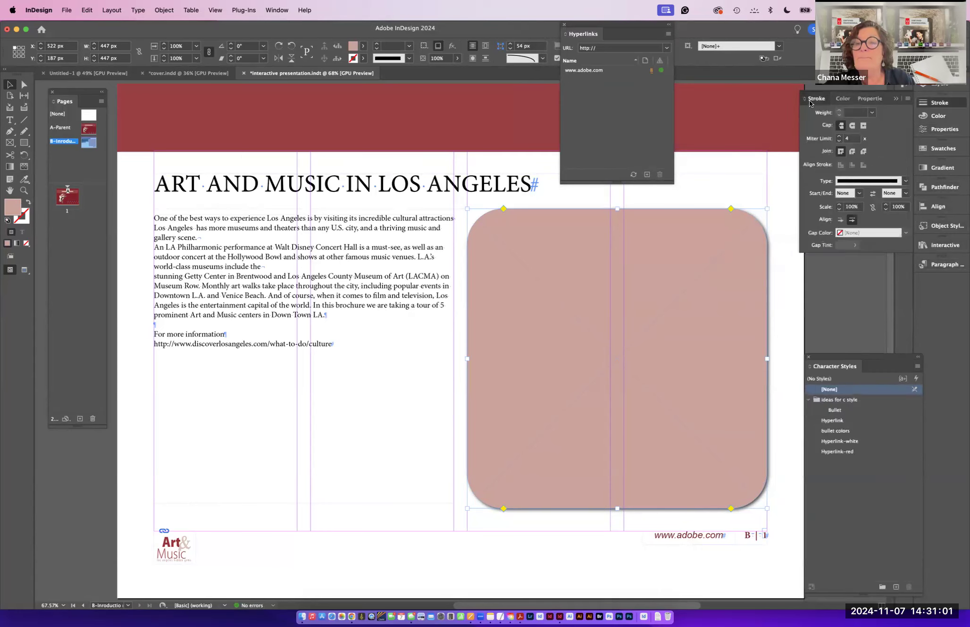
{"action": "left_click", "coordinate": [809, 100]}
{"action": "left_click_drag", "start_coordinate": [835, 354], "coordinate": [875, 344]}
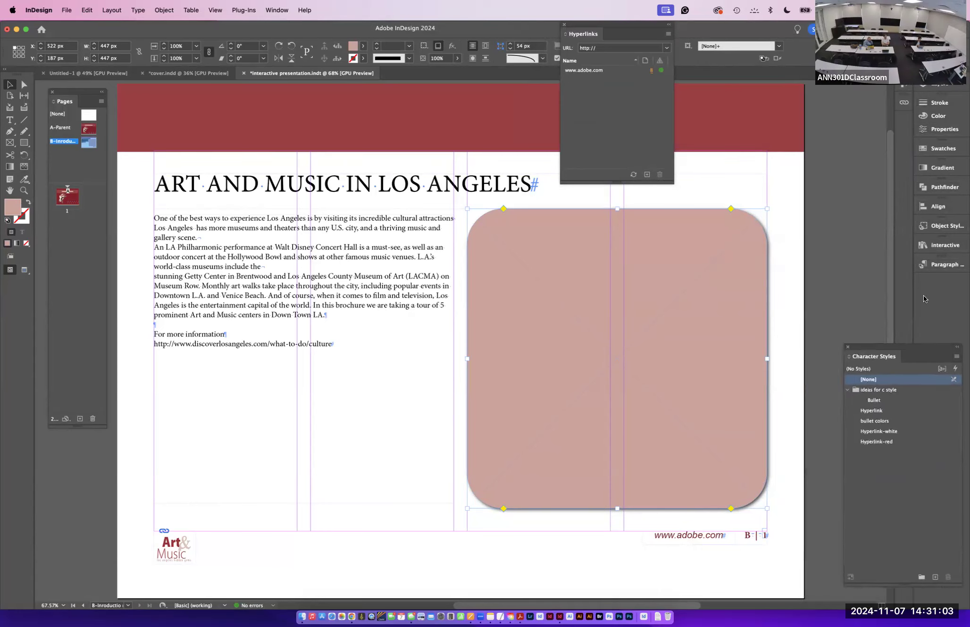
{"action": "left_click_drag", "start_coordinate": [924, 299], "coordinate": [939, 283]}
- Create a new object style named "image with a drop" from the selected graphics frame
{"action": "left_click", "coordinate": [929, 226]}
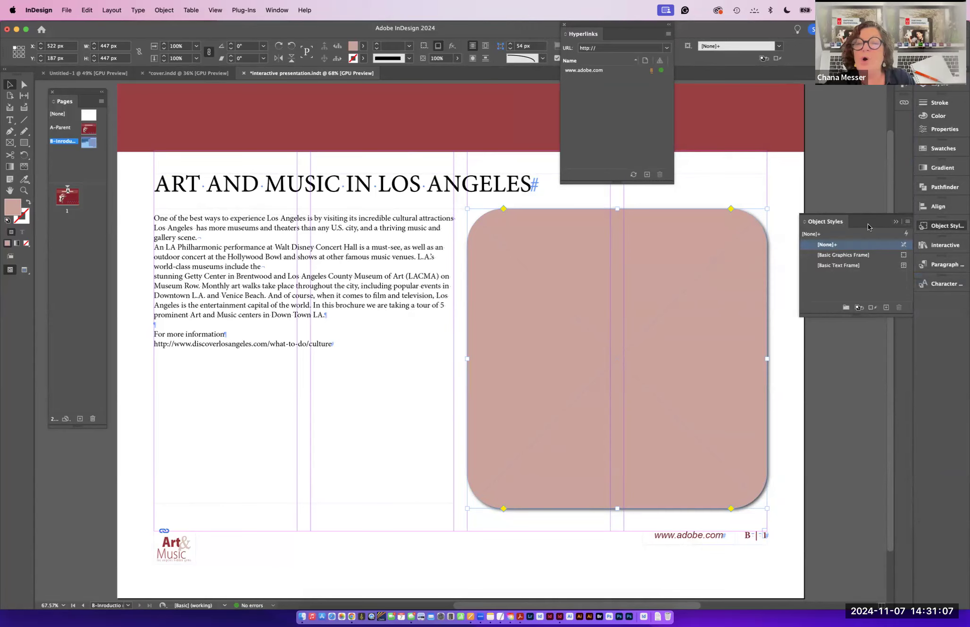
{"action": "right_click", "coordinate": [868, 227]}
{"action": "left_click", "coordinate": [811, 226]}
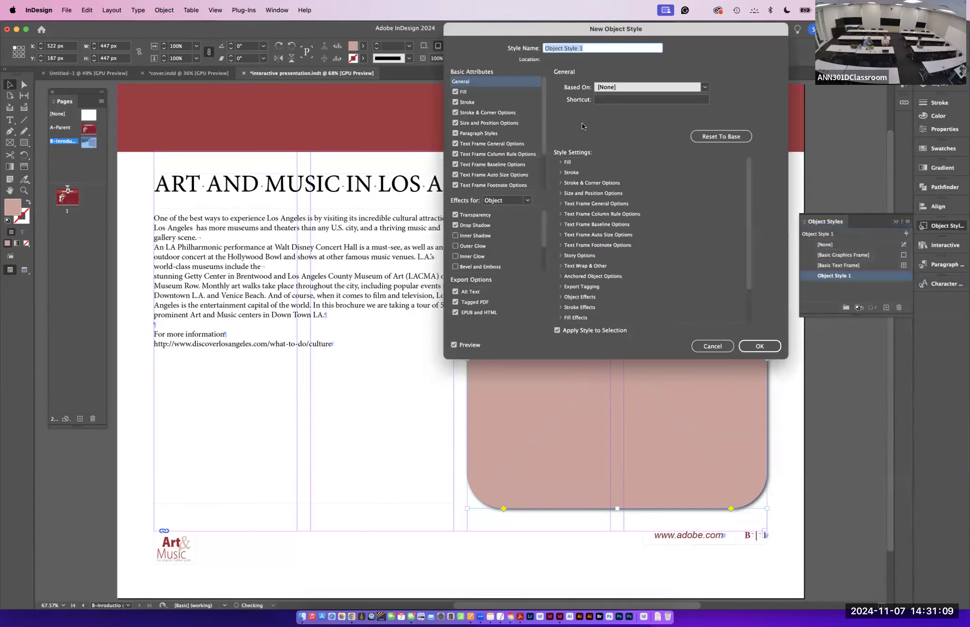
{"action": "type", "text": "image wit"}
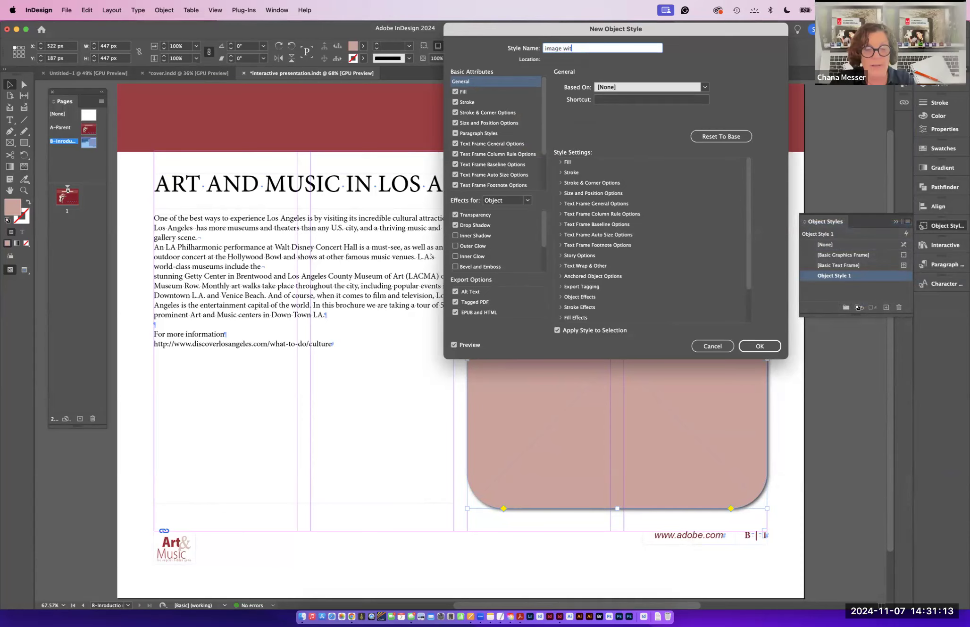
{"action": "type", "text": "h a drop"}
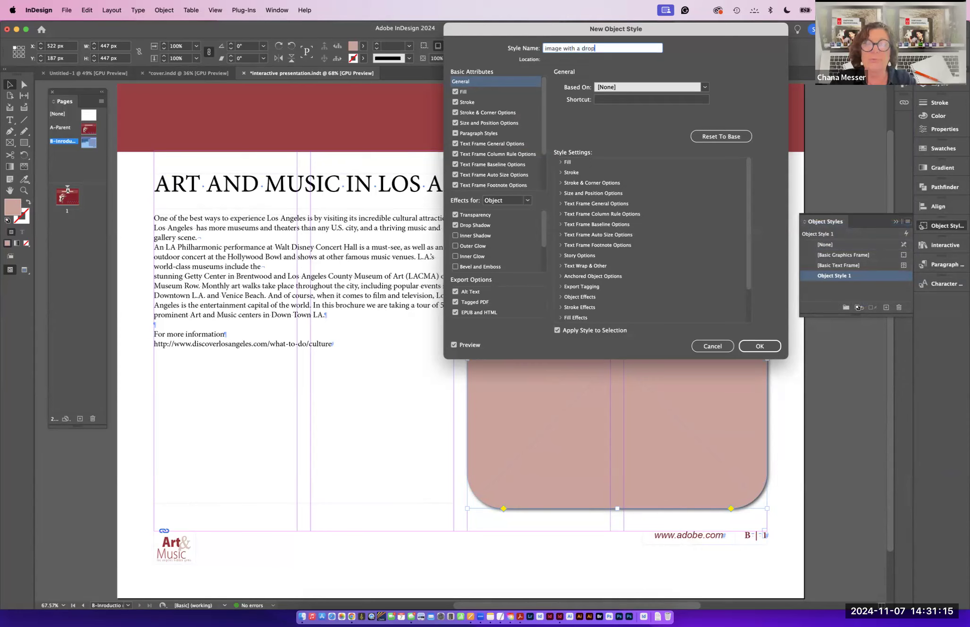
{"action": "left_click", "coordinate": [774, 347]}
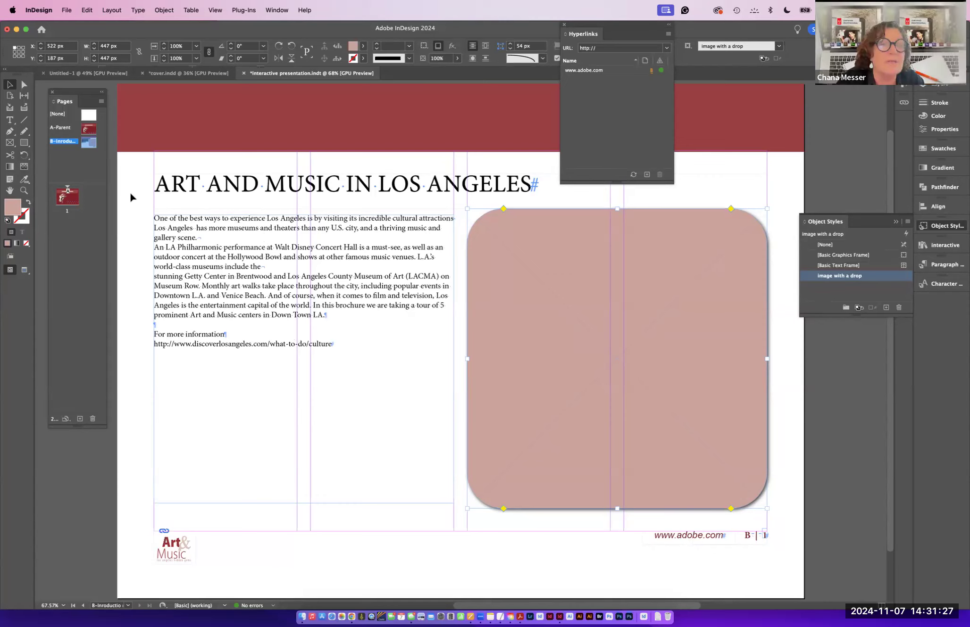
- Apply the body text paragraph style to the introductory paragraphs and the "For more information" line
{"action": "key", "text": "t"}
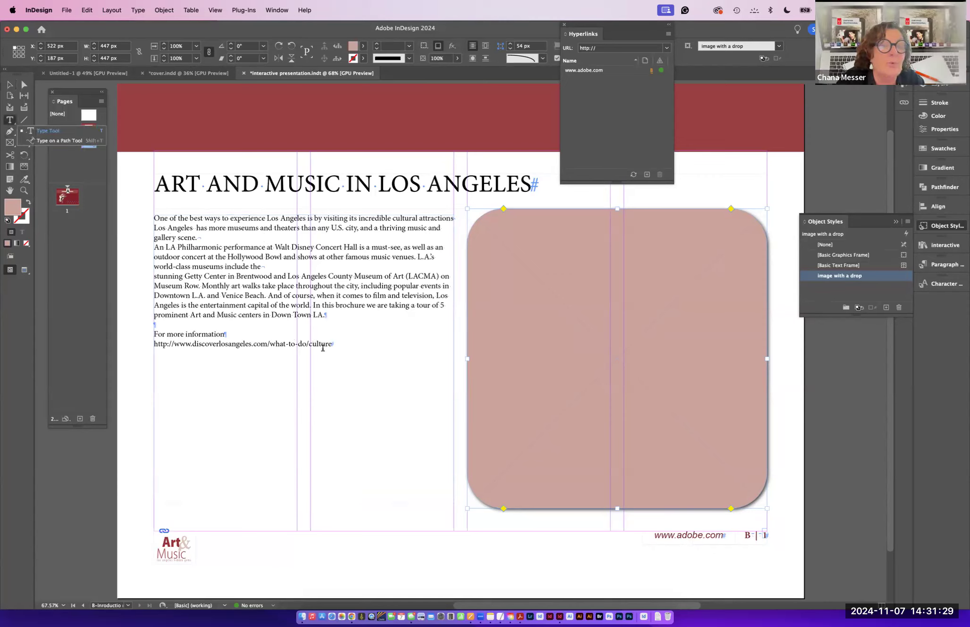
{"action": "left_click_drag", "start_coordinate": [332, 345], "coordinate": [153, 329]}
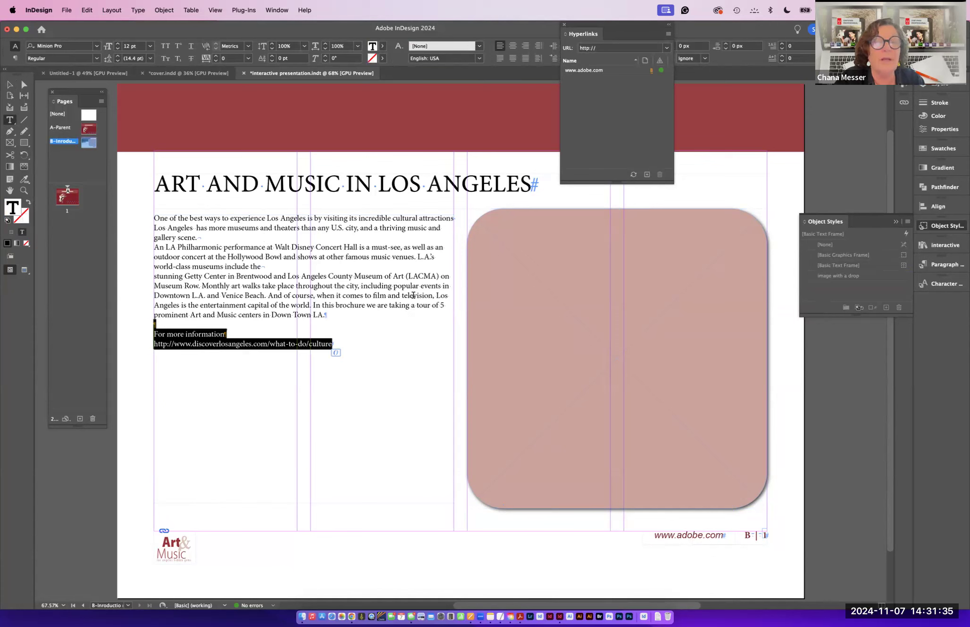
{"action": "left_click_drag", "start_coordinate": [338, 311], "coordinate": [142, 212]}
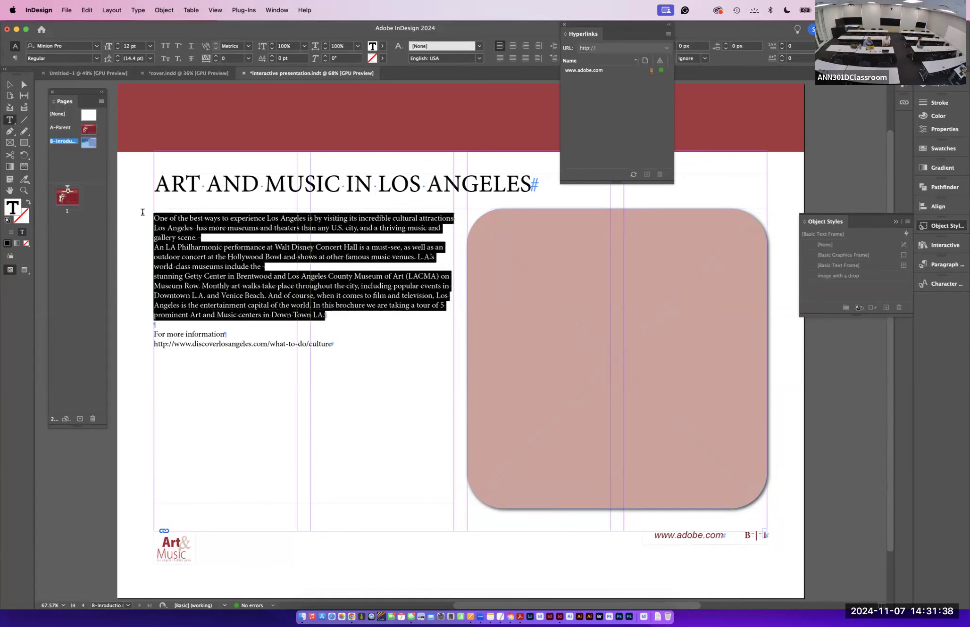
{"action": "left_click", "coordinate": [933, 263]}
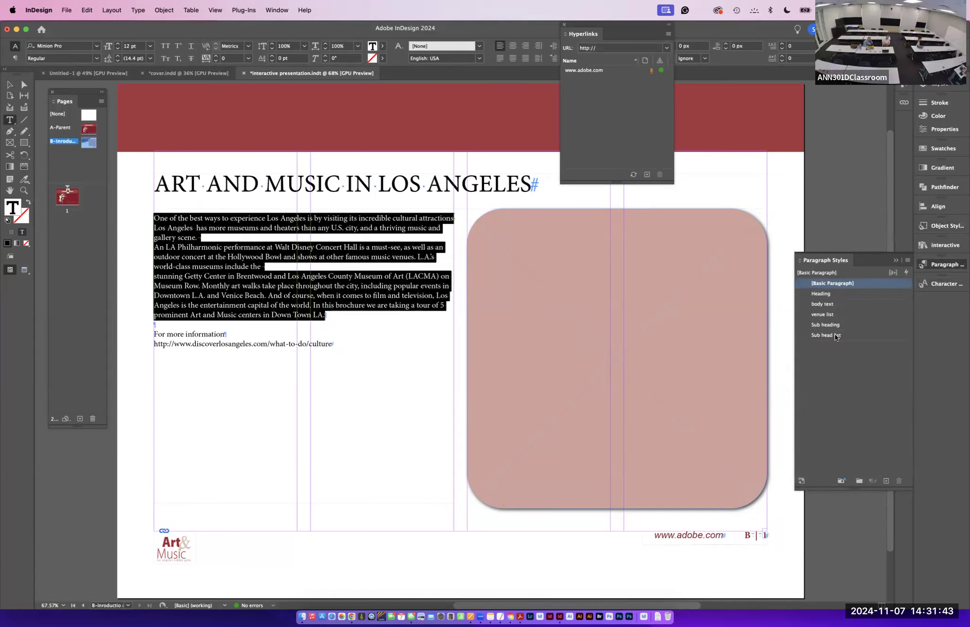
{"action": "left_click", "coordinate": [824, 304]}
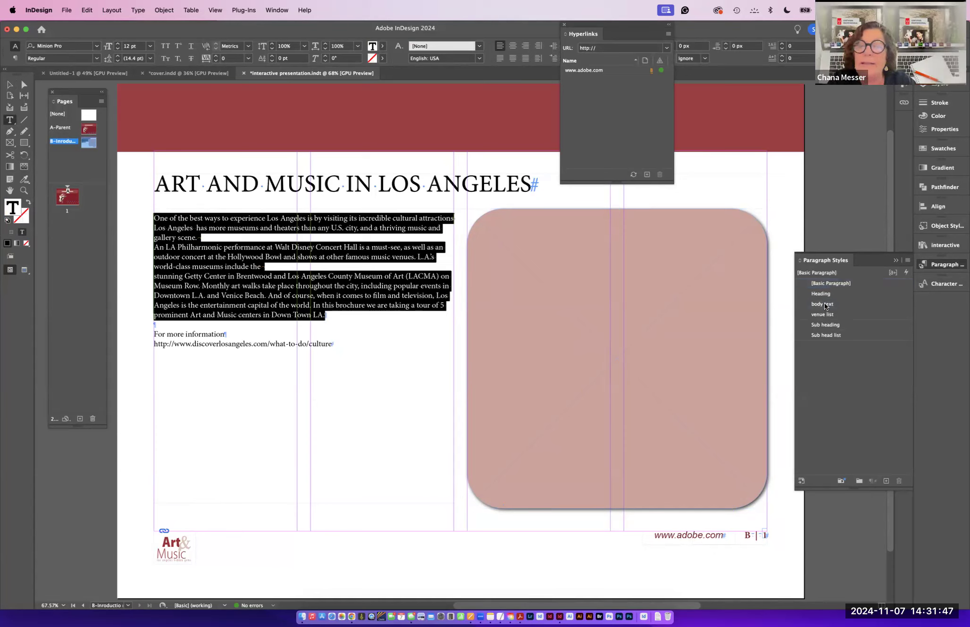
{"action": "left_click", "coordinate": [824, 304]}
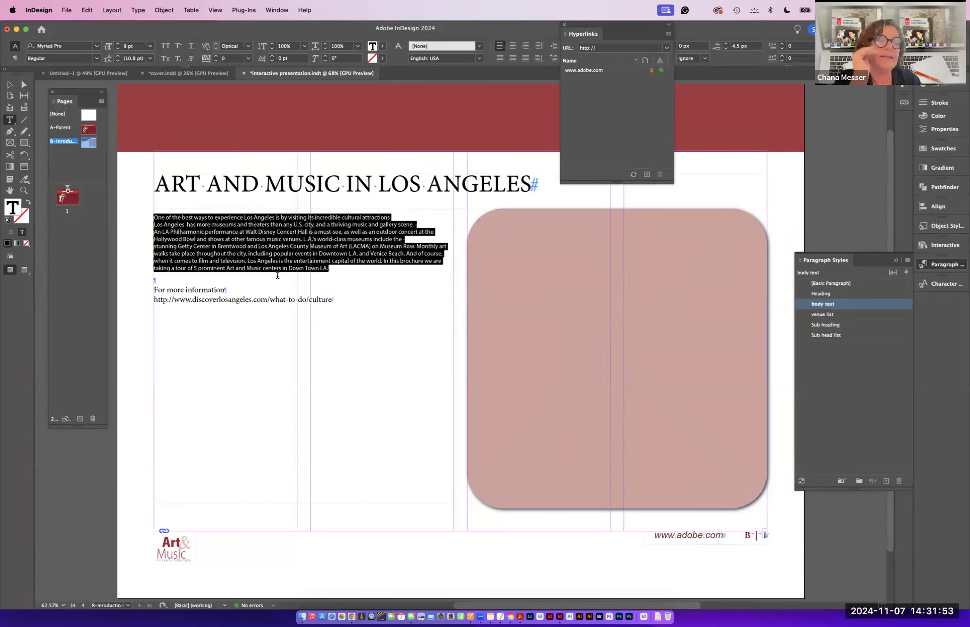
{"action": "left_click_drag", "start_coordinate": [225, 289], "coordinate": [153, 289]}
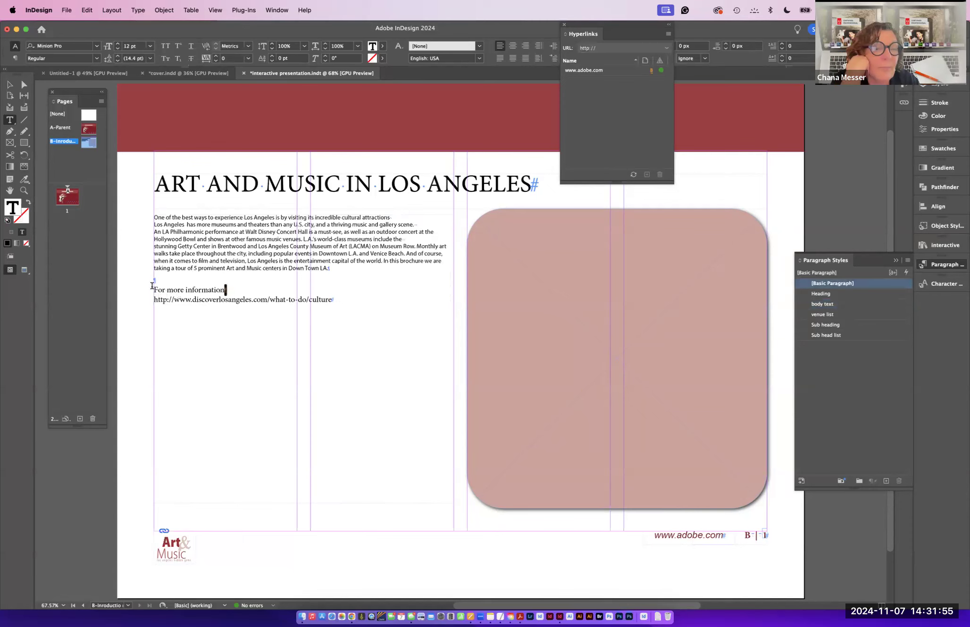
{"action": "left_click", "coordinate": [825, 304]}
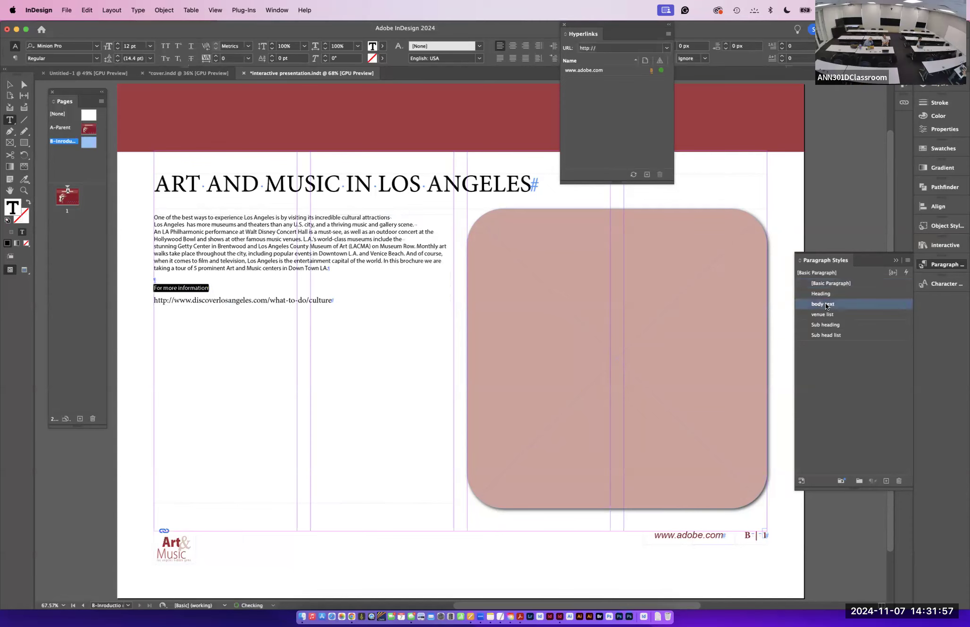
{"action": "left_click_drag", "start_coordinate": [336, 299], "coordinate": [152, 322]}
{"action": "key", "text": "super+c"}
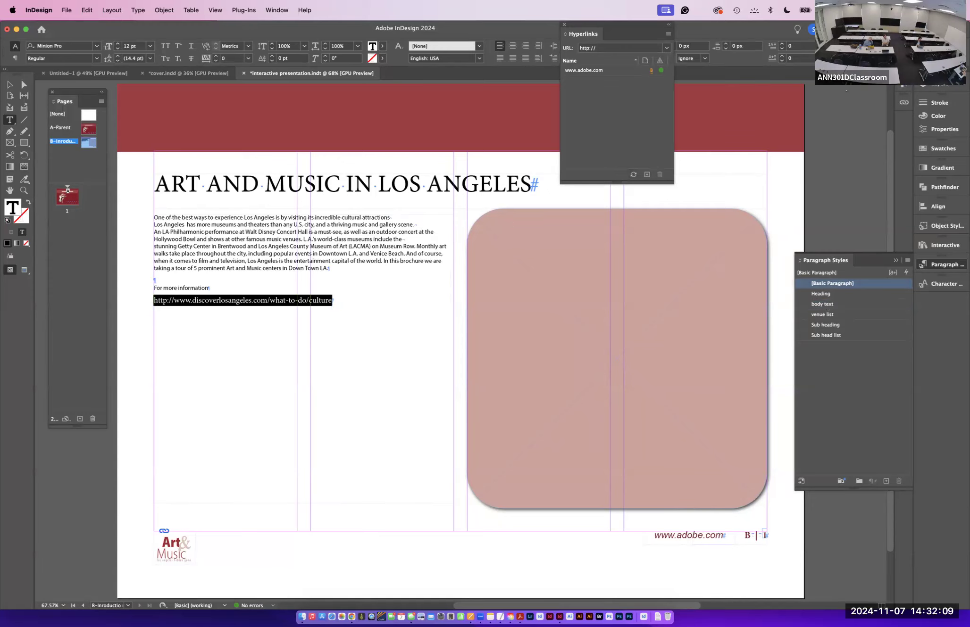
{"action": "left_click", "coordinate": [904, 104]}
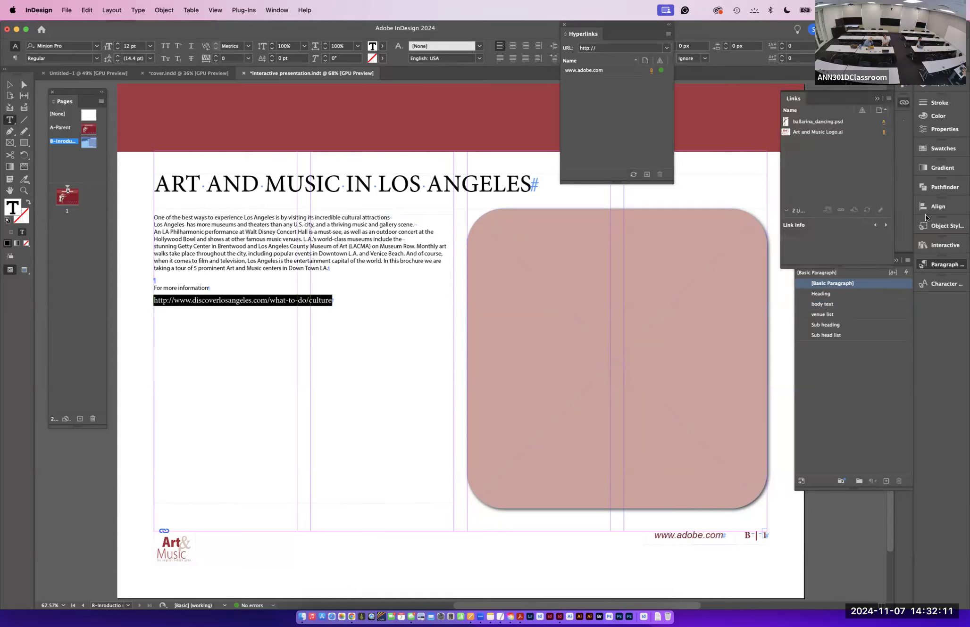
{"action": "left_click", "coordinate": [790, 95]}
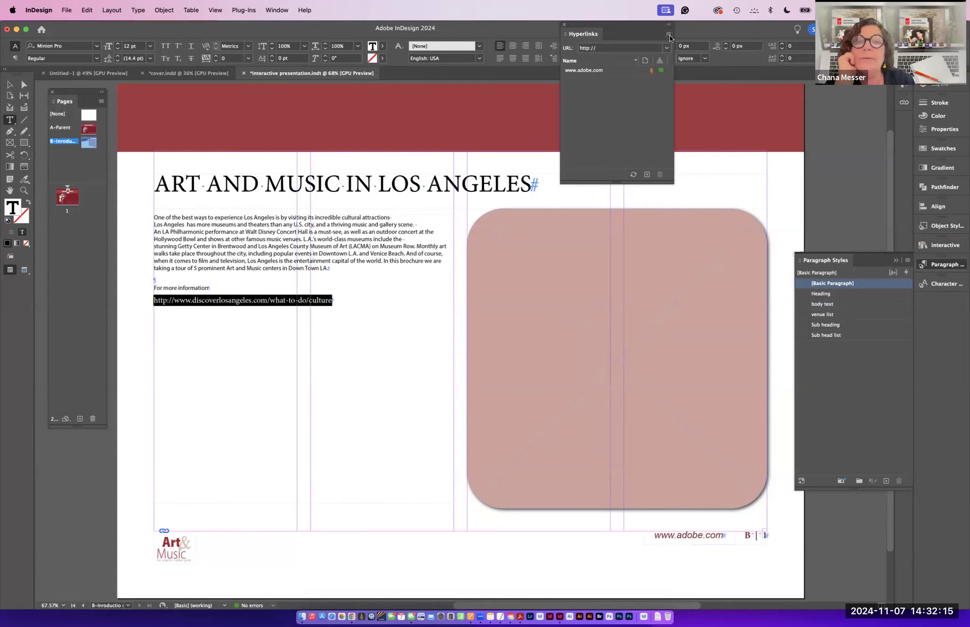
{"action": "left_click", "coordinate": [647, 175]}
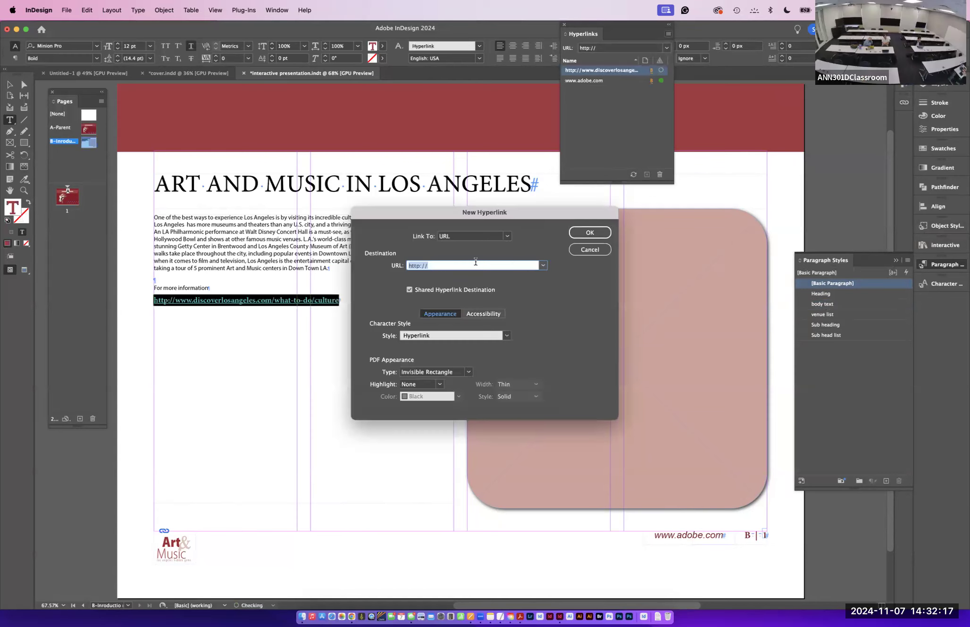
{"action": "key", "text": "super+v"}
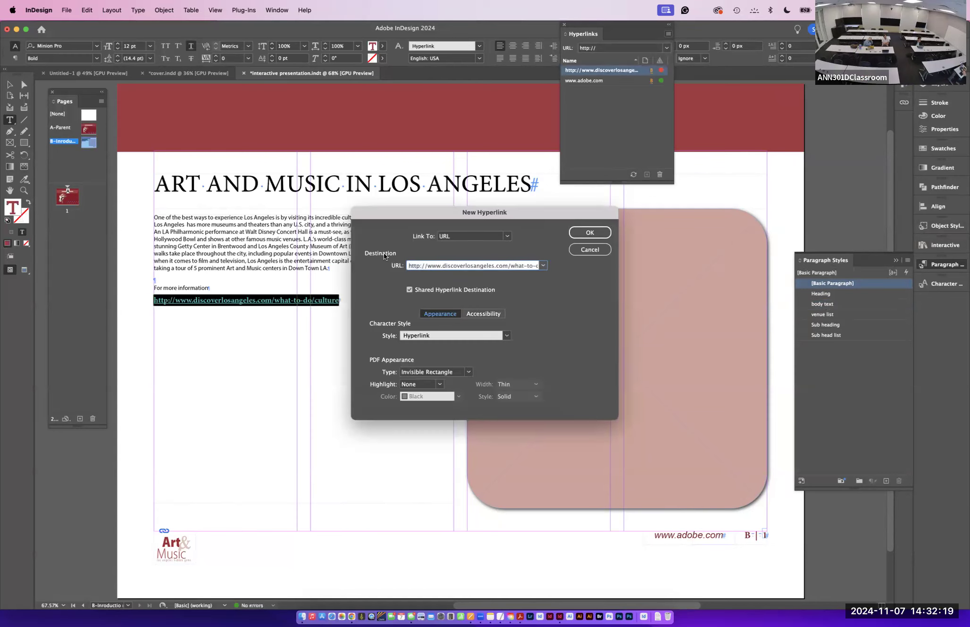
{"action": "left_click", "coordinate": [590, 232]}
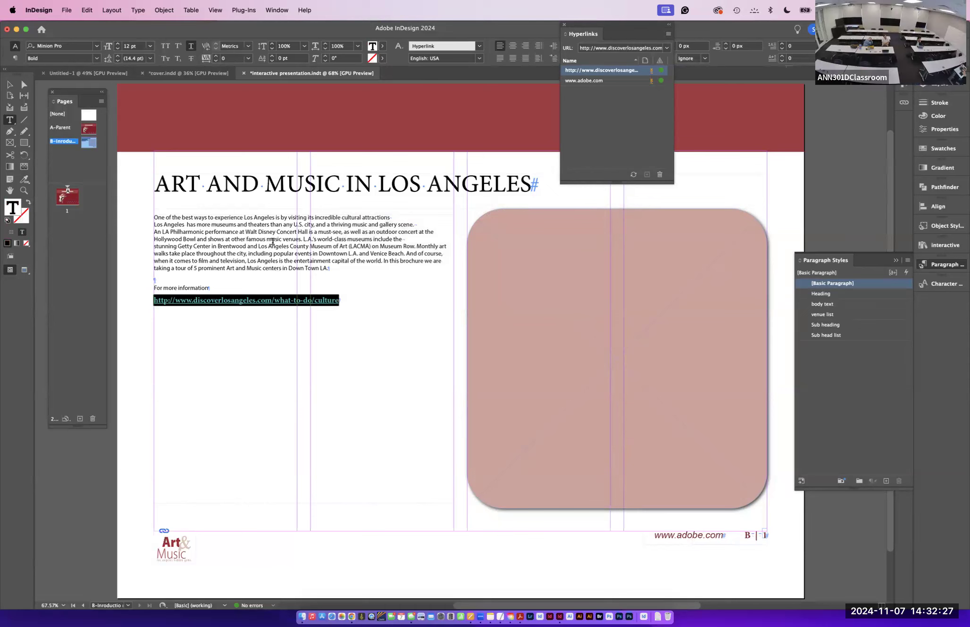
- Replace the introductory paragraphs with the placeholder text "Body Text"
{"action": "left_click_drag", "start_coordinate": [334, 267], "coordinate": [141, 217]}
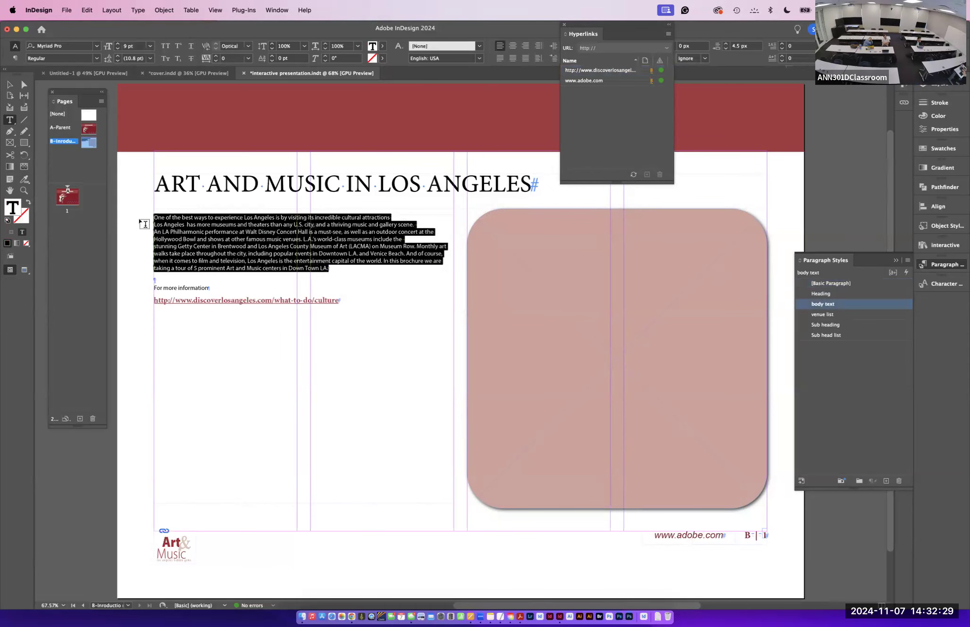
{"action": "type", "text": "Bod"}
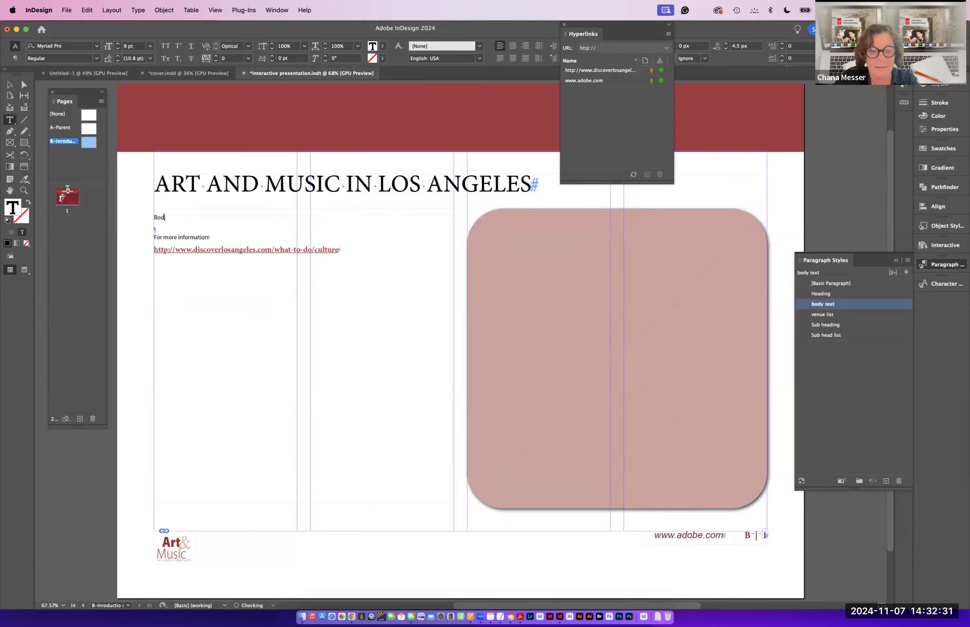
{"action": "type", "text": "y Text"}
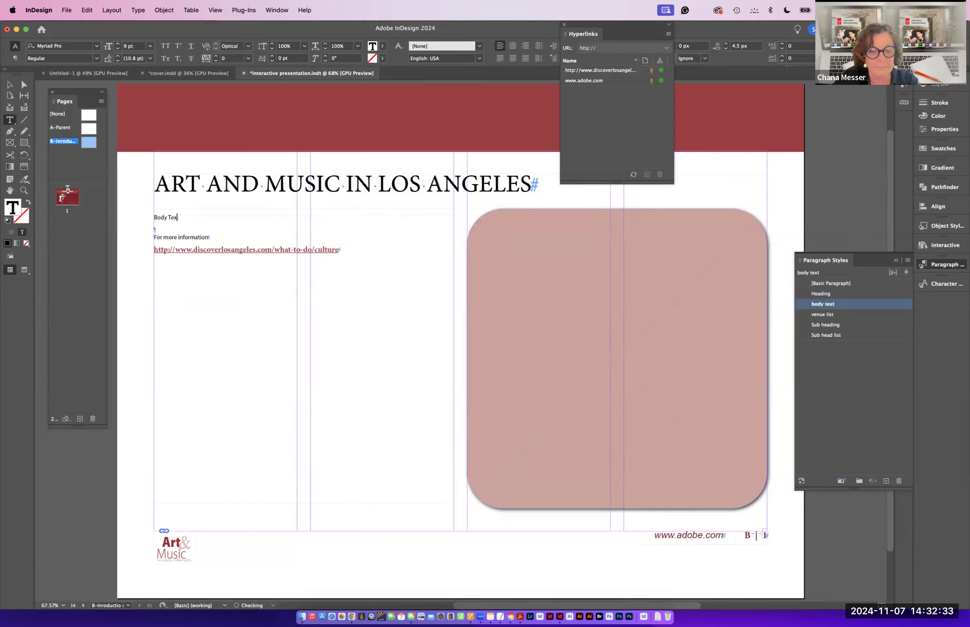
{"action": "key", "text": "Return"}
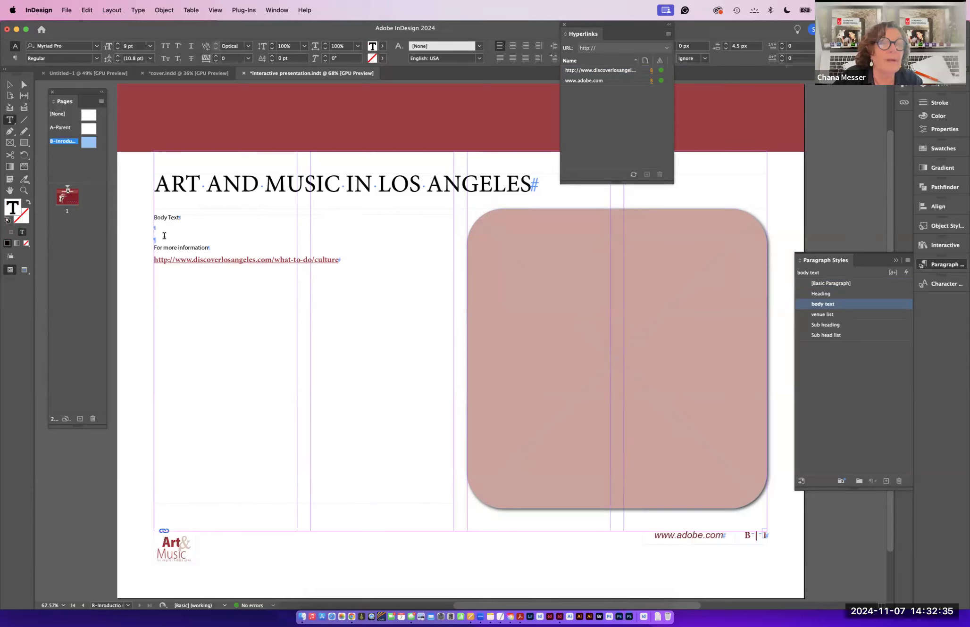
{"action": "key", "text": "BackSpace"}
{"action": "key", "text": "BackSpace"}
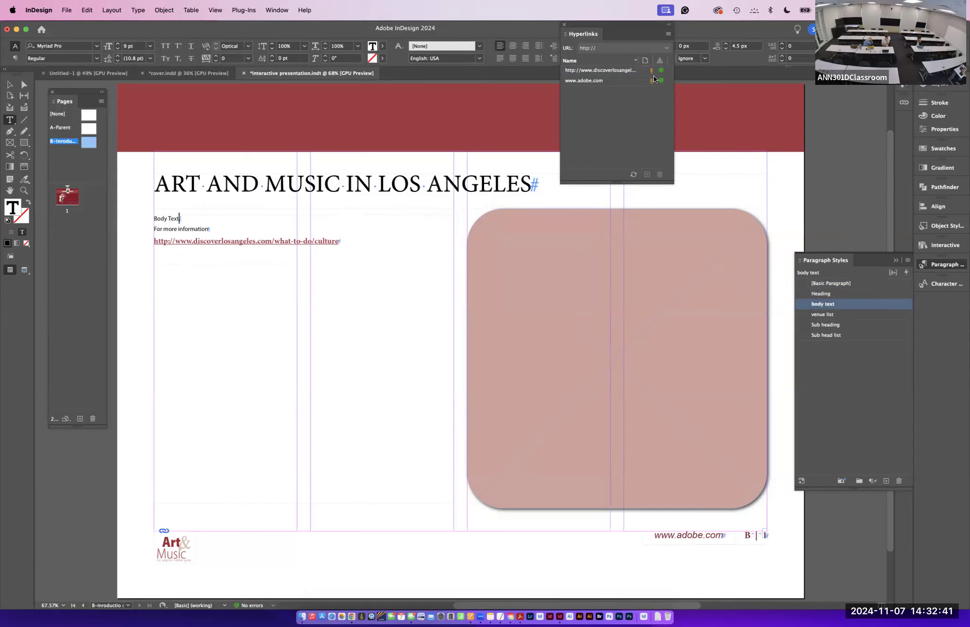
- Increase the space after the "Body Text" paragraph to 19 px
{"action": "left_click_drag", "start_coordinate": [626, 24], "coordinate": [705, 165]}
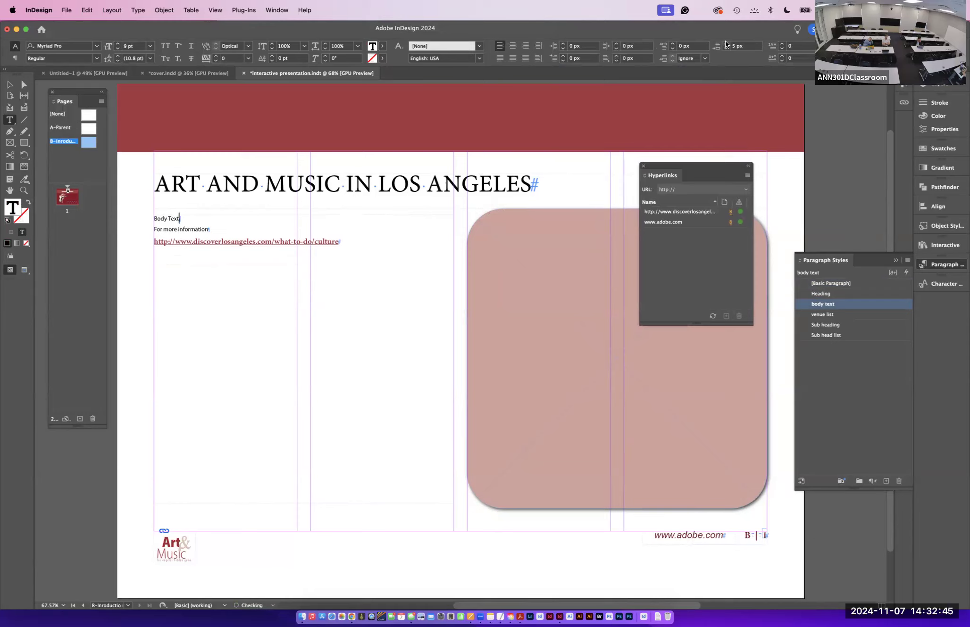
{"action": "left_click", "coordinate": [725, 42]}
{"action": "left_click", "coordinate": [725, 42]}
{"action": "left_click", "coordinate": [726, 42]}
{"action": "left_click", "coordinate": [725, 42]}
{"action": "left_click", "coordinate": [726, 42]}
{"action": "left_click", "coordinate": [725, 42]}
{"action": "left_click", "coordinate": [726, 42]}
{"action": "left_click", "coordinate": [725, 42]}
{"action": "left_click", "coordinate": [725, 42]}
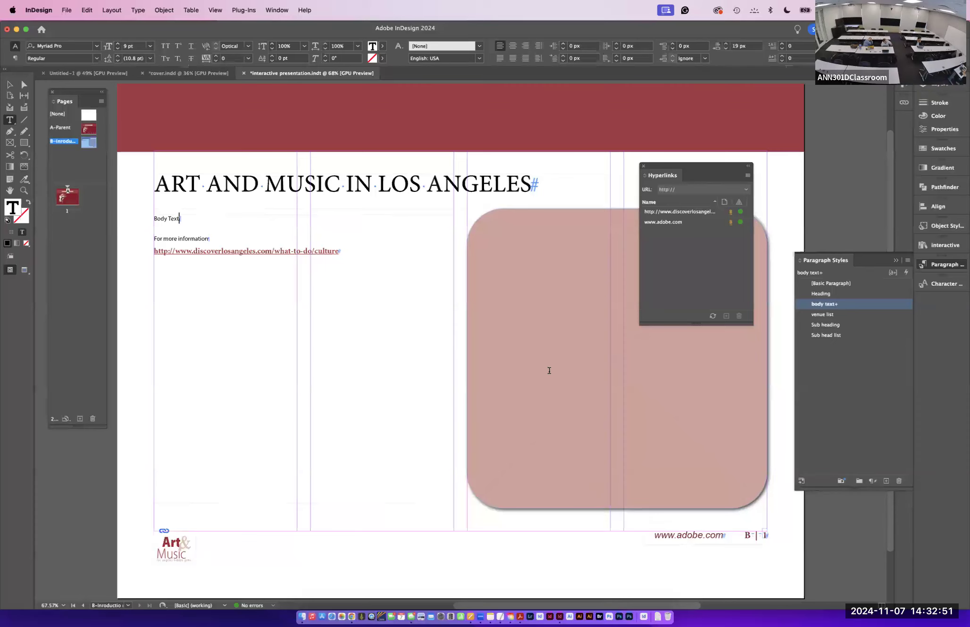
- Enlarge the "Body Text" placeholder to 37 pt and redefine the body text paragraph style to match it
{"action": "scroll", "coordinate": [548, 368], "scroll_direction": "left", "scroll_amount": 4}
{"action": "scroll", "coordinate": [548, 368], "scroll_direction": "up", "scroll_amount": 2}
{"action": "left_click_drag", "start_coordinate": [820, 261], "coordinate": [152, 98]}
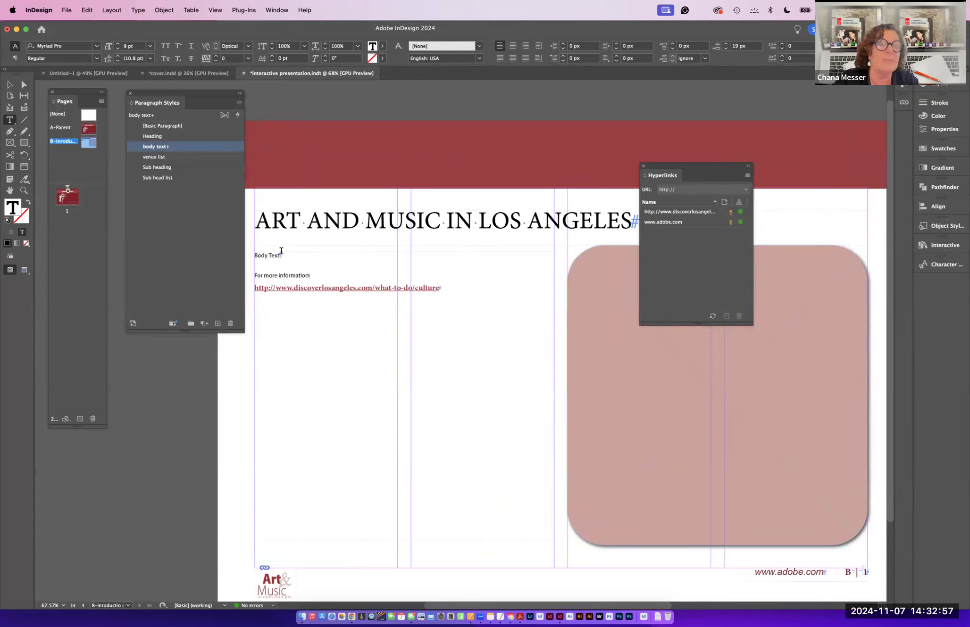
{"action": "triple_click", "coordinate": [252, 255]}
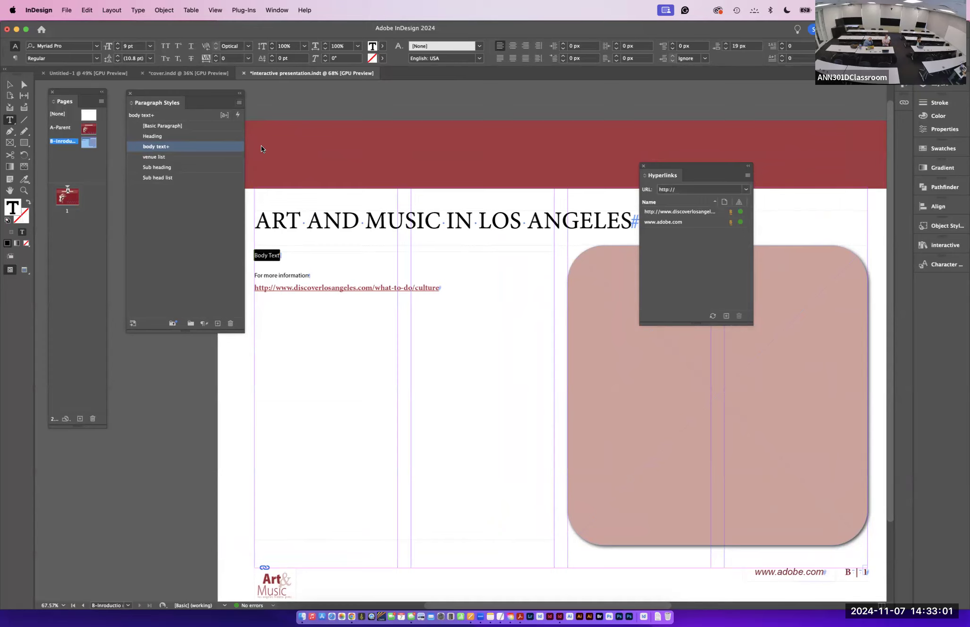
{"action": "left_click", "coordinate": [117, 44]}
{"action": "left_click", "coordinate": [118, 44]}
{"action": "left_click", "coordinate": [118, 43]}
{"action": "left_click", "coordinate": [118, 43]}
{"action": "left_click", "coordinate": [118, 44]}
{"action": "left_click", "coordinate": [118, 43]}
{"action": "left_click", "coordinate": [117, 44]}
{"action": "left_click", "coordinate": [117, 44]}
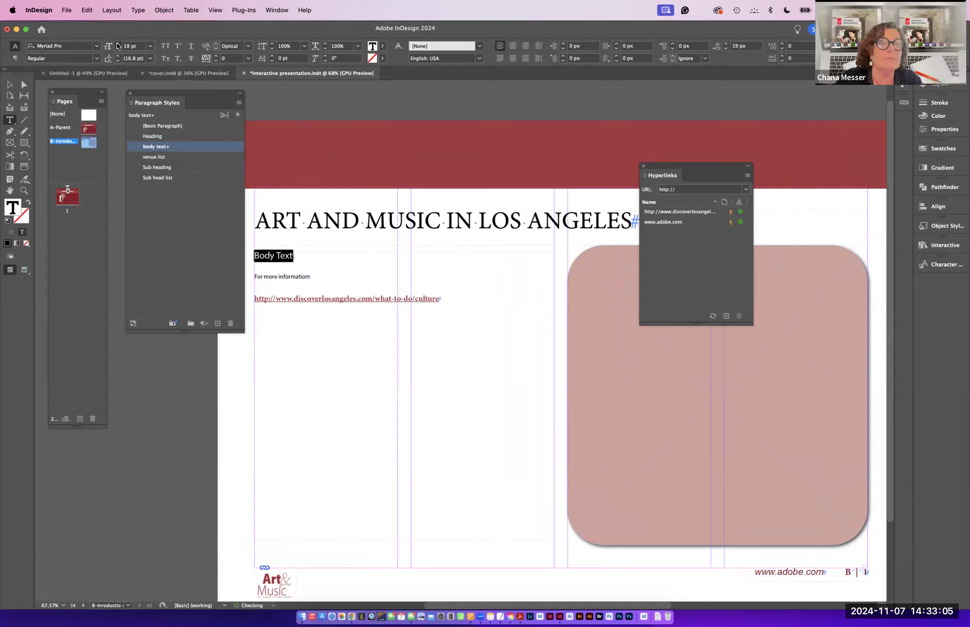
{"action": "left_click", "coordinate": [117, 44]}
{"action": "left_click", "coordinate": [118, 44]}
{"action": "left_click", "coordinate": [117, 44]}
{"action": "left_click", "coordinate": [118, 44]}
{"action": "left_click", "coordinate": [117, 44]}
{"action": "left_click", "coordinate": [118, 44]}
{"action": "left_click", "coordinate": [117, 44]}
{"action": "left_click", "coordinate": [117, 44]}
{"action": "left_click", "coordinate": [118, 44]}
{"action": "left_click", "coordinate": [117, 44]}
{"action": "left_click", "coordinate": [117, 44]}
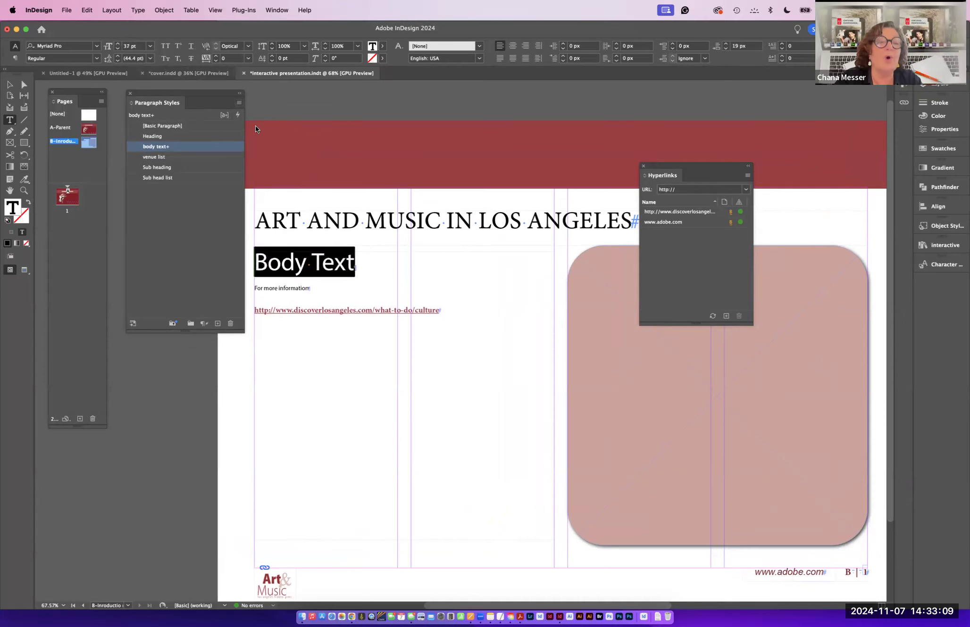
{"action": "left_click", "coordinate": [239, 102]}
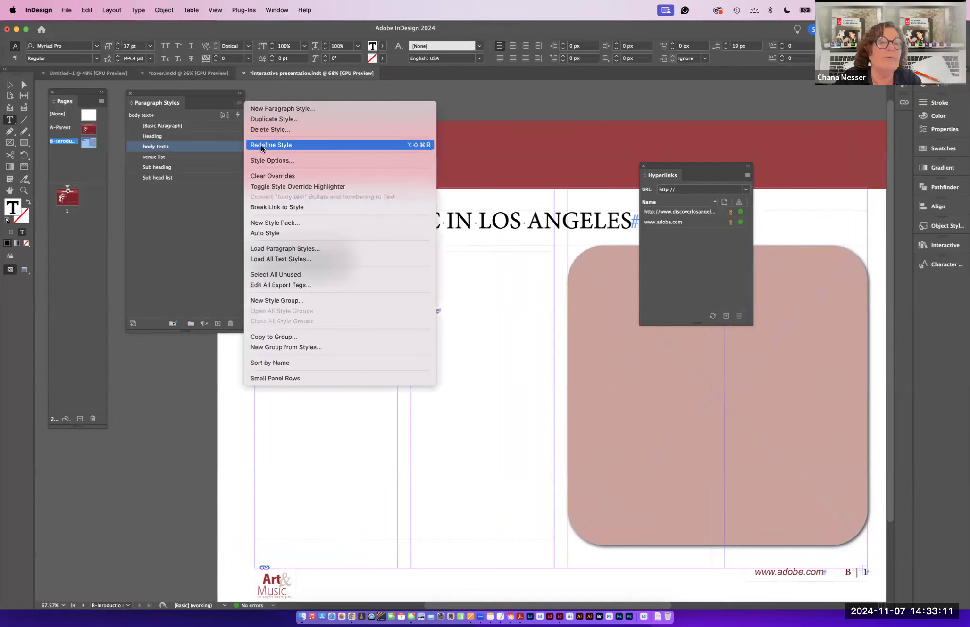
{"action": "left_click", "coordinate": [283, 145]}
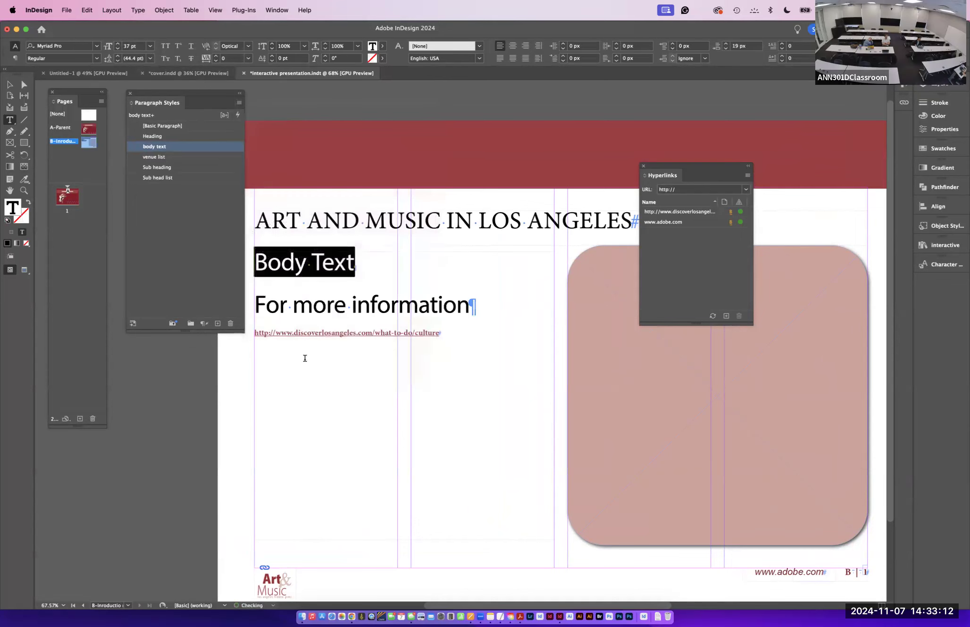
- Increase the space after the "For more information" paragraph to 40 px
{"action": "left_click", "coordinate": [469, 309]}
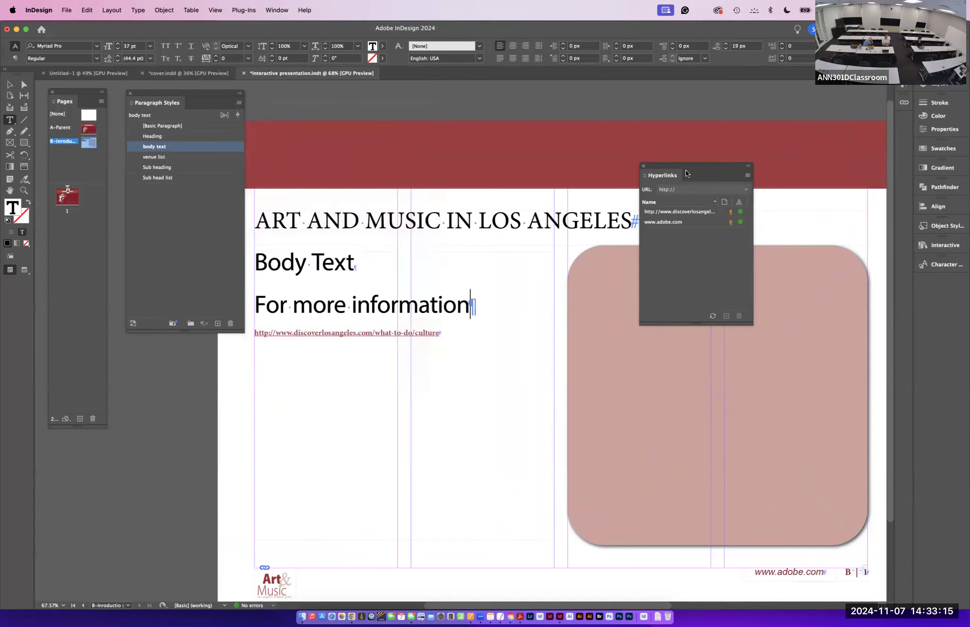
{"action": "left_click", "coordinate": [726, 44]}
{"action": "left_click", "coordinate": [726, 43]}
{"action": "left_click", "coordinate": [726, 44]}
{"action": "left_click", "coordinate": [726, 44]}
{"action": "left_click", "coordinate": [726, 44]}
{"action": "left_click", "coordinate": [726, 44]}
{"action": "left_click", "coordinate": [725, 45]}
{"action": "left_click", "coordinate": [725, 44]}
{"action": "left_click", "coordinate": [726, 45]}
{"action": "left_click", "coordinate": [726, 44]}
{"action": "left_click", "coordinate": [726, 45]}
{"action": "left_click", "coordinate": [726, 44]}
{"action": "left_click", "coordinate": [726, 44]}
{"action": "left_click", "coordinate": [725, 44]}
- Set the "For more information" text to 14 pt and save its formatting as a new paragraph style named info
{"action": "left_click_drag", "start_coordinate": [470, 307], "coordinate": [254, 306]}
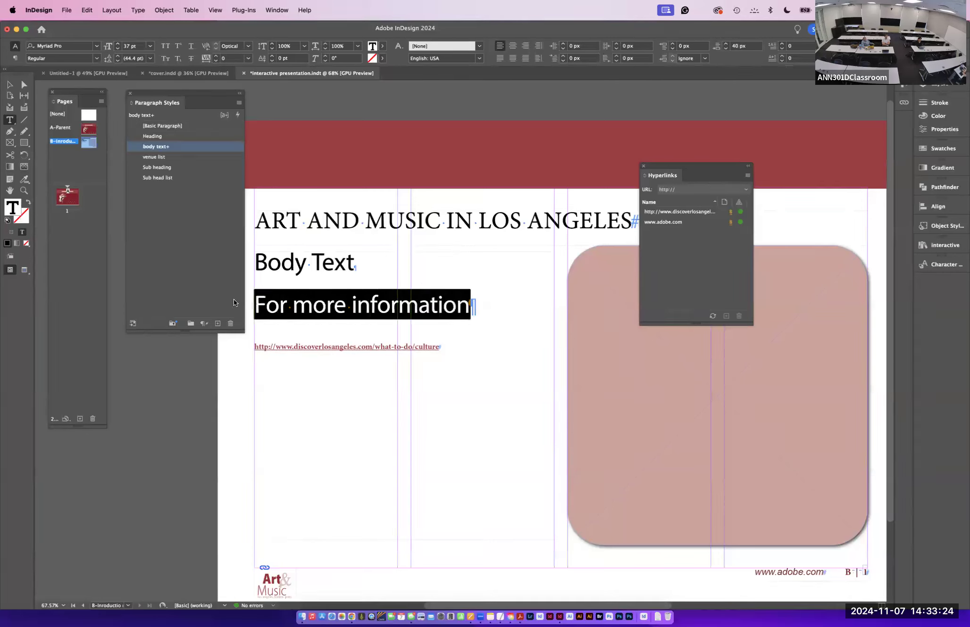
{"action": "left_click", "coordinate": [149, 46]}
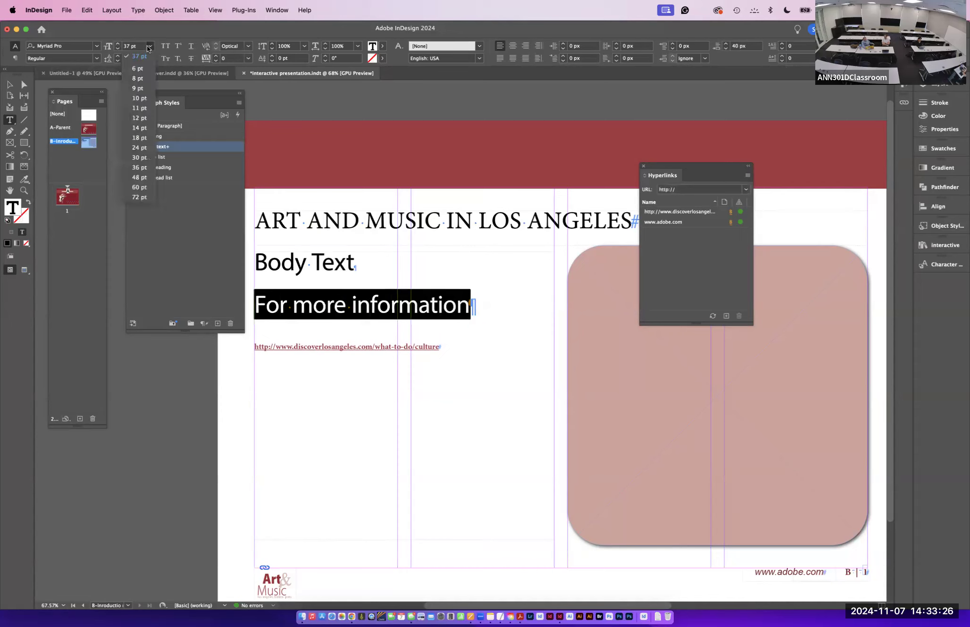
{"action": "left_click", "coordinate": [139, 128]}
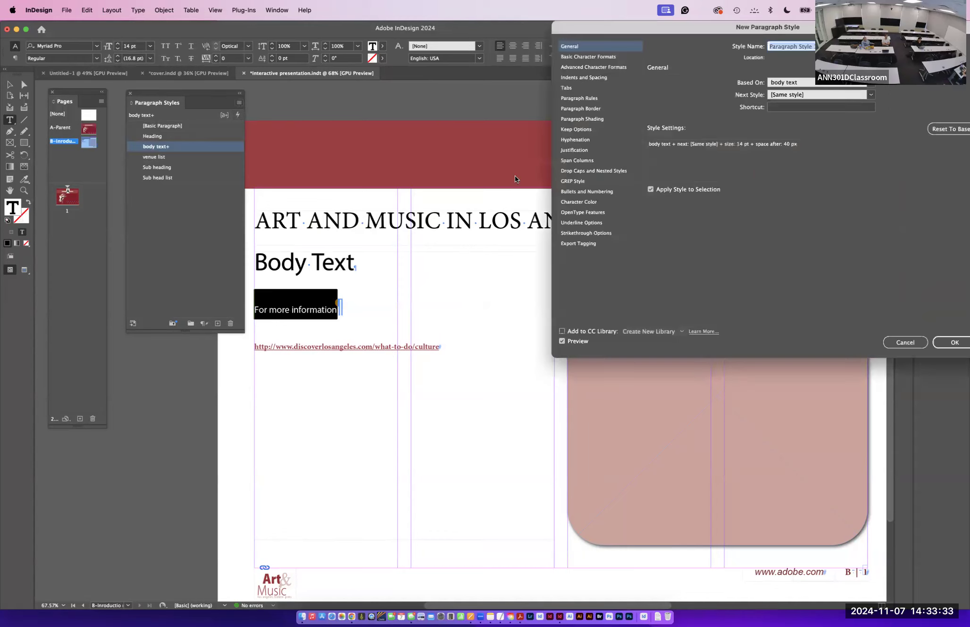
{"action": "type", "text": "info"}
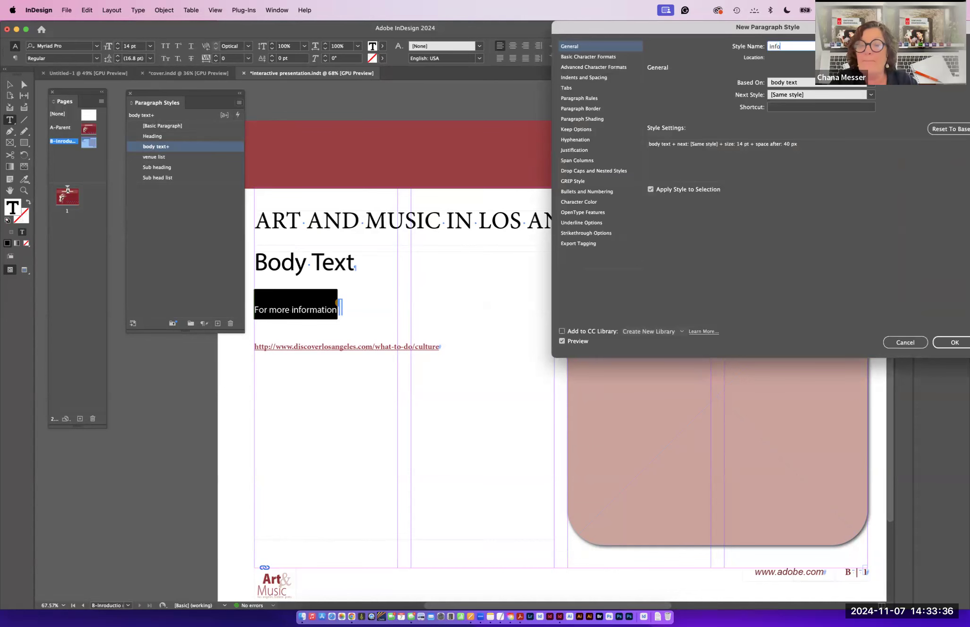
{"action": "key", "text": "Return"}
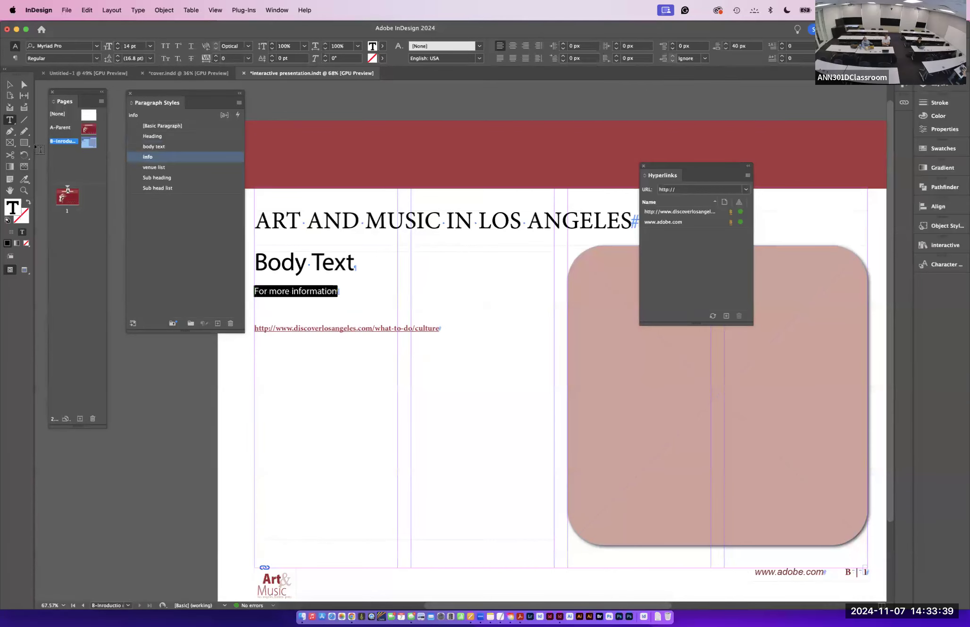
- Add pages based on the B-Introduction parent until the document has seven pages
{"action": "left_click_drag", "start_coordinate": [90, 142], "coordinate": [66, 211]}
{"action": "left_click_drag", "start_coordinate": [67, 218], "coordinate": [72, 222]}
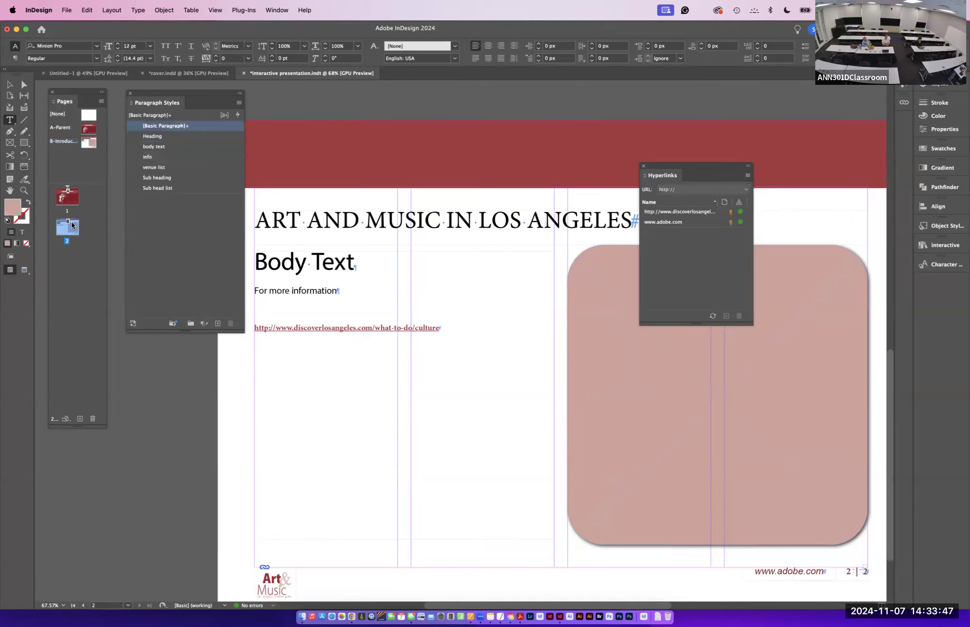
{"action": "left_click_drag", "start_coordinate": [90, 139], "coordinate": [66, 254]}
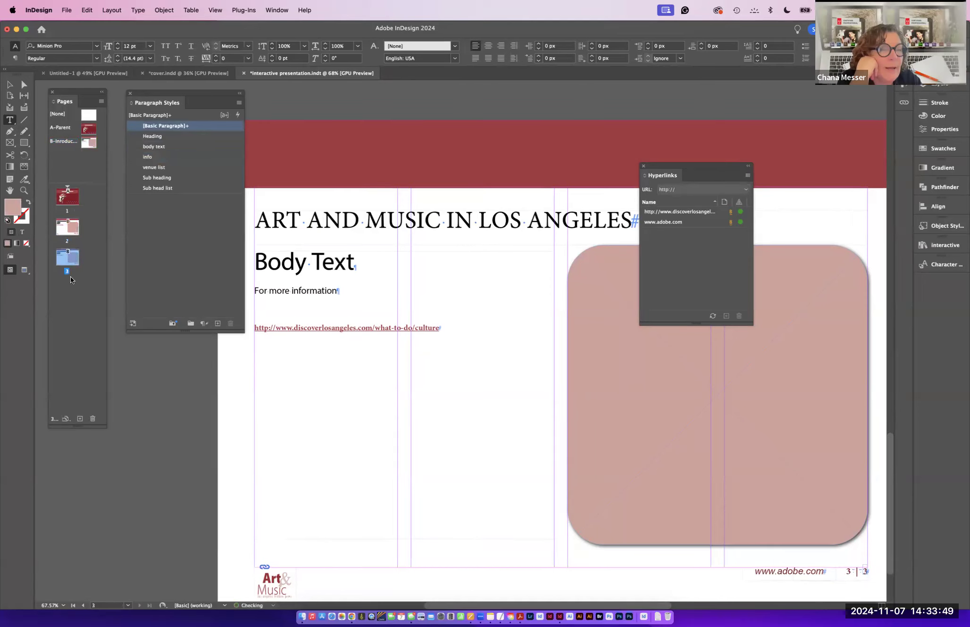
{"action": "left_click", "coordinate": [80, 419]}
{"action": "left_click", "coordinate": [80, 419]}
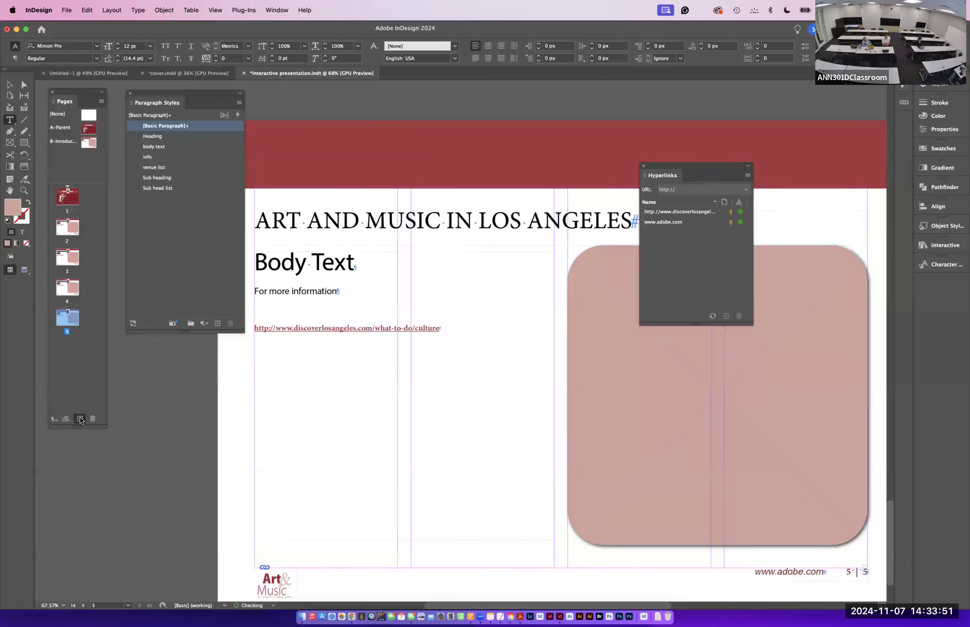
{"action": "left_click", "coordinate": [80, 419]}
{"action": "left_click", "coordinate": [80, 418]}
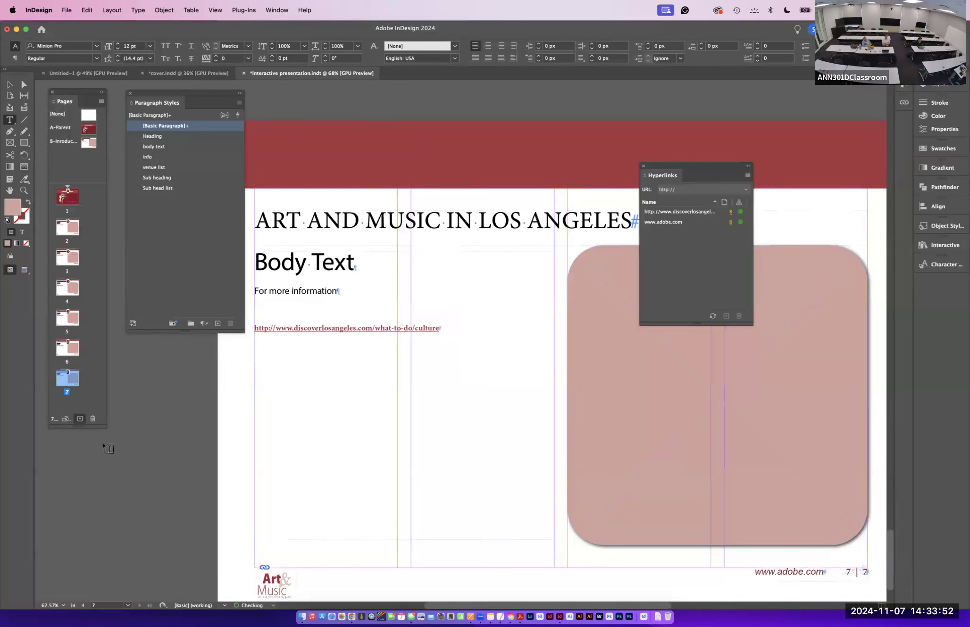
- Go to page 2 and save the document
{"action": "double_click", "coordinate": [60, 228]}
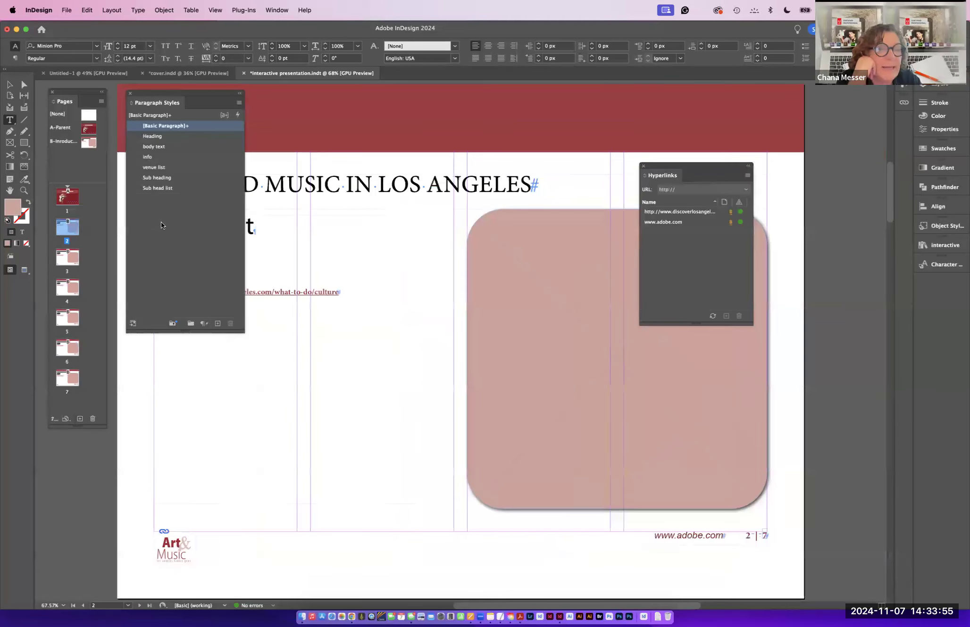
{"action": "left_click_drag", "start_coordinate": [184, 93], "coordinate": [785, 95]}
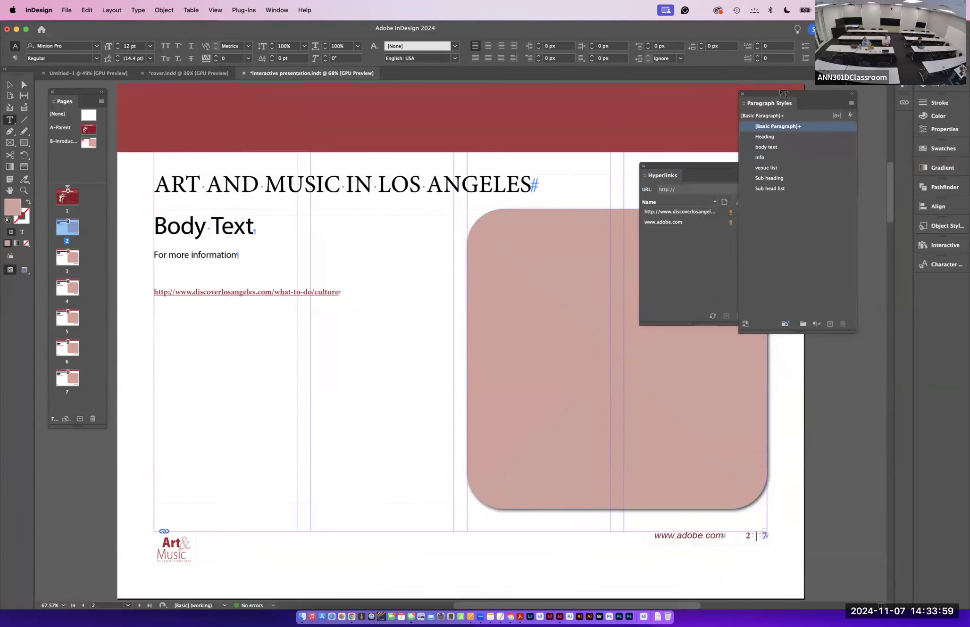
{"action": "key", "text": "super+s"}
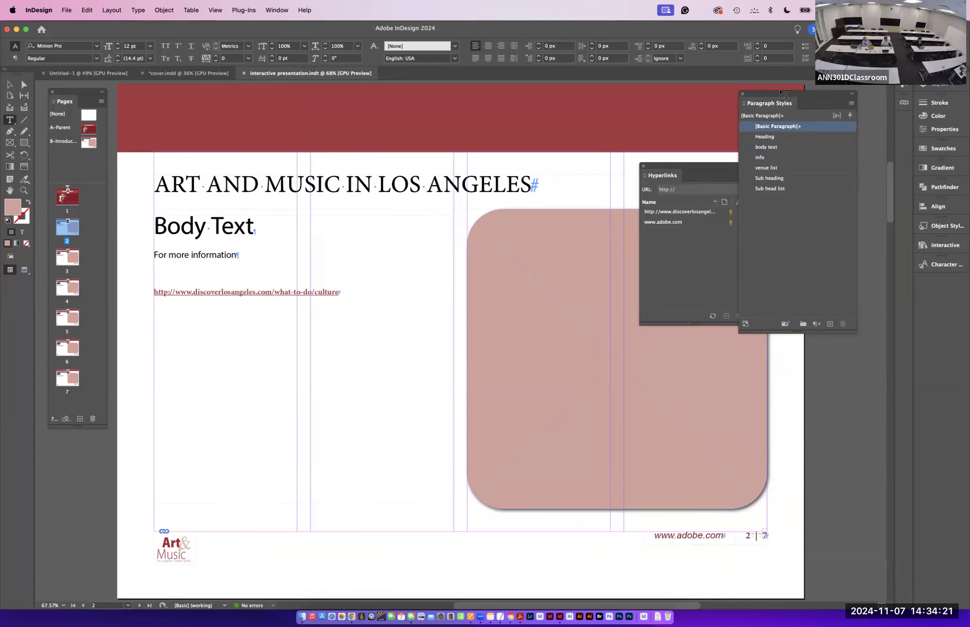
- Try creating a new blank parent named grid images, then undo it and save
{"action": "left_click", "coordinate": [85, 141]}
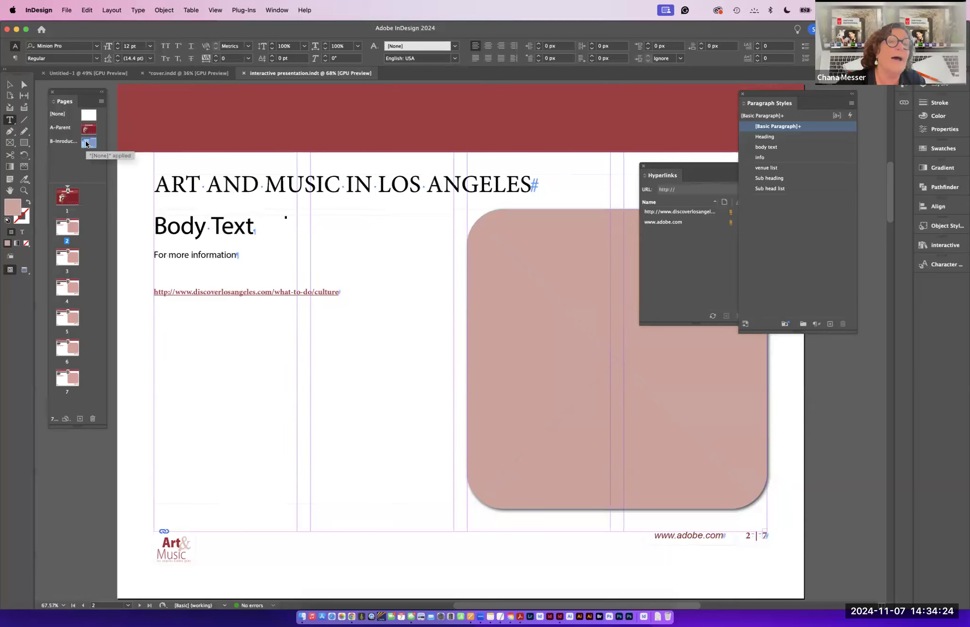
{"action": "left_click", "coordinate": [101, 102]}
{"action": "left_click", "coordinate": [141, 190]}
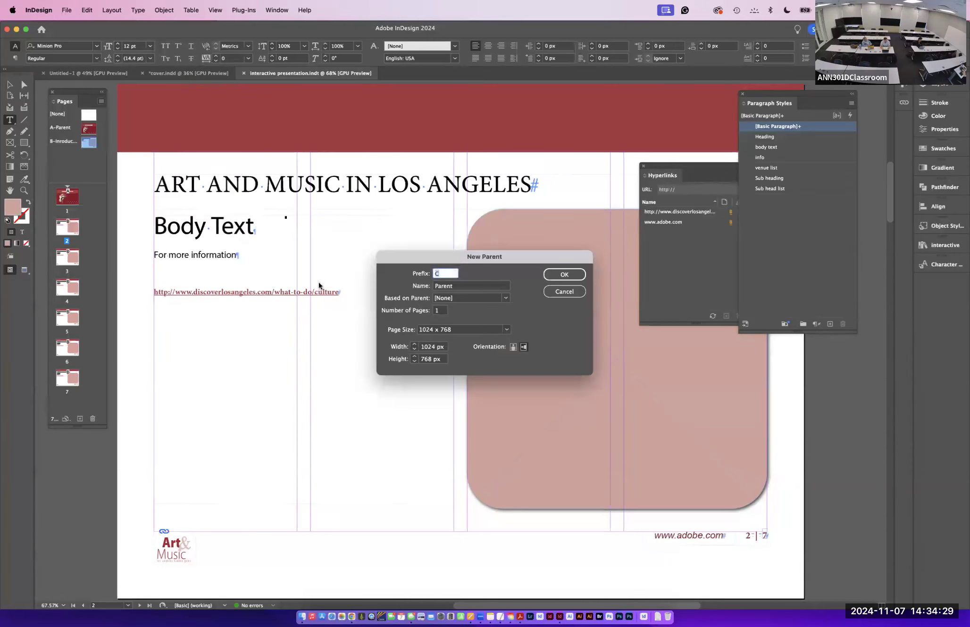
{"action": "key", "text": "Tab"}
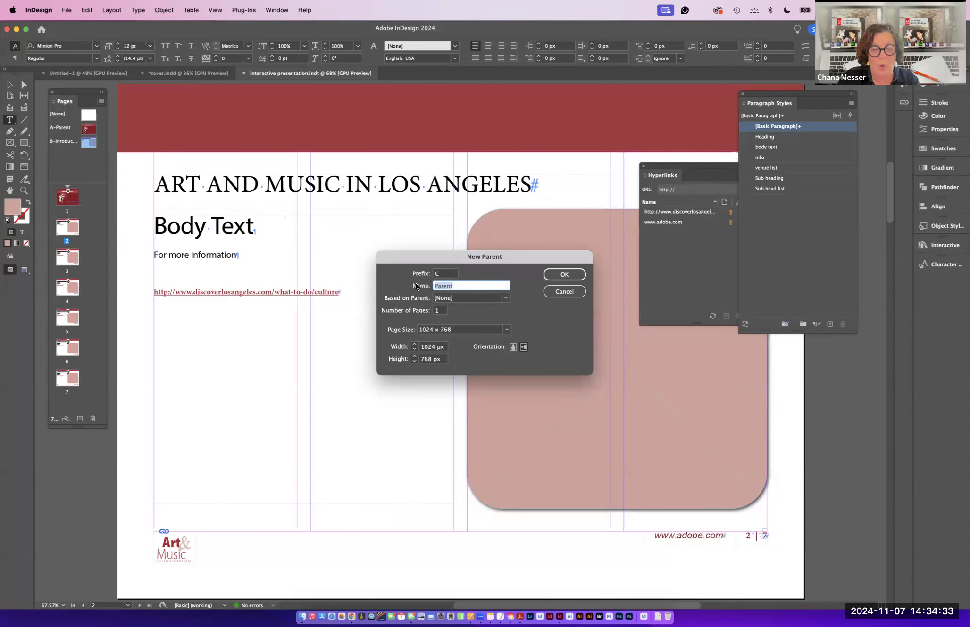
{"action": "type", "text": "crid"}
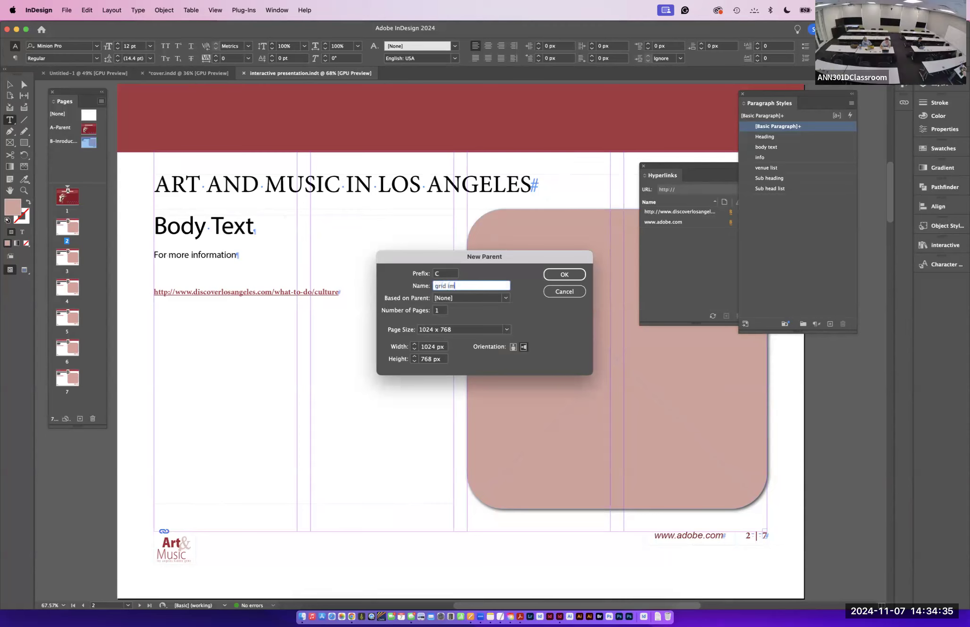
{"action": "type", "text": " images"}
{"action": "left_click", "coordinate": [561, 277]}
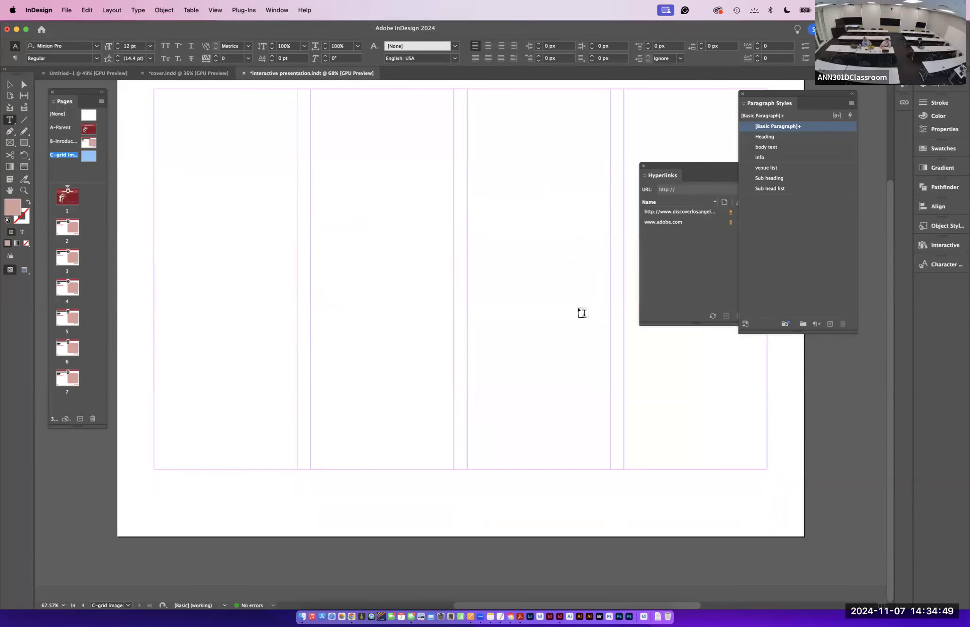
{"action": "key", "text": "super+z"}
{"action": "key", "text": "super+s"}
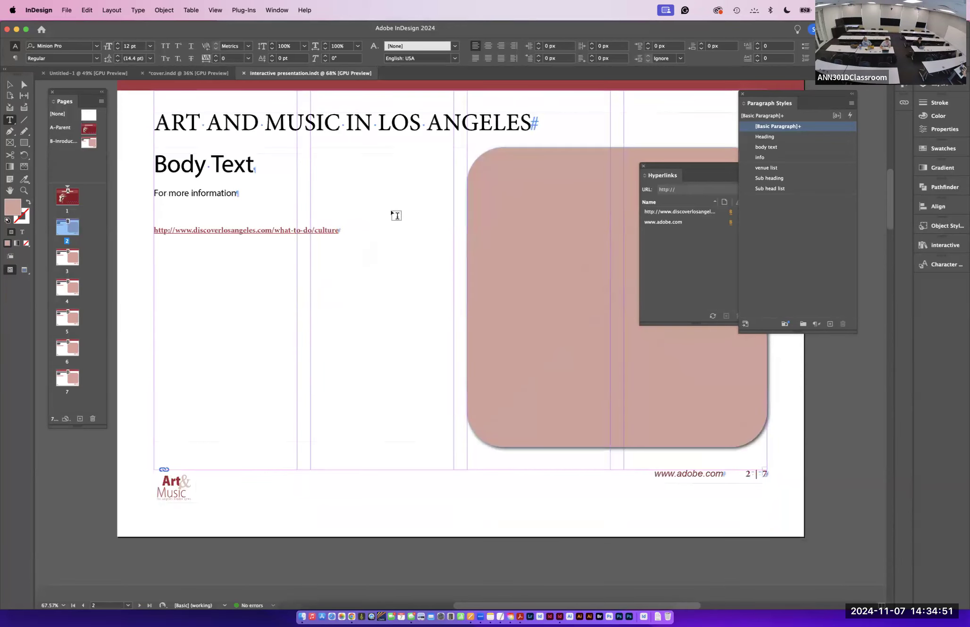
- Duplicate the B-Introduction parent spread and rename the copy grid
{"action": "right_click", "coordinate": [91, 141]}
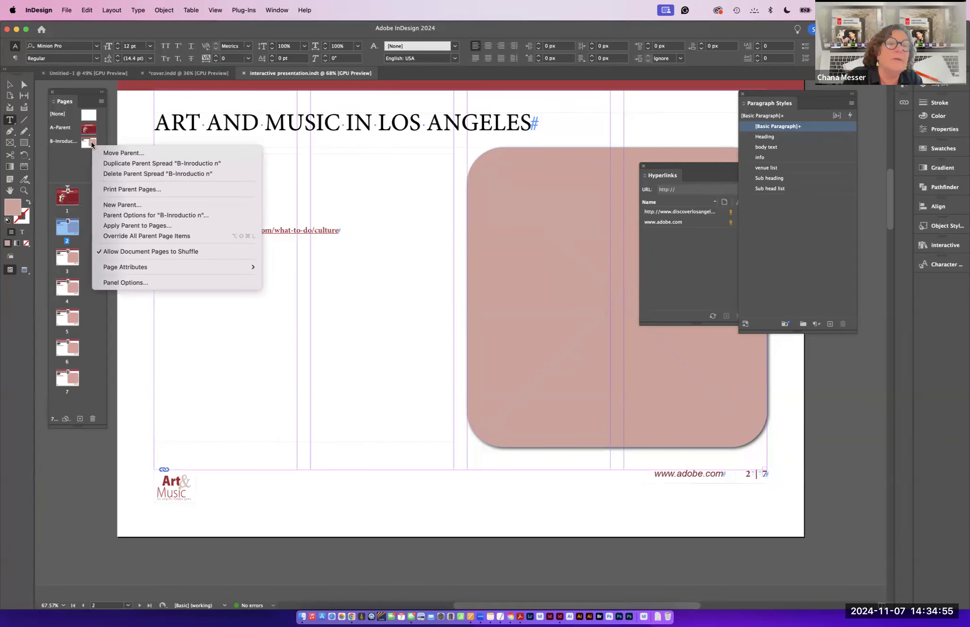
{"action": "left_click", "coordinate": [113, 163]}
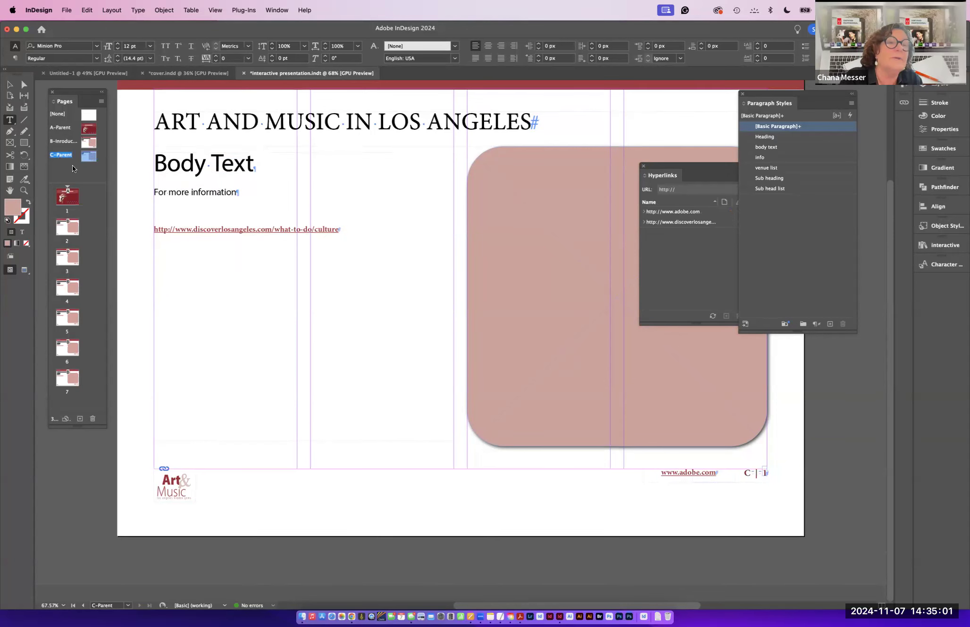
{"action": "right_click", "coordinate": [90, 228]}
{"action": "left_click", "coordinate": [194, 230]}
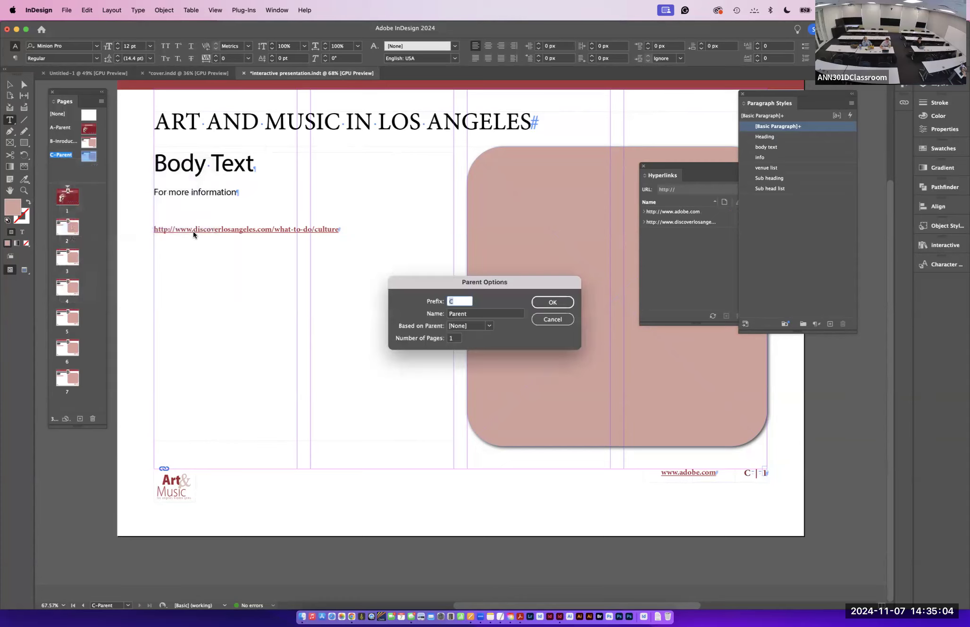
{"action": "left_click", "coordinate": [483, 312]}
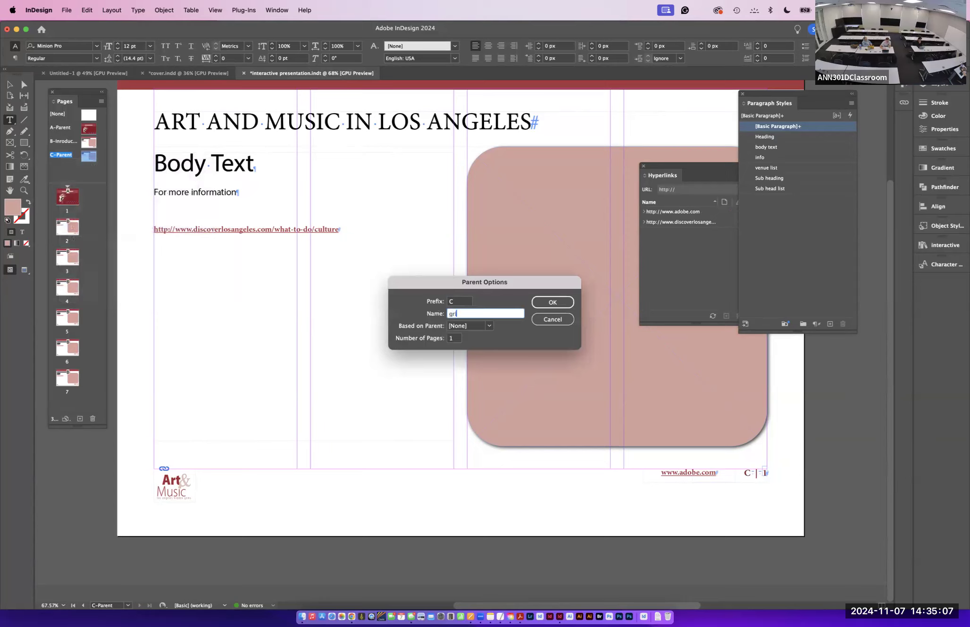
{"action": "left_click", "coordinate": [555, 299]}
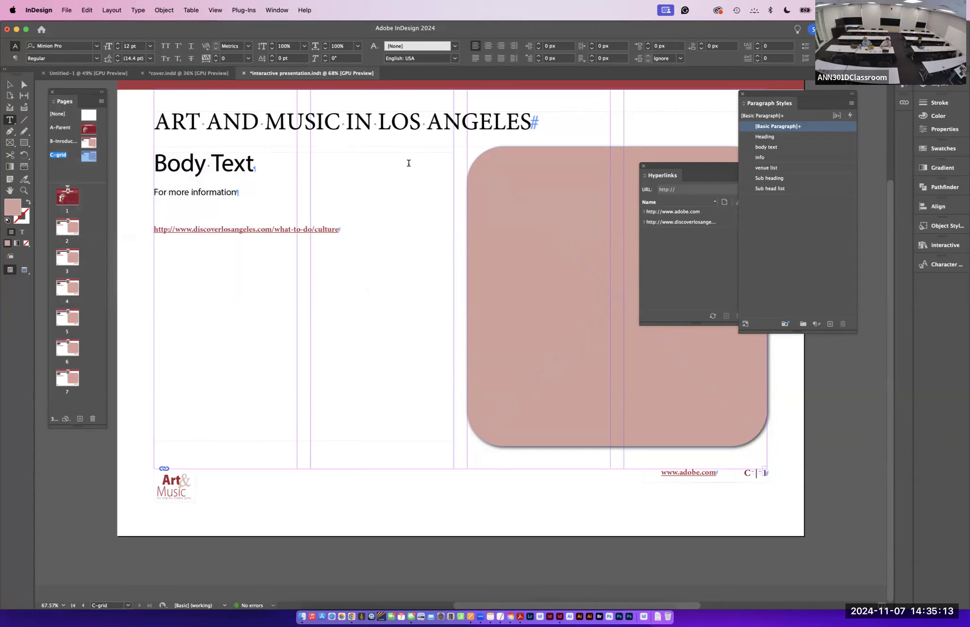
- Center-align the heading on the grid parent
{"action": "left_click_drag", "start_coordinate": [531, 121], "coordinate": [149, 115]}
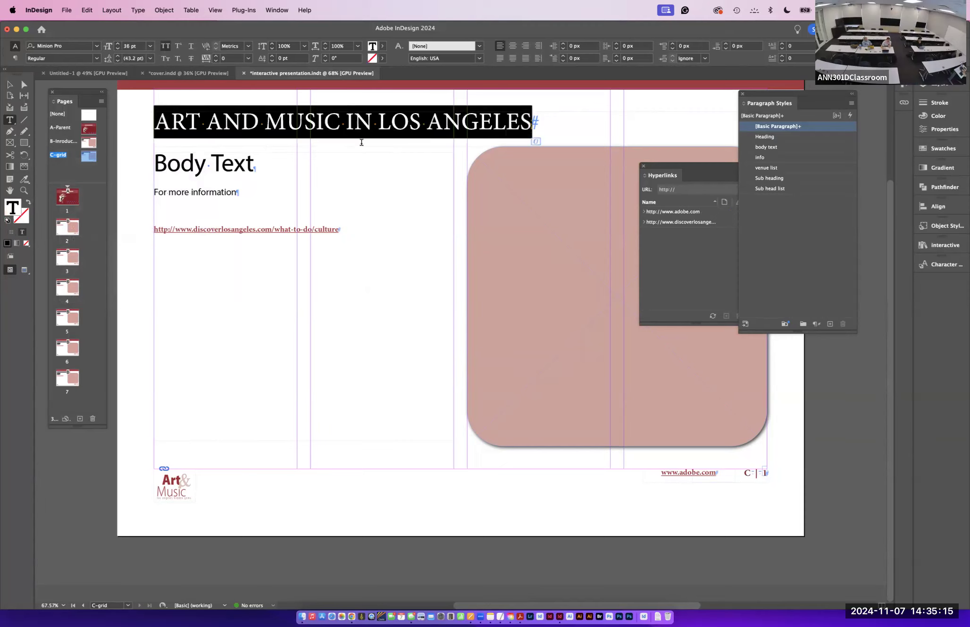
{"action": "left_click", "coordinate": [513, 46]}
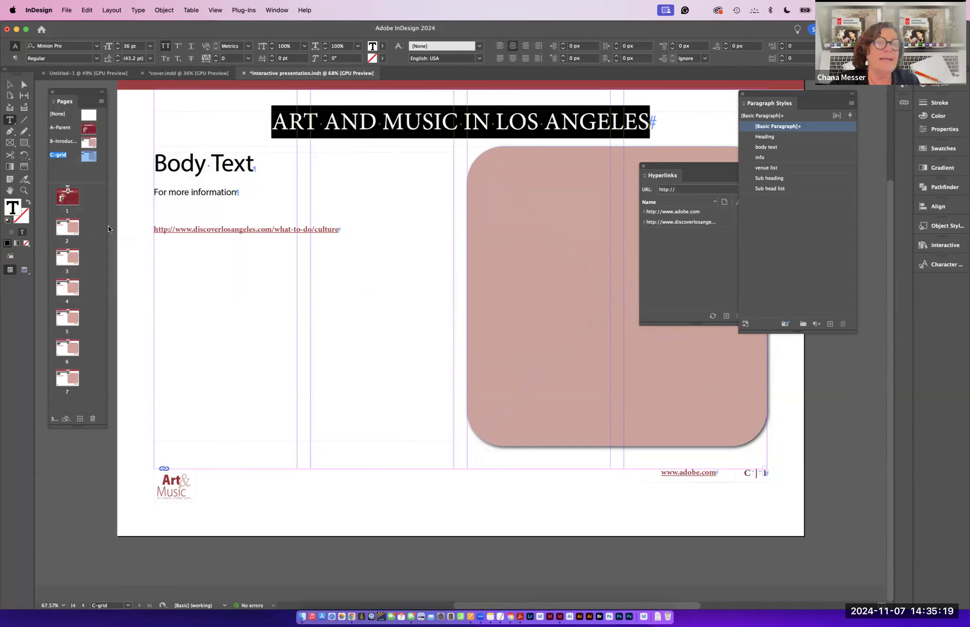
{"action": "key", "text": "Escape"}
- Delete the body text frame and the rounded image frame from the grid parent
{"action": "left_click", "coordinate": [209, 177]}
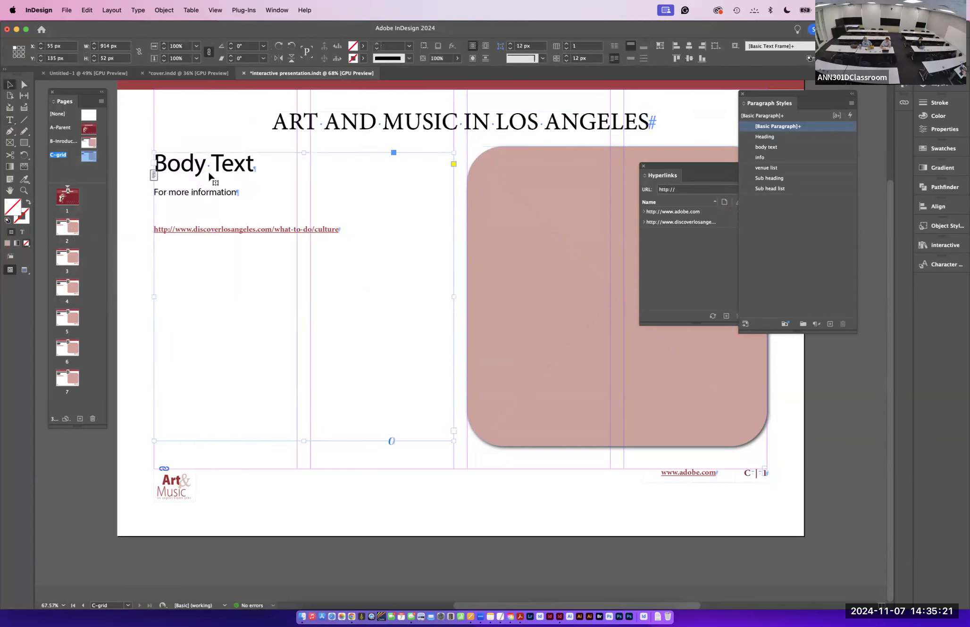
{"action": "key", "text": "Delete"}
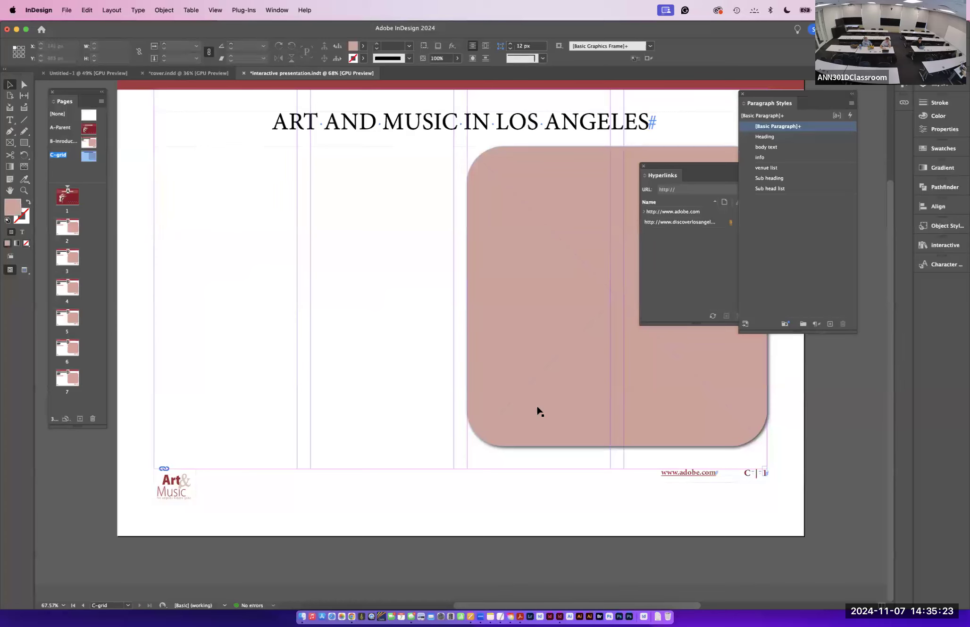
{"action": "left_click", "coordinate": [538, 411]}
{"action": "key", "text": "Delete"}
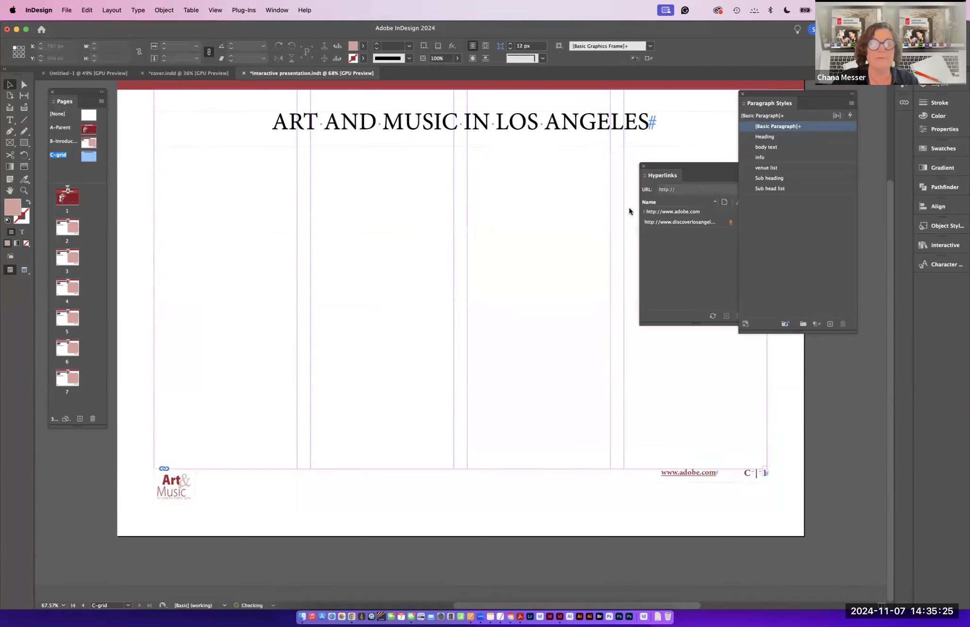
- Draw a two-by-two grid of rectangle frames filling the area below the heading on the grid parent
{"action": "left_click_drag", "start_coordinate": [653, 163], "coordinate": [872, 323]}
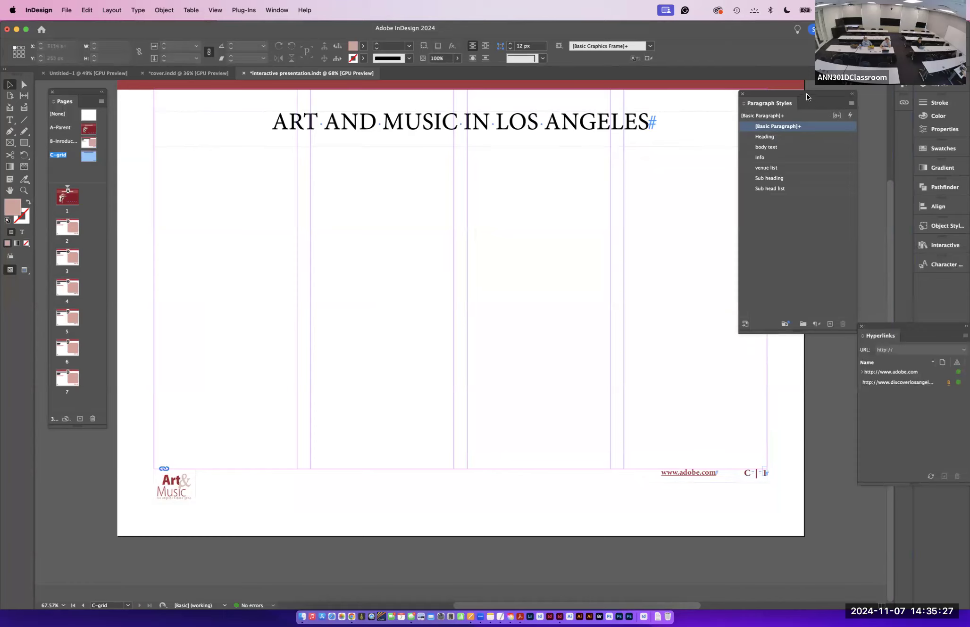
{"action": "left_click_drag", "start_coordinate": [828, 107], "coordinate": [939, 231]}
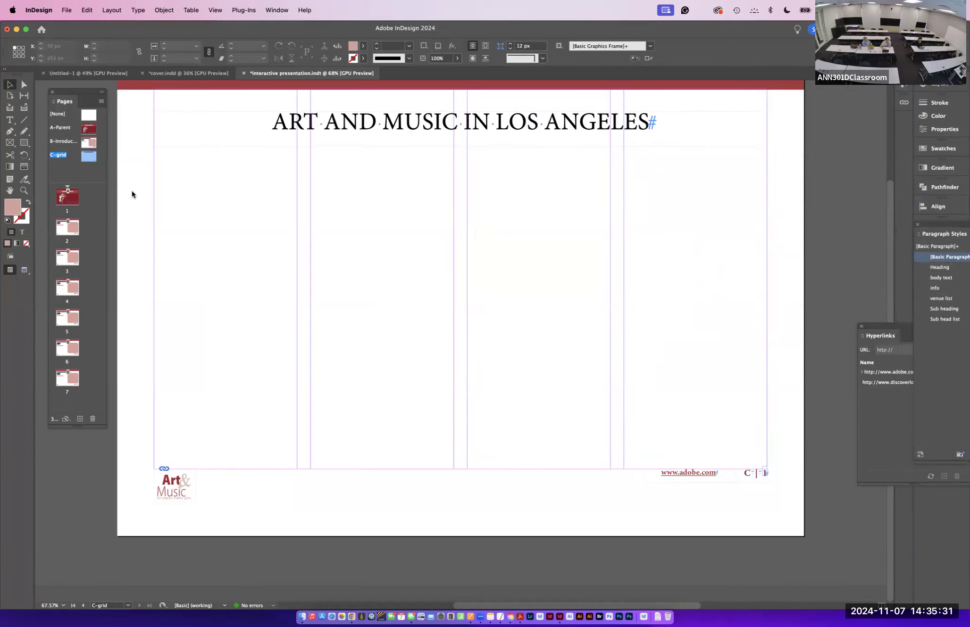
{"action": "left_click", "coordinate": [10, 142]}
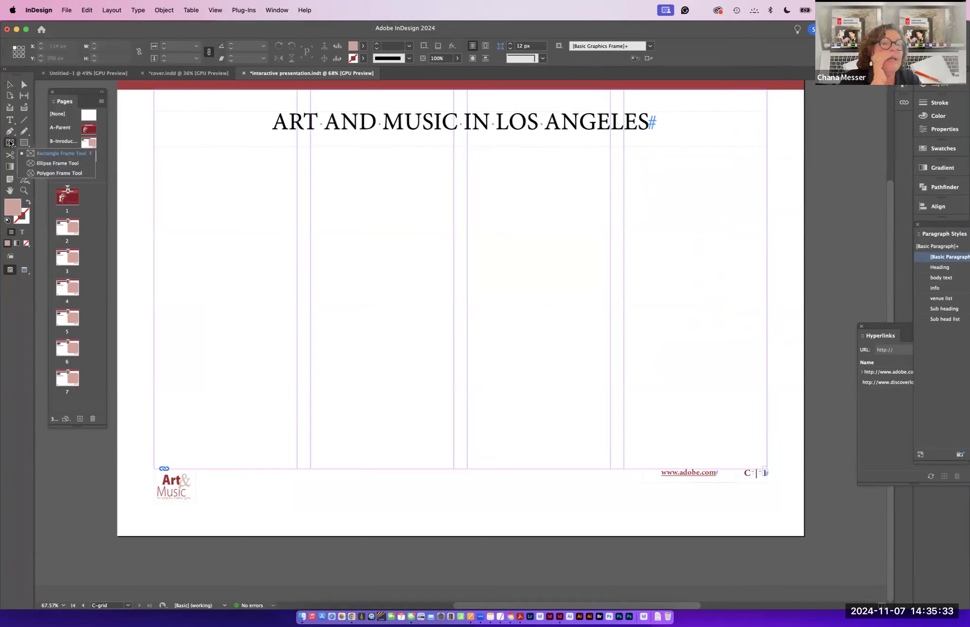
{"action": "left_click", "coordinate": [36, 154]}
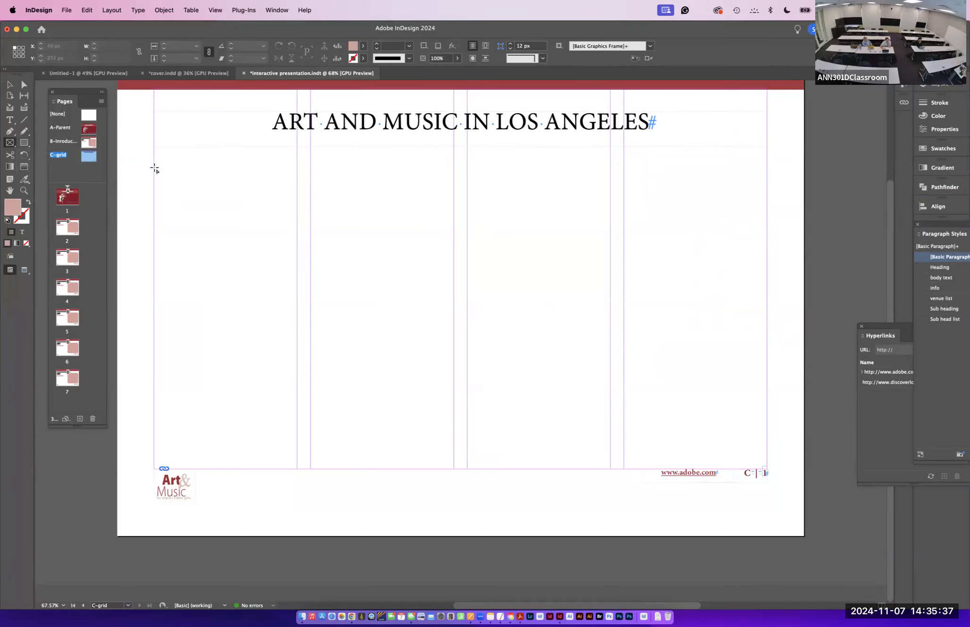
{"action": "left_click_drag", "start_coordinate": [156, 173], "coordinate": [767, 447]}
{"action": "key", "text": "Up"}
{"action": "key", "text": "Right"}
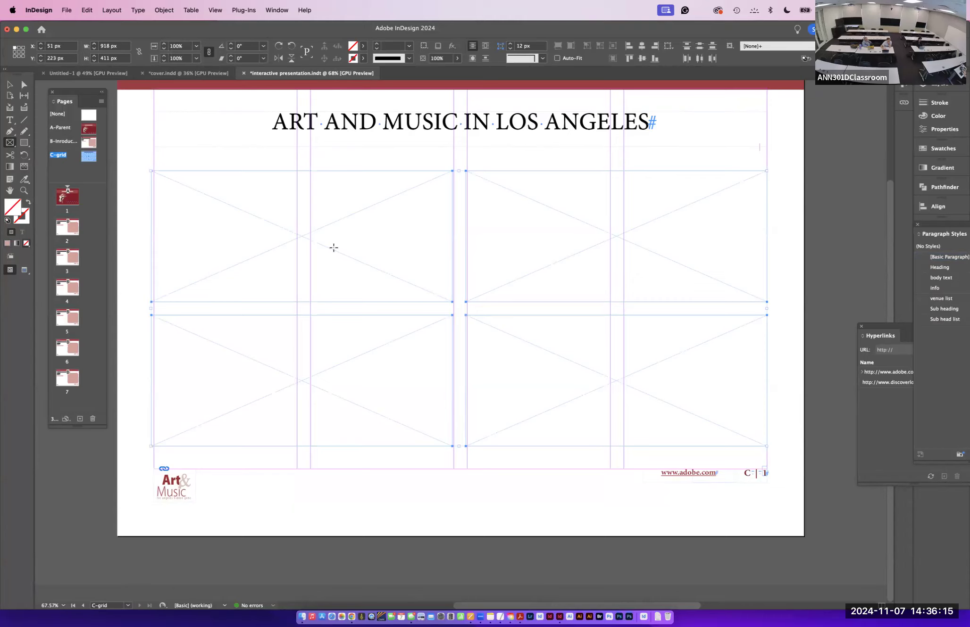
{"action": "right_click", "coordinate": [336, 246]}
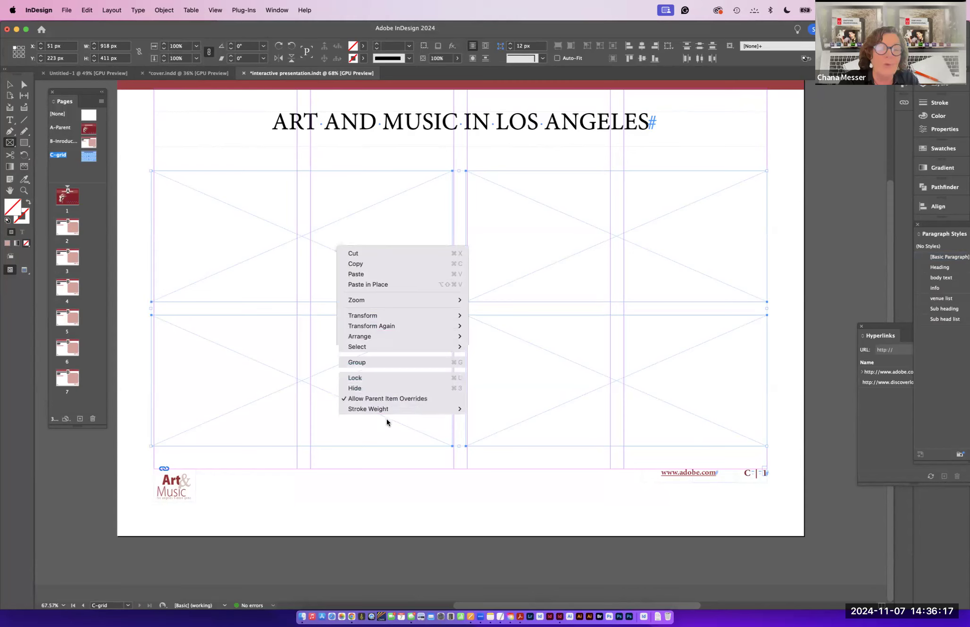
{"action": "left_click", "coordinate": [520, 418]}
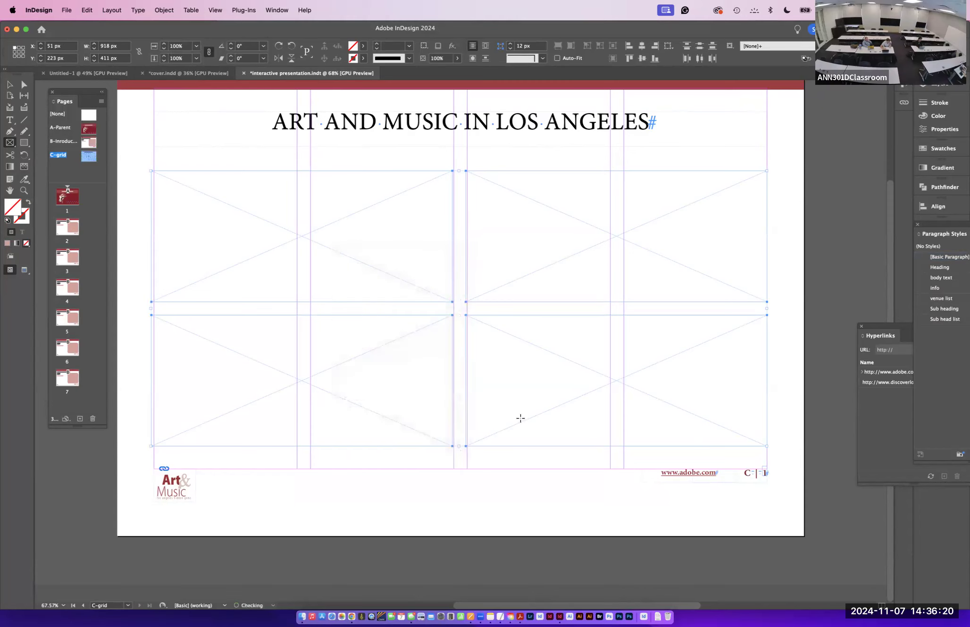
- Set the four grid frames' frame fitting to Auto-Fit with Fill Frame Proportionally
{"action": "right_click", "coordinate": [396, 314]}
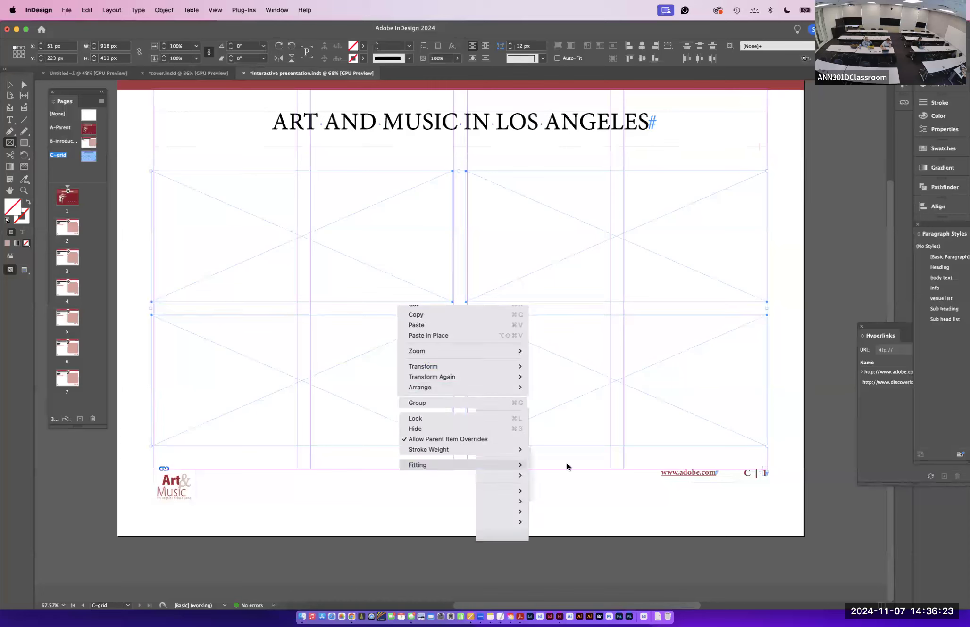
{"action": "left_click", "coordinate": [565, 476]}
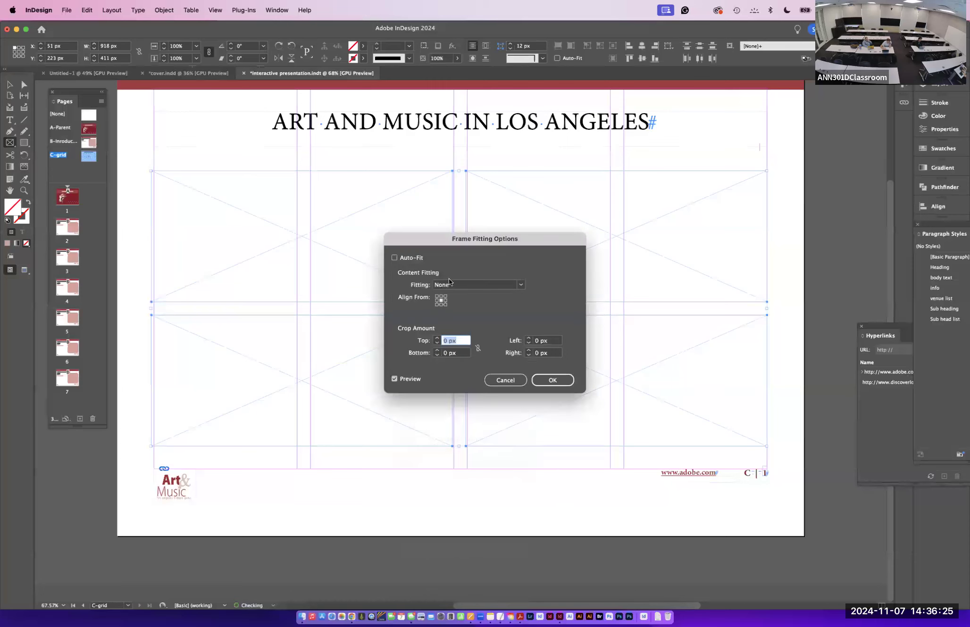
{"action": "left_click", "coordinate": [393, 258]}
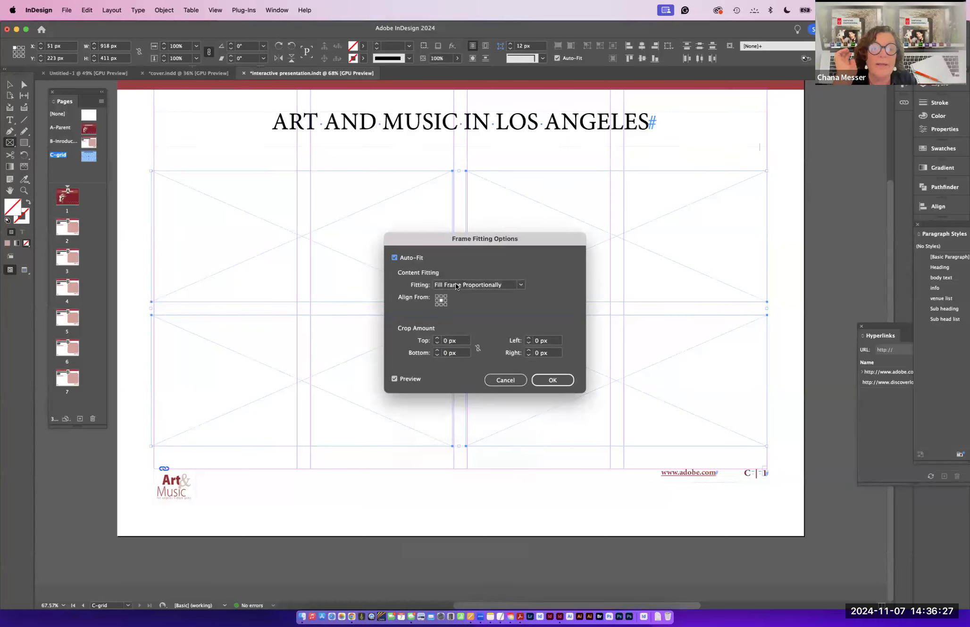
{"action": "left_click", "coordinate": [544, 379]}
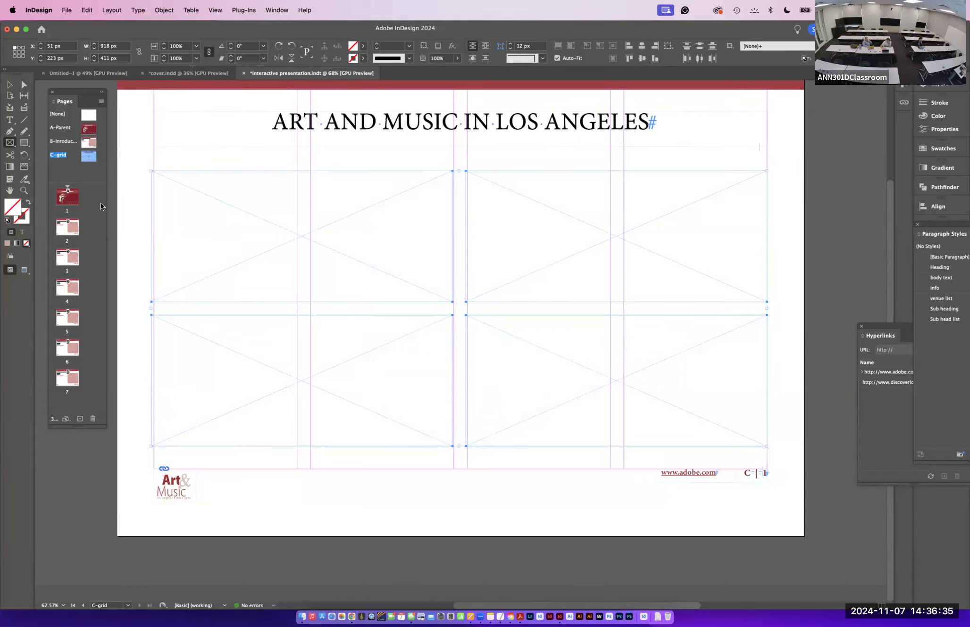
- Add a new document page based on the C-grid parent, and return to editing the C-grid parent
{"action": "left_click_drag", "start_coordinate": [87, 160], "coordinate": [69, 401]}
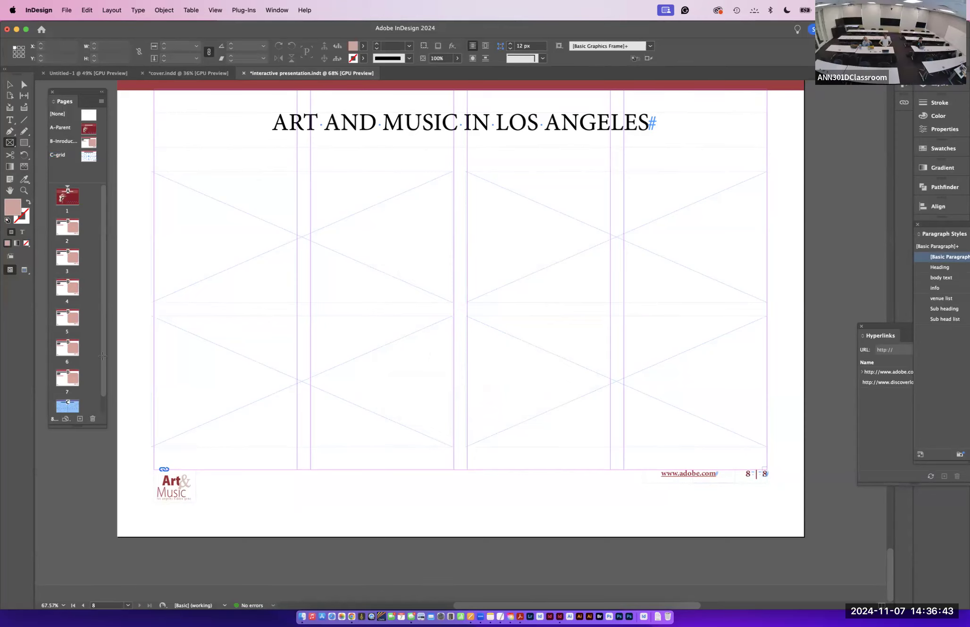
{"action": "double_click", "coordinate": [86, 155]}
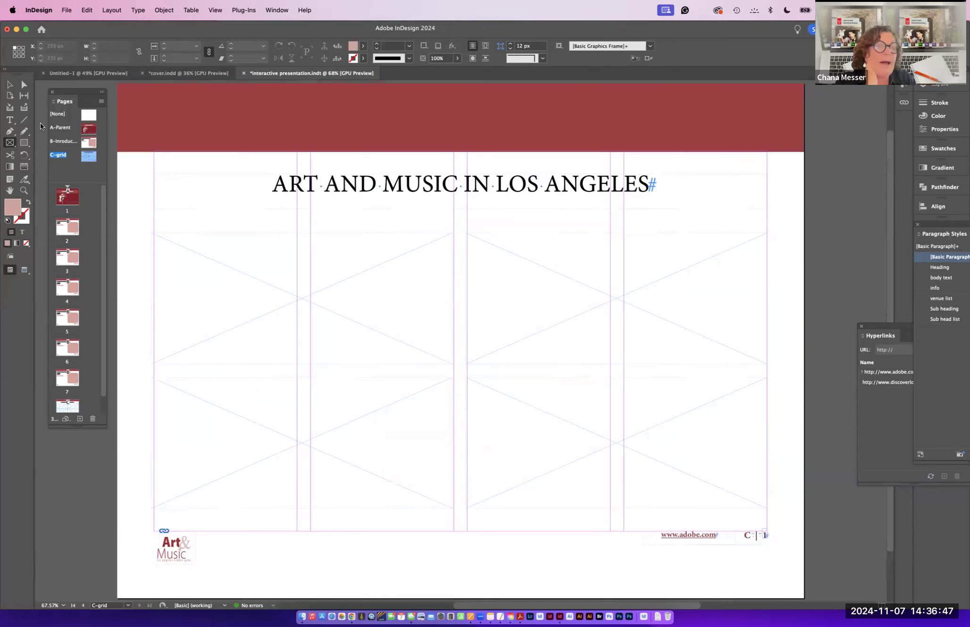
- Fill all four grid frames on the C-grid parent with the C=25 M=90 theme swatch at 40% tint
{"action": "left_click", "coordinate": [10, 86]}
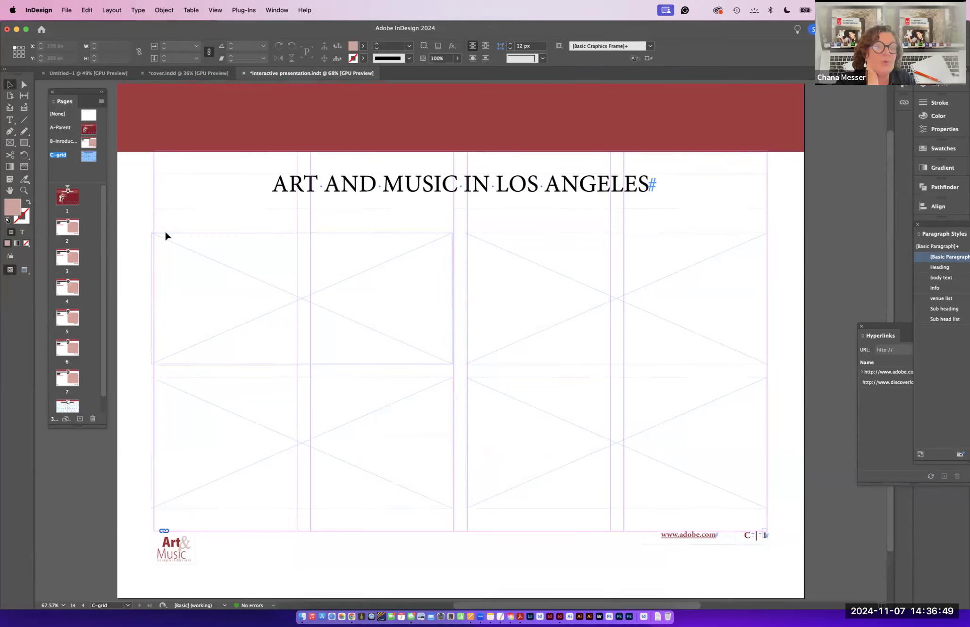
{"action": "left_click_drag", "start_coordinate": [145, 227], "coordinate": [766, 485]}
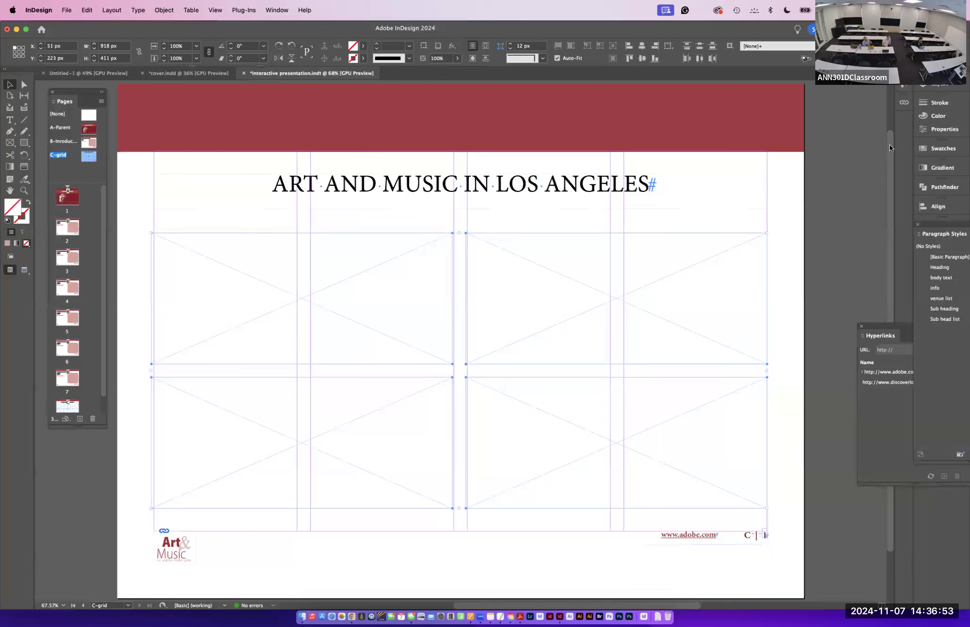
{"action": "left_click", "coordinate": [941, 129]}
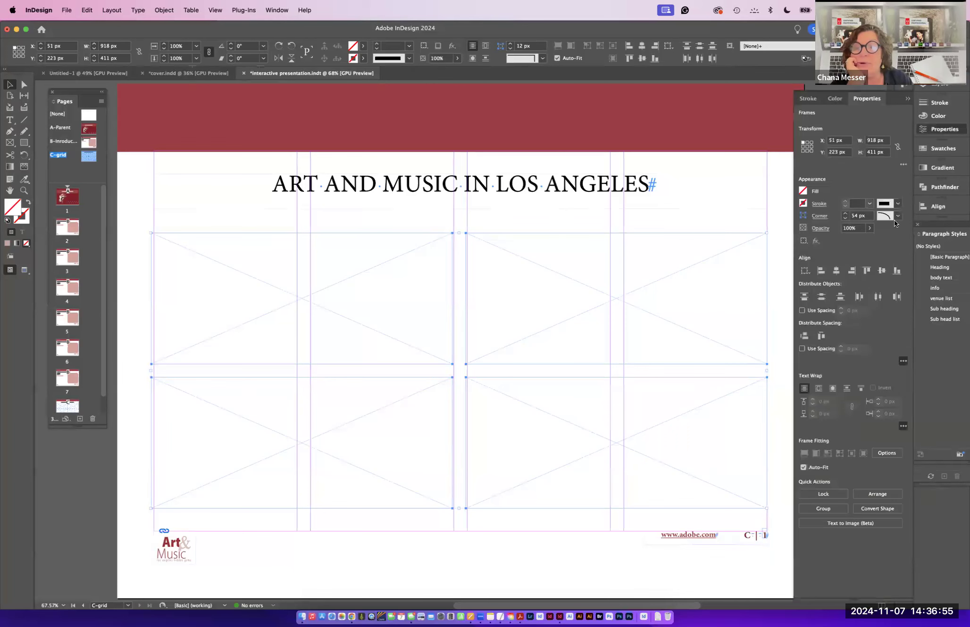
{"action": "left_click", "coordinate": [801, 192]}
{"action": "scroll", "coordinate": [722, 303], "scroll_direction": "down", "scroll_amount": 1}
{"action": "left_click", "coordinate": [698, 305]}
{"action": "left_click", "coordinate": [713, 335]}
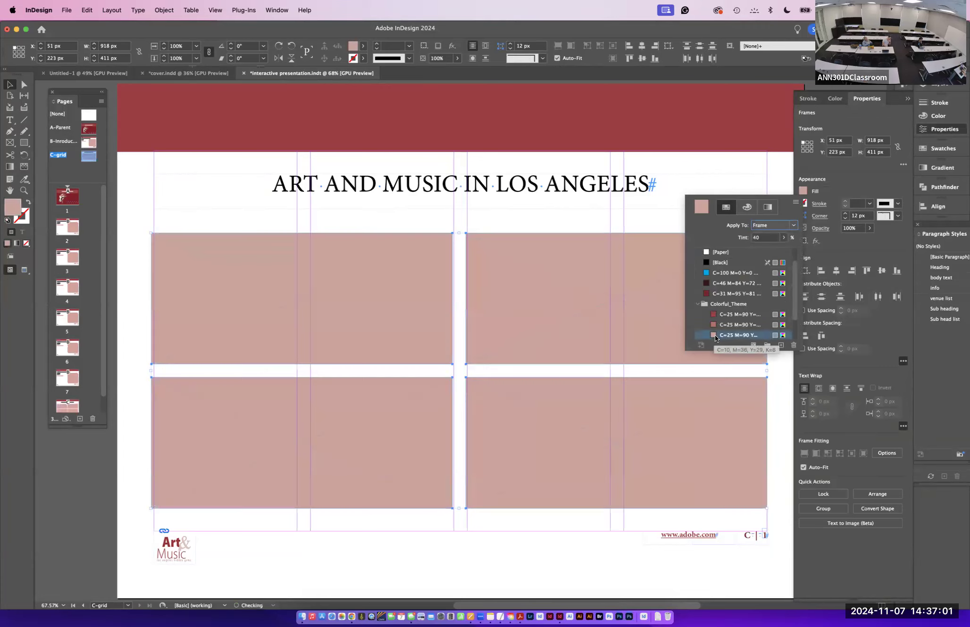
{"action": "left_click", "coordinate": [9, 86]}
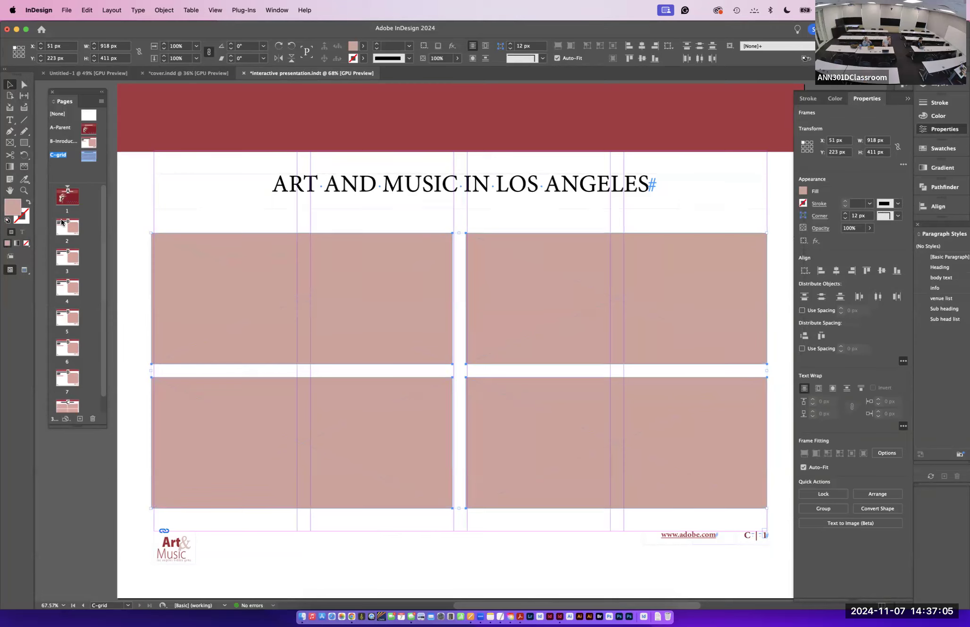
{"action": "left_click", "coordinate": [136, 213]}
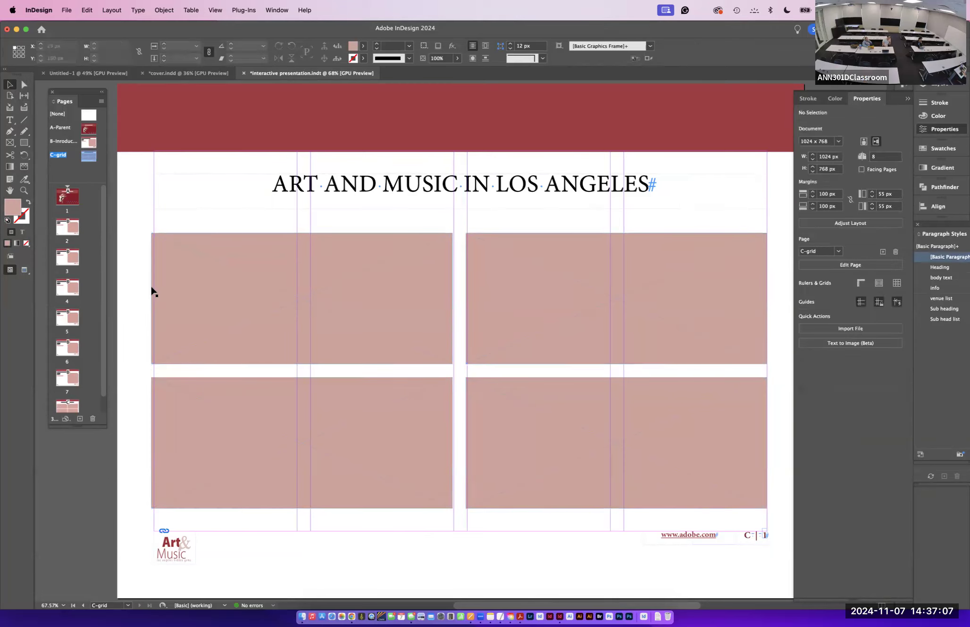
- Delete document pages 5 through 7
{"action": "left_click", "coordinate": [69, 377]}
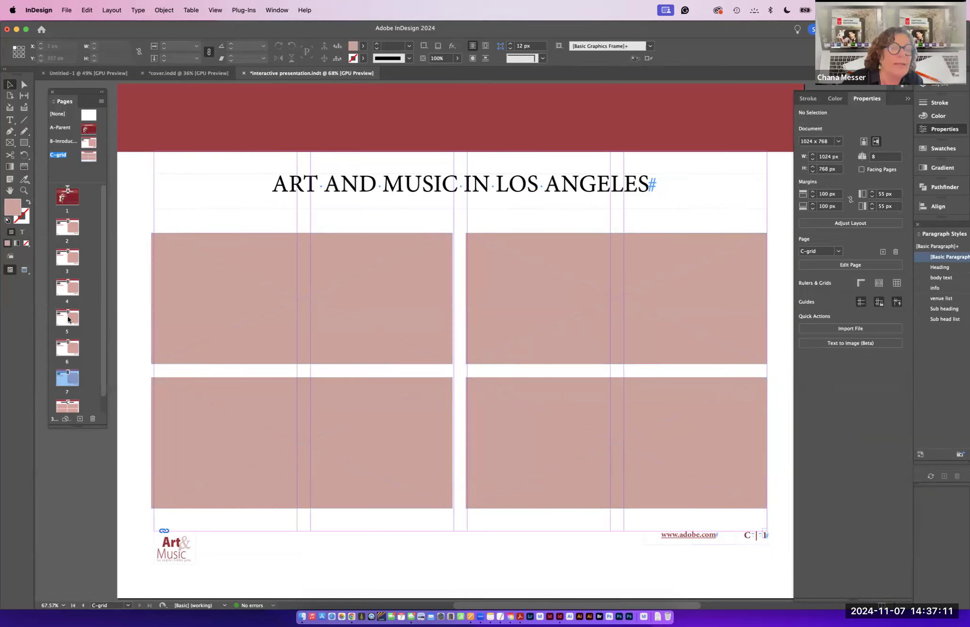
{"action": "left_click", "coordinate": [68, 319], "text": "shift"}
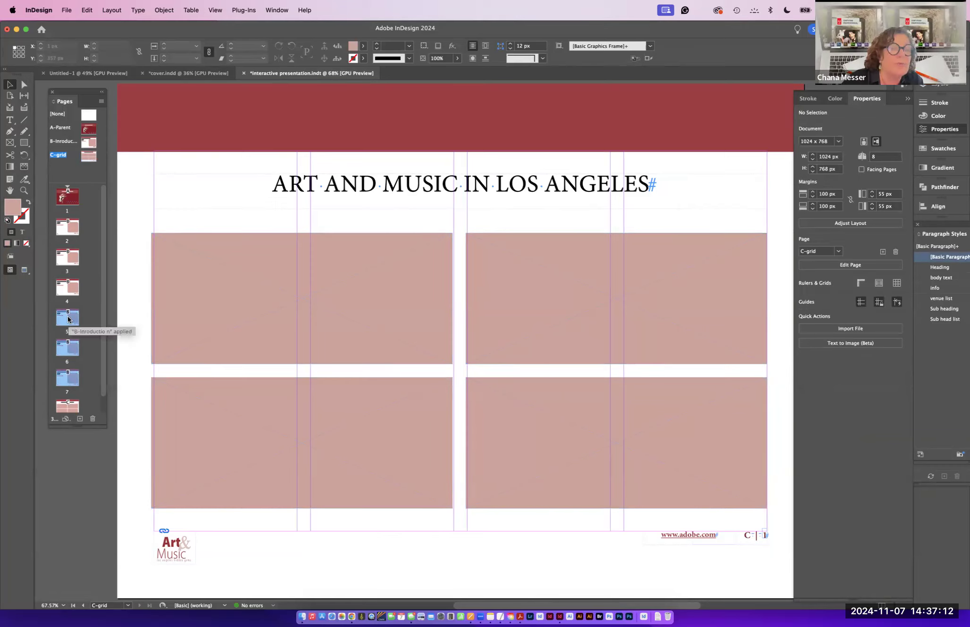
{"action": "left_click", "coordinate": [93, 420]}
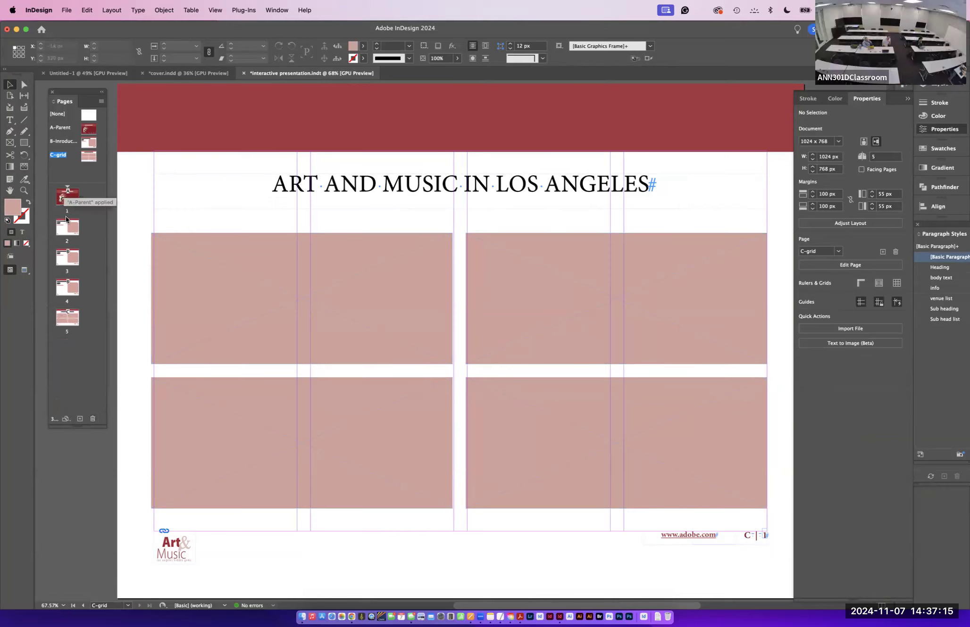
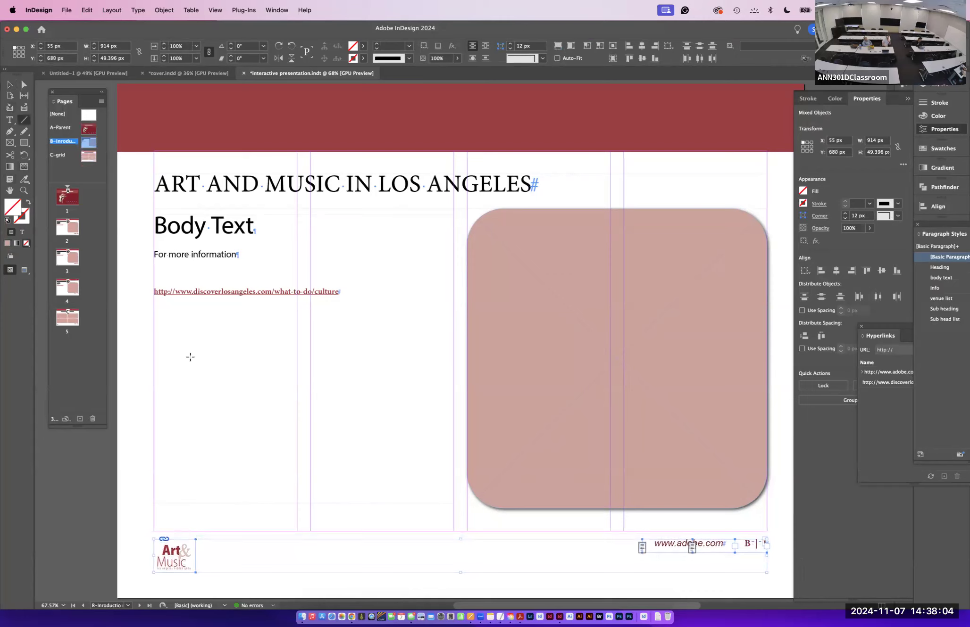
- Draw a horizontal line across the B-Introduction parent above the footer, stroked 3 pt Thick – Thin – Thick in the C=31 M=95 Y=81 swatch
{"action": "left_click_drag", "start_coordinate": [153, 531], "coordinate": [767, 531]}
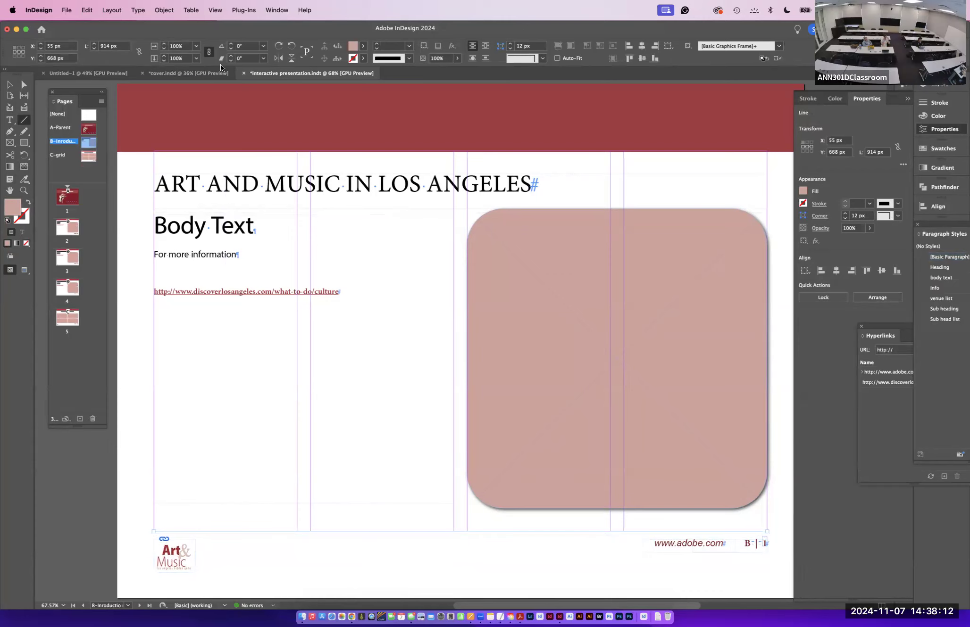
{"action": "left_click", "coordinate": [803, 203]}
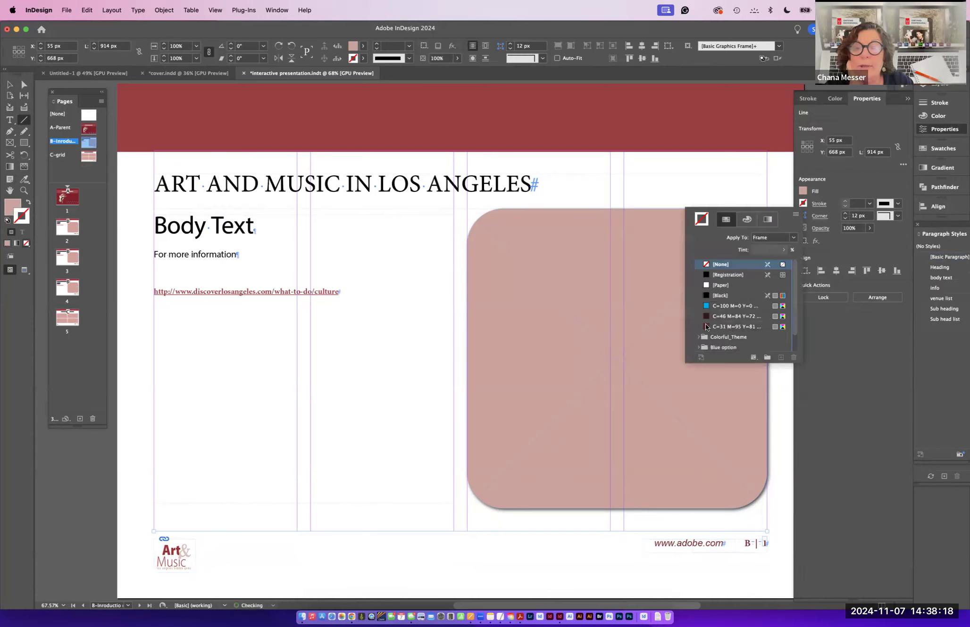
{"action": "left_click", "coordinate": [722, 326]}
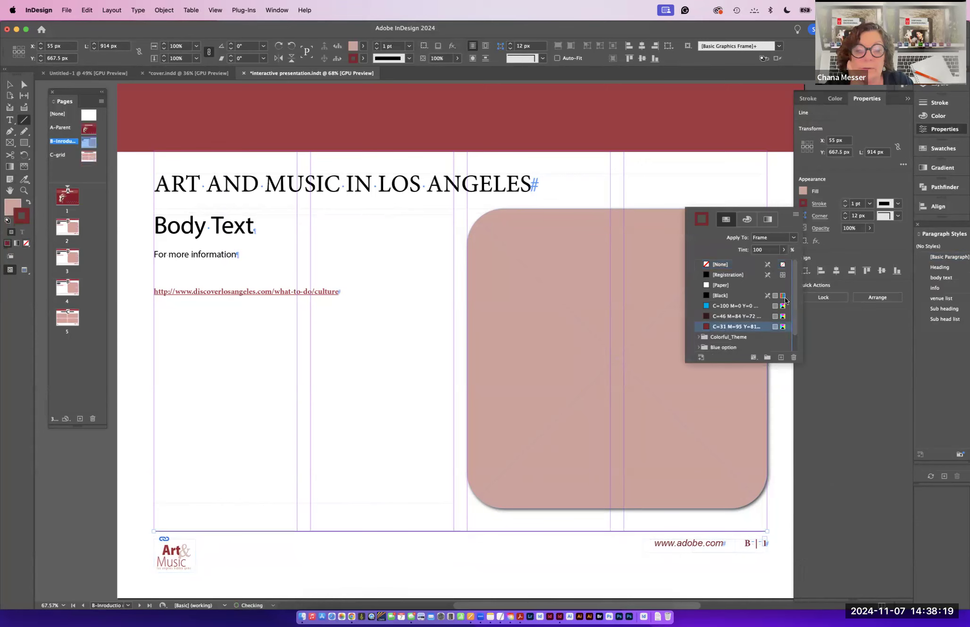
{"action": "left_click", "coordinate": [846, 202]}
{"action": "left_click", "coordinate": [846, 202]}
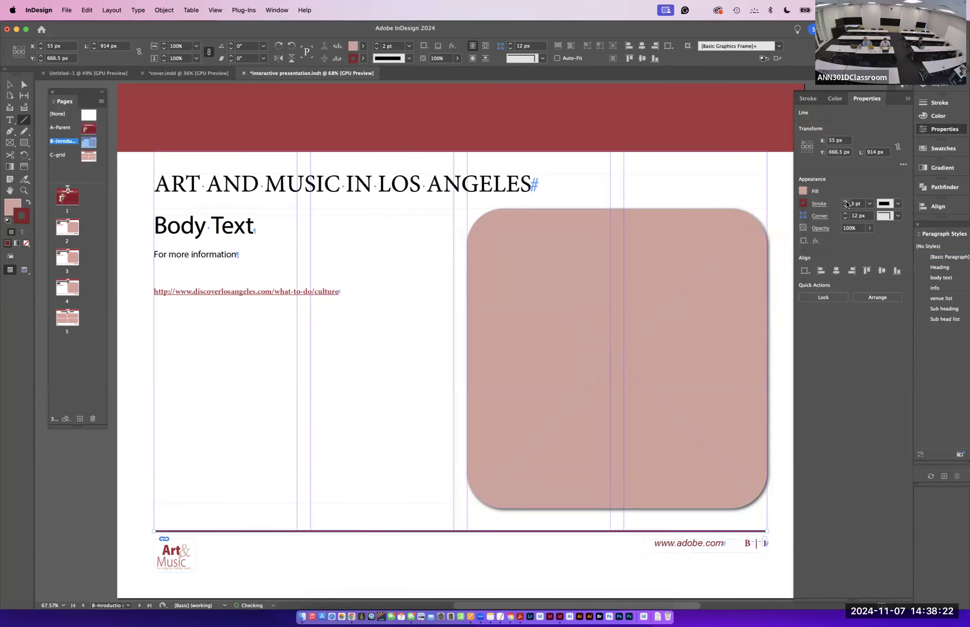
{"action": "left_click", "coordinate": [898, 204]}
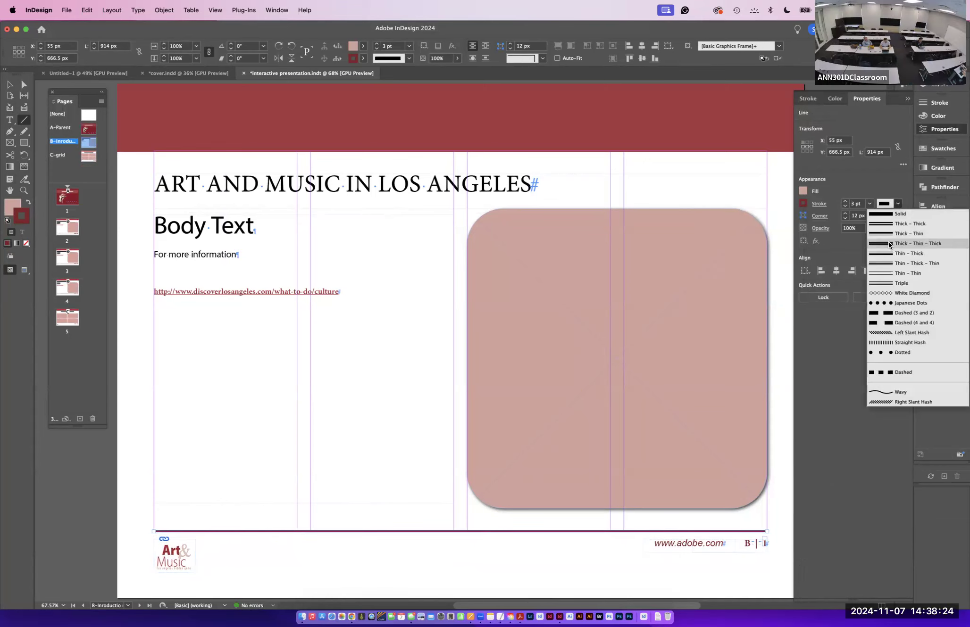
{"action": "left_click", "coordinate": [888, 244]}
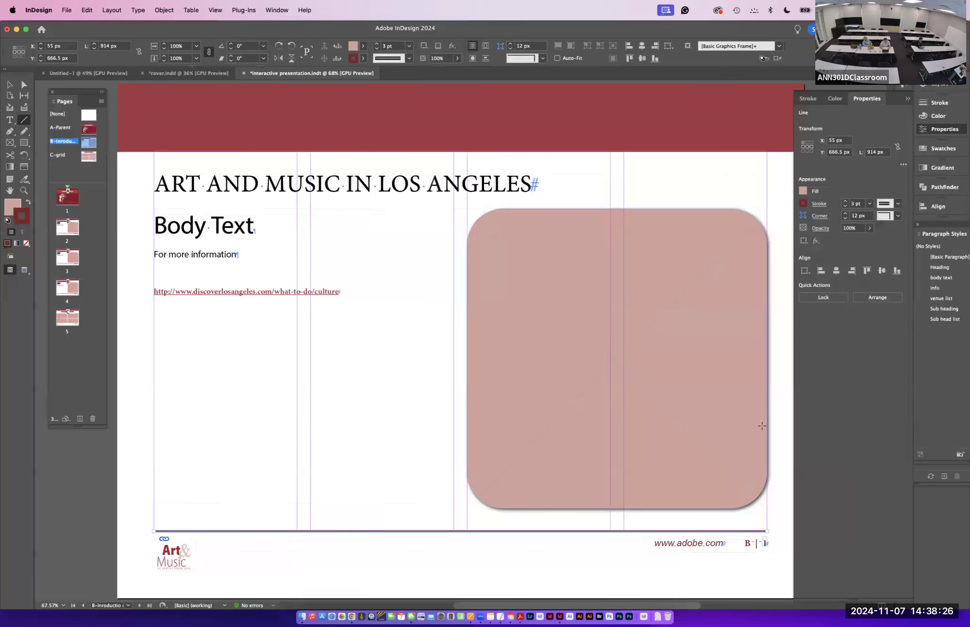
{"action": "left_click", "coordinate": [9, 85]}
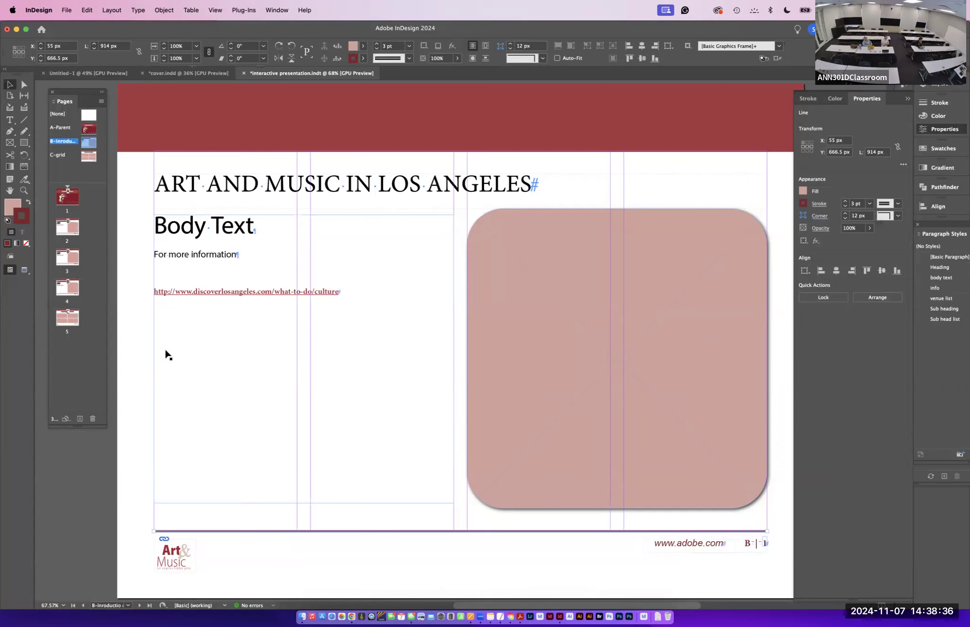
- Open the C-grid parent and paste the line in place above its footer
{"action": "left_click", "coordinate": [70, 318]}
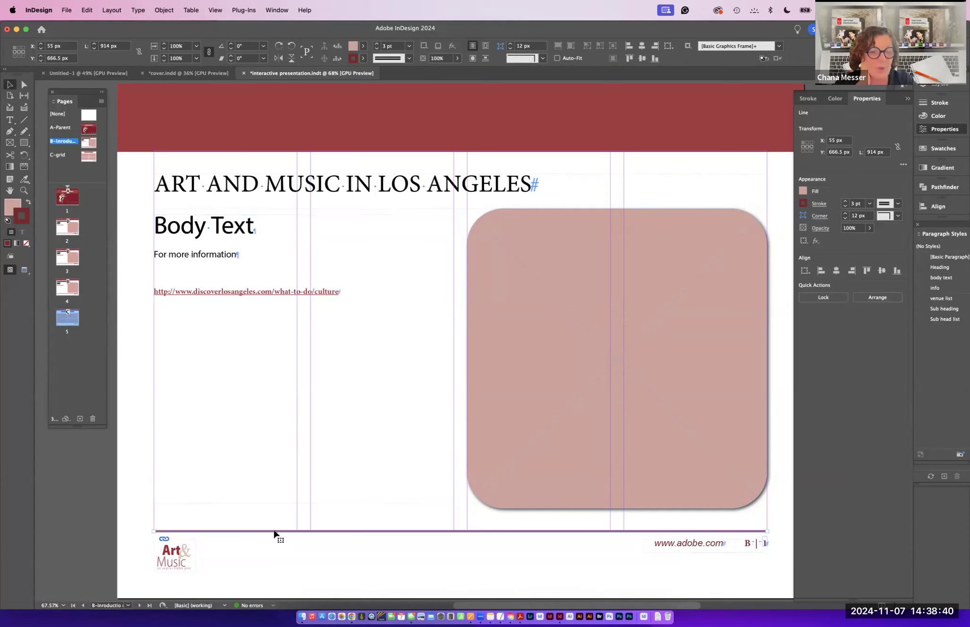
{"action": "double_click", "coordinate": [88, 151]}
{"action": "left_click", "coordinate": [88, 10]}
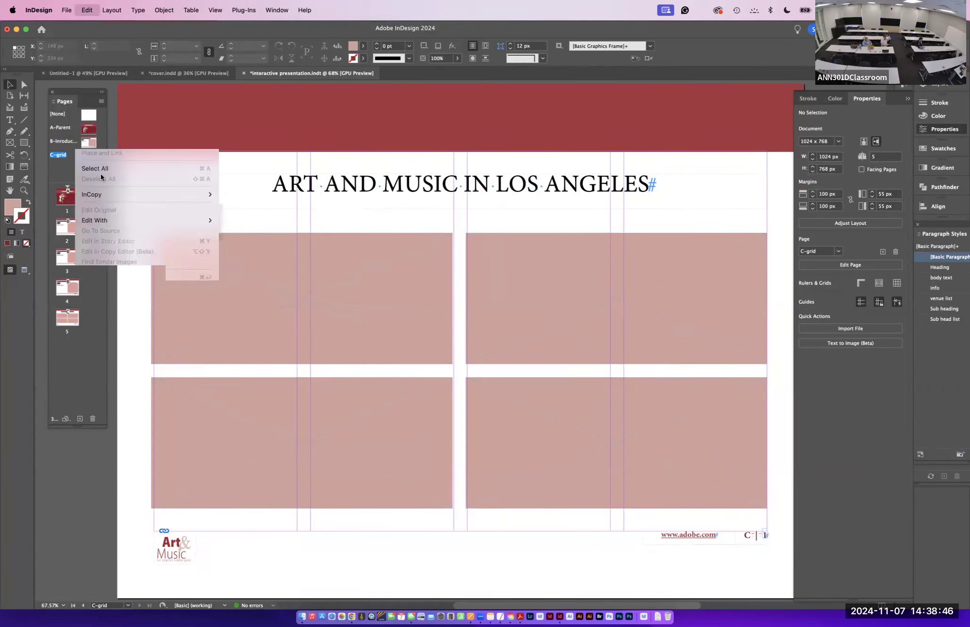
{"action": "left_click", "coordinate": [95, 106]}
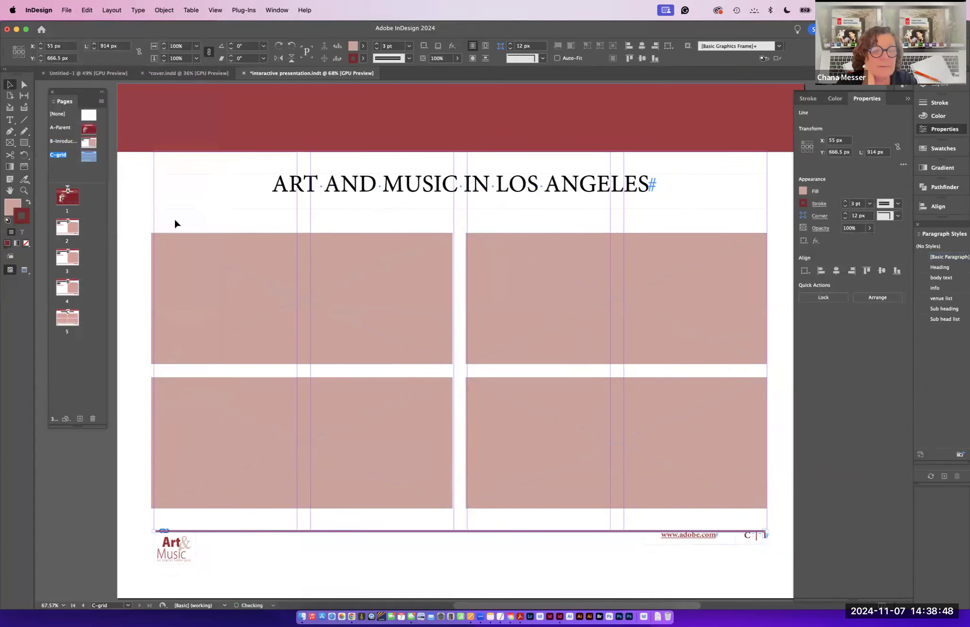
- Cut the logo and footer text from the C-grid parent
{"action": "left_click", "coordinate": [170, 564]}
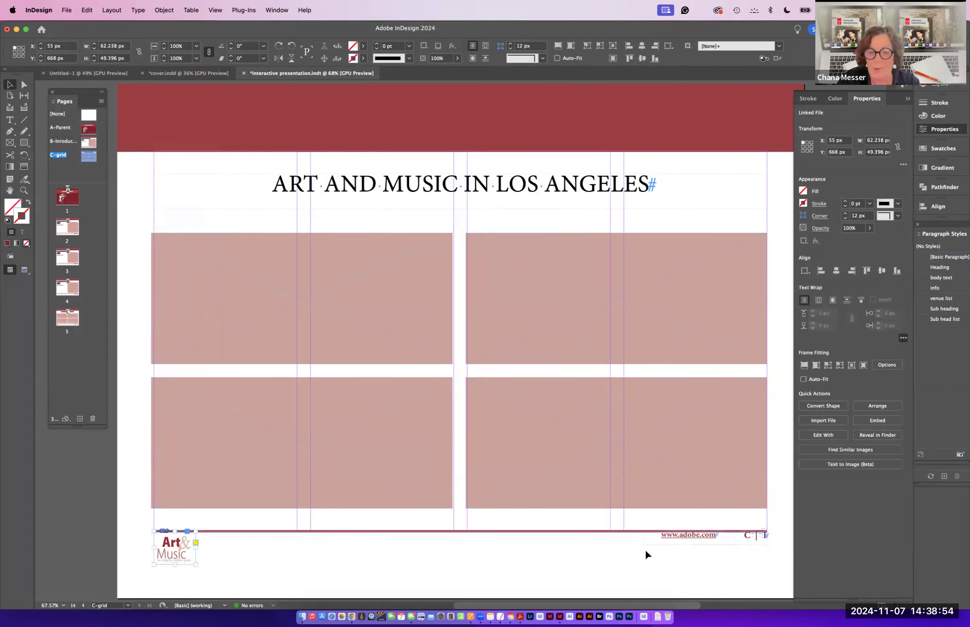
{"action": "left_click", "coordinate": [680, 542], "text": "shift"}
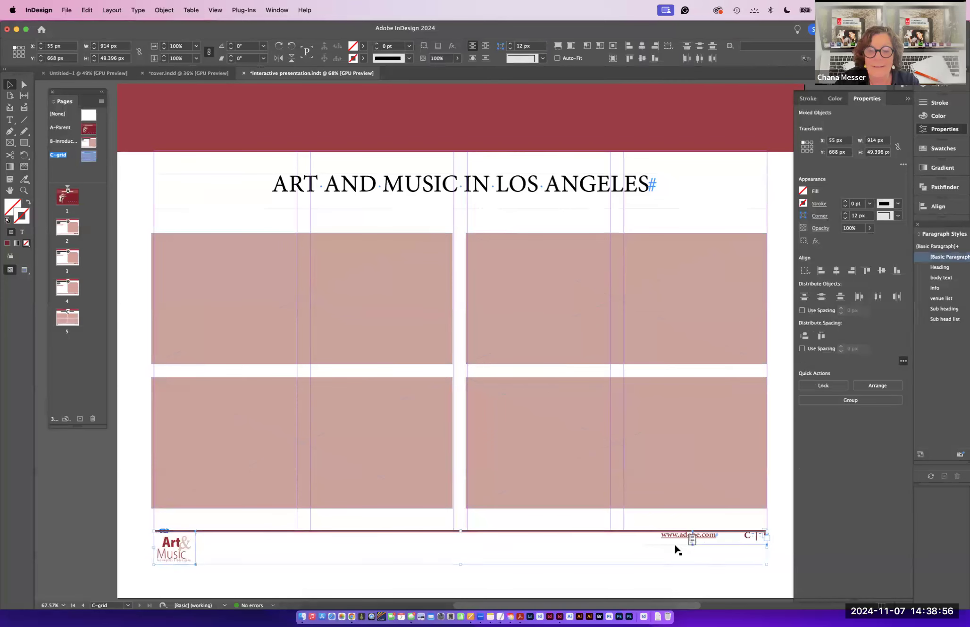
{"action": "key", "text": "super+x"}
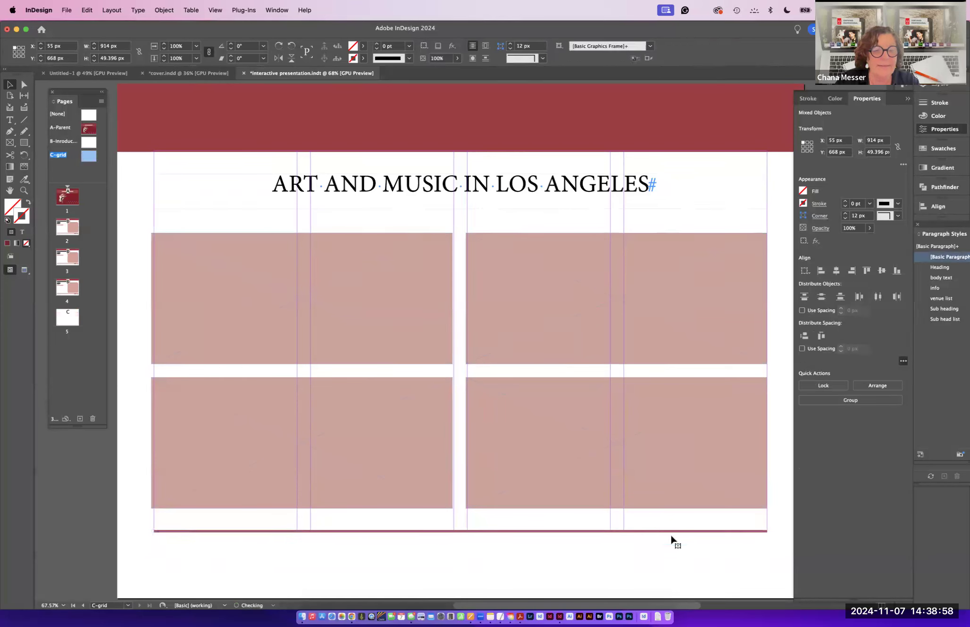
- Copy the logo and footer text from the B-Introduction parent and paste them in place on the C-grid parent
{"action": "double_click", "coordinate": [92, 141]}
{"action": "left_click", "coordinate": [178, 563]}
{"action": "scroll", "coordinate": [468, 599], "scroll_direction": "left", "scroll_amount": 10}
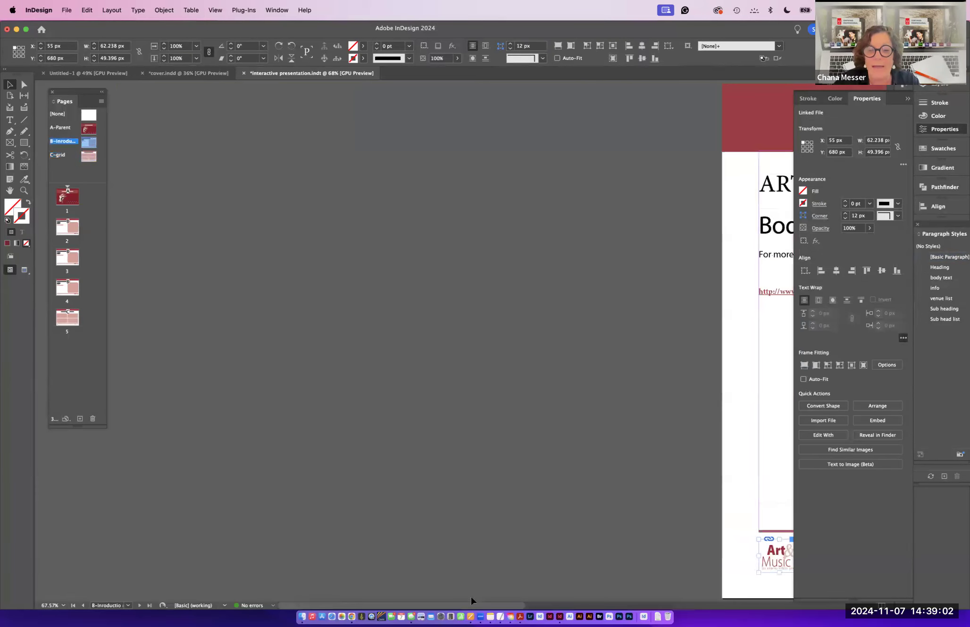
{"action": "key", "text": "super+0"}
{"action": "left_click", "coordinate": [678, 548], "text": "shift"}
{"action": "left_click", "coordinate": [748, 549], "text": "shift"}
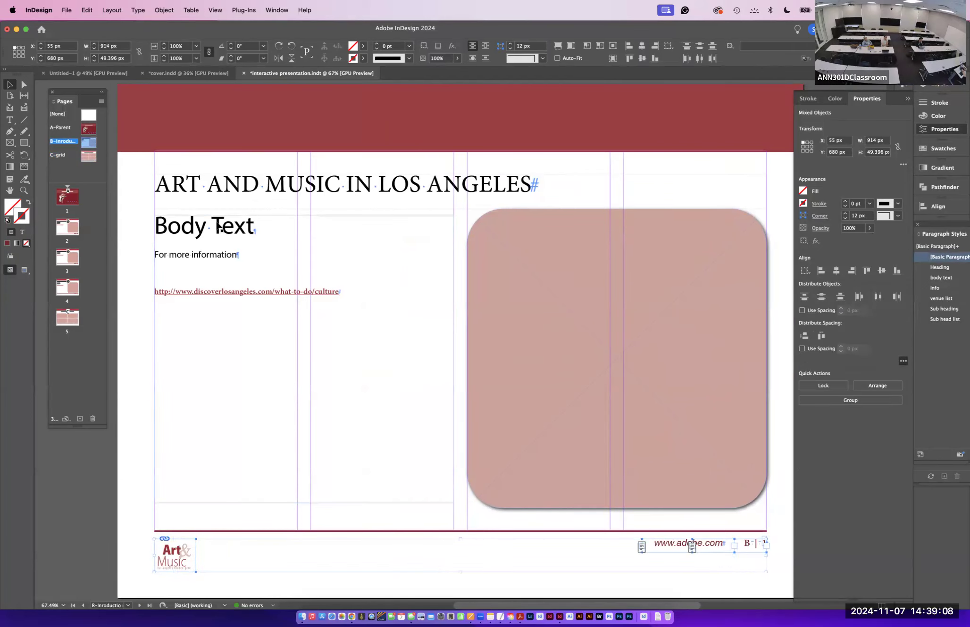
{"action": "double_click", "coordinate": [61, 156]}
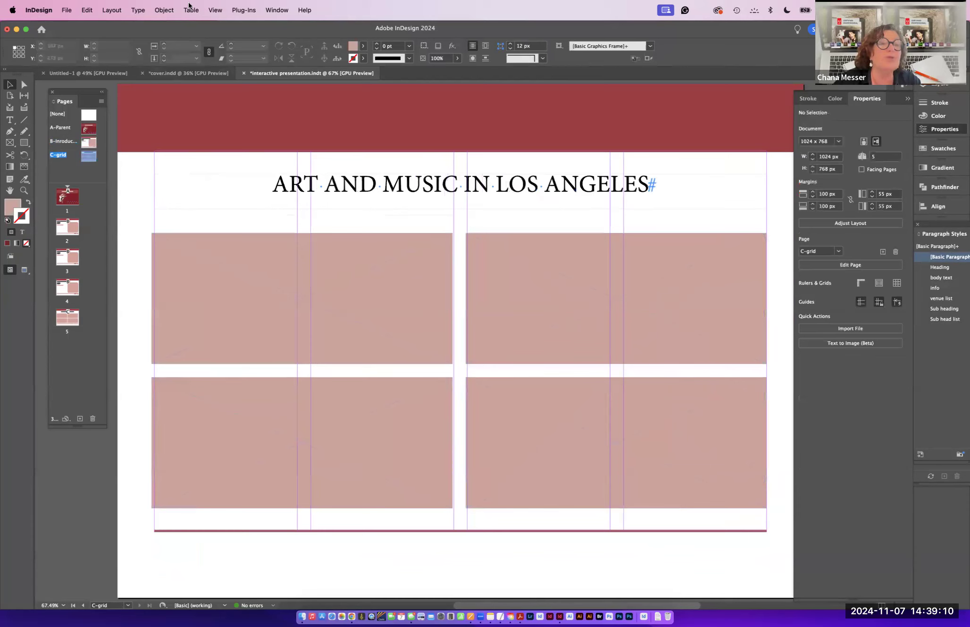
{"action": "key", "text": "super+alt+shift+v"}
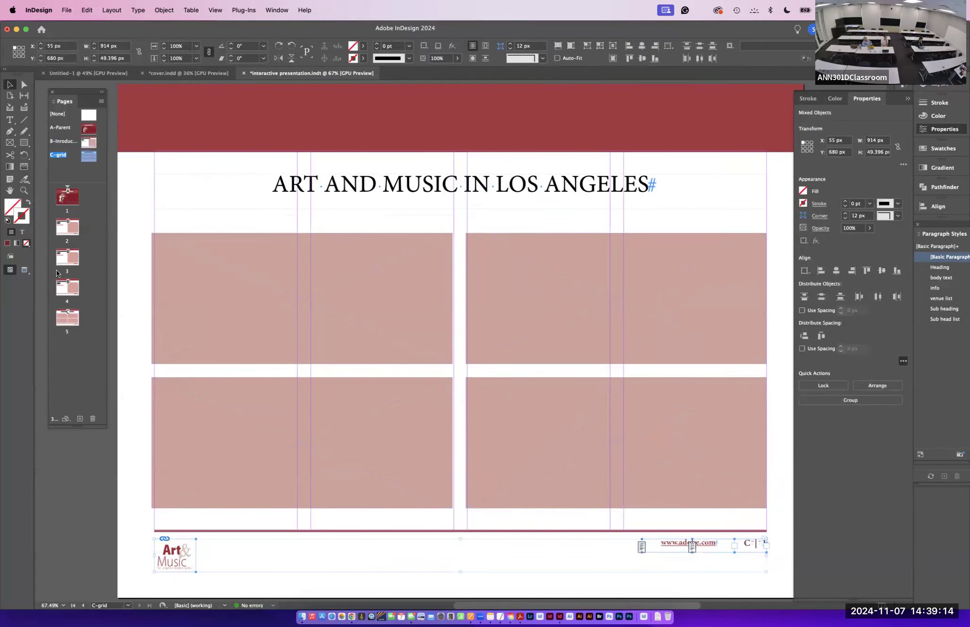
- Place Disney Music Hall.psd from the Images to place folder into the rounded image frame on page 2
{"action": "double_click", "coordinate": [66, 261]}
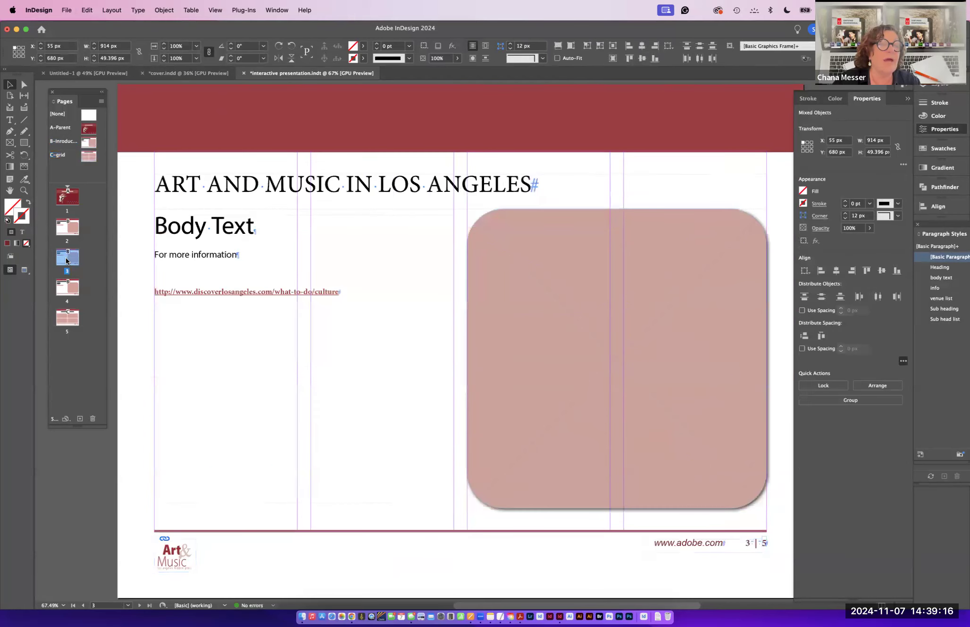
{"action": "double_click", "coordinate": [66, 231]}
{"action": "double_click", "coordinate": [68, 264]}
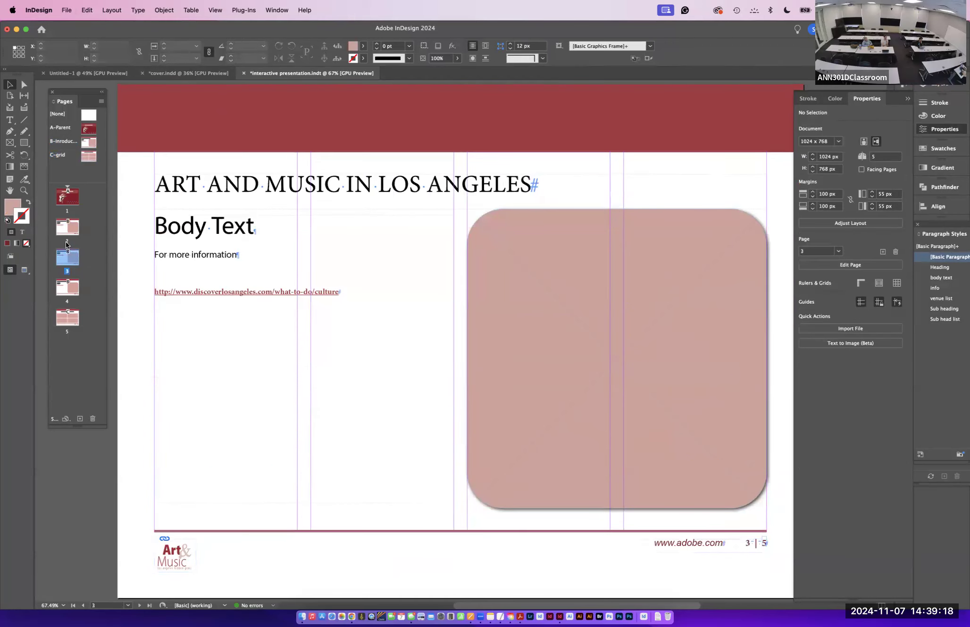
{"action": "double_click", "coordinate": [66, 231]}
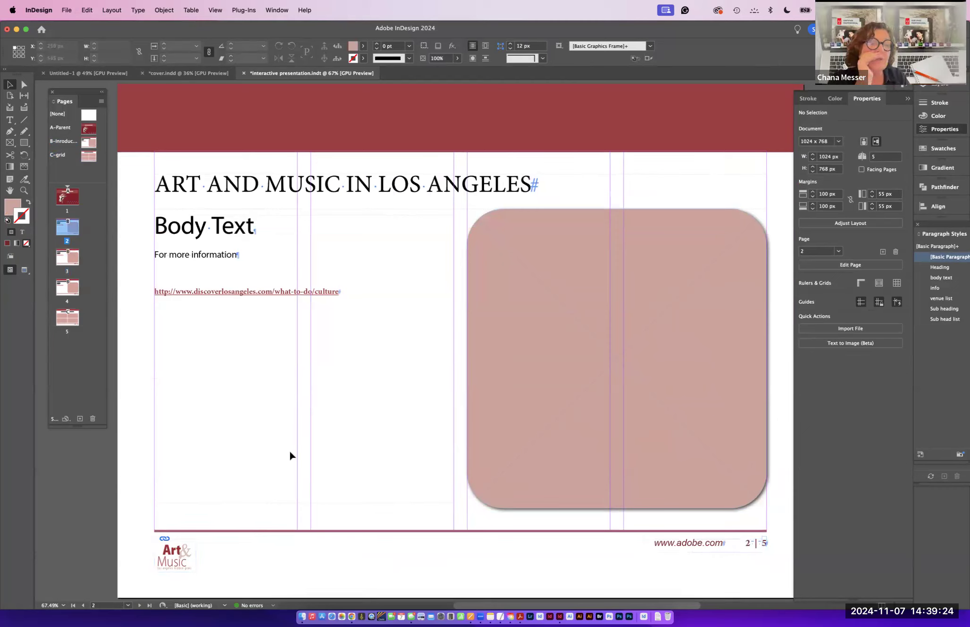
{"action": "key", "text": "super+d"}
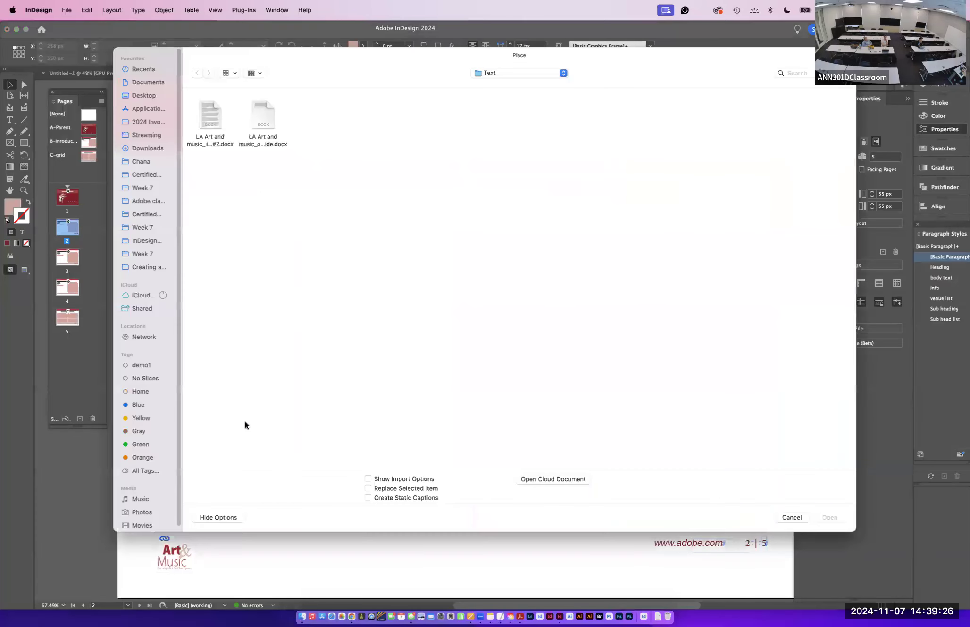
{"action": "left_click", "coordinate": [505, 73]}
{"action": "left_click", "coordinate": [506, 81]}
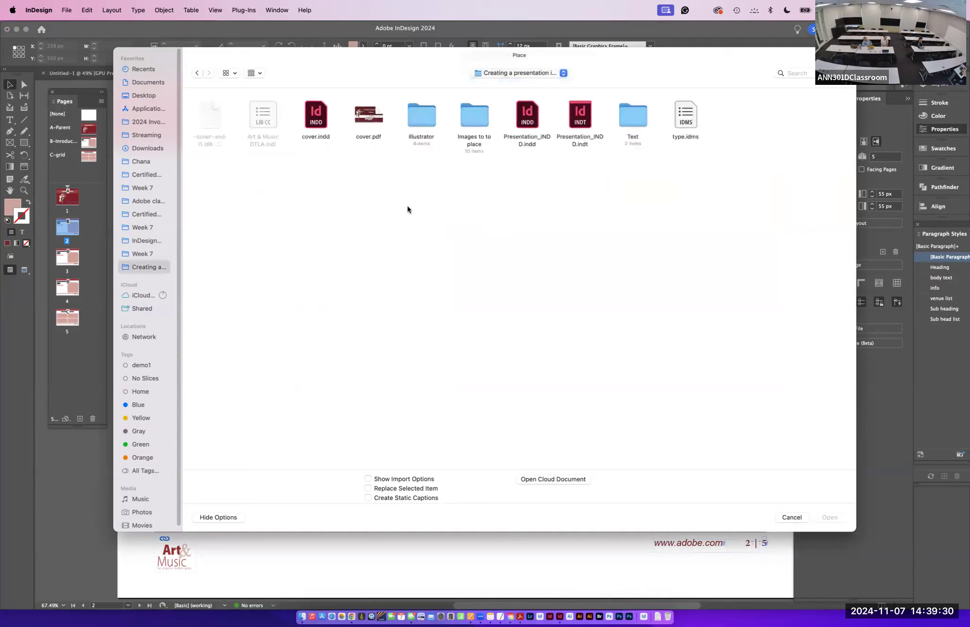
{"action": "double_click", "coordinate": [468, 114]}
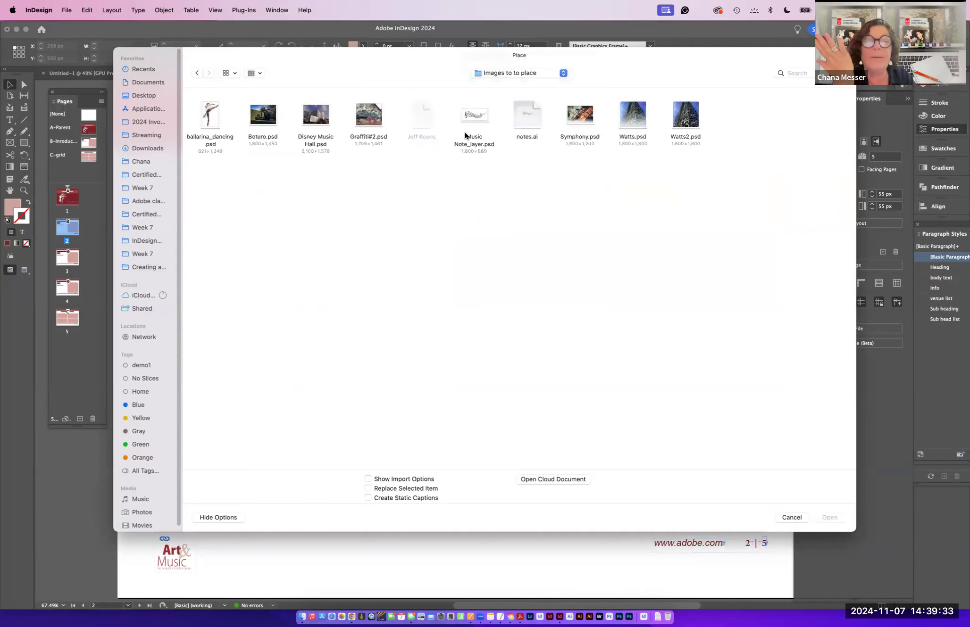
{"action": "left_click", "coordinate": [312, 118]}
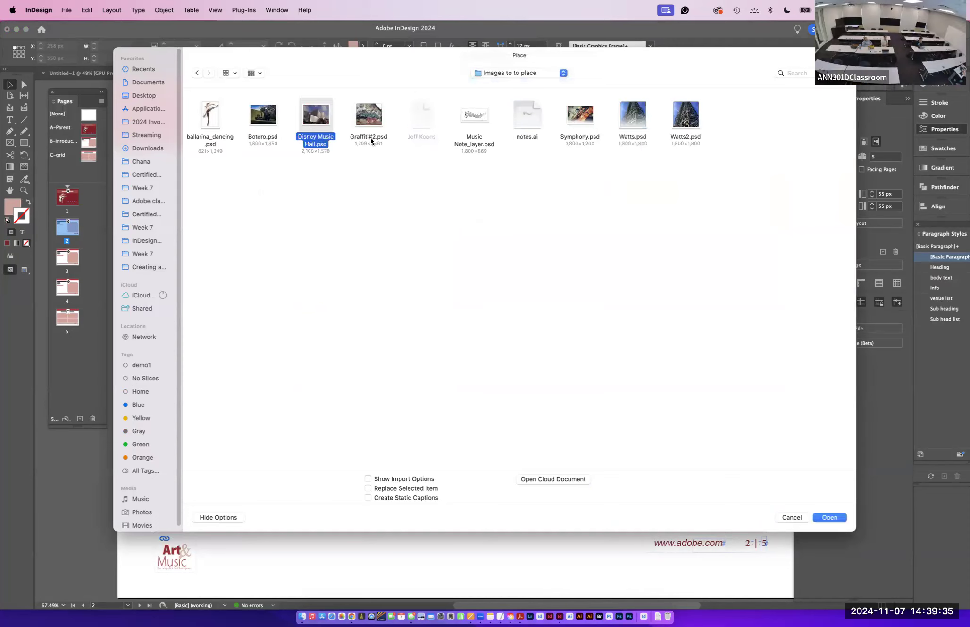
{"action": "left_click", "coordinate": [821, 519]}
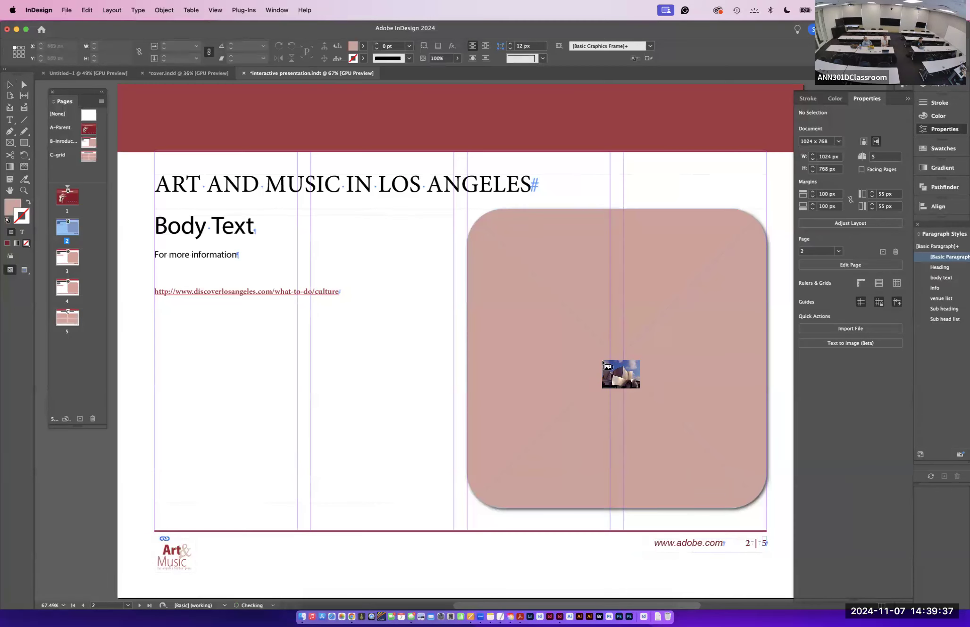
{"action": "left_click", "coordinate": [564, 309]}
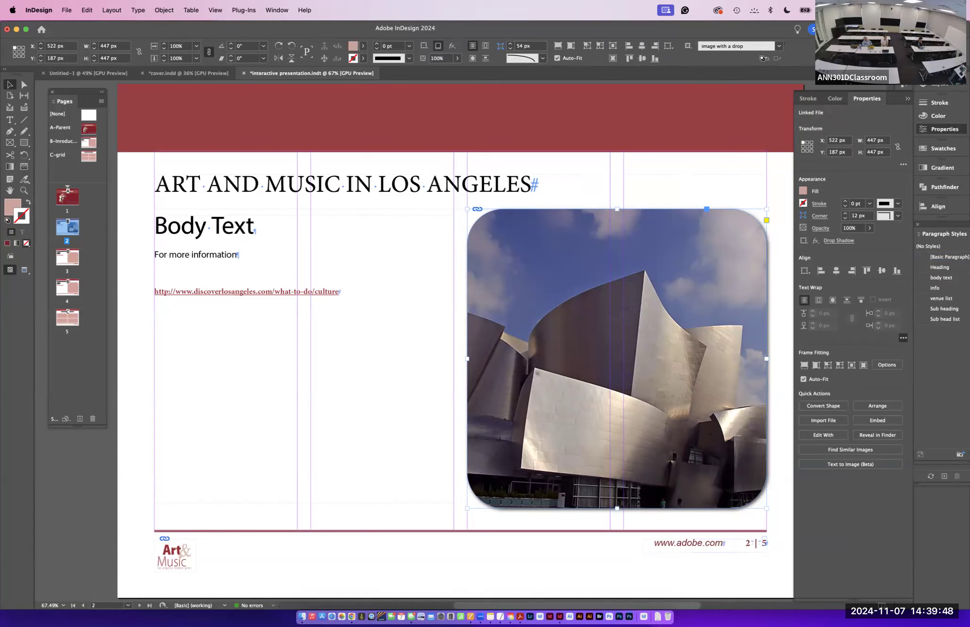
- Place Botero.psd into the rounded image frame on page 3
{"action": "left_click", "coordinate": [61, 254]}
{"action": "double_click", "coordinate": [62, 255]}
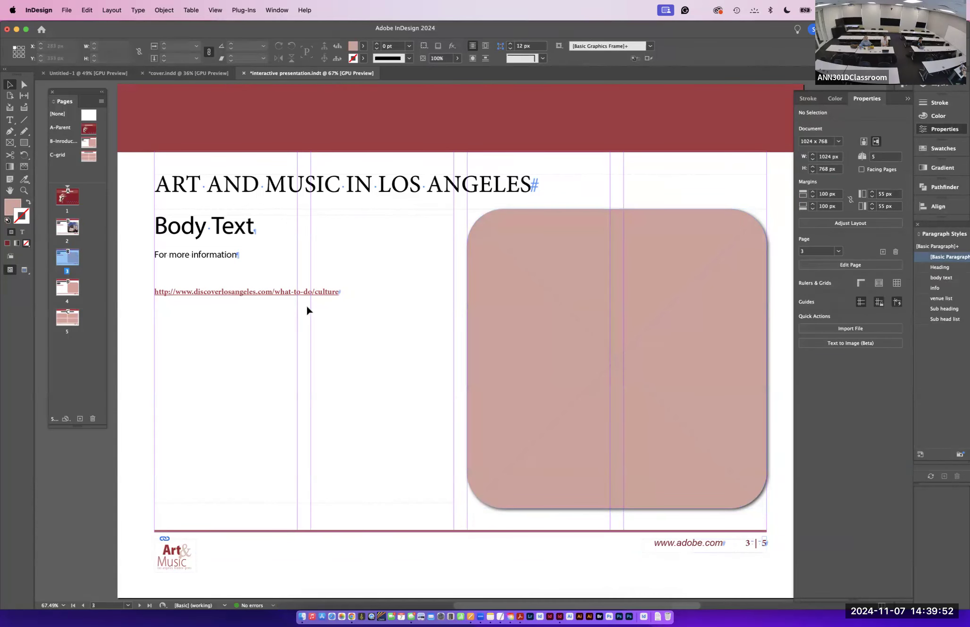
{"action": "key", "text": "super+d"}
{"action": "left_click", "coordinate": [311, 119]}
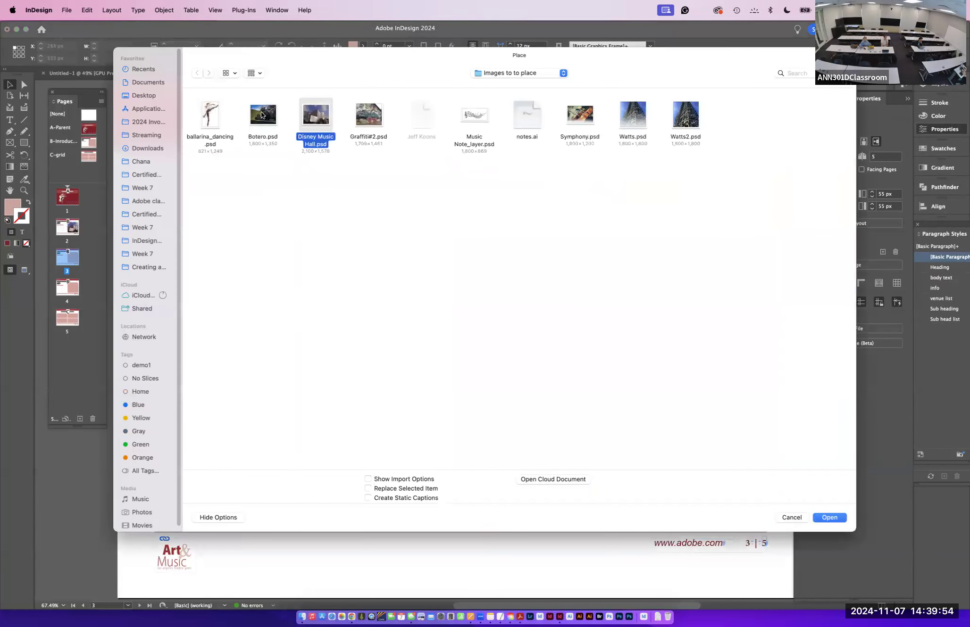
{"action": "left_click", "coordinate": [262, 115]}
{"action": "left_click", "coordinate": [829, 519]}
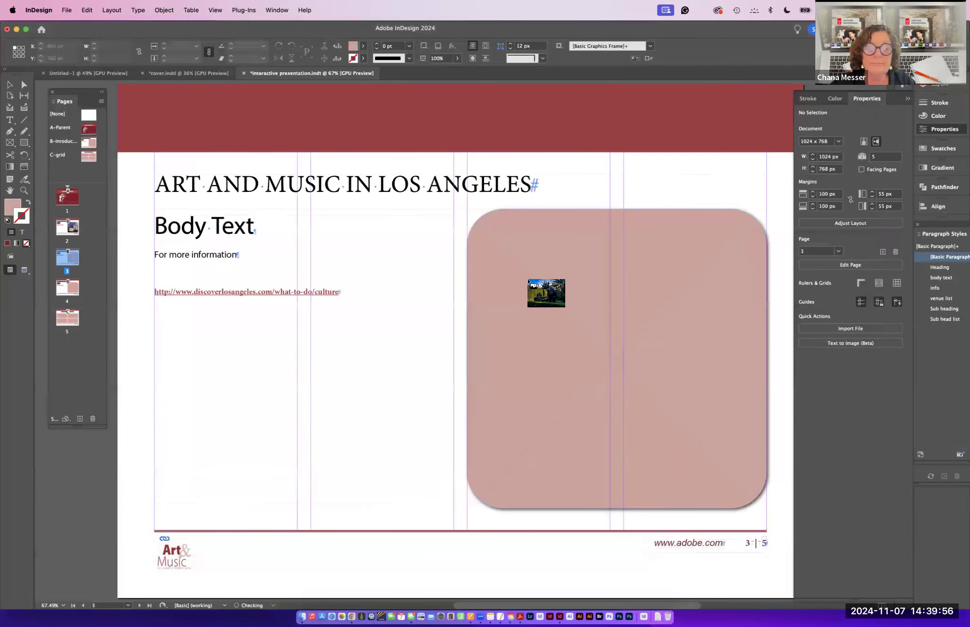
{"action": "left_click", "coordinate": [528, 279]}
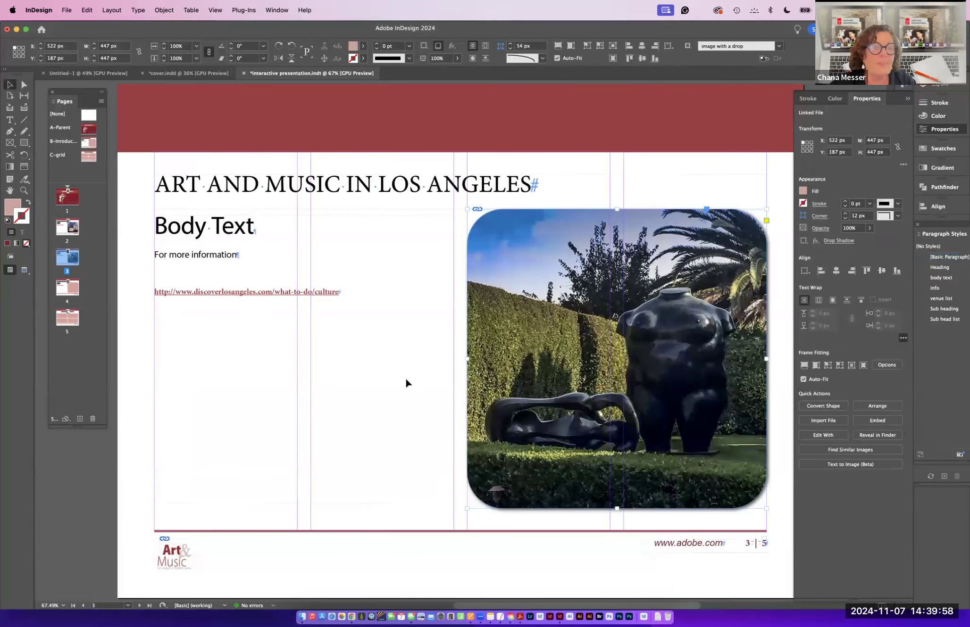
- Place Graffiti#2.psd into the rounded image frame on page 4
{"action": "double_click", "coordinate": [72, 291]}
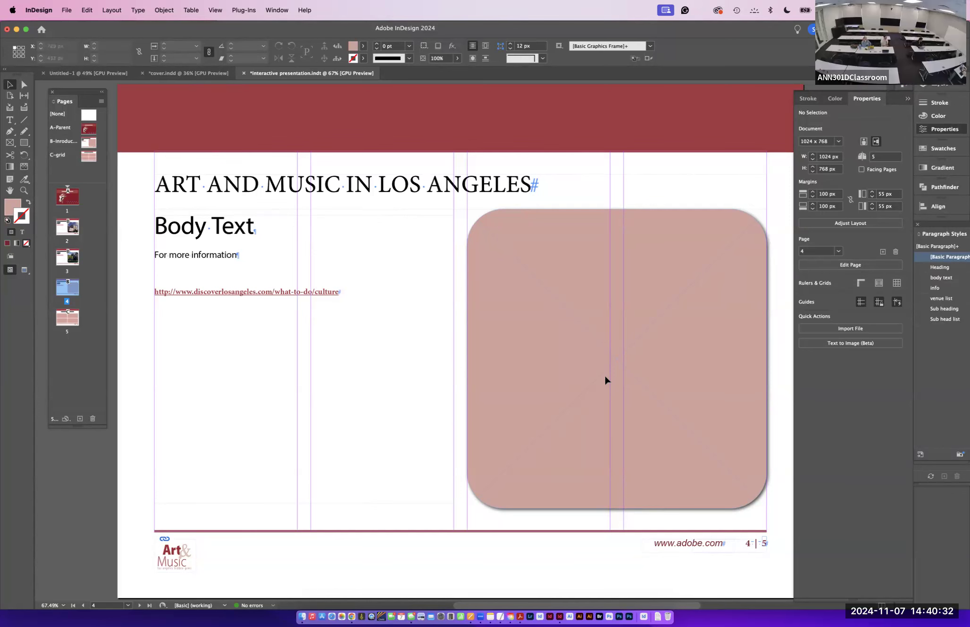
{"action": "key", "text": "super+d"}
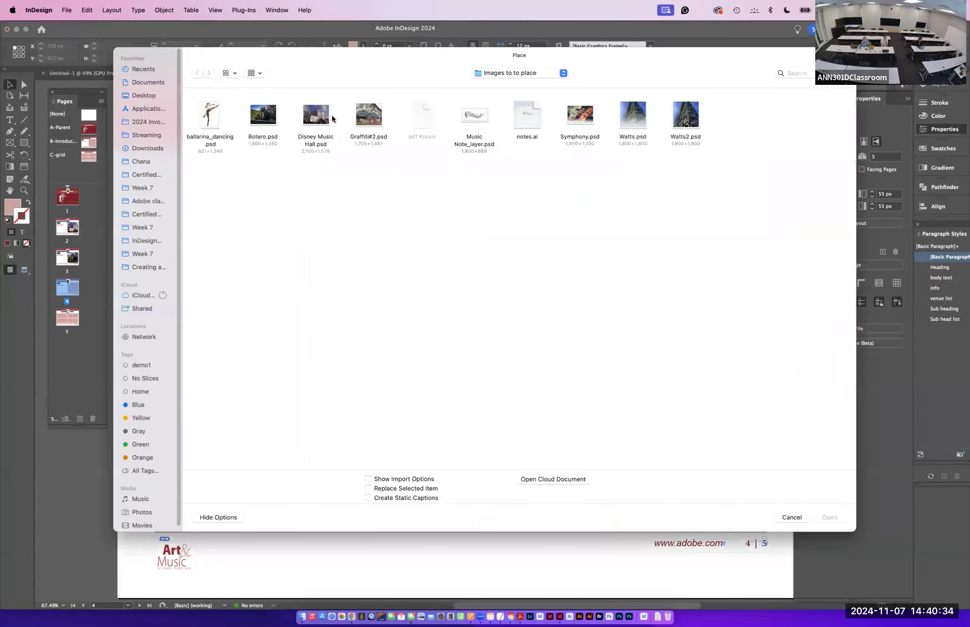
{"action": "left_click", "coordinate": [367, 124]}
{"action": "left_click", "coordinate": [828, 513]}
{"action": "left_click", "coordinate": [542, 335]}
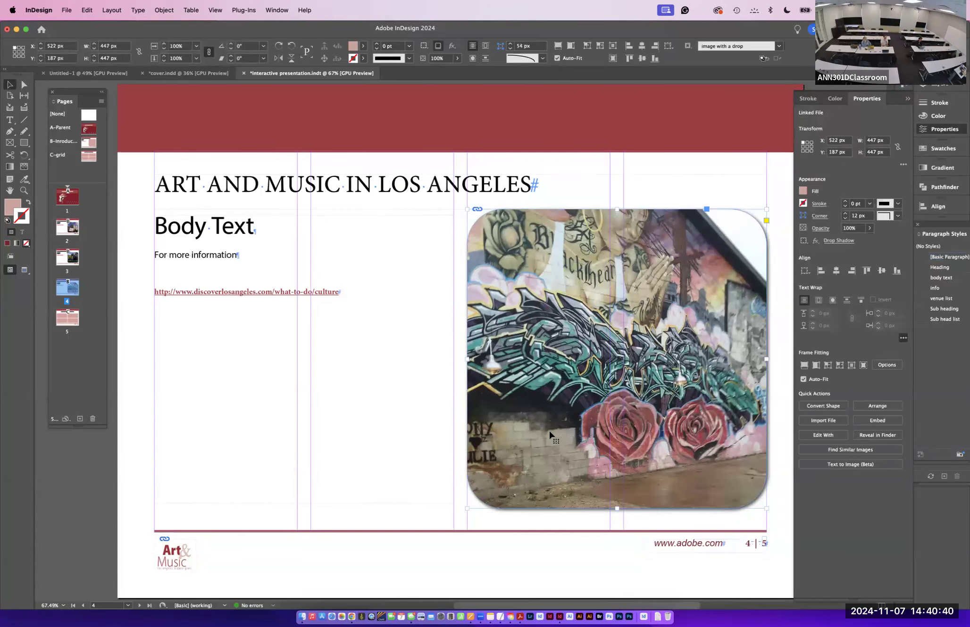
- On page 5, load Botero, Disney Music Hall, Graffiti#2, Symphony and Watts2 images into the place cursor
{"action": "double_click", "coordinate": [67, 317]}
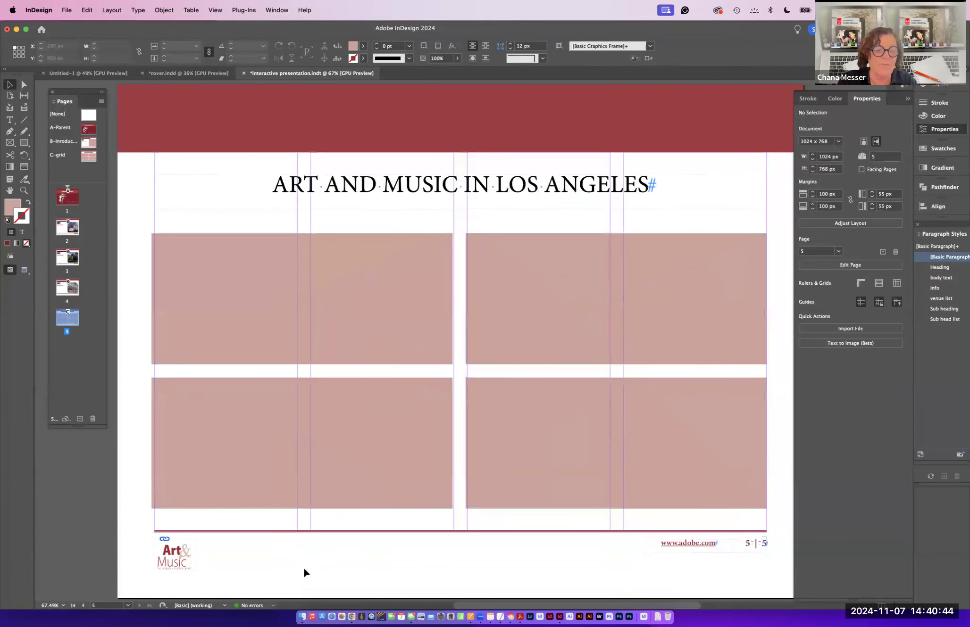
{"action": "key", "text": "super+d"}
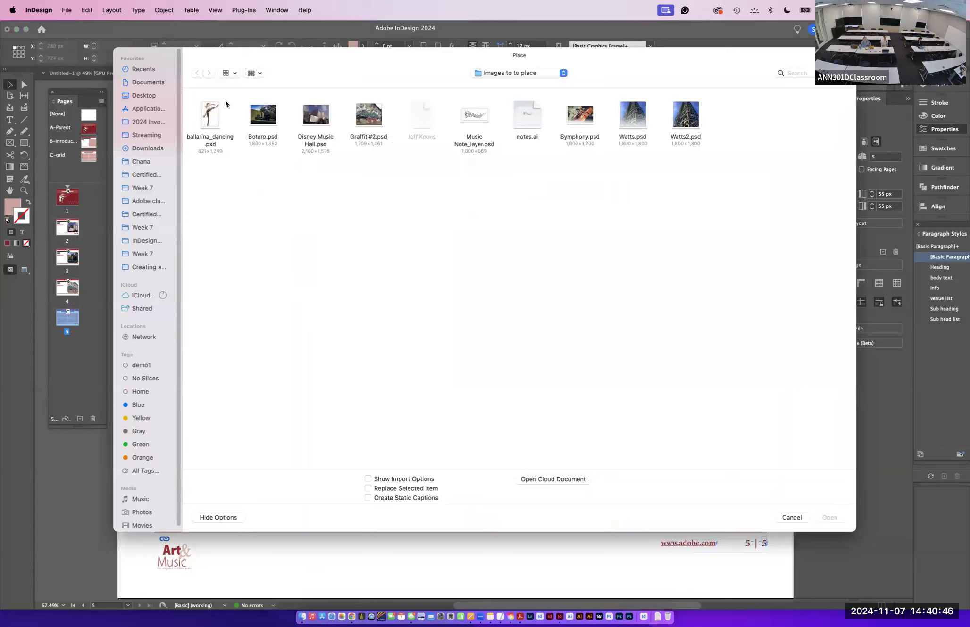
{"action": "left_click", "coordinate": [265, 119]}
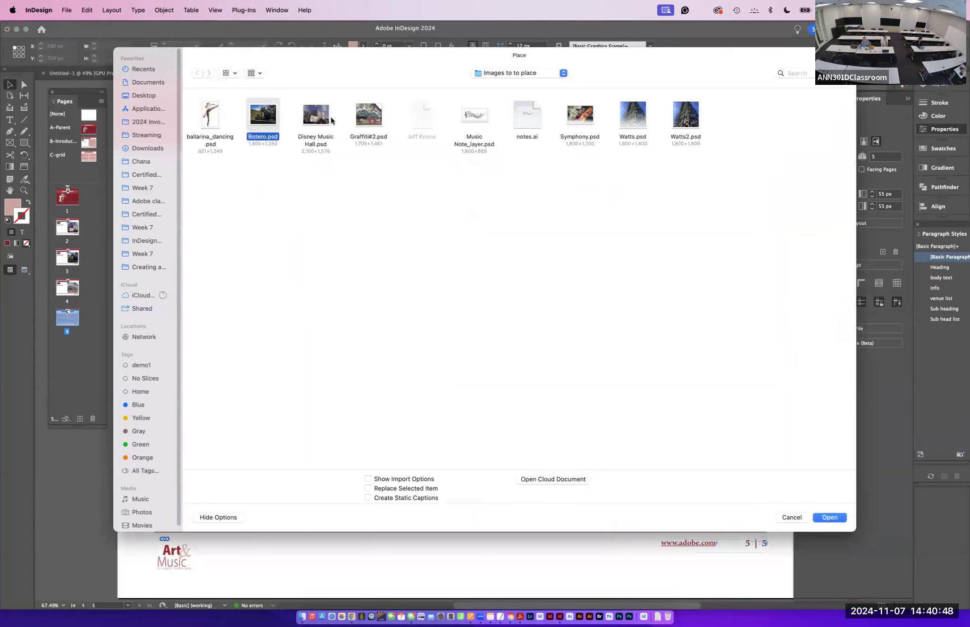
{"action": "left_click", "coordinate": [322, 120], "text": "shift"}
{"action": "left_click", "coordinate": [376, 122], "text": "shift"}
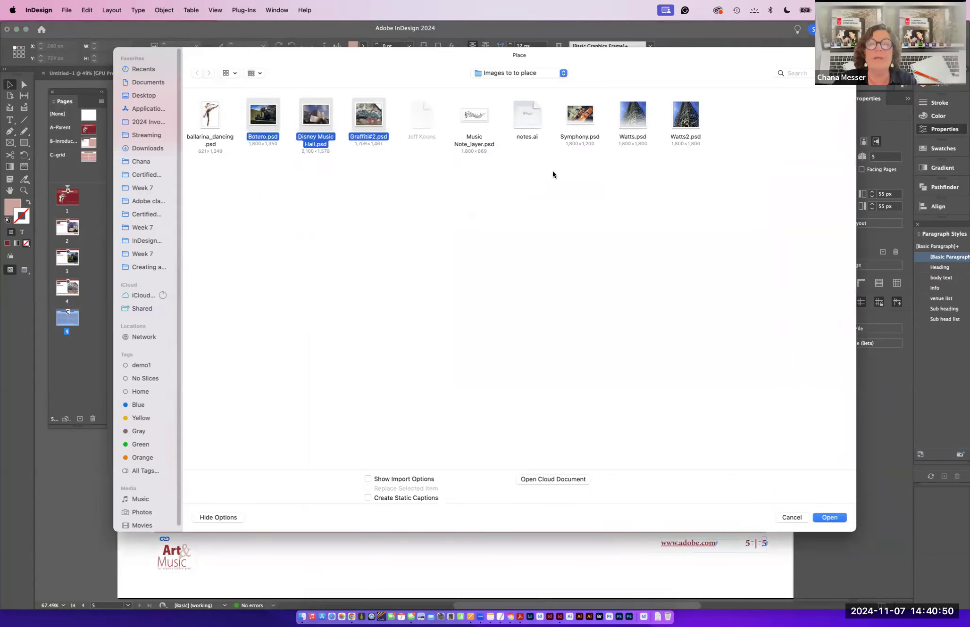
{"action": "left_click", "coordinate": [592, 120], "text": "shift"}
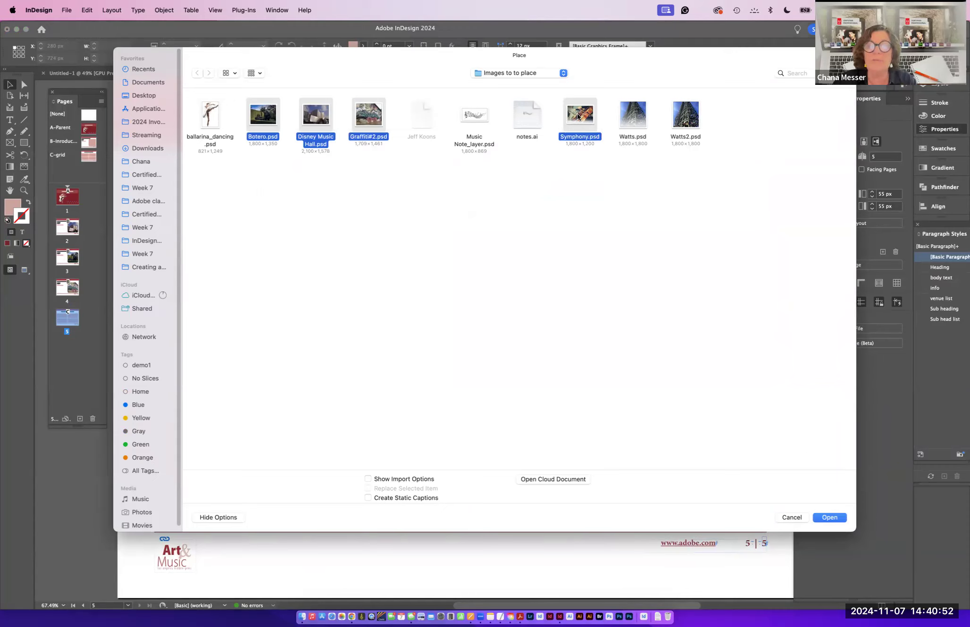
{"action": "left_click", "coordinate": [595, 122], "text": "super"}
{"action": "left_click", "coordinate": [683, 118], "text": "super"}
{"action": "left_click", "coordinate": [823, 517]}
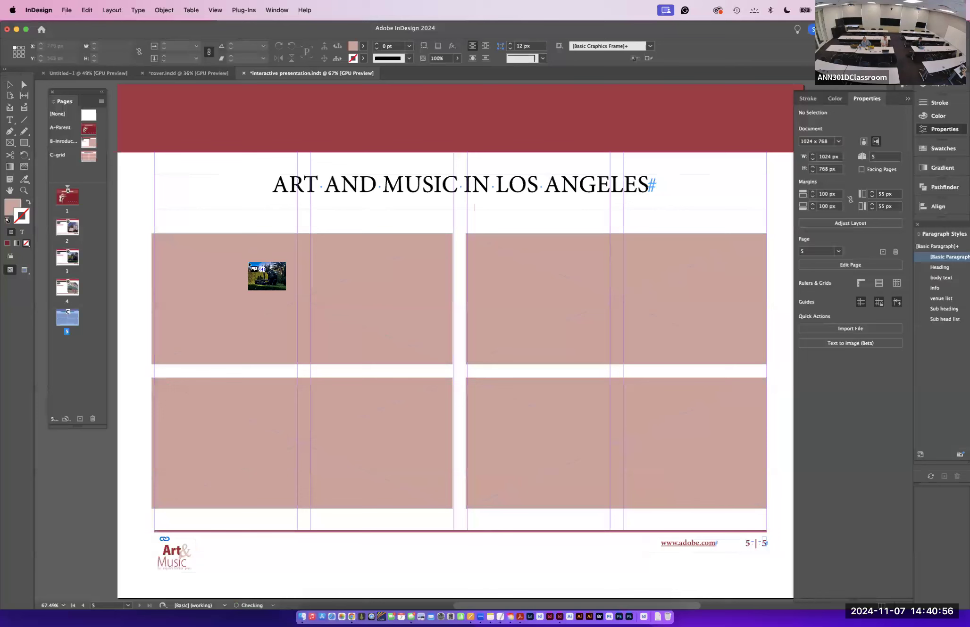
- Place the loaded images into the four grid frames on page 5
{"action": "left_click", "coordinate": [241, 258]}
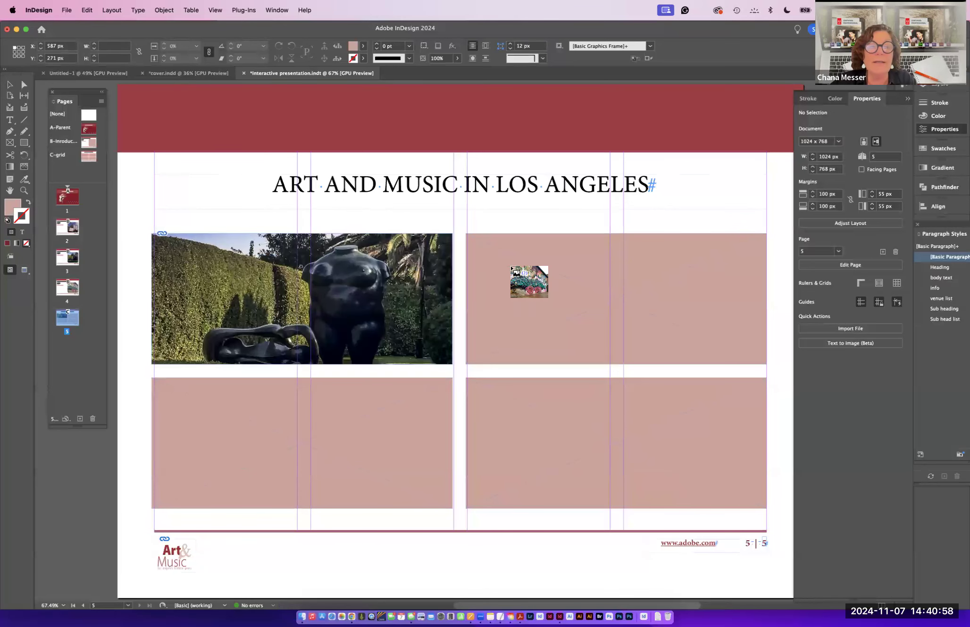
{"action": "left_click", "coordinate": [507, 262]}
{"action": "left_click", "coordinate": [485, 408]}
{"action": "left_click", "coordinate": [257, 426]}
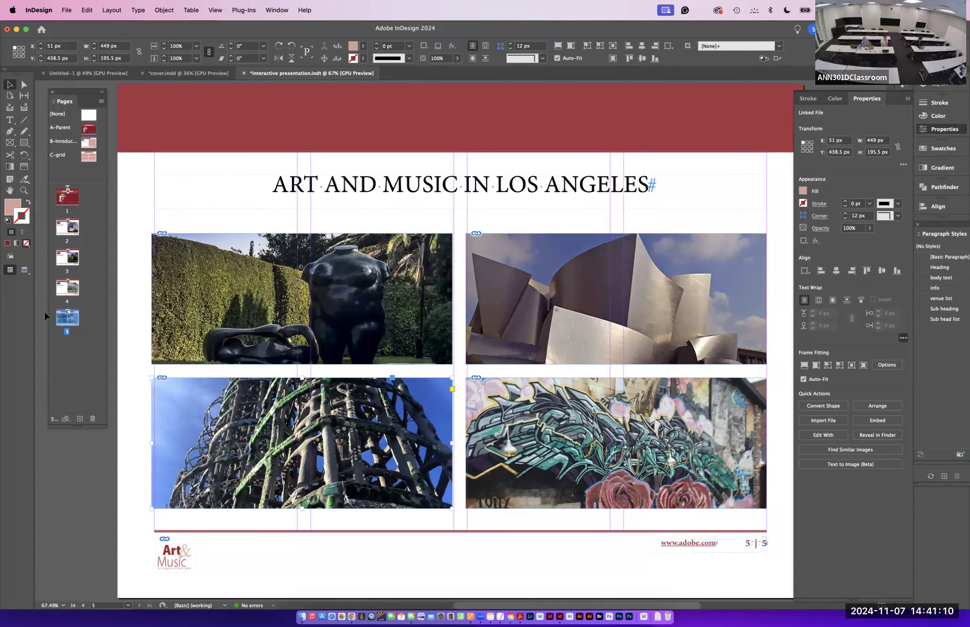
- Center-align the heading text on the B-Introduction parent page
{"action": "double_click", "coordinate": [60, 229]}
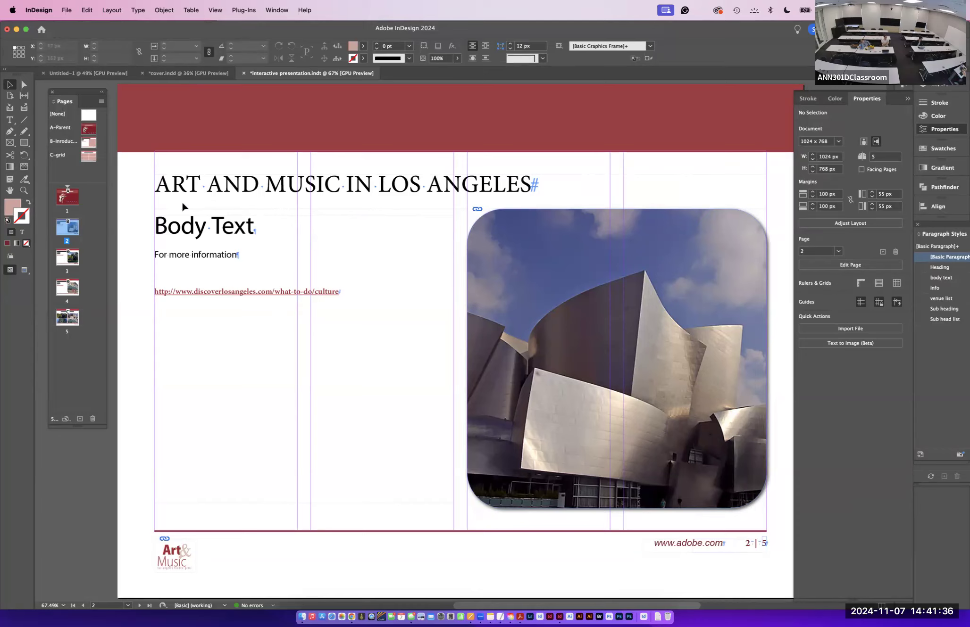
{"action": "double_click", "coordinate": [86, 141]}
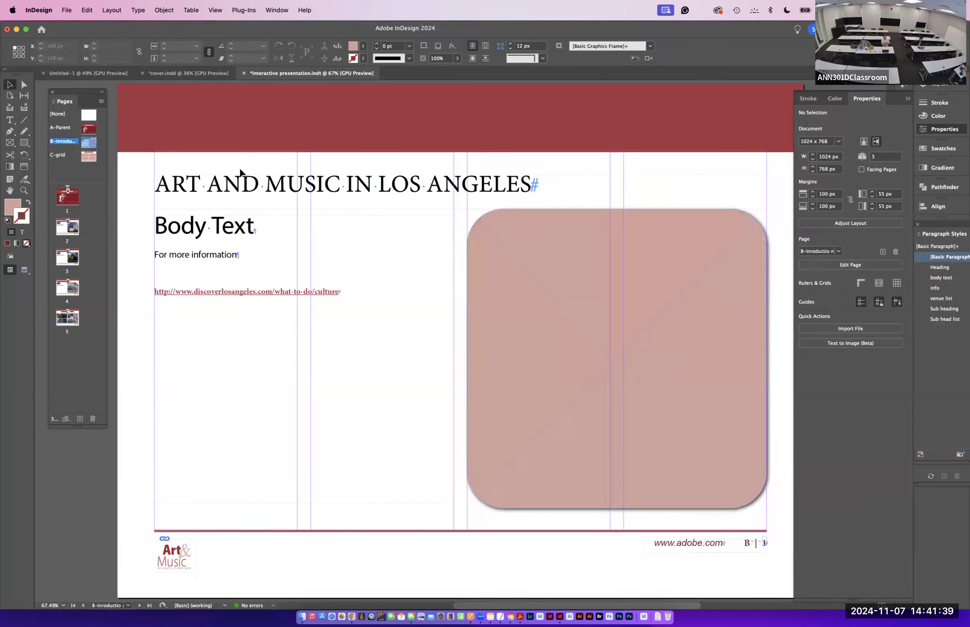
{"action": "left_click", "coordinate": [533, 188]}
{"action": "left_click", "coordinate": [9, 119]}
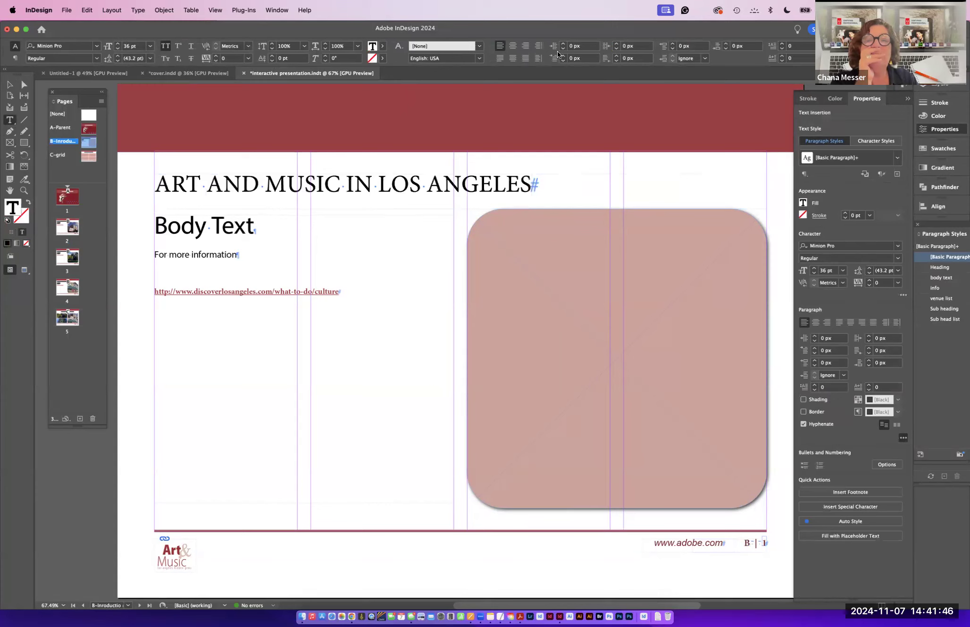
{"action": "left_click", "coordinate": [512, 47]}
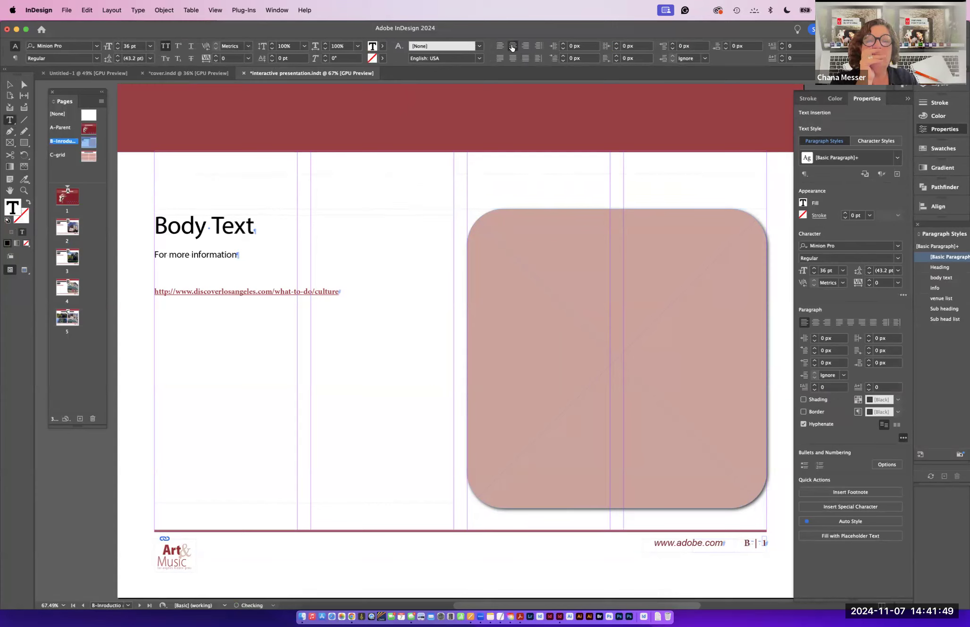
- Review pages 2, 3 and 4 to check the centered heading
{"action": "double_click", "coordinate": [66, 230]}
{"action": "double_click", "coordinate": [72, 256]}
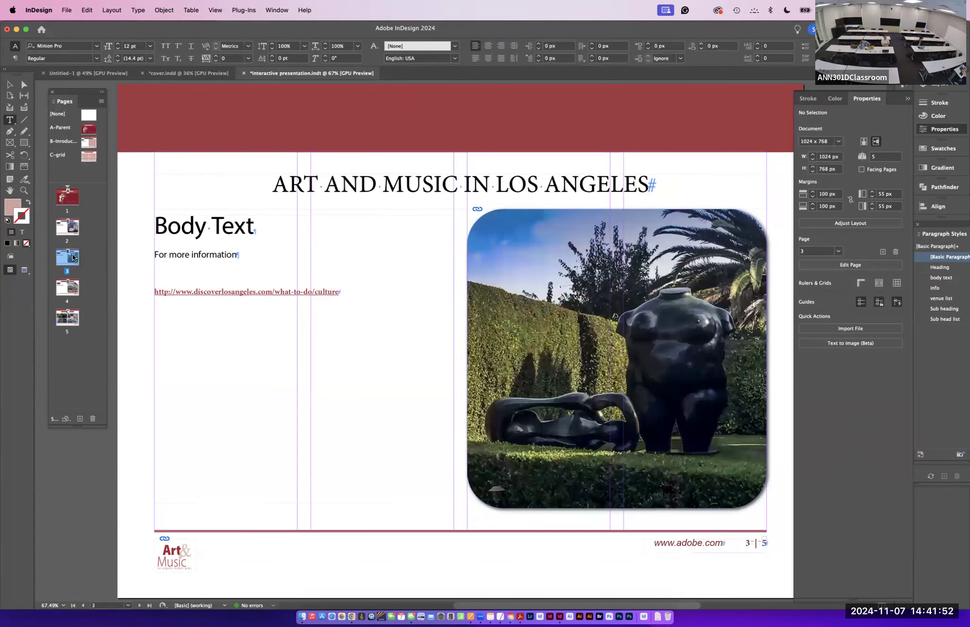
{"action": "double_click", "coordinate": [71, 289]}
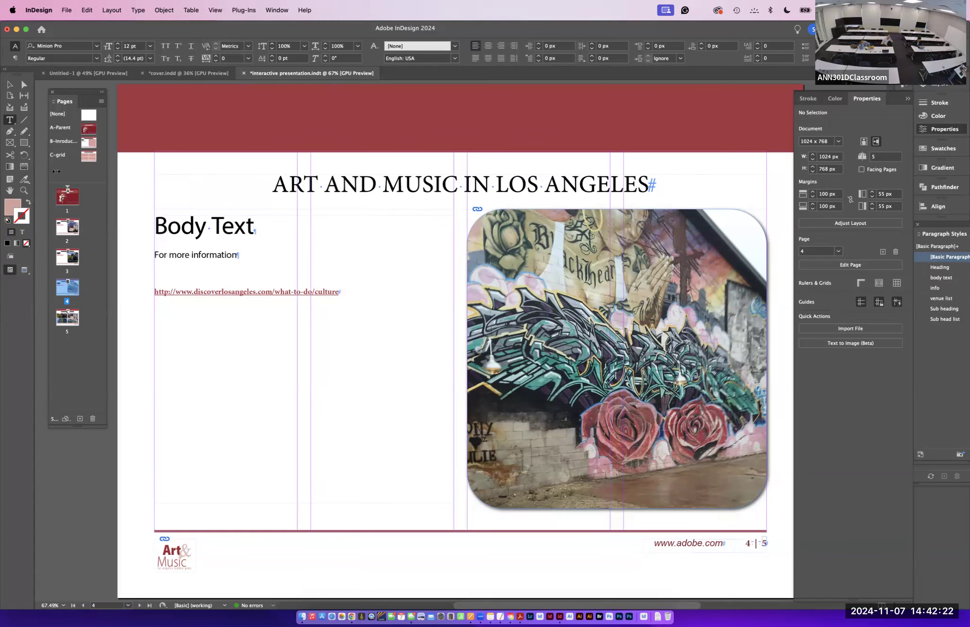
{"action": "double_click", "coordinate": [67, 225]}
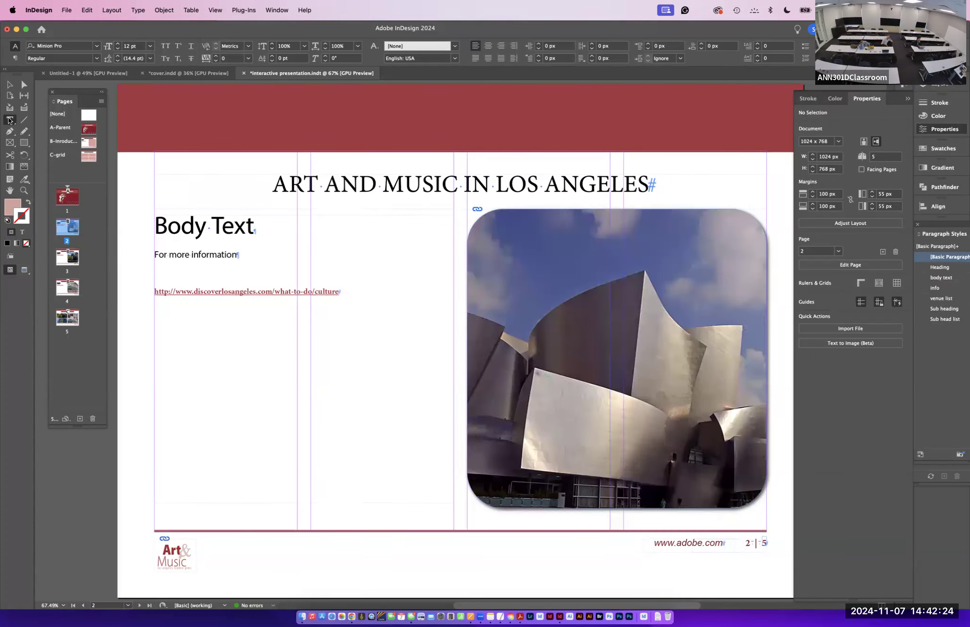
{"action": "left_click", "coordinate": [101, 101]}
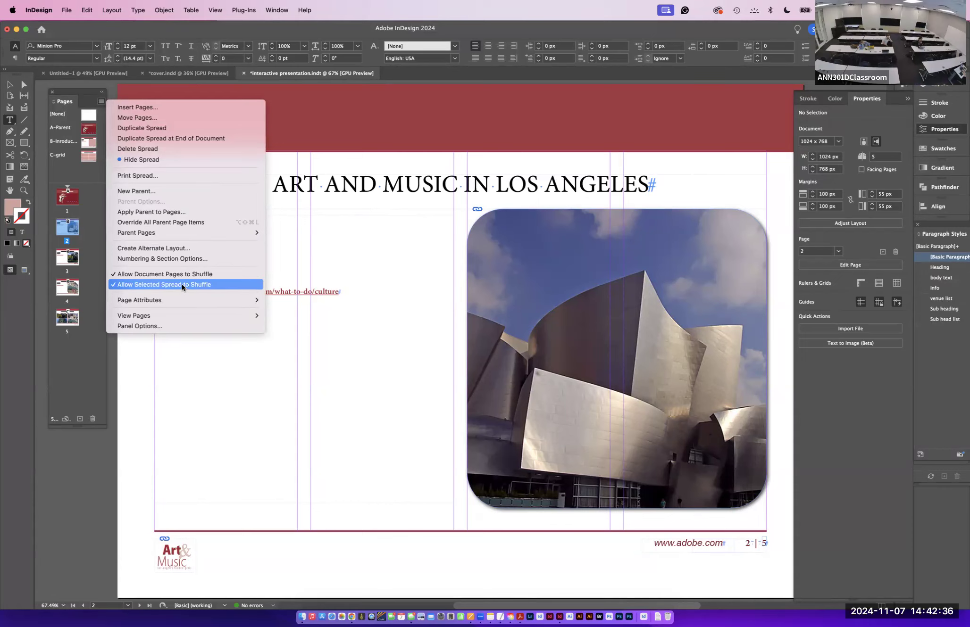
{"action": "left_click", "coordinate": [283, 376]}
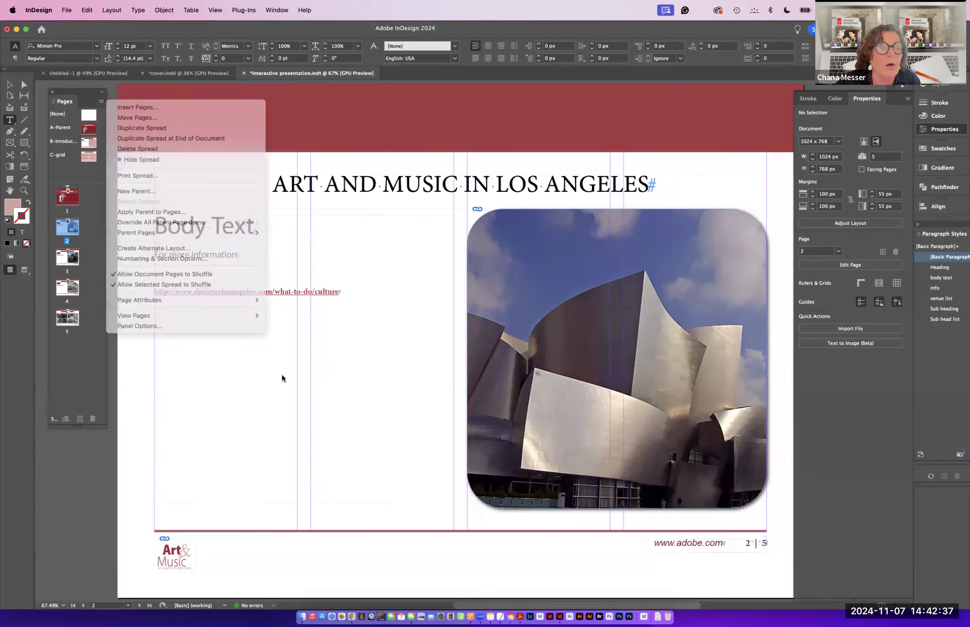
- Fill the text frame on page 2 with placeholder text
{"action": "left_click", "coordinate": [9, 84]}
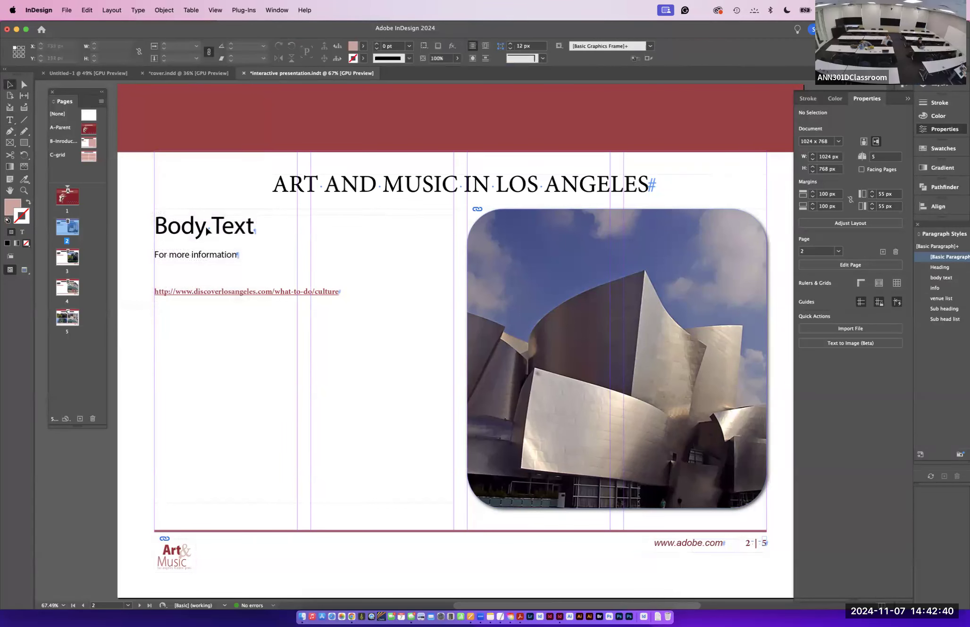
{"action": "left_click", "coordinate": [232, 234]}
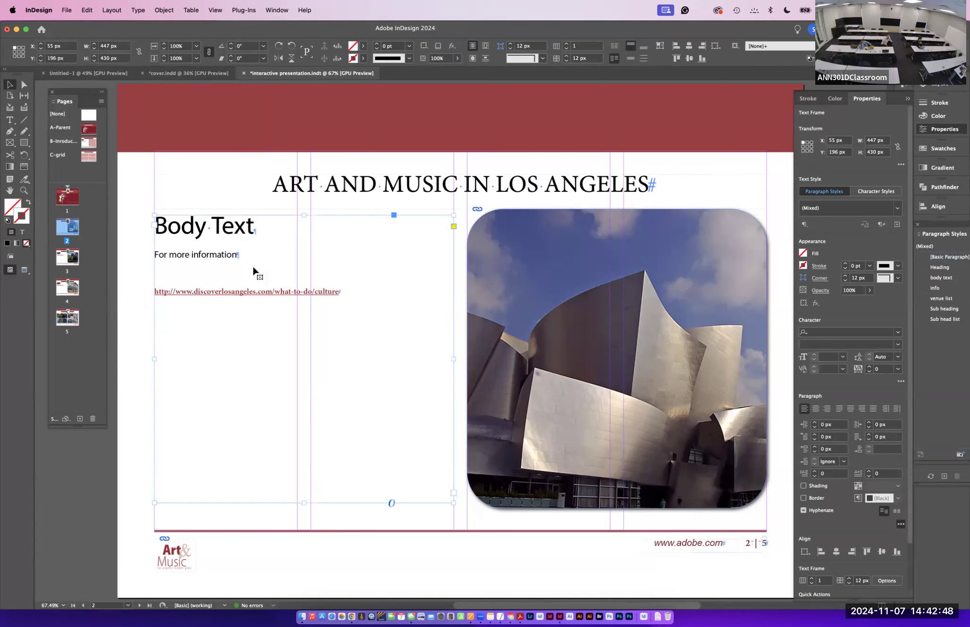
{"action": "left_click", "coordinate": [10, 119]}
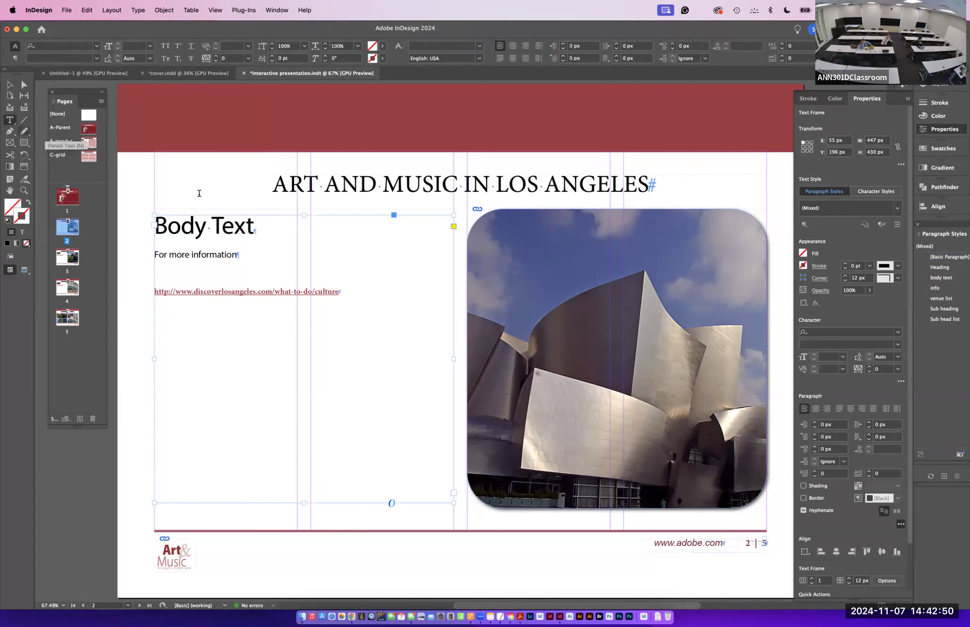
{"action": "left_click_drag", "start_coordinate": [257, 229], "coordinate": [129, 224]}
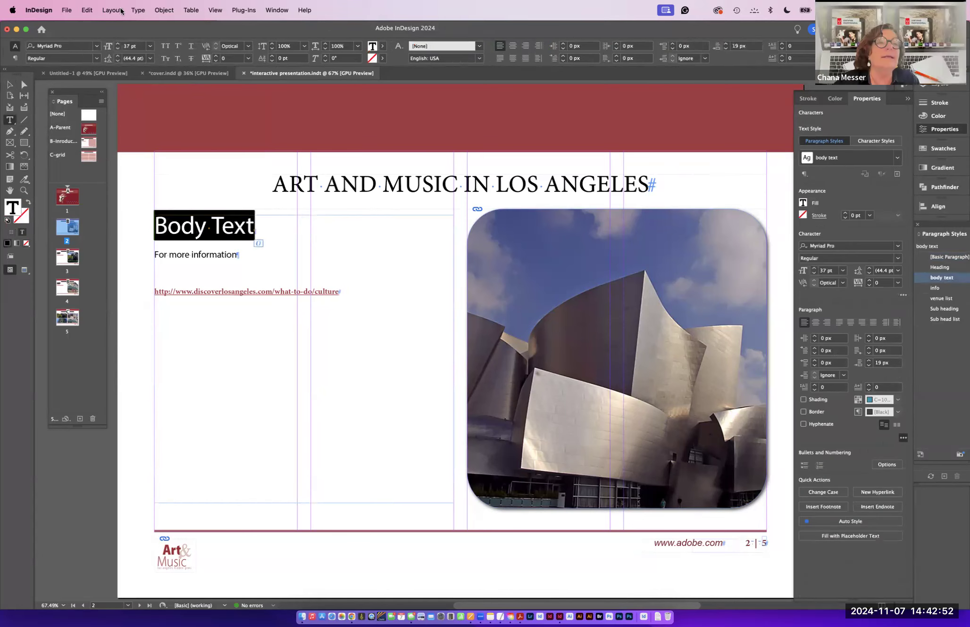
{"action": "left_click", "coordinate": [136, 10]}
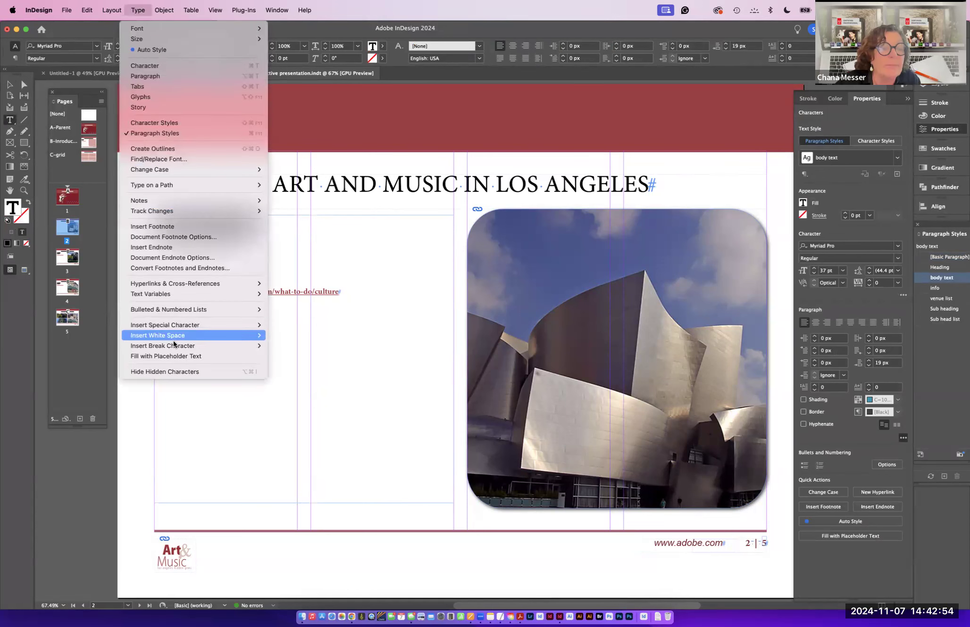
{"action": "left_click", "coordinate": [174, 359]}
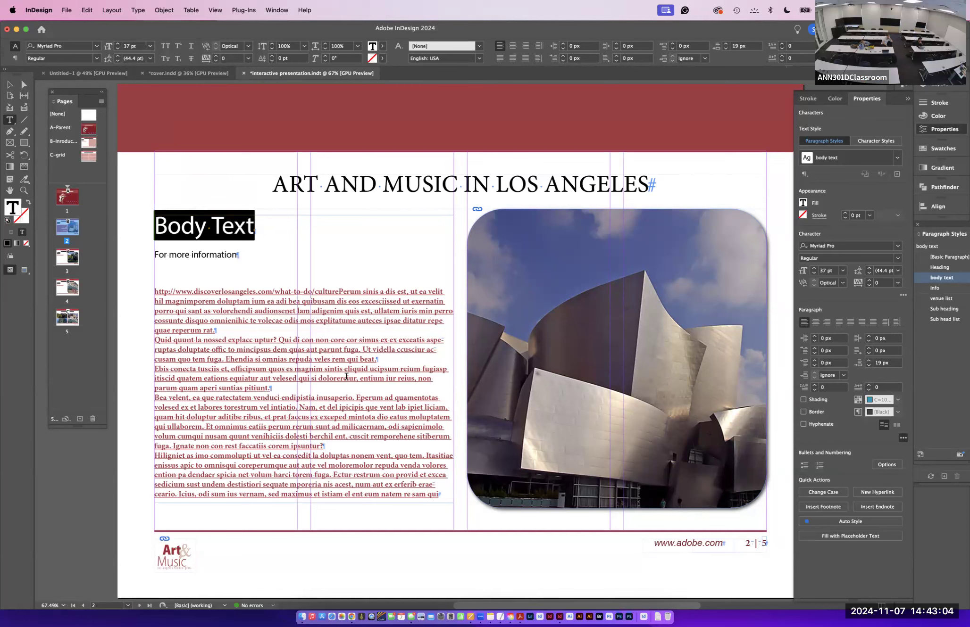
- Replace the Body Text heading on page 2 with Art in LA
{"action": "left_click_drag", "start_coordinate": [262, 229], "coordinate": [153, 228]}
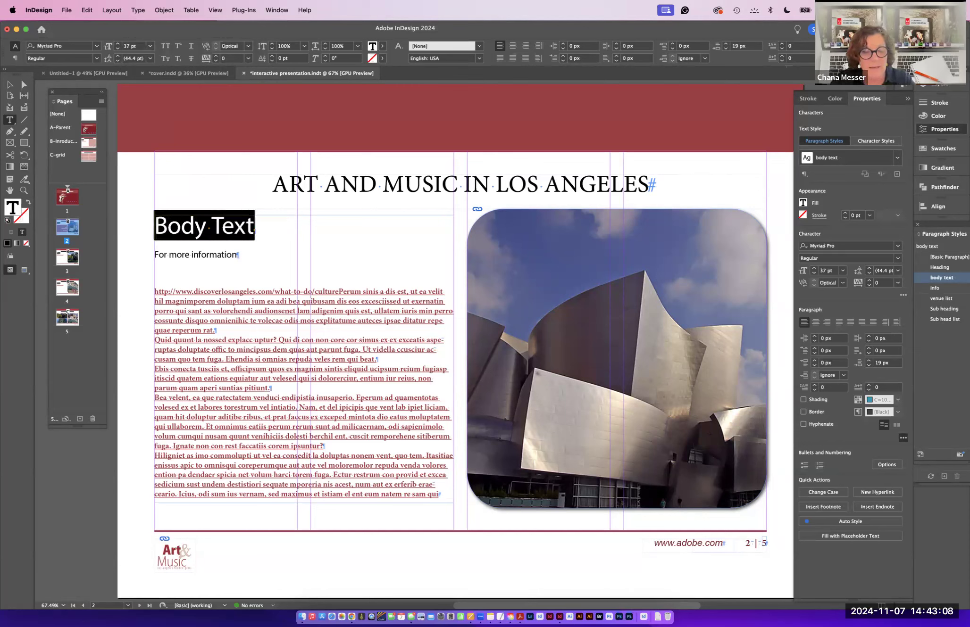
{"action": "type", "text": "Art in LA"}
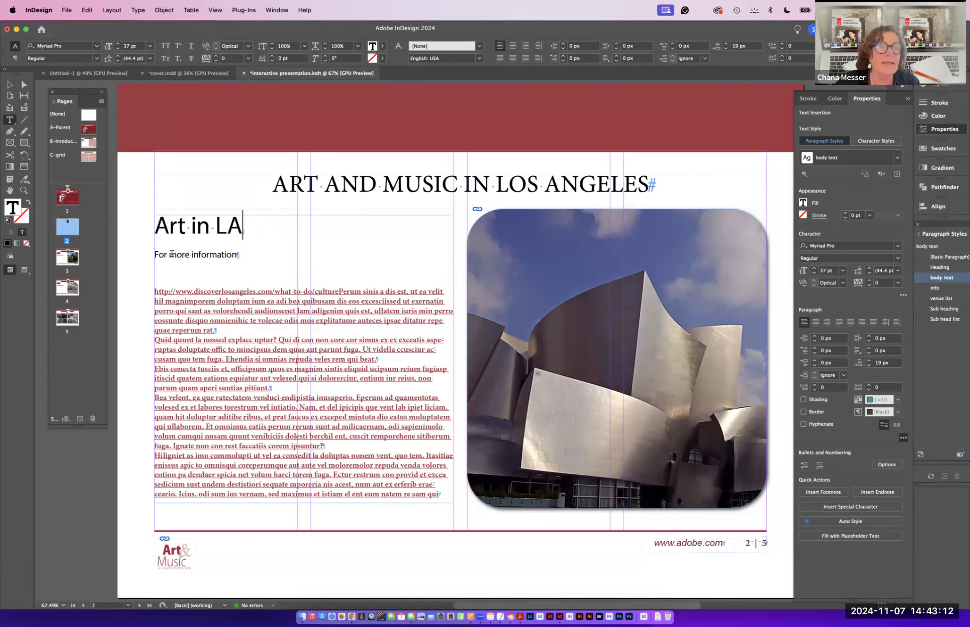
- Apply the body text paragraph style to the URL and placeholder paragraphs
{"action": "left_click_drag", "start_coordinate": [245, 254], "coordinate": [141, 261]}
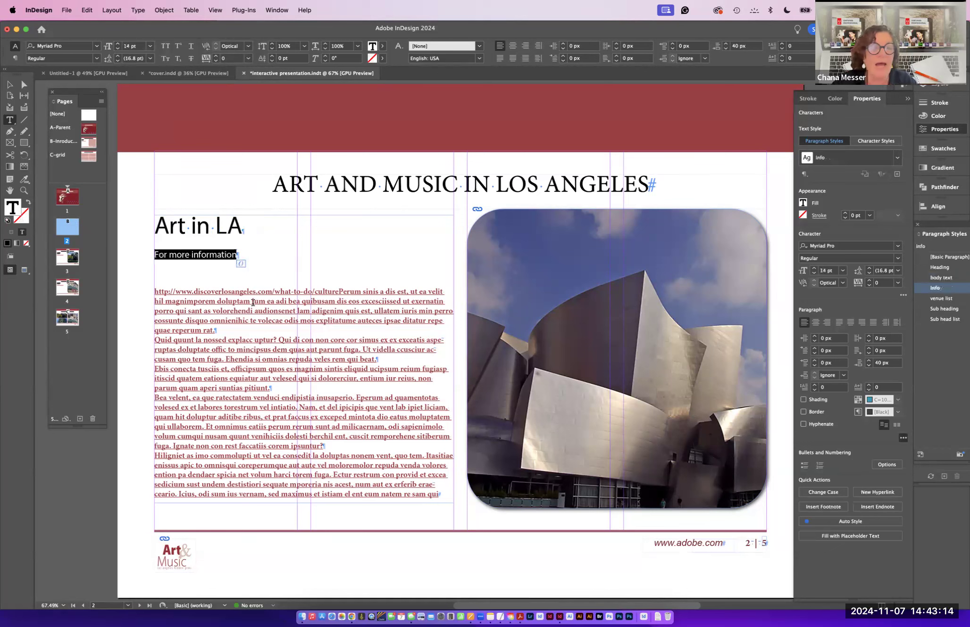
{"action": "left_click_drag", "start_coordinate": [155, 292], "coordinate": [450, 495]}
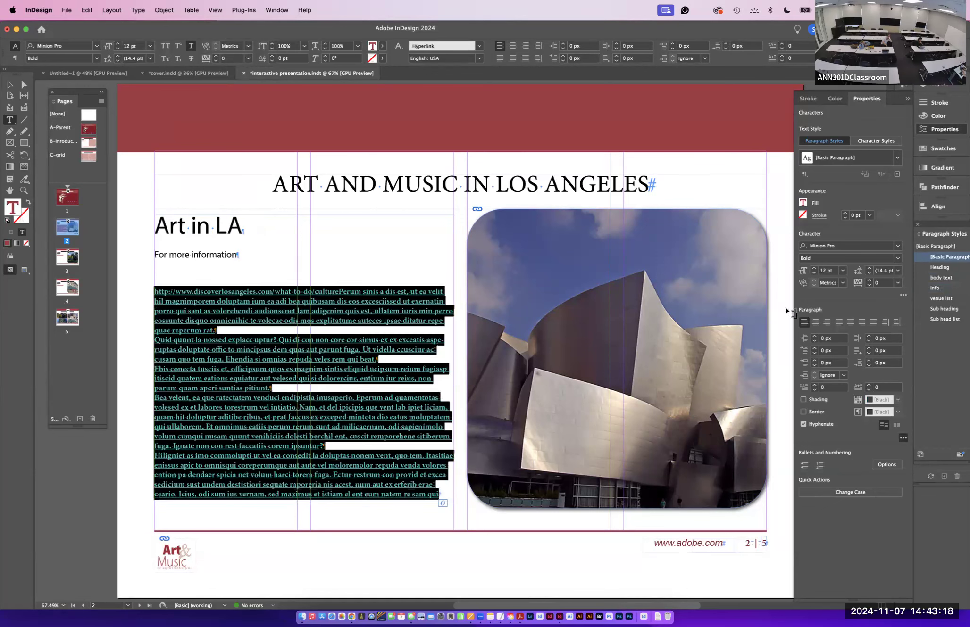
{"action": "left_click_drag", "start_coordinate": [941, 232], "coordinate": [648, 156]}
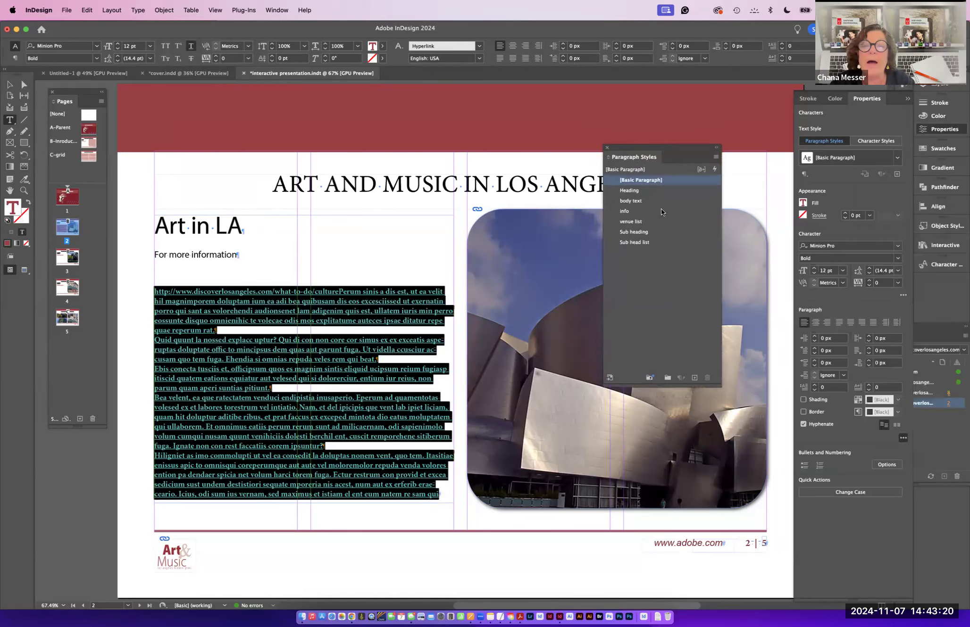
{"action": "left_click", "coordinate": [630, 201]}
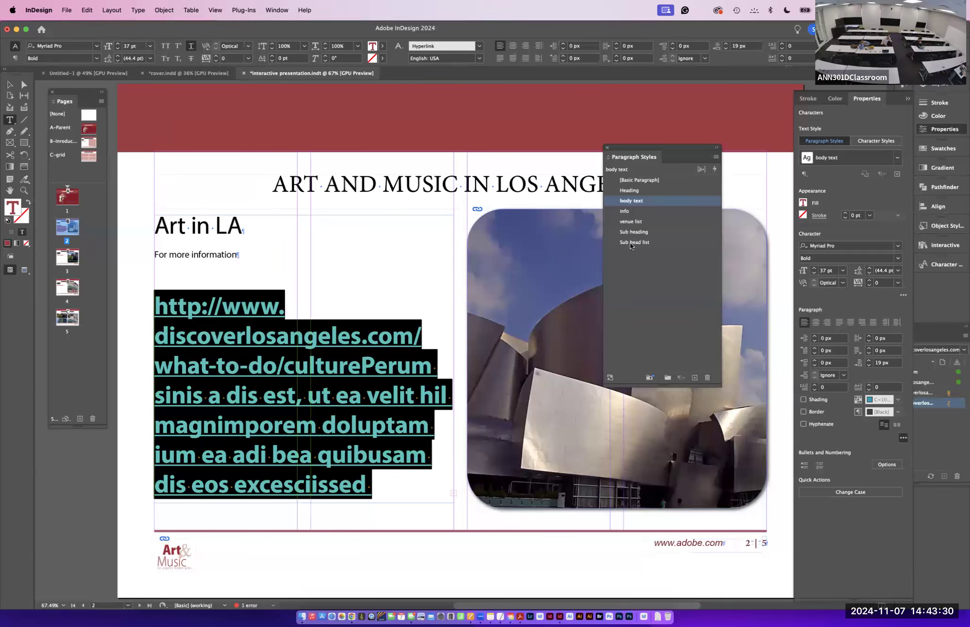
- Apply the [None] character style to the selected body paragraphs
{"action": "left_click", "coordinate": [940, 427]}
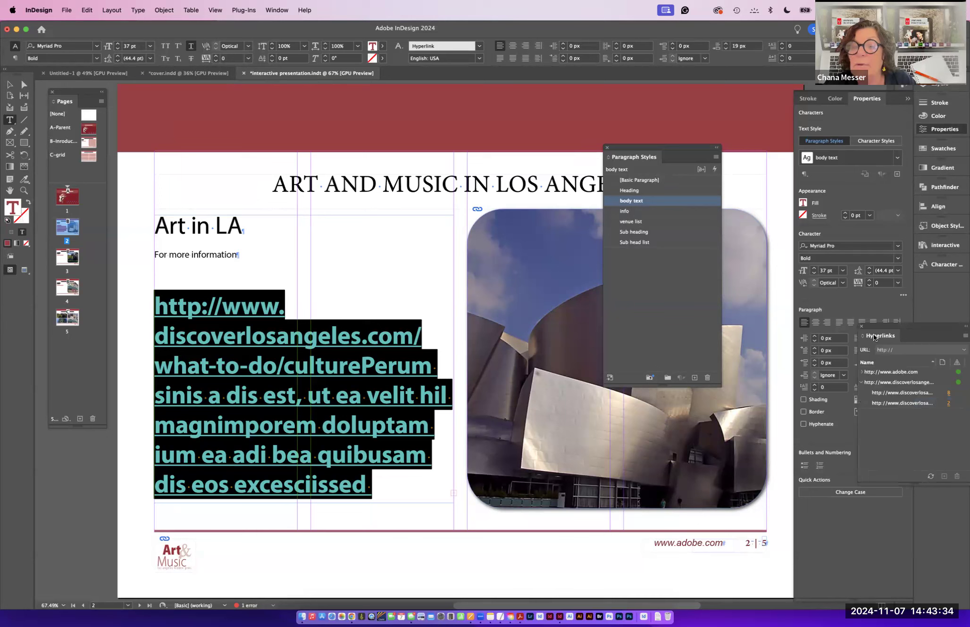
{"action": "left_click_drag", "start_coordinate": [878, 330], "coordinate": [918, 406]}
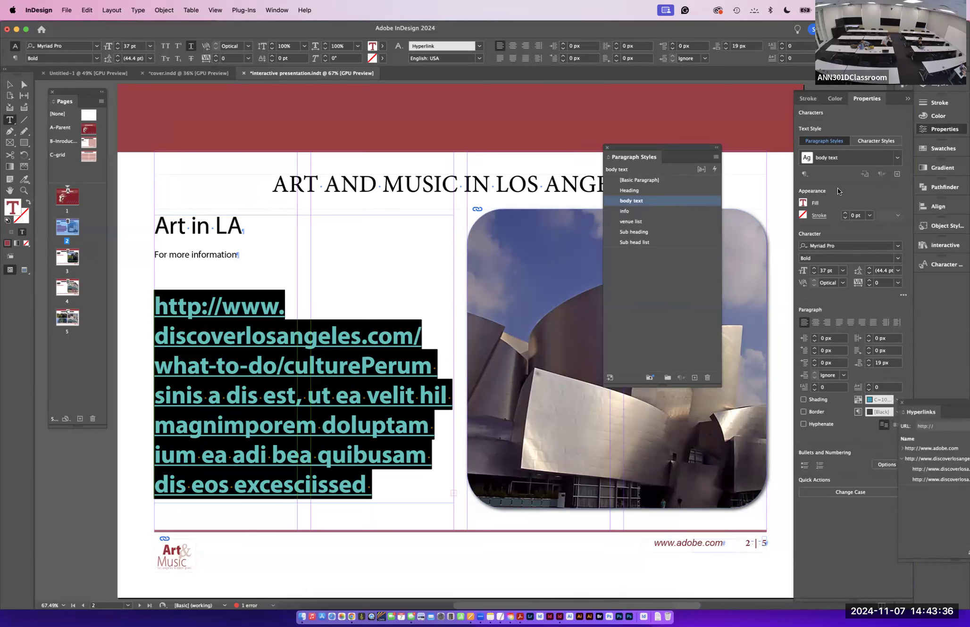
{"action": "left_click", "coordinate": [808, 98]}
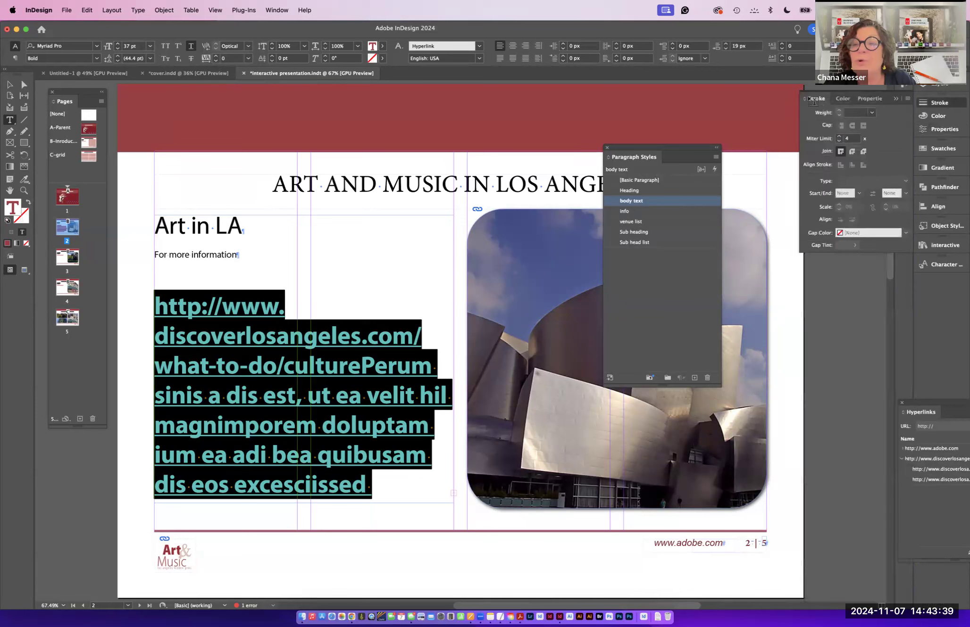
{"action": "left_click", "coordinate": [948, 265]}
{"action": "left_click", "coordinate": [810, 284]}
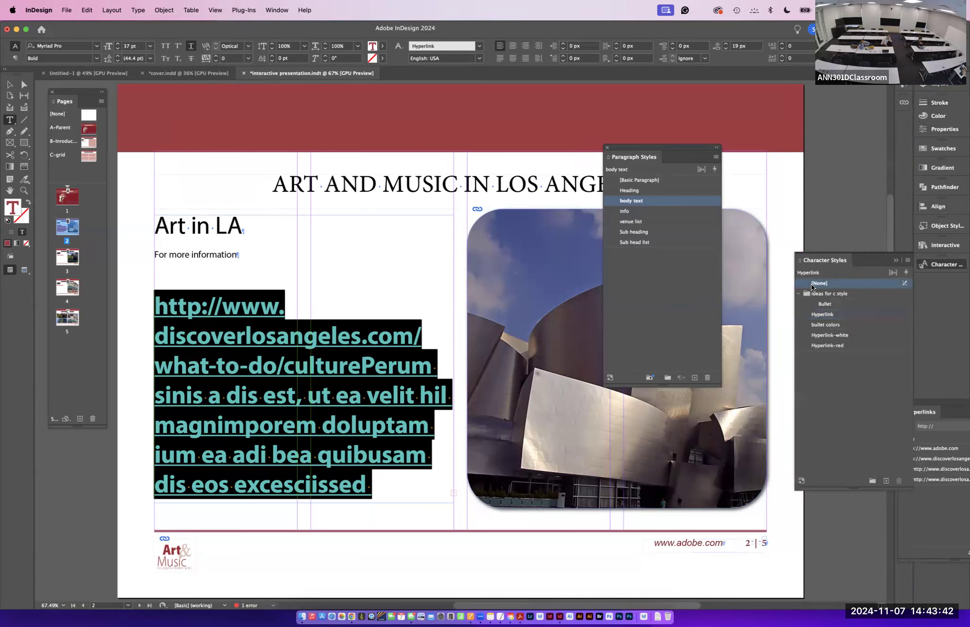
- Delete the headings, URL and placeholder paragraphs from the page 2 text frame
{"action": "left_click", "coordinate": [313, 385]}
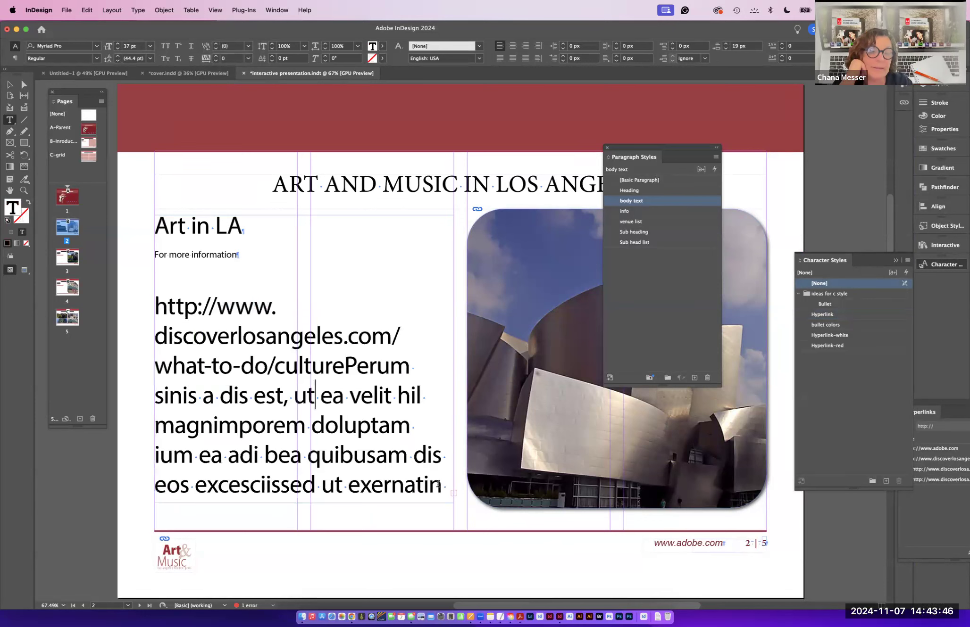
{"action": "left_click_drag", "start_coordinate": [443, 485], "coordinate": [122, 308]}
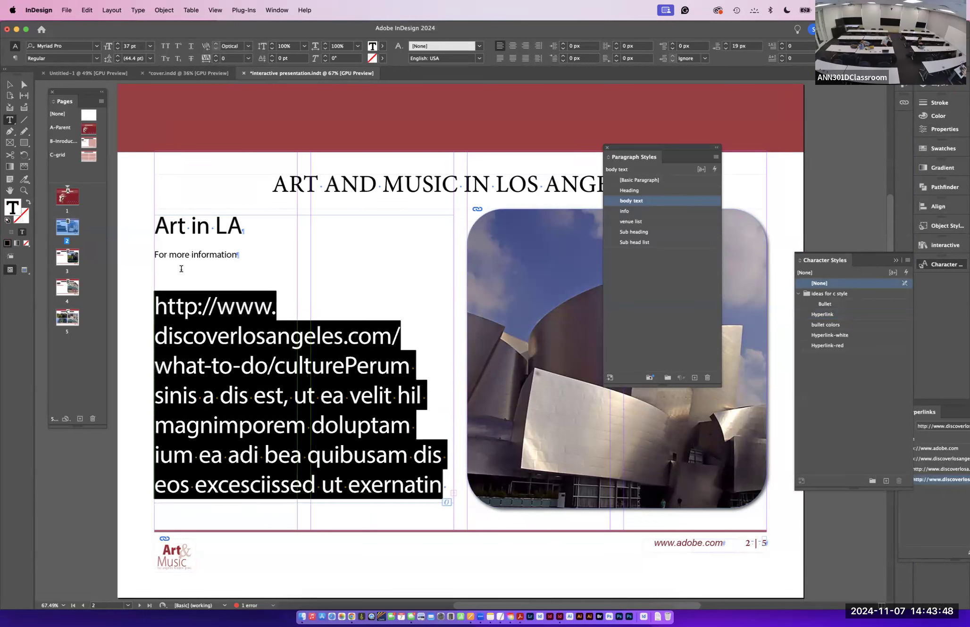
{"action": "triple_click", "coordinate": [236, 257]}
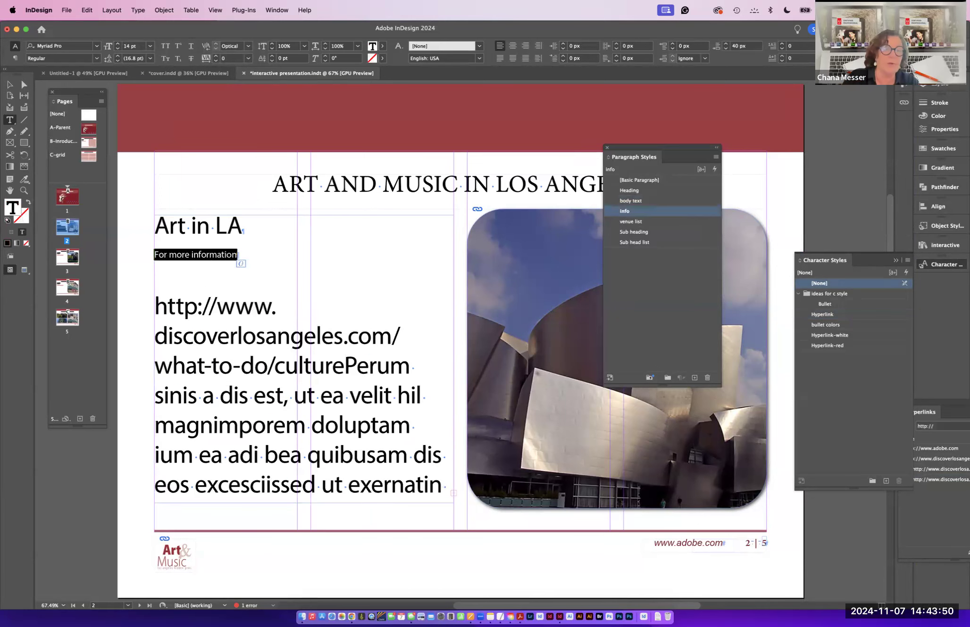
{"action": "key", "text": "BackSpace"}
{"action": "left_click_drag", "start_coordinate": [173, 265], "coordinate": [464, 493]}
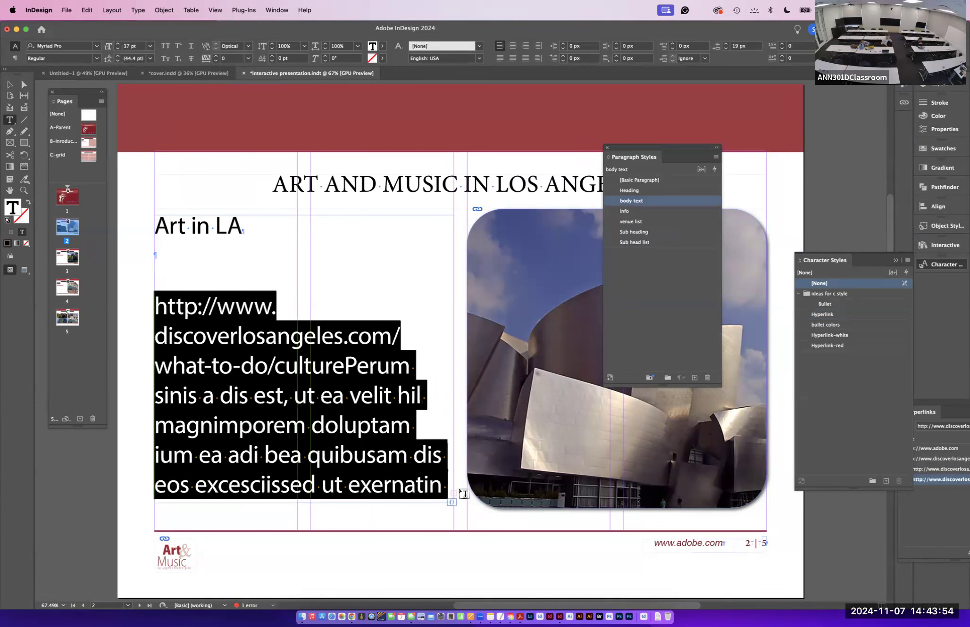
{"action": "key", "text": "BackSpace"}
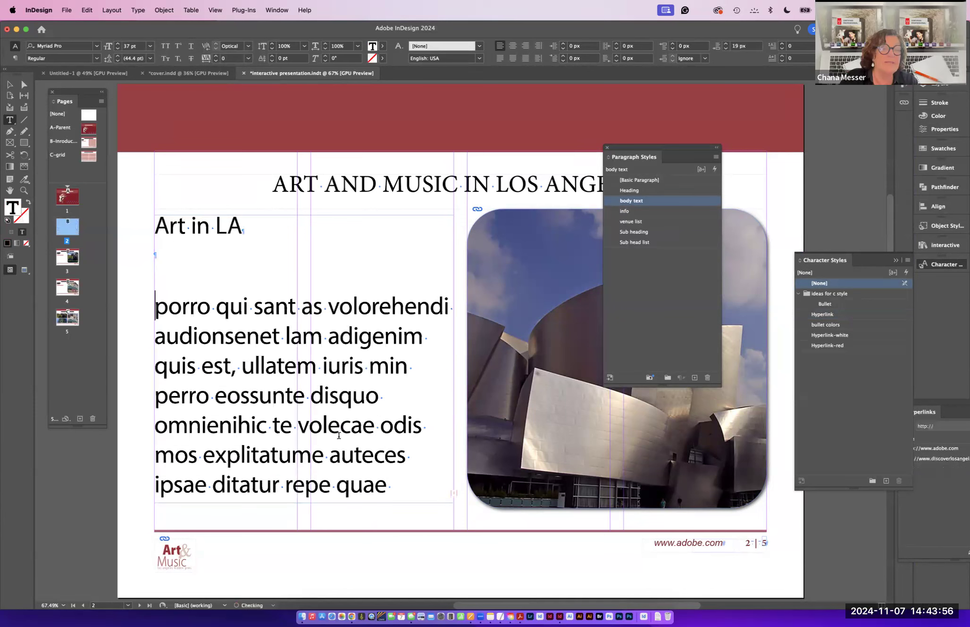
{"action": "mouse_move", "coordinate": [392, 495]}
{"action": "left_mouse_down"}
{"action": "mouse_move", "coordinate": [155, 302]}
{"action": "mouse_move", "coordinate": [396, 481]}
{"action": "left_mouse_up"}
{"action": "key", "text": "BackSpace"}
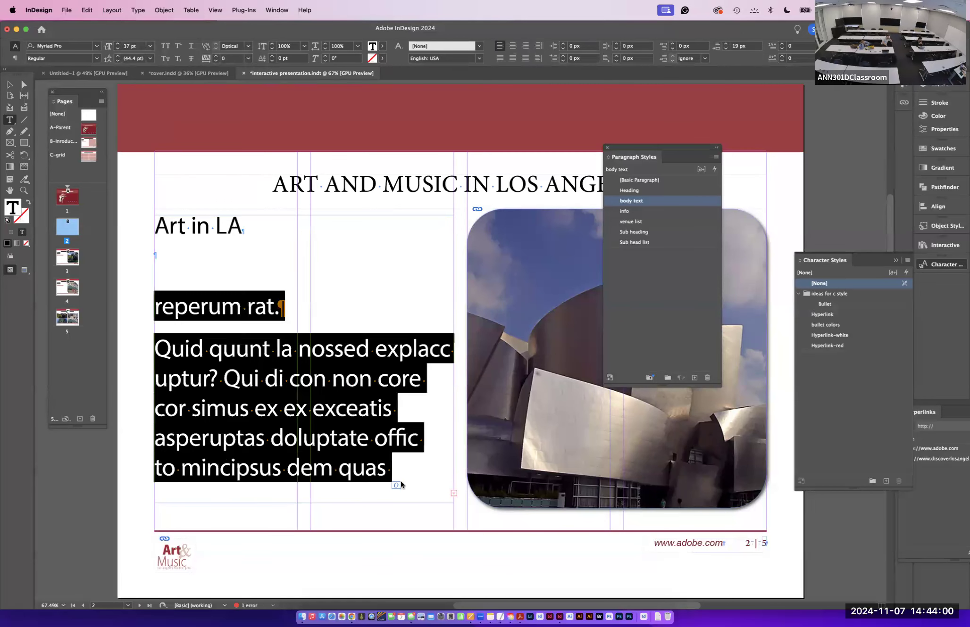
{"action": "key", "text": "BackSpace"}
{"action": "left_click_drag", "start_coordinate": [155, 224], "coordinate": [182, 314]}
{"action": "key", "text": "BackSpace"}
{"action": "left_click_drag", "start_coordinate": [148, 247], "coordinate": [140, 235]}
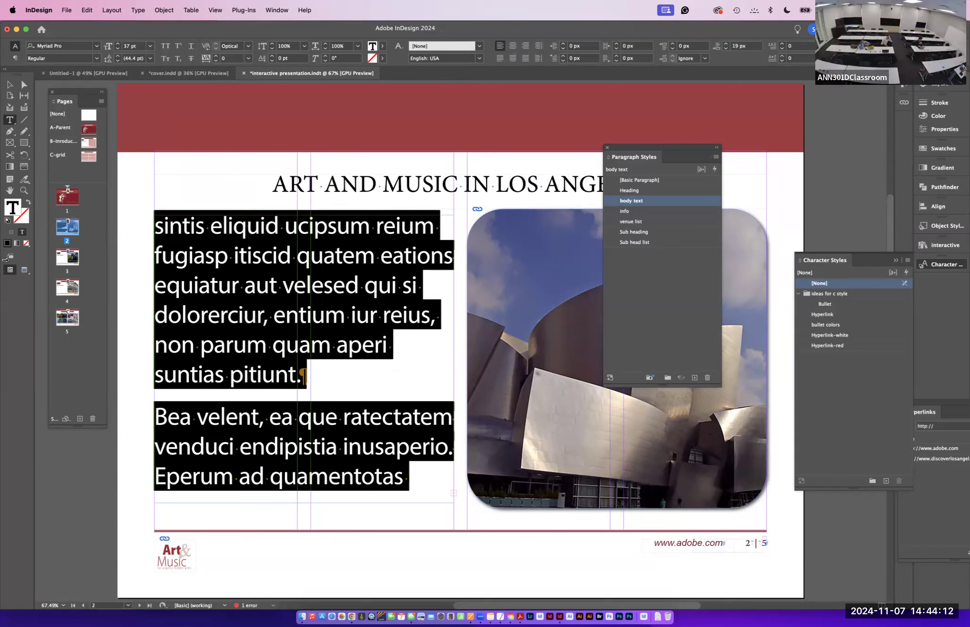
- Place the LA Art and music docx text into a new frame over the left columns of page 2
{"action": "key", "text": "super+d"}
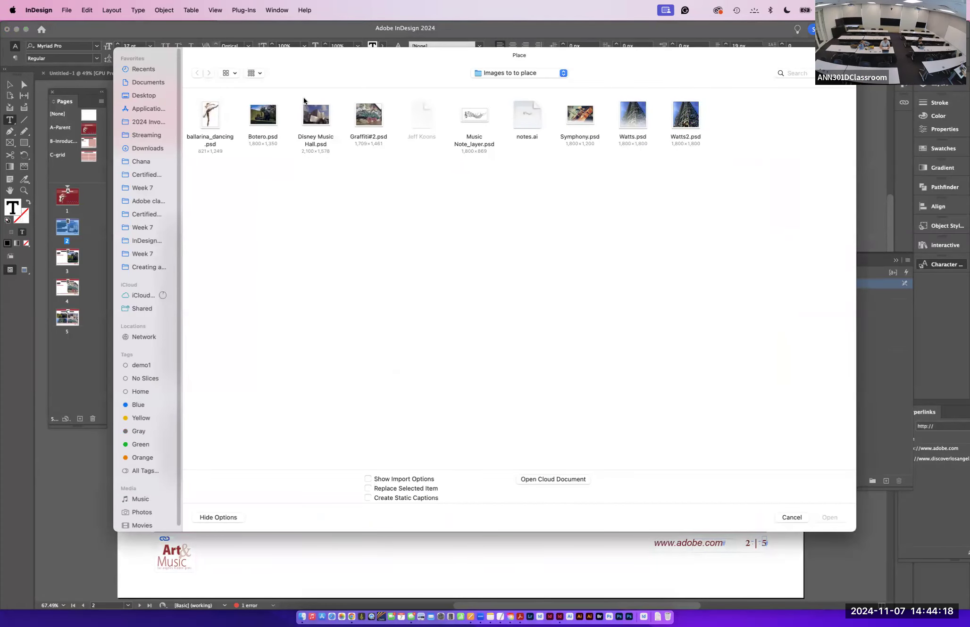
{"action": "left_click", "coordinate": [499, 73]}
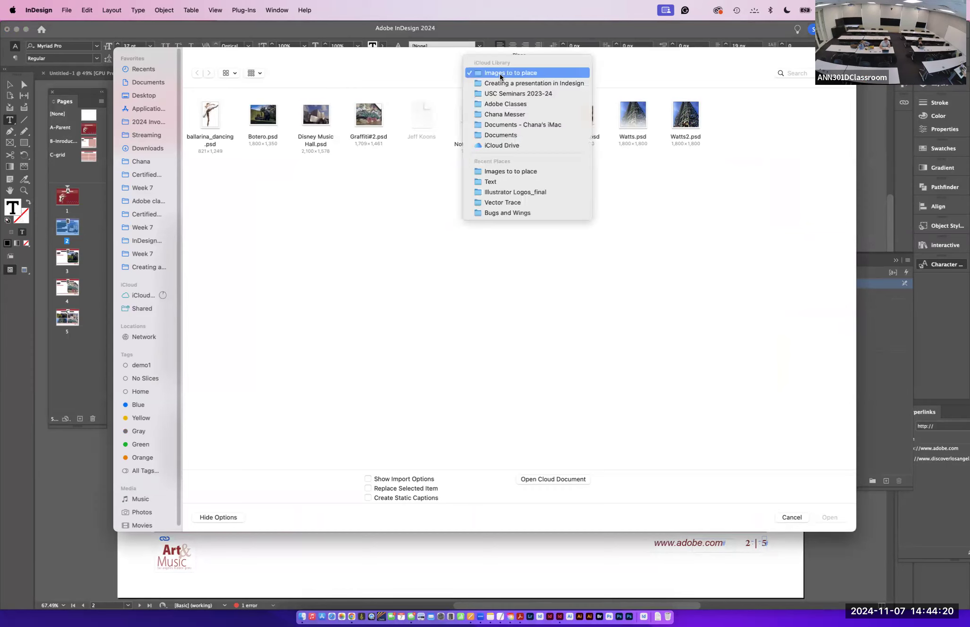
{"action": "left_click", "coordinate": [500, 81]}
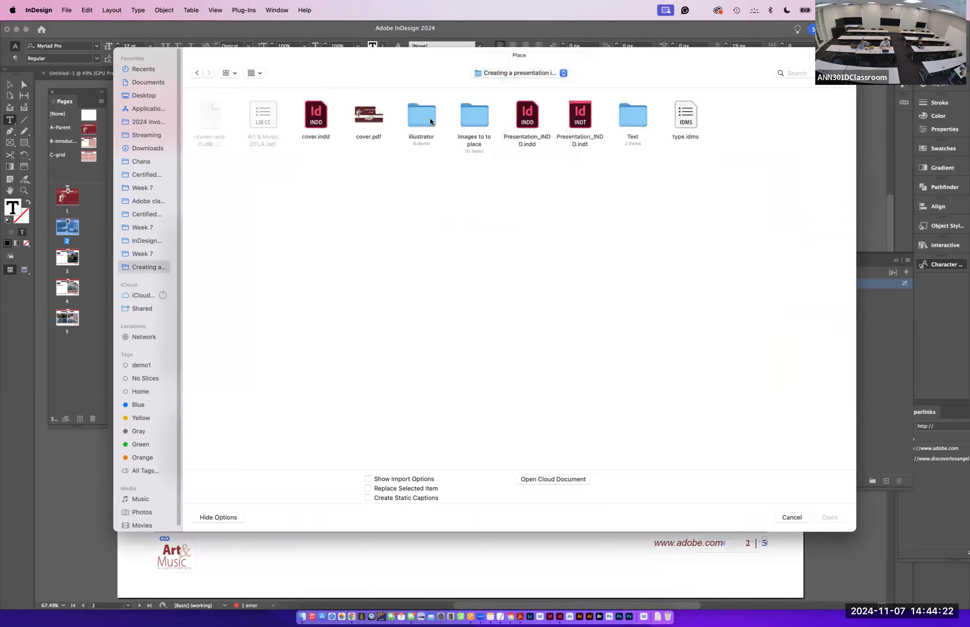
{"action": "double_click", "coordinate": [632, 115]}
{"action": "left_click", "coordinate": [254, 121]}
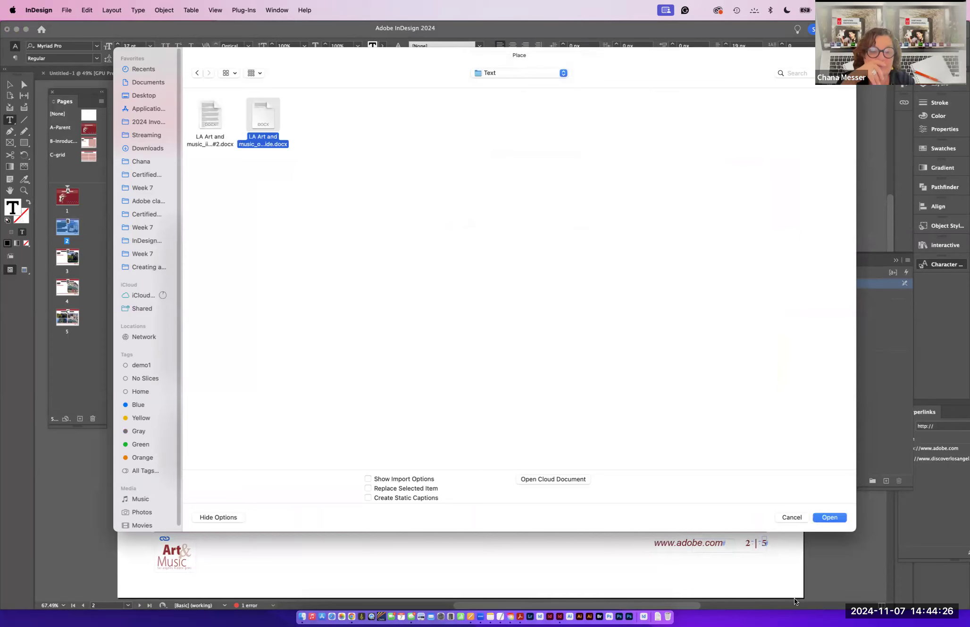
{"action": "left_click", "coordinate": [829, 517]}
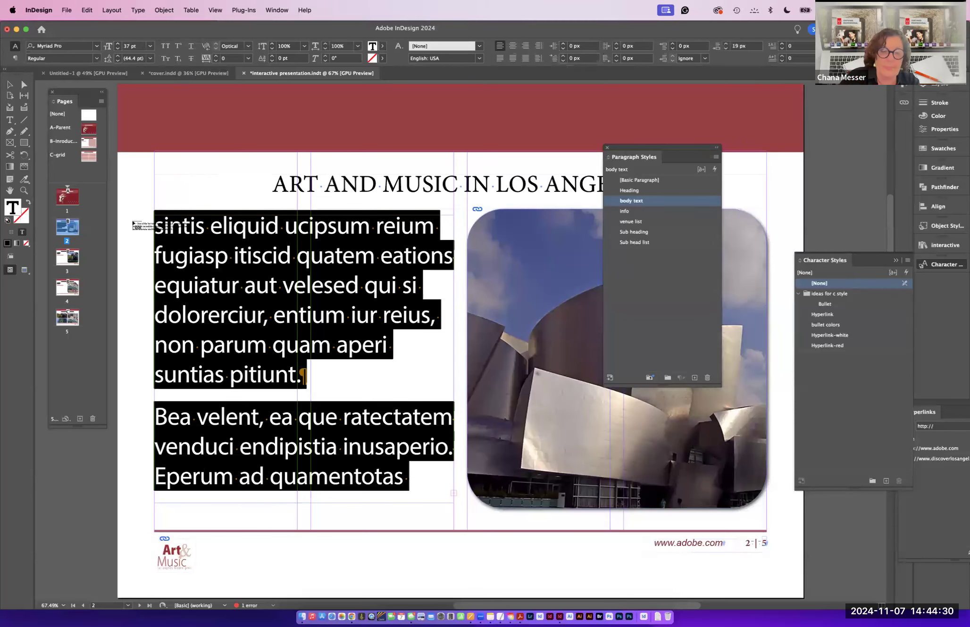
{"action": "left_click", "coordinate": [156, 217]}
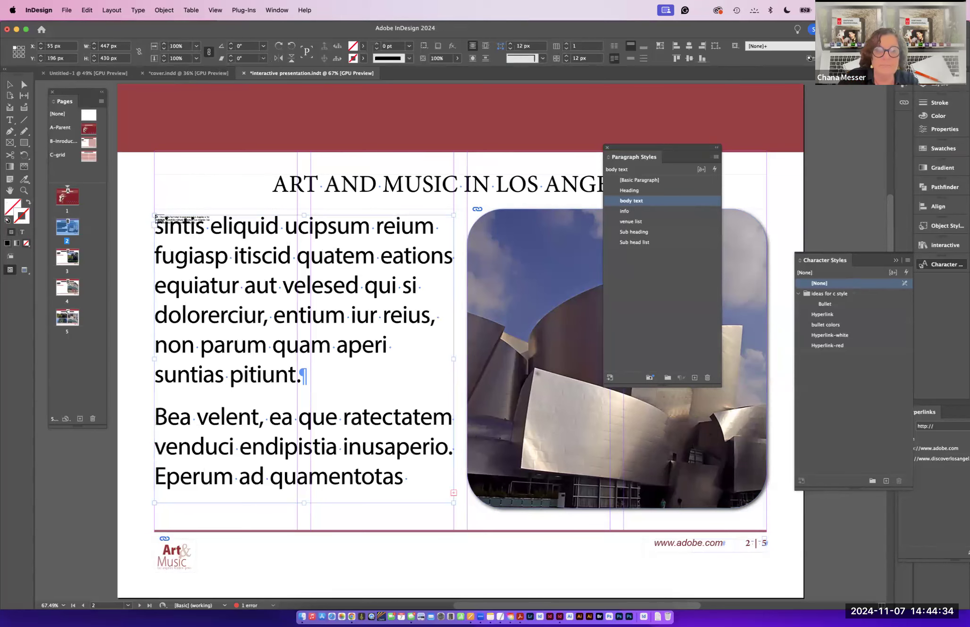
{"action": "key", "text": "Delete"}
{"action": "left_click_drag", "start_coordinate": [156, 215], "coordinate": [452, 513]}
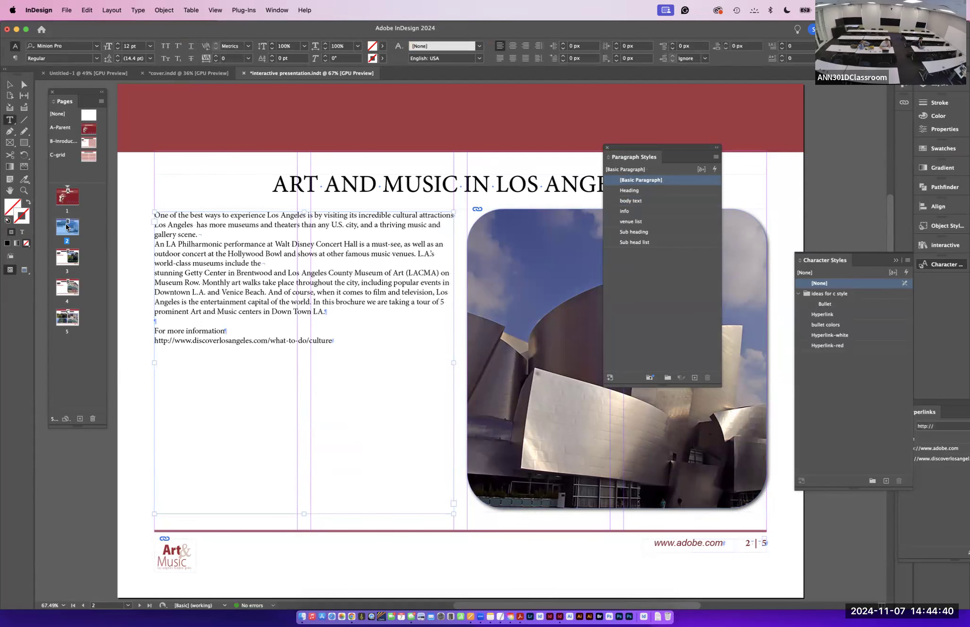
- Add a new page 6 at the end of the document and apply the [None] parent to it
{"action": "double_click", "coordinate": [67, 257]}
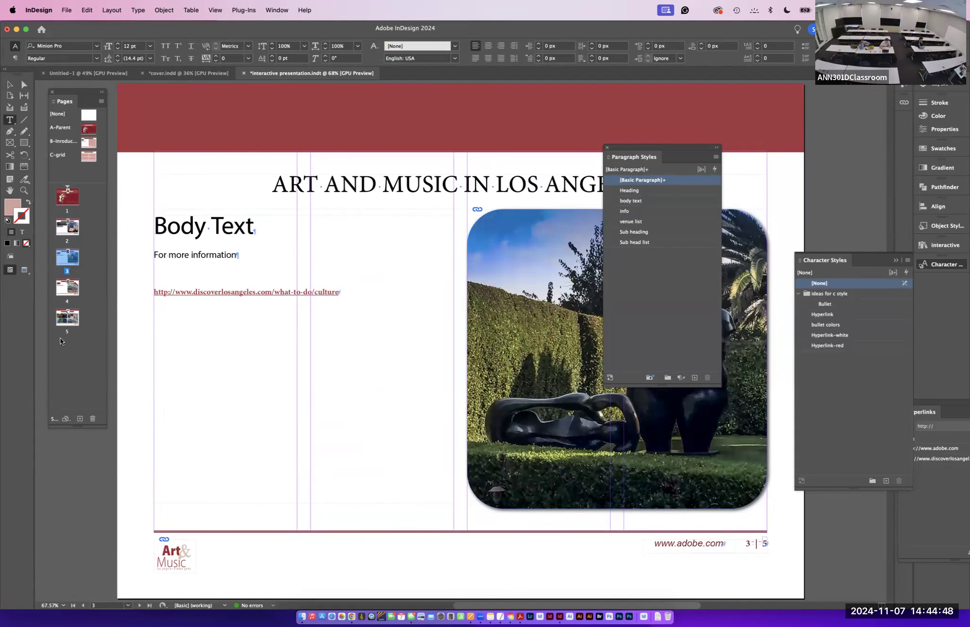
{"action": "double_click", "coordinate": [67, 317]}
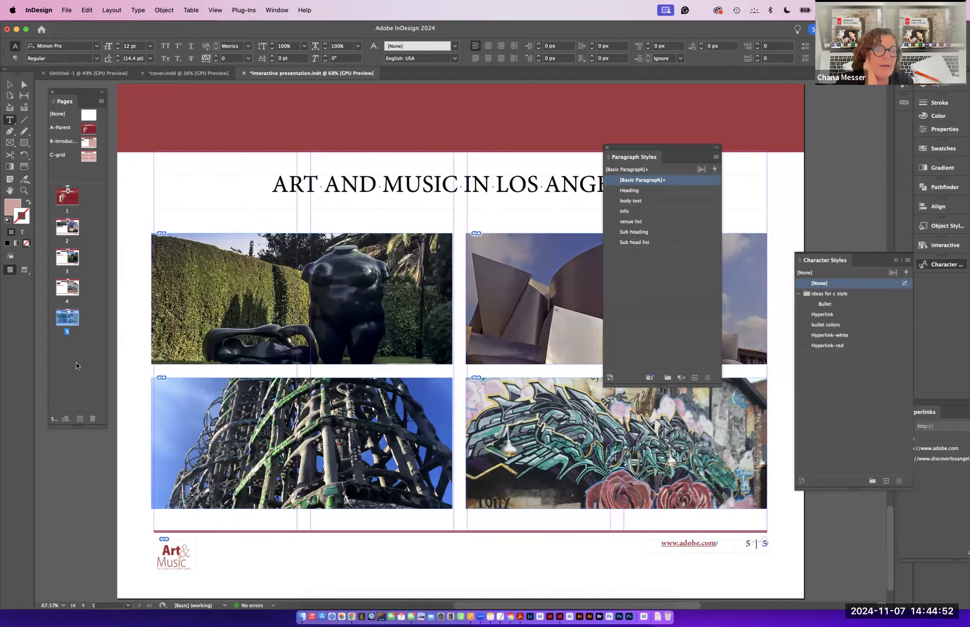
{"action": "left_click", "coordinate": [80, 420]}
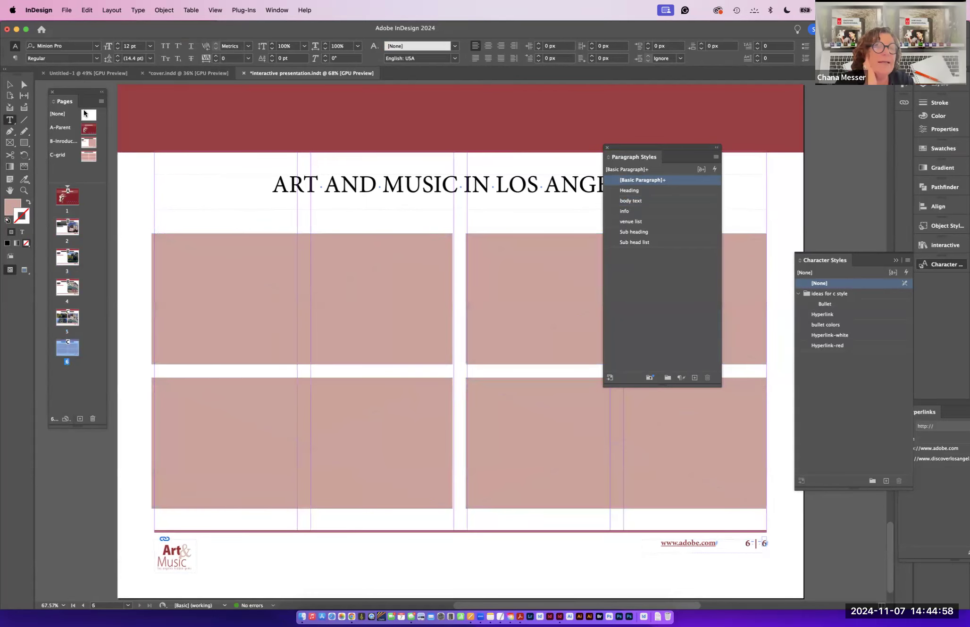
{"action": "left_click_drag", "start_coordinate": [90, 112], "coordinate": [65, 344]}
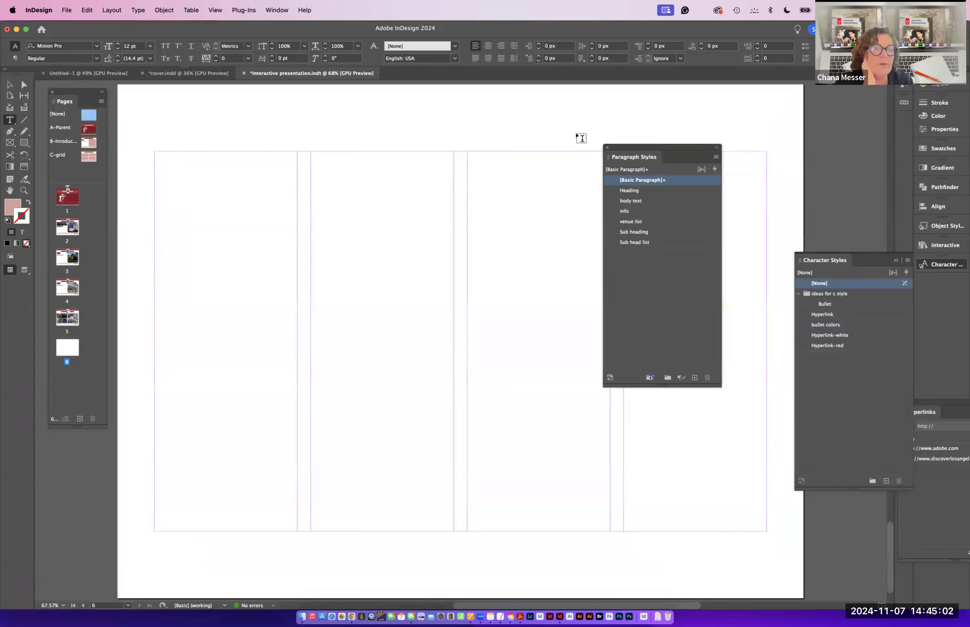
{"action": "left_click_drag", "start_coordinate": [623, 147], "coordinate": [847, 240]}
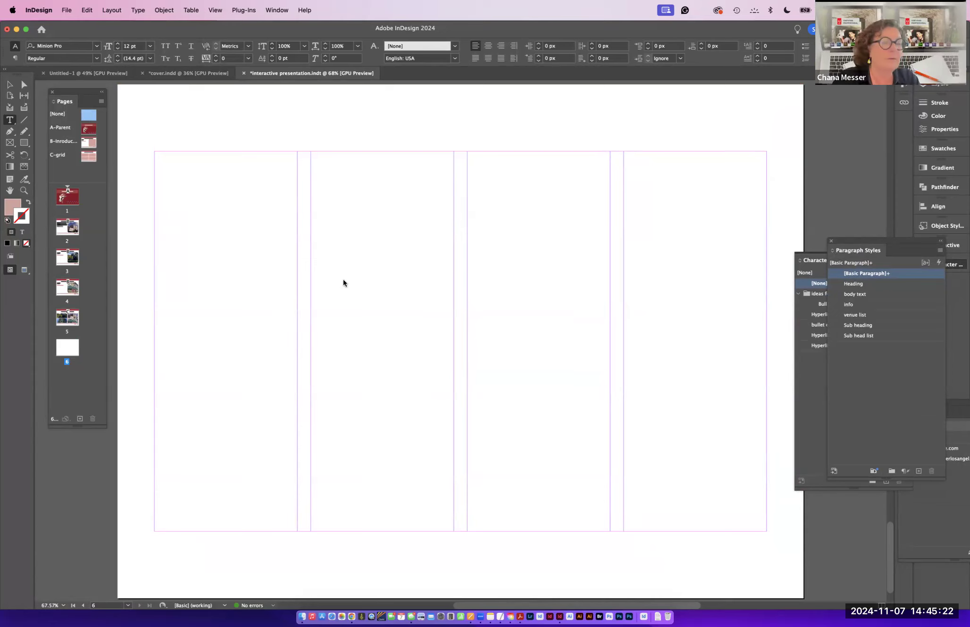
- Load Botero, Disney Music Hall, Graffiti#2, Symphony, Watts and Watts2 from the Images to place folder for placing
{"action": "key", "text": "super+d"}
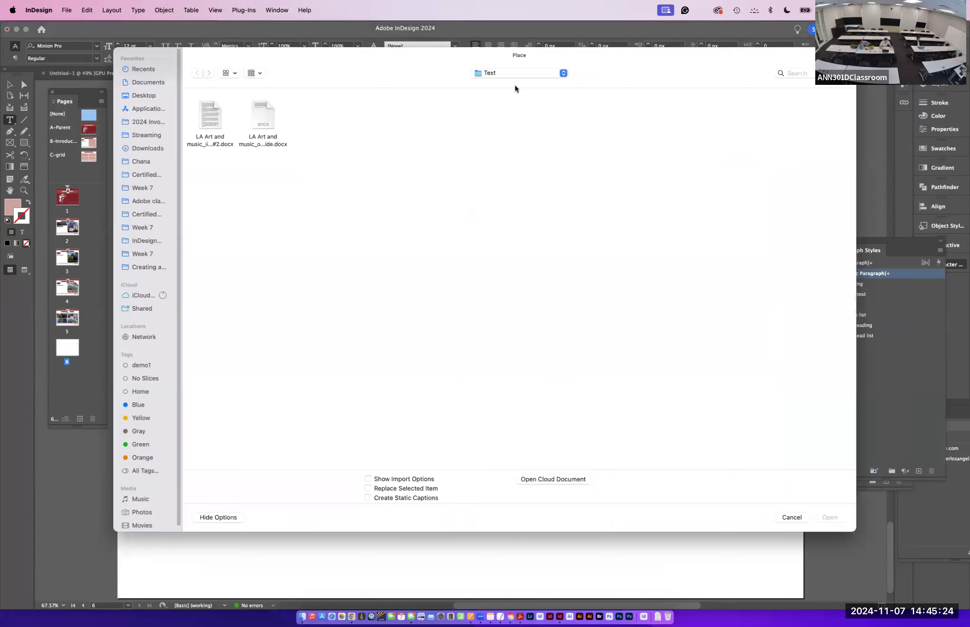
{"action": "left_click", "coordinate": [501, 76]}
{"action": "left_click", "coordinate": [502, 84]}
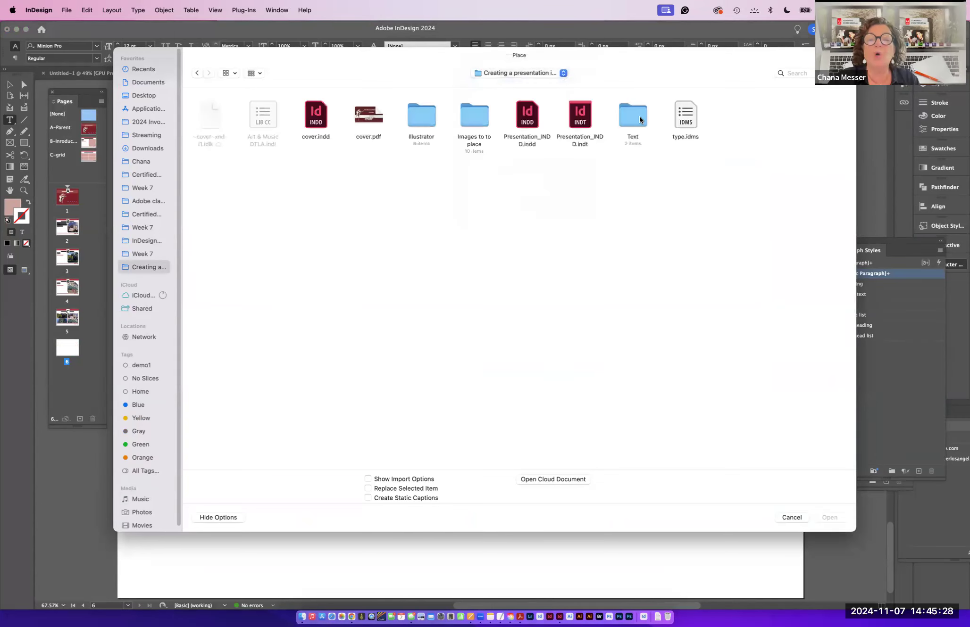
{"action": "double_click", "coordinate": [471, 114]}
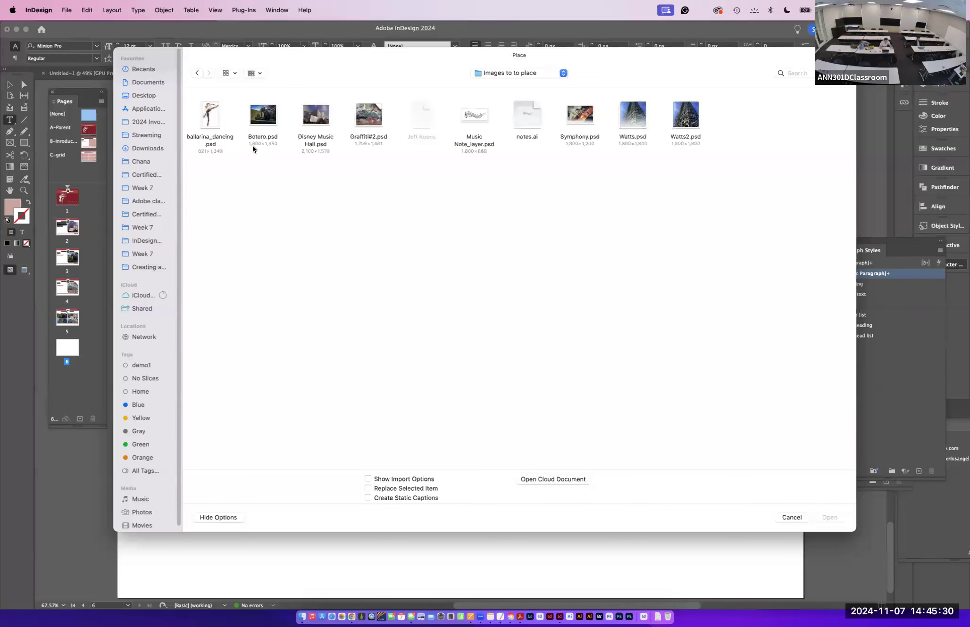
{"action": "left_click", "coordinate": [263, 118]}
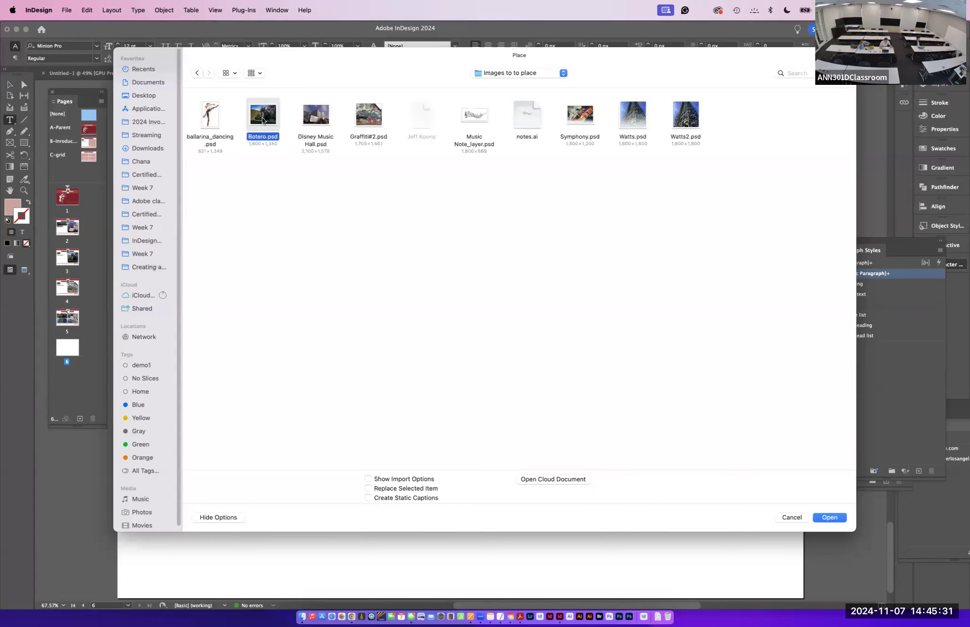
{"action": "left_click", "coordinate": [310, 116], "text": "super"}
{"action": "left_click", "coordinate": [364, 115], "text": "super"}
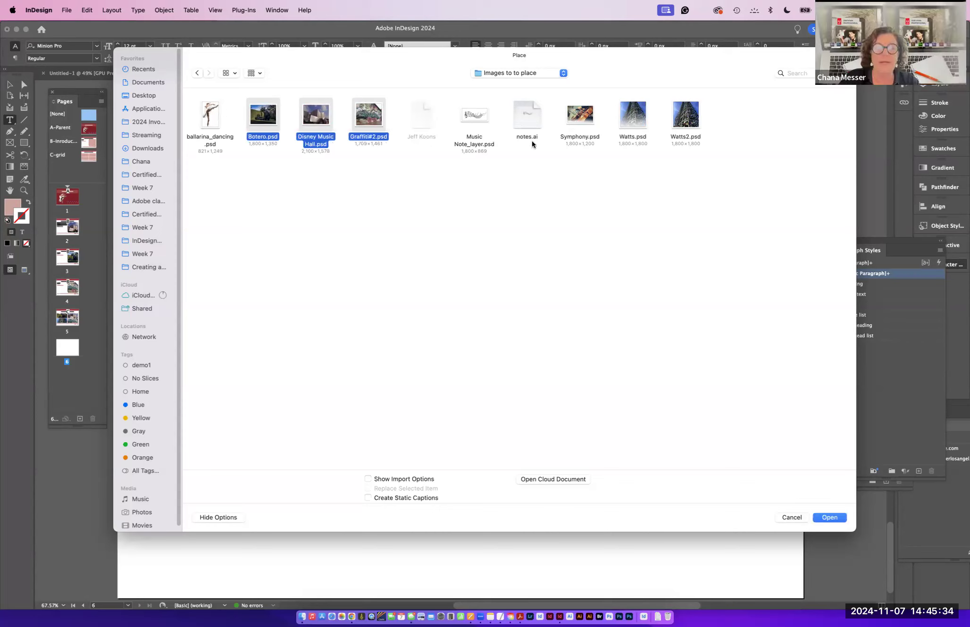
{"action": "left_click", "coordinate": [581, 122], "text": "super"}
{"action": "left_click", "coordinate": [635, 123], "text": "super"}
{"action": "left_click", "coordinate": [697, 126], "text": "super"}
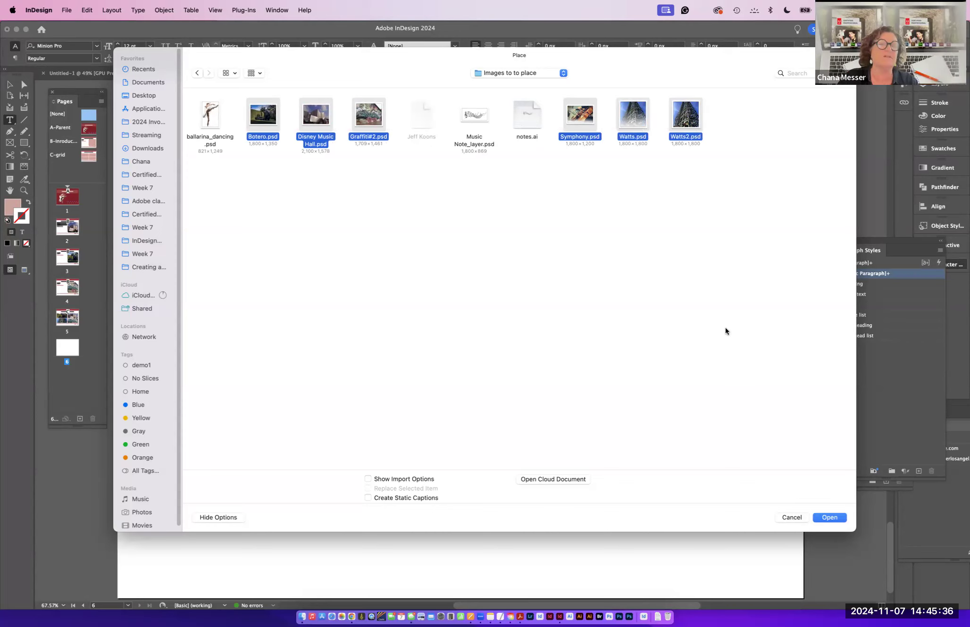
{"action": "left_click", "coordinate": [829, 518]}
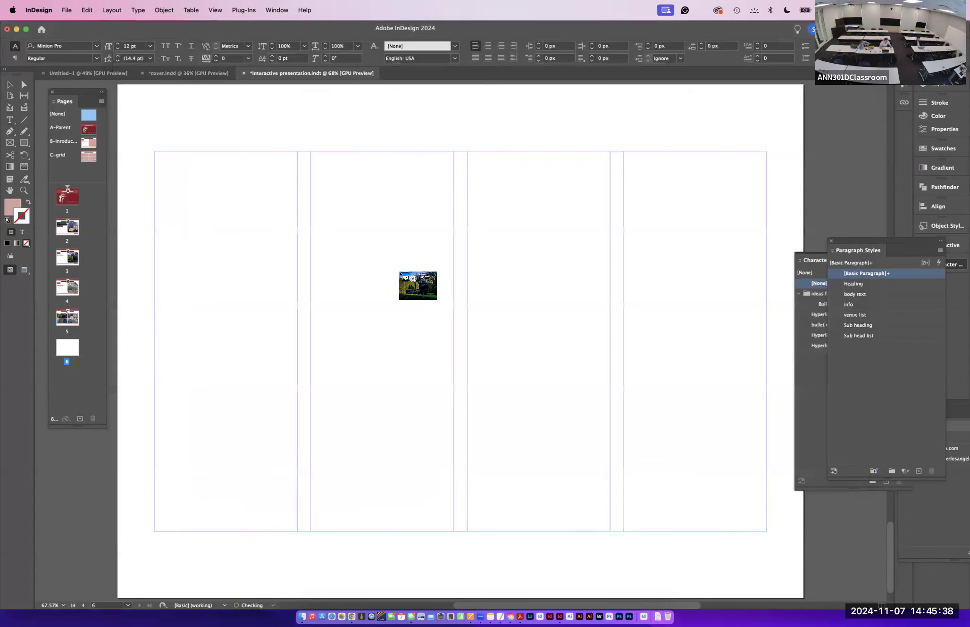
- Place the six loaded images as a two-column, three-row grid of frames across page 6
{"action": "left_click_drag", "start_coordinate": [156, 154], "coordinate": [724, 479]}
{"action": "key", "text": "Up"}
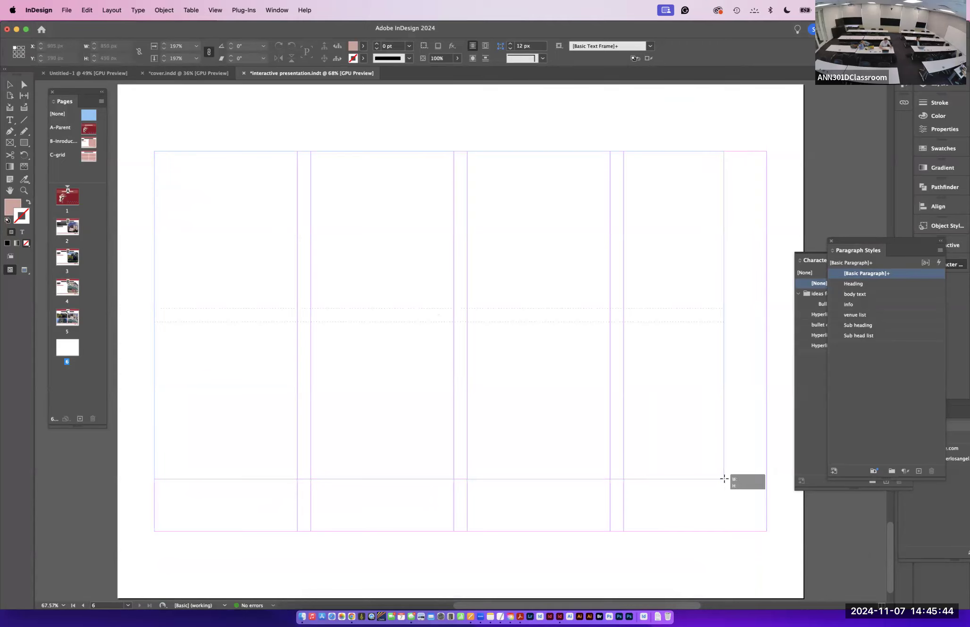
{"action": "left_click_drag", "start_coordinate": [724, 479], "coordinate": [724, 479]}
{"action": "key", "text": "Right"}
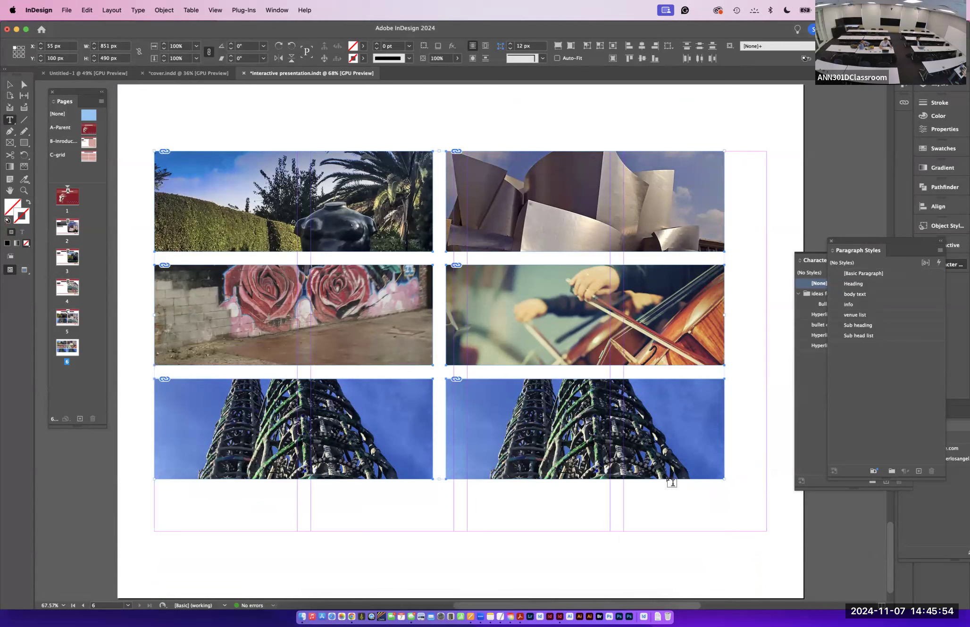
- Fit all six images on page 6 so they fill their frames
{"action": "left_click", "coordinate": [9, 84]}
{"action": "left_click_drag", "start_coordinate": [147, 135], "coordinate": [767, 532]}
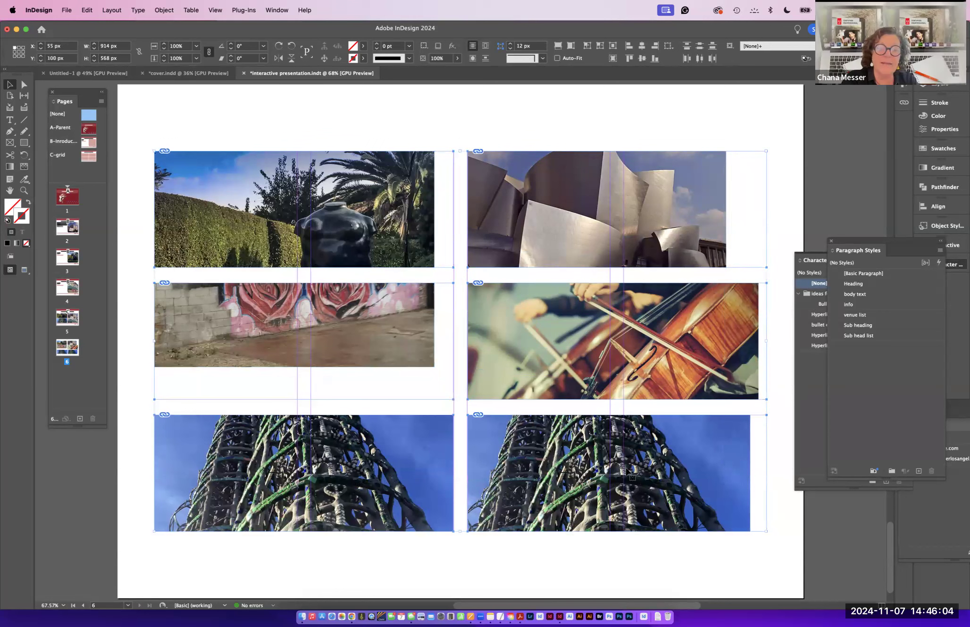
{"action": "right_click", "coordinate": [626, 470]}
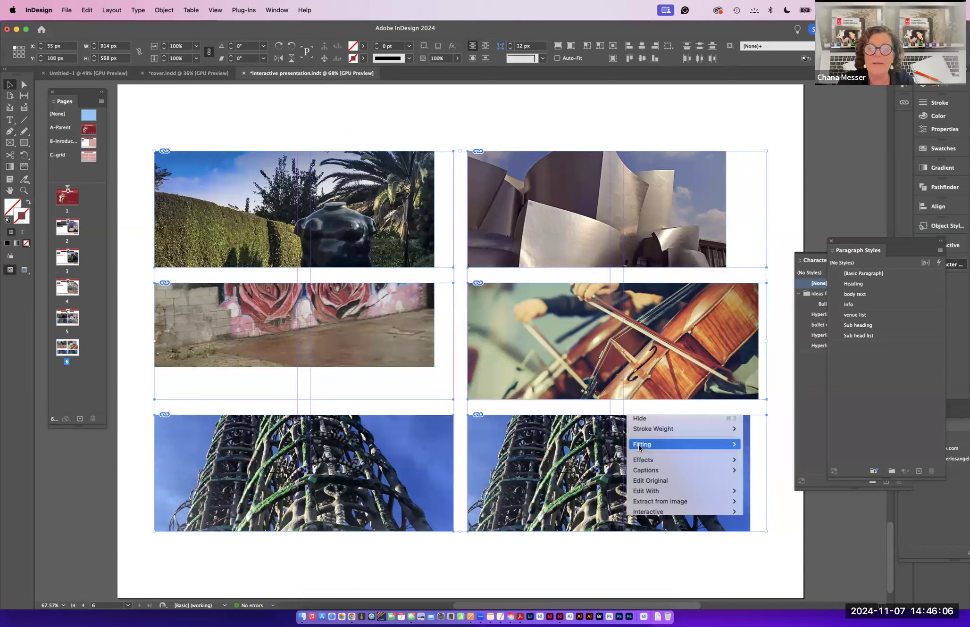
{"action": "left_click", "coordinate": [780, 448]}
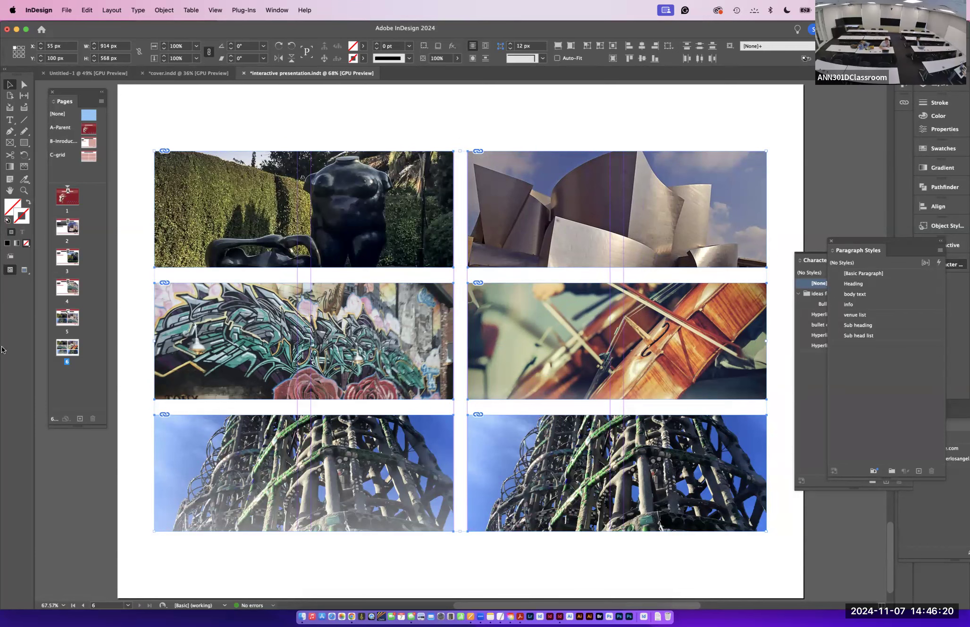
- Select the Disney Hall image on page 2 and open the Buttons and Forms panel
{"action": "double_click", "coordinate": [70, 230]}
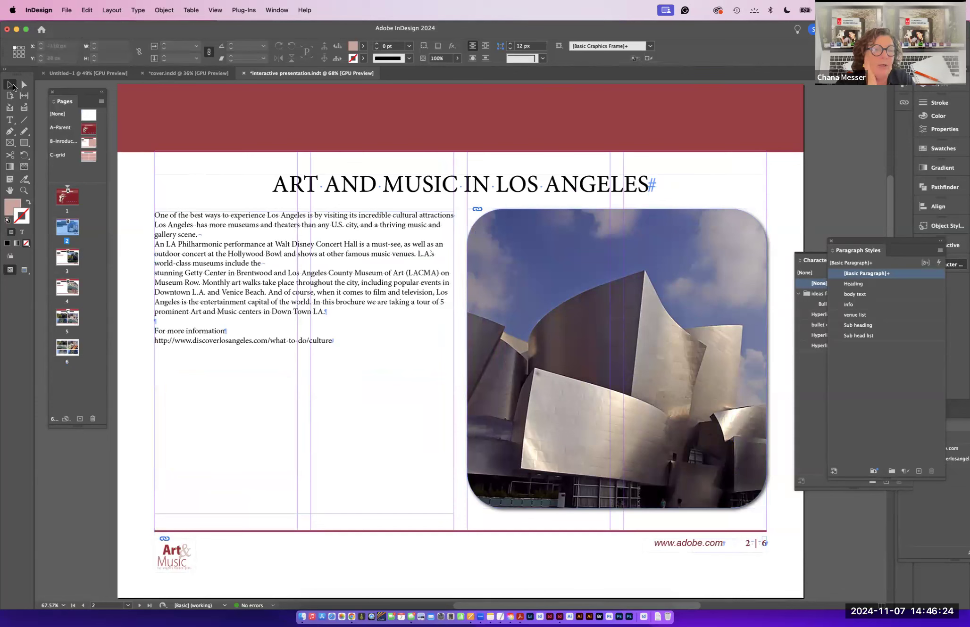
{"action": "left_click", "coordinate": [522, 302]}
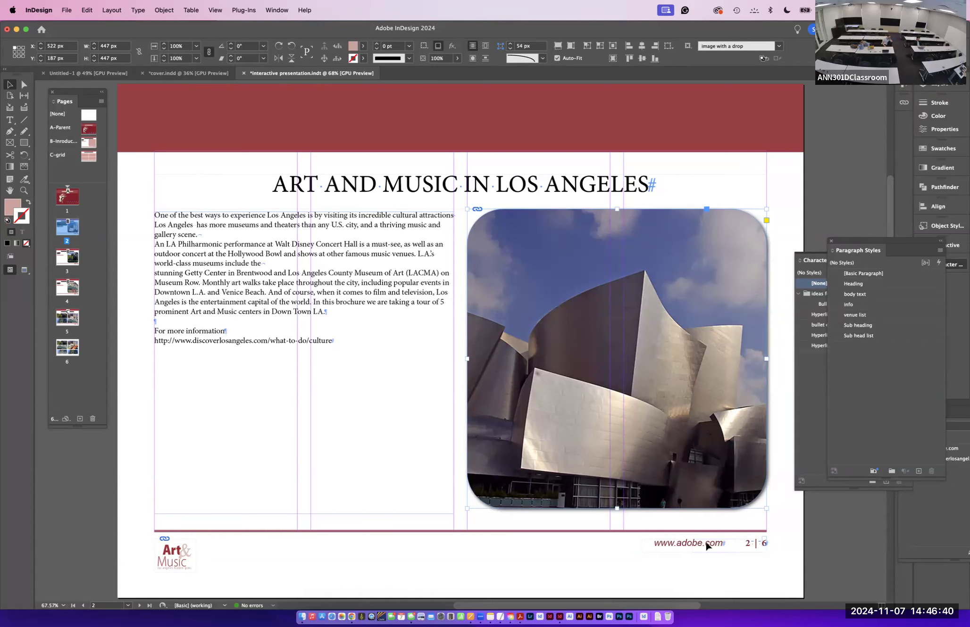
{"action": "left_click", "coordinate": [276, 9]}
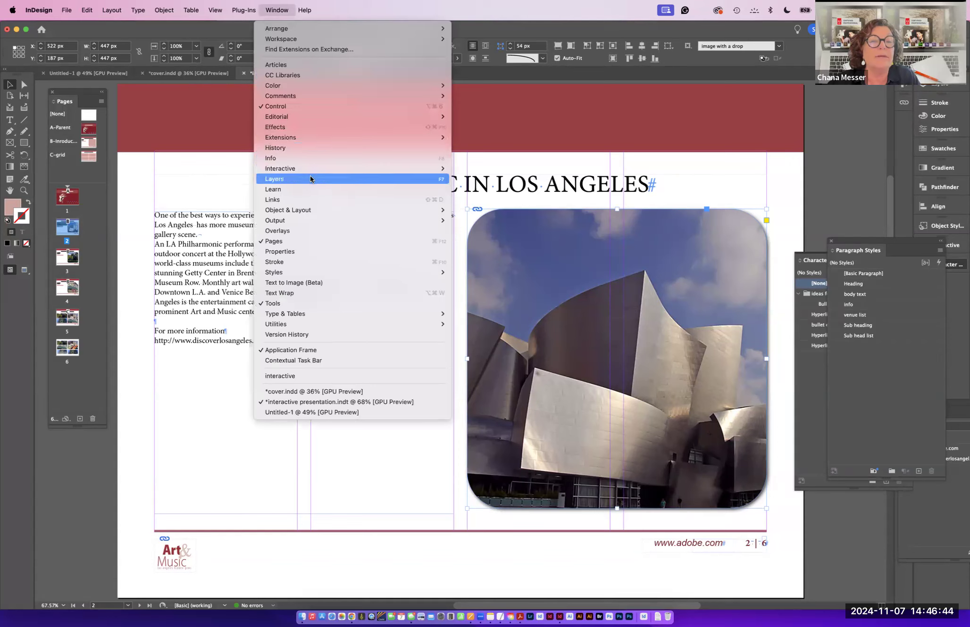
{"action": "left_click", "coordinate": [481, 194]}
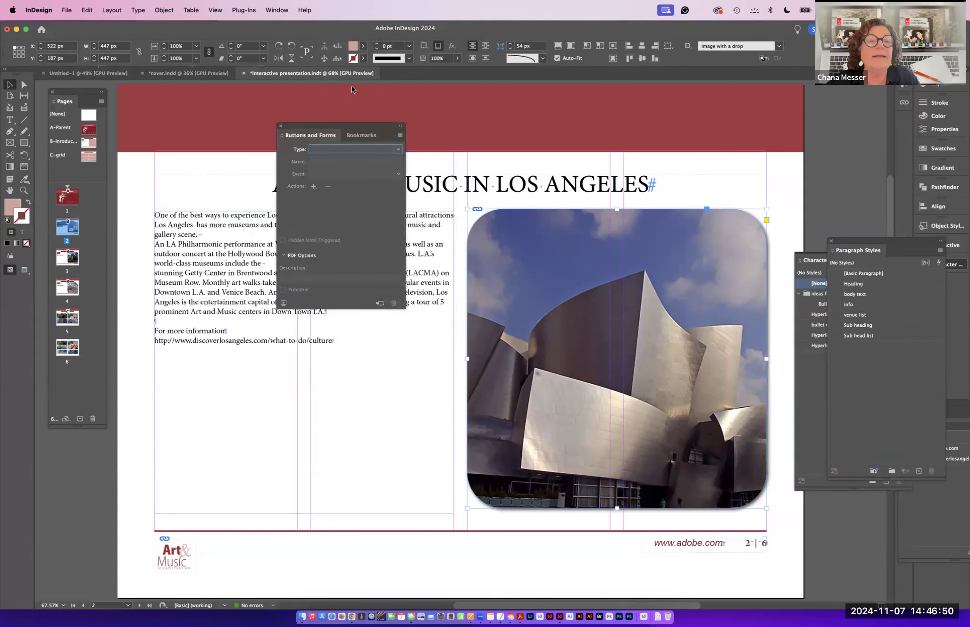
- Convert the selected Disney Hall image into a button
{"action": "left_click_drag", "start_coordinate": [337, 125], "coordinate": [352, 86]}
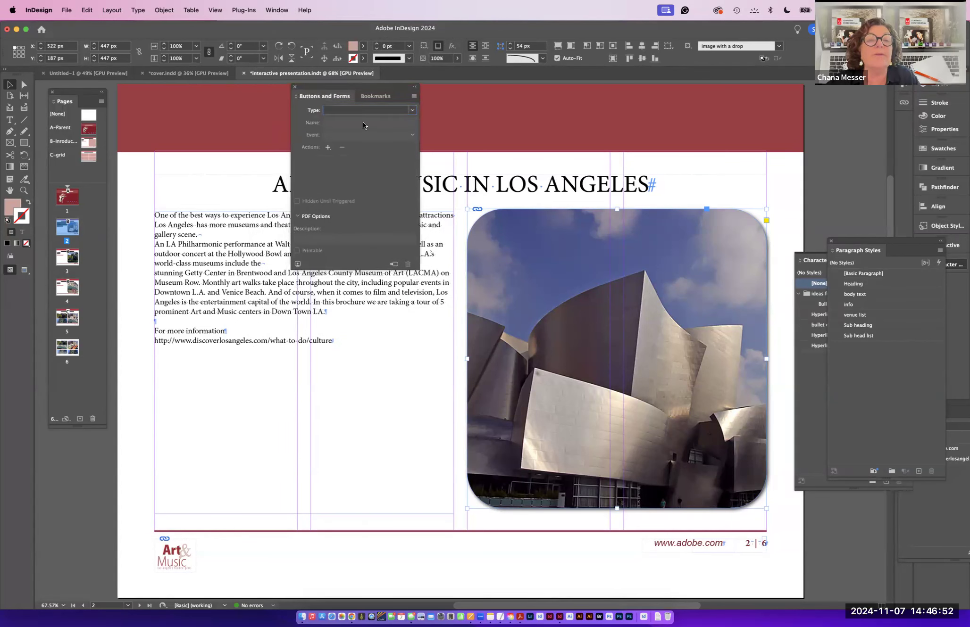
{"action": "left_click", "coordinate": [394, 109]}
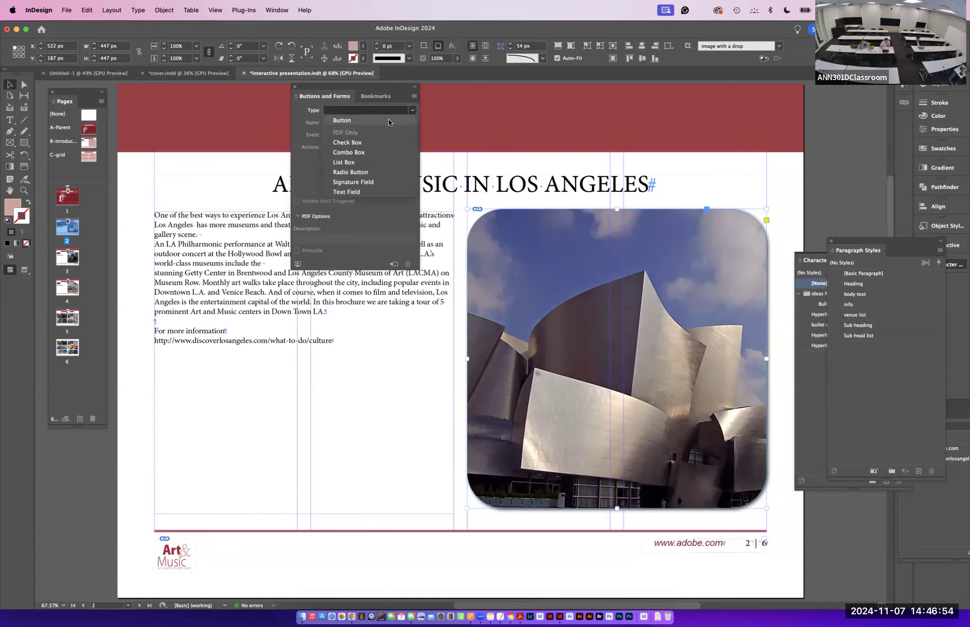
{"action": "left_click", "coordinate": [388, 119]}
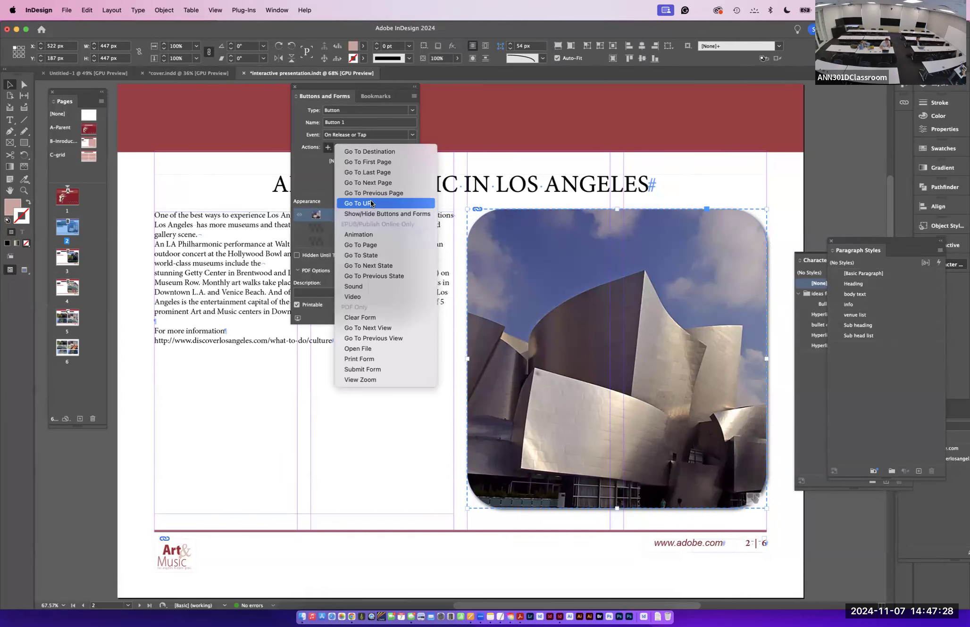
{"action": "left_click", "coordinate": [371, 203]}
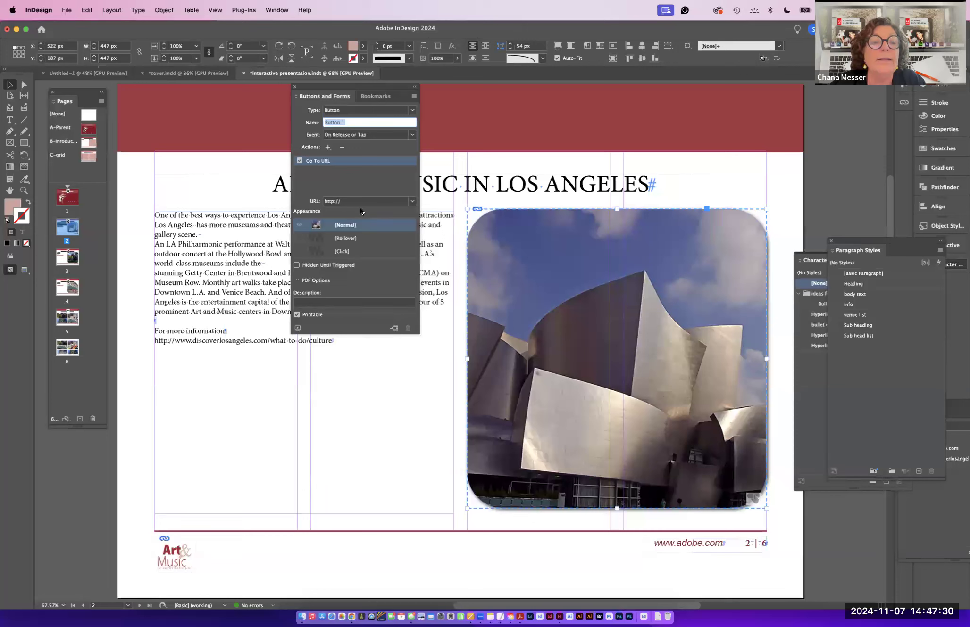
{"action": "left_click", "coordinate": [352, 201]}
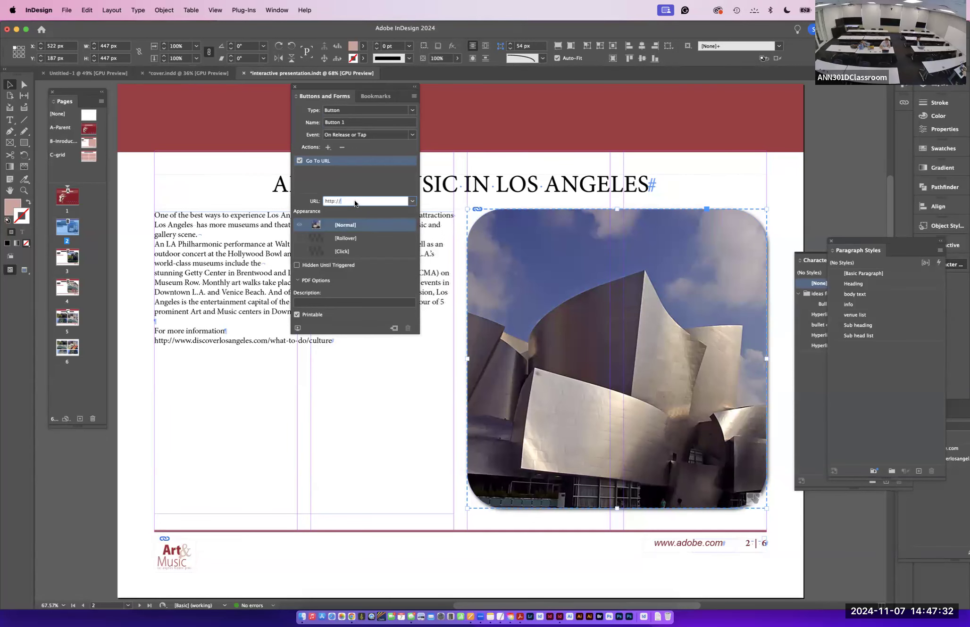
{"action": "type", "text": "www.broad.com"}
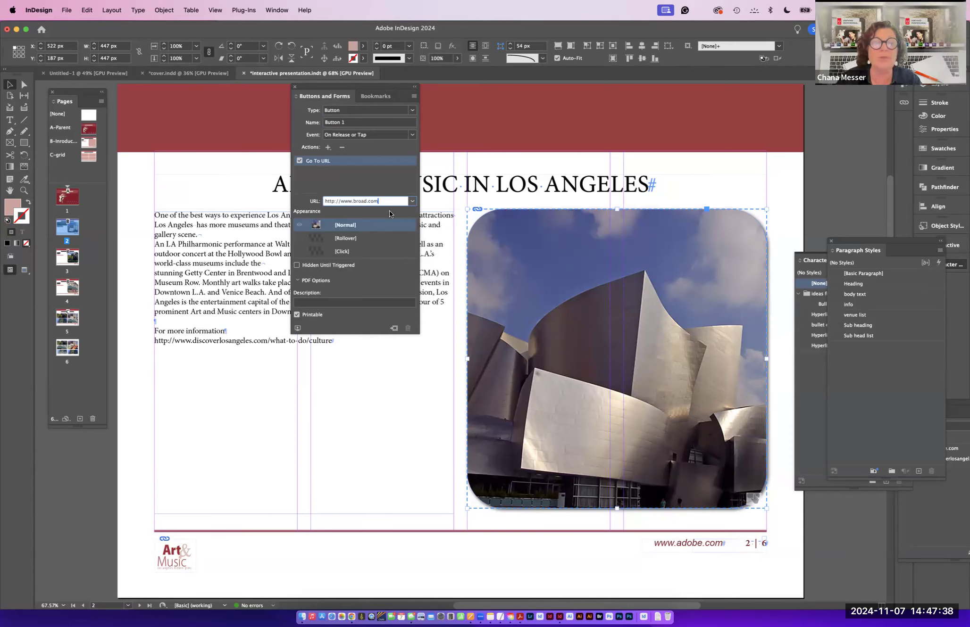
{"action": "key", "text": "Return"}
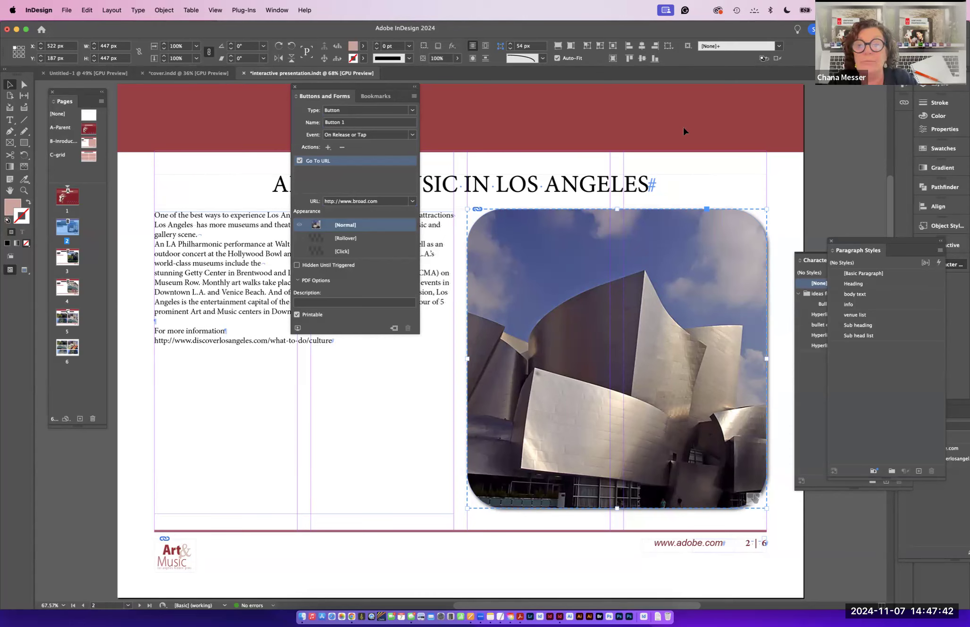
- Test the button's link in the EPUB Interactivity Preview
{"action": "left_click_drag", "start_coordinate": [857, 251], "coordinate": [940, 285]}
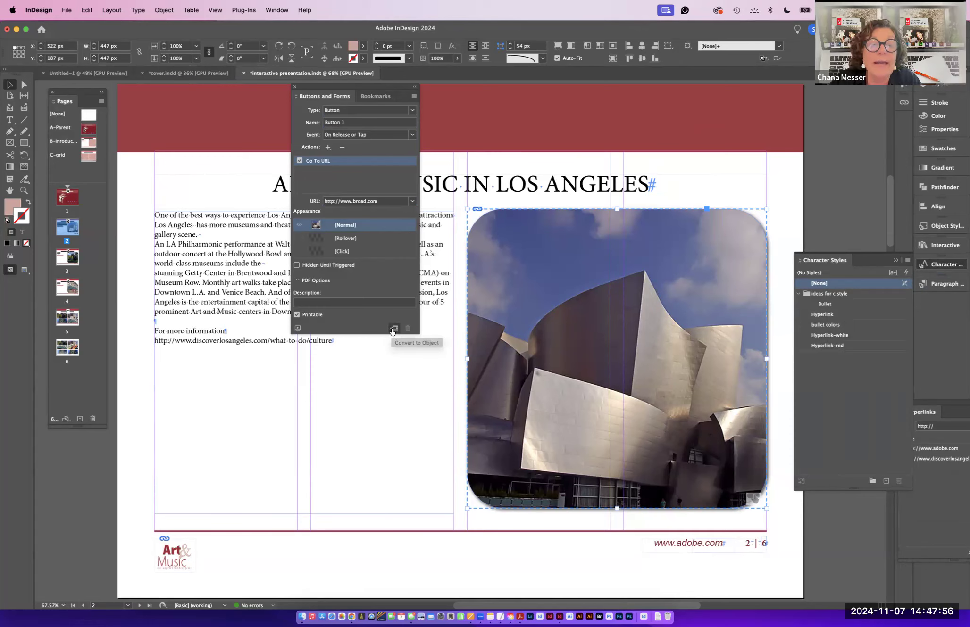
{"action": "left_click", "coordinate": [297, 327]}
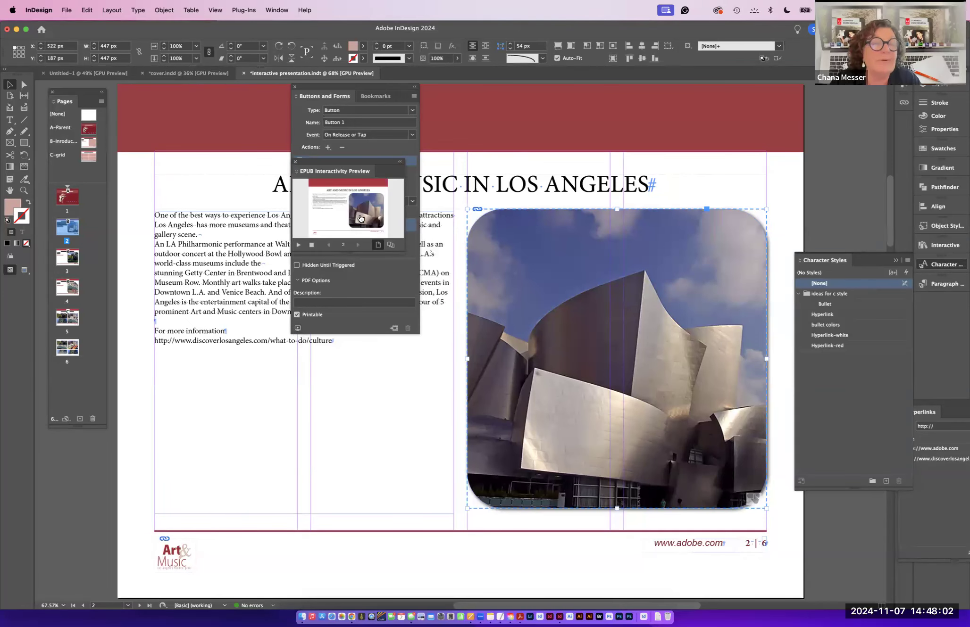
{"action": "left_click", "coordinate": [361, 220]}
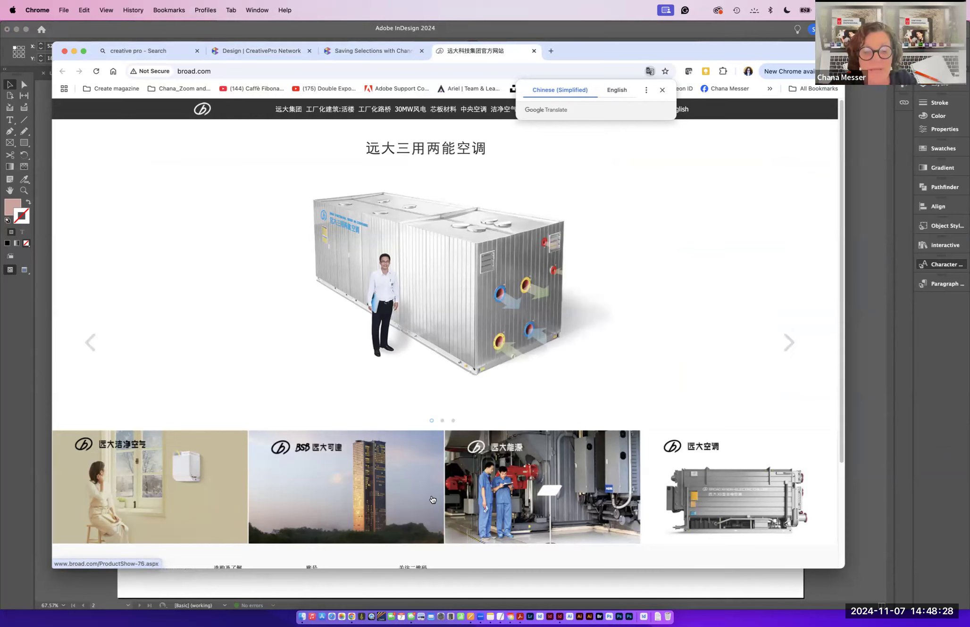
{"action": "left_click", "coordinate": [560, 616]}
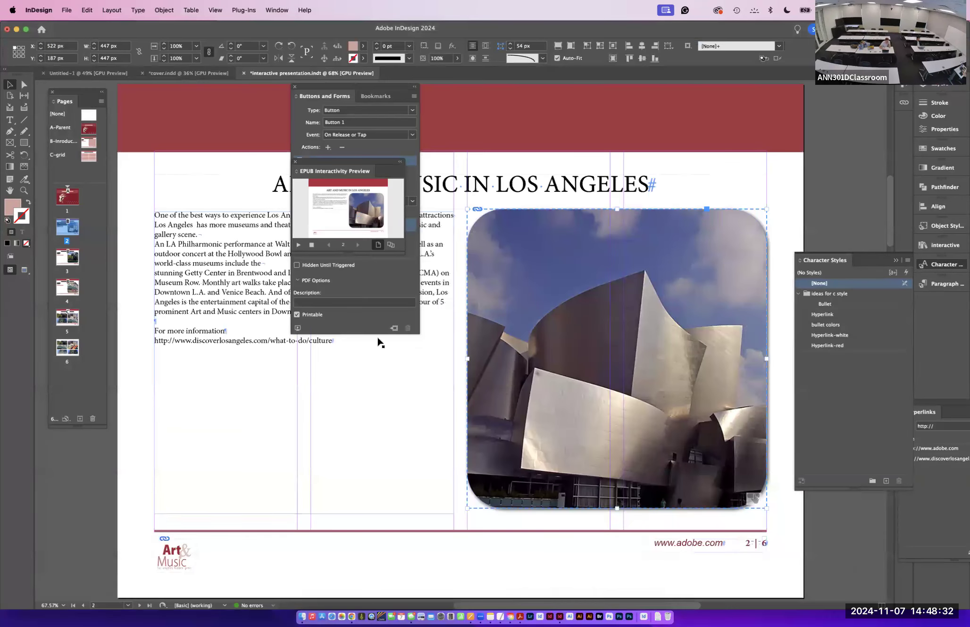
- Select page 1 in the Pages panel and open the Page Transitions panel
{"action": "left_click", "coordinate": [390, 514]}
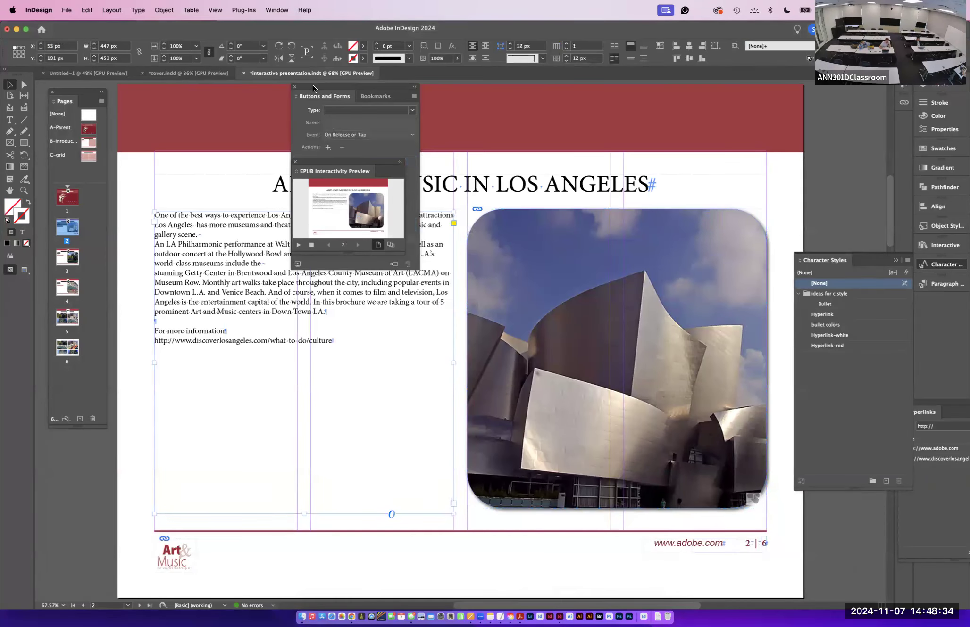
{"action": "left_click_drag", "start_coordinate": [312, 85], "coordinate": [284, 89]}
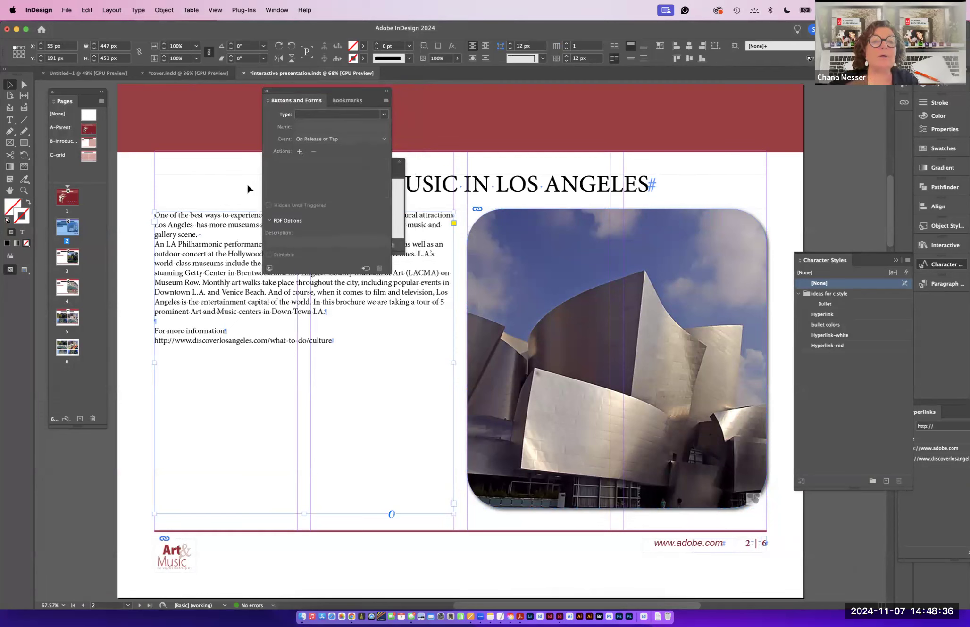
{"action": "left_click", "coordinate": [101, 100]}
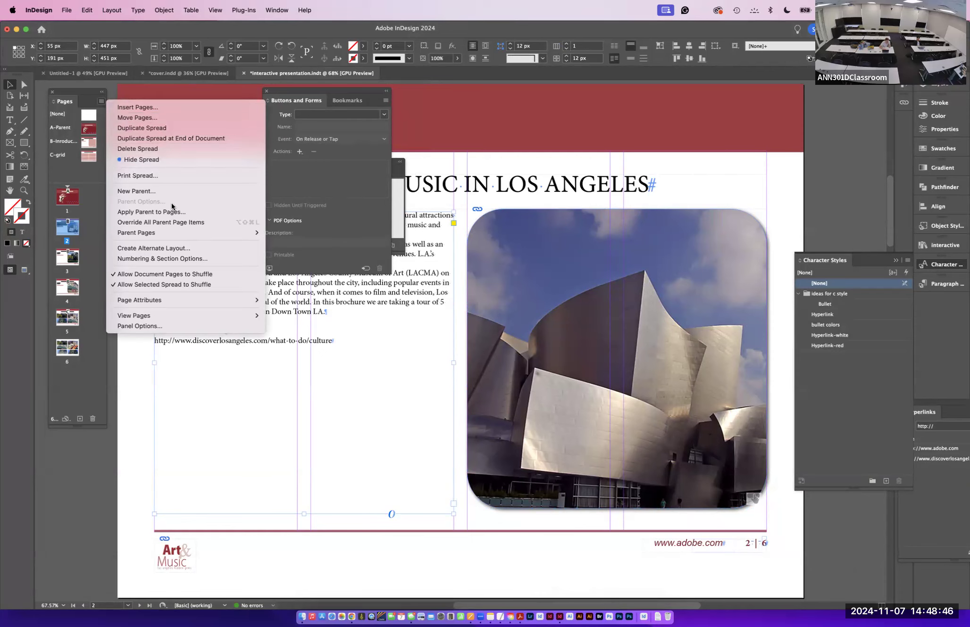
{"action": "left_click", "coordinate": [88, 200]}
{"action": "left_click", "coordinate": [72, 191]}
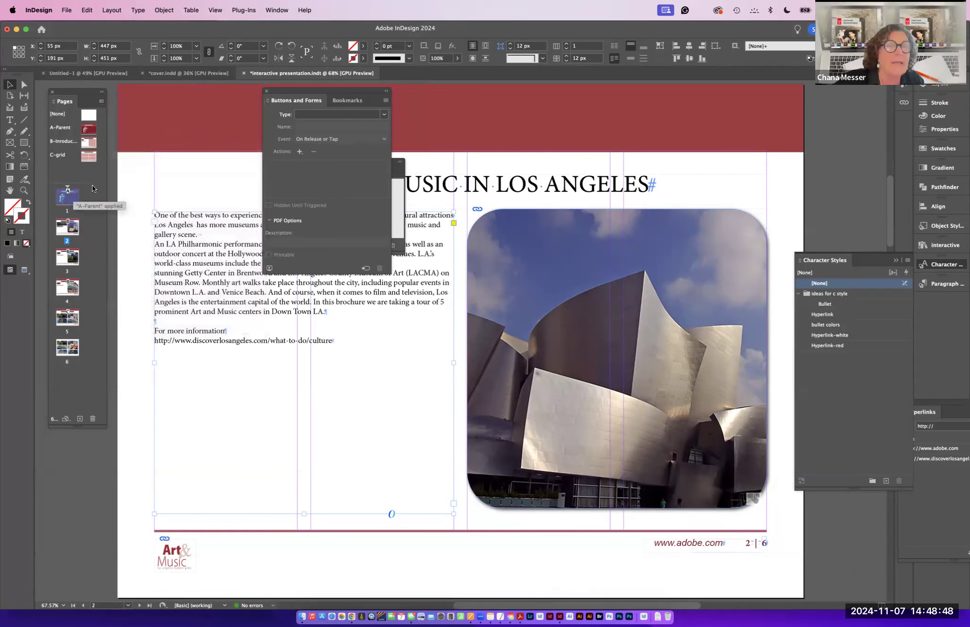
{"action": "left_click", "coordinate": [276, 10]}
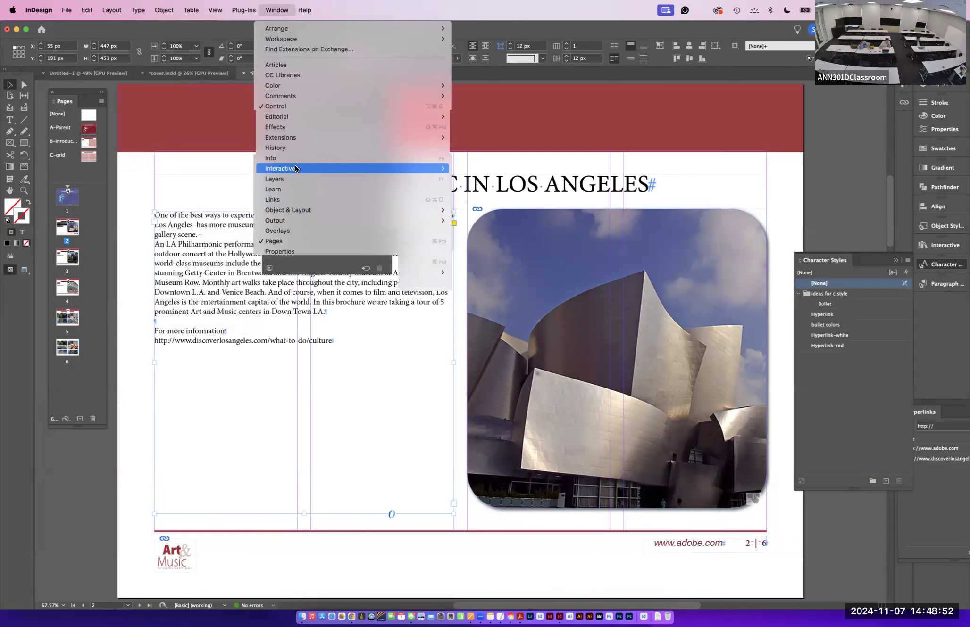
{"action": "left_click", "coordinate": [482, 253]}
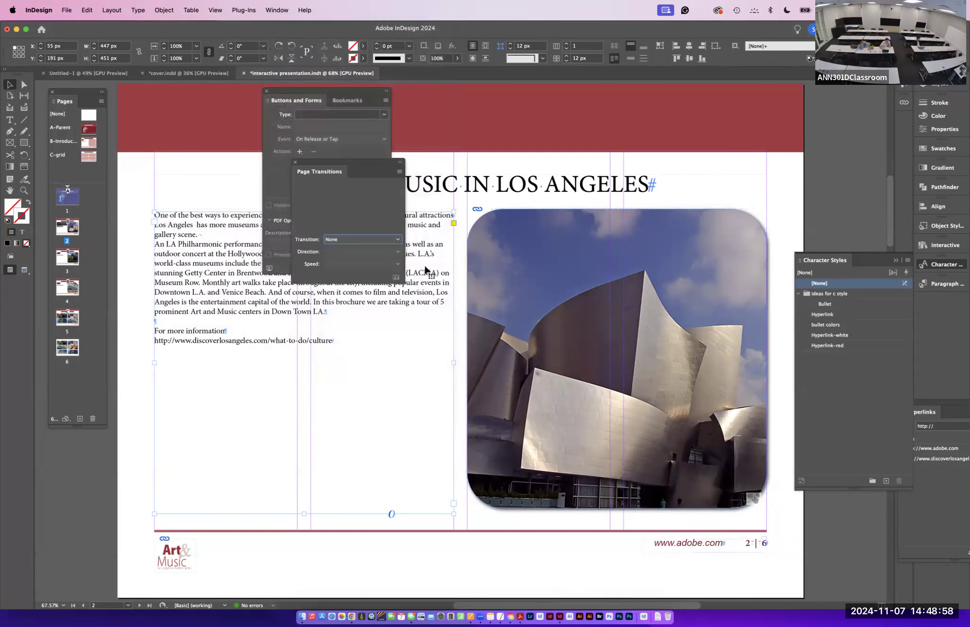
{"action": "left_click_drag", "start_coordinate": [327, 164], "coordinate": [187, 102]}
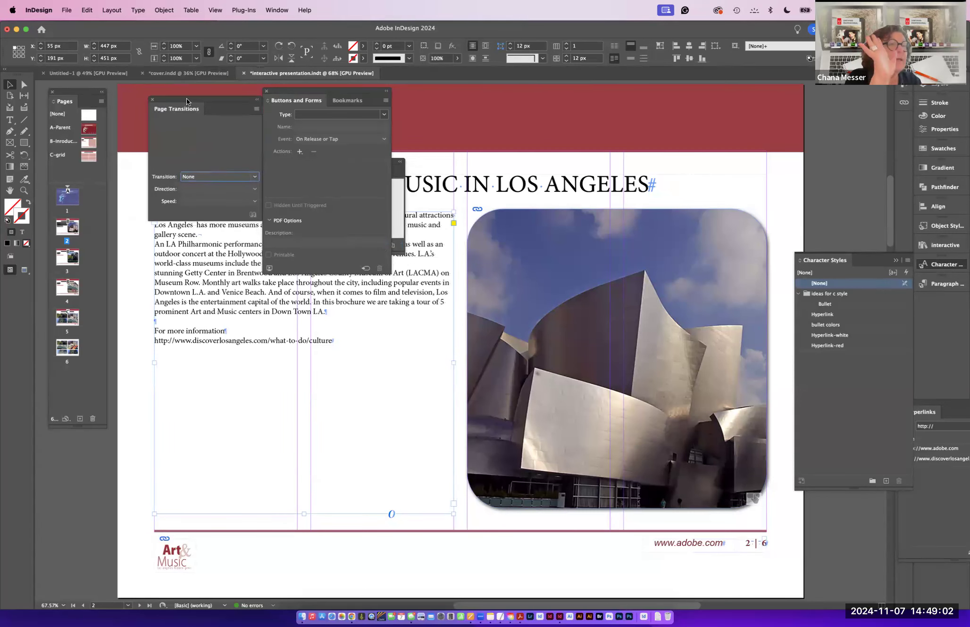
- Apply a Dissolve page transition at Medium speed to all spreads
{"action": "left_click", "coordinate": [231, 176]}
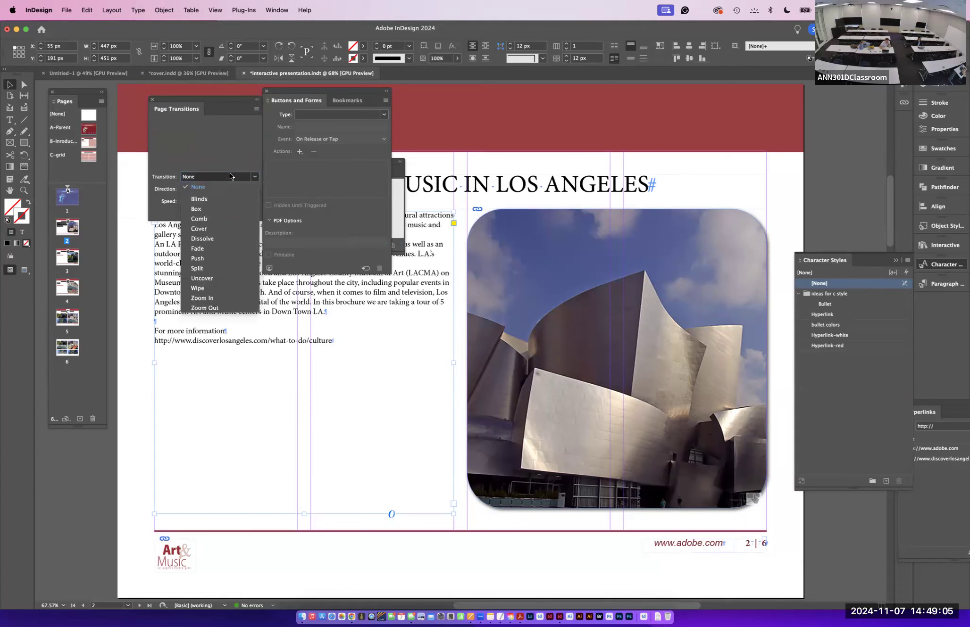
{"action": "left_click", "coordinate": [205, 209]}
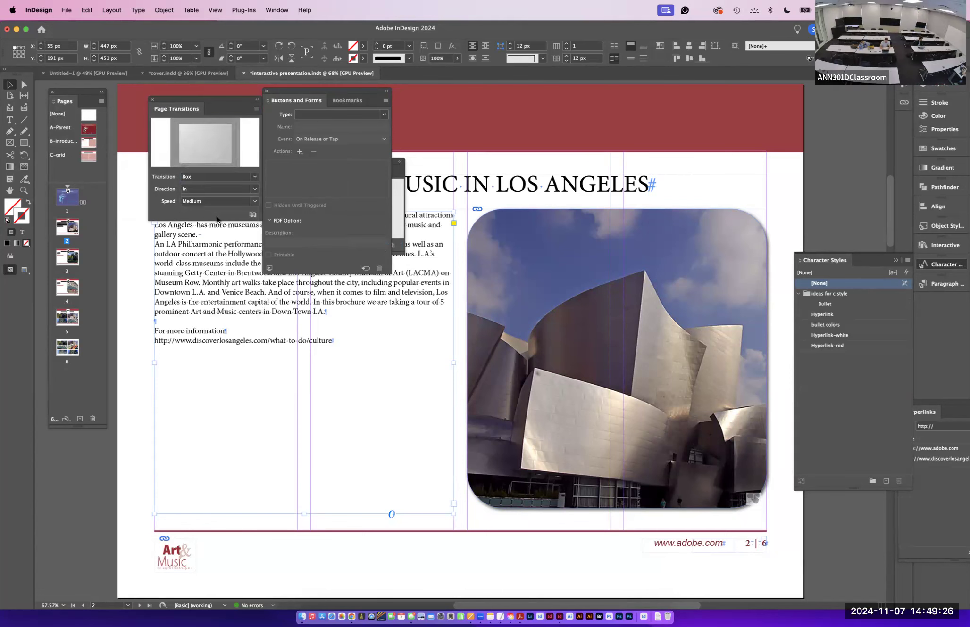
{"action": "left_click", "coordinate": [198, 201]}
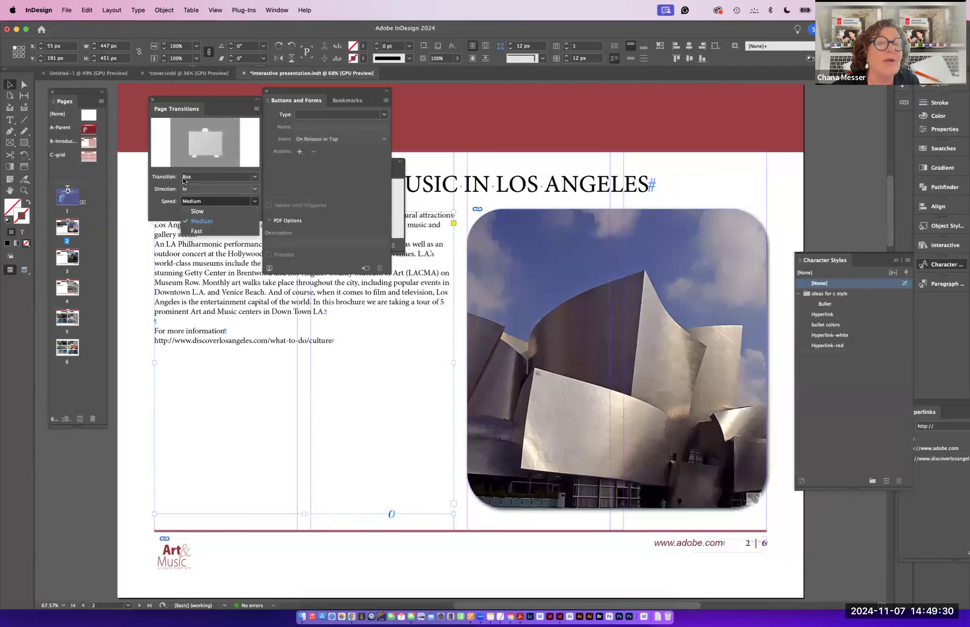
{"action": "left_click", "coordinate": [190, 178]}
{"action": "left_click", "coordinate": [190, 178]}
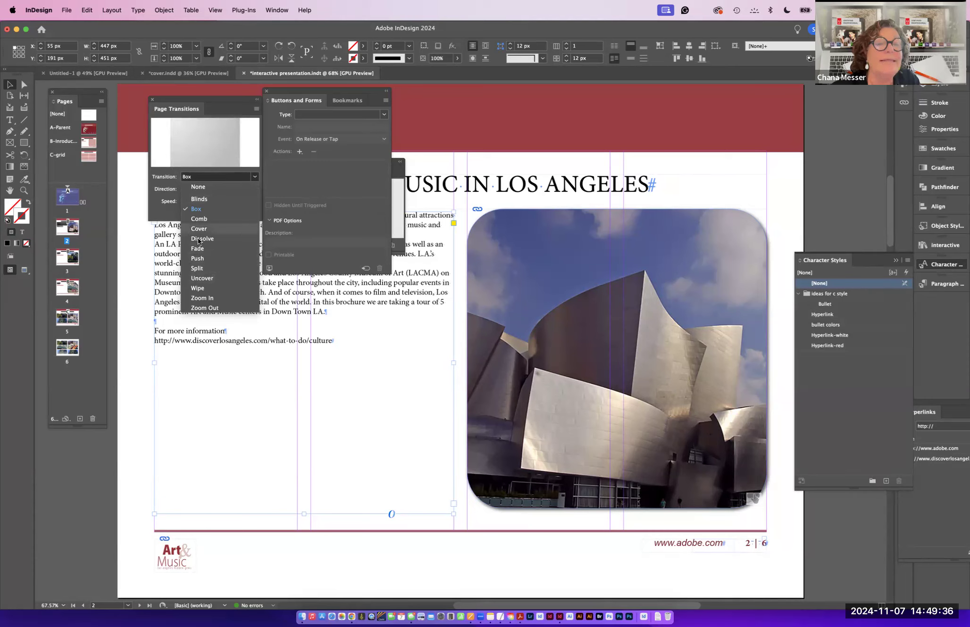
{"action": "left_click", "coordinate": [198, 240]}
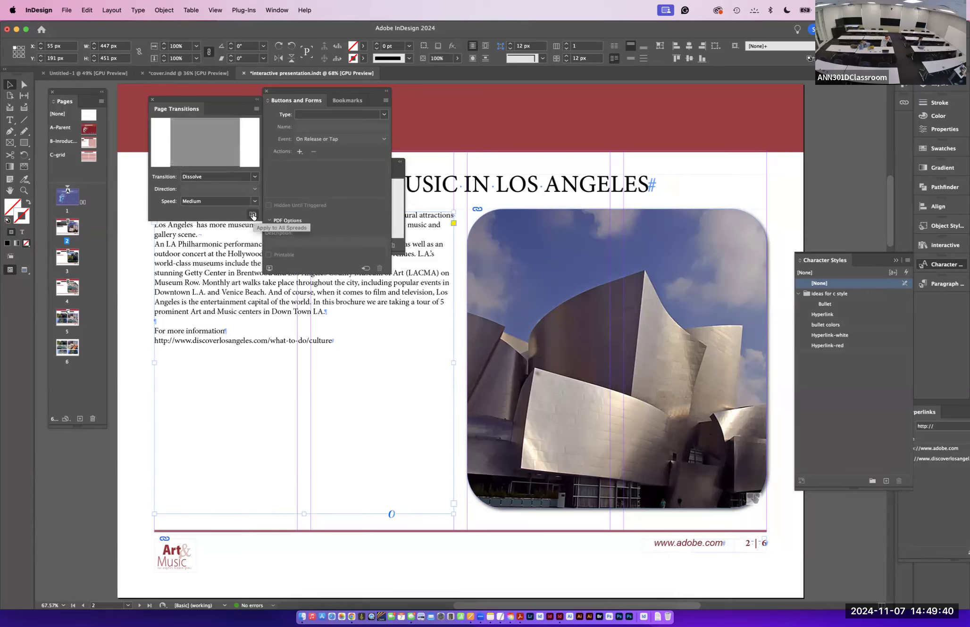
{"action": "left_click", "coordinate": [253, 215]}
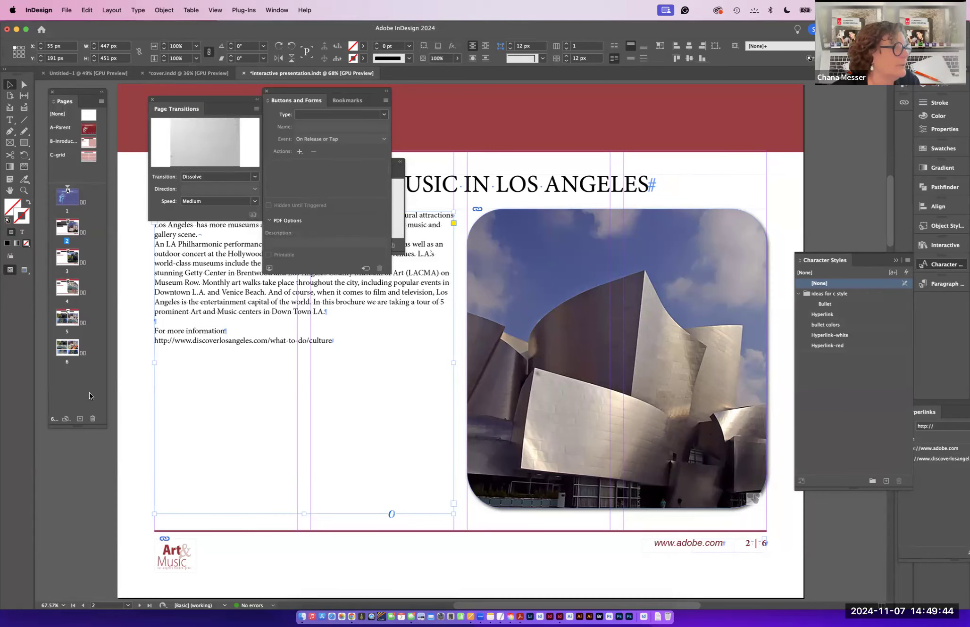
- Save the document under the name art and music
{"action": "left_click", "coordinate": [65, 7]}
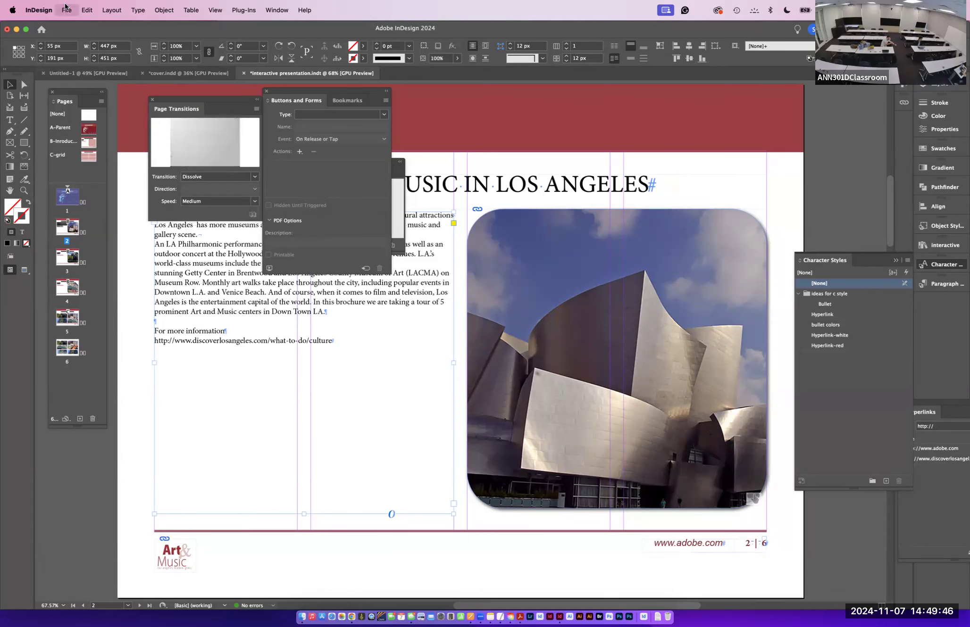
{"action": "left_click", "coordinate": [66, 7]}
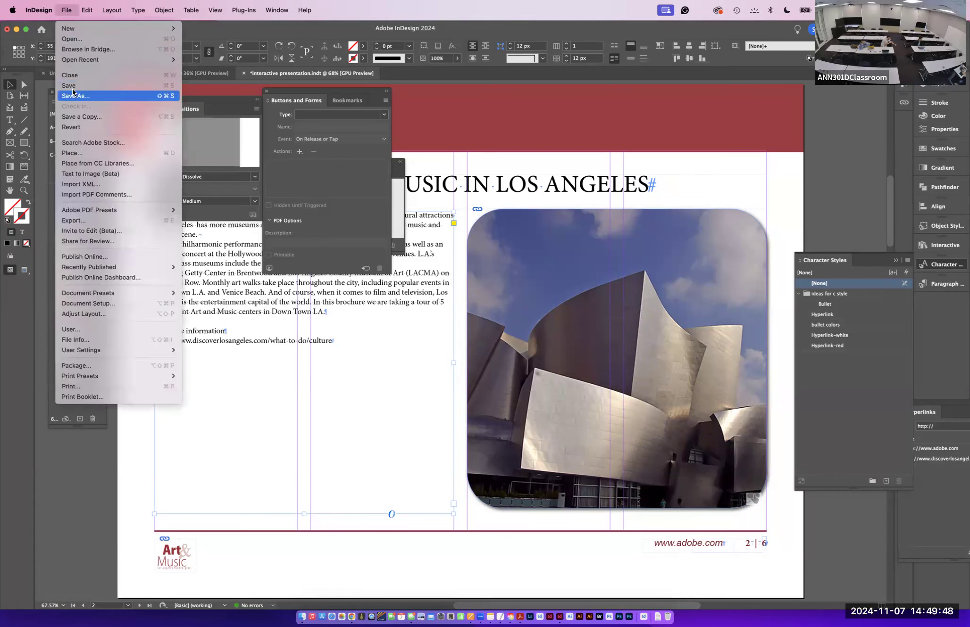
{"action": "left_click", "coordinate": [69, 97]}
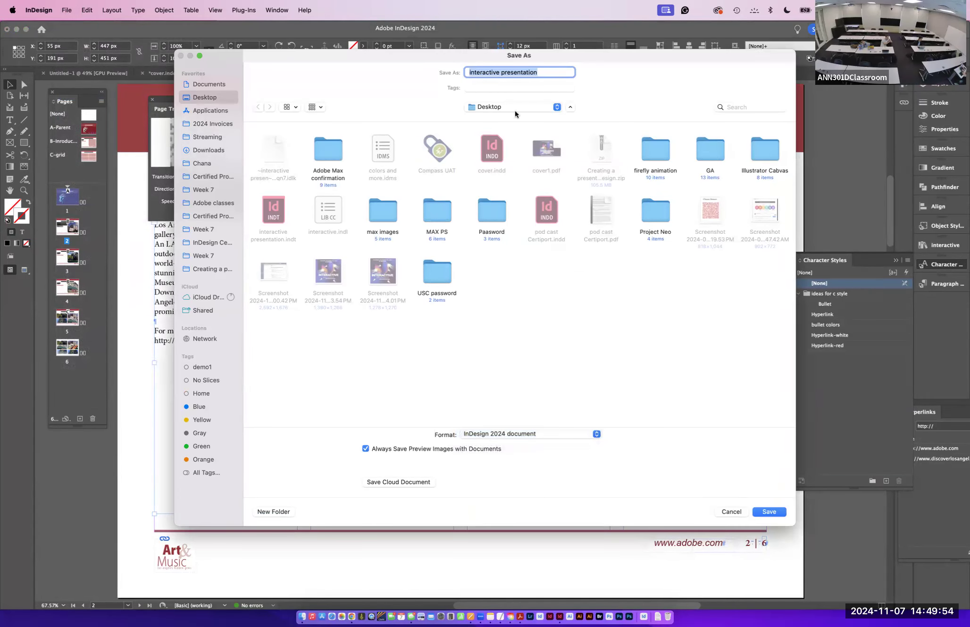
{"action": "type", "text": "a"}
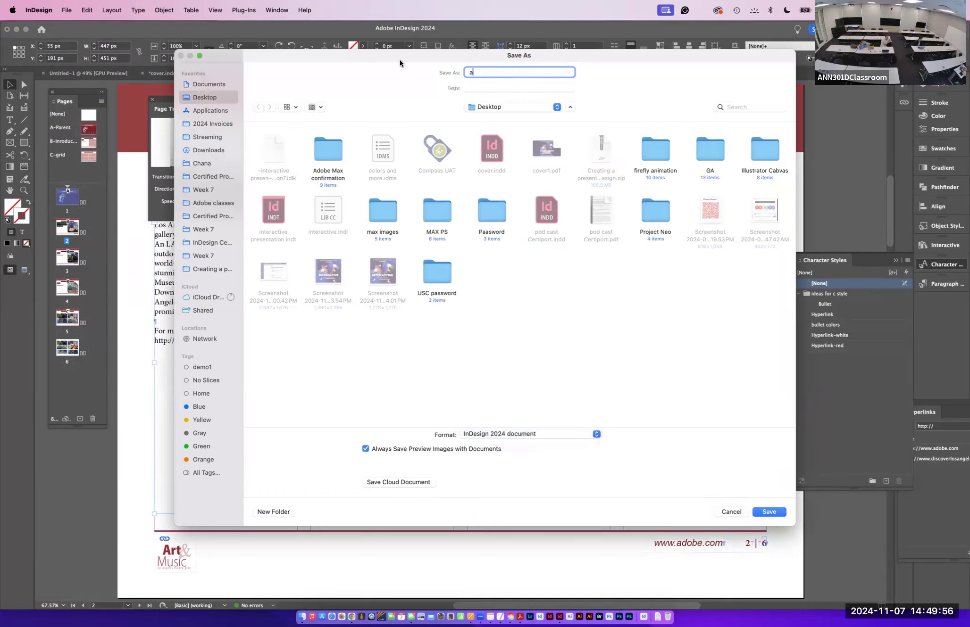
{"action": "type", "text": "rt and music"}
{"action": "left_click", "coordinate": [769, 512]}
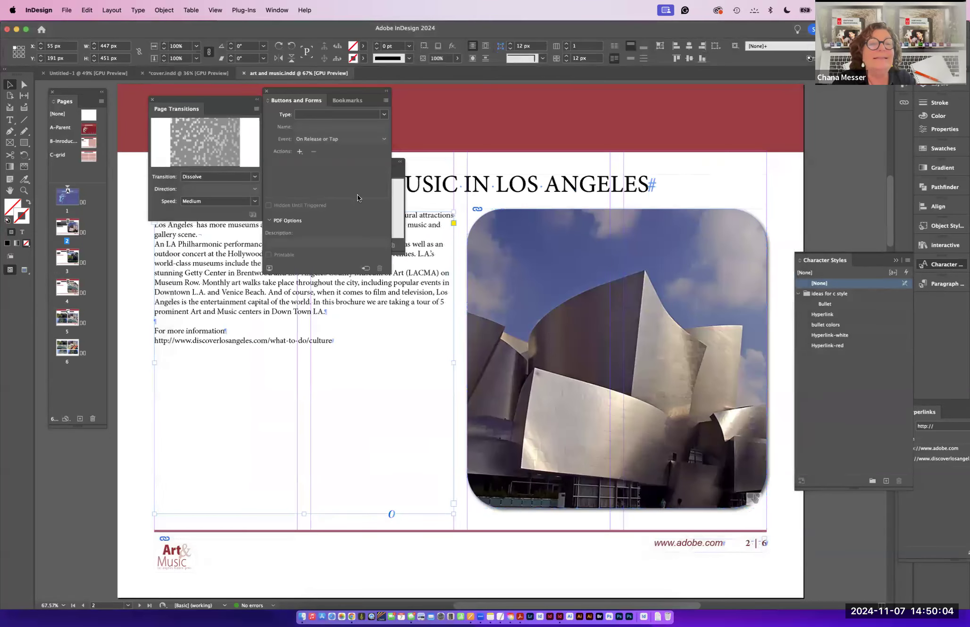
- Export the document as an Adobe PDF (Interactive) named art and music and page through it in full screen
{"action": "left_click", "coordinate": [67, 10]}
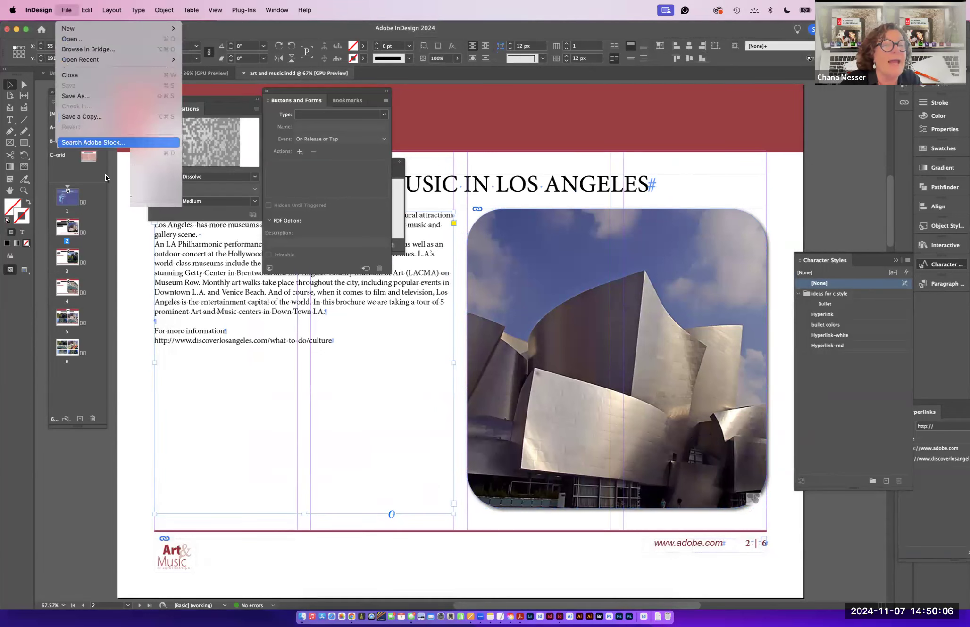
{"action": "left_click", "coordinate": [116, 221]}
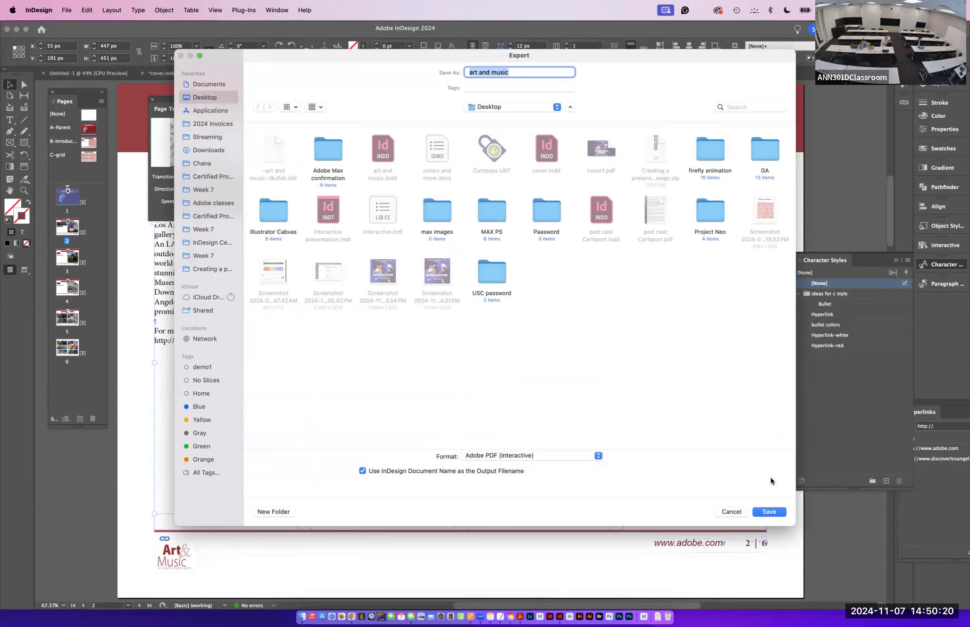
{"action": "left_click", "coordinate": [764, 514]}
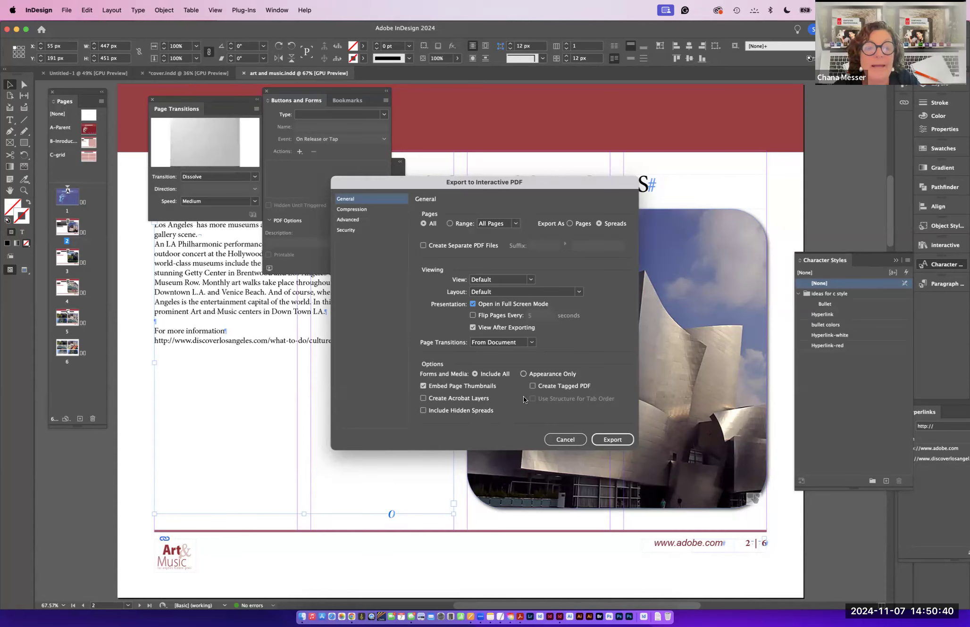
{"action": "left_click", "coordinate": [609, 439]}
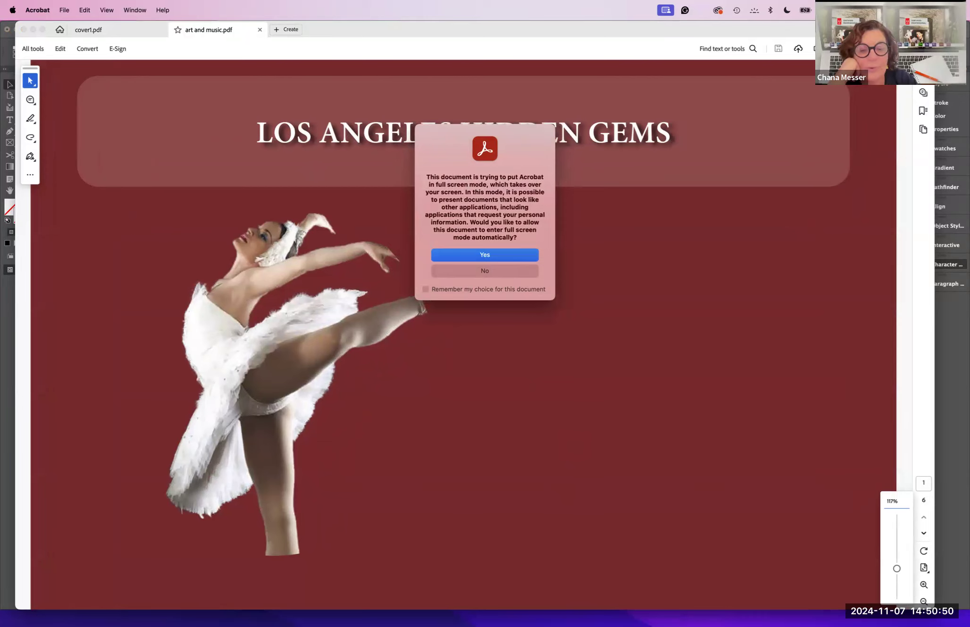
{"action": "key", "text": "Return"}
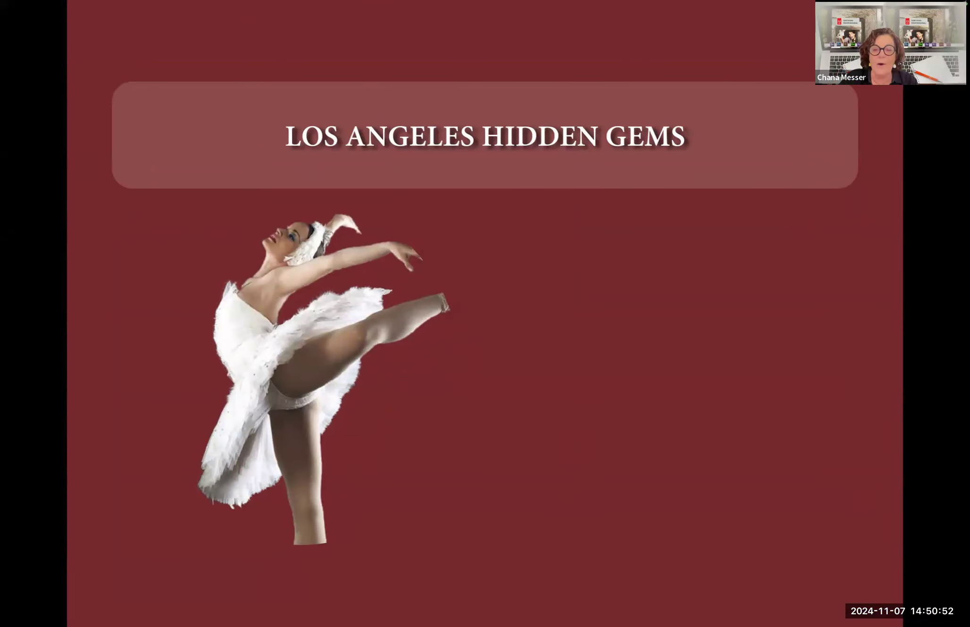
{"action": "left_click", "coordinate": [599, 564]}
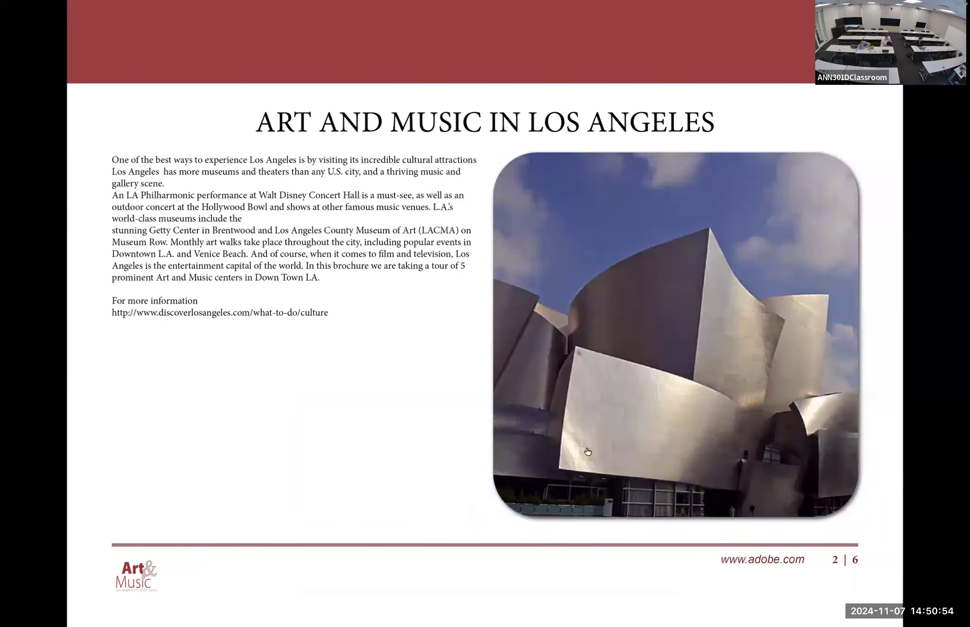
- Test the image link on page 2 of the full-screen PDF by allowing the connection to the website, then return to the PDF
{"action": "left_click", "coordinate": [578, 422]}
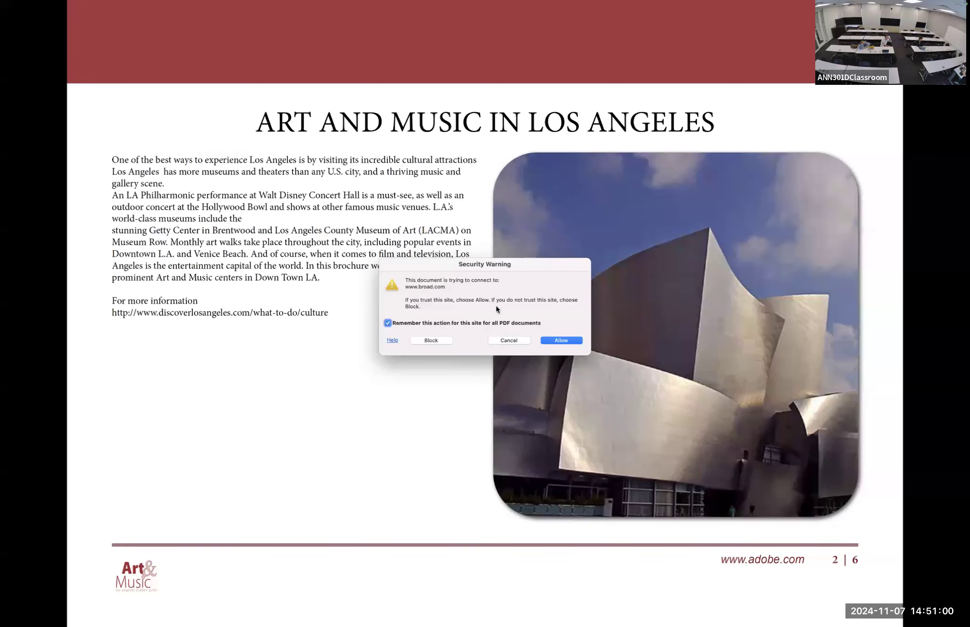
{"action": "left_click", "coordinate": [561, 341]}
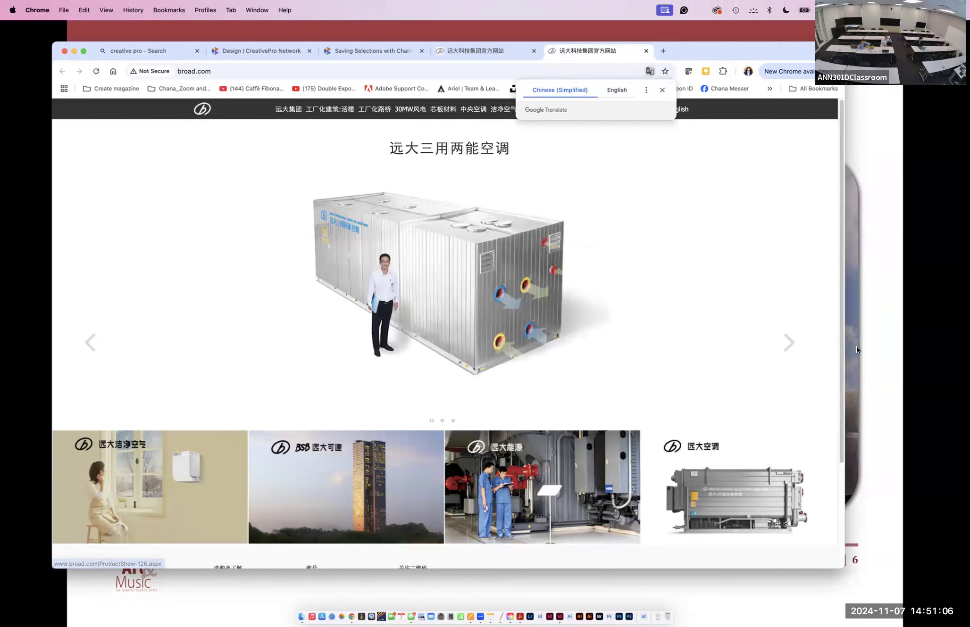
{"action": "left_click", "coordinate": [865, 354]}
{"action": "left_click", "coordinate": [865, 356]}
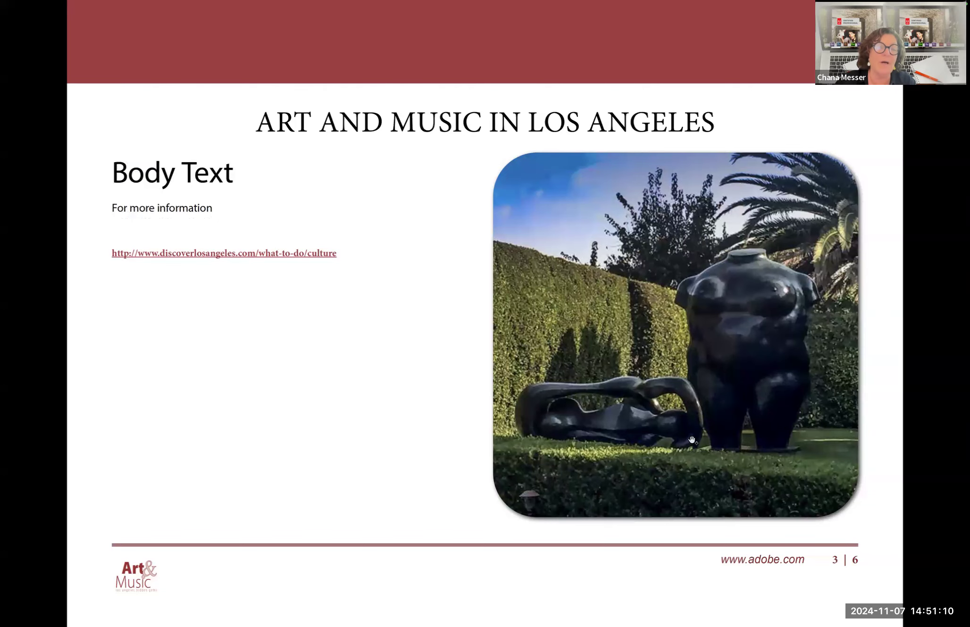
- Test the discoverlosangeles.com hyperlink on page 3 by allowing the connection, then return to the full-screen PDF
{"action": "left_click", "coordinate": [176, 254]}
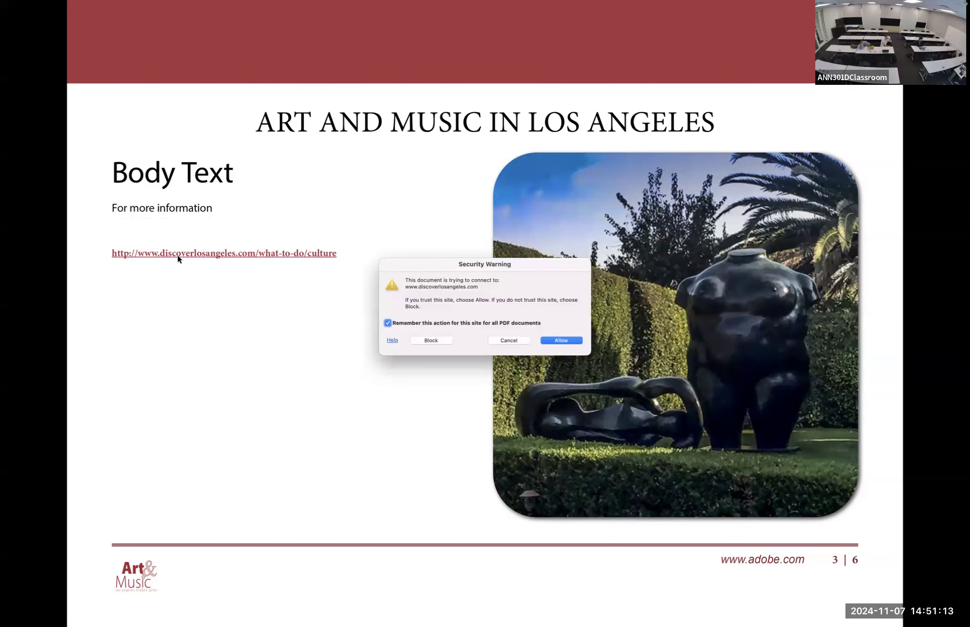
{"action": "left_click", "coordinate": [556, 341]}
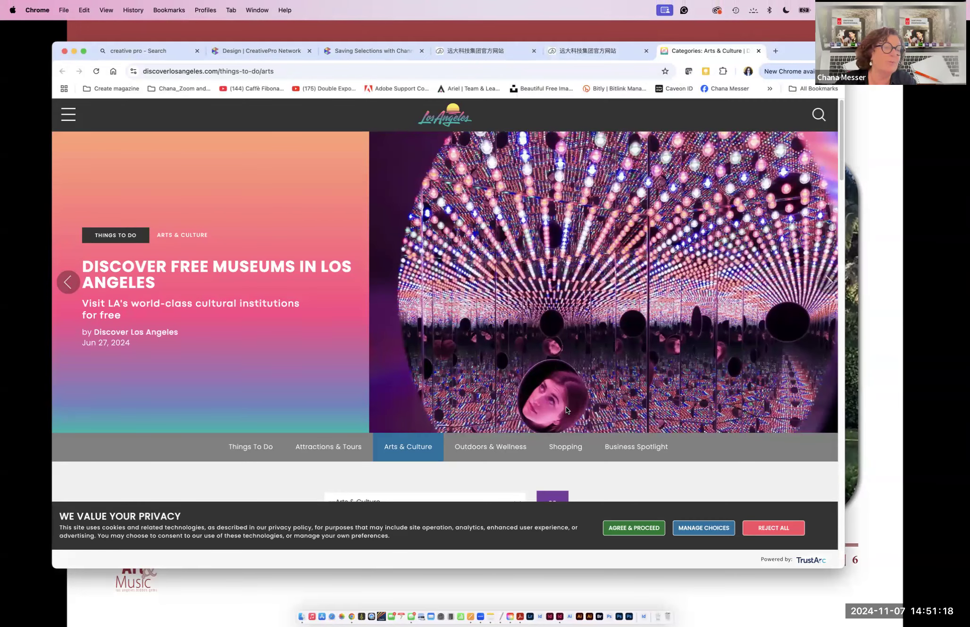
{"action": "left_click", "coordinate": [872, 431]}
{"action": "left_click", "coordinate": [873, 432]}
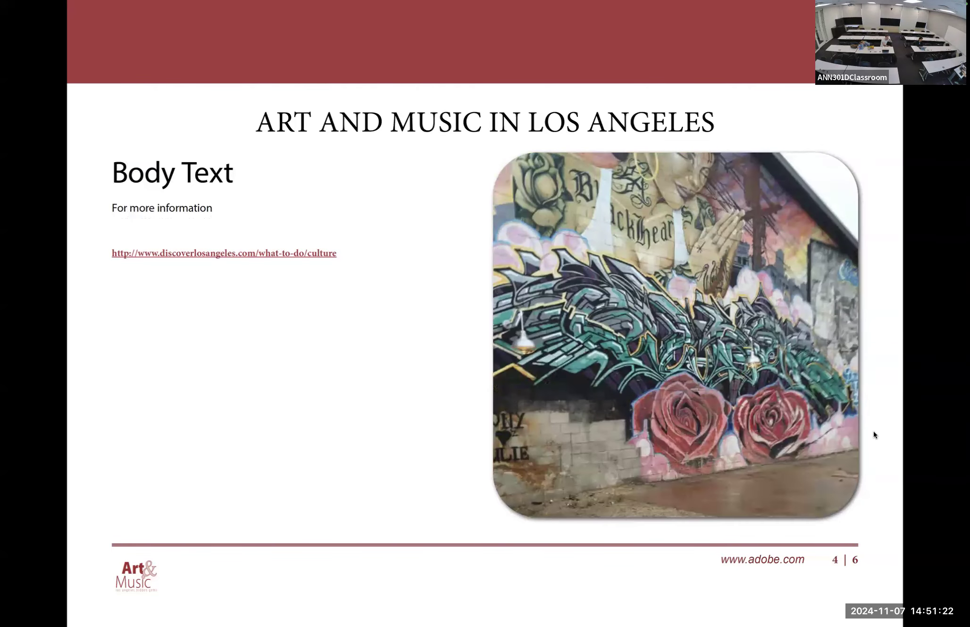
{"action": "left_click", "coordinate": [873, 431]}
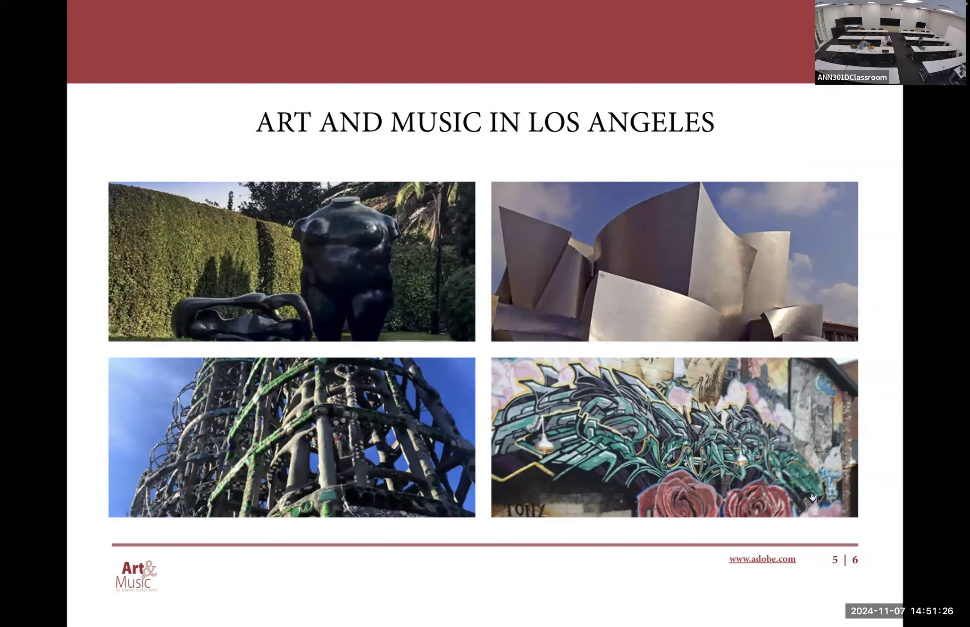
{"action": "left_click", "coordinate": [779, 558]}
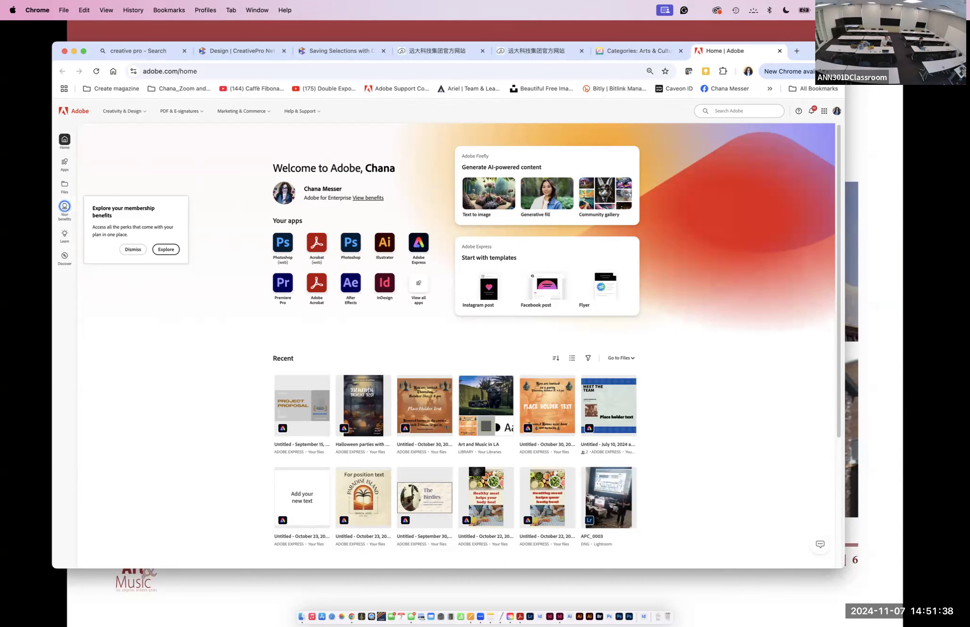
{"action": "left_click", "coordinate": [715, 585]}
{"action": "left_click", "coordinate": [662, 561]}
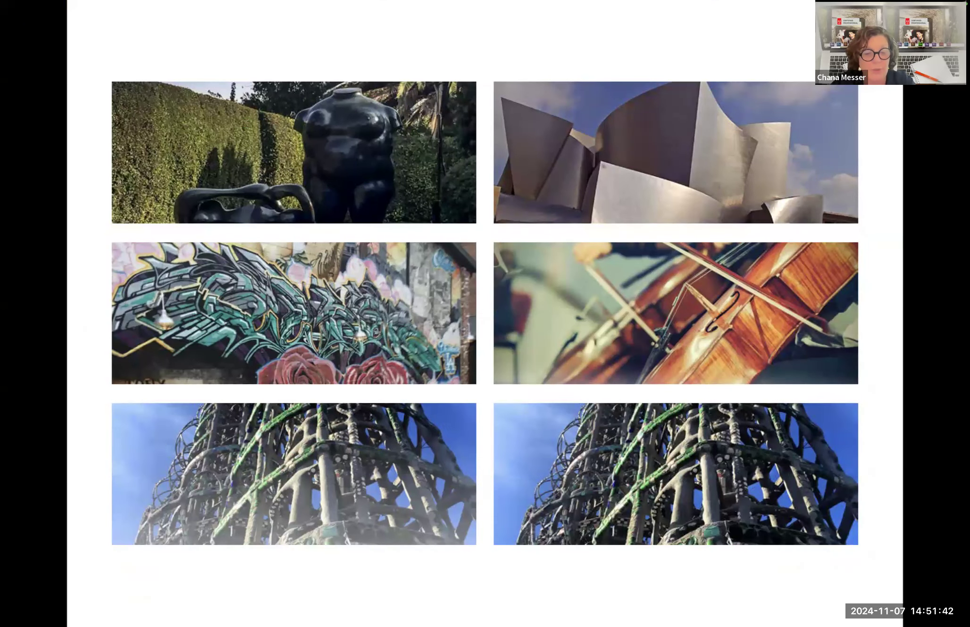
- Leave full screen, switch back to InDesign and move the Buttons and Forms panel aside
{"action": "mouse_move", "coordinate": [589, 617]}
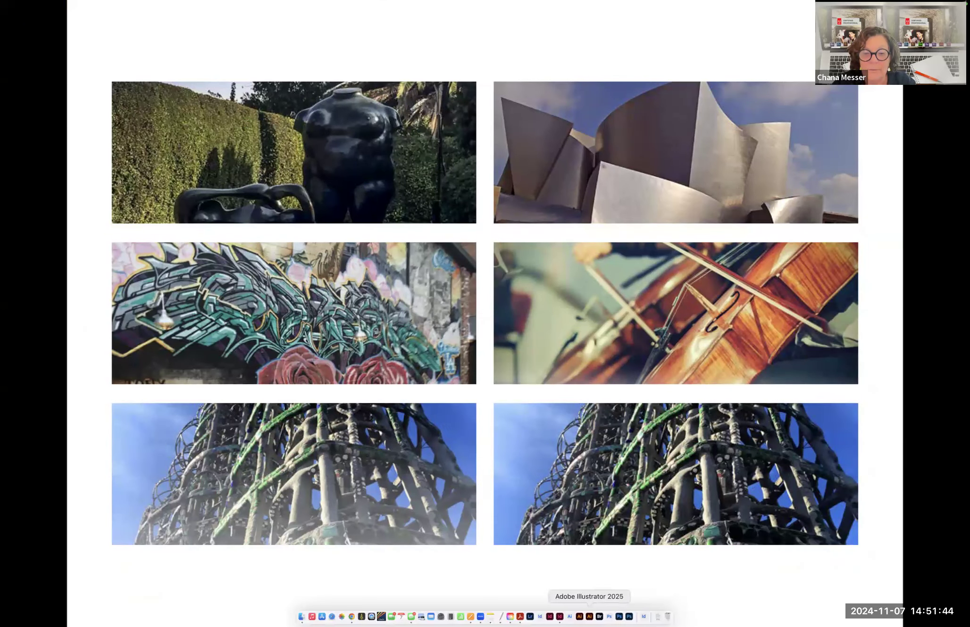
{"action": "key", "text": "Escape"}
{"action": "left_click", "coordinate": [560, 617]}
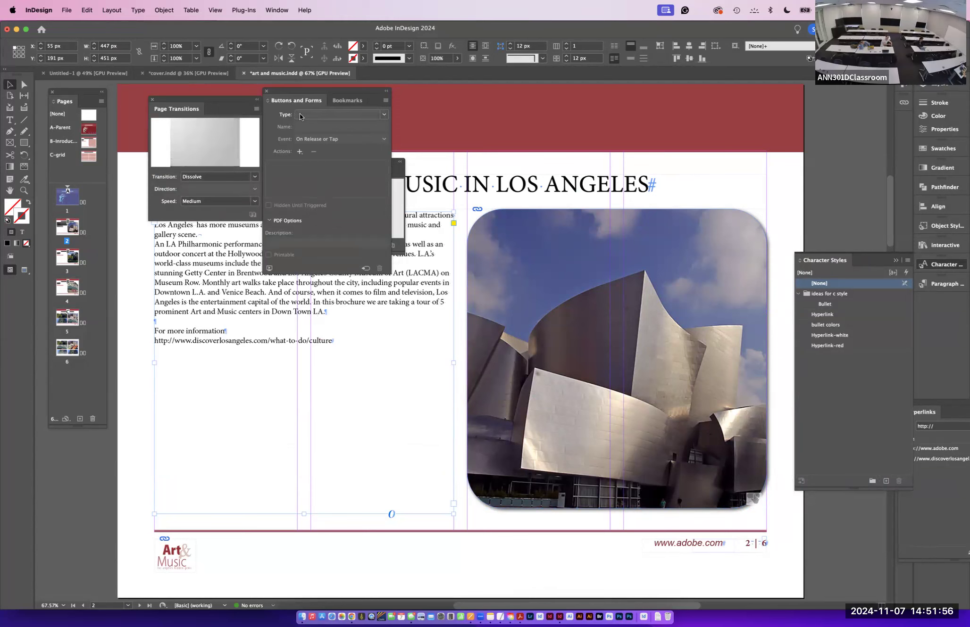
{"action": "left_click_drag", "start_coordinate": [286, 88], "coordinate": [828, 90]}
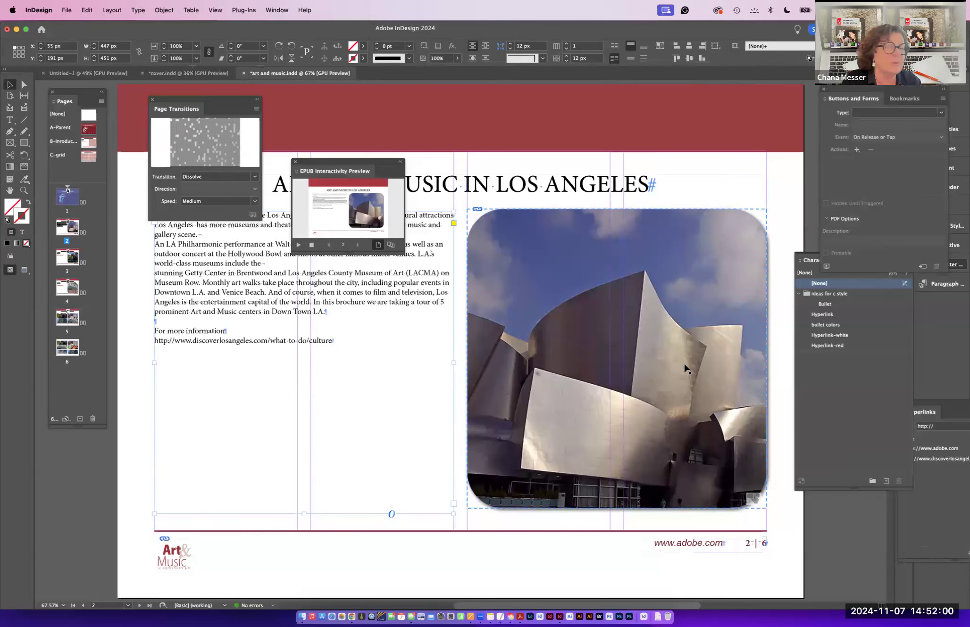
- Switch to Acrobat, view the art and music PDF in full screen mode and page back through it, then exit full screen
{"action": "left_click", "coordinate": [519, 617]}
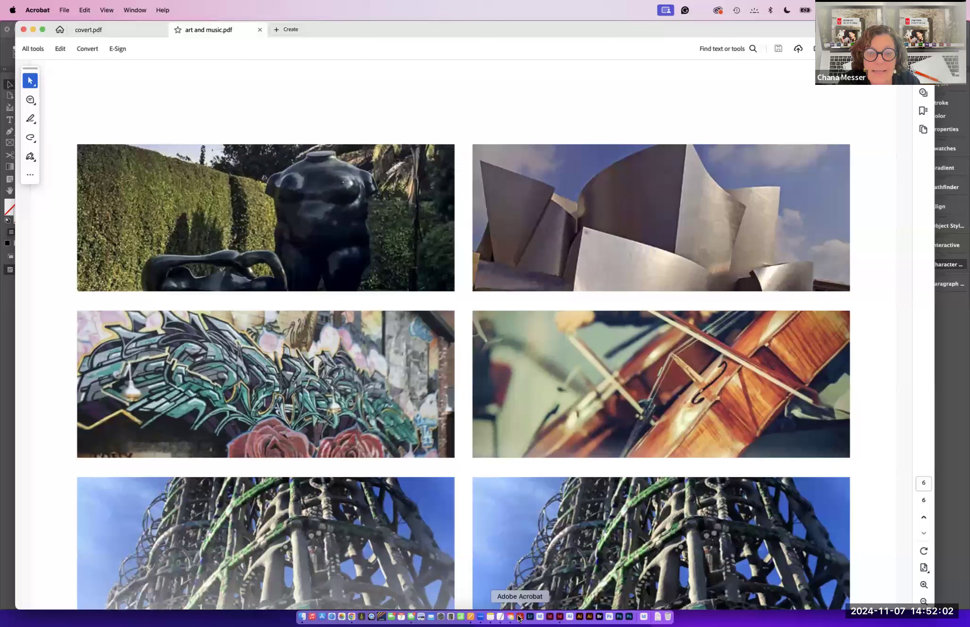
{"action": "left_click", "coordinate": [107, 10]}
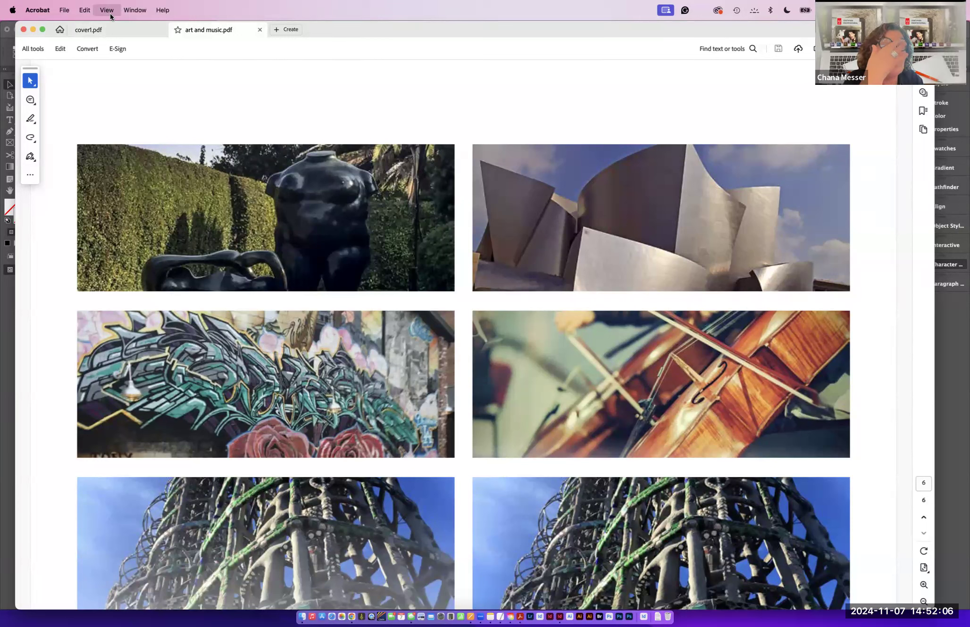
{"action": "left_click", "coordinate": [126, 88]}
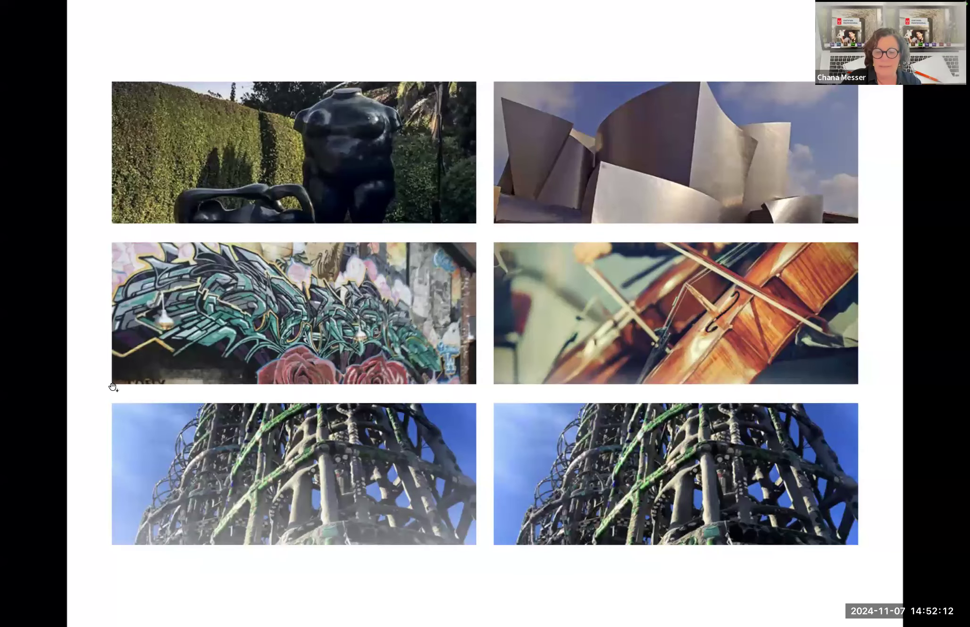
{"action": "key", "text": "Right"}
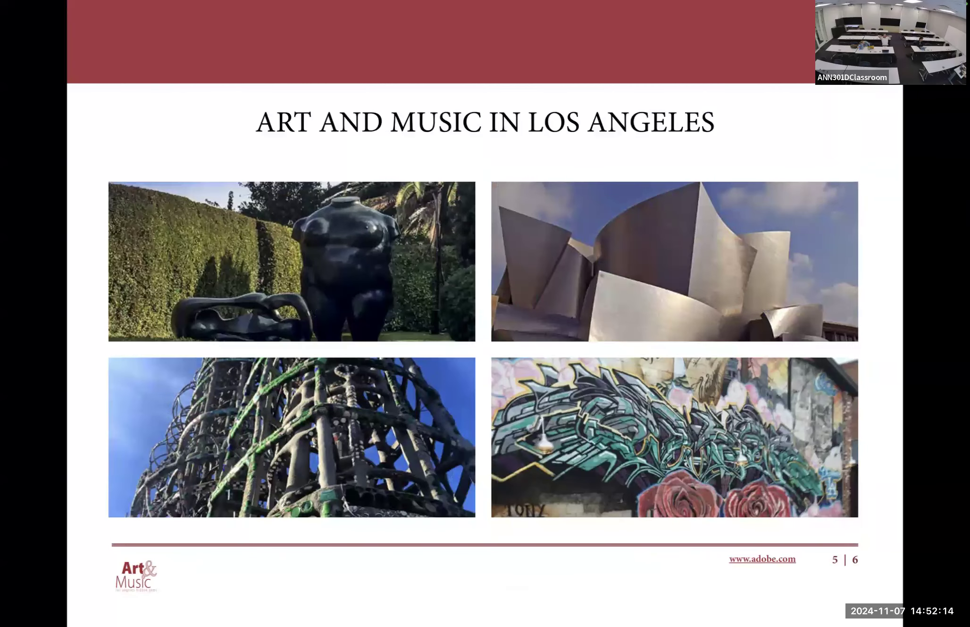
{"action": "key", "text": "Left"}
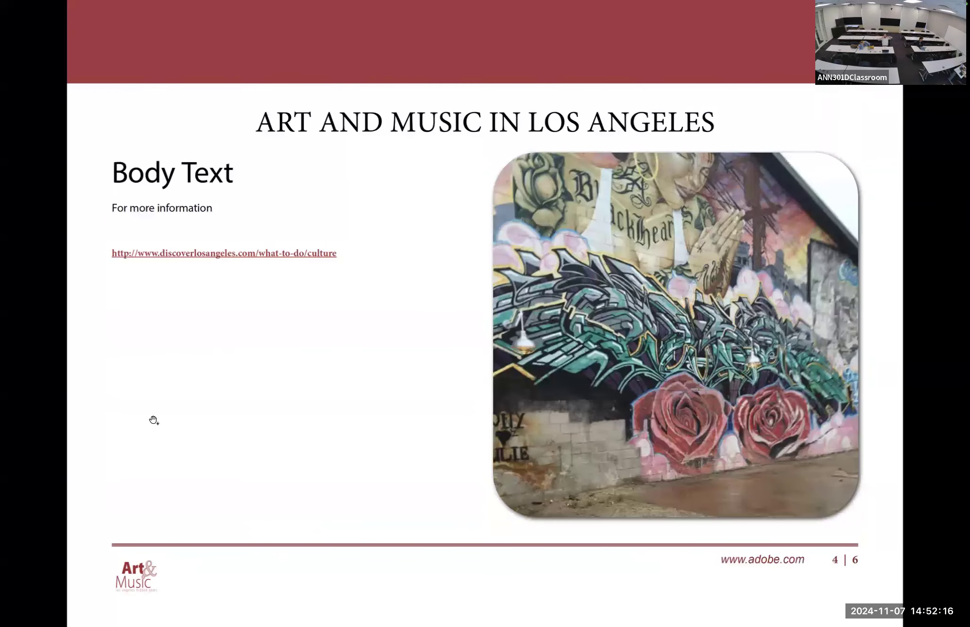
{"action": "key", "text": "Left"}
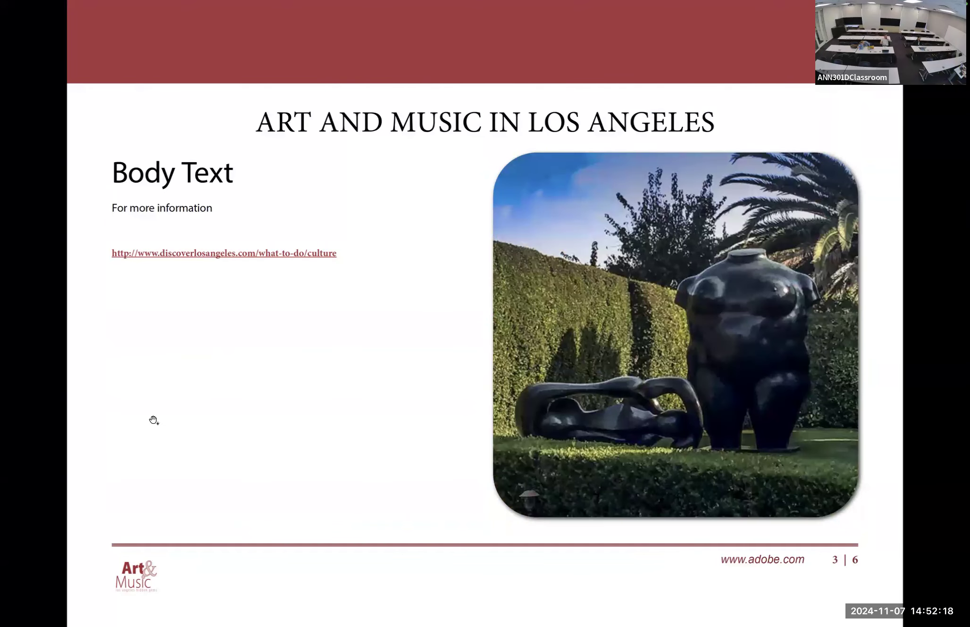
{"action": "key", "text": "Left"}
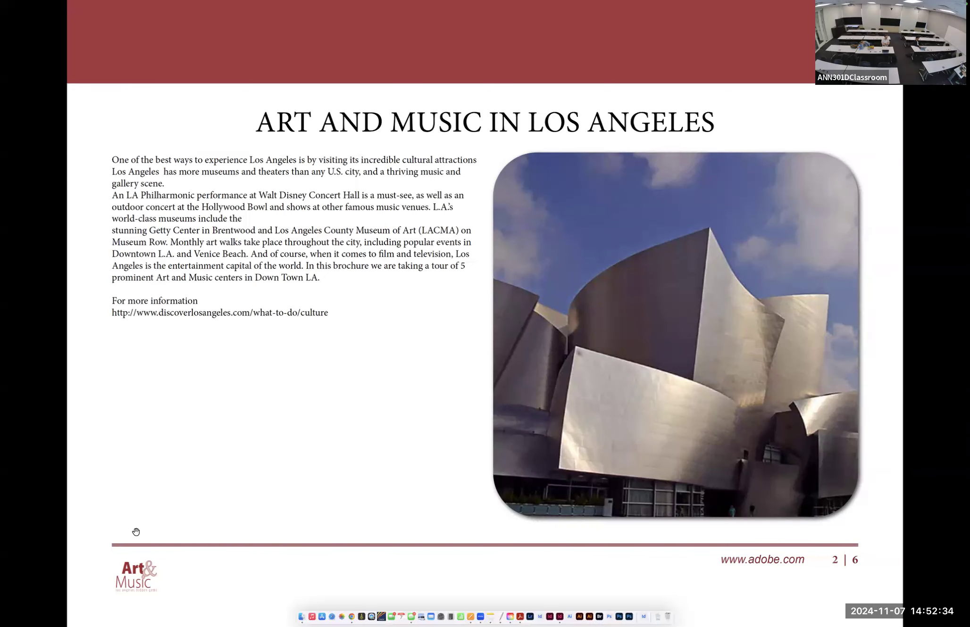
{"action": "key", "text": "Escape"}
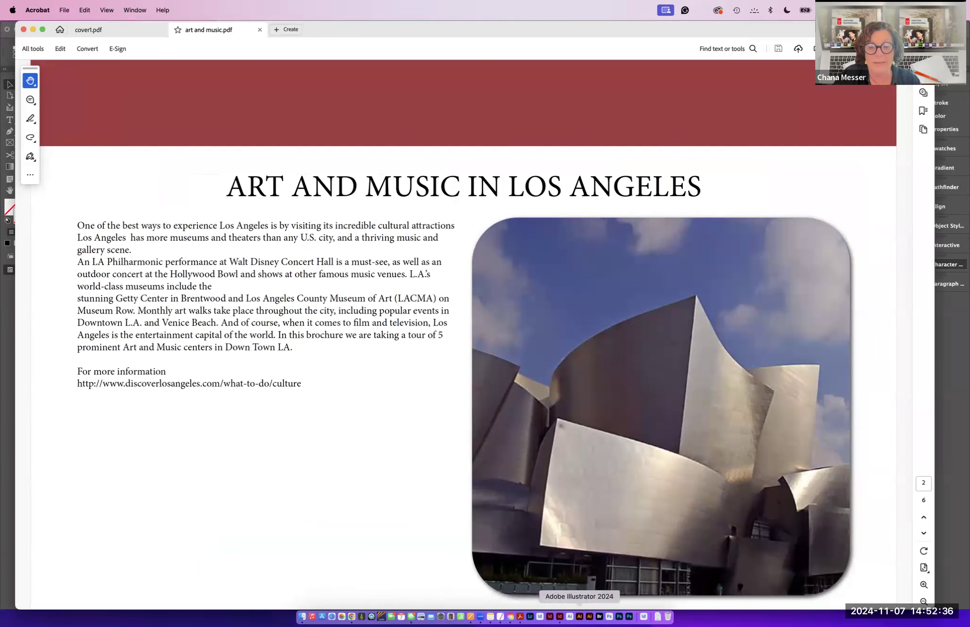
- Back in InDesign, play and enlarge the EPUB Interactivity Preview of the spread and test its image link
{"action": "left_click", "coordinate": [559, 616]}
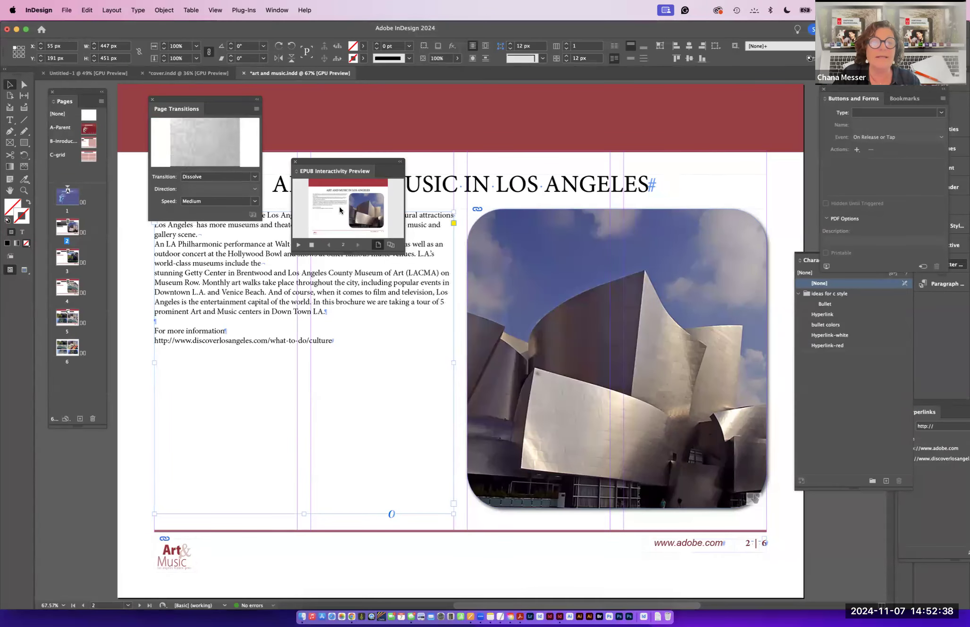
{"action": "mouse_move", "coordinate": [309, 162]}
{"action": "left_mouse_down"}
{"action": "mouse_move", "coordinate": [418, 218]}
{"action": "mouse_move", "coordinate": [318, 158]}
{"action": "left_mouse_up"}
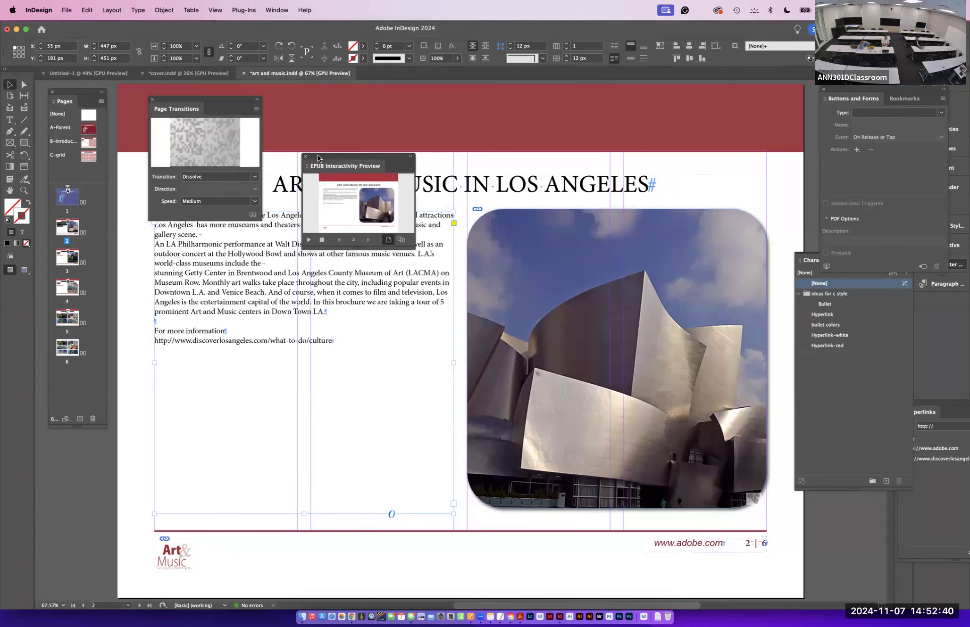
{"action": "left_click", "coordinate": [310, 240]}
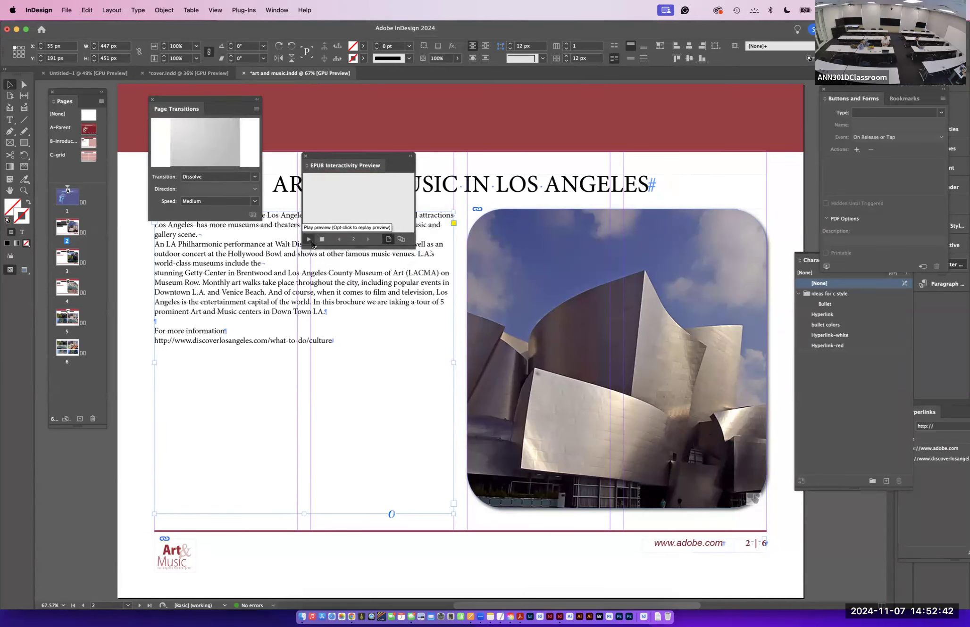
{"action": "left_click_drag", "start_coordinate": [632, 470], "coordinate": [775, 588]}
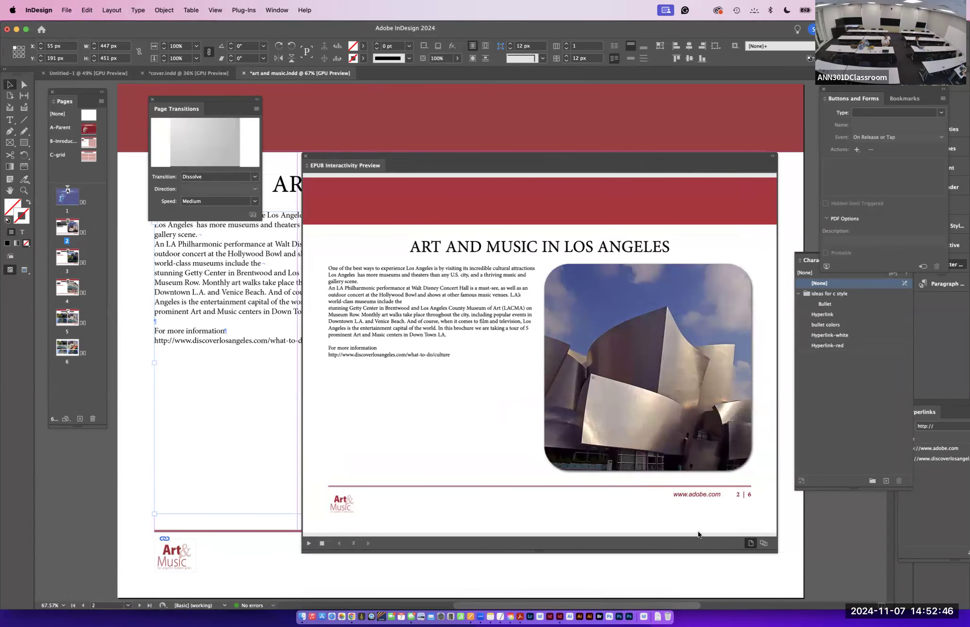
{"action": "left_click", "coordinate": [763, 543]}
{"action": "left_click", "coordinate": [606, 417]}
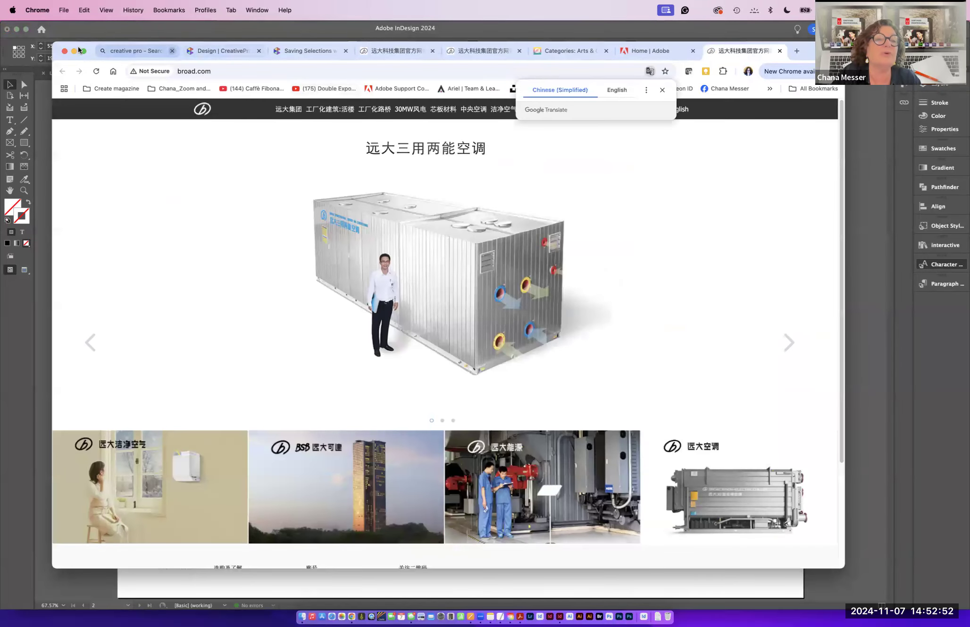
- Close the browser window, return to InDesign and close the preview and Page Transitions panels
{"action": "left_click", "coordinate": [64, 51]}
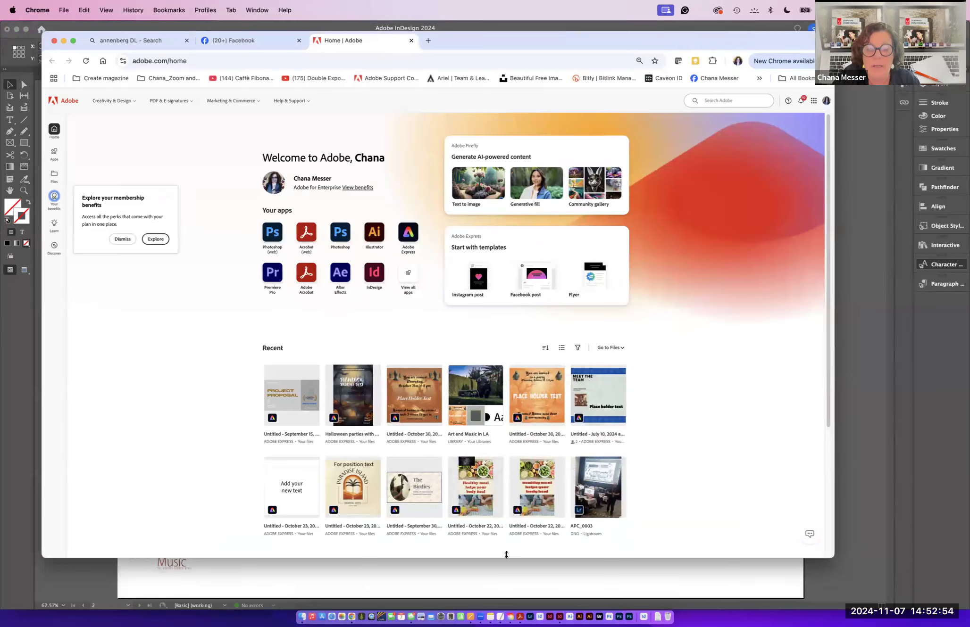
{"action": "left_click", "coordinate": [560, 616]}
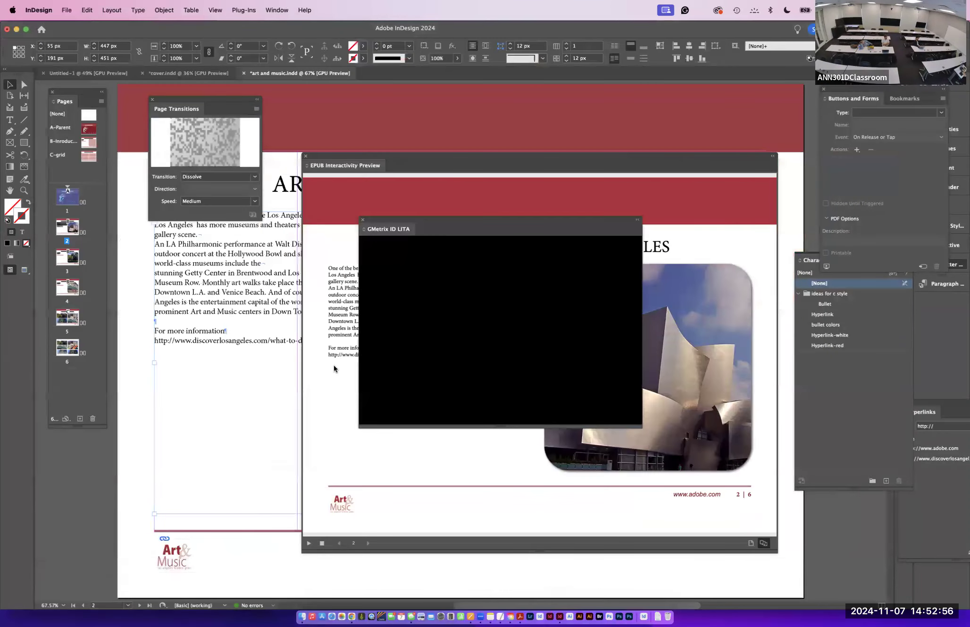
{"action": "left_click", "coordinate": [305, 155]}
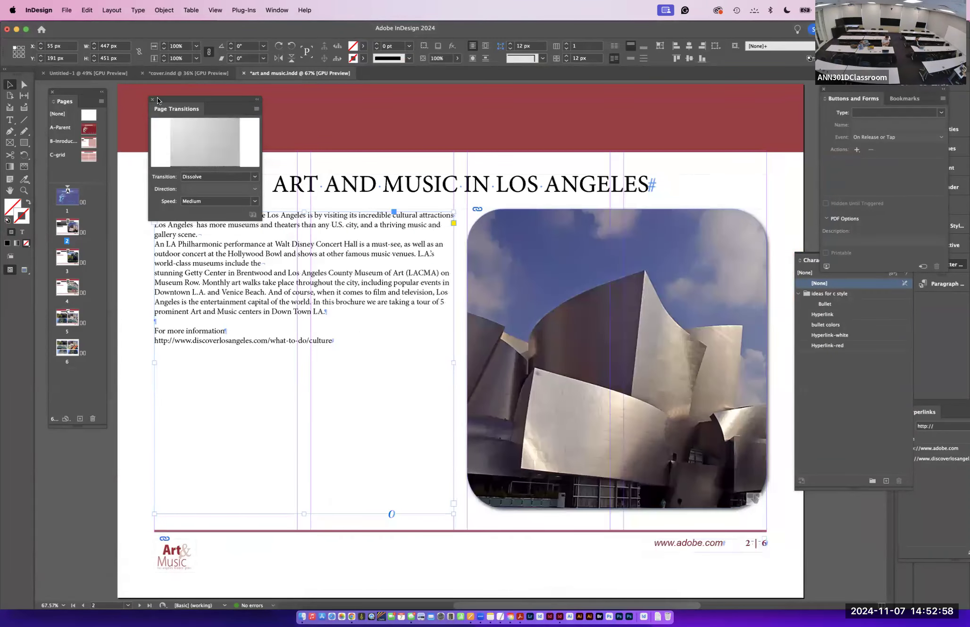
{"action": "left_click", "coordinate": [152, 100]}
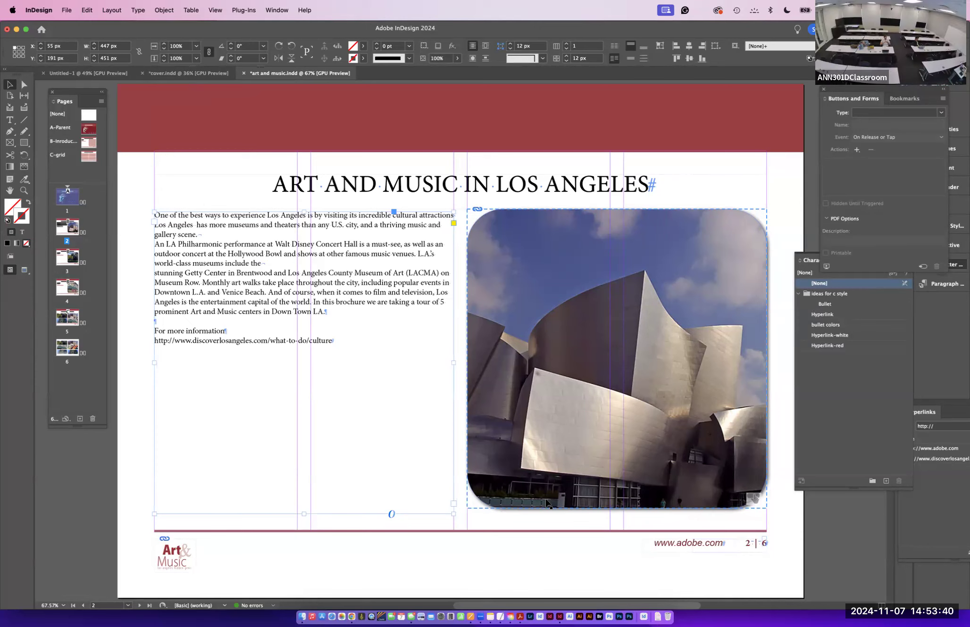
- Open Publish Online for the document titled art and music, switching password protection on and off again
{"action": "left_click", "coordinate": [71, 10]}
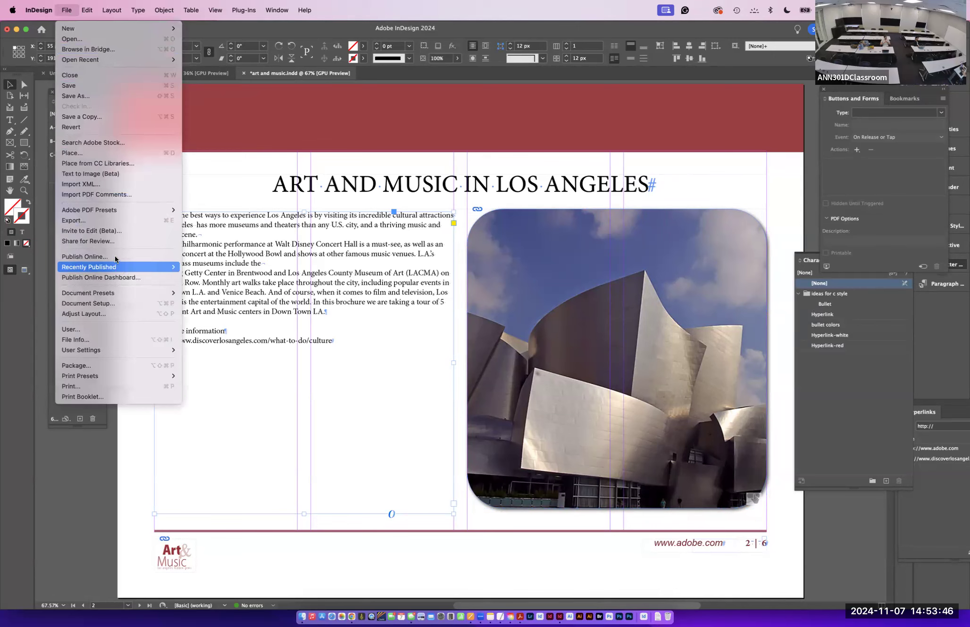
{"action": "left_click", "coordinate": [114, 257]}
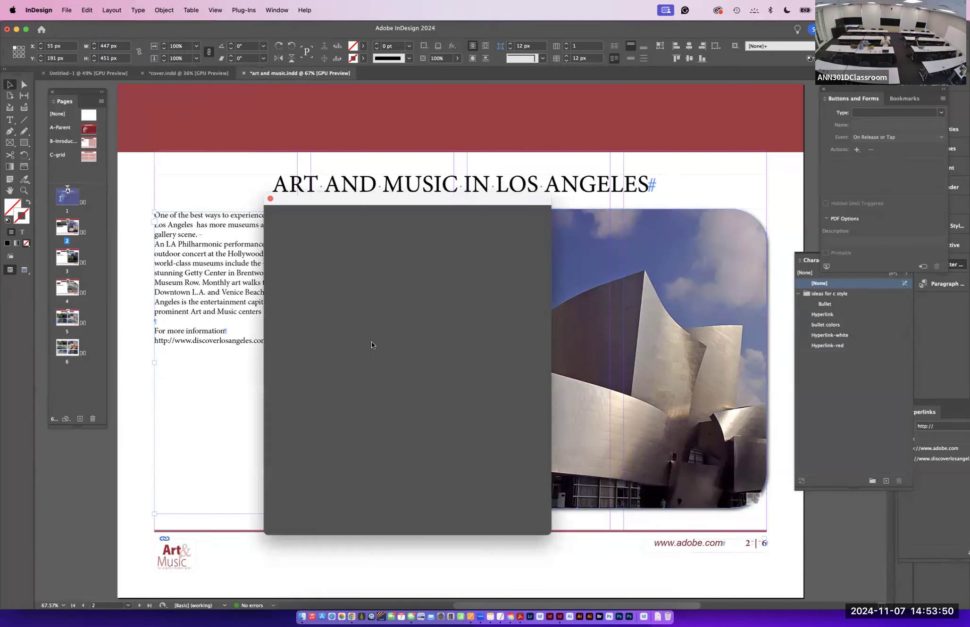
{"action": "left_click_drag", "start_coordinate": [374, 201], "coordinate": [365, 93]}
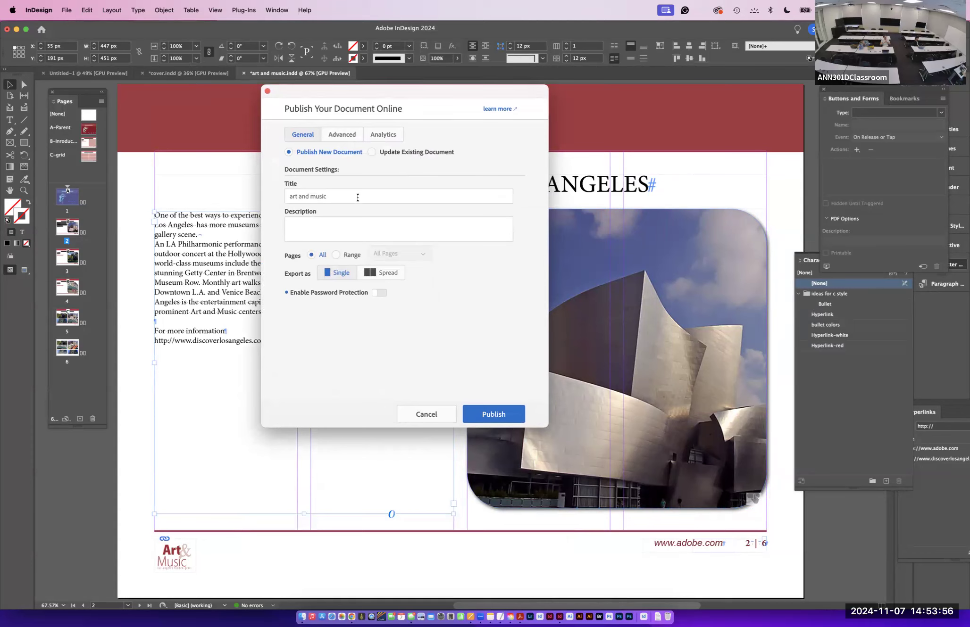
{"action": "left_click", "coordinate": [335, 197]}
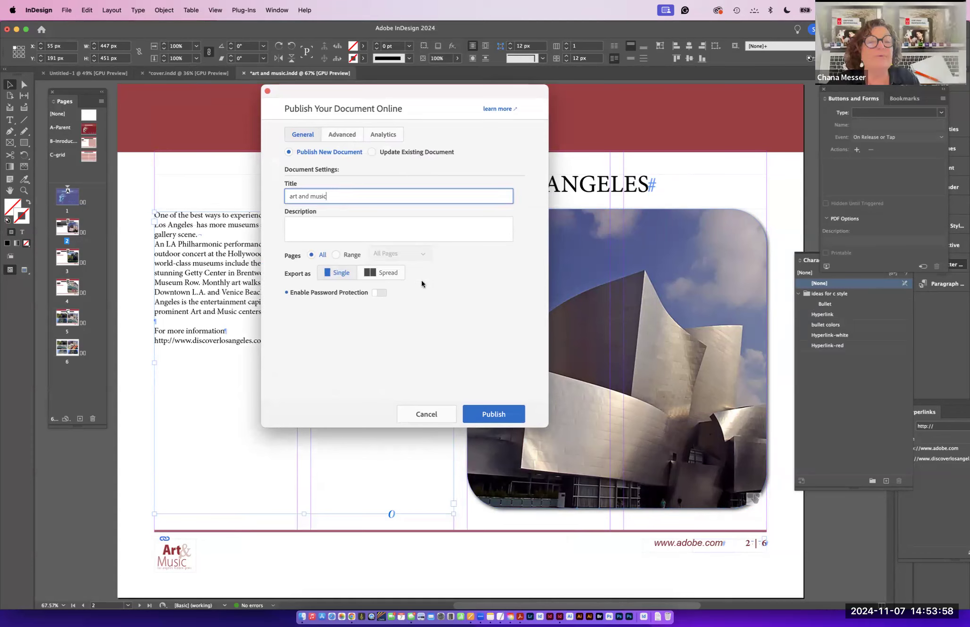
{"action": "key", "text": "Tab"}
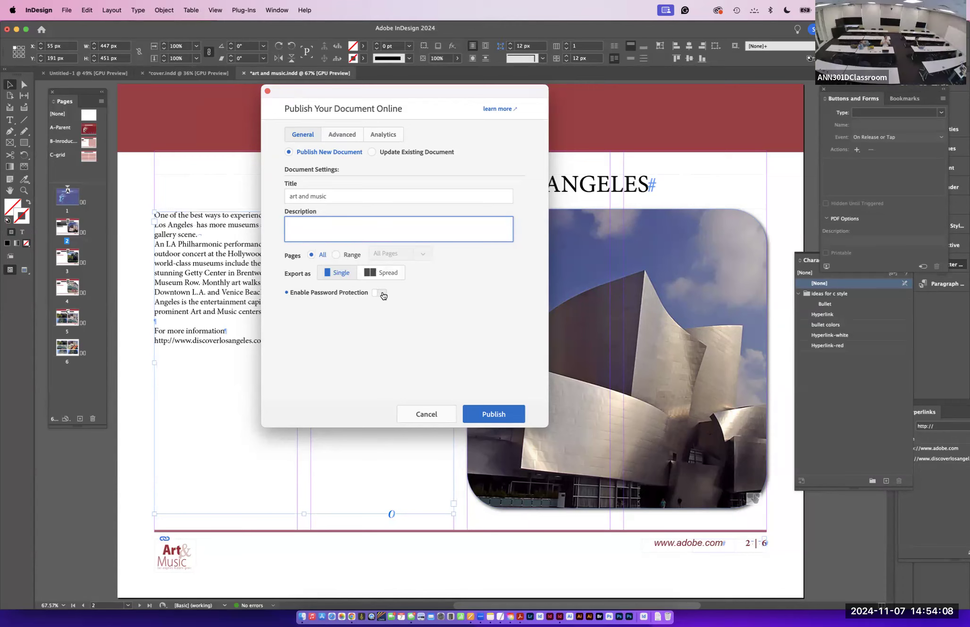
{"action": "left_click", "coordinate": [380, 293]}
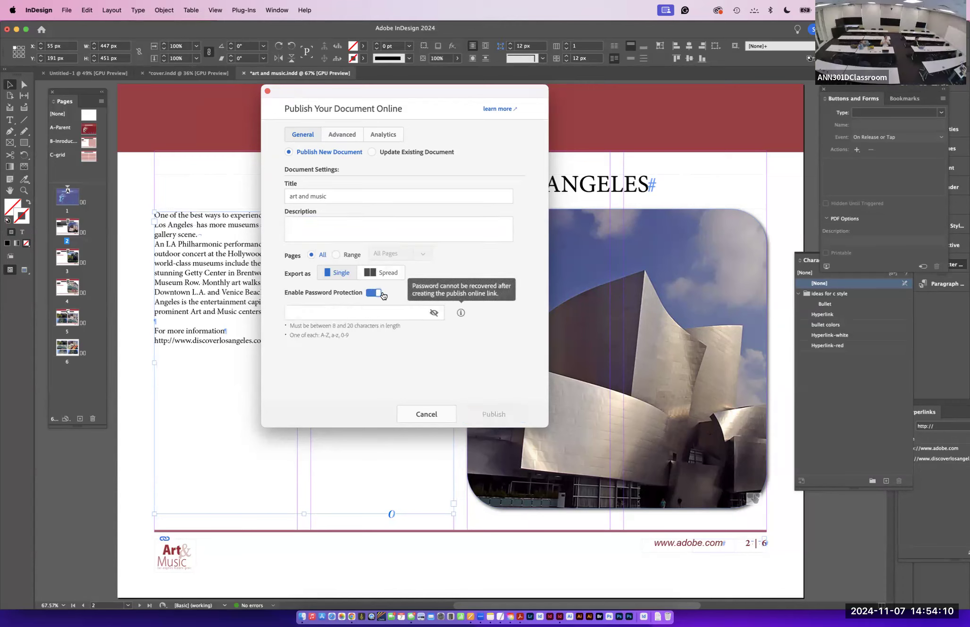
{"action": "left_click", "coordinate": [380, 294]}
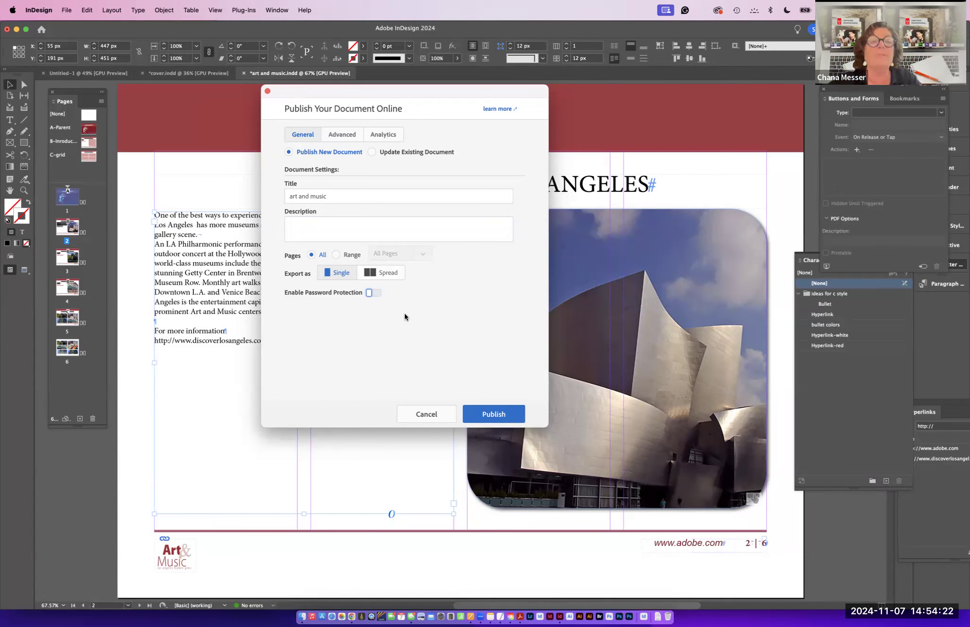
- Set the cover thumbnail to an uploaded screenshot image from the Desktop
{"action": "left_click", "coordinate": [343, 136]}
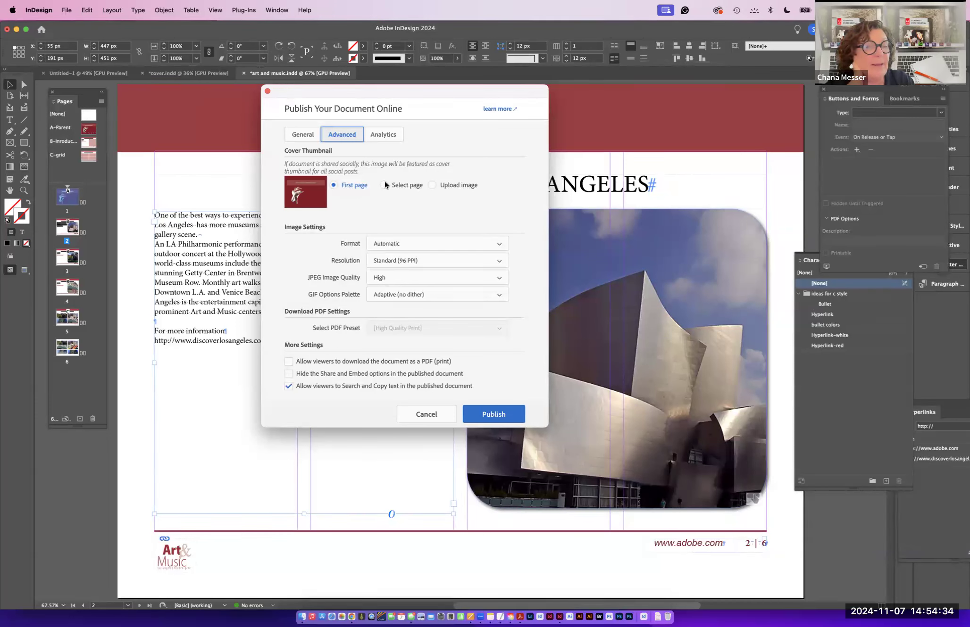
{"action": "left_click", "coordinate": [436, 184]}
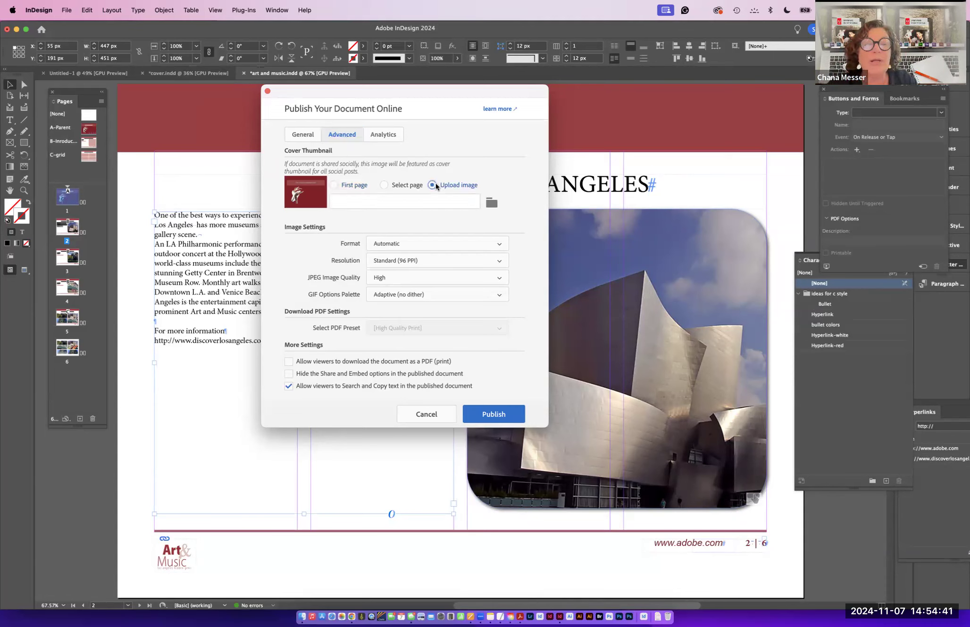
{"action": "left_click", "coordinate": [490, 204]}
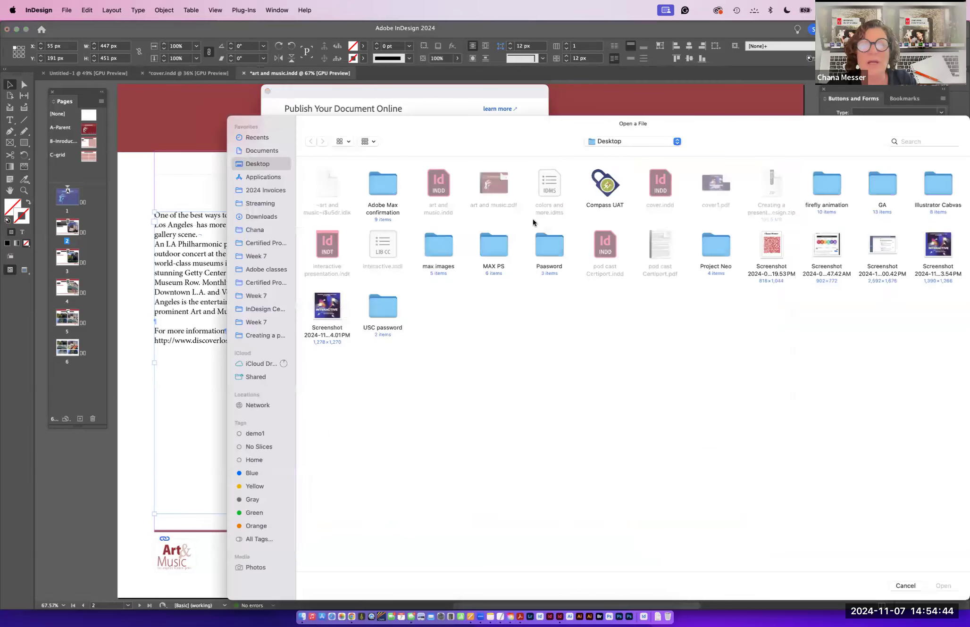
{"action": "left_click", "coordinate": [329, 308]}
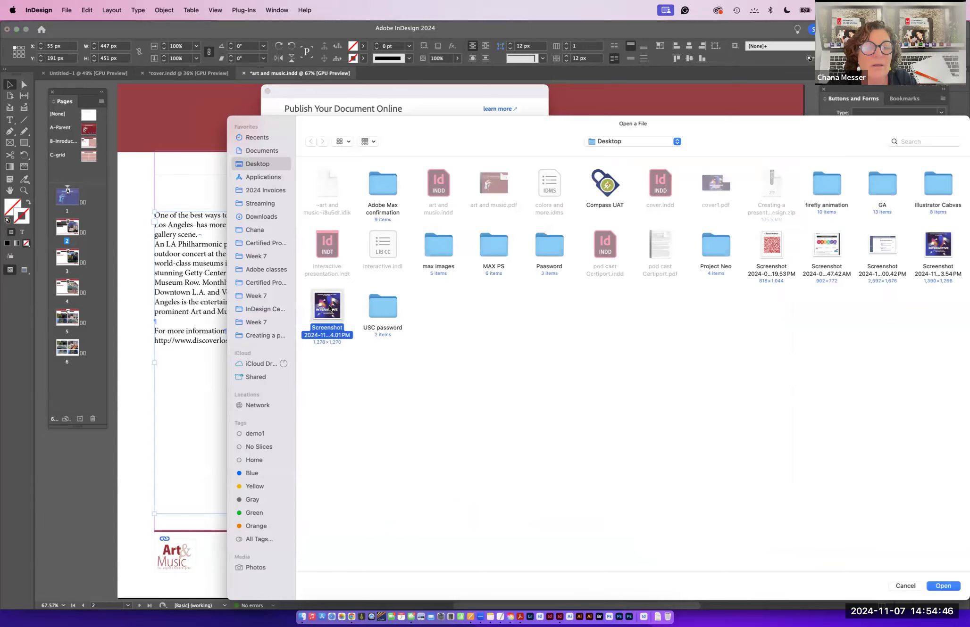
{"action": "left_click_drag", "start_coordinate": [501, 135], "coordinate": [373, 18]}
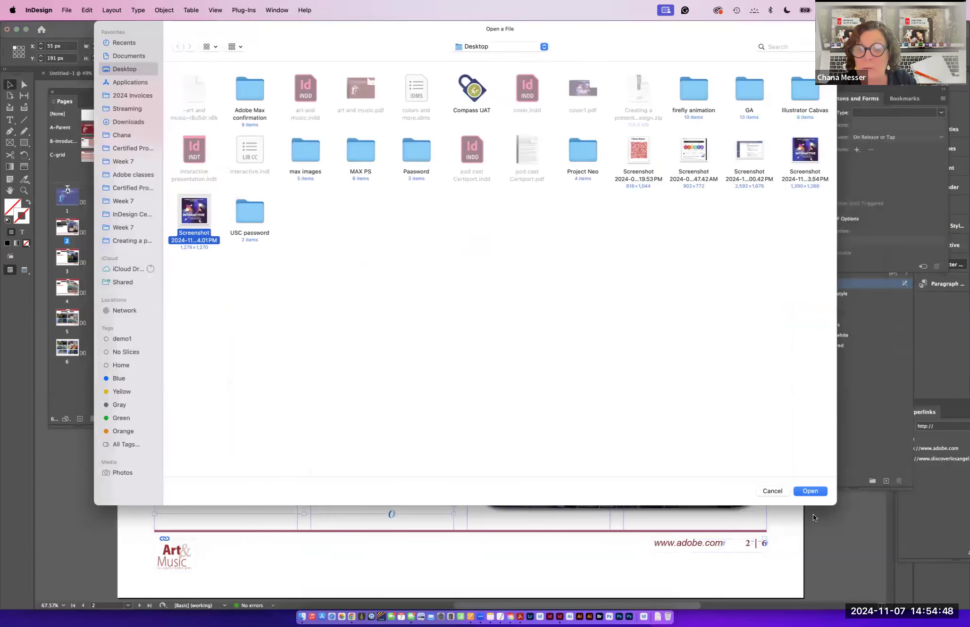
{"action": "left_click", "coordinate": [803, 491]}
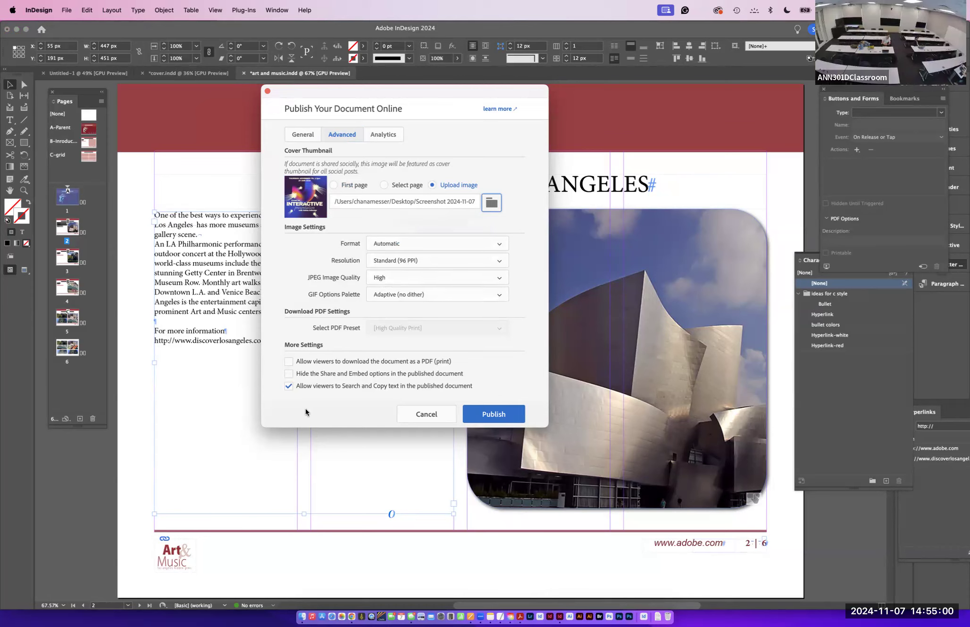
- Allow viewers to download the document as a PDF (print) and publish it online
{"action": "left_click", "coordinate": [288, 361]}
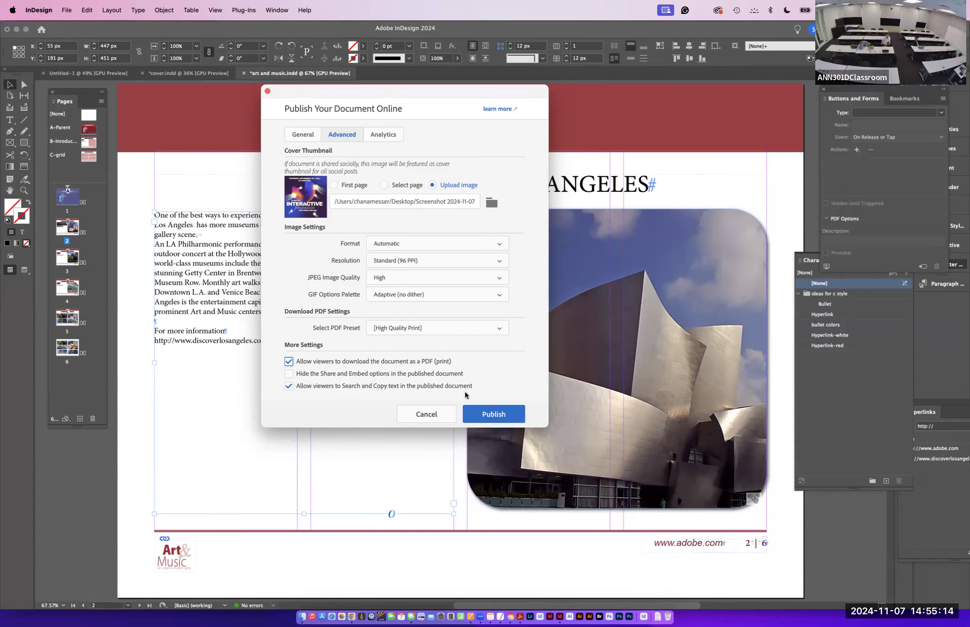
{"action": "left_click", "coordinate": [493, 414]}
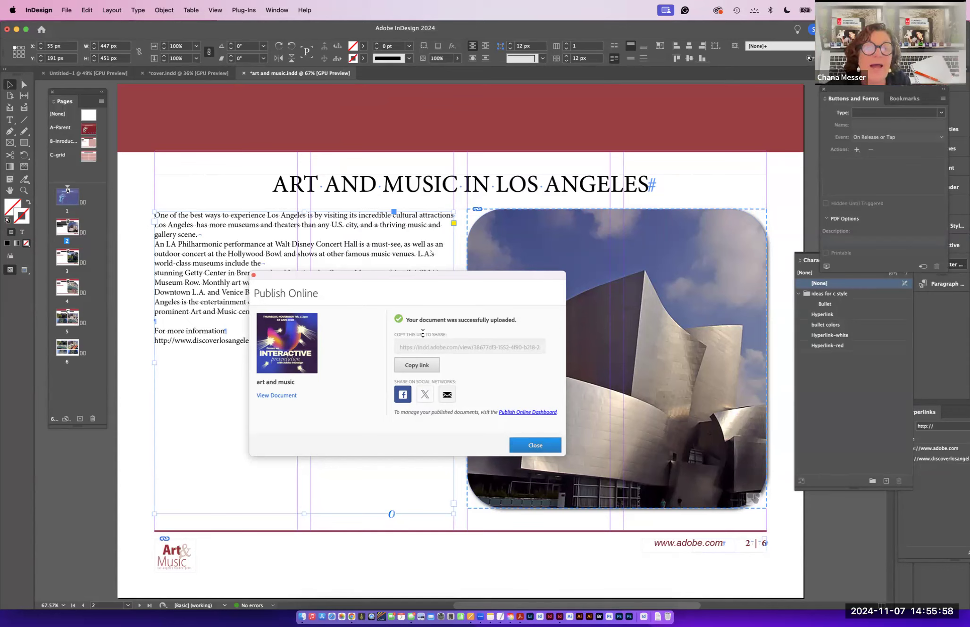
- Copy the published document's link and open the document in the browser
{"action": "left_click", "coordinate": [419, 368]}
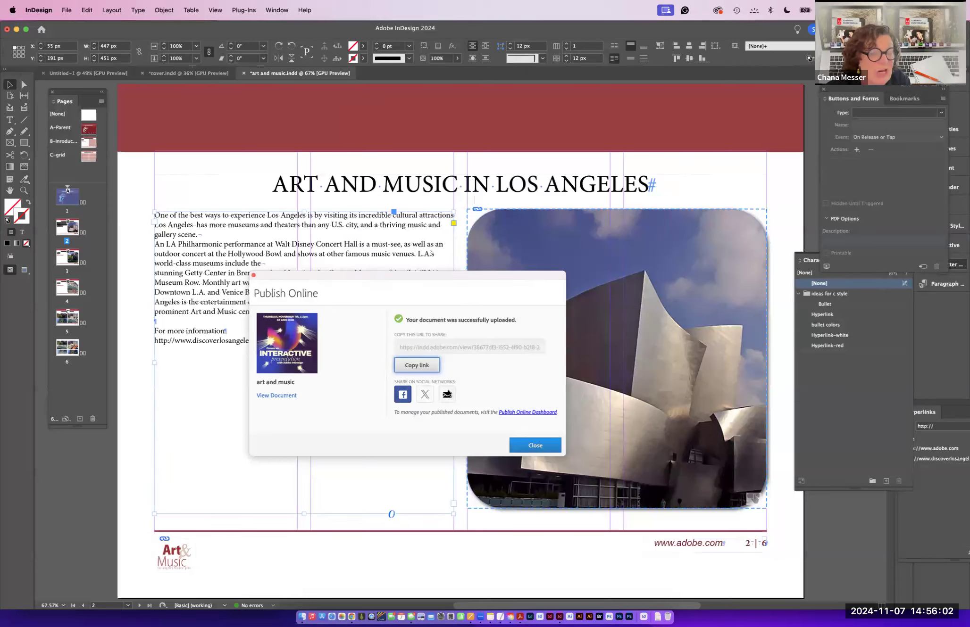
{"action": "left_click", "coordinate": [270, 396]}
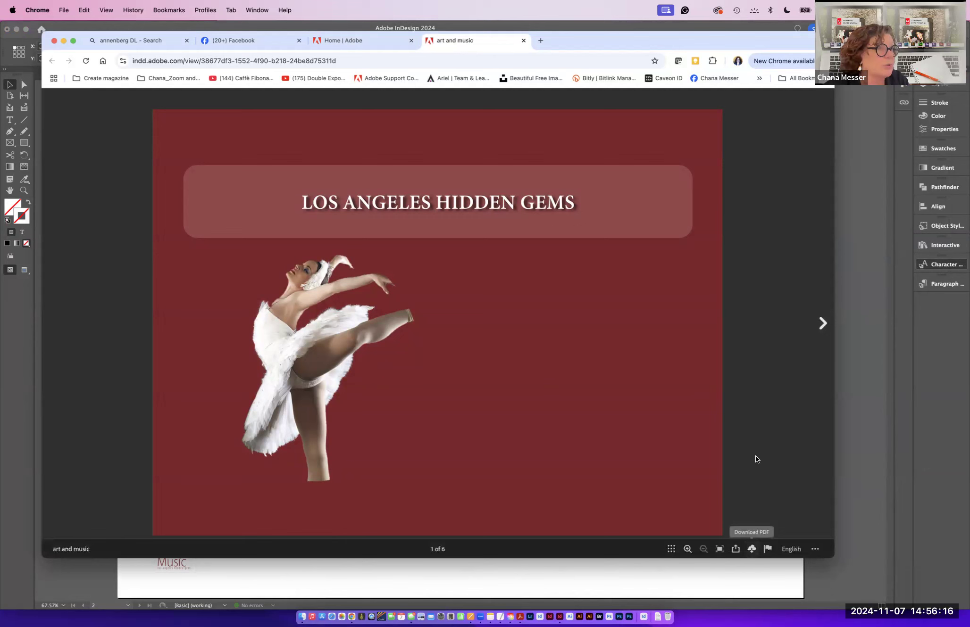
- Page forward and back through the published art and music document and test the image link
{"action": "left_click", "coordinate": [822, 324]}
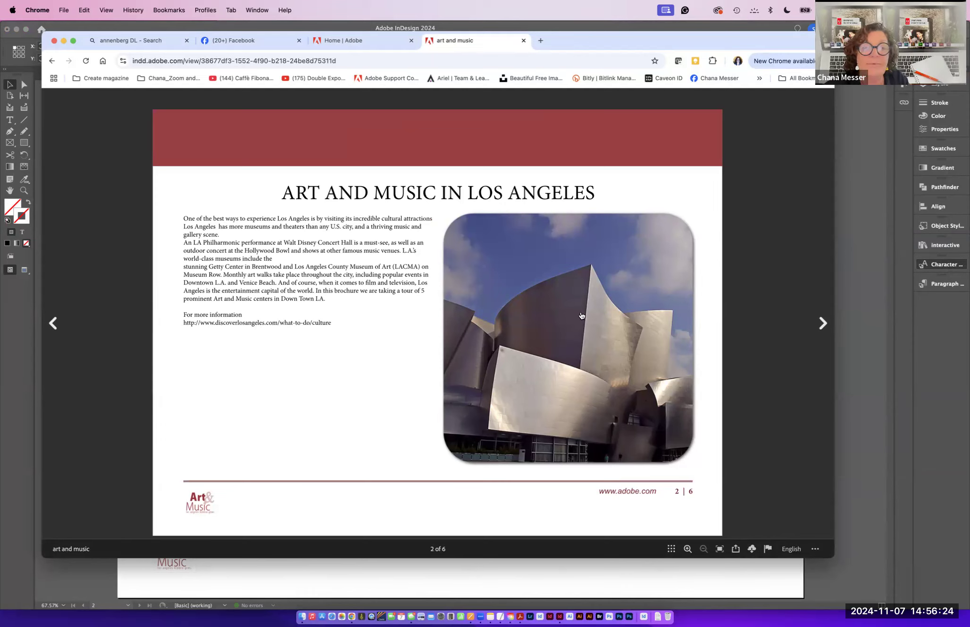
{"action": "left_click", "coordinate": [821, 324]}
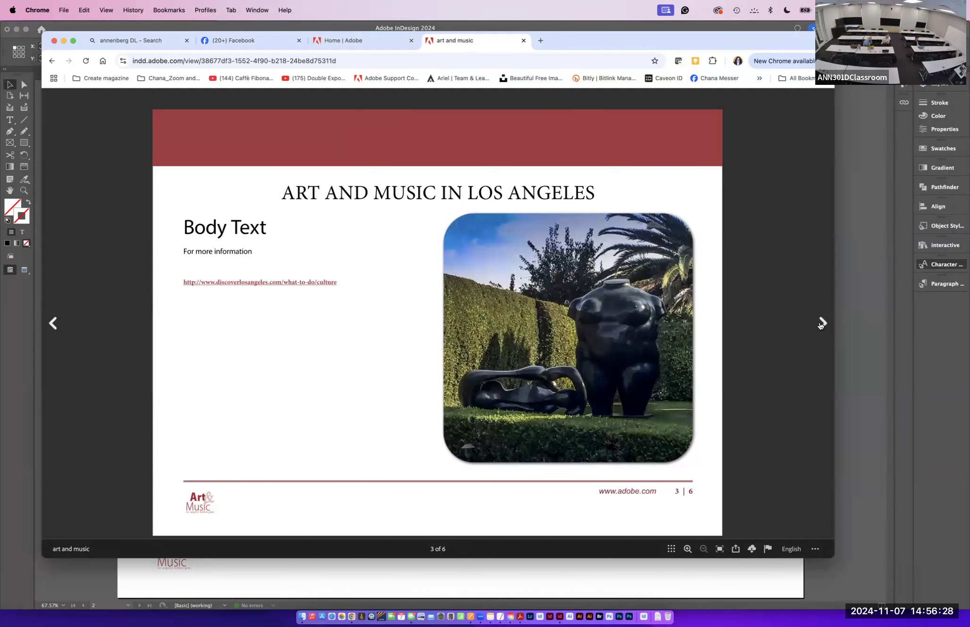
{"action": "left_click", "coordinate": [822, 325]}
{"action": "left_click", "coordinate": [821, 325]}
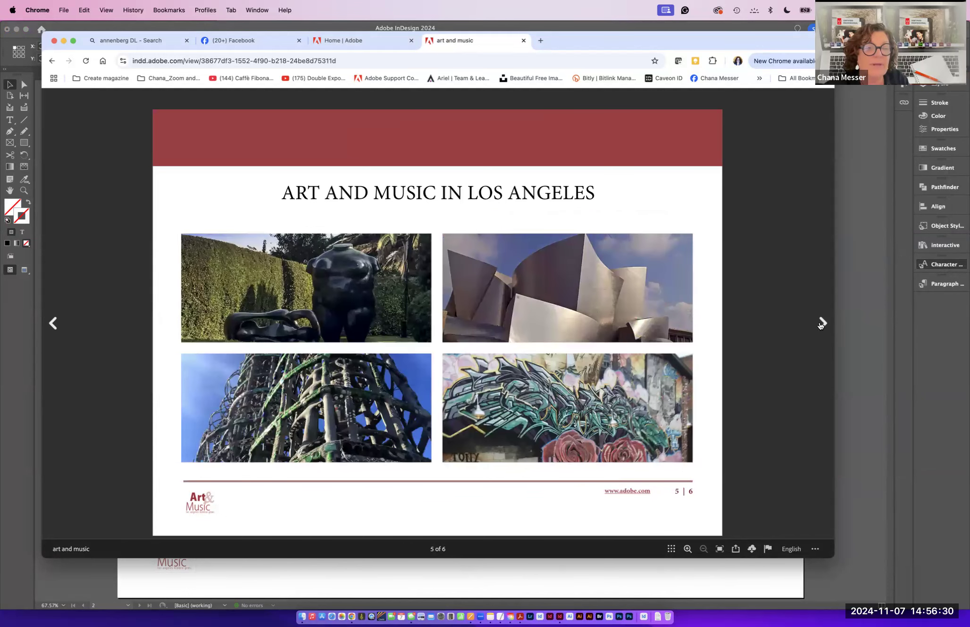
{"action": "left_click", "coordinate": [821, 326]}
{"action": "left_click", "coordinate": [55, 322]}
{"action": "left_click", "coordinate": [58, 322]}
{"action": "left_click", "coordinate": [58, 322]}
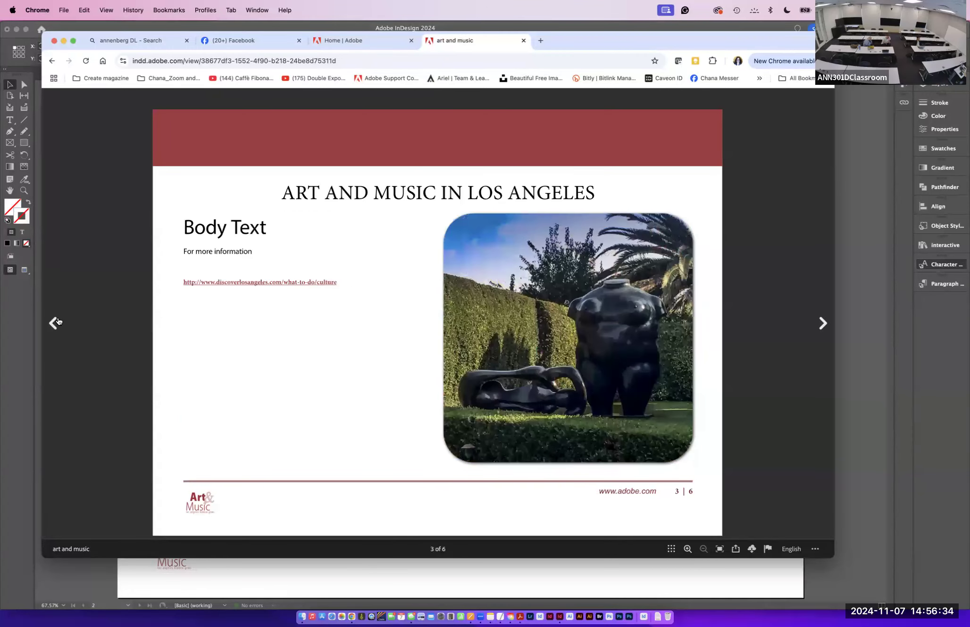
{"action": "left_click", "coordinate": [57, 323]}
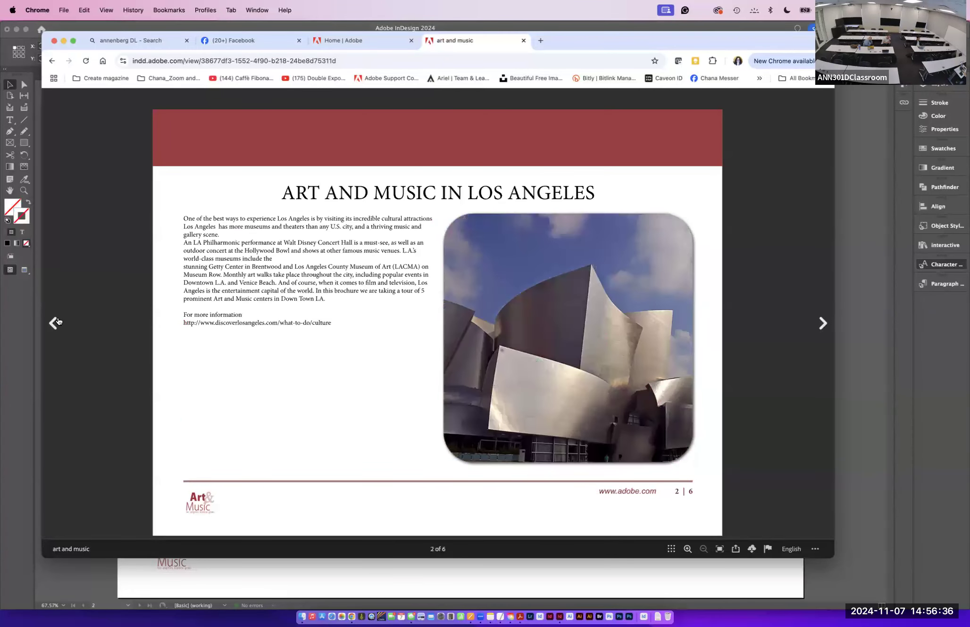
{"action": "left_click", "coordinate": [58, 322]}
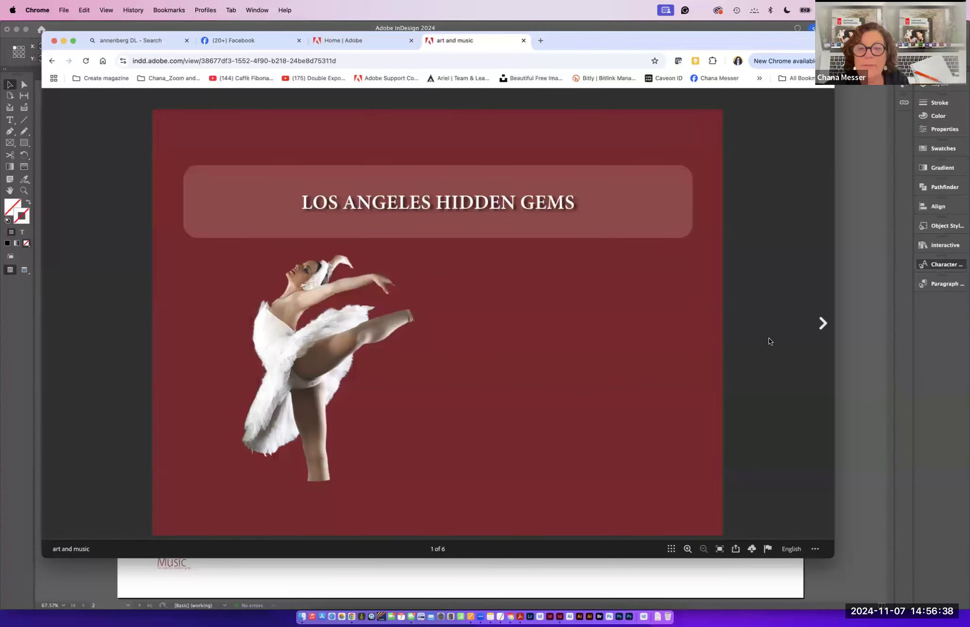
{"action": "left_click", "coordinate": [820, 330]}
{"action": "left_click", "coordinate": [653, 342]}
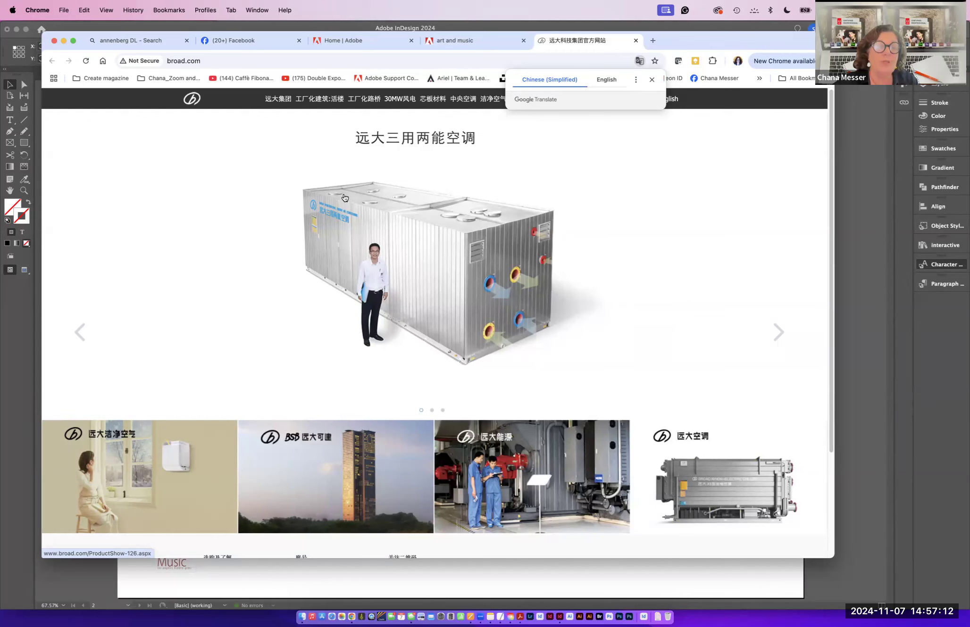
- Return to InDesign and open the Publish Online Dashboard from the publishing dialog
{"action": "left_click", "coordinate": [559, 618]}
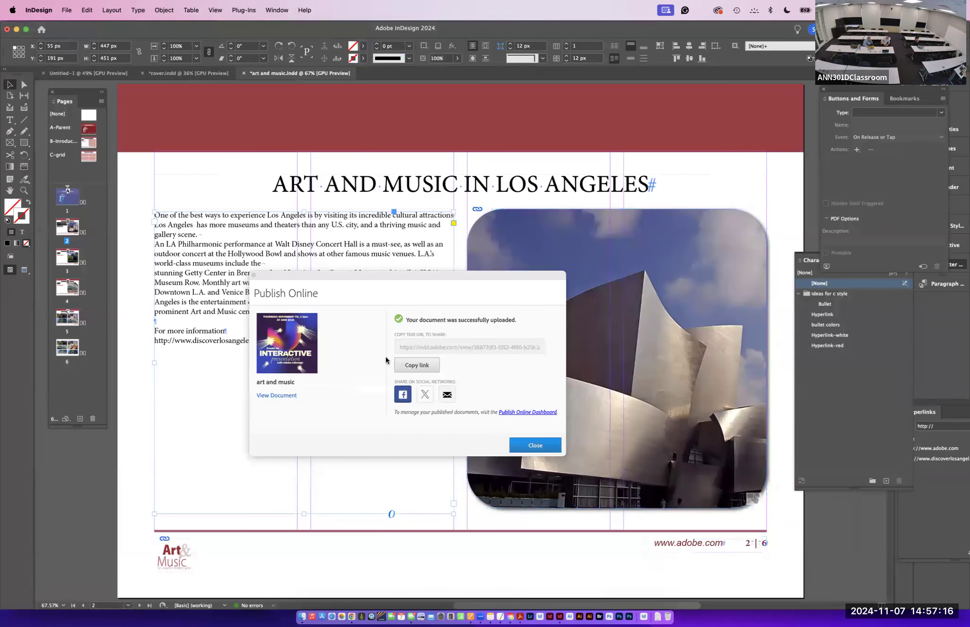
{"action": "left_click", "coordinate": [514, 413]}
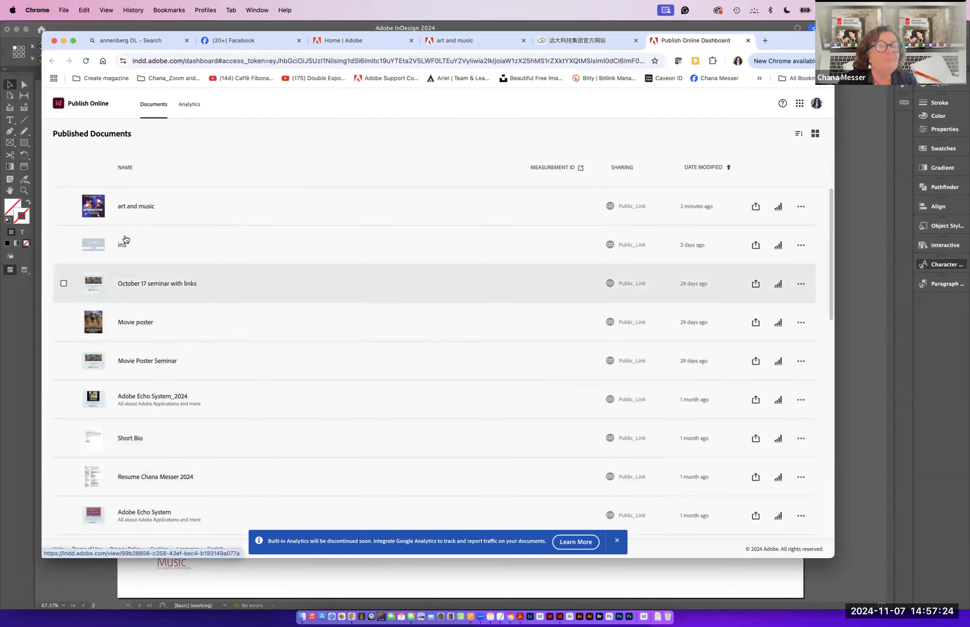
- Open the in5 published document from the dashboard, page through it, then close its tab
{"action": "left_click", "coordinate": [100, 247]}
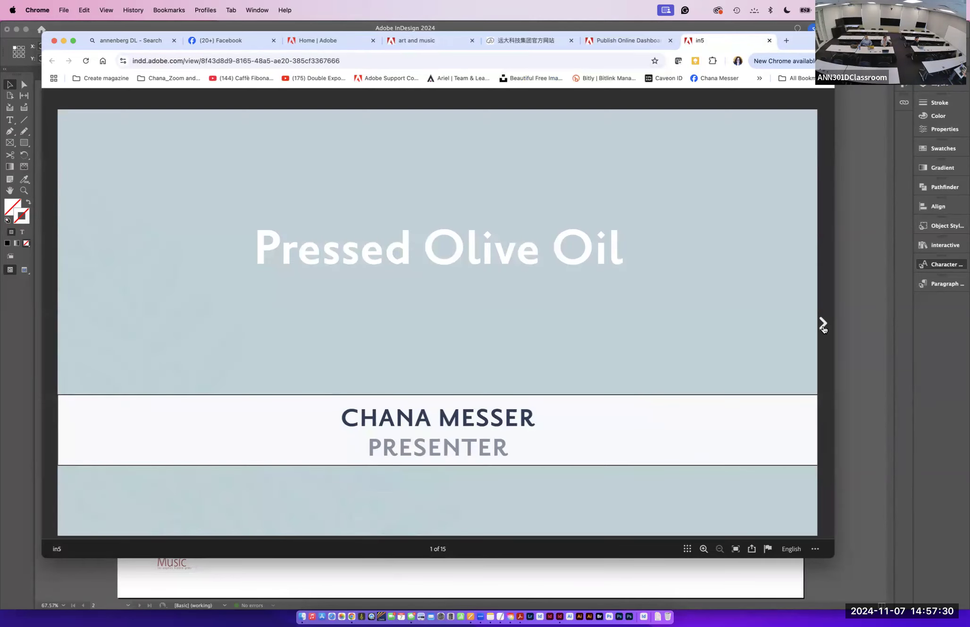
{"action": "left_click", "coordinate": [823, 325]}
{"action": "left_click", "coordinate": [822, 325]}
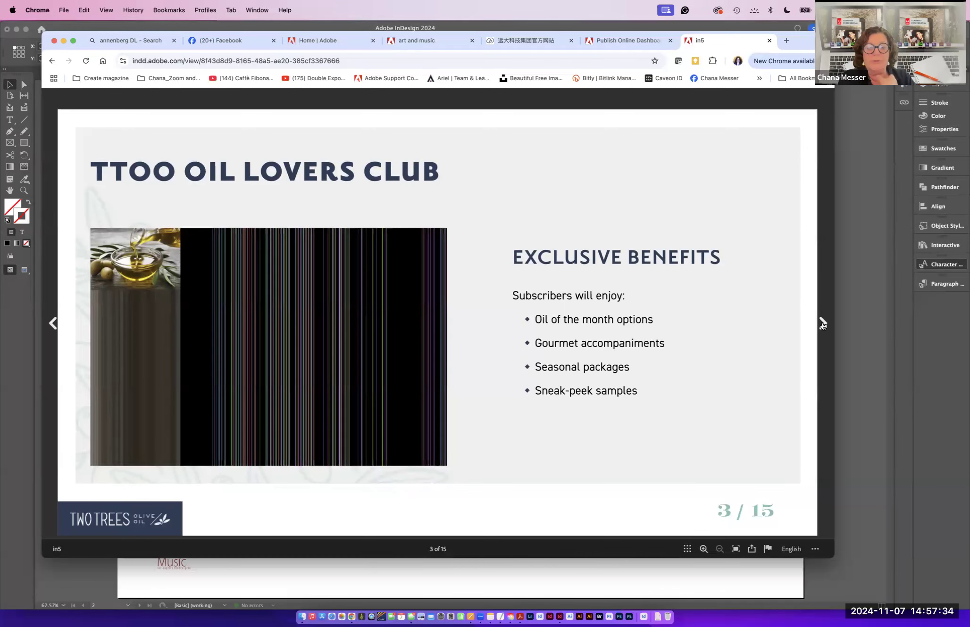
{"action": "left_click", "coordinate": [823, 325]}
{"action": "left_click", "coordinate": [822, 326]}
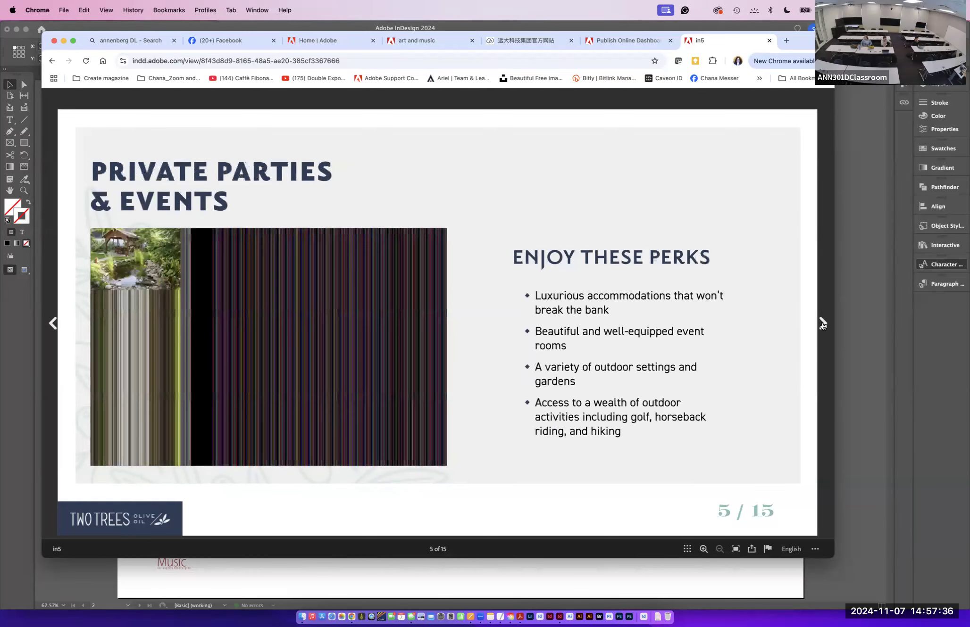
{"action": "left_click", "coordinate": [822, 325]}
{"action": "left_click", "coordinate": [822, 326]}
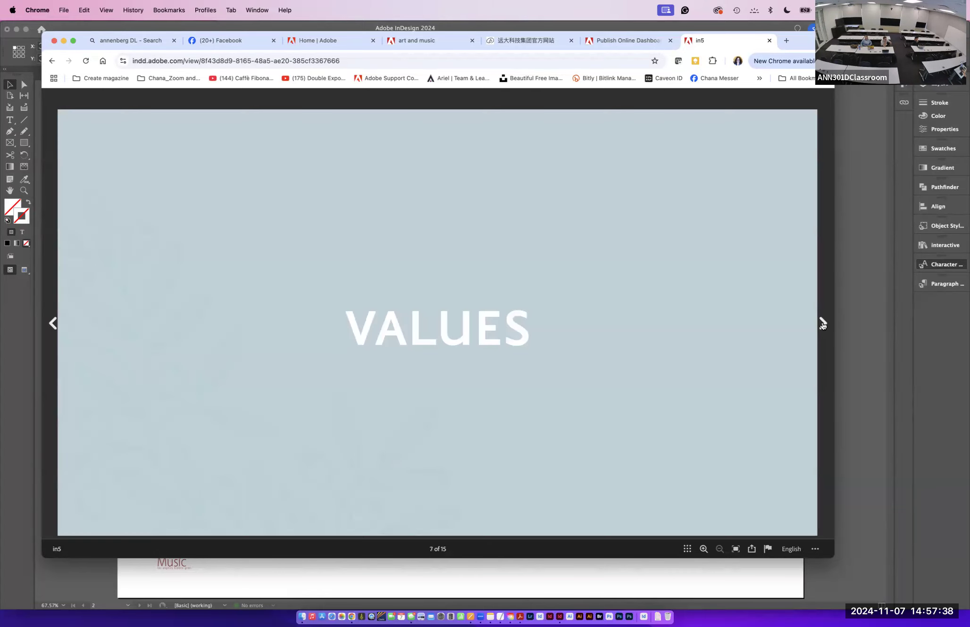
{"action": "left_click", "coordinate": [823, 325]}
{"action": "left_click", "coordinate": [823, 325]}
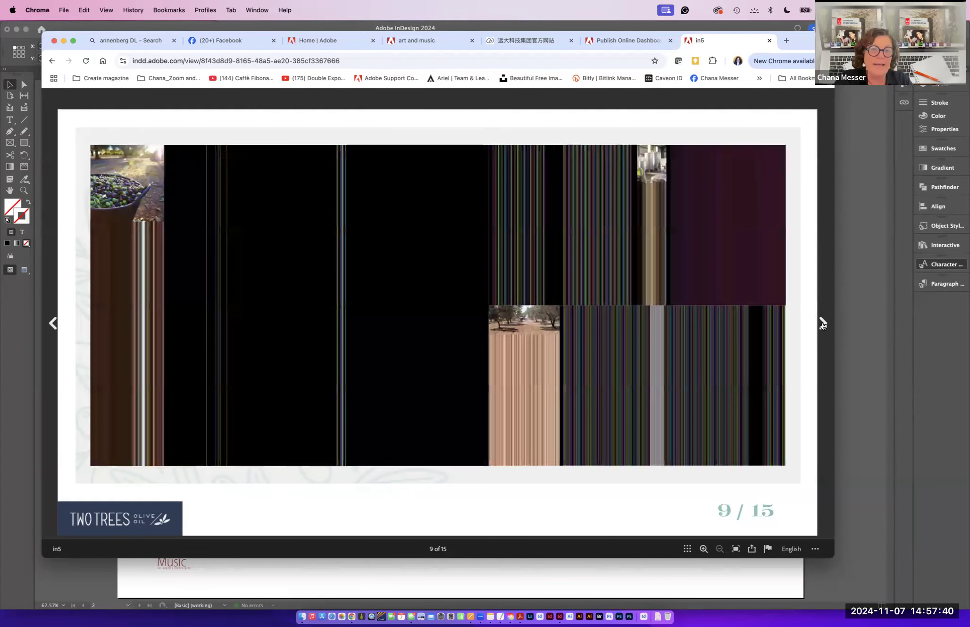
{"action": "left_click", "coordinate": [822, 325]}
{"action": "left_click", "coordinate": [823, 325]}
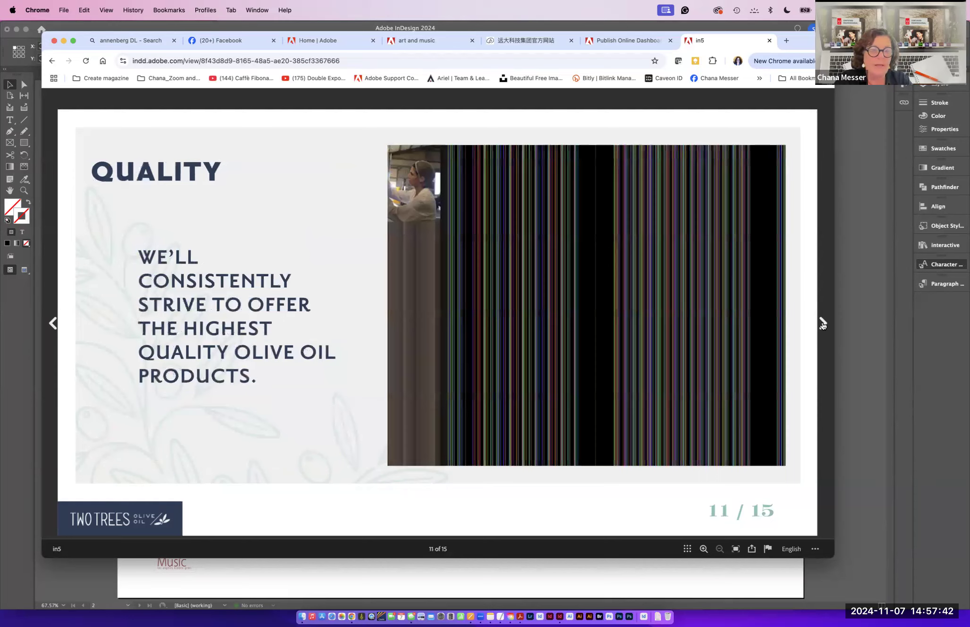
{"action": "left_click", "coordinate": [823, 326]}
{"action": "left_click", "coordinate": [822, 325]}
{"action": "left_click", "coordinate": [823, 325]}
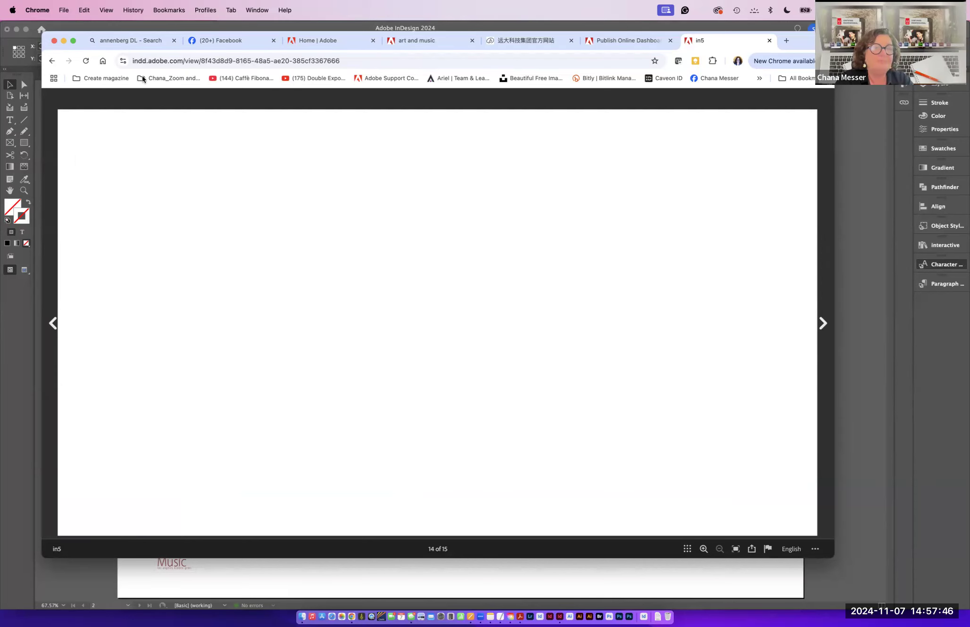
{"action": "left_click", "coordinate": [50, 61]}
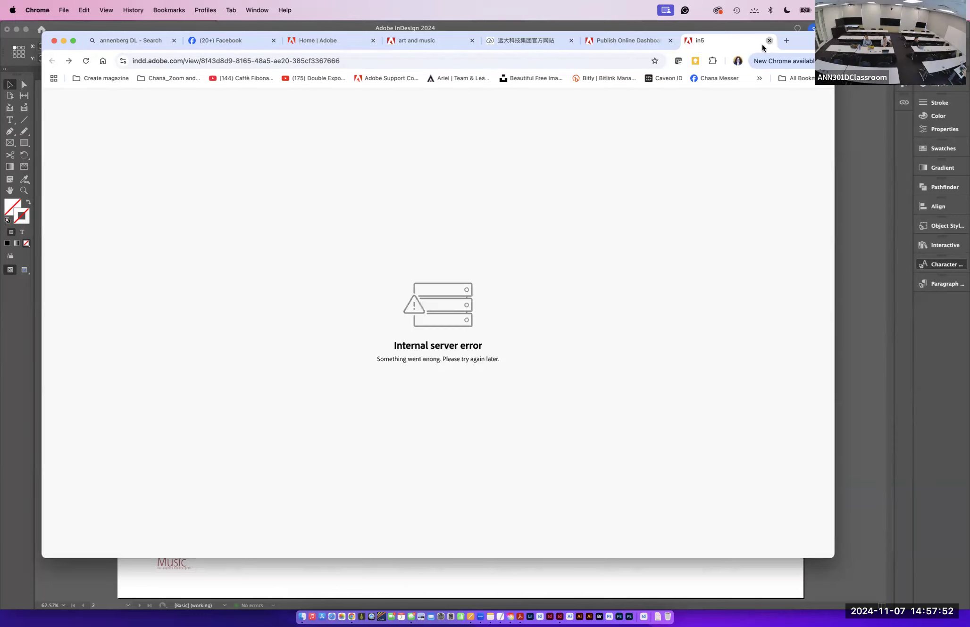
{"action": "left_click", "coordinate": [769, 41]}
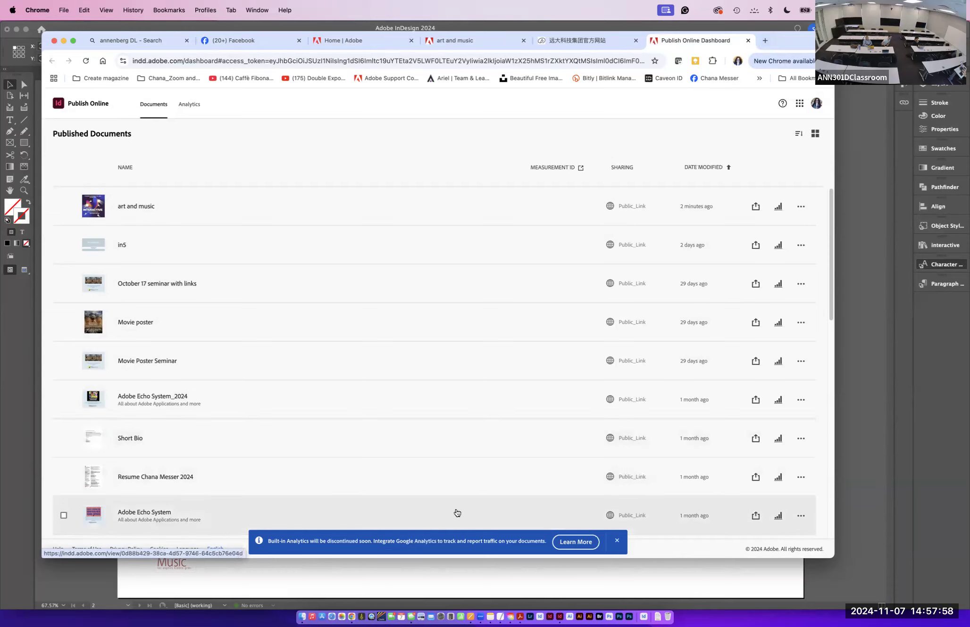
- Open the Adobe Echo System published document from the dashboard list
{"action": "left_click_drag", "start_coordinate": [832, 317], "coordinate": [859, 562]}
{"action": "scroll", "coordinate": [607, 491], "scroll_direction": "up", "scroll_amount": 10}
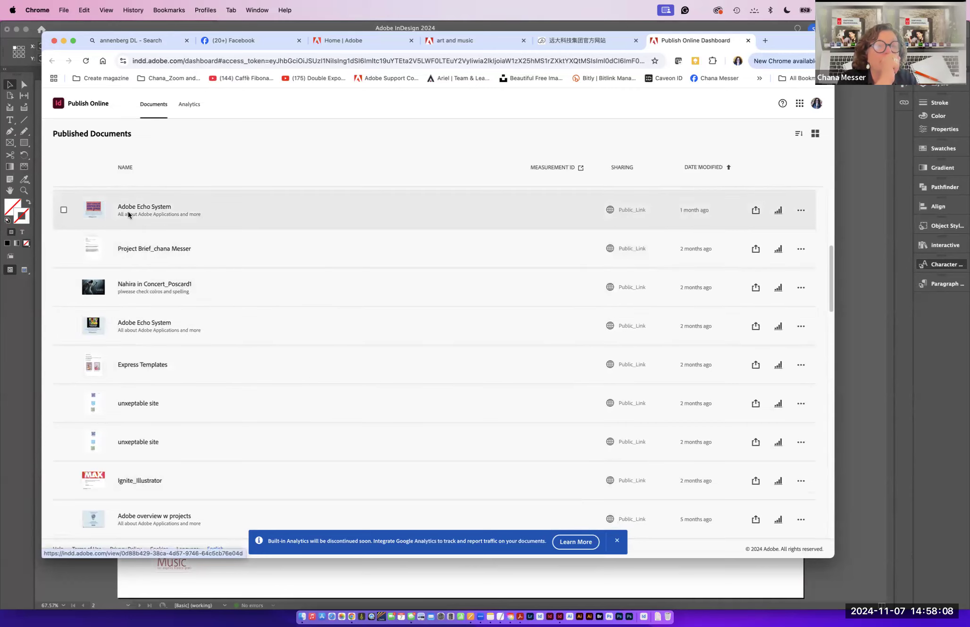
{"action": "left_click", "coordinate": [128, 212]}
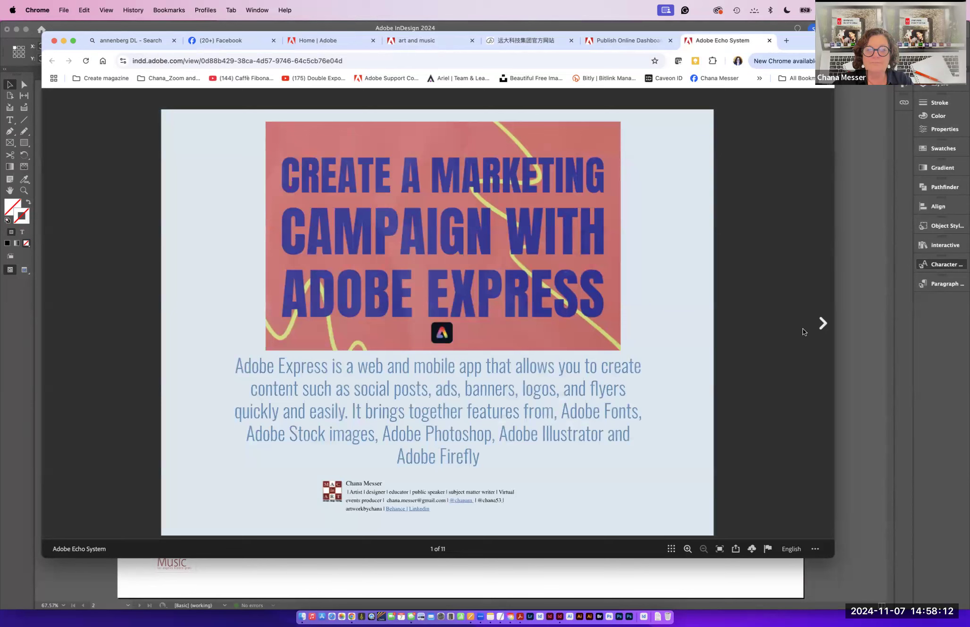
- Page forward through the Adobe Echo System slides in the browser viewer
{"action": "left_click", "coordinate": [821, 326]}
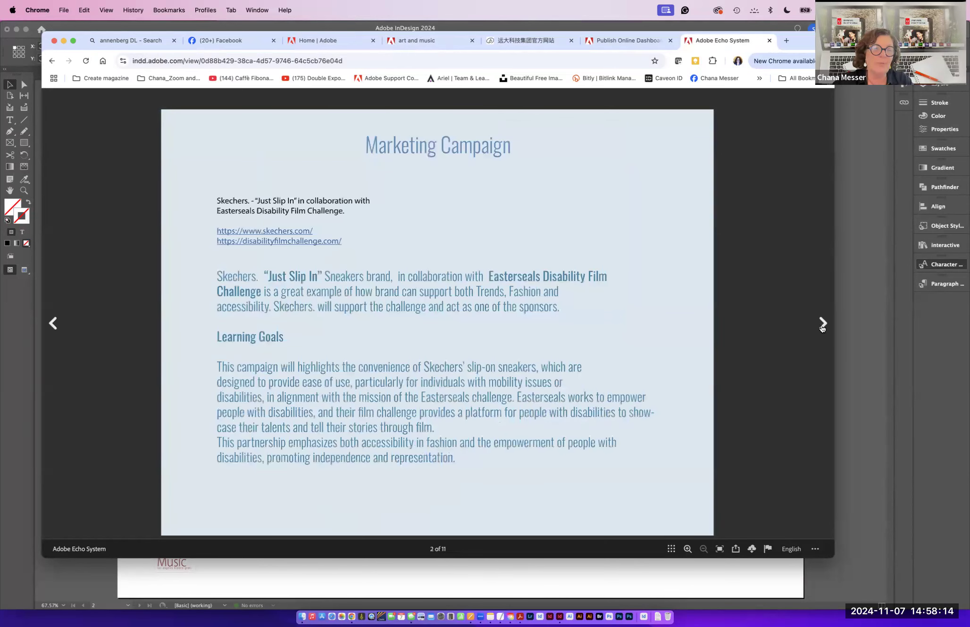
{"action": "left_click", "coordinate": [822, 325]}
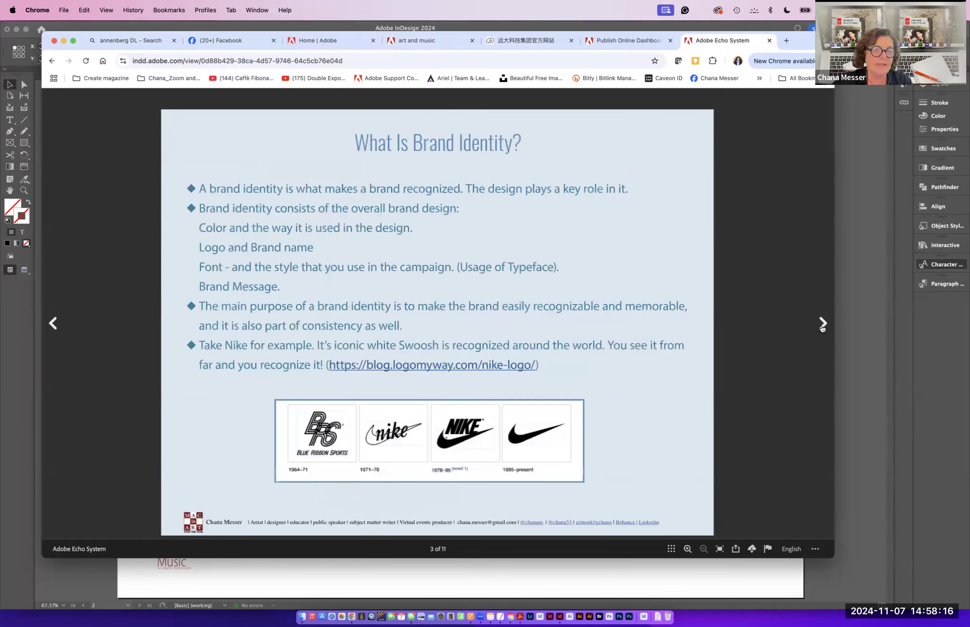
{"action": "left_click", "coordinate": [821, 325]}
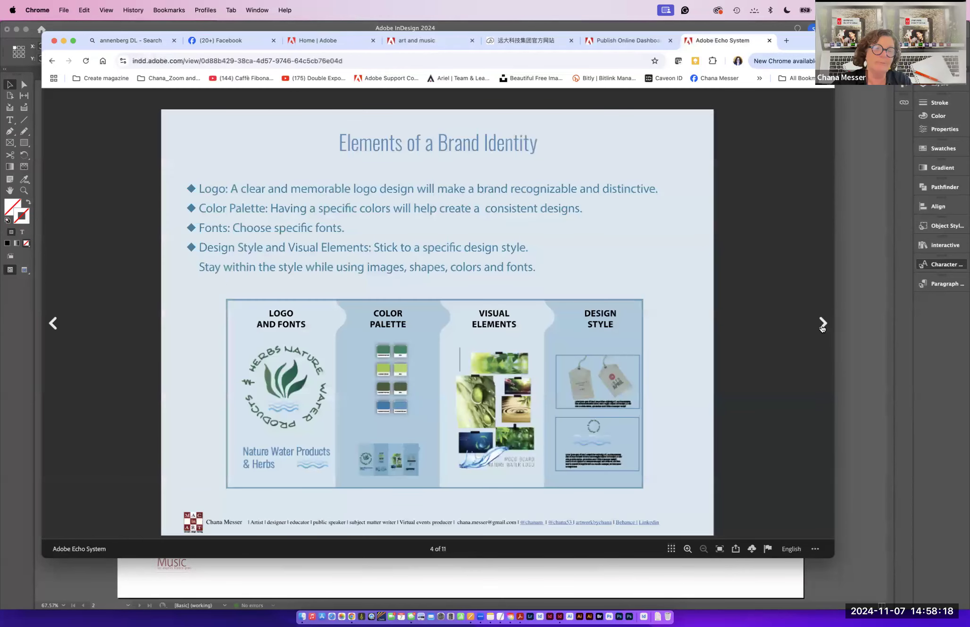
{"action": "left_click", "coordinate": [822, 325]}
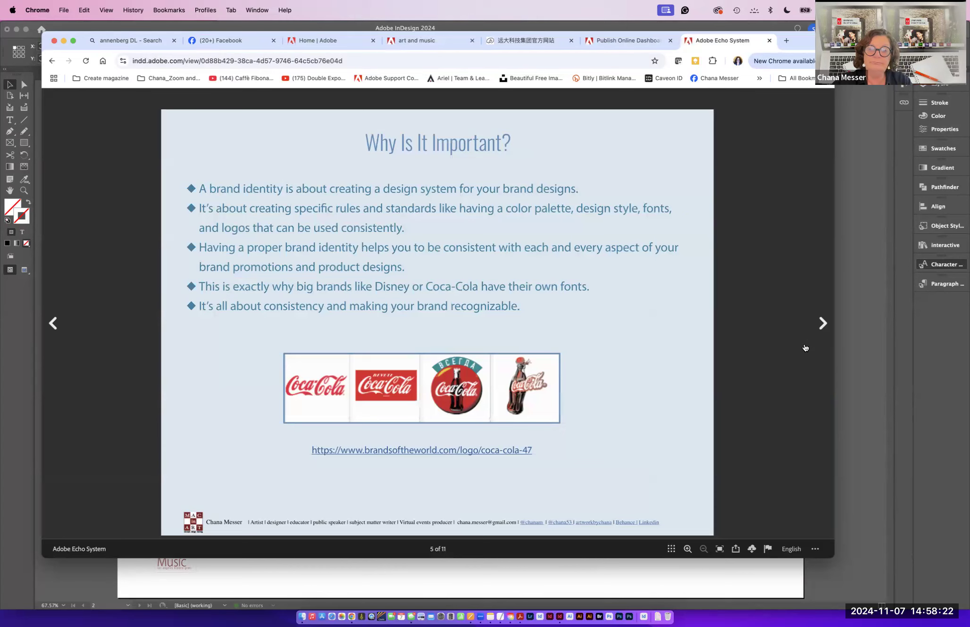
{"action": "left_click", "coordinate": [821, 327]}
{"action": "left_click", "coordinate": [821, 327]}
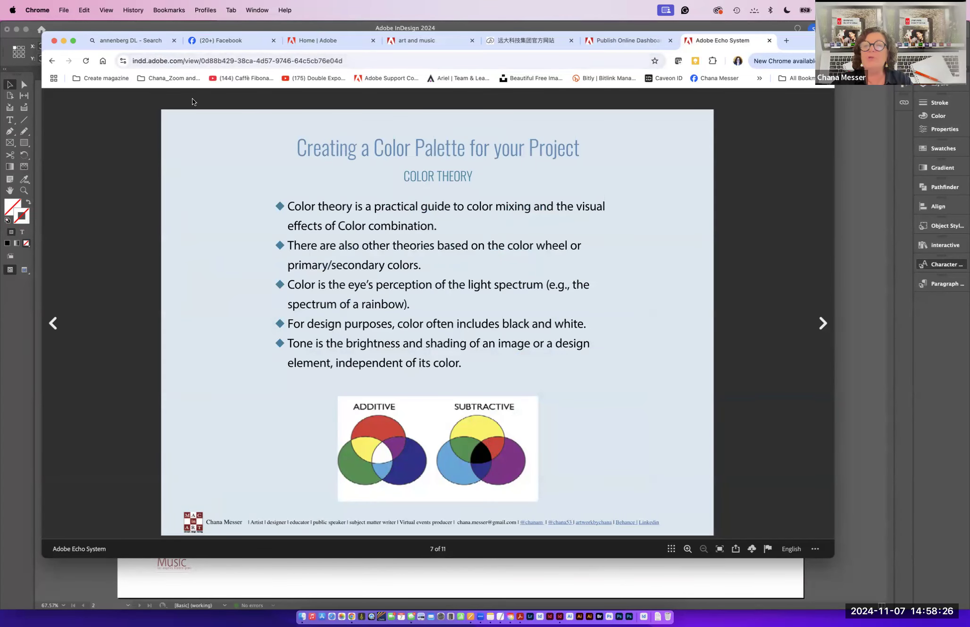
- Switch back to InDesign from the browser
{"action": "left_click", "coordinate": [62, 7]}
{"action": "left_click", "coordinate": [85, 10]}
{"action": "left_click", "coordinate": [128, 275]}
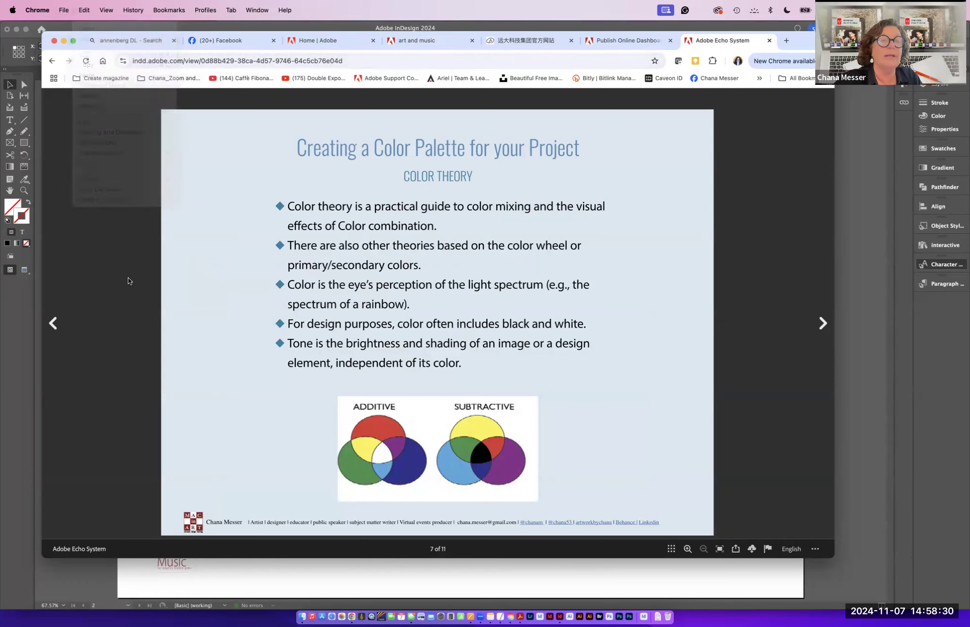
{"action": "left_click", "coordinate": [560, 616]}
- Open Form and buttons_Strat.indd from the Week 9 Forms folder inside InDesign Certification
{"action": "left_click", "coordinate": [67, 10]}
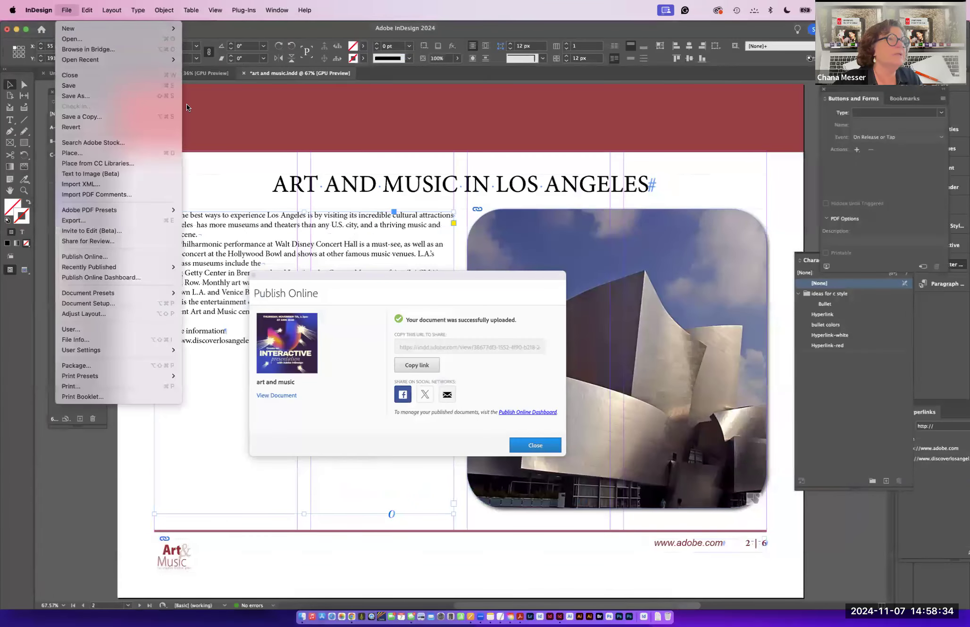
{"action": "left_click", "coordinate": [75, 40]}
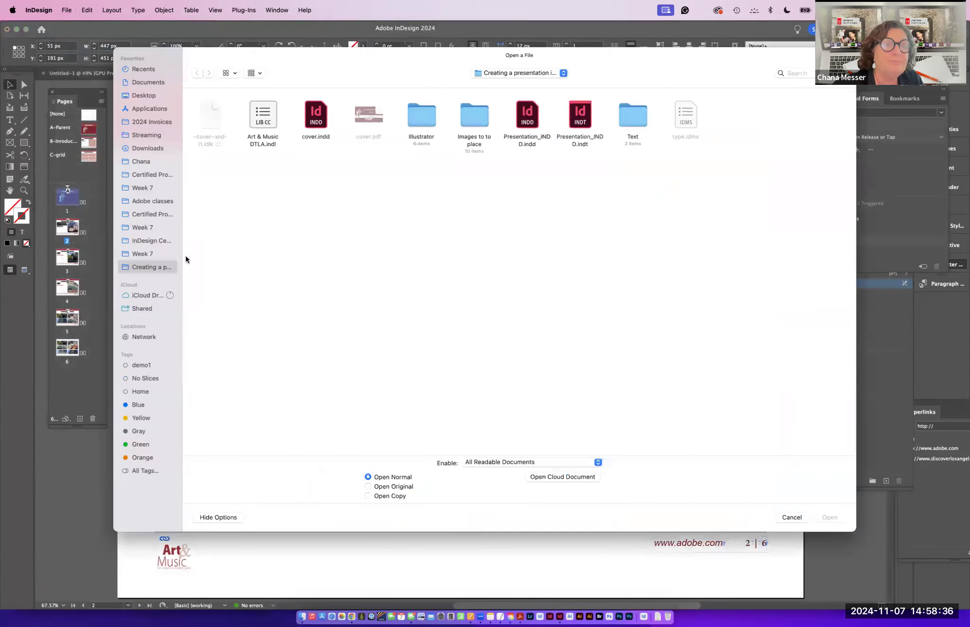
{"action": "left_click", "coordinate": [145, 161]}
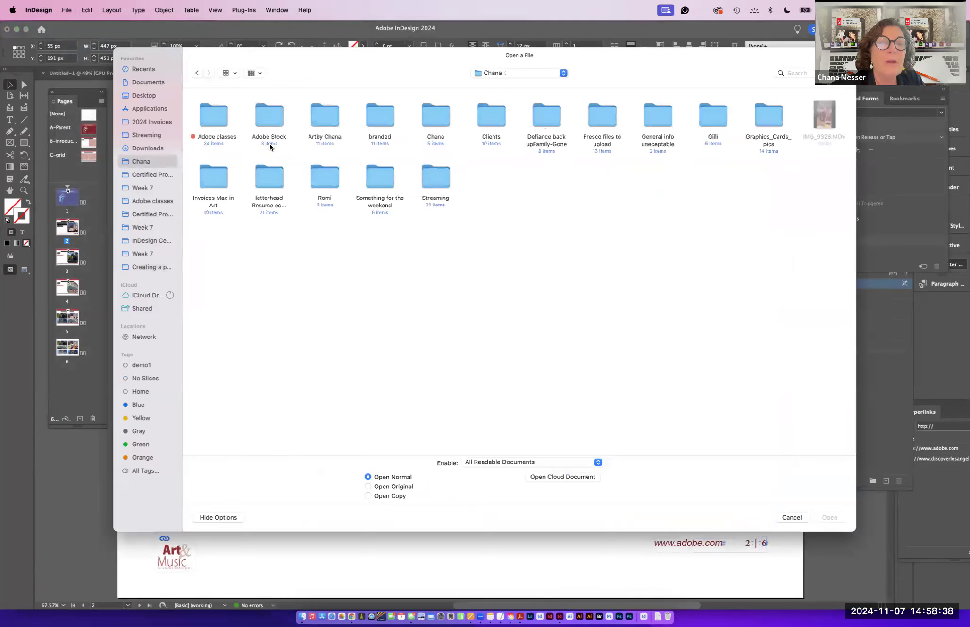
{"action": "double_click", "coordinate": [211, 116]}
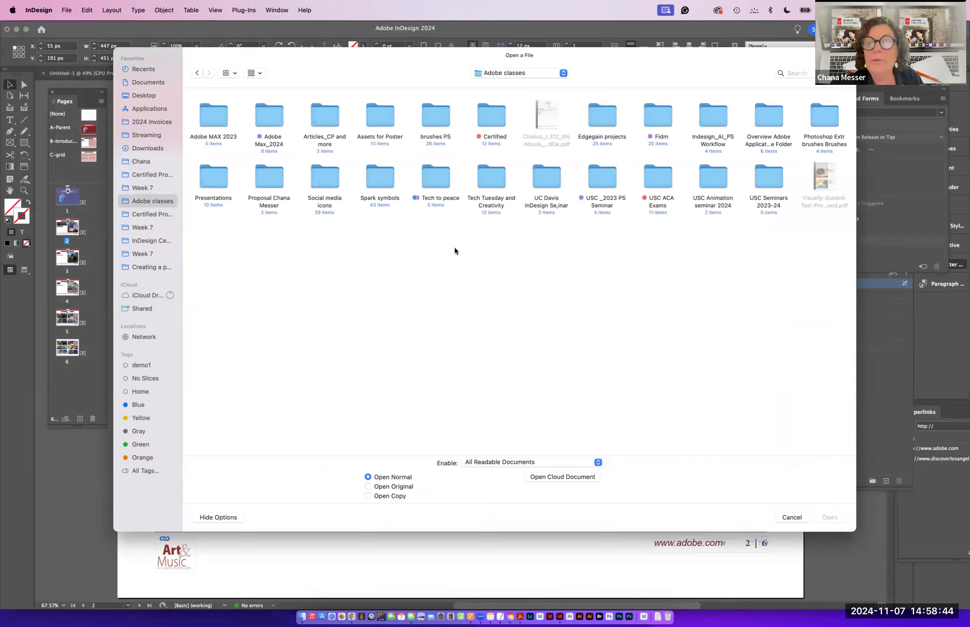
{"action": "left_click", "coordinate": [147, 241]}
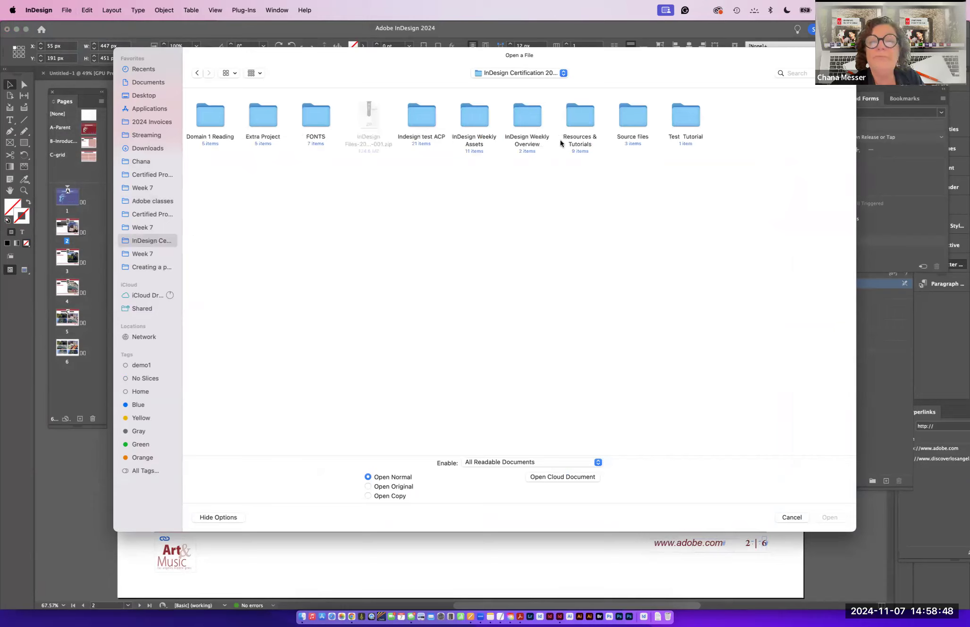
{"action": "double_click", "coordinate": [471, 114]}
{"action": "double_click", "coordinate": [690, 115]}
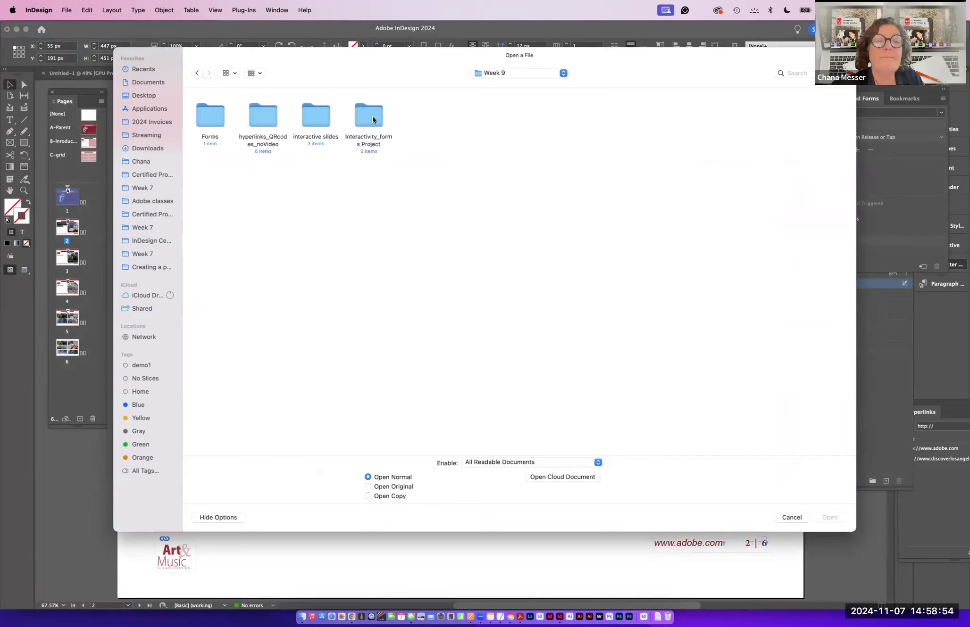
{"action": "double_click", "coordinate": [207, 118]}
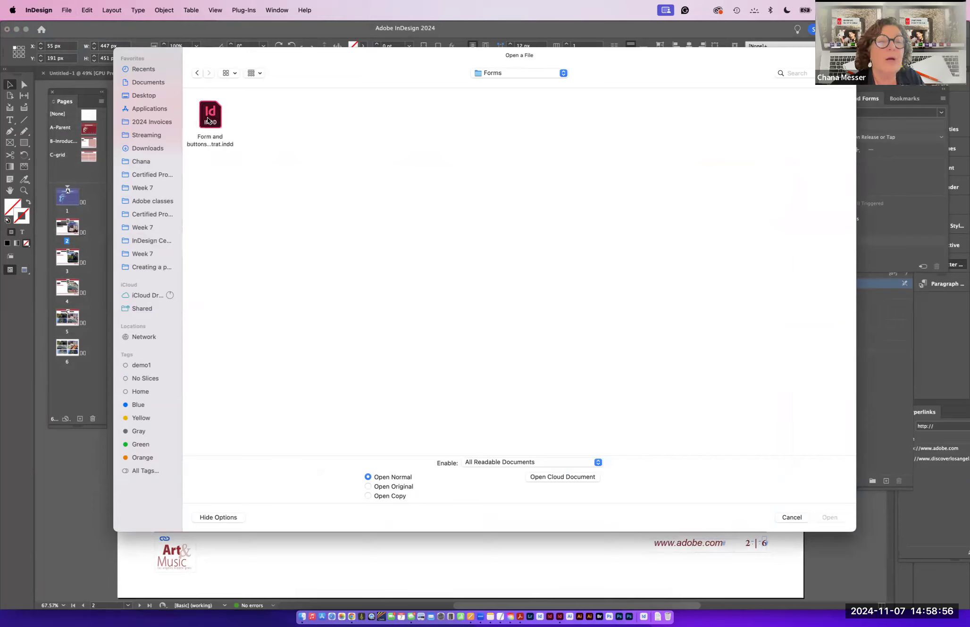
{"action": "left_click", "coordinate": [209, 122]}
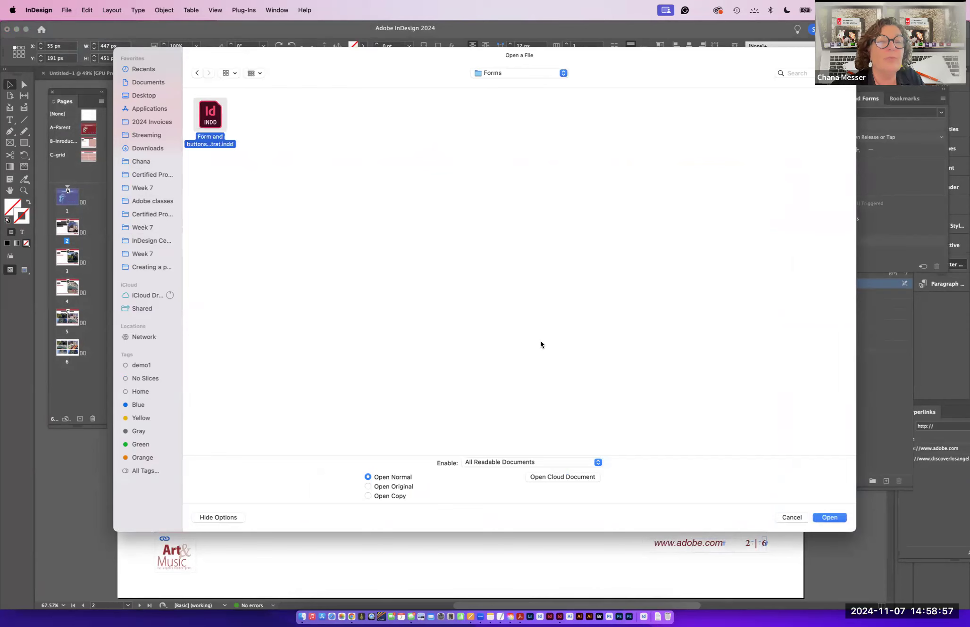
{"action": "left_click", "coordinate": [825, 516]}
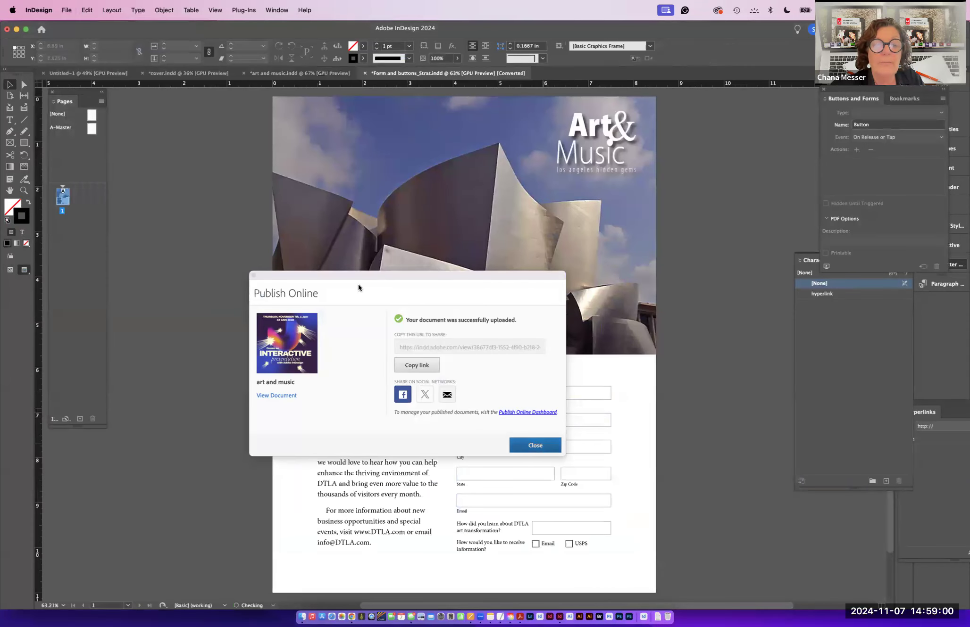
- Close the publishing dialog and make the Name box a Text Field form element described as first name
{"action": "left_click", "coordinate": [527, 448]}
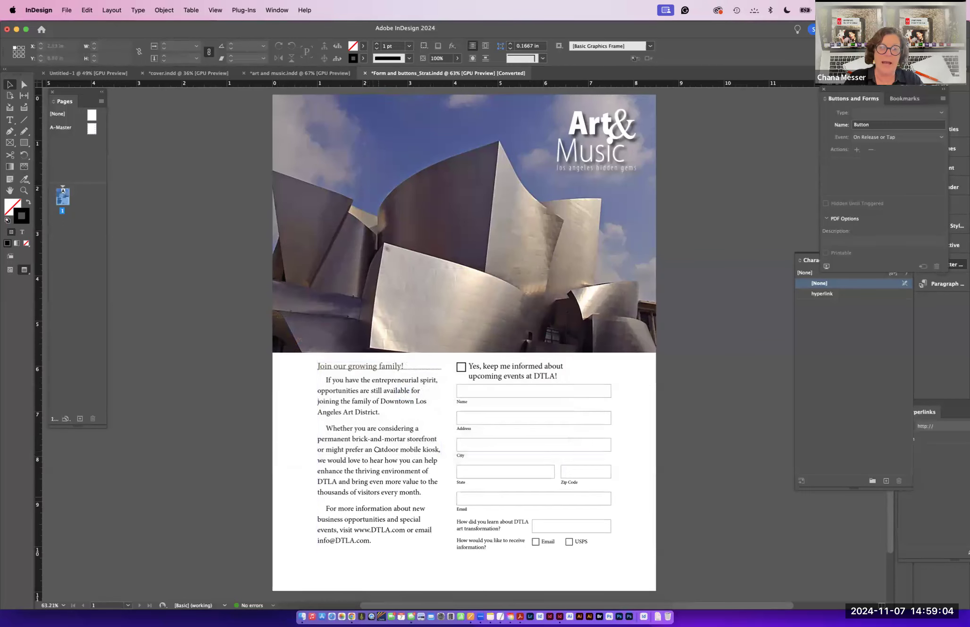
{"action": "scroll", "coordinate": [377, 450], "scroll_direction": "down", "scroll_amount": 3}
{"action": "key", "text": "super+equal"}
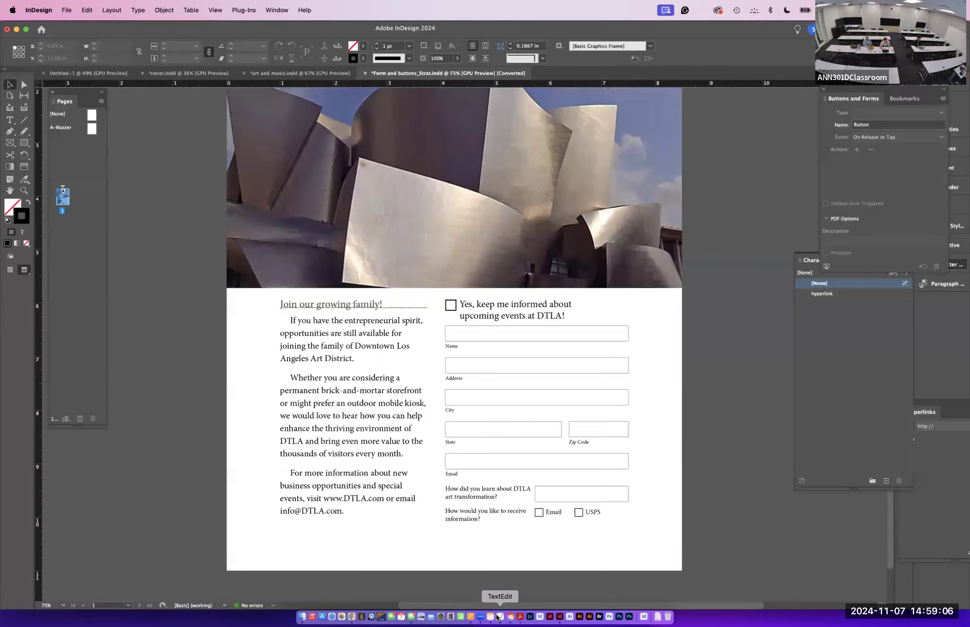
{"action": "key", "text": "super+equal"}
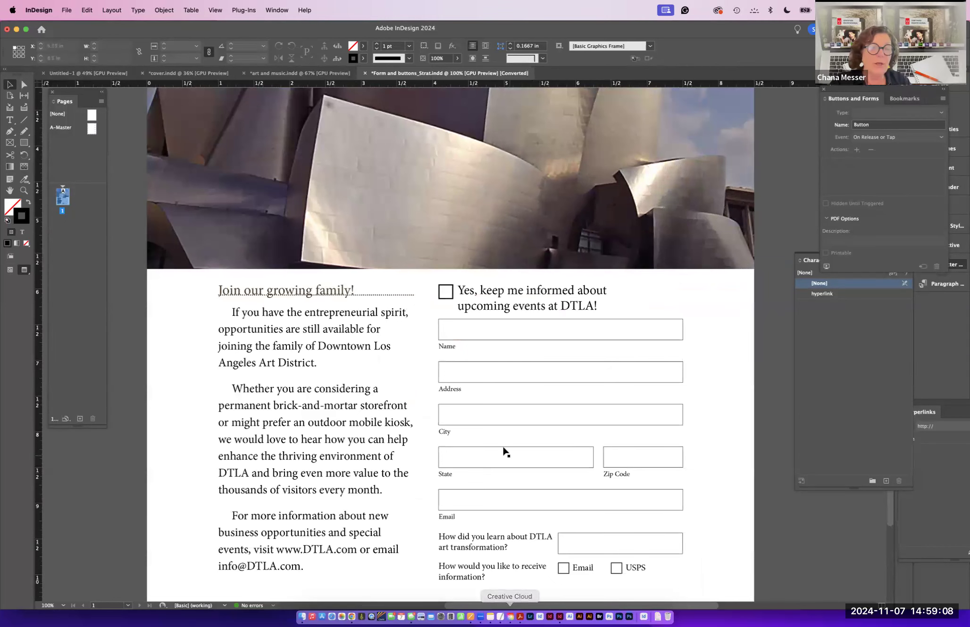
{"action": "left_click", "coordinate": [455, 329]}
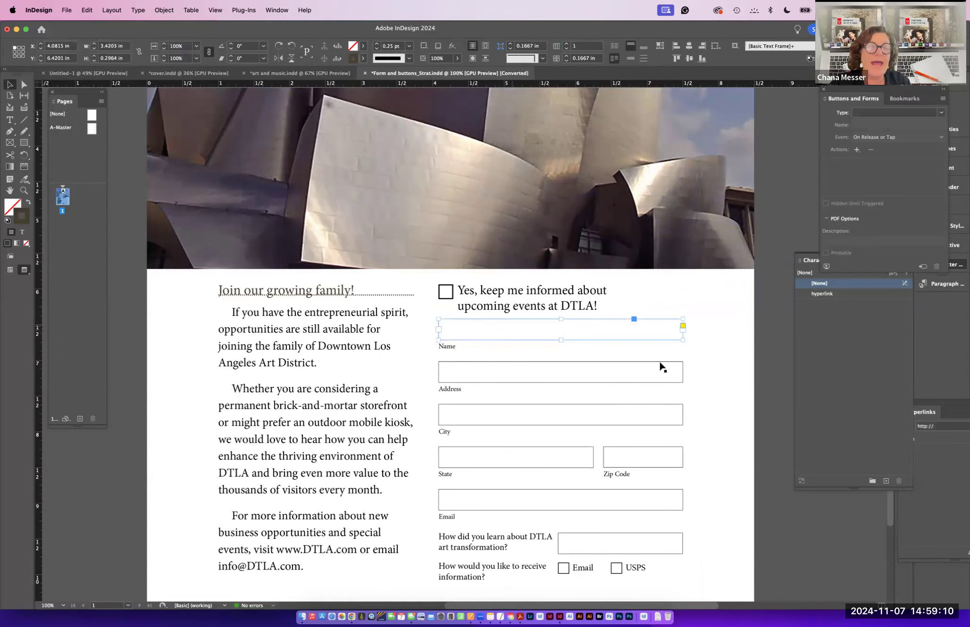
{"action": "left_click_drag", "start_coordinate": [852, 100], "coordinate": [631, 78]}
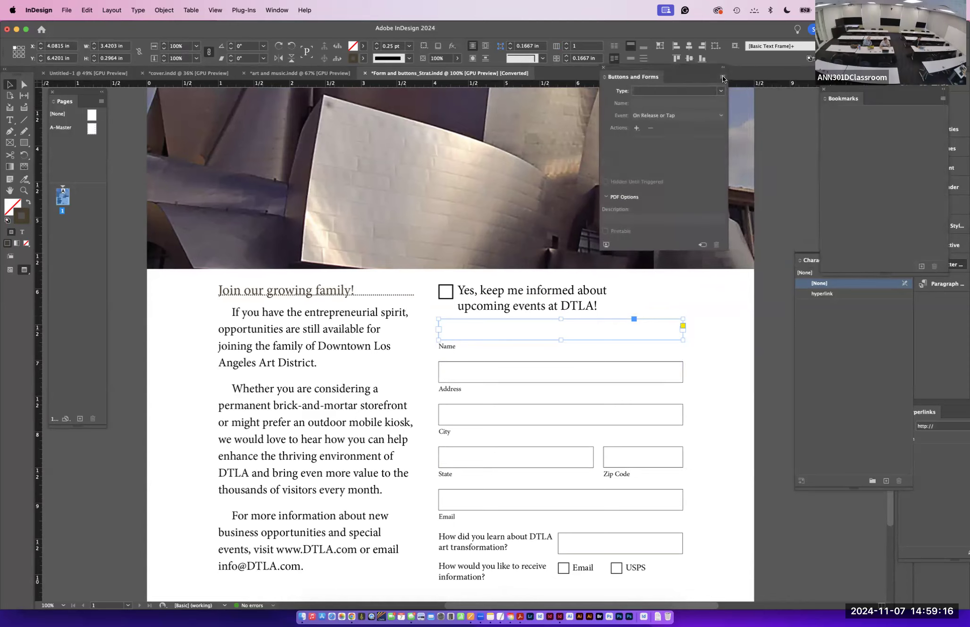
{"action": "left_click", "coordinate": [688, 92]}
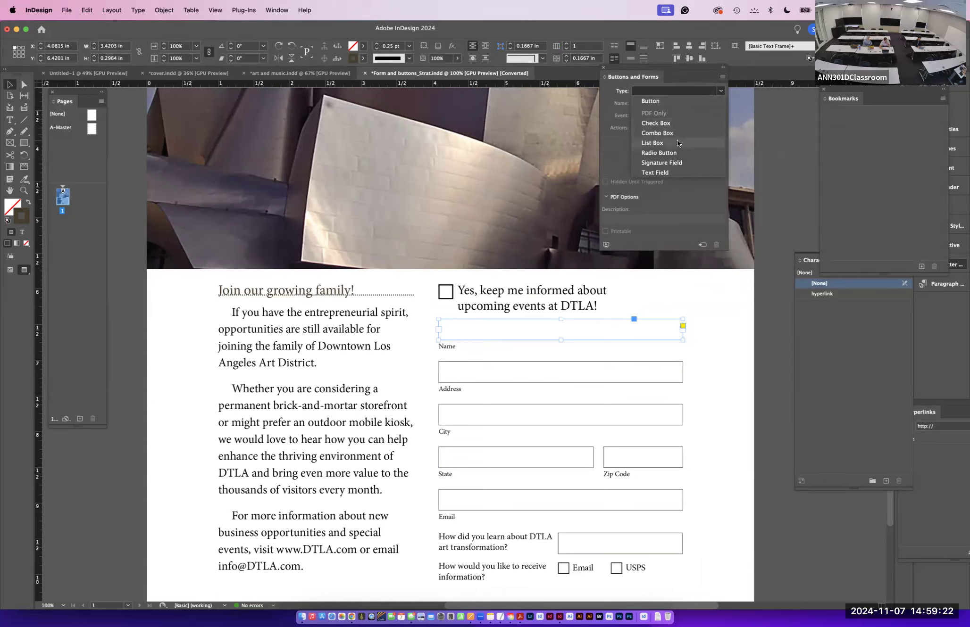
{"action": "left_click", "coordinate": [675, 173]}
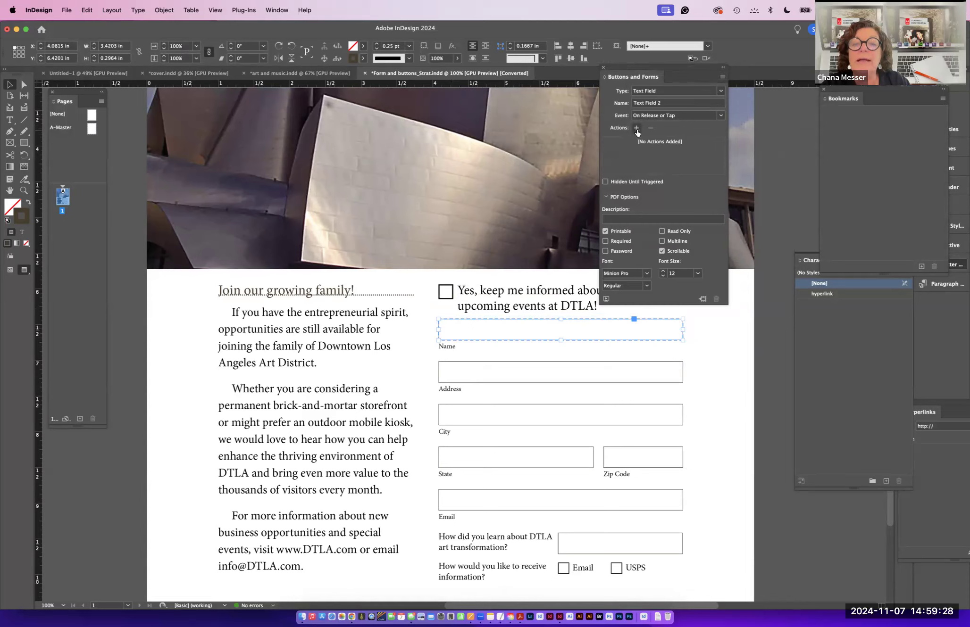
{"action": "left_click", "coordinate": [611, 219]}
{"action": "type", "text": "first name"}
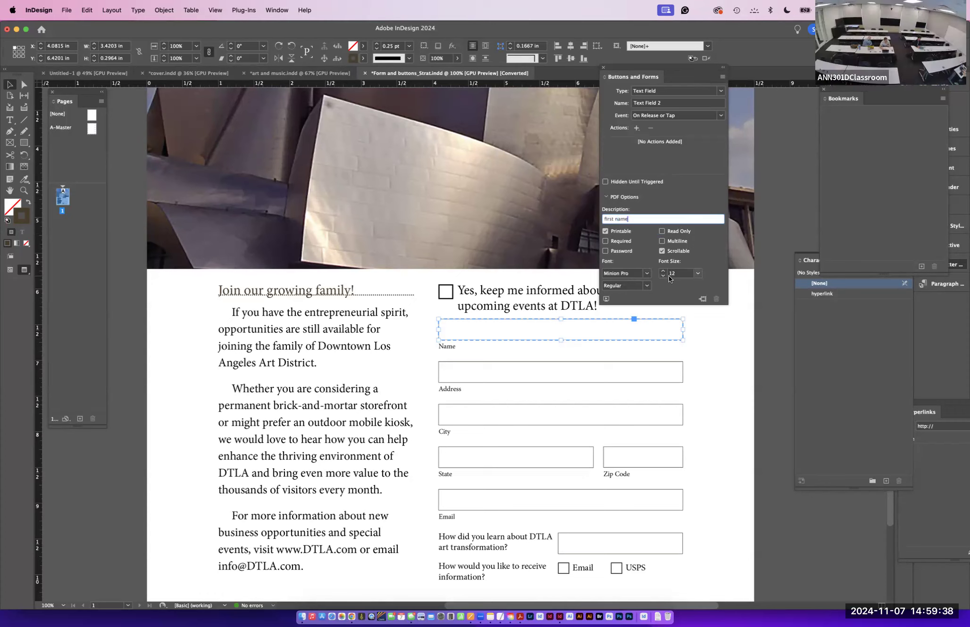
- Open 01_hyperlinks_2022_fin.indd from the hyperlinks_QRcodes_noVideo folder, updating its modified links
{"action": "left_click", "coordinate": [458, 371]}
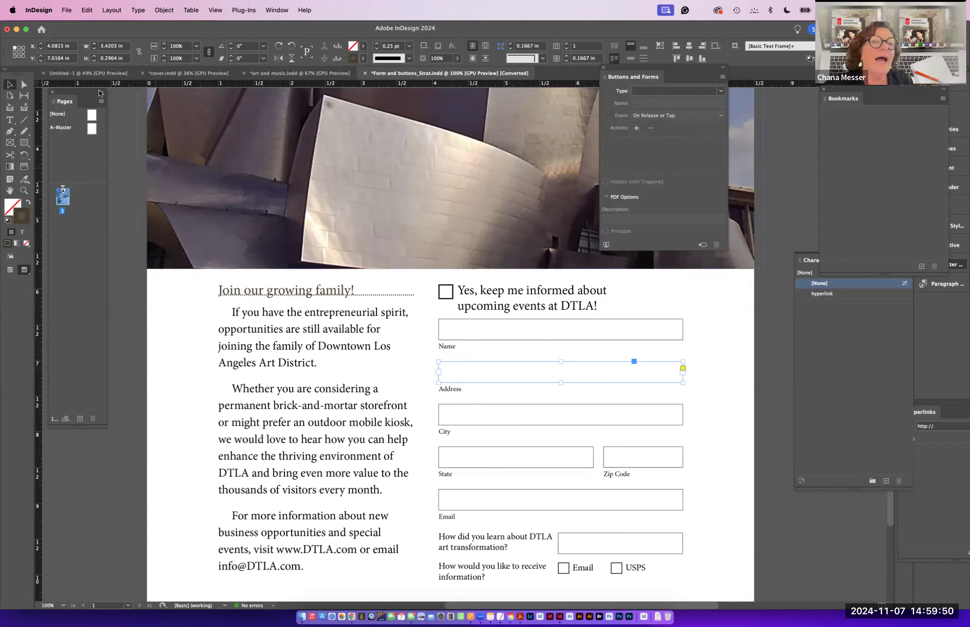
{"action": "left_click", "coordinate": [67, 10]}
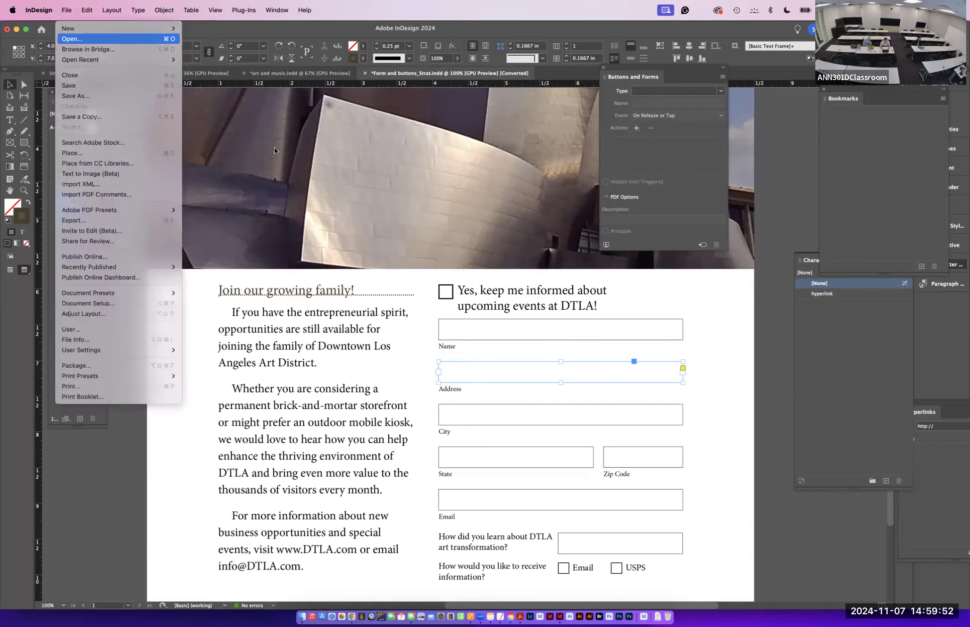
{"action": "left_click", "coordinate": [76, 33]}
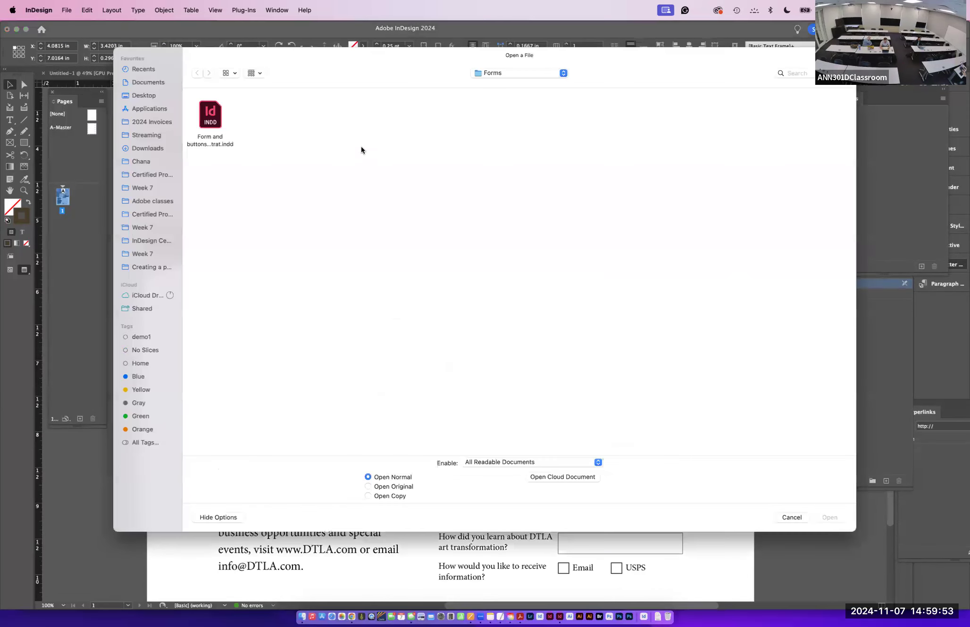
{"action": "left_click", "coordinate": [509, 78]}
{"action": "left_click", "coordinate": [509, 81]}
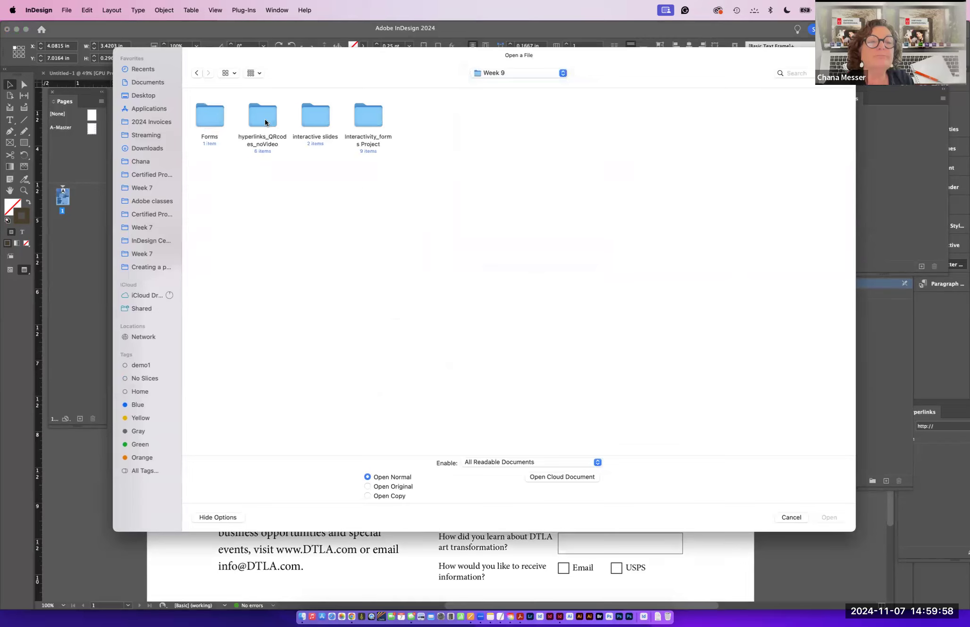
{"action": "double_click", "coordinate": [264, 121]}
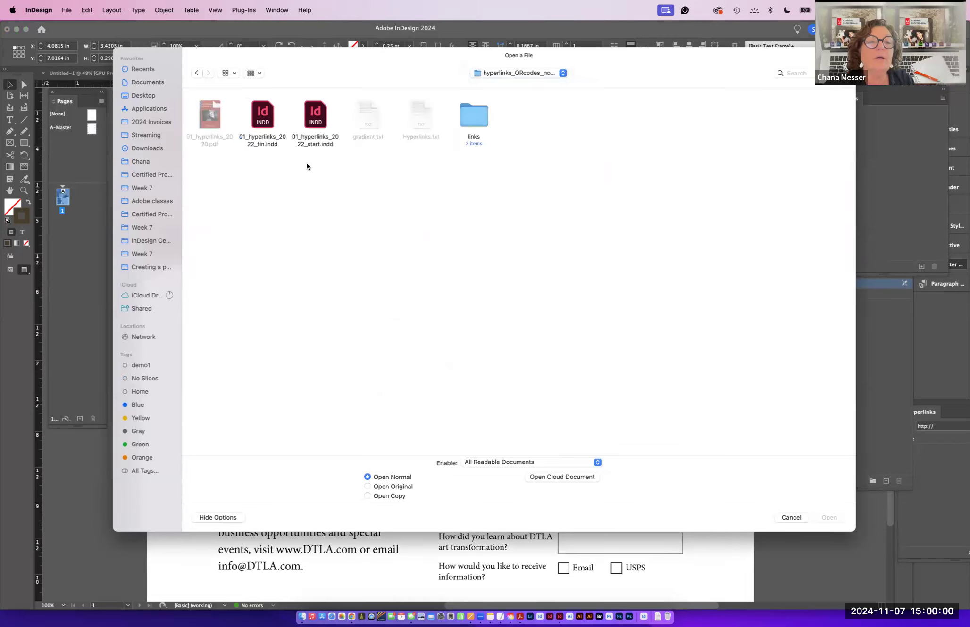
{"action": "left_click", "coordinate": [257, 115]}
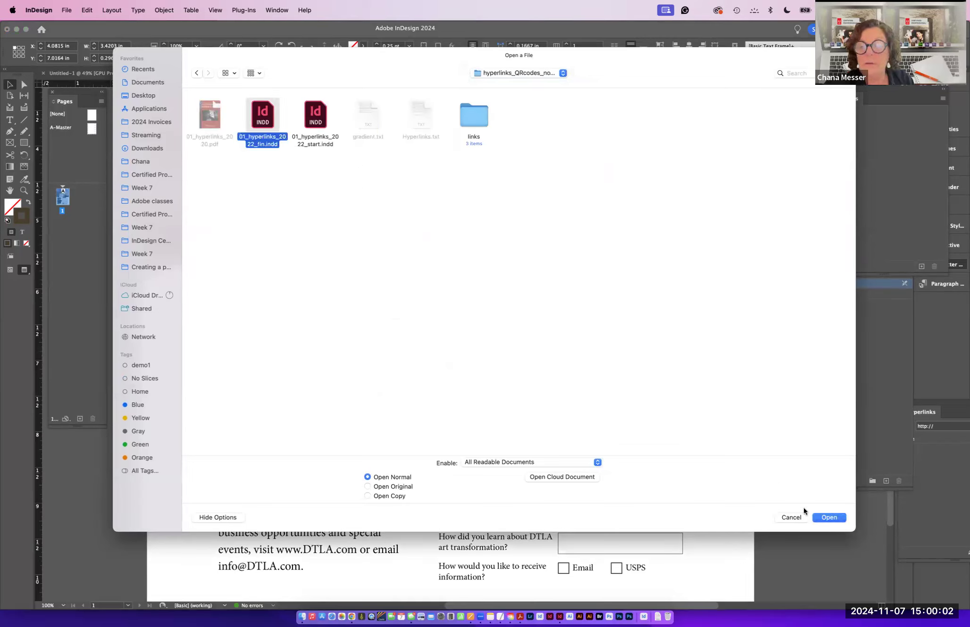
{"action": "left_click", "coordinate": [822, 516]}
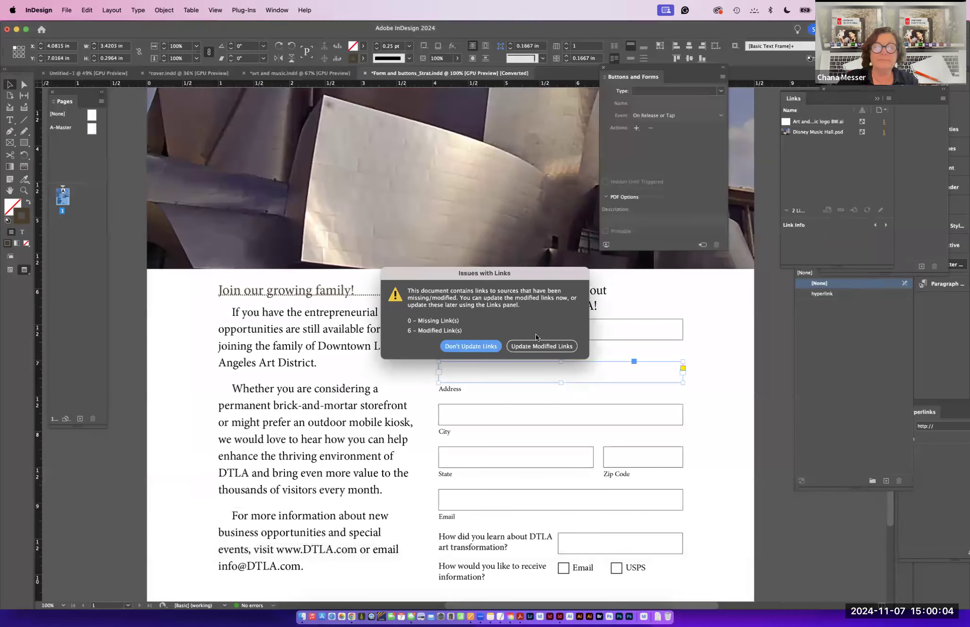
{"action": "left_click", "coordinate": [538, 347]}
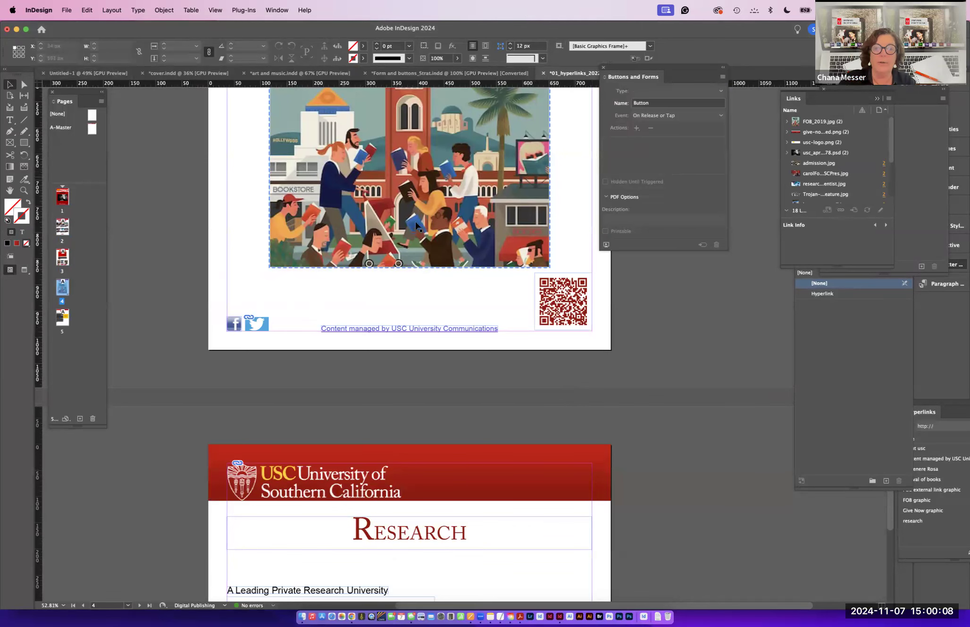
{"action": "scroll", "coordinate": [419, 235], "scroll_direction": "up", "scroll_amount": 10}
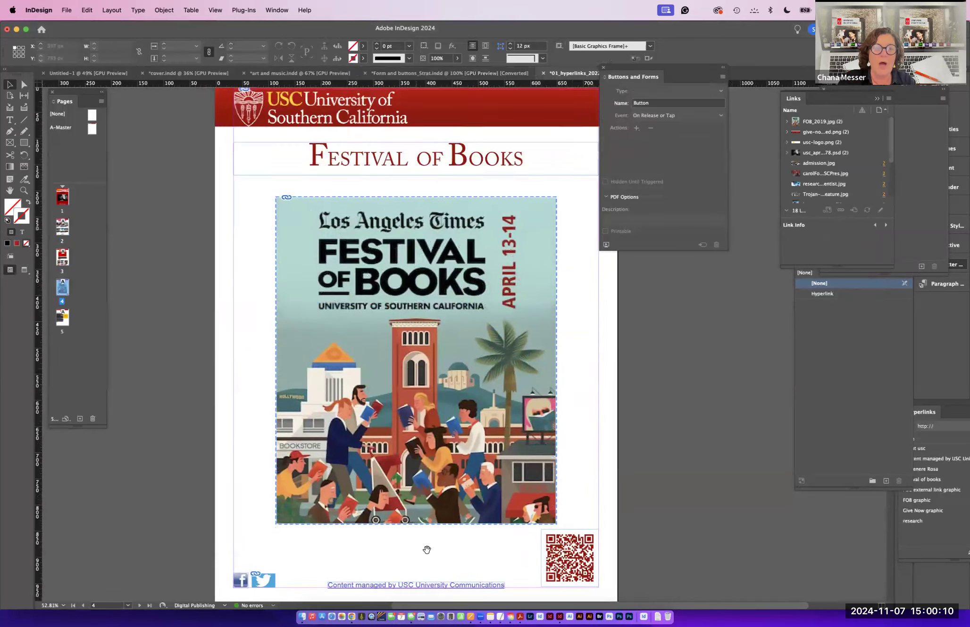
{"action": "scroll", "coordinate": [404, 582], "scroll_direction": "up", "scroll_amount": 15}
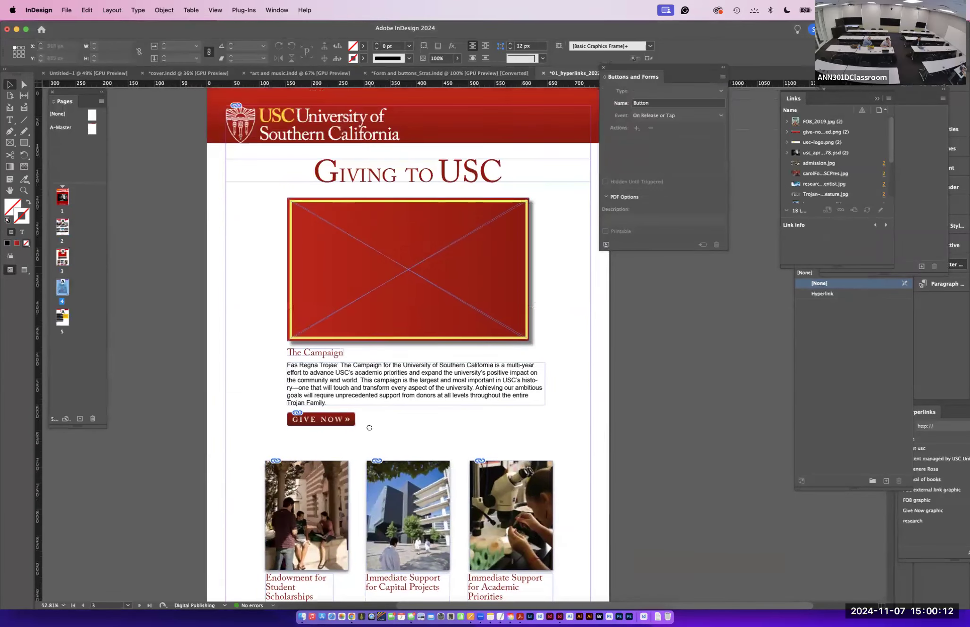
- Scroll to the Festival of Books page and select its graphic to inspect the external hyperlink applied to it
{"action": "left_click", "coordinate": [397, 245]}
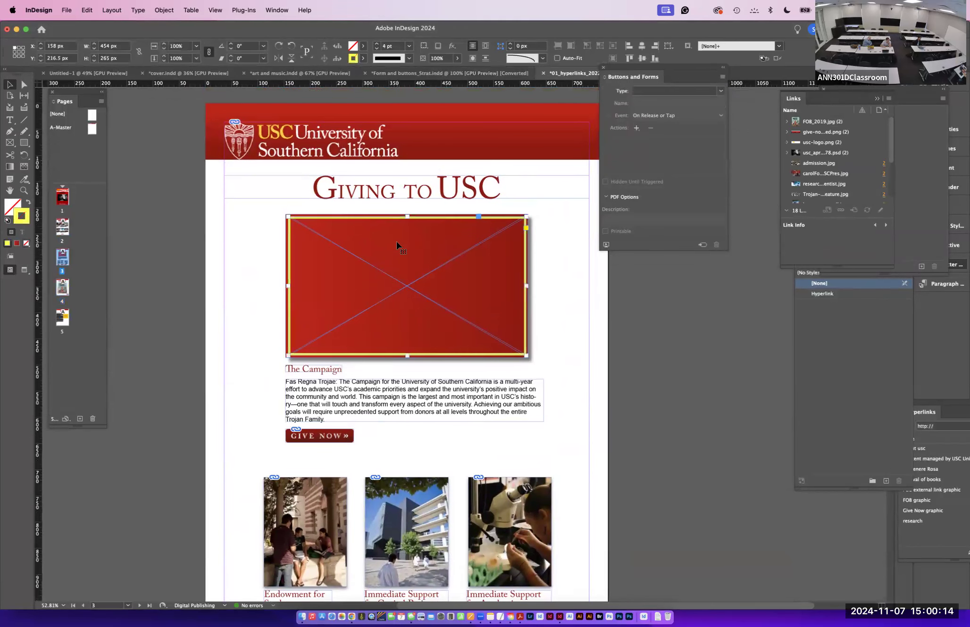
{"action": "scroll", "coordinate": [358, 519], "scroll_direction": "down", "scroll_amount": 5}
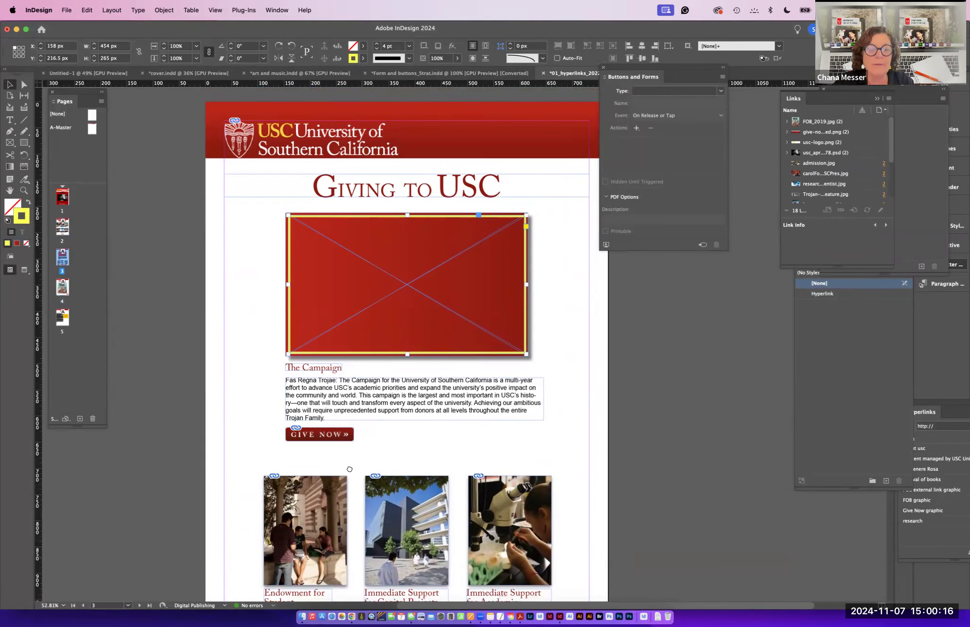
{"action": "scroll", "coordinate": [346, 408], "scroll_direction": "down", "scroll_amount": 15}
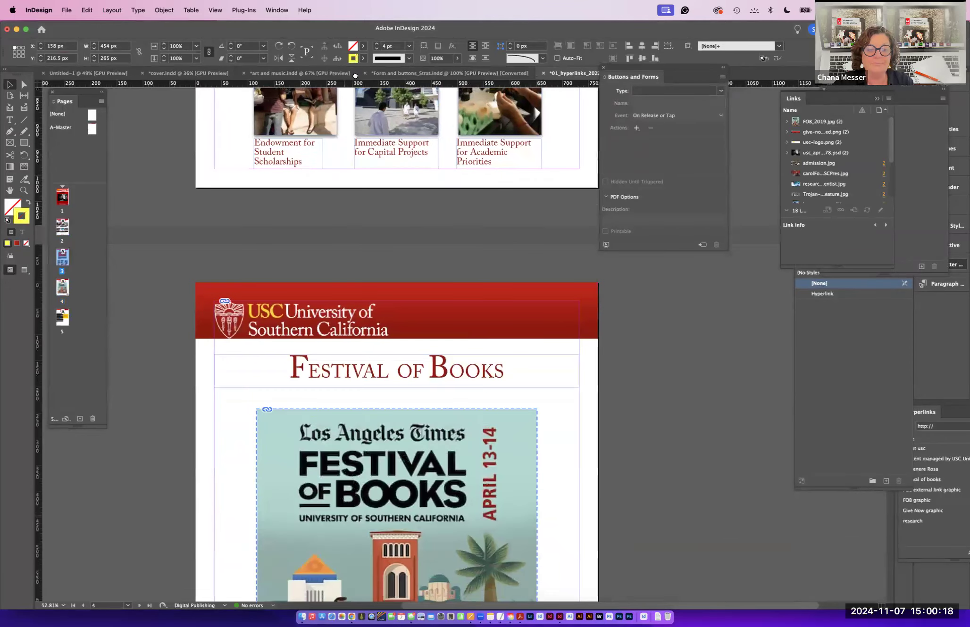
{"action": "left_click_drag", "start_coordinate": [368, 73], "coordinate": [451, 59]}
{"action": "left_click_drag", "start_coordinate": [739, 119], "coordinate": [903, 232]}
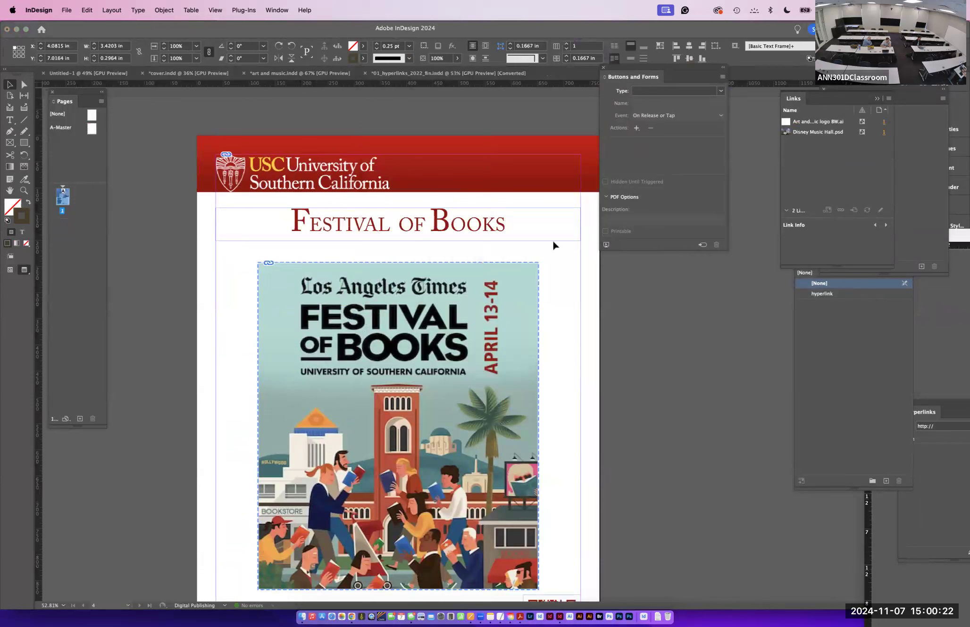
{"action": "left_click", "coordinate": [368, 366]}
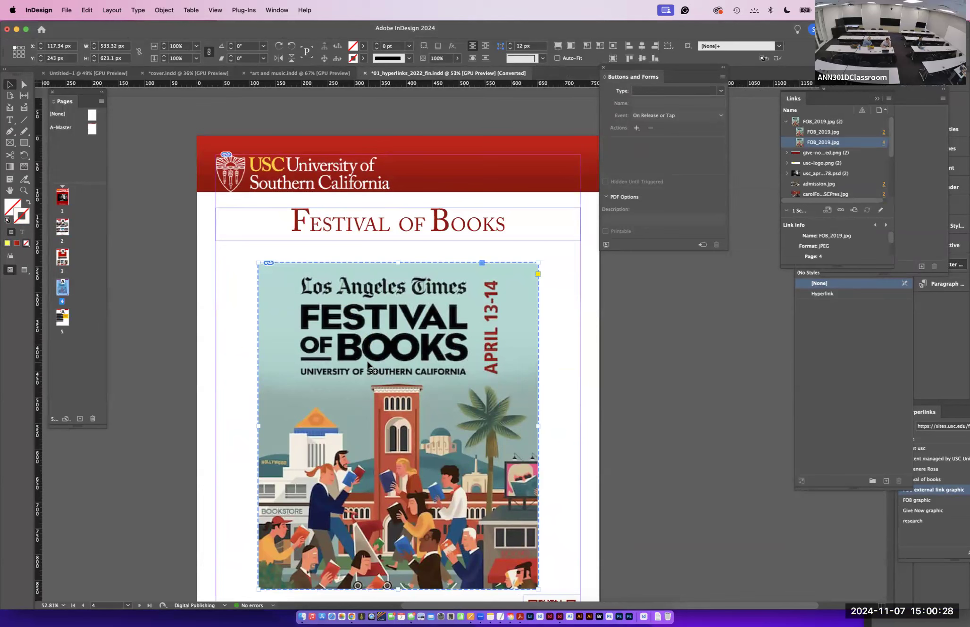
- Export the document to the Desktop as an Adobe PDF (Interactive) and allow it to open in full screen mode
{"action": "left_click", "coordinate": [67, 10]}
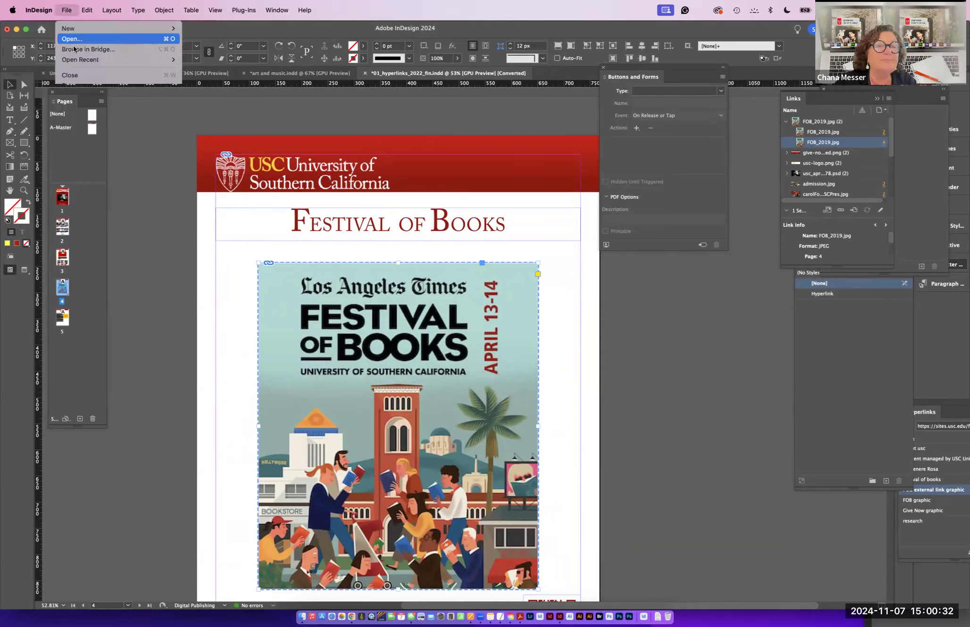
{"action": "left_click", "coordinate": [75, 220]}
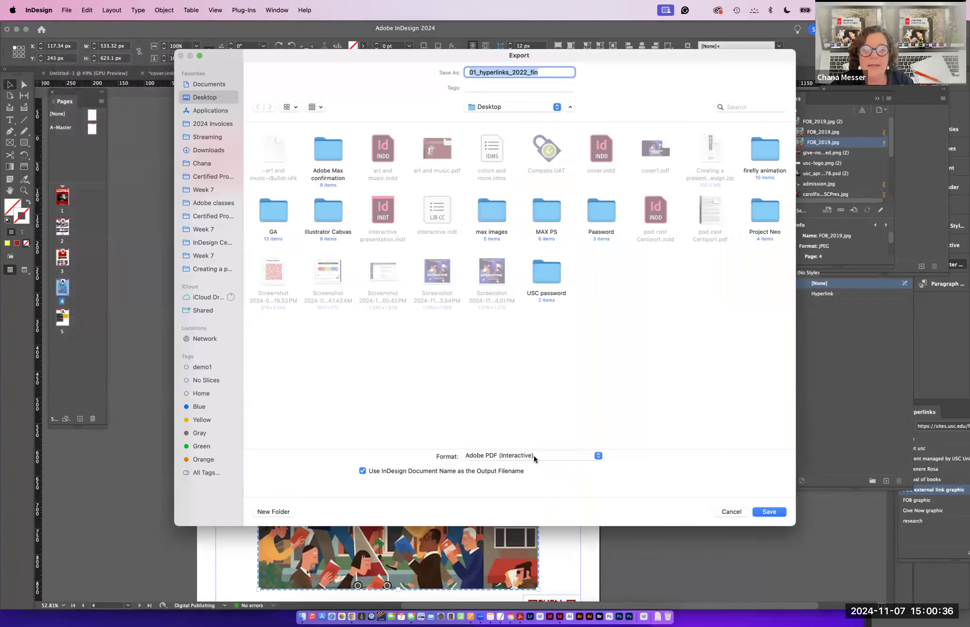
{"action": "left_click", "coordinate": [775, 511]}
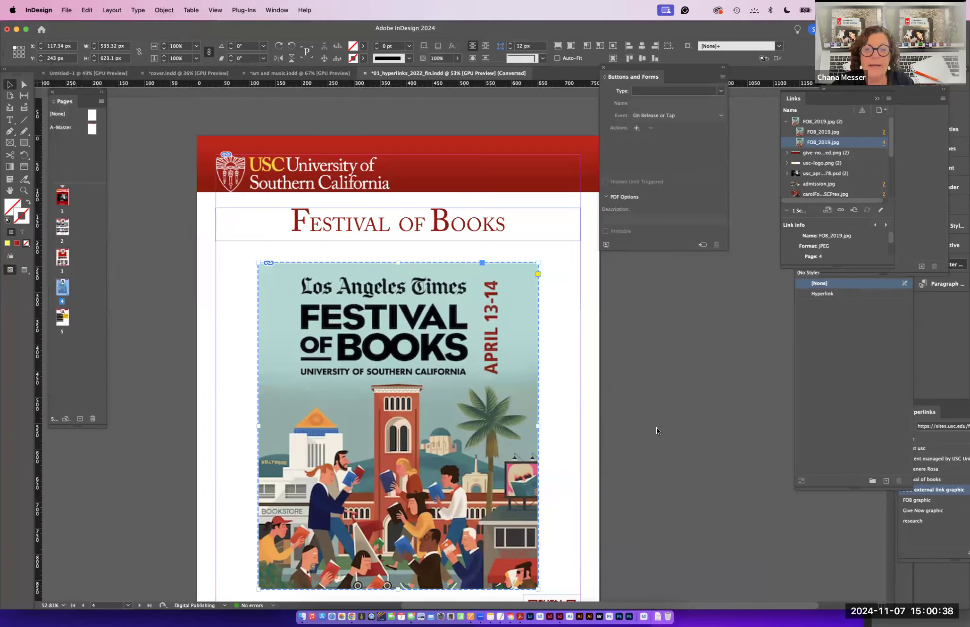
{"action": "left_click", "coordinate": [615, 438]}
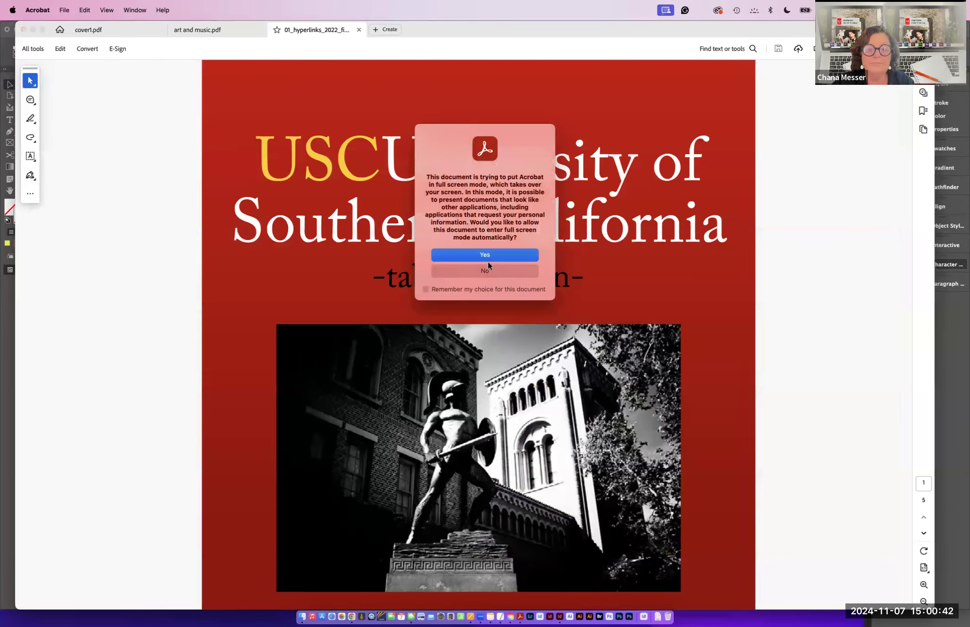
{"action": "key", "text": "Return"}
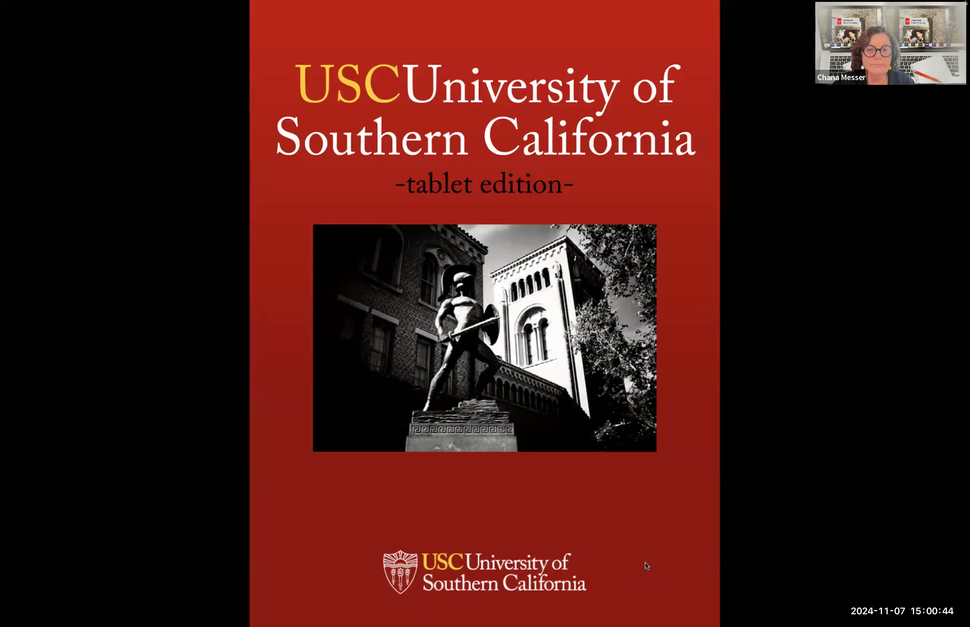
- Test the PDF by paging to Festival of Books and following its graphic hyperlink to the website, then return to InDesign
{"action": "left_click", "coordinate": [597, 545]}
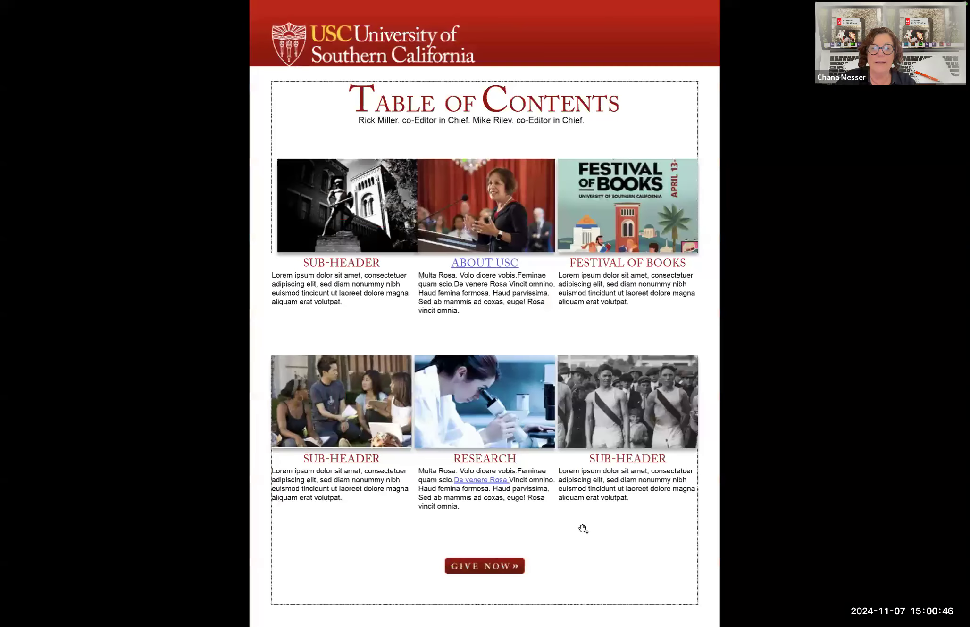
{"action": "left_click", "coordinate": [589, 236]}
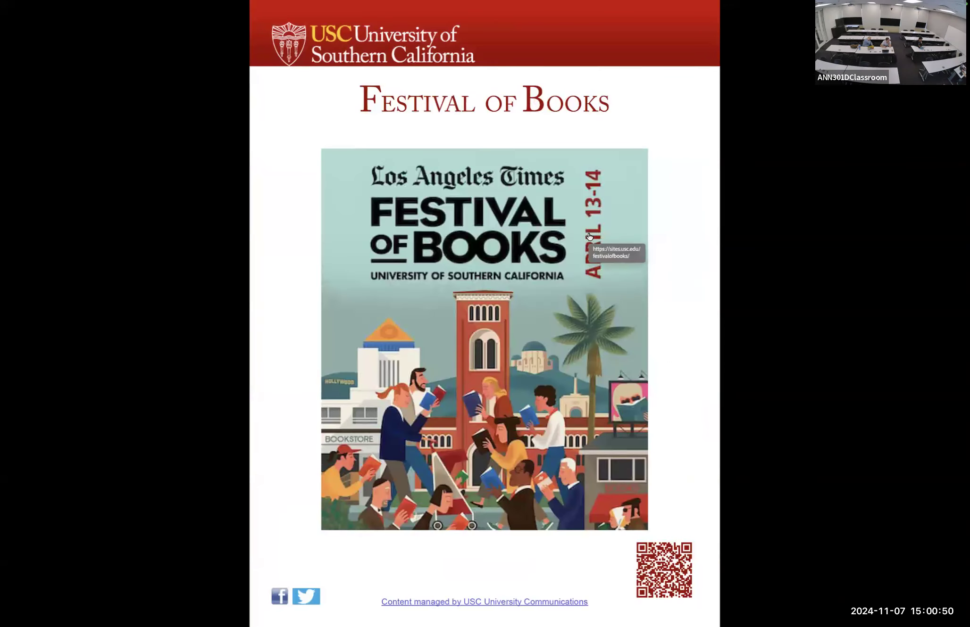
{"action": "left_click", "coordinate": [451, 281]}
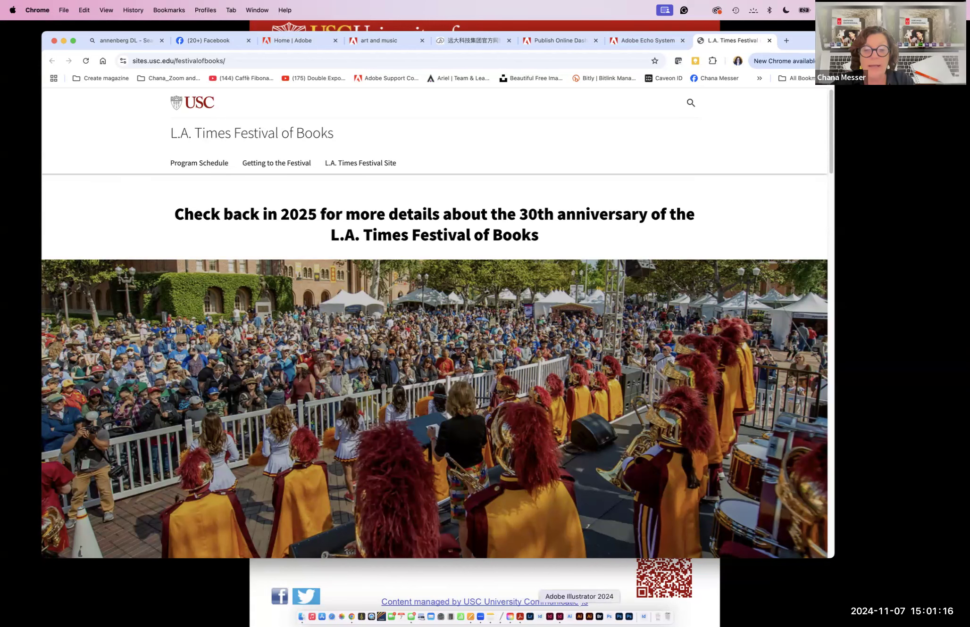
{"action": "left_click", "coordinate": [560, 618]}
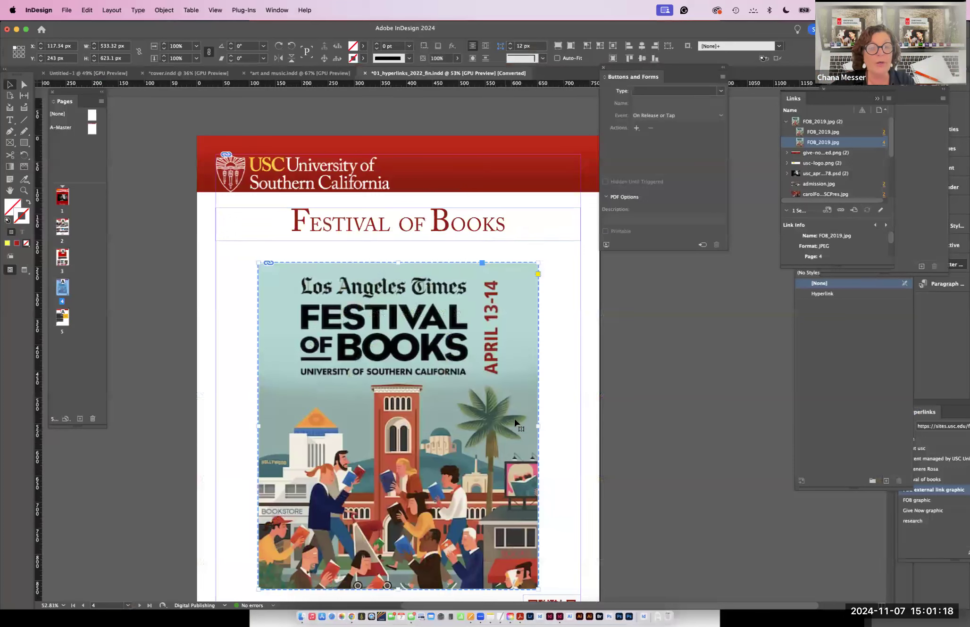